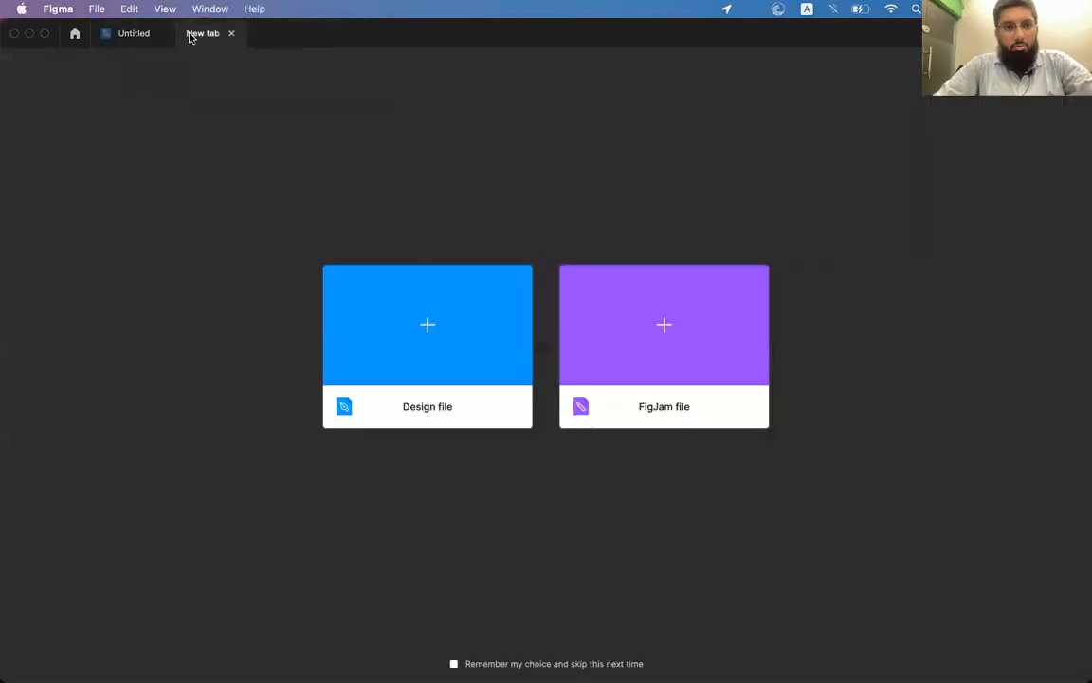
# Open the most recently viewed Untitled design file, the one containing the gradient login screens and cosmetics product cards.
pyautogui.click(75, 36)
pyautogui.scroll(-5, 523, 372)
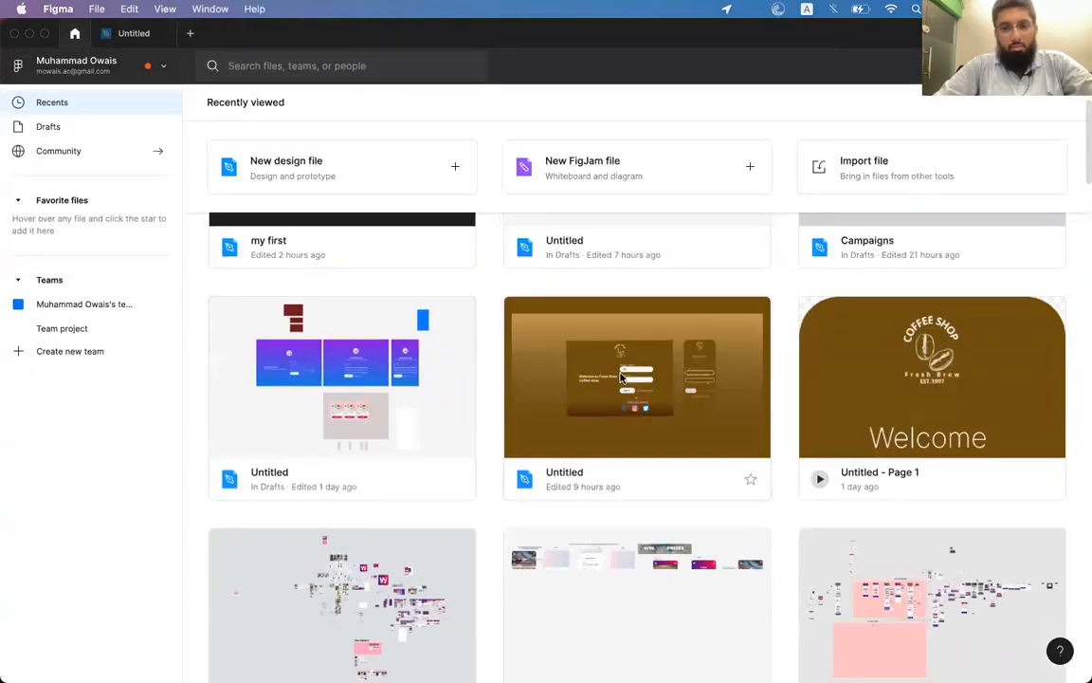
pyautogui.scroll(4, 390, 380)
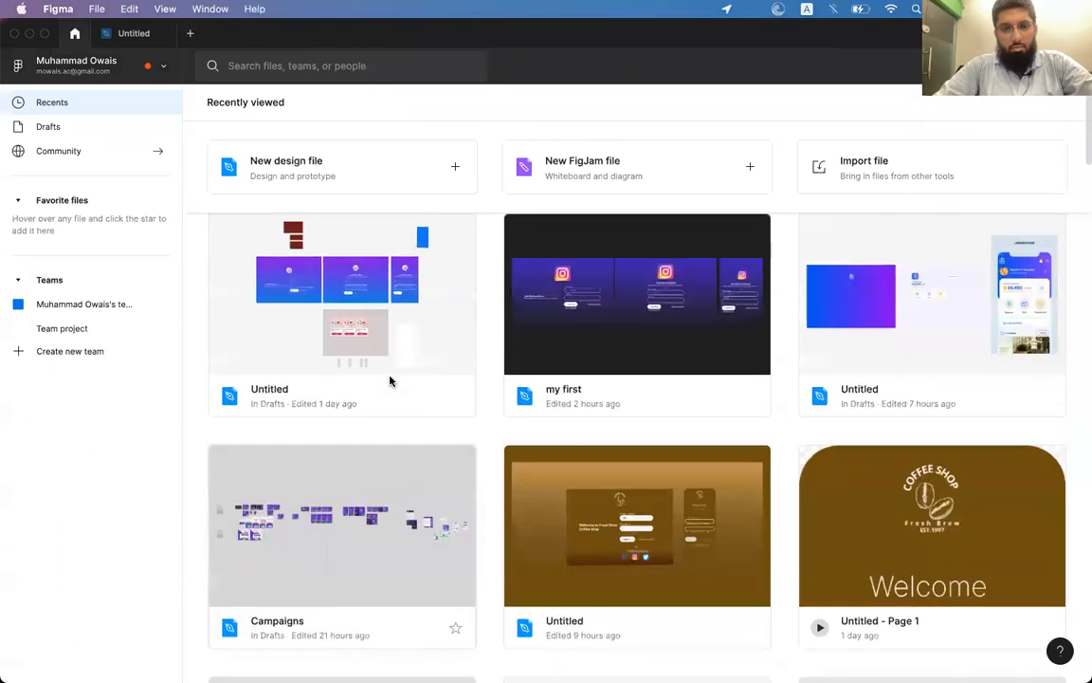
pyautogui.doubleClick(366, 341)
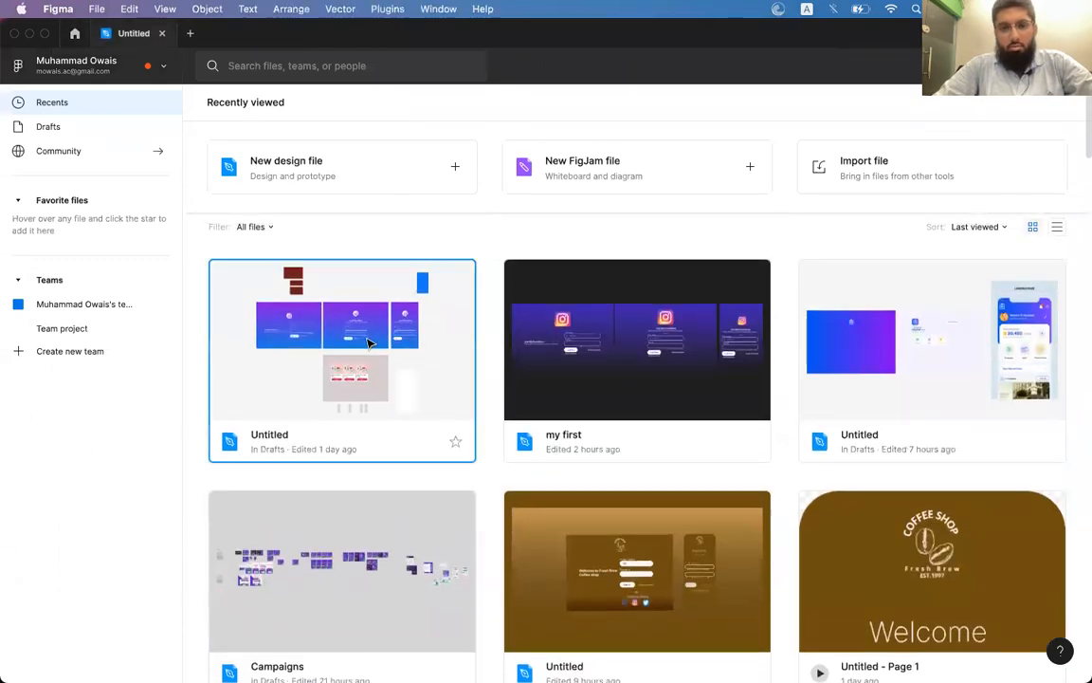
# Examine the three cosmetics product cards in the Desktop - 4 frame, checking each card group and the spacing between them.
pyautogui.hscroll(-2, 472, 361)
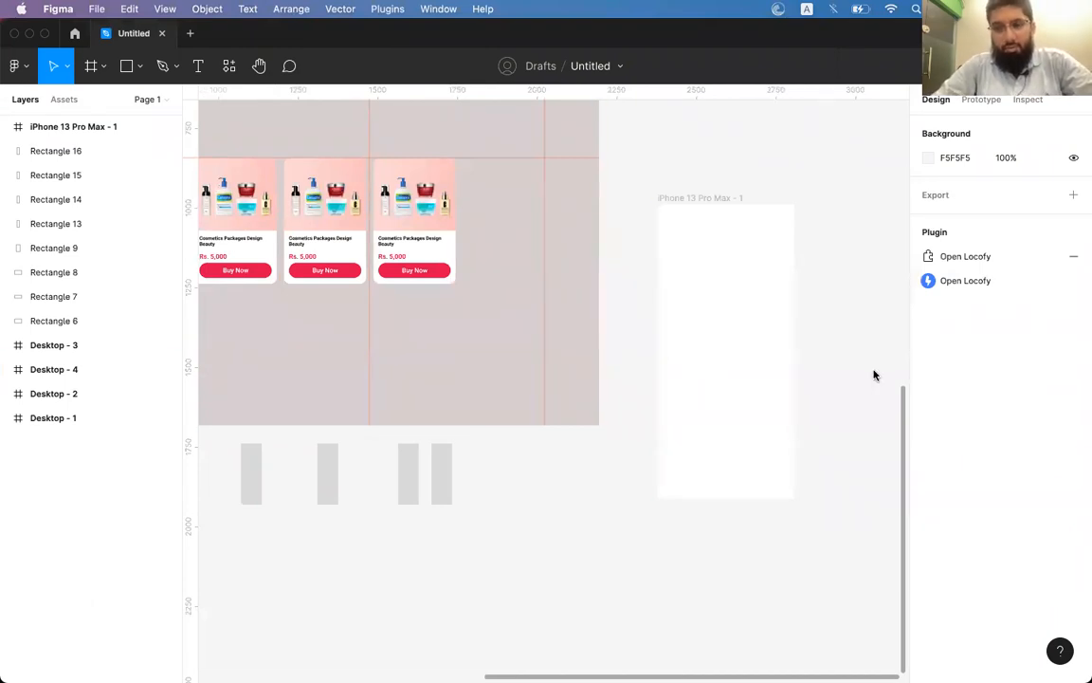
pyautogui.scroll(5, 405, 329)
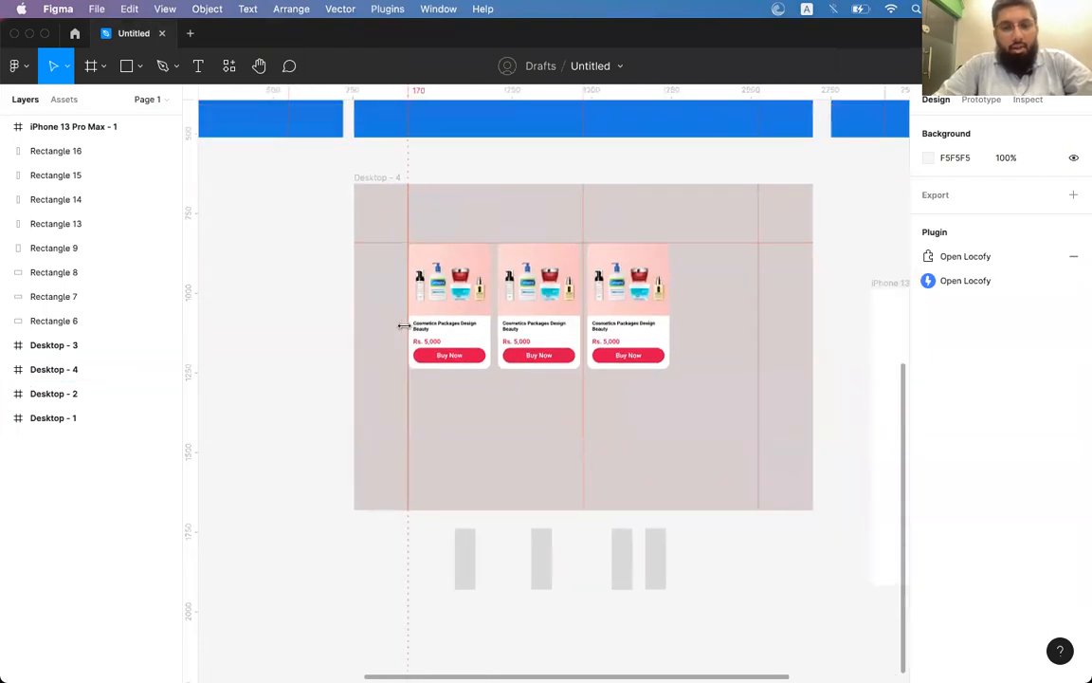
pyautogui.scroll(1, 405, 329)
pyautogui.hscroll(5, 404, 329)
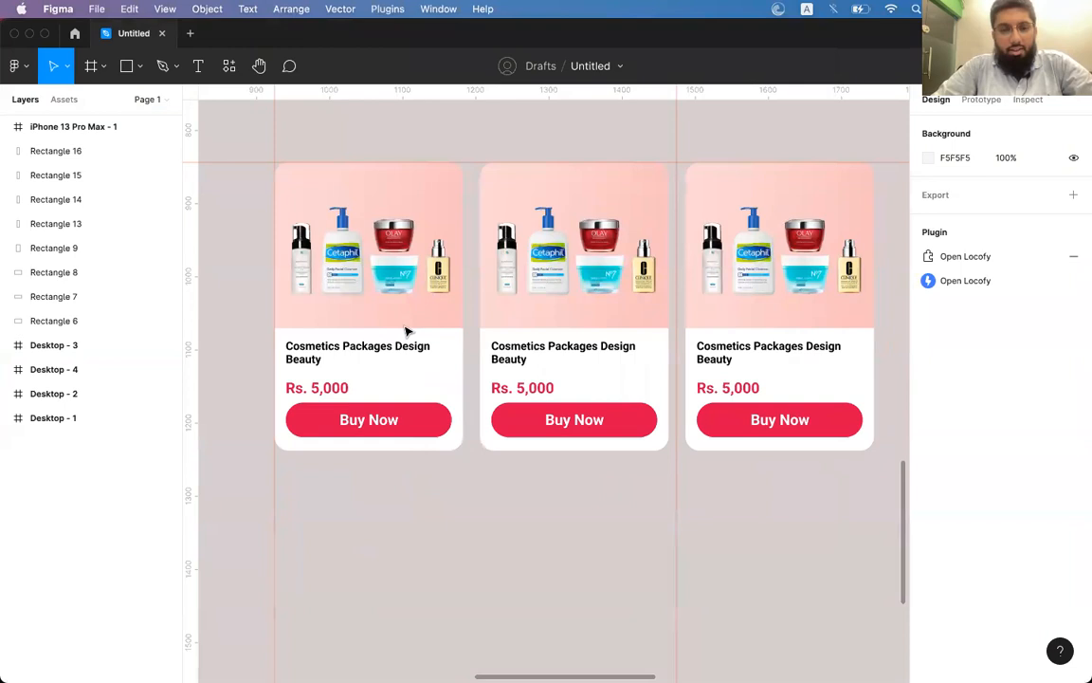
pyautogui.click(551, 278)
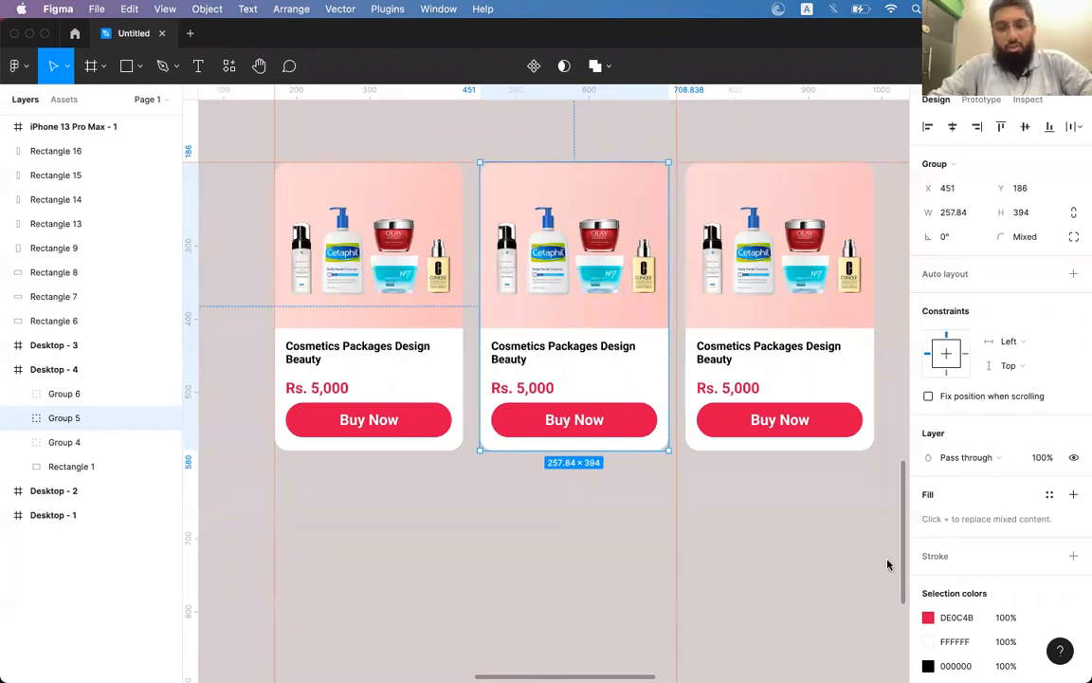
pyautogui.press('Escape')
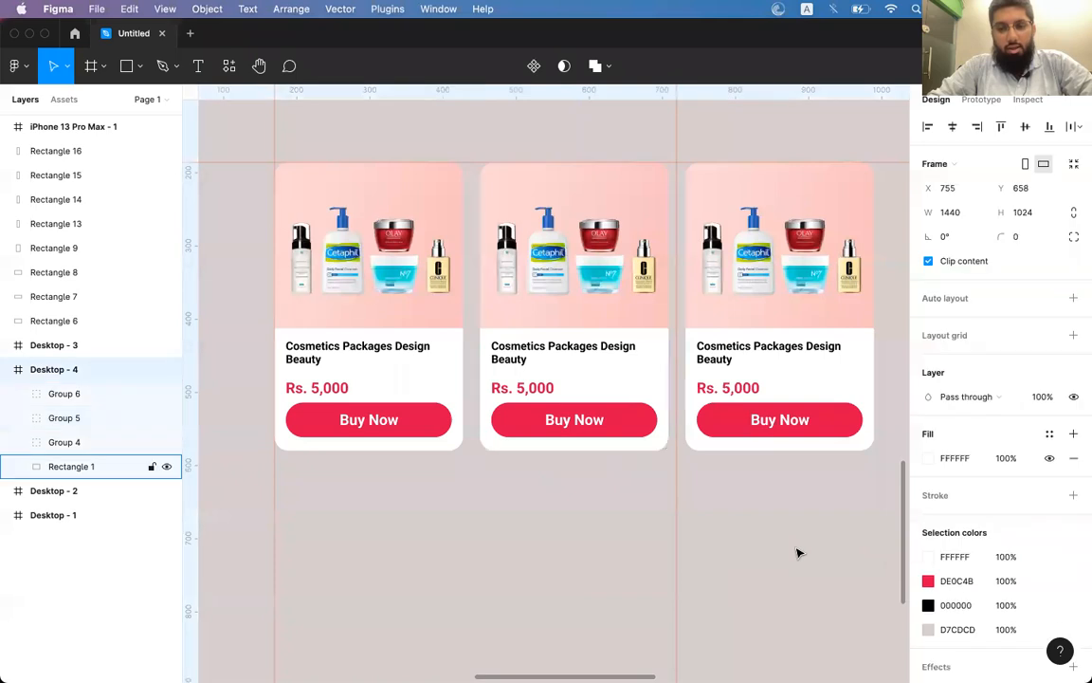
pyautogui.click(619, 395)
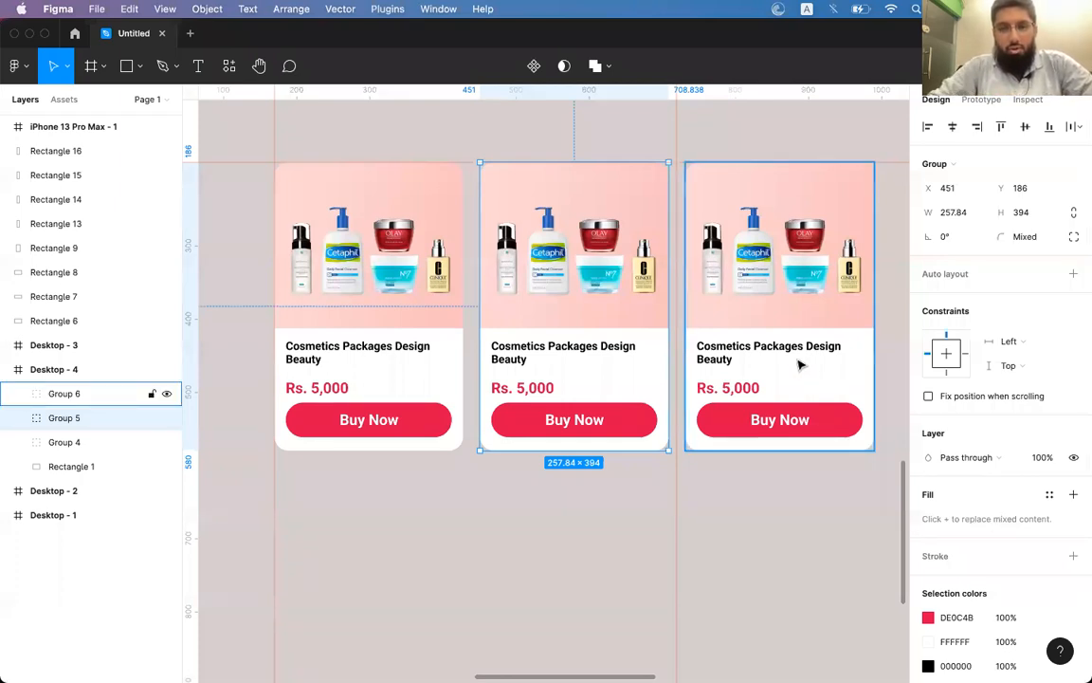
pyautogui.click(799, 361)
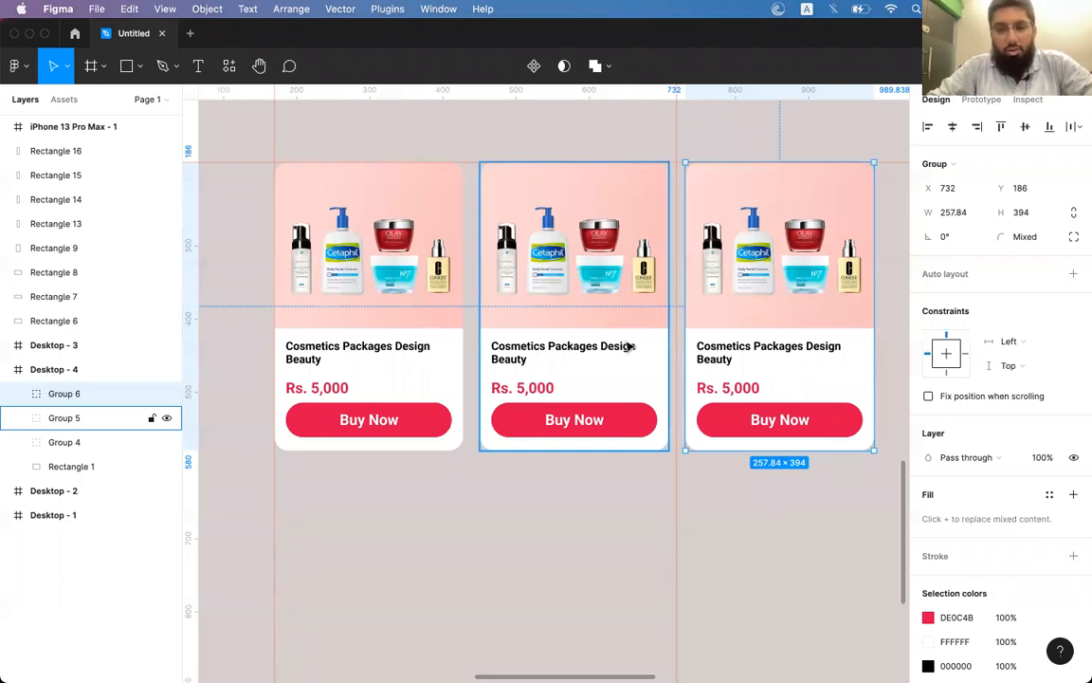
pyautogui.click(380, 275)
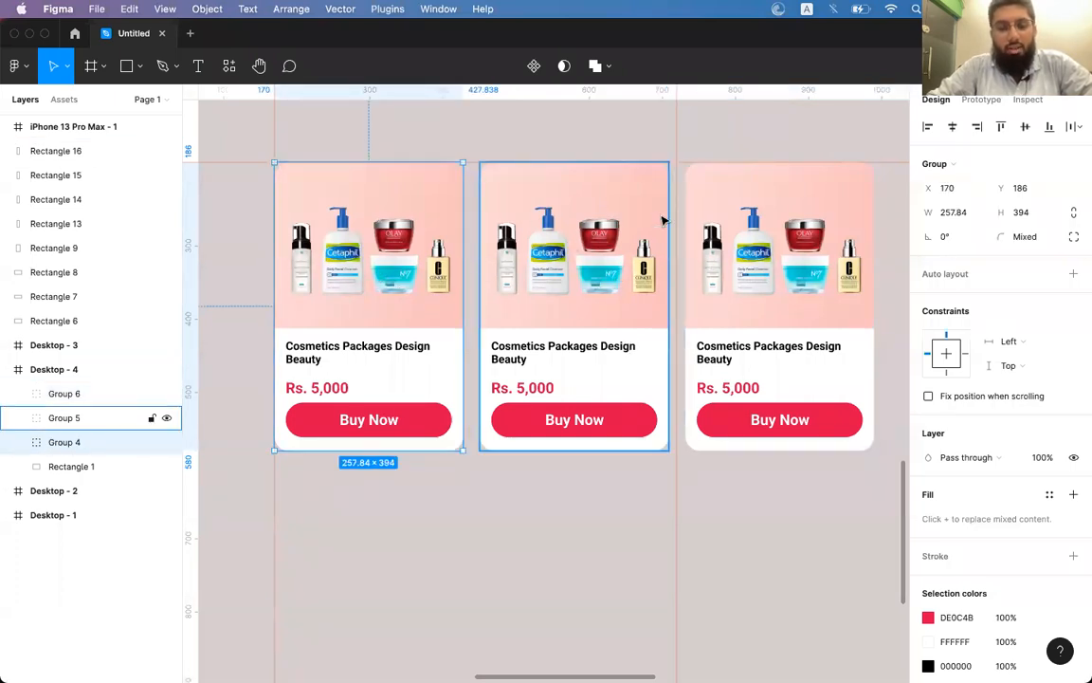
pyautogui.click(702, 232)
pyautogui.click(602, 283)
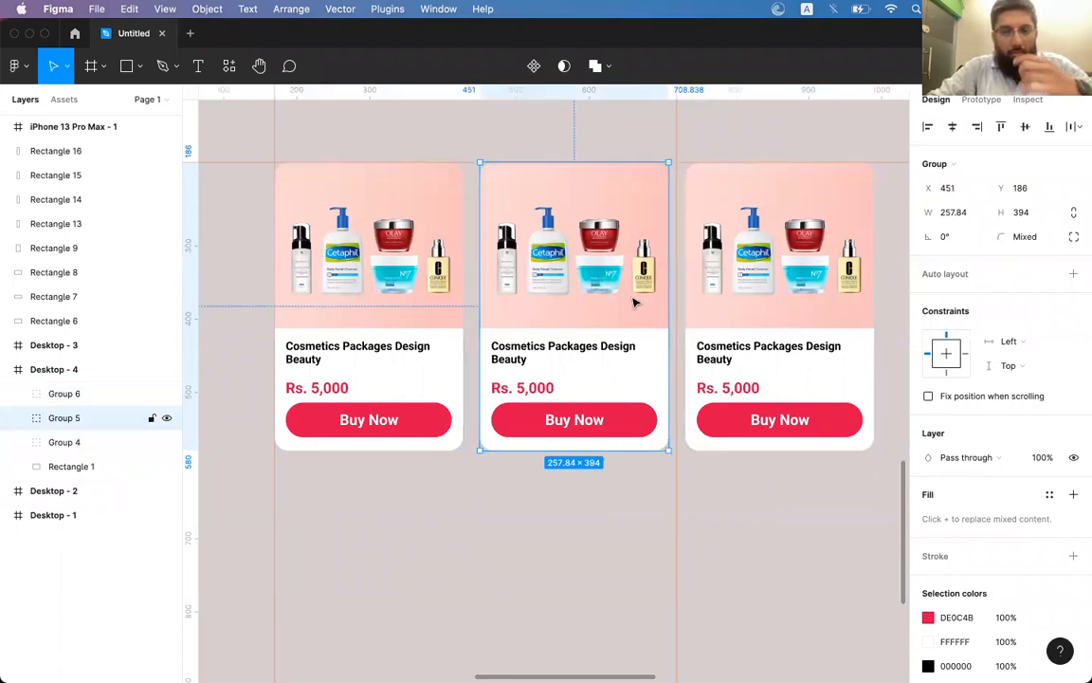
pyautogui.click(749, 328)
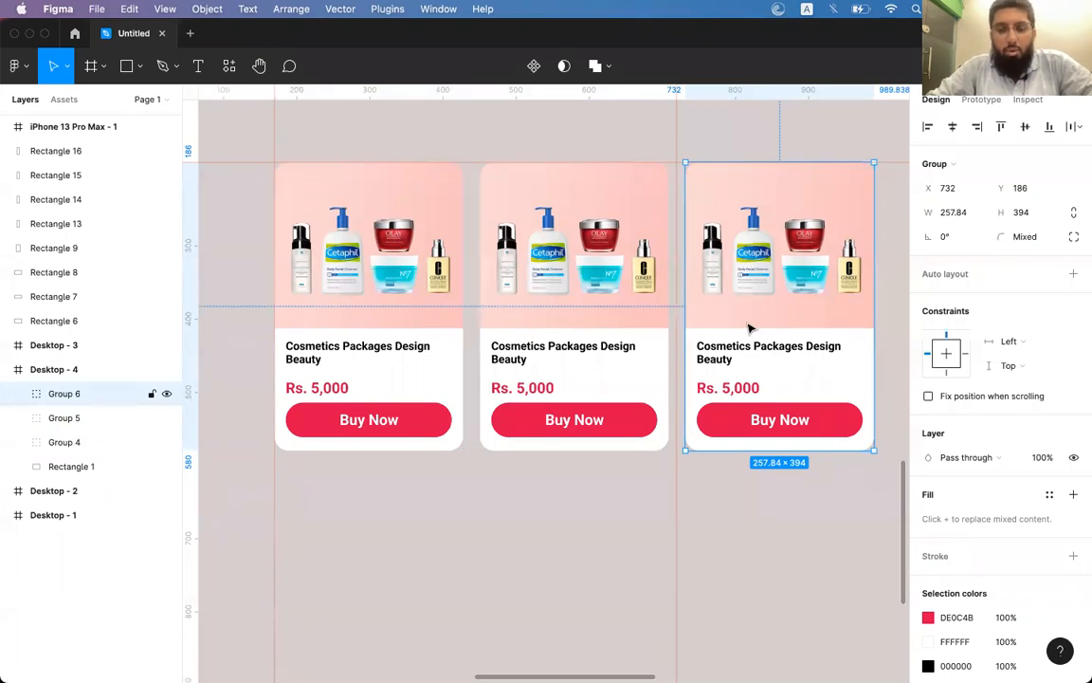
pyautogui.hscroll(5, 749, 328)
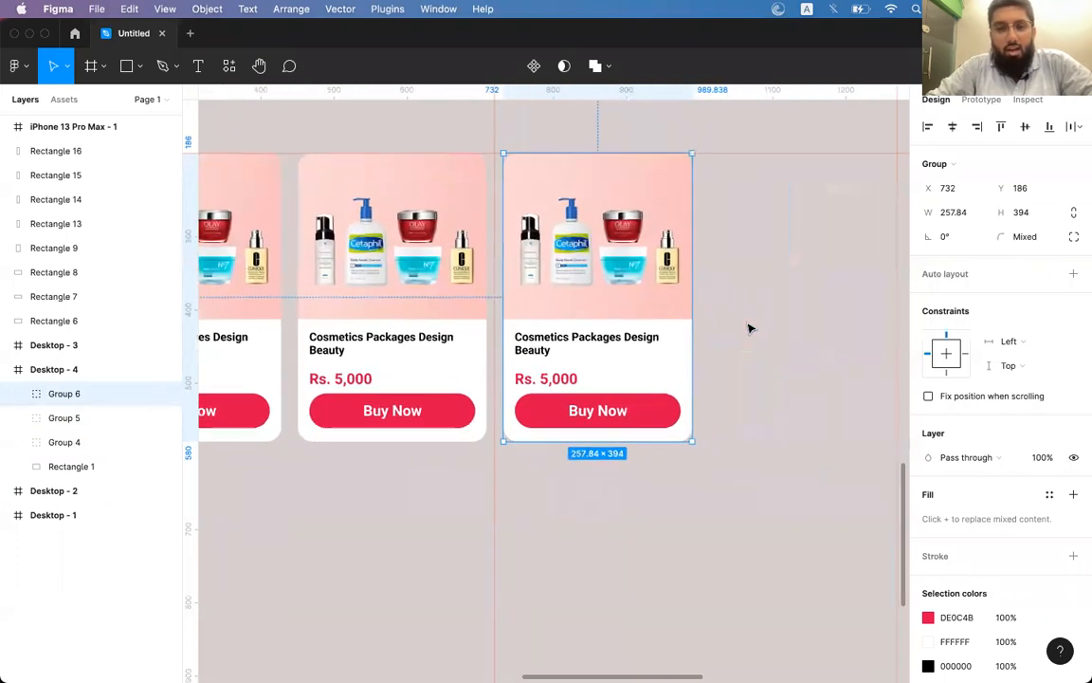
pyautogui.hscroll(-5, 749, 328)
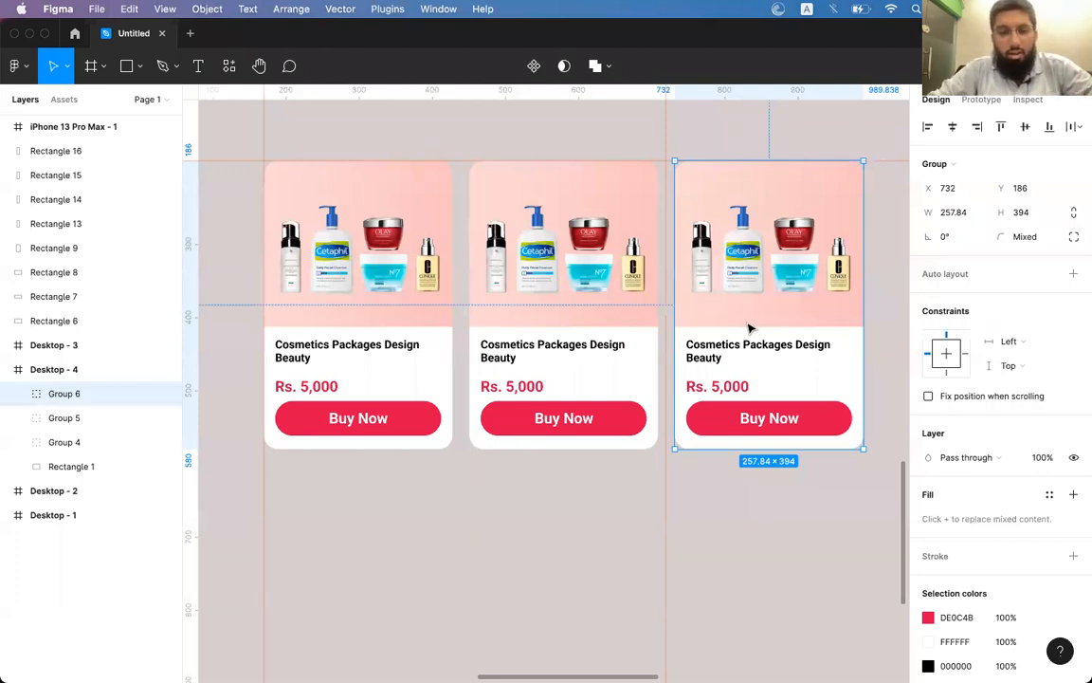
pyautogui.scroll(2, 749, 328)
pyautogui.hscroll(-1, 749, 328)
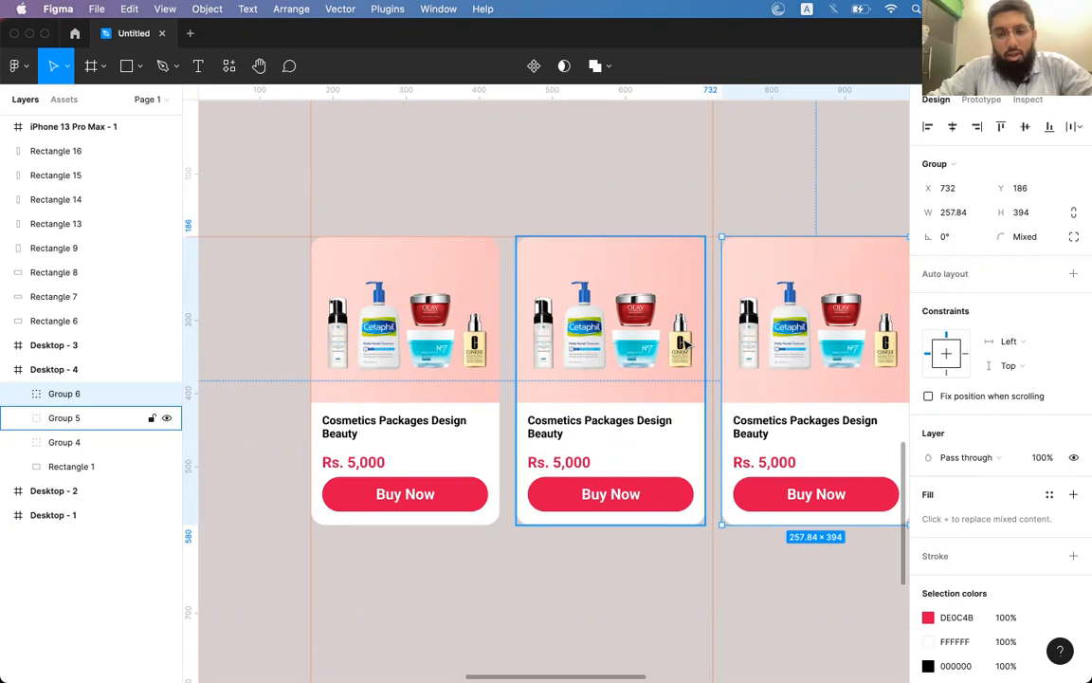
# Delete the empty iPhone 13 Pro Max - 1 frame beside Desktop - 4.
pyautogui.hscroll(4, 630, 311)
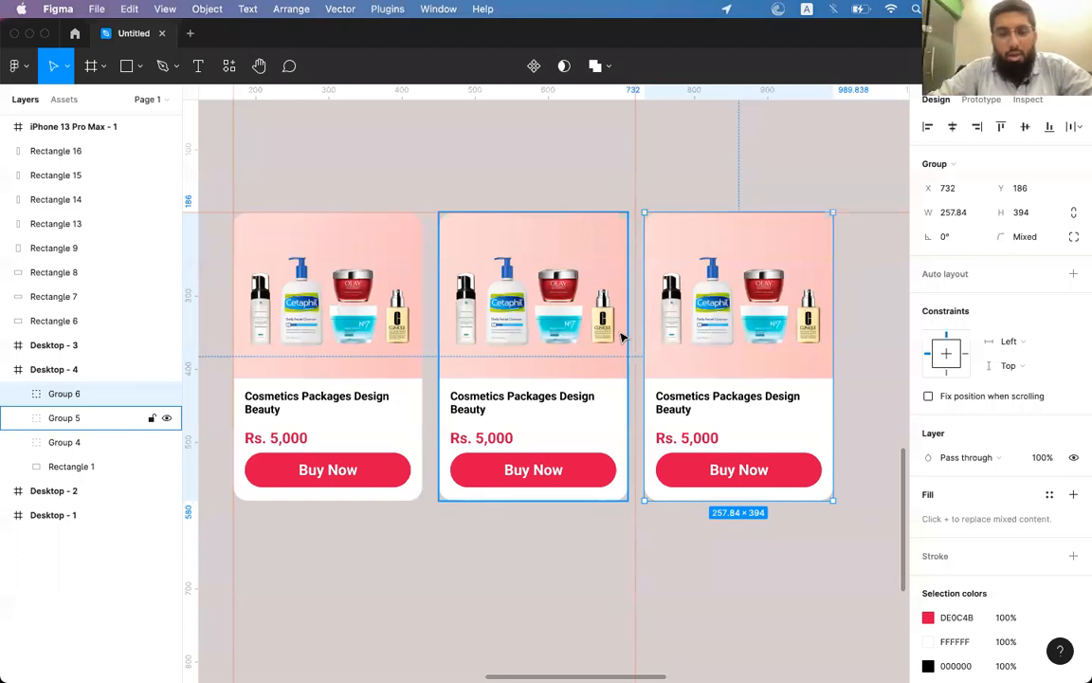
pyautogui.hscroll(15, 621, 336)
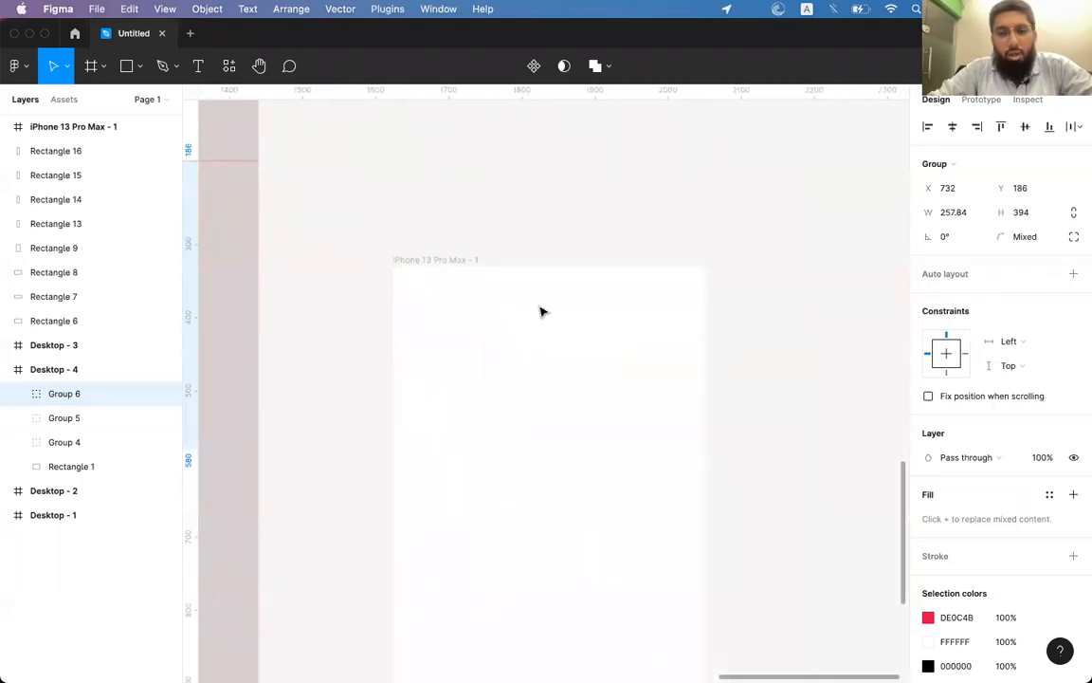
pyautogui.click(458, 260)
pyautogui.press('Delete')
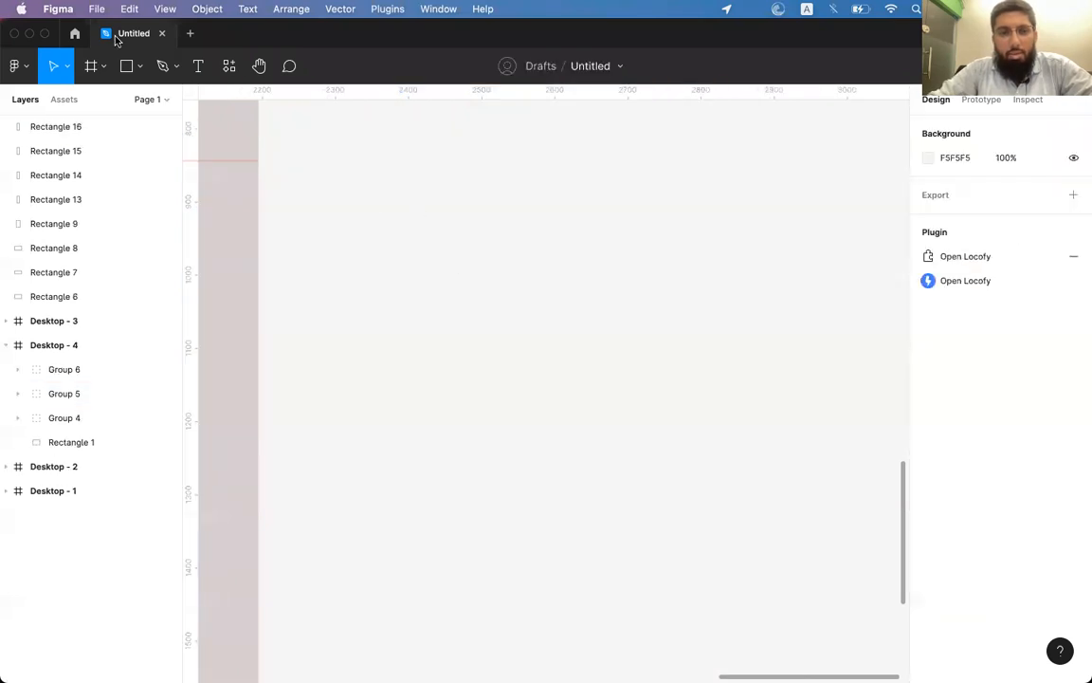
# Create a new phone frame from the iPhone 13 Pro Max preset, 428 × 926.
pyautogui.click(91, 63)
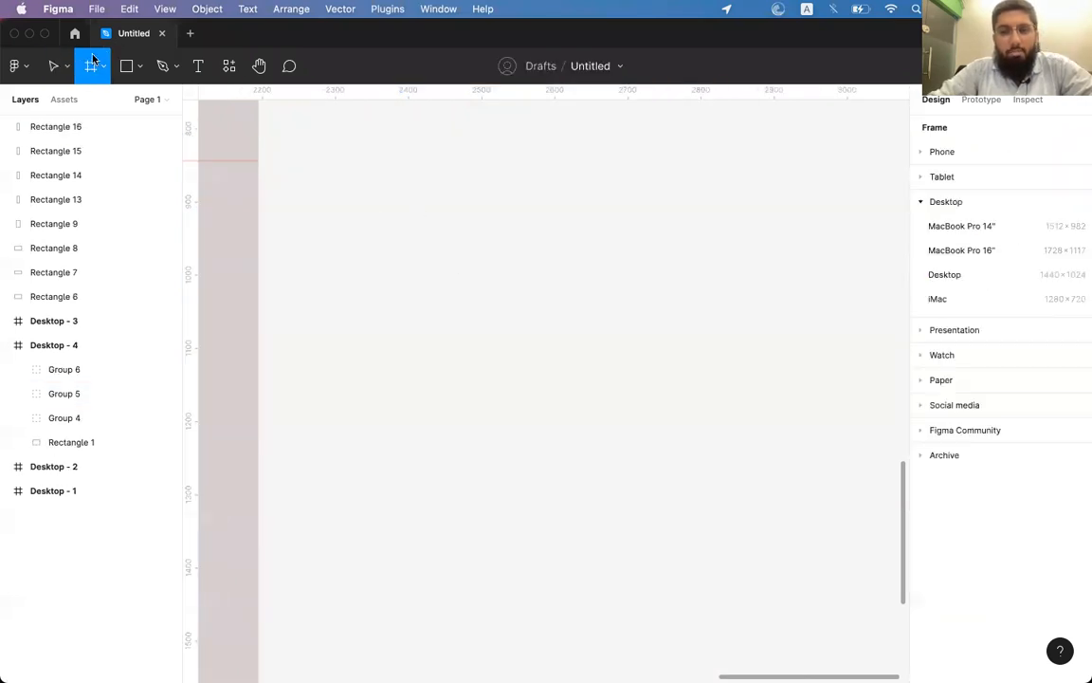
pyautogui.click(922, 154)
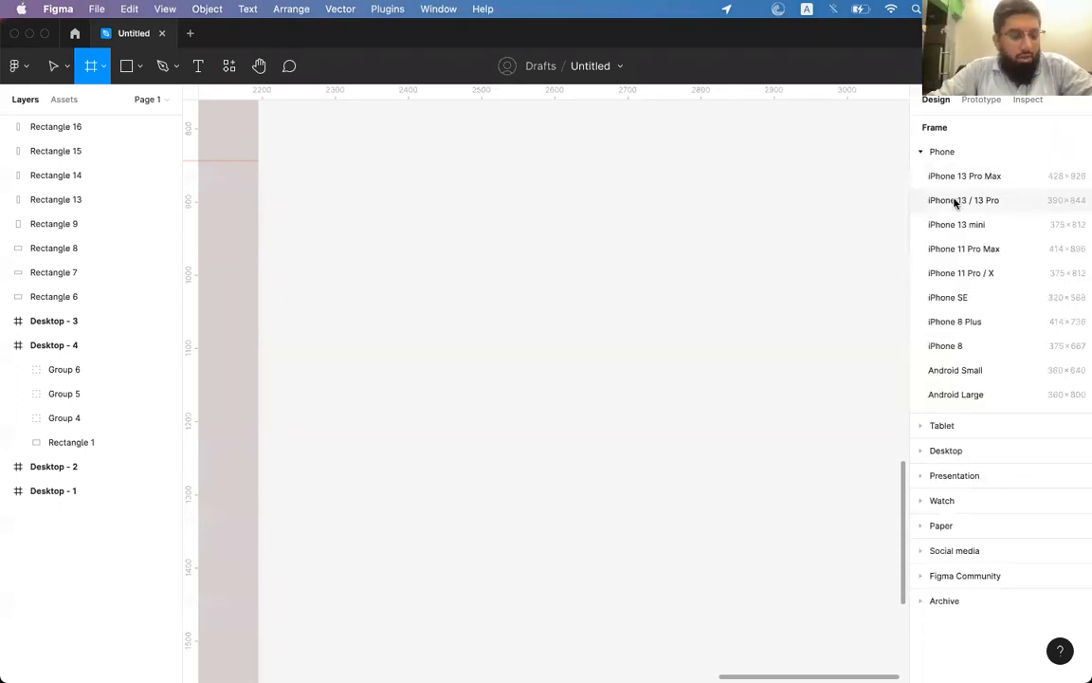
pyautogui.click(955, 177)
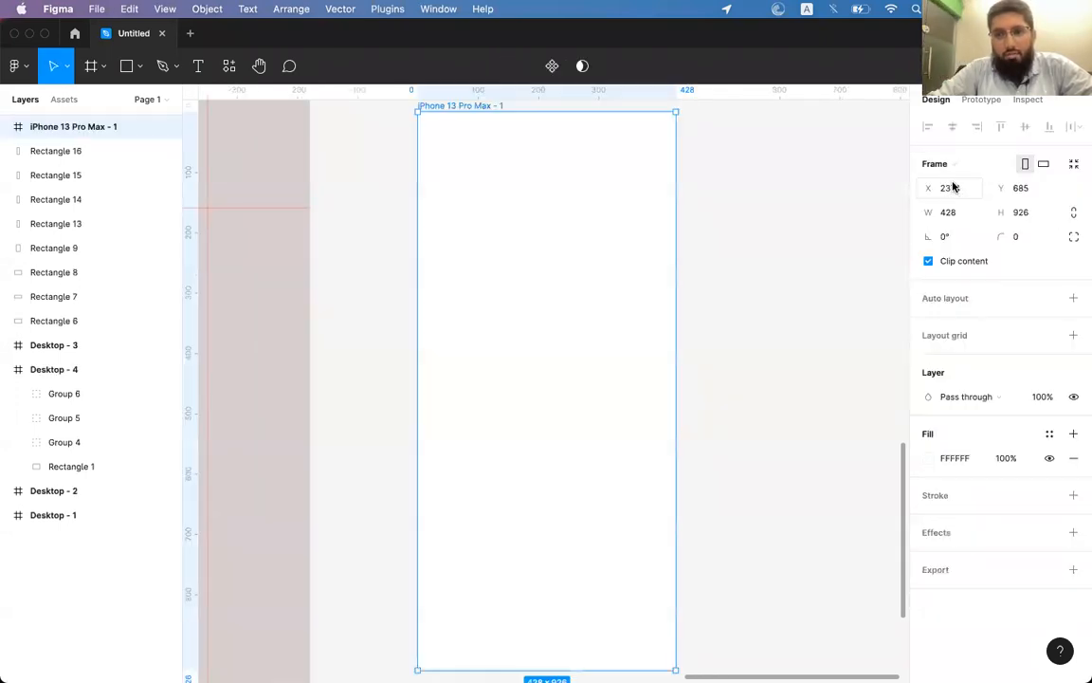
pyautogui.scroll(-3, 579, 236)
pyautogui.scroll(3, 580, 236)
pyautogui.scroll(-1, 579, 236)
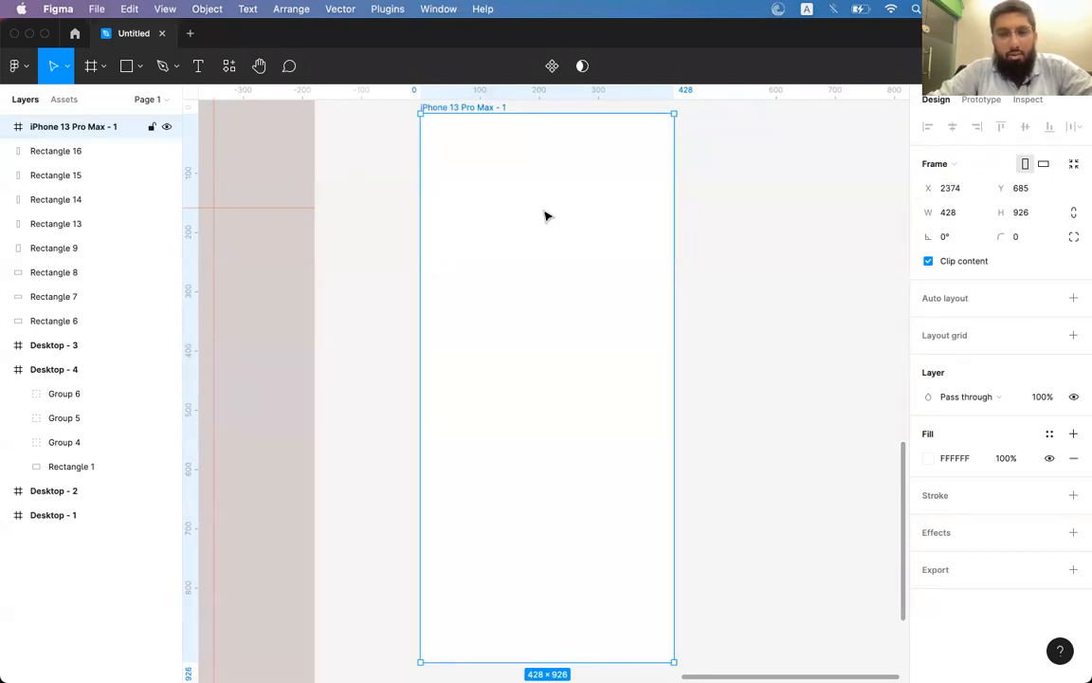
# Draw a rectangle about 355 × 675 in the iPhone frame and align it to the frame's left and top edges.
pyautogui.scroll(2, 545, 217)
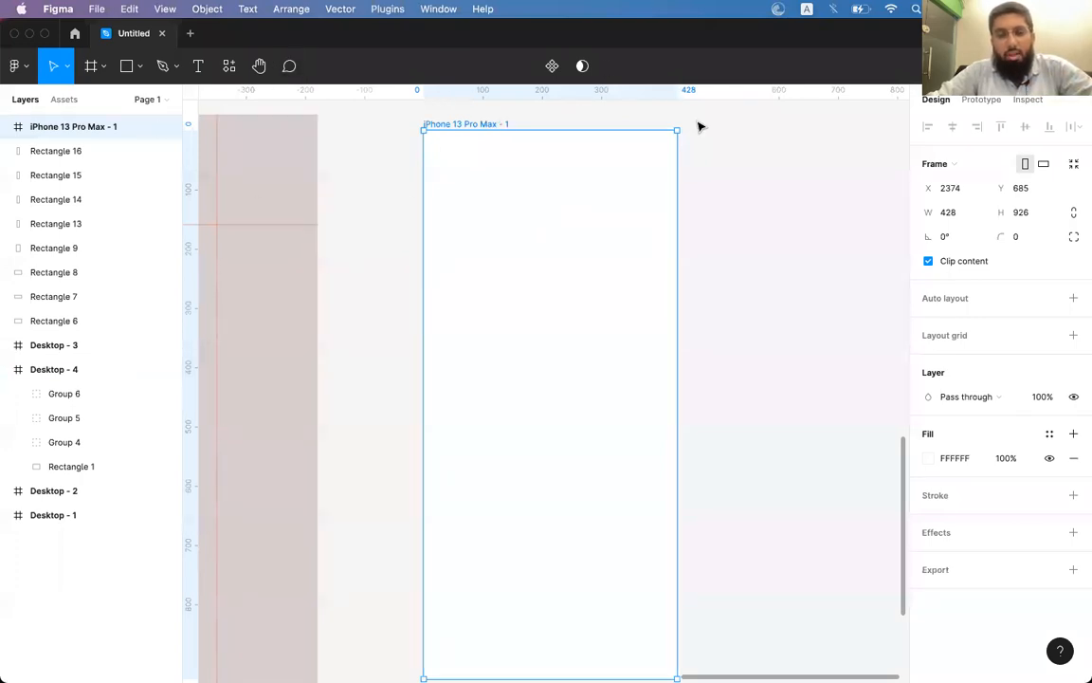
pyautogui.click(120, 66)
pyautogui.moveTo(460, 166); pyautogui.dragTo(670, 565)
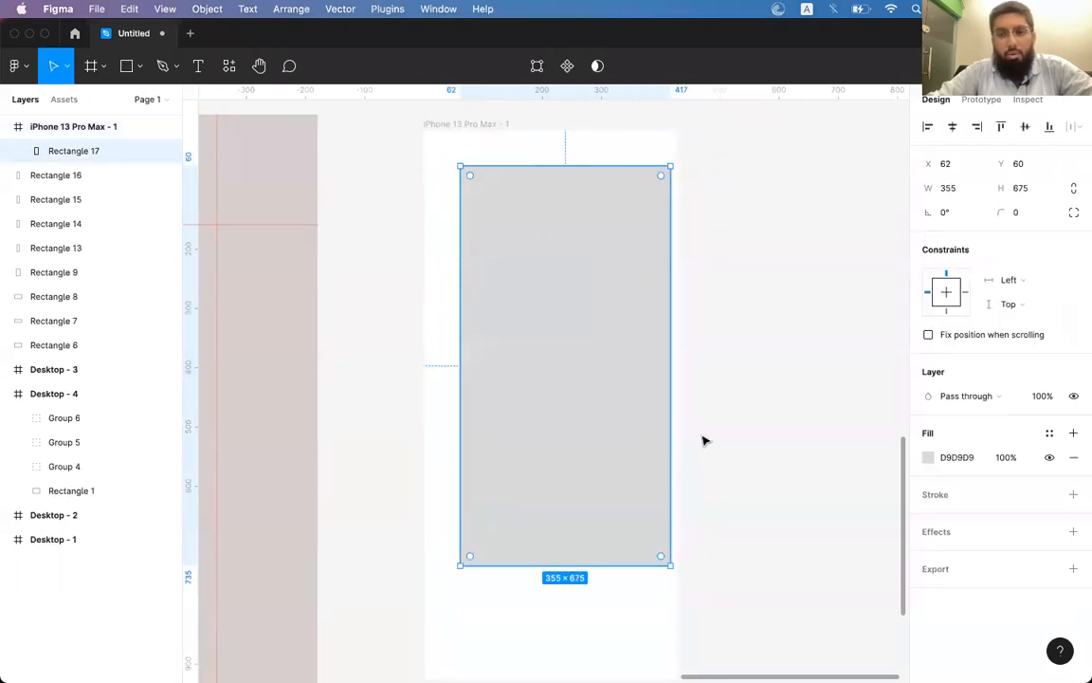
pyautogui.click(929, 126)
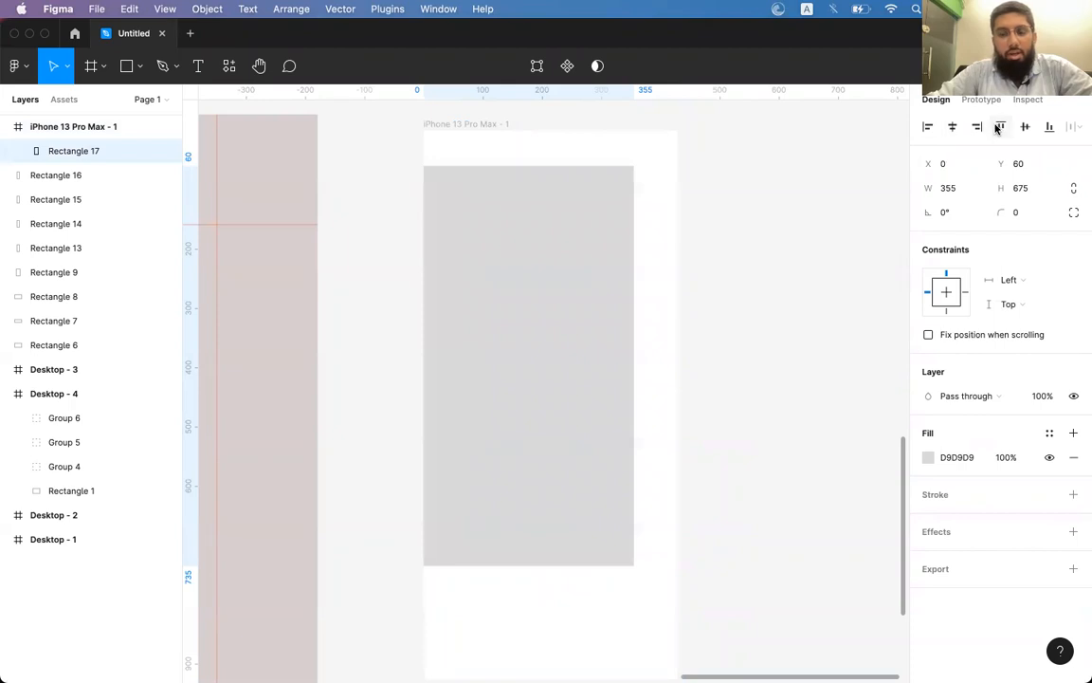
pyautogui.click(999, 126)
# Change the rectangle's solid fill to the bright blue 0656F0.
pyautogui.click(928, 458)
pyautogui.moveTo(876, 342); pyautogui.dragTo(905, 319)
pyautogui.click(849, 508)
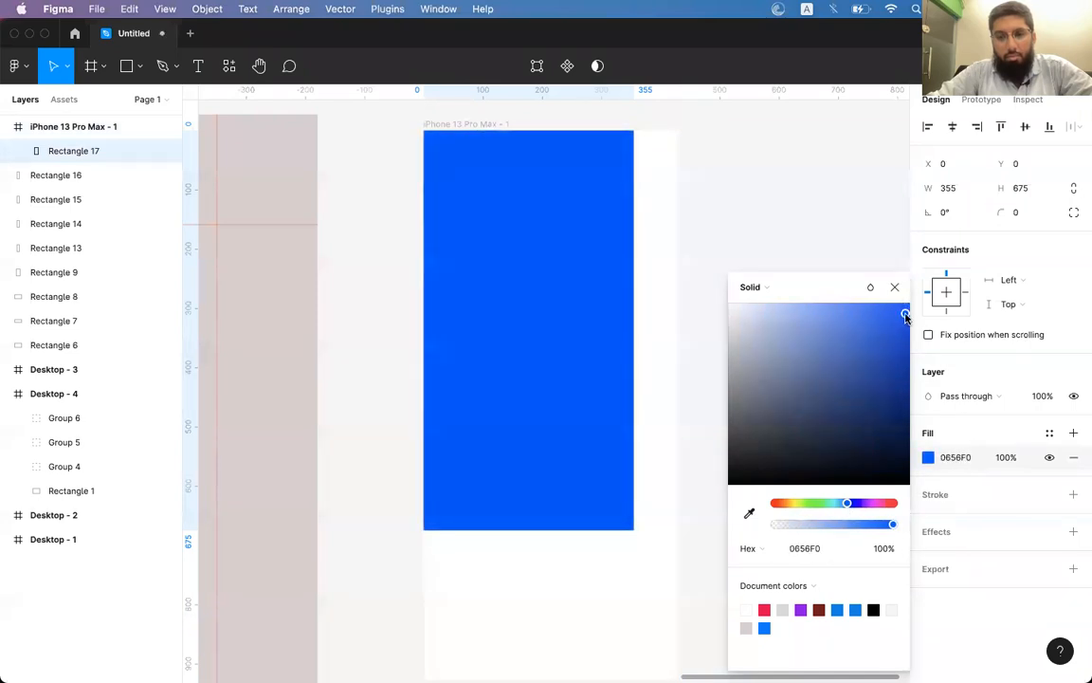
pyautogui.click(895, 287)
pyautogui.click(928, 458)
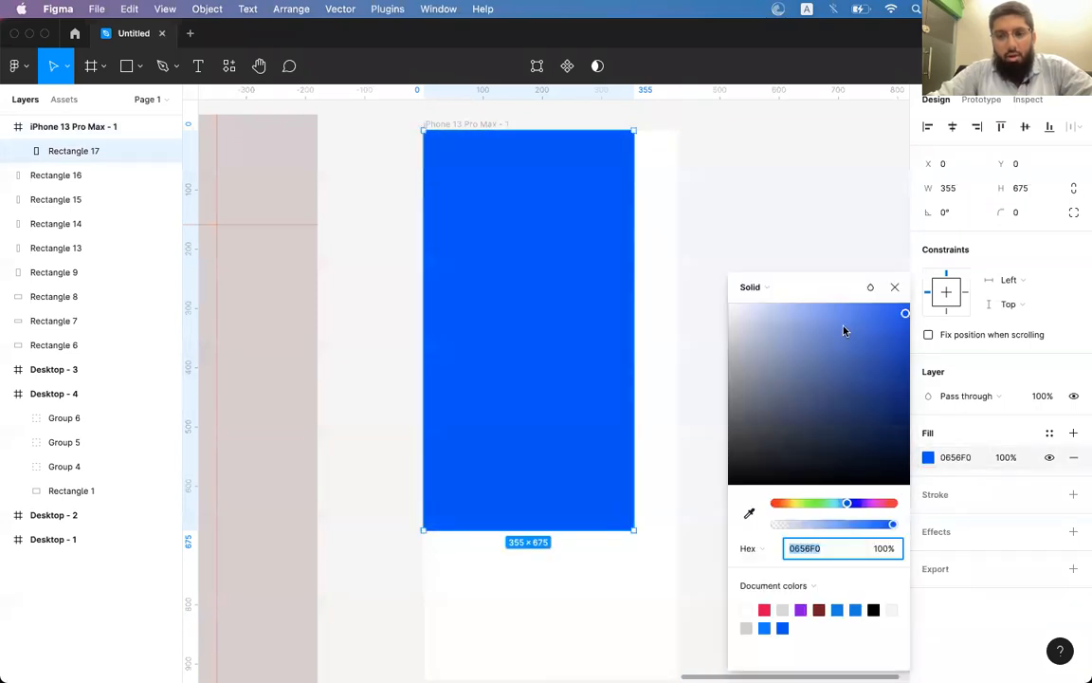
pyautogui.click(895, 287)
# Resize the blue rectangle to 428 × 926 so it covers the whole iPhone frame.
pyautogui.scroll(-3, 598, 368)
pyautogui.moveTo(594, 401); pyautogui.dragTo(638, 557)
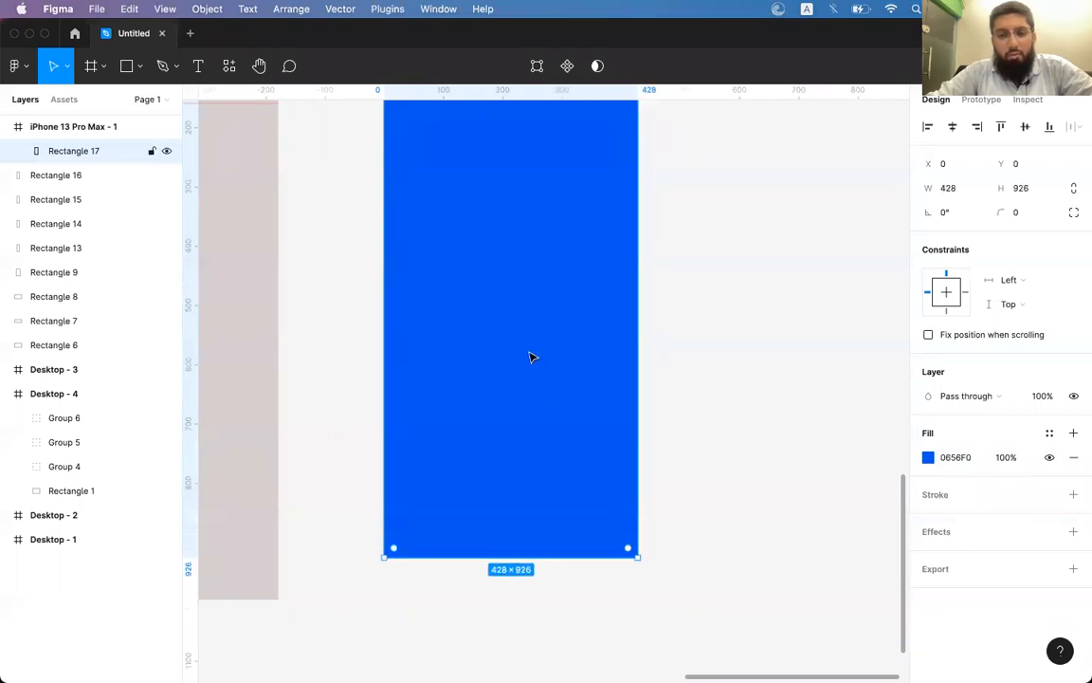
pyautogui.scroll(3, 531, 357)
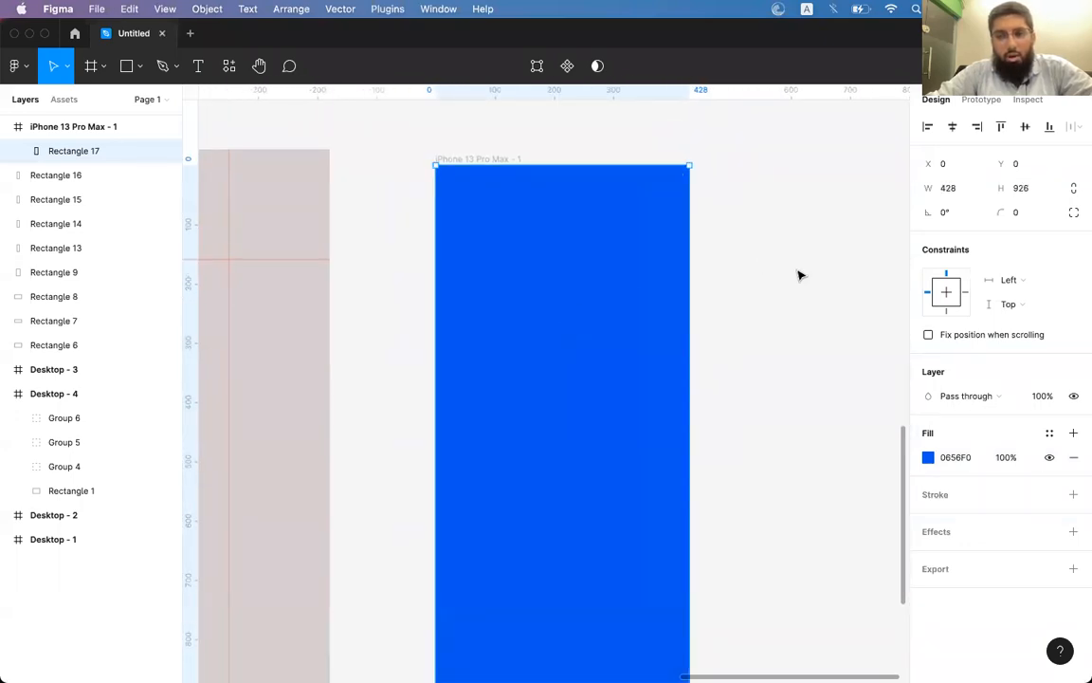
# Round the blue background rectangle's corners, trying a radius of 30 and settling on 50.
pyautogui.click(1022, 217)
pyautogui.write('30')
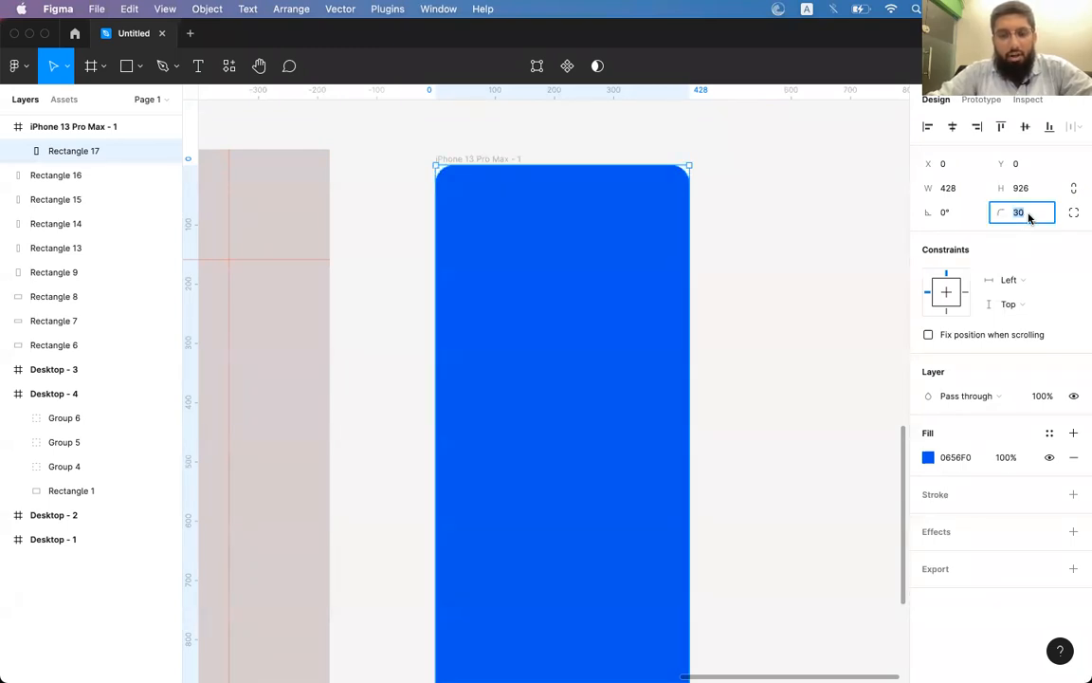
pyautogui.write('50')
pyautogui.press('Return')
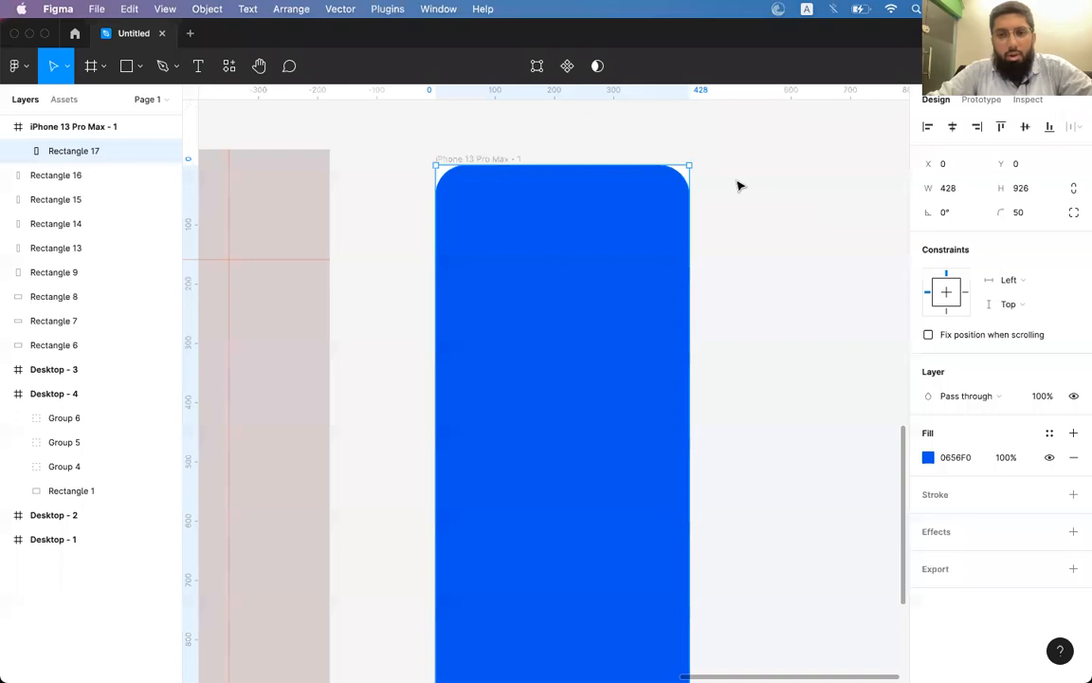
pyautogui.press('Escape')
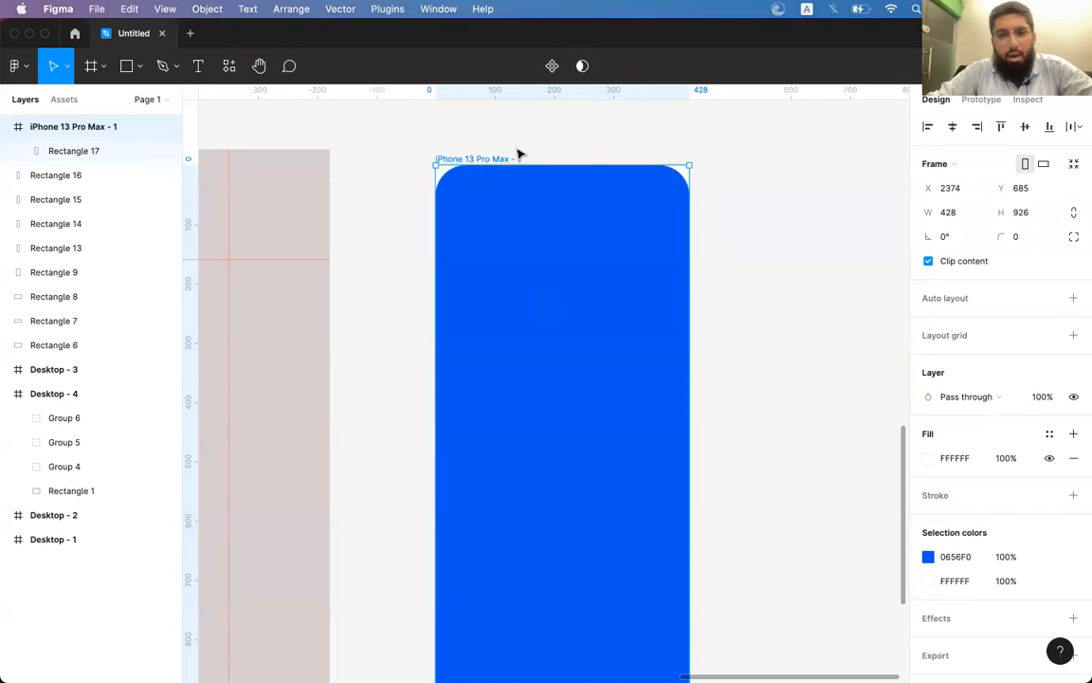
pyautogui.click(529, 211)
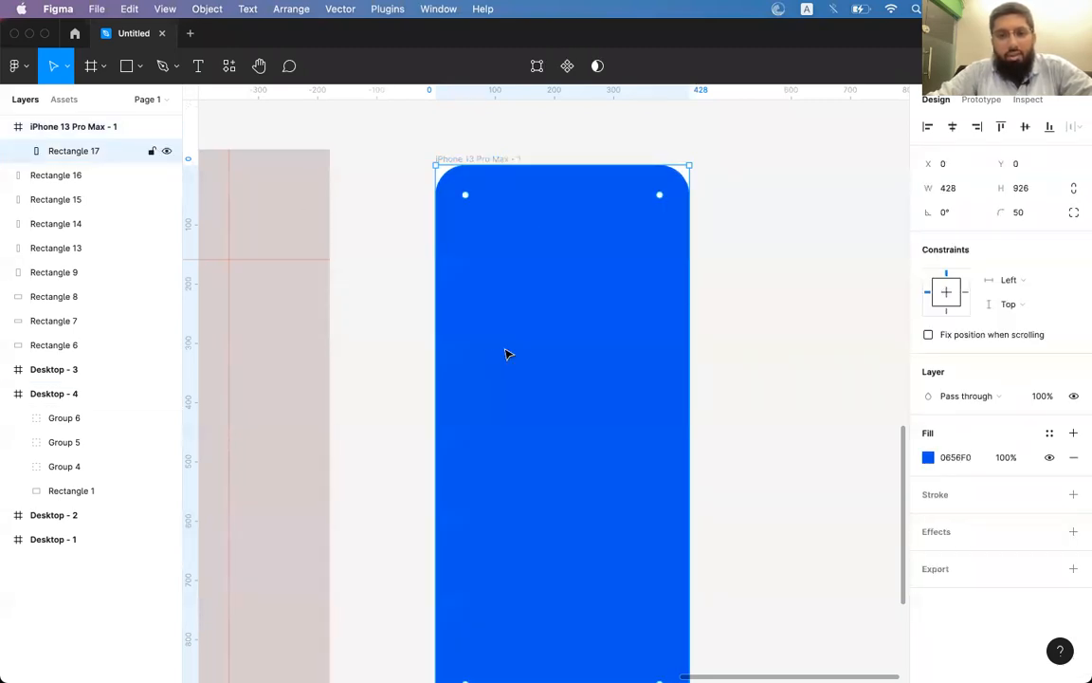
# Draw a wide rectangle about 390 × 81 near the top of the blue background, inset from both sides.
pyautogui.click(126, 68)
pyautogui.moveTo(446, 185); pyautogui.dragTo(677, 240)
pyautogui.moveTo(677, 237); pyautogui.dragTo(676, 232)
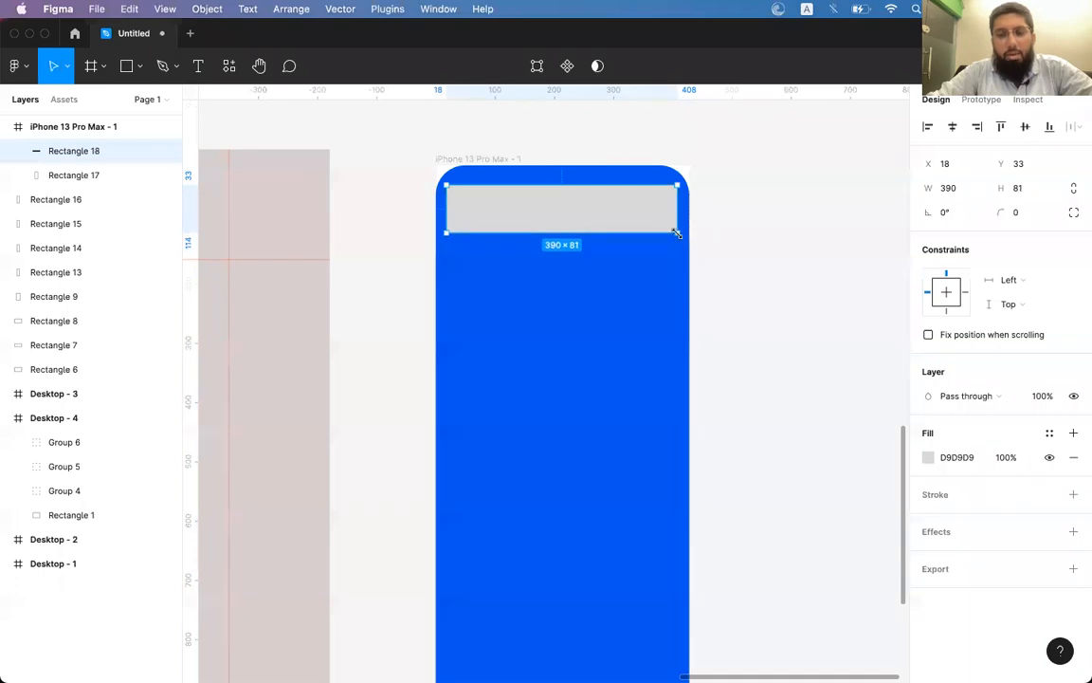
# Round the grey bar's corners with a radius of 200 and position it centred horizontally in the frame at Y 20.
pyautogui.click(952, 127)
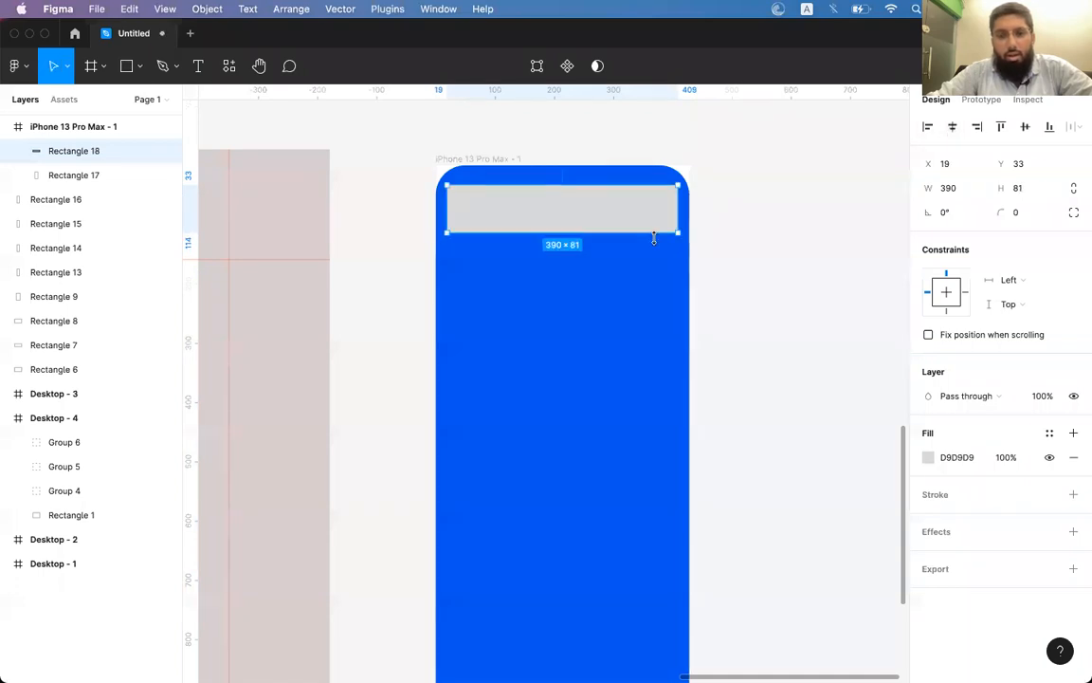
pyautogui.click(1016, 215)
pyautogui.write('200')
pyautogui.press('Return')
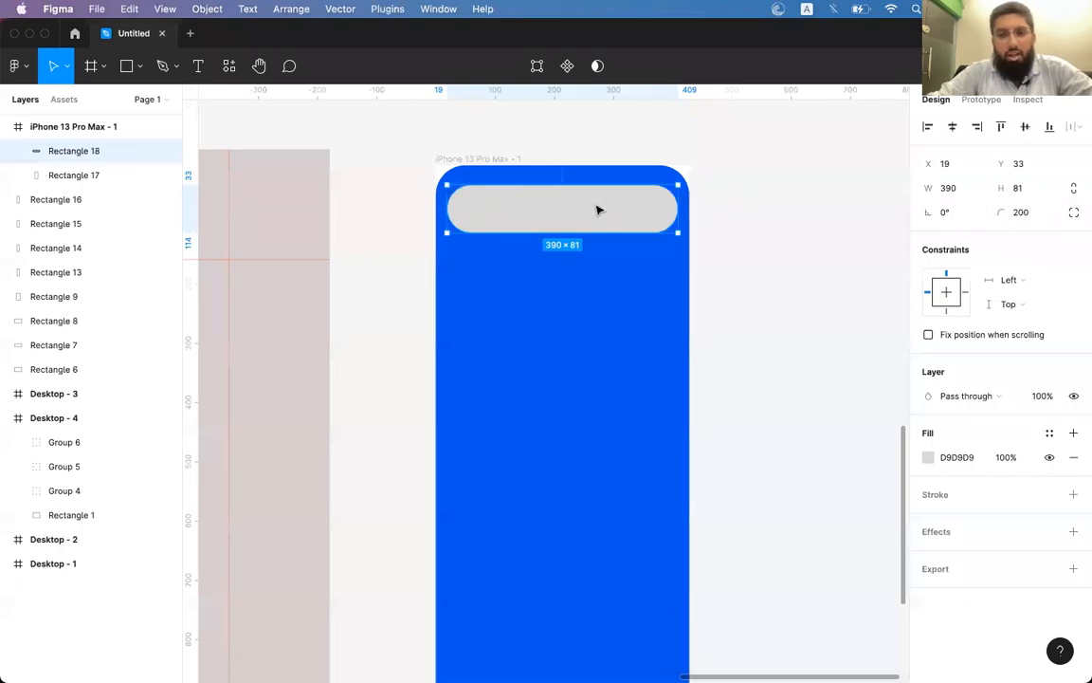
pyautogui.moveTo(596, 218); pyautogui.dragTo(596, 212)
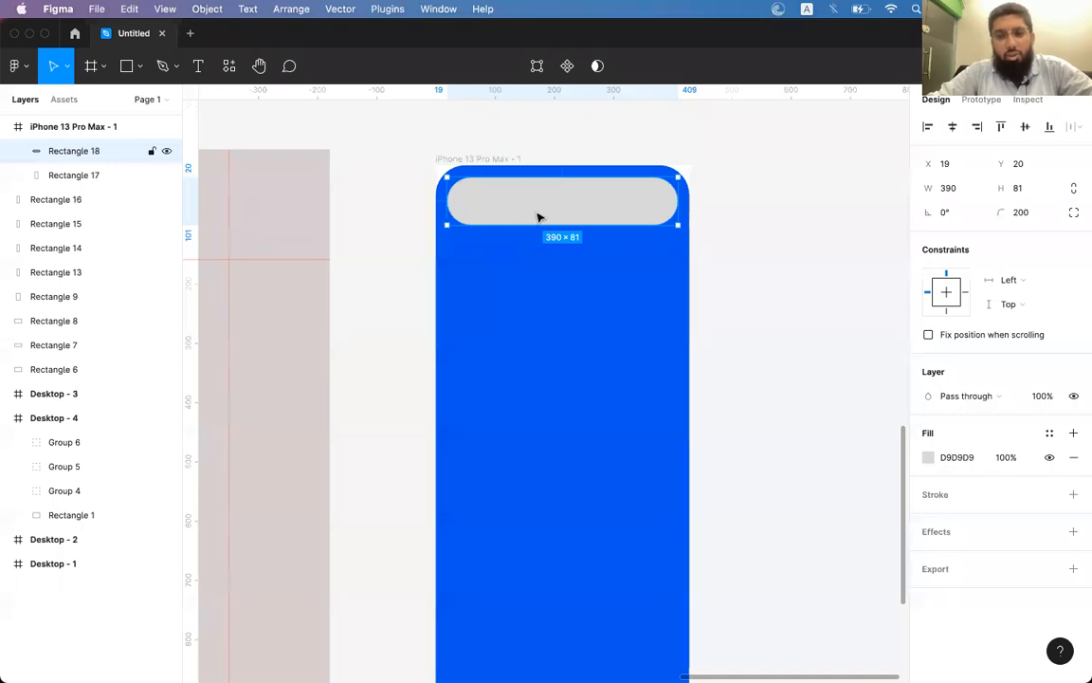
# Try the sampled background blue as the bar's fill, and change it to solid white FFFFFF.
pyautogui.press('i')
pyautogui.click(548, 302)
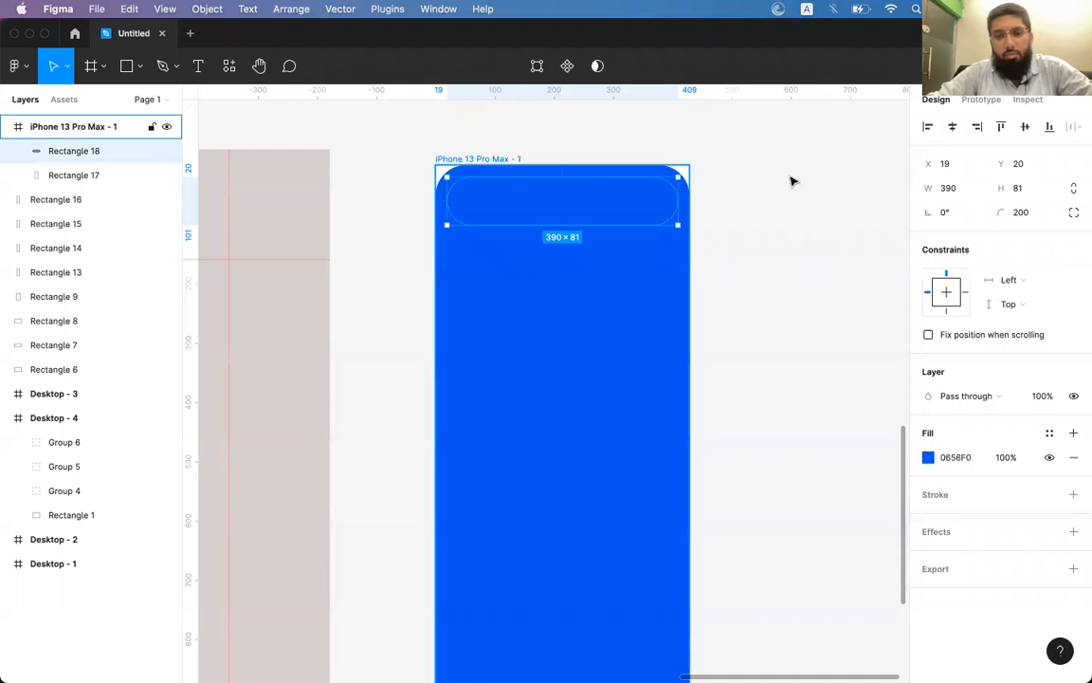
pyautogui.click(930, 459)
pyautogui.moveTo(802, 349); pyautogui.dragTo(627, 208)
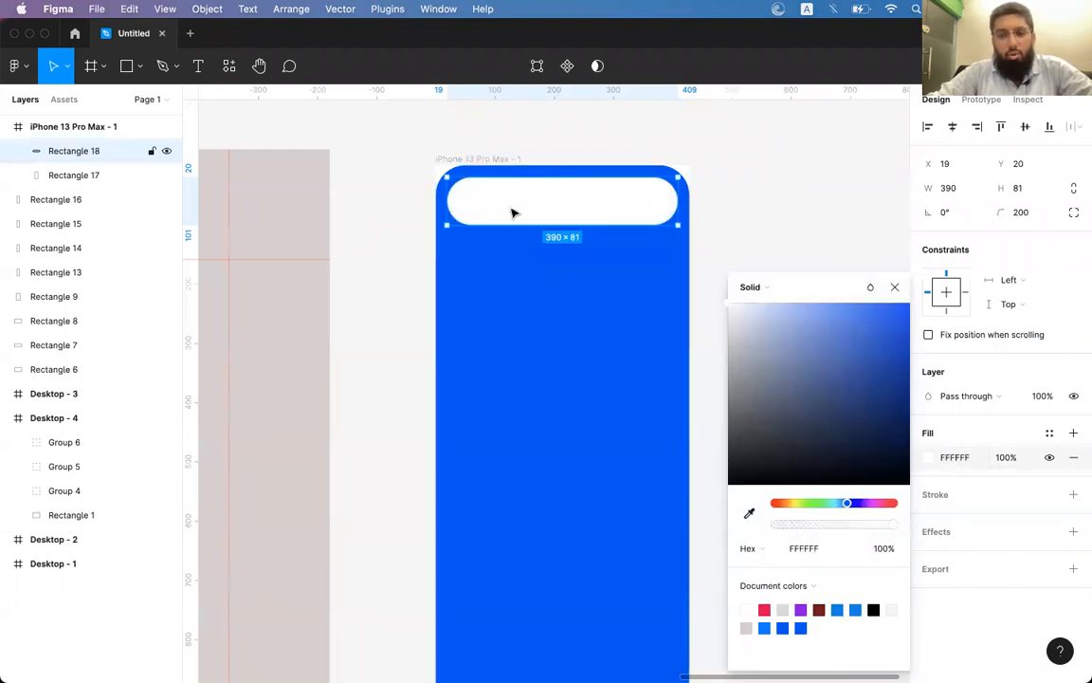
# Draw a circle about 121 × 121 over the left end of the white bar.
pyautogui.hscroll(2, 547, 203)
pyautogui.scroll(-1, 546, 203)
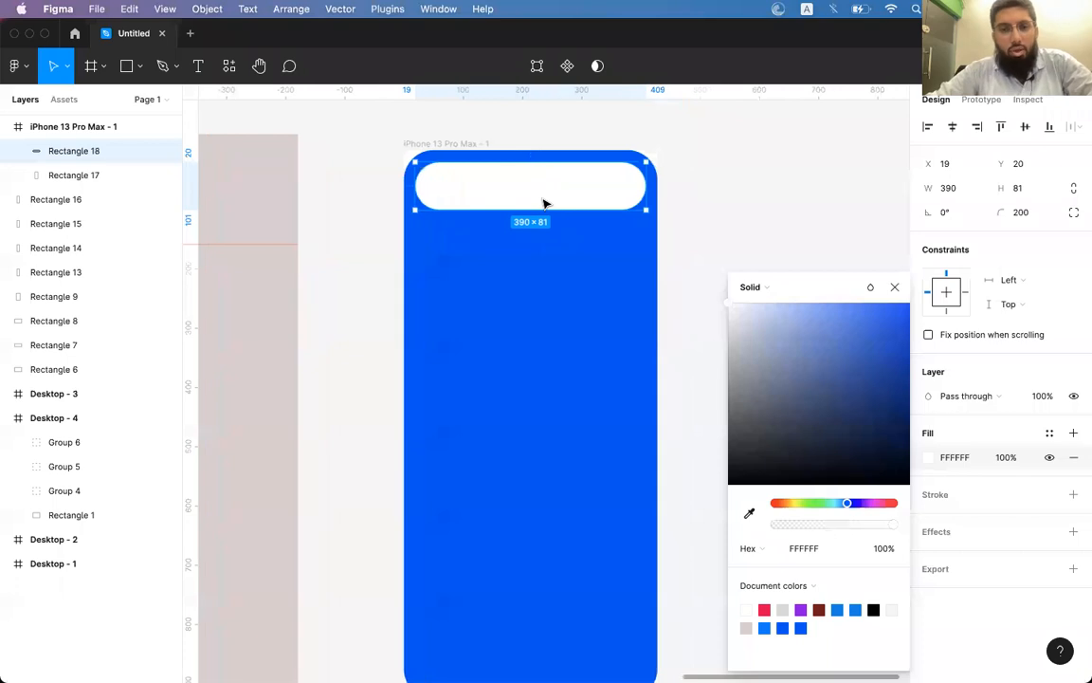
pyautogui.scroll(-1, 546, 203)
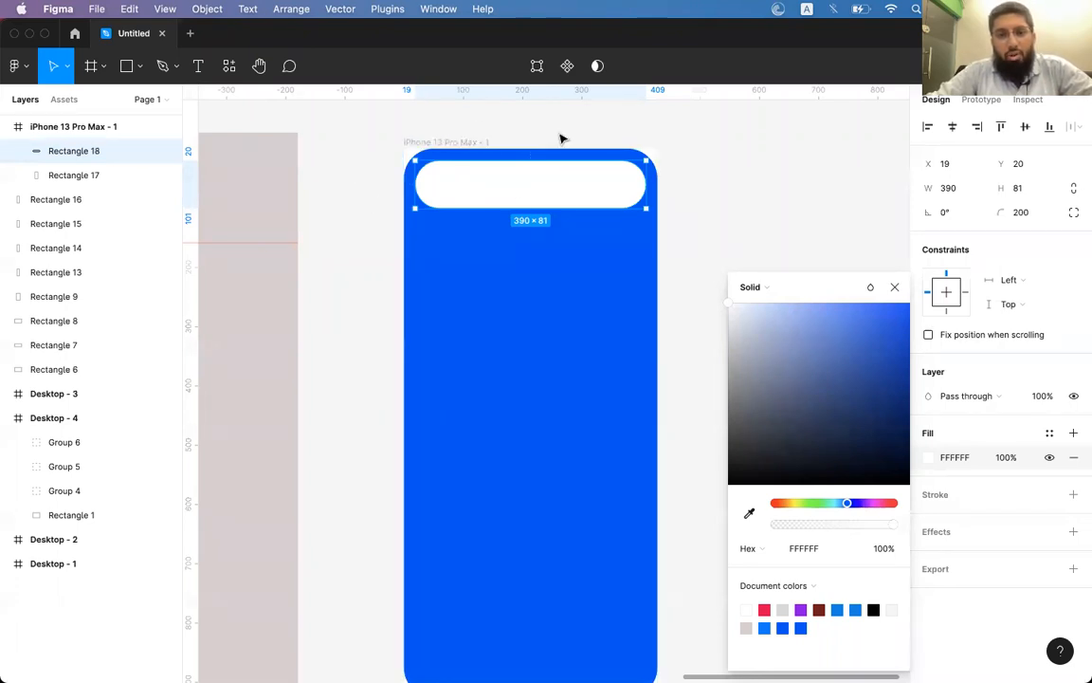
pyautogui.click(142, 75)
pyautogui.click(138, 158)
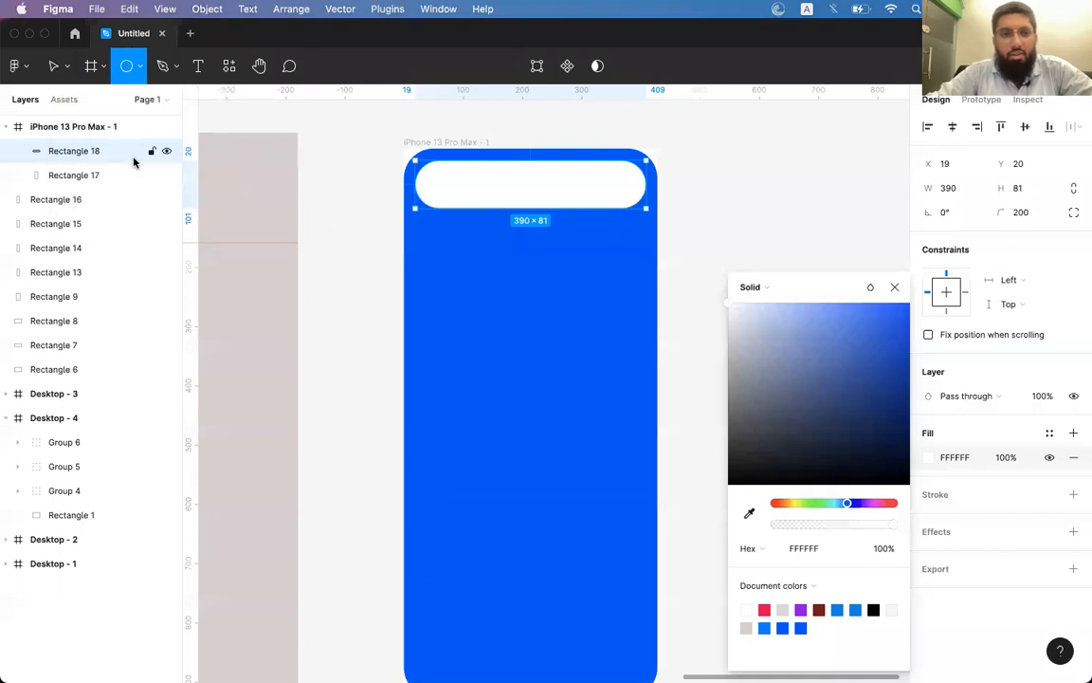
pyautogui.moveTo(420, 177)
pyautogui.mouseDown()
pyautogui.moveTo(456, 183)
pyautogui.moveTo(504, 219)
pyautogui.moveTo(491, 215)
pyautogui.mouseUp()
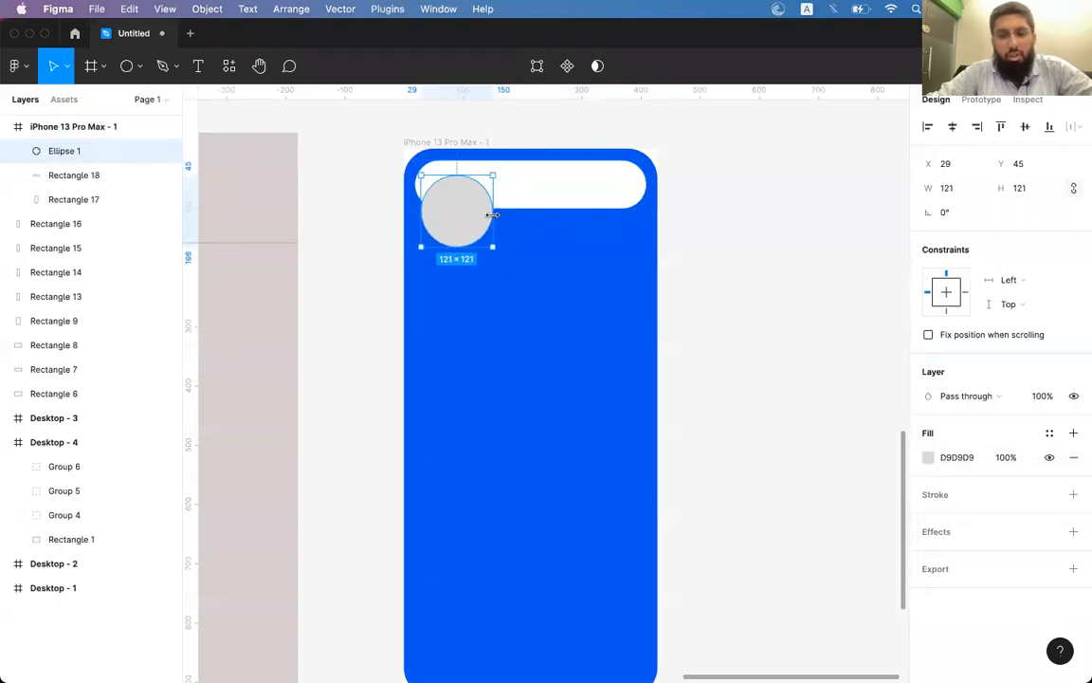
# Align the circle to the white bar's left and top edges and shrink it to 81 × 81.
pyautogui.keyDown('shift'); pyautogui.click(538, 194); pyautogui.keyUp('shift')
pyautogui.click(928, 126)
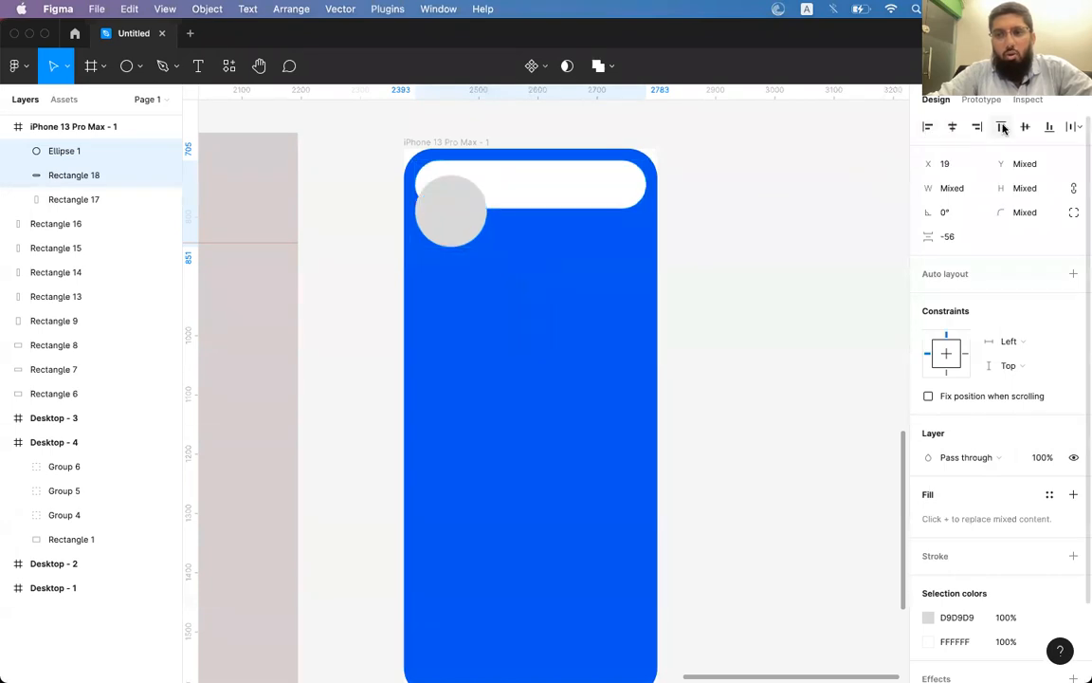
pyautogui.click(1000, 126)
pyautogui.click(741, 222)
pyautogui.click(474, 212)
pyautogui.moveTo(488, 234); pyautogui.dragTo(455, 211)
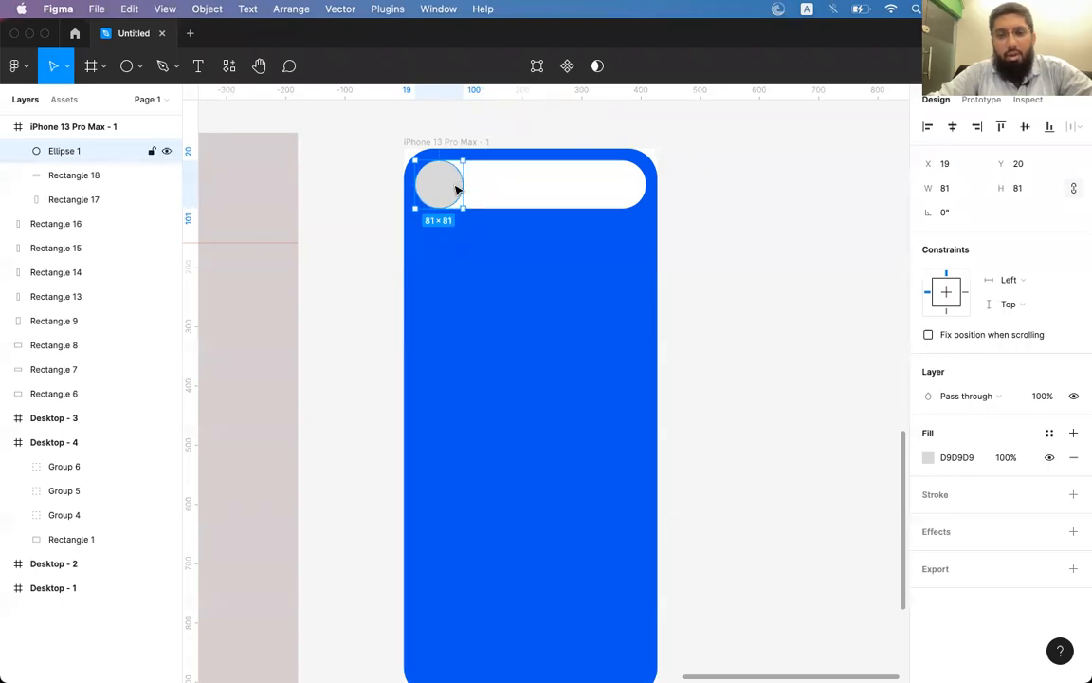
# Change the circle's solid fill to the orange-yellow EBB21F.
pyautogui.click(929, 458)
pyautogui.moveTo(852, 358); pyautogui.dragTo(891, 325)
pyautogui.click(801, 504)
pyautogui.moveTo(818, 381); pyautogui.dragTo(885, 316)
pyautogui.moveTo(799, 504); pyautogui.dragTo(789, 505)
pyautogui.click(894, 286)
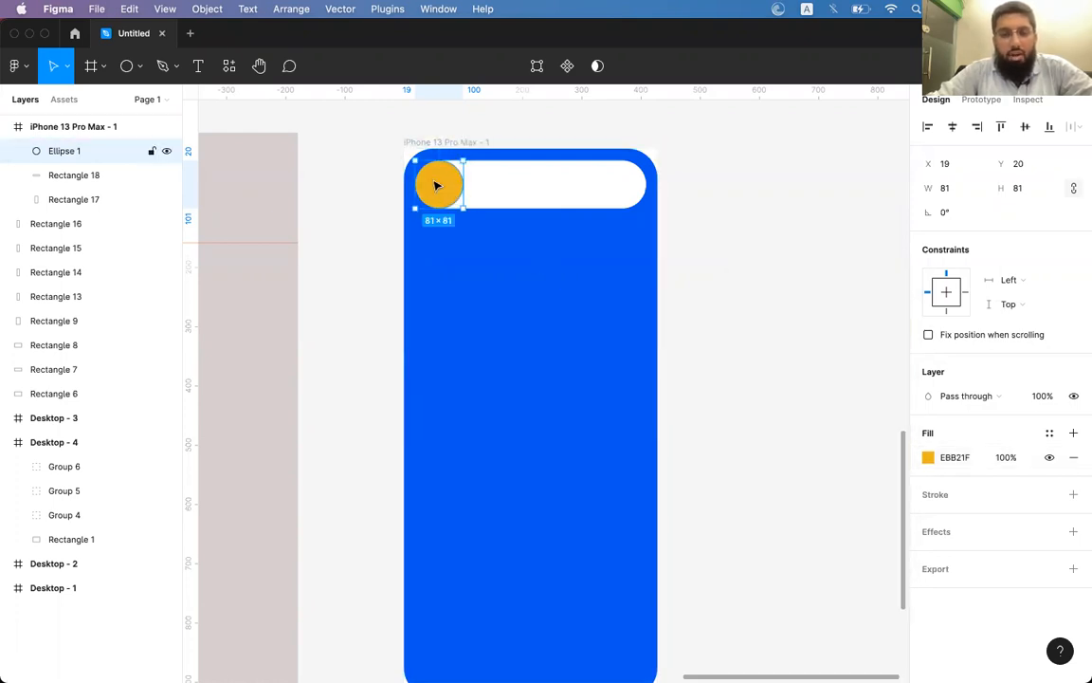
# Switch to Chrome, replace the GitHub tab with a new one and open flaticon.com in it.
pyautogui.press('super+Tab')
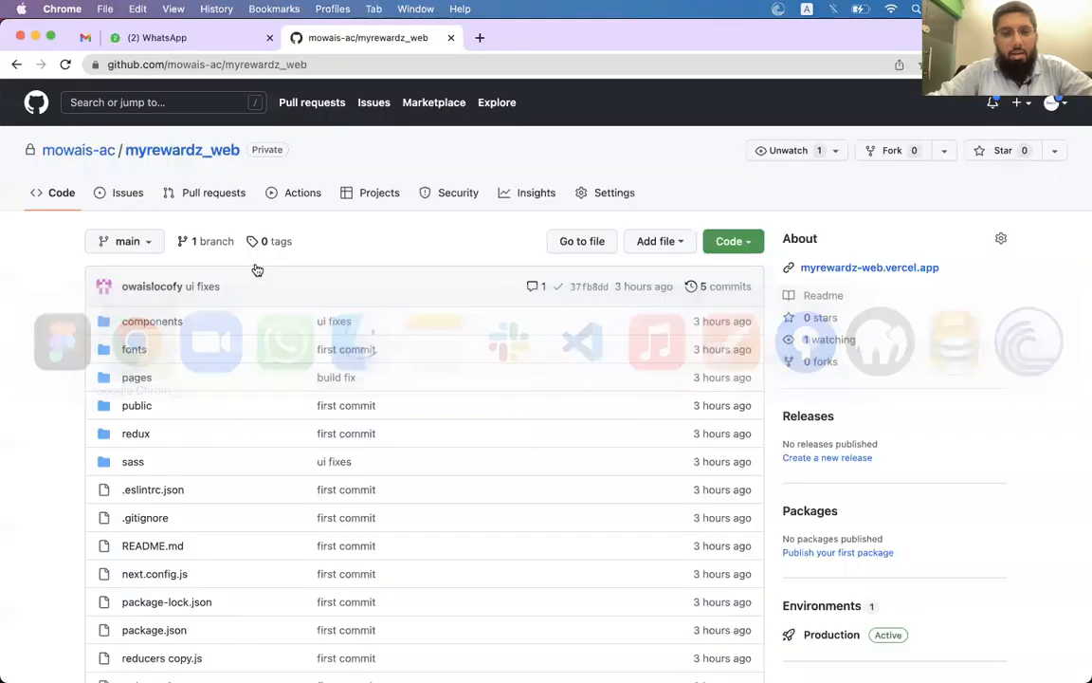
pyautogui.click(479, 38)
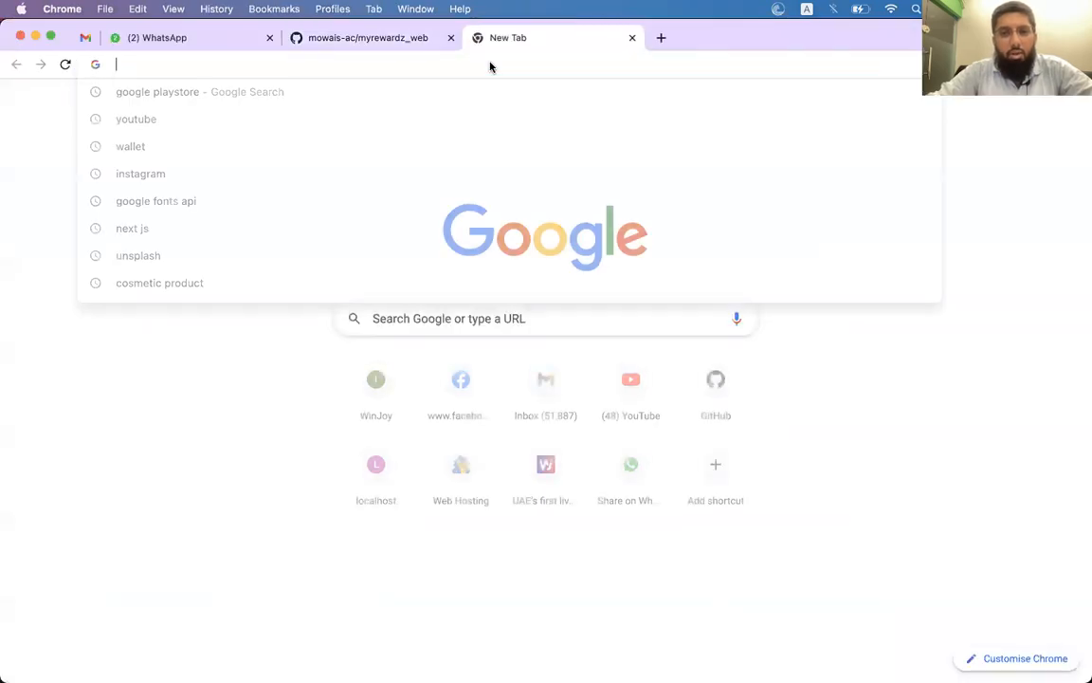
pyautogui.click(451, 38)
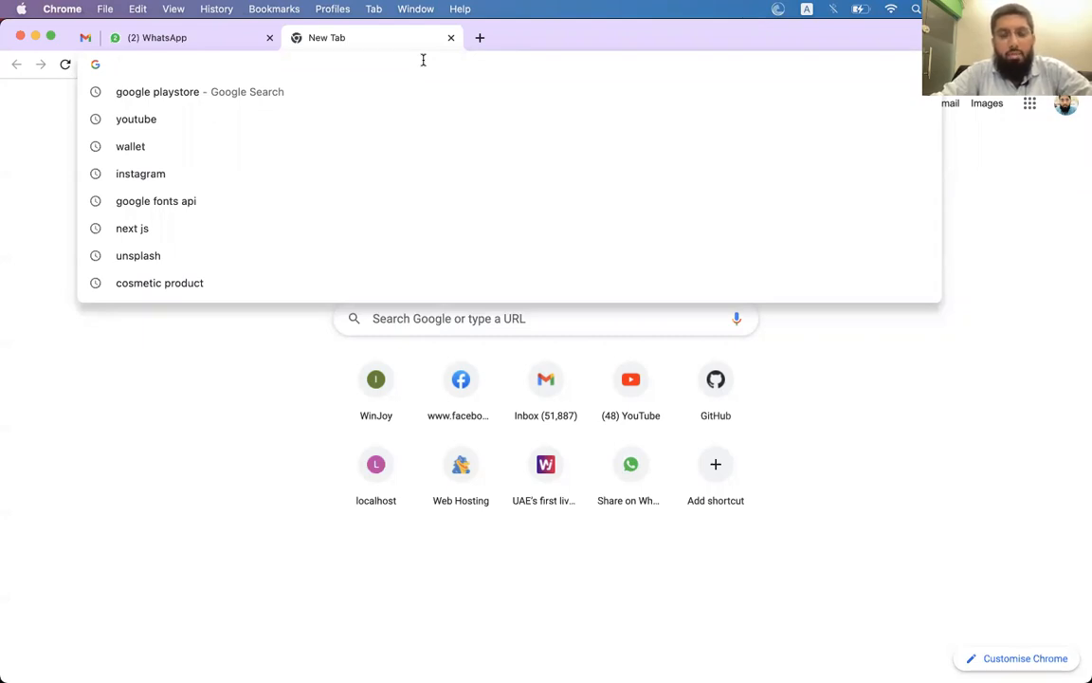
pyautogui.write('flatic')
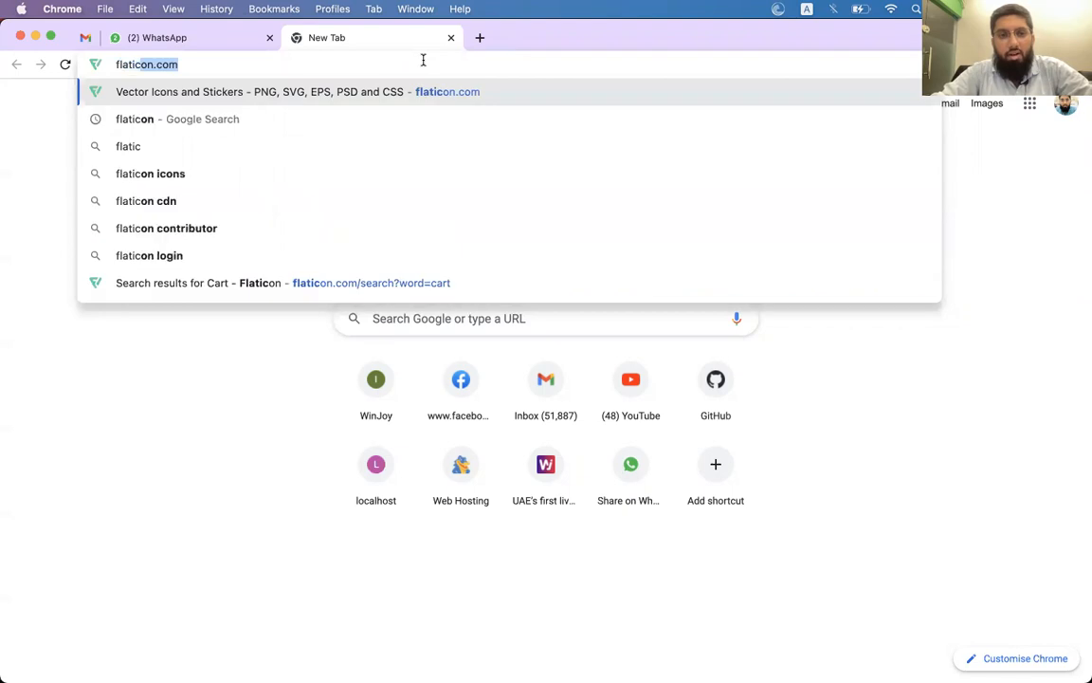
pyautogui.press('Return')
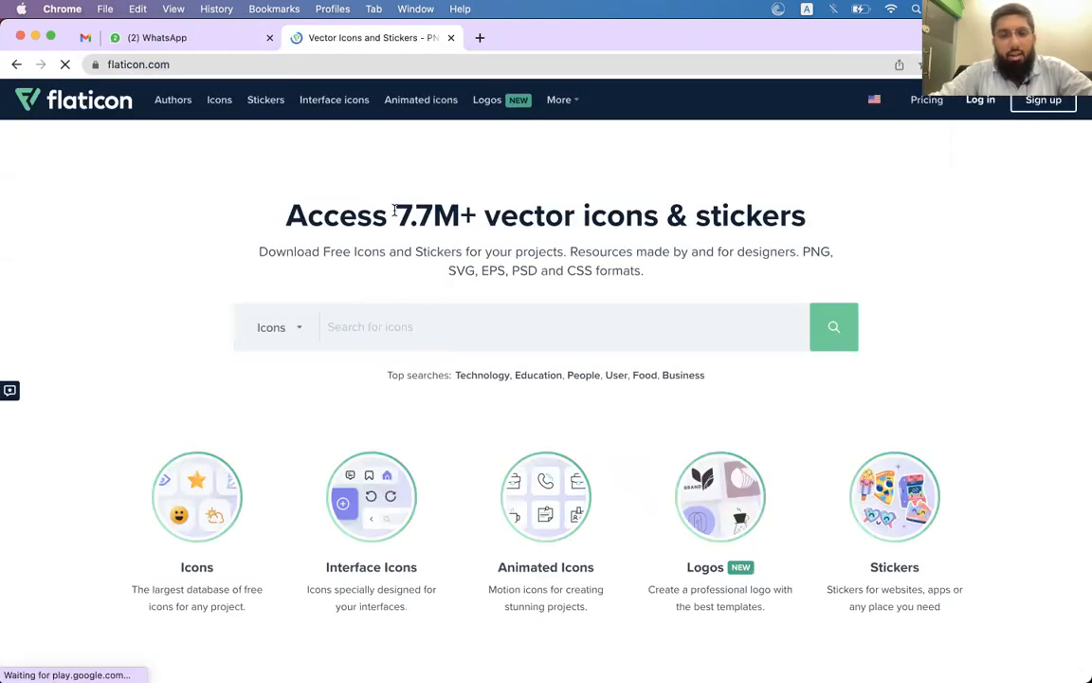
# Search the Flaticon icons for "food deliver".
pyautogui.scroll(-5, 487, 292)
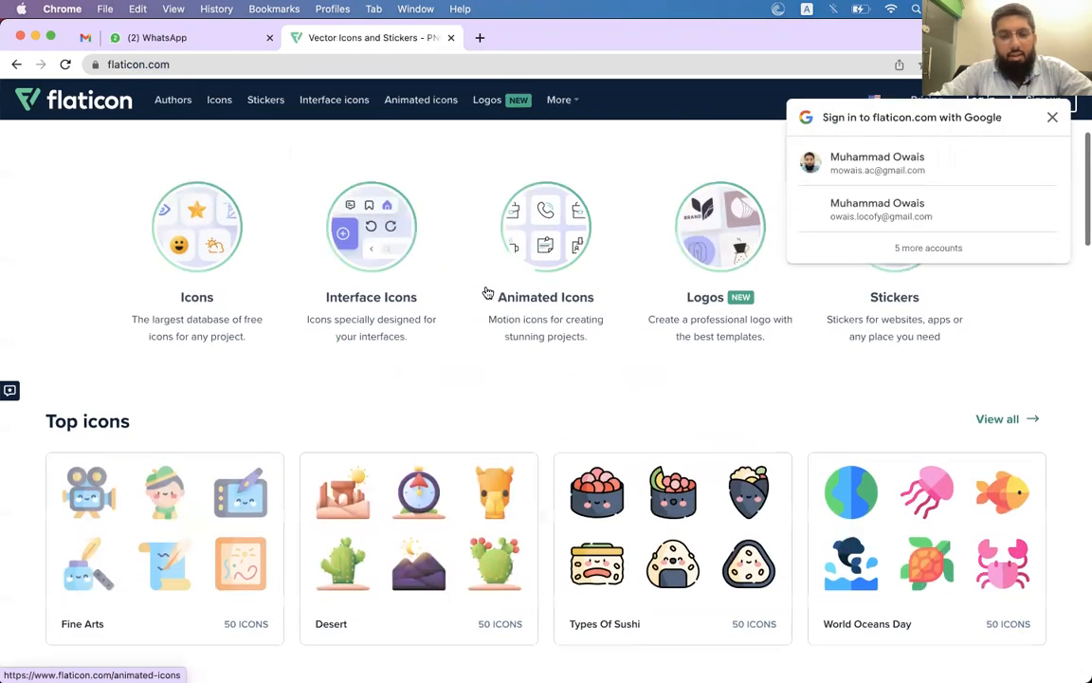
pyautogui.scroll(4, 488, 289)
pyautogui.click(440, 284)
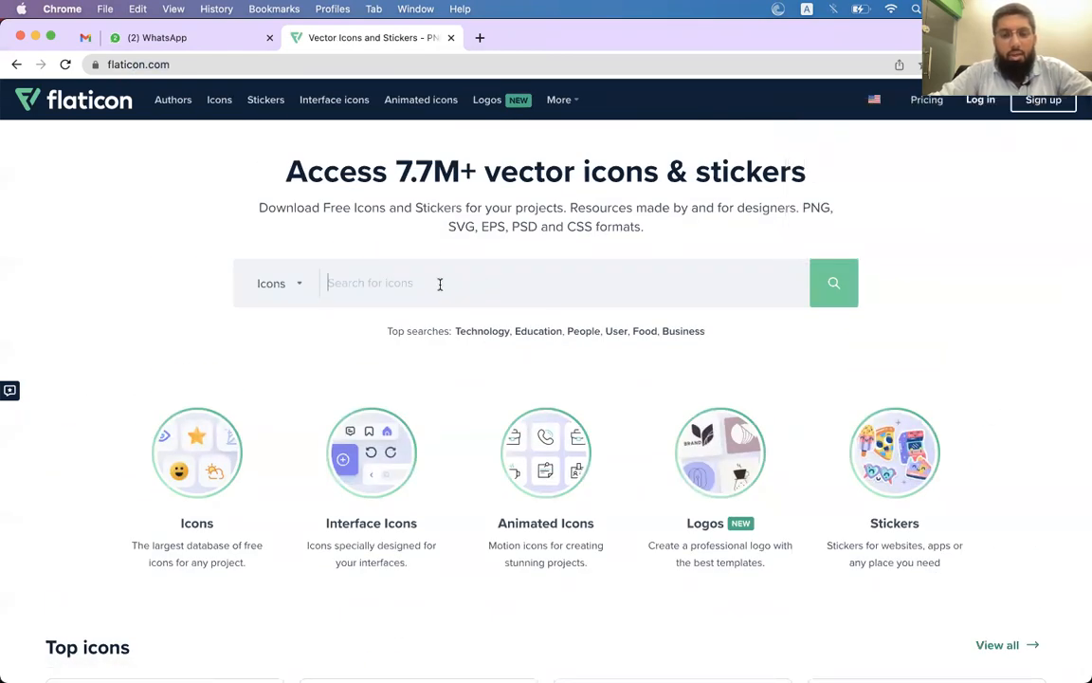
pyautogui.write('fo')
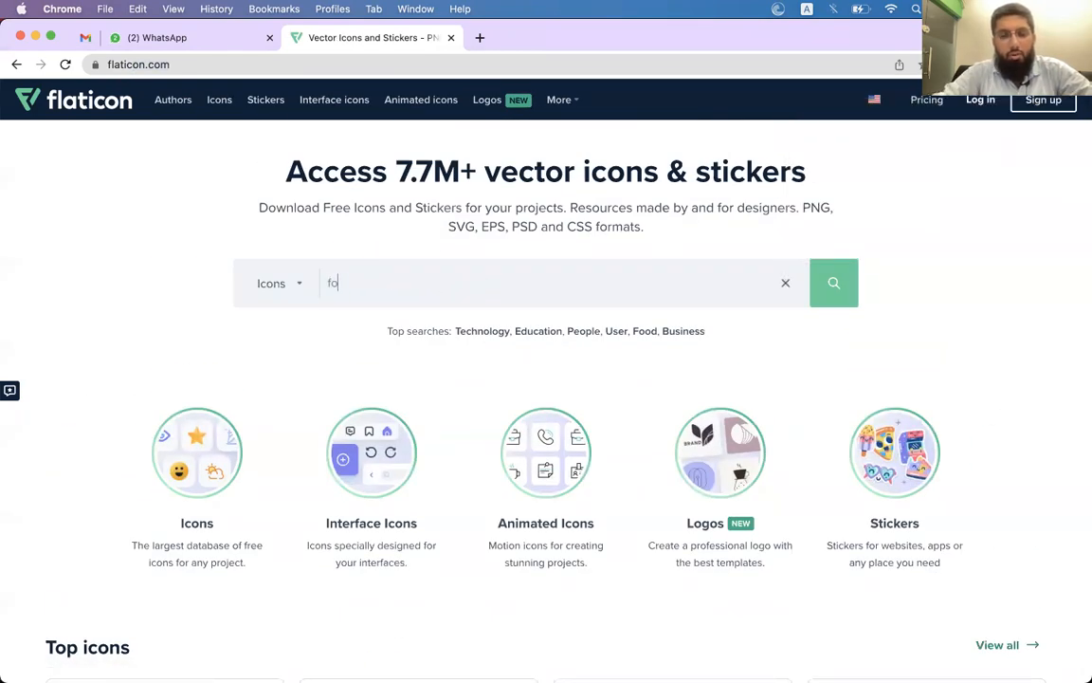
pyautogui.write('od deliver')
pyautogui.press('Return')
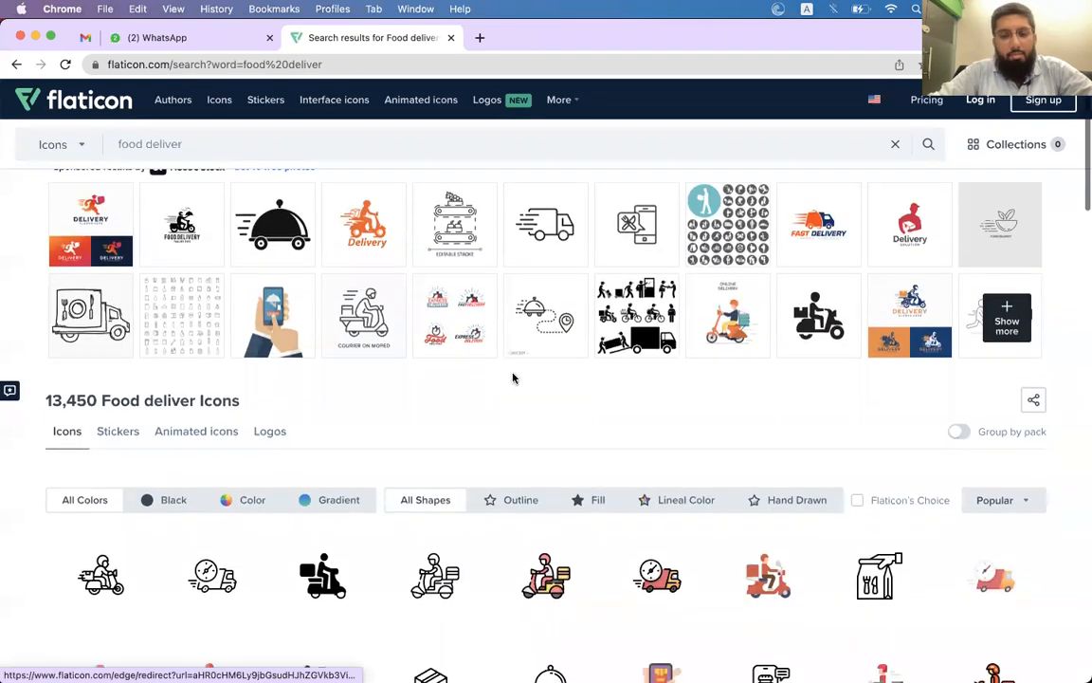
# Browse the food delivery icons without signing in, previewing the hand-held takeaway bag and the package with a clock.
pyautogui.scroll(-5, 512, 381)
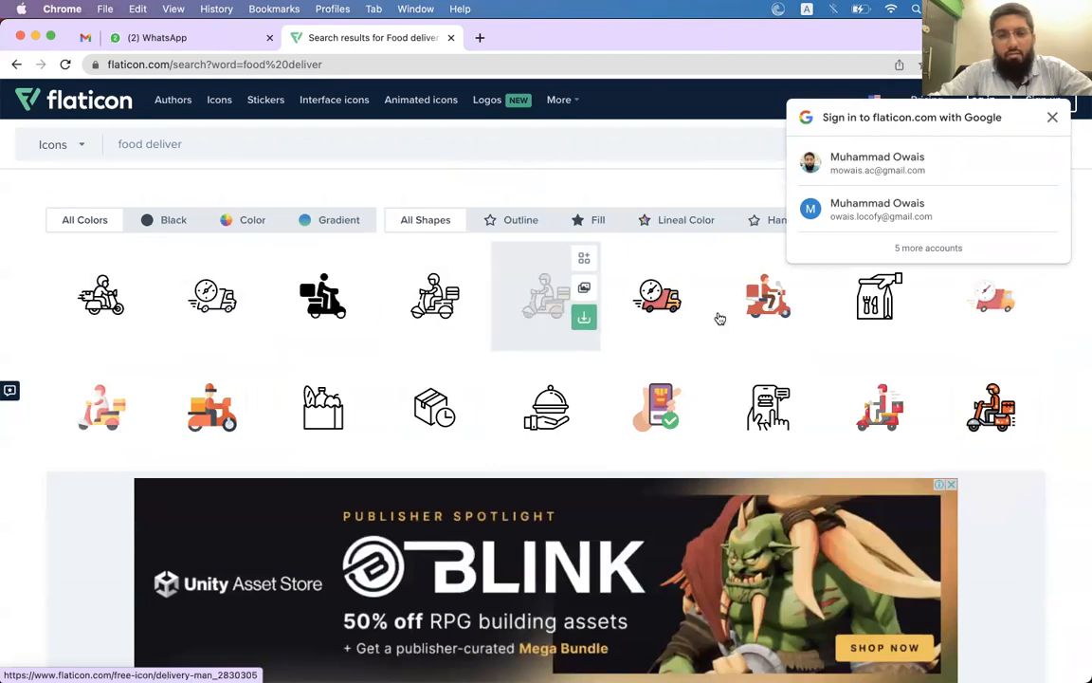
pyautogui.click(1052, 117)
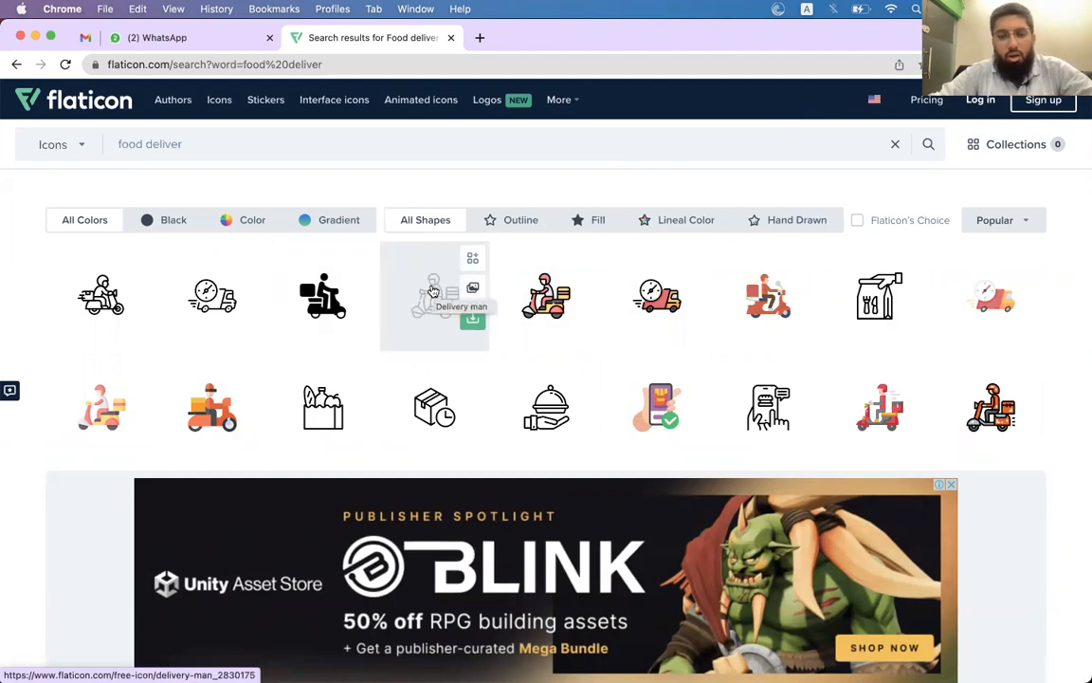
pyautogui.scroll(-5, 432, 290)
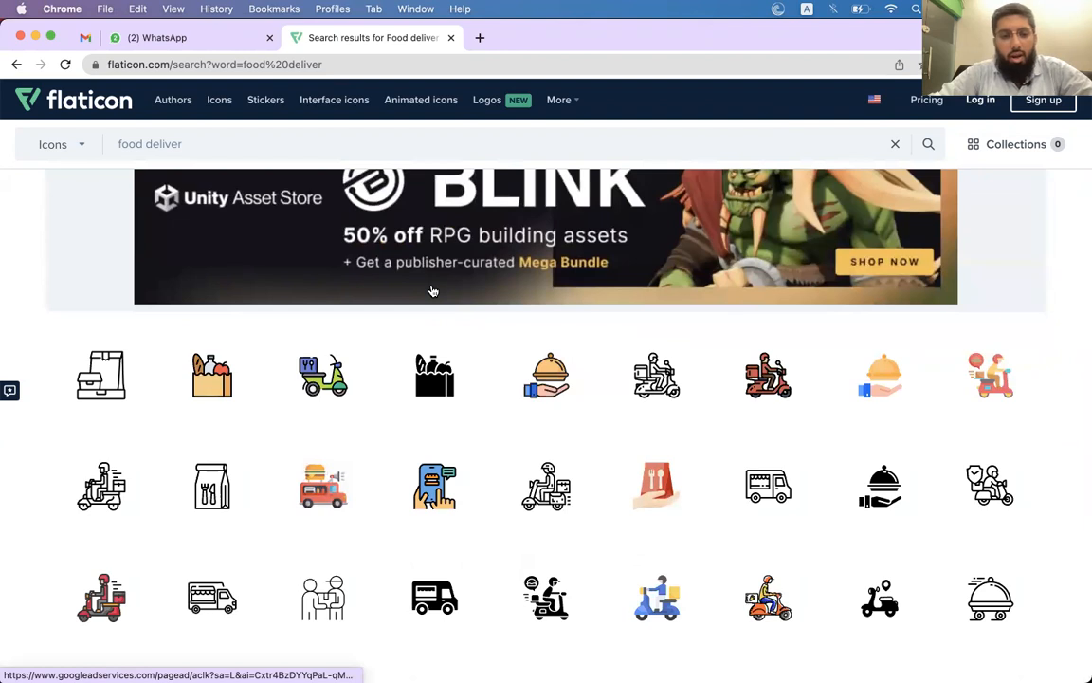
pyautogui.scroll(-2, 432, 290)
pyautogui.scroll(1, 432, 290)
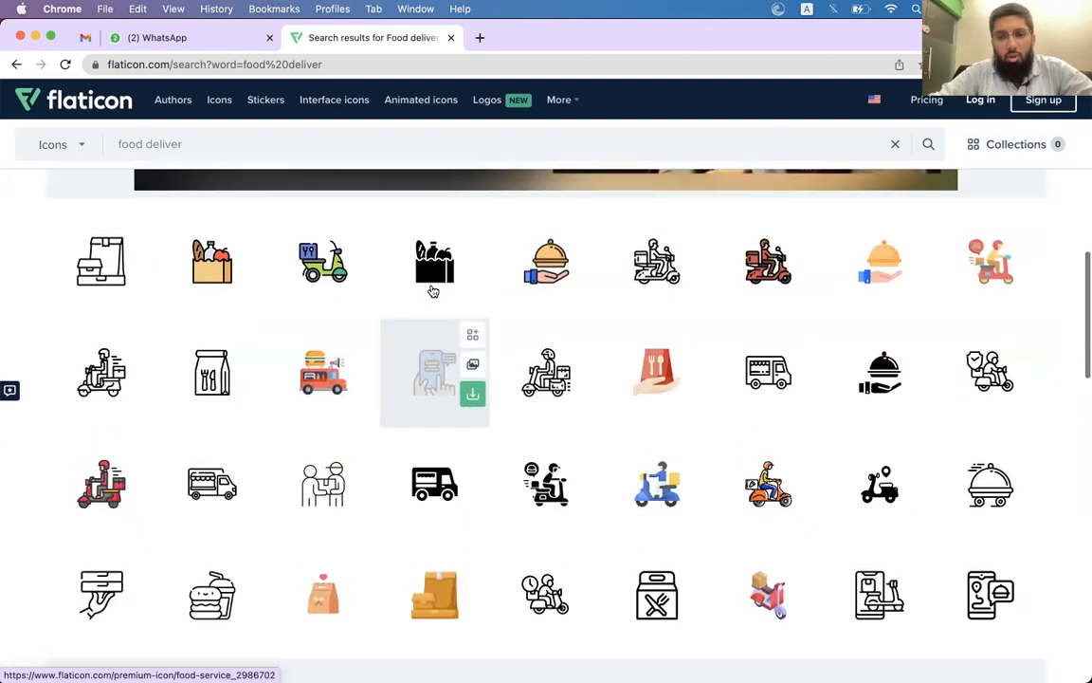
pyautogui.click(663, 378)
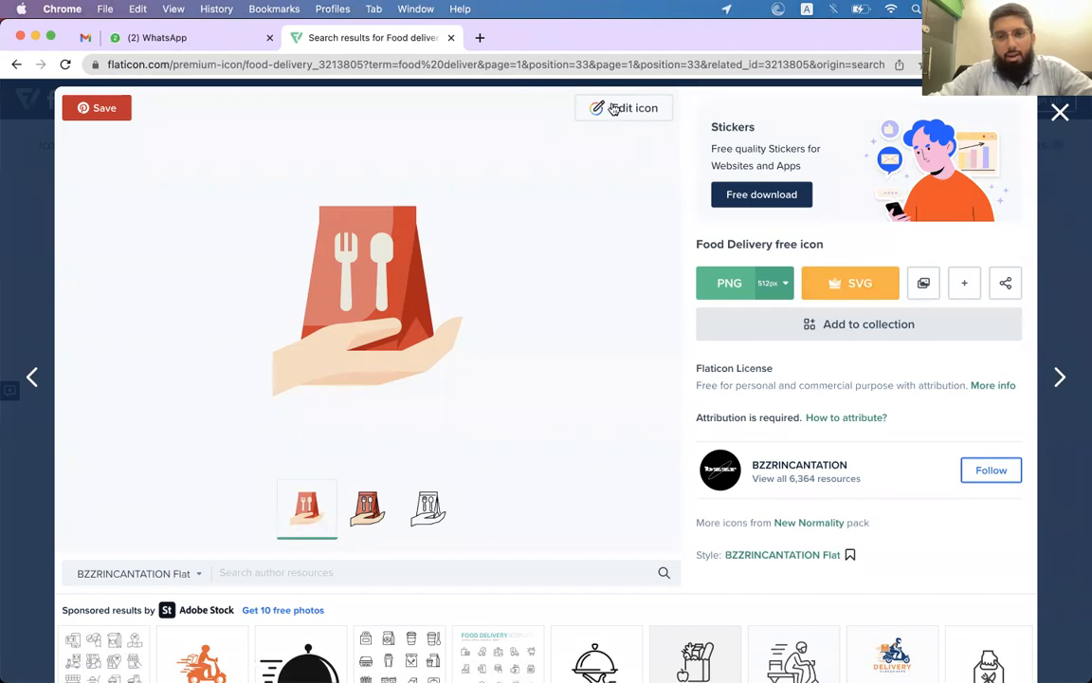
pyautogui.click(1059, 113)
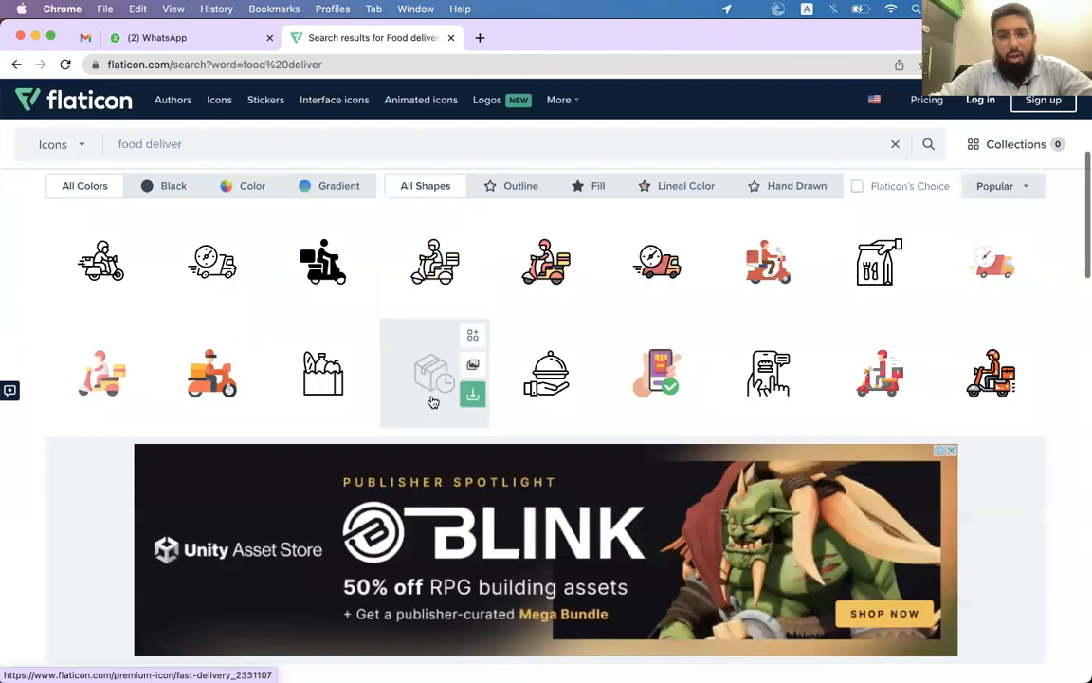
pyautogui.click(432, 399)
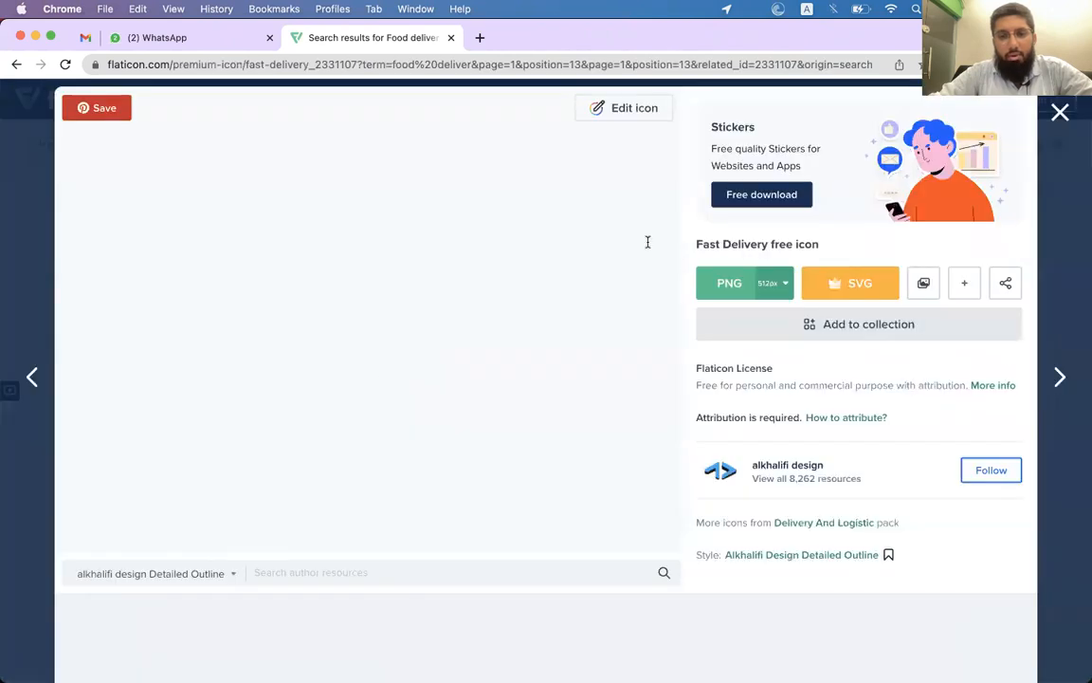
pyautogui.press('Escape')
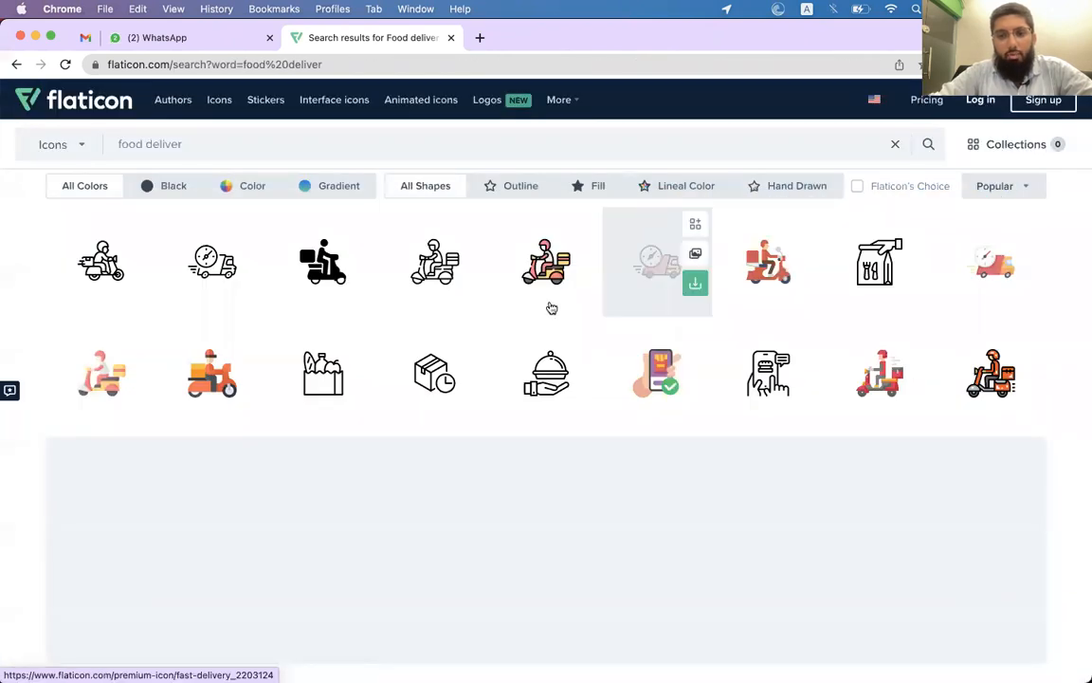
# Open the outlined Food Delivery icon of a covered dish on a hand and compare it with the yellow circle in Figma.
pyautogui.click(540, 387)
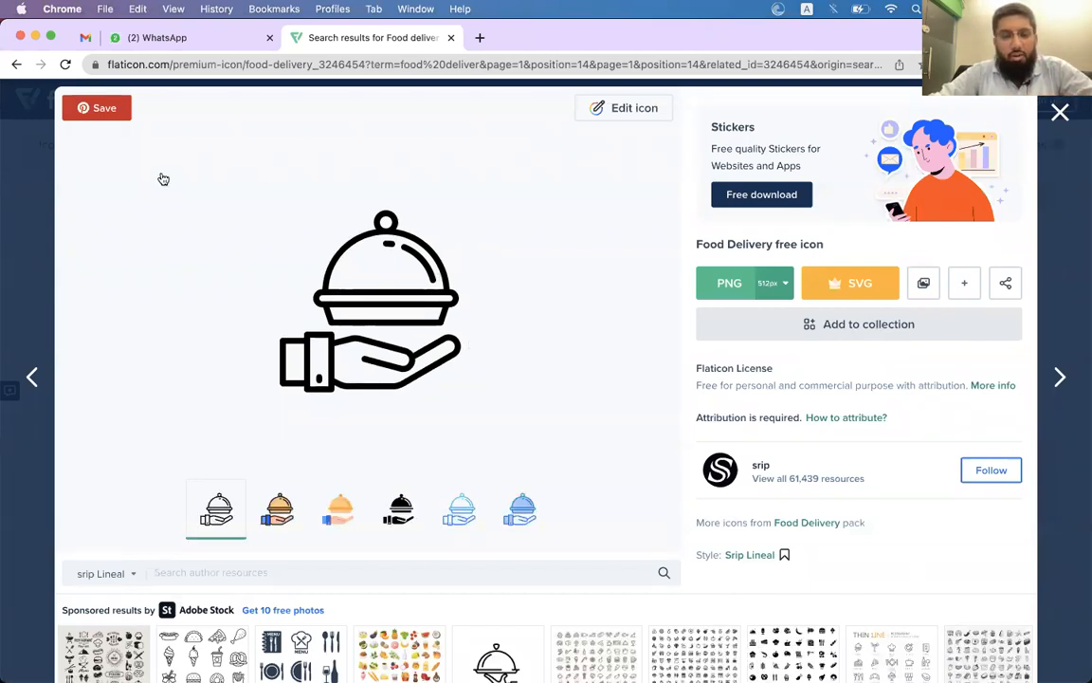
pyautogui.press('super+Tab')
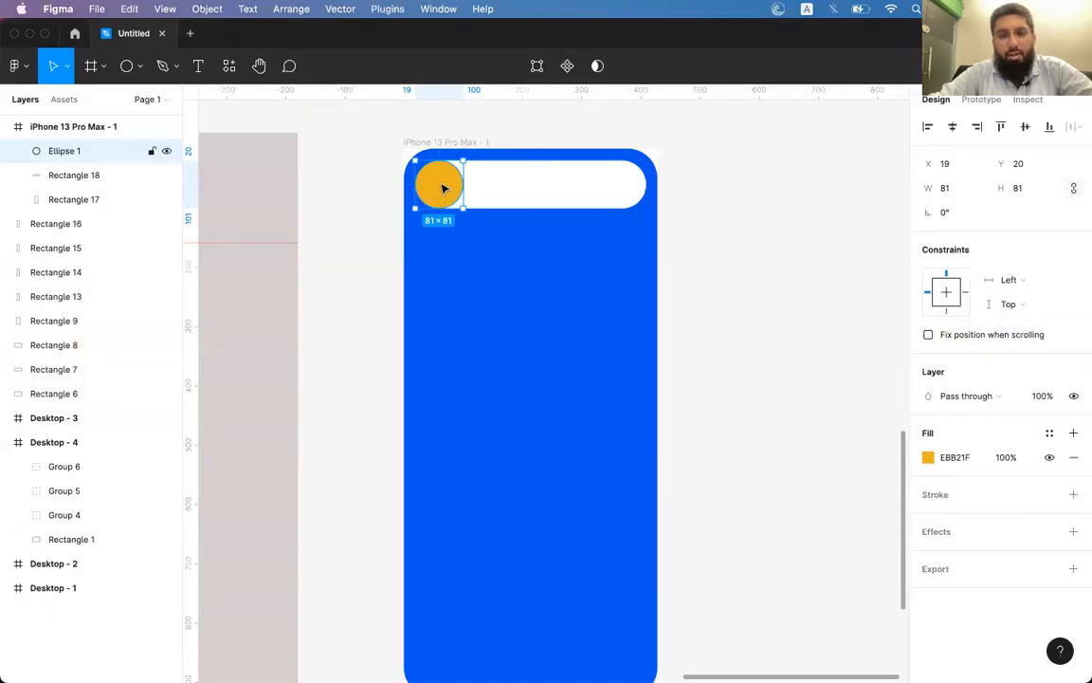
pyautogui.press('super+Tab')
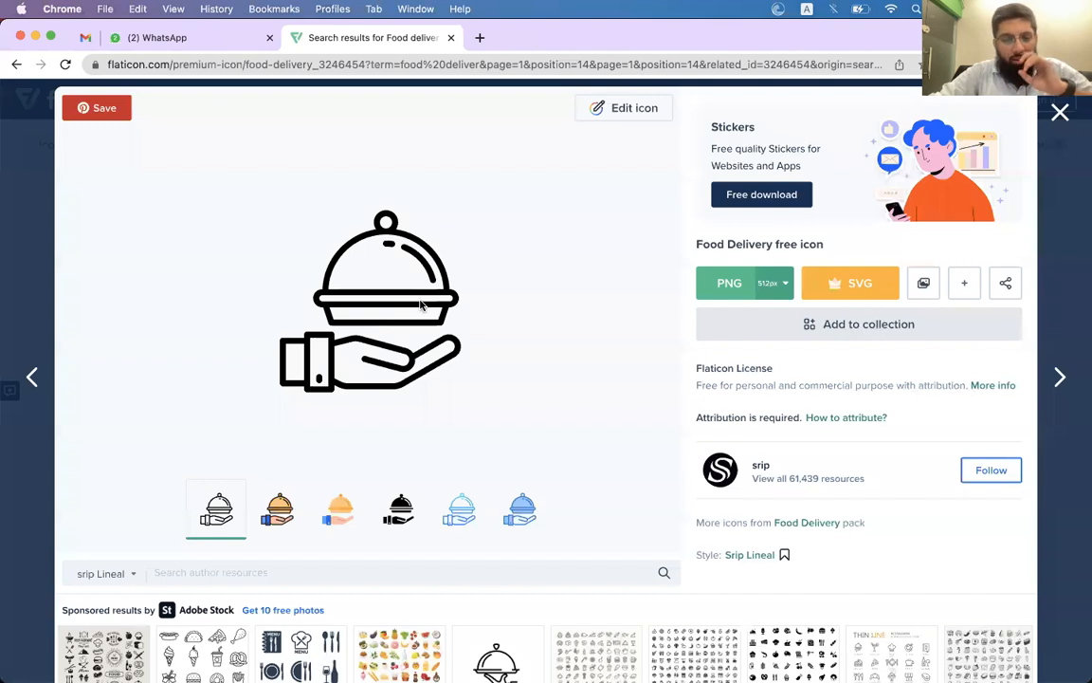
# Try to edit the Food Delivery icon and log in to Flaticon with a Google account to unlock the editor.
pyautogui.click(631, 110)
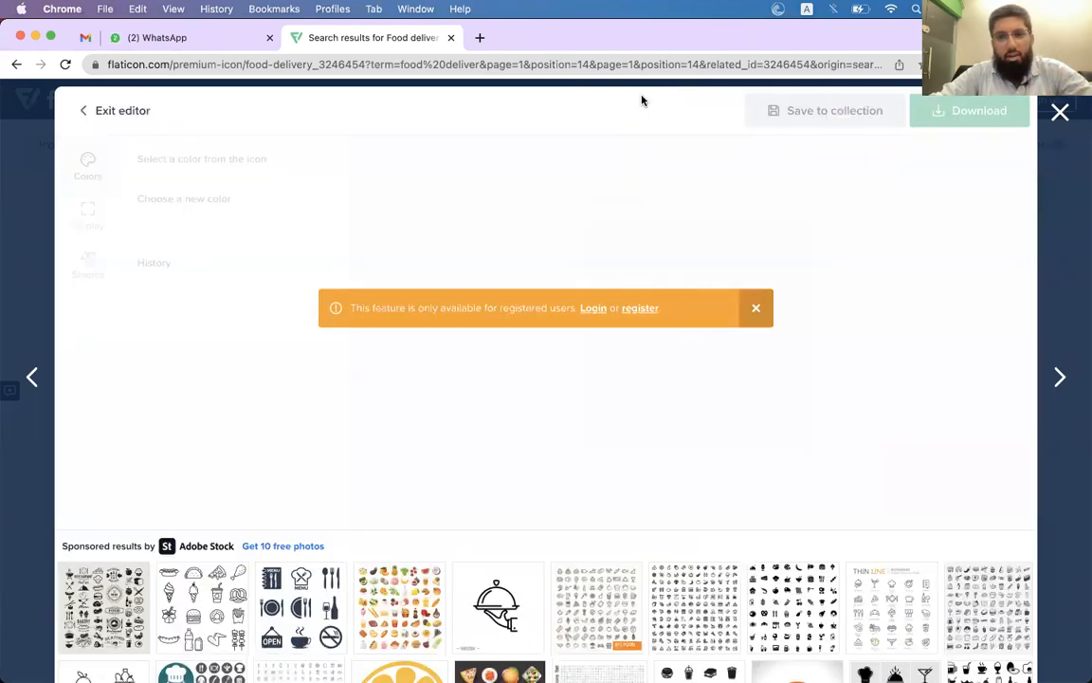
pyautogui.click(596, 311)
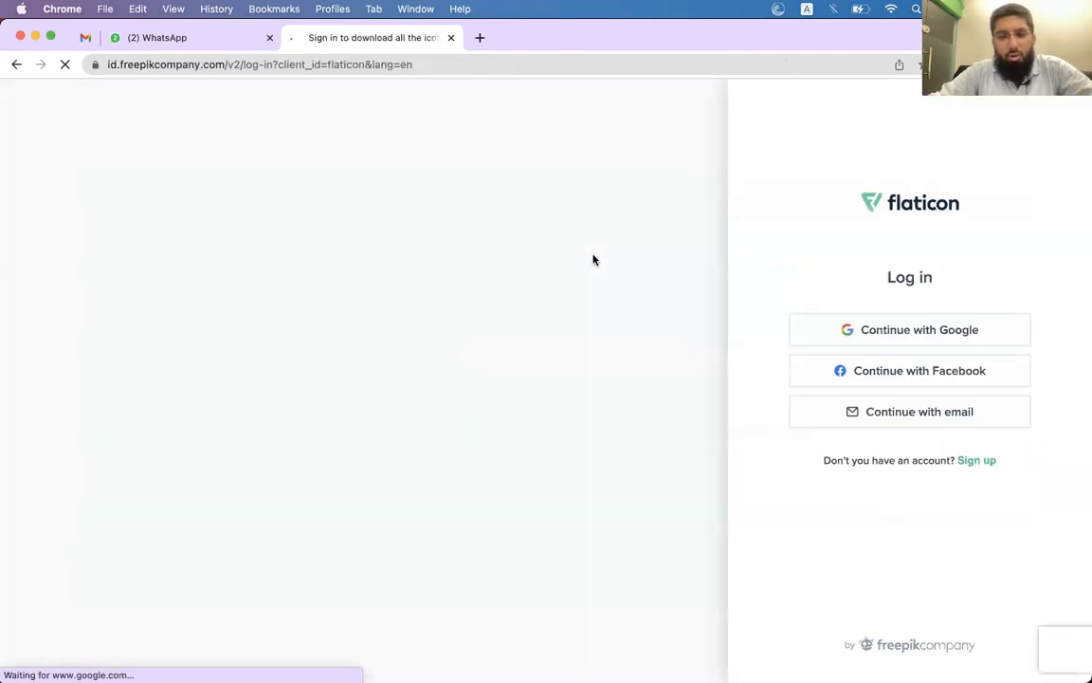
pyautogui.click(910, 325)
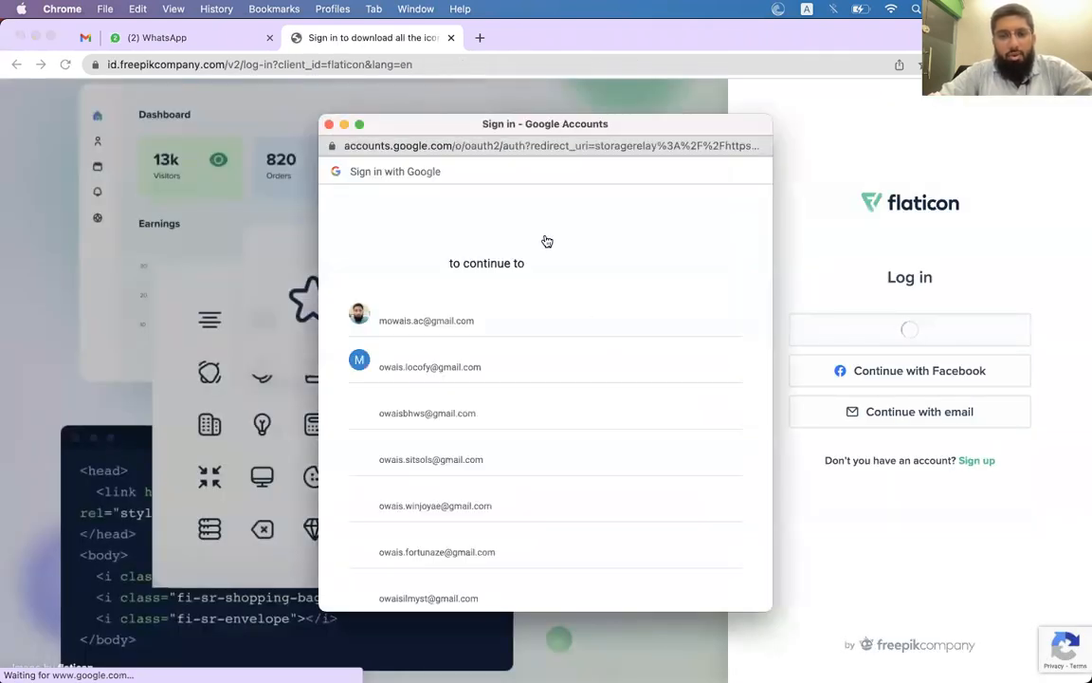
pyautogui.click(444, 319)
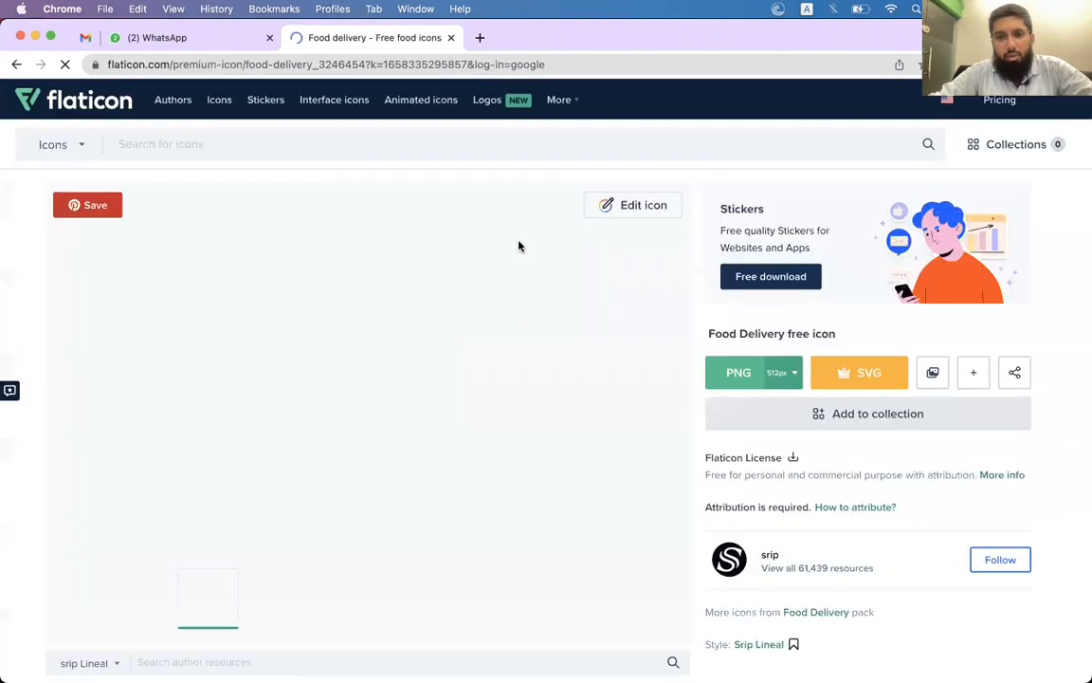
# Open the Food Delivery icon in the icon editor and recolor its black outline white, #FFFFFF.
pyautogui.click(632, 206)
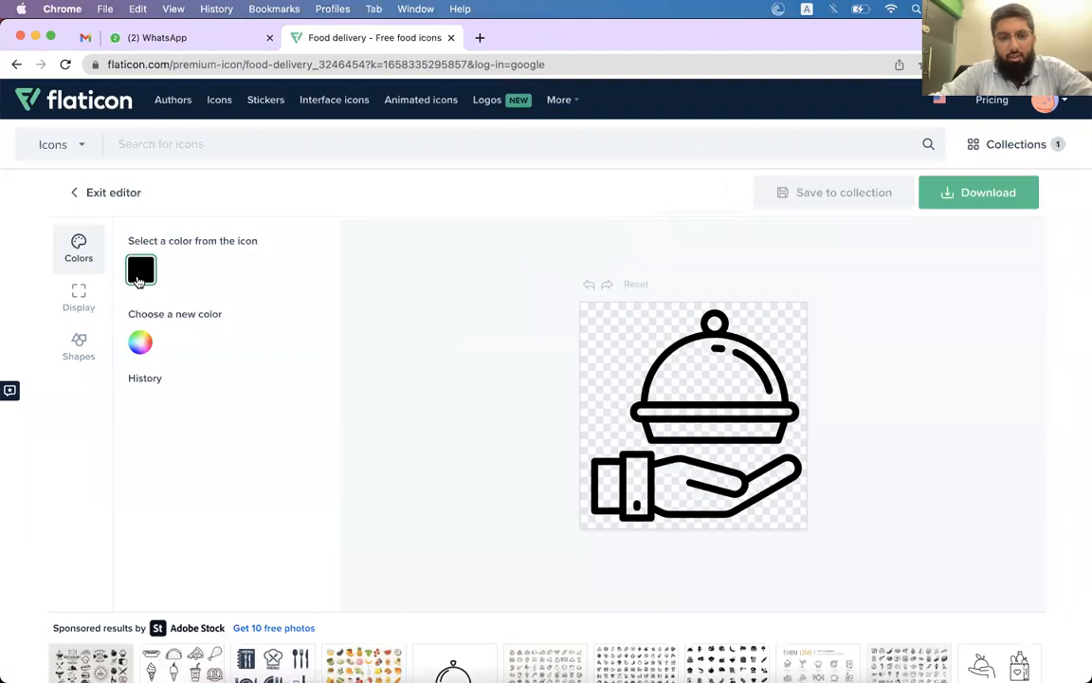
pyautogui.click(142, 343)
pyautogui.moveTo(204, 383); pyautogui.dragTo(123, 355)
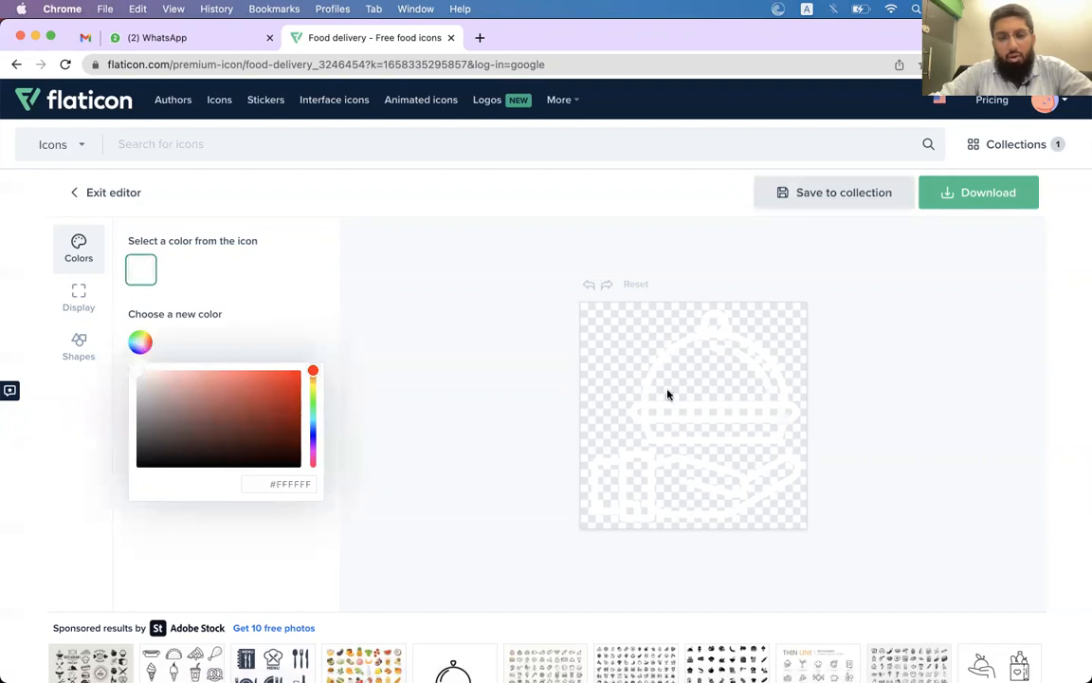
pyautogui.click(509, 350)
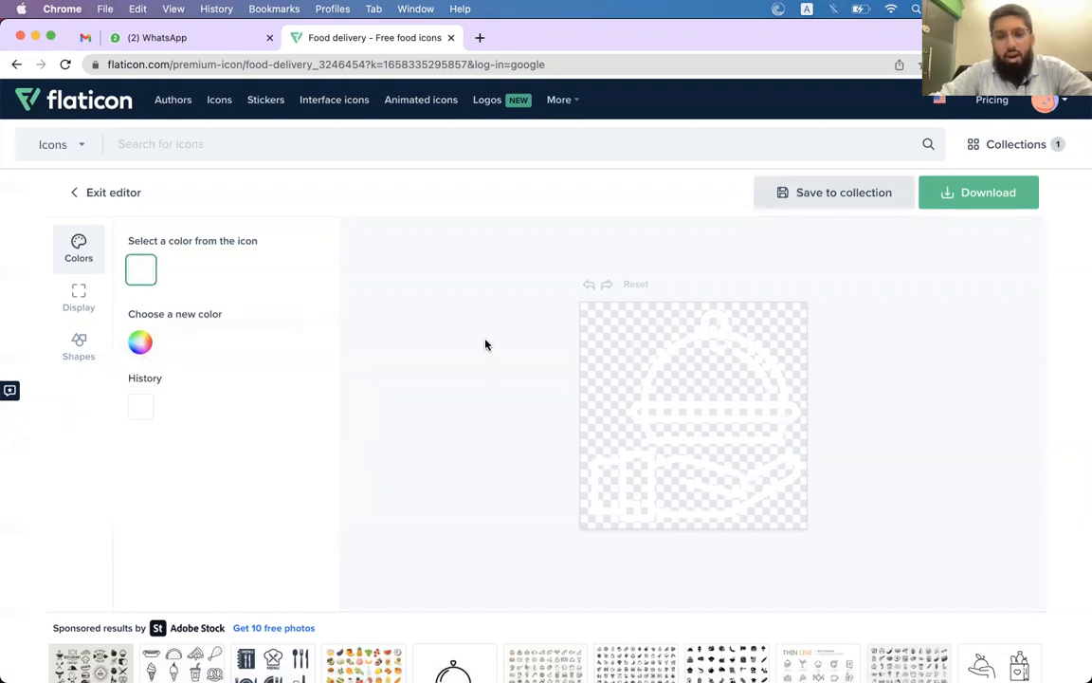
# Download the white Food Delivery icon as a 512px PNG using the free download with attribution.
pyautogui.click(972, 194)
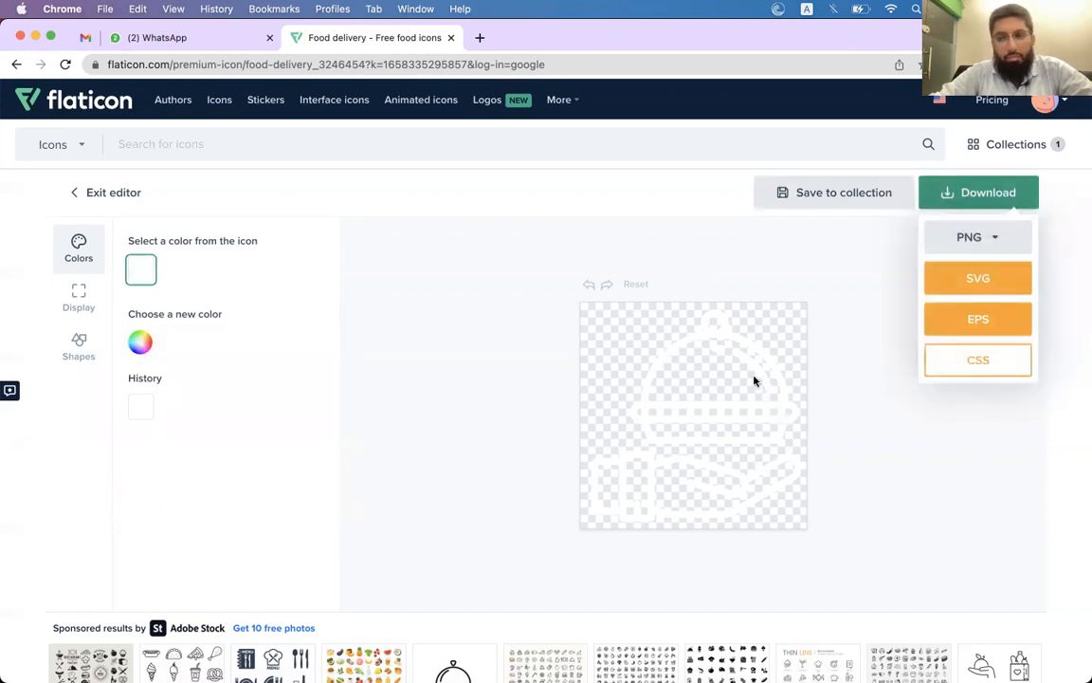
pyautogui.click(994, 246)
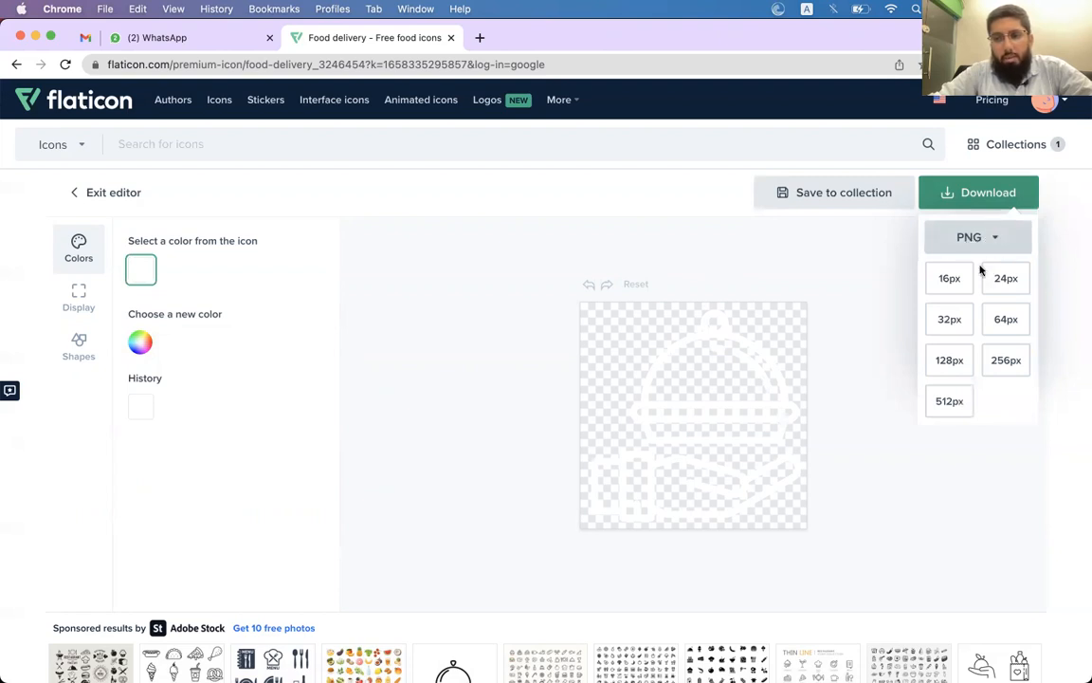
pyautogui.click(941, 408)
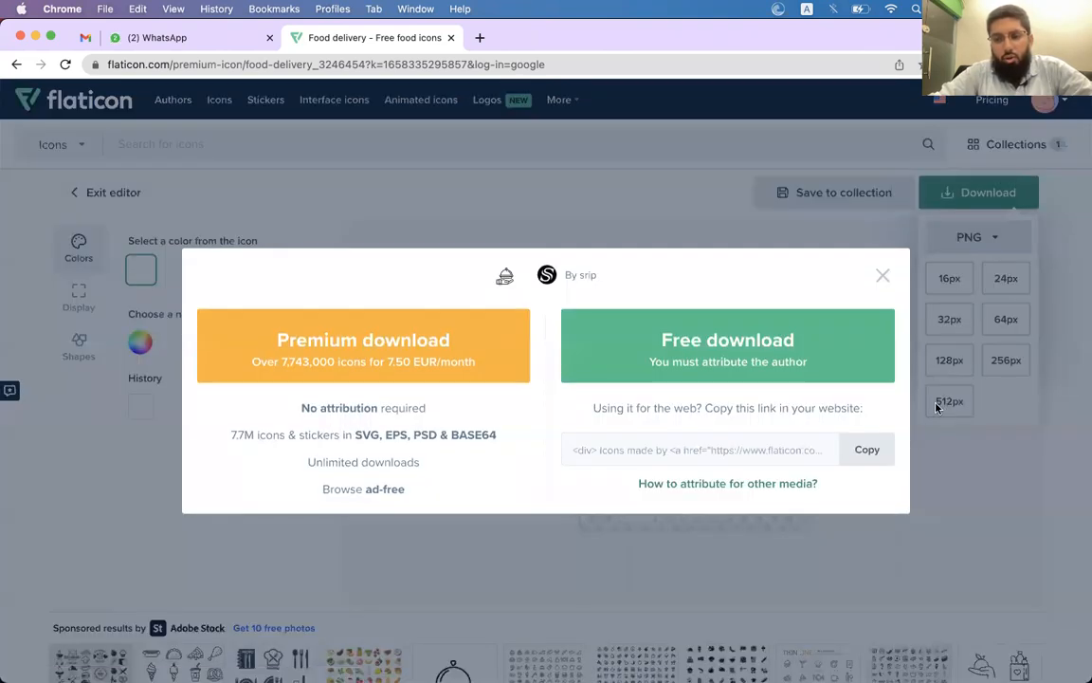
pyautogui.click(709, 355)
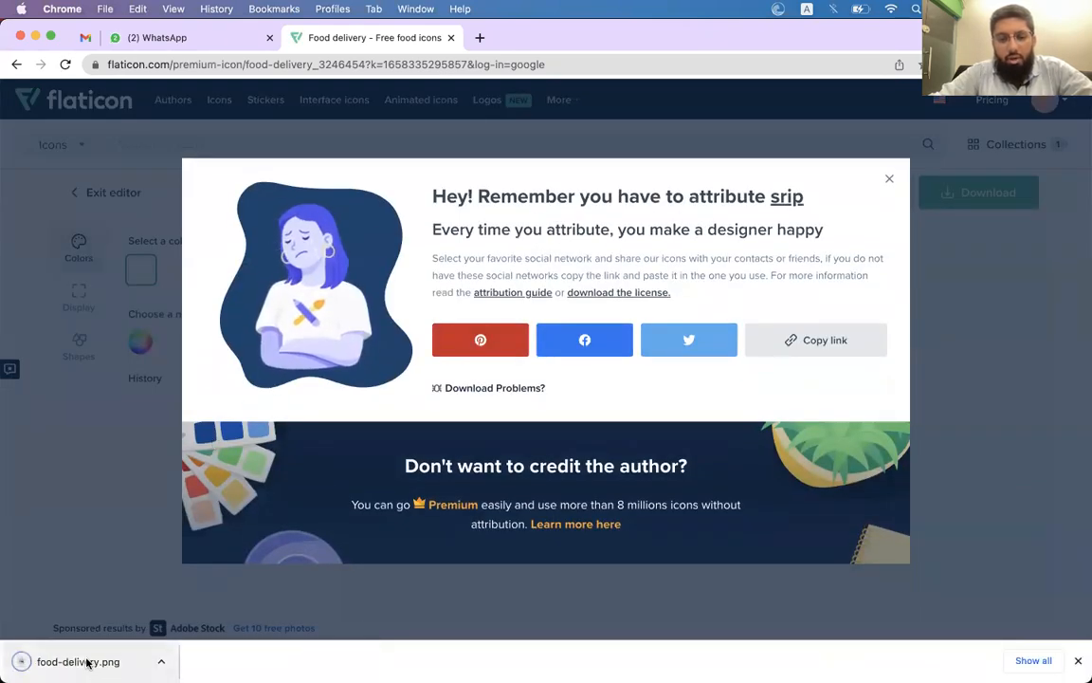
# Place the downloaded food-delivery.png in the iPhone frame in Figma and shrink it to 48 × 48 on the yellow circle.
pyautogui.moveTo(82, 667); pyautogui.dragTo(586, 284)
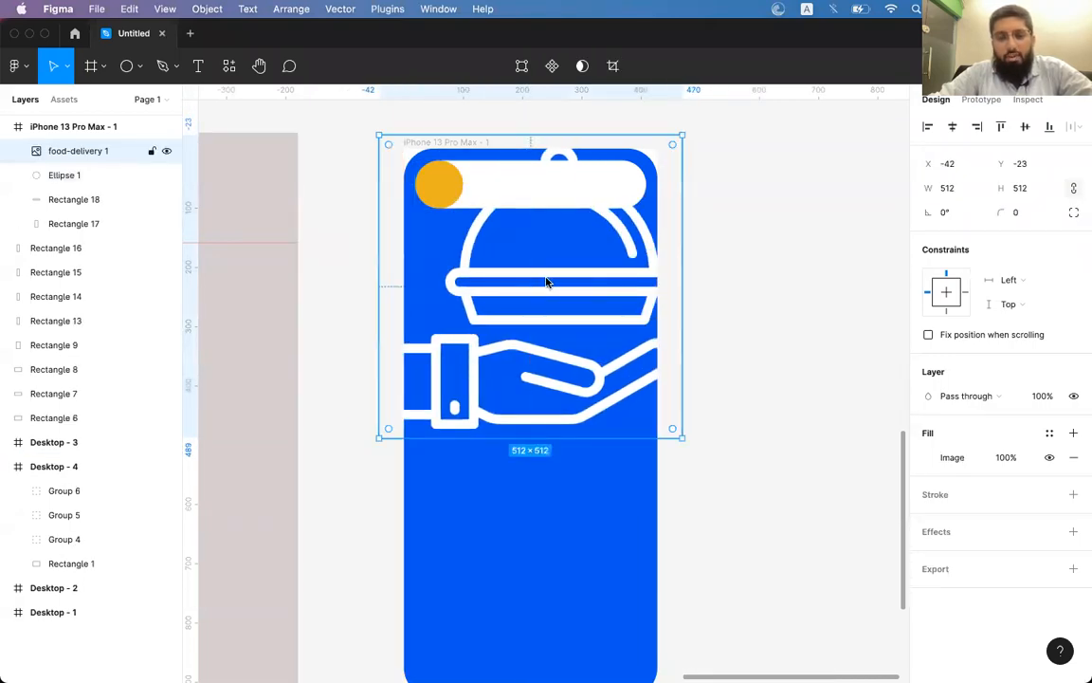
pyautogui.moveTo(683, 134); pyautogui.dragTo(454, 168)
pyautogui.scroll(5, 454, 168)
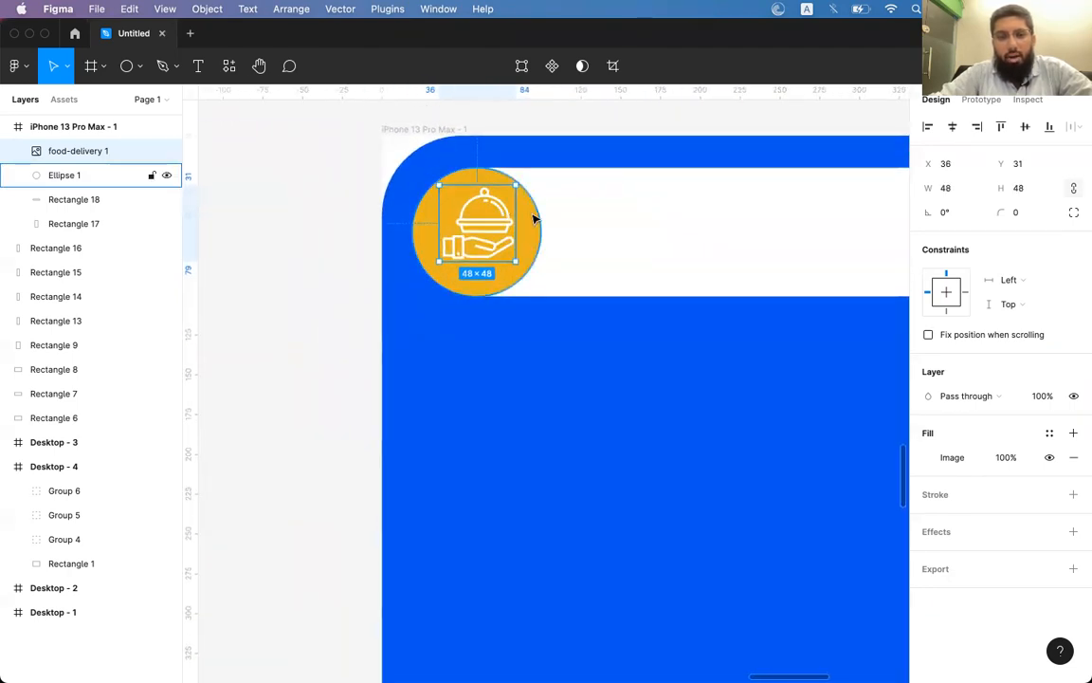
# Align the food delivery icon's vertical centre with that of the yellow circle.
pyautogui.keyDown('shift'); pyautogui.click(534, 219); pyautogui.keyUp('shift')
pyautogui.click(1024, 126)
pyautogui.click(705, 231)
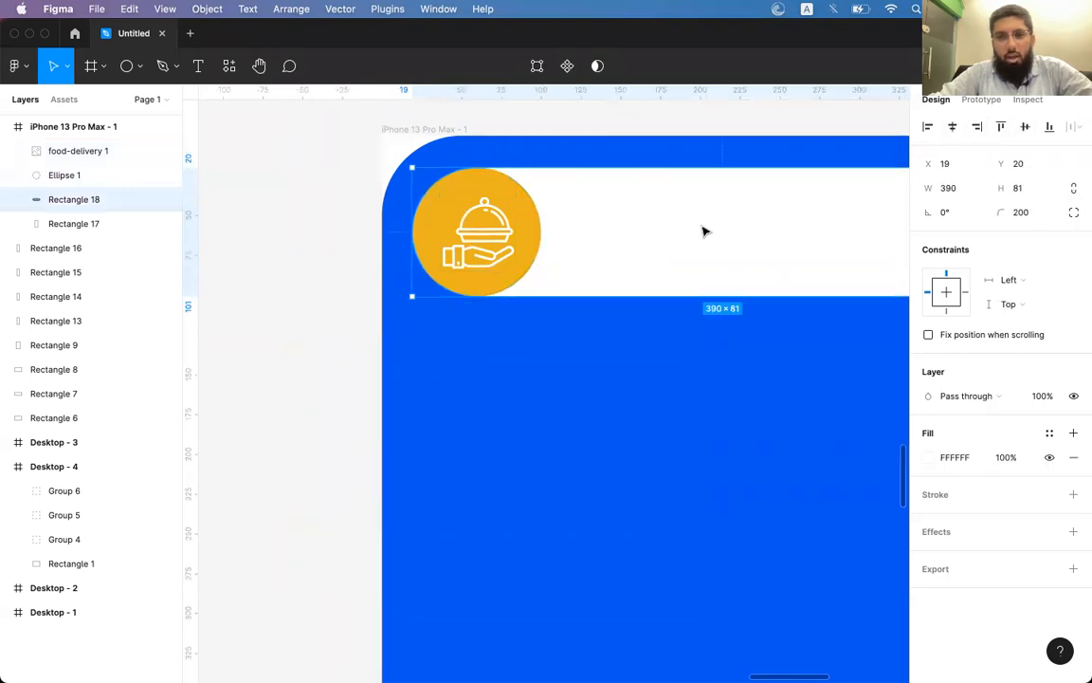
# Enlarge the food delivery icon to 56 × 56 about its centre and nudge it two pixels up and one pixel left.
pyautogui.click(477, 249)
pyautogui.moveTo(513, 195); pyautogui.dragTo(520, 189)
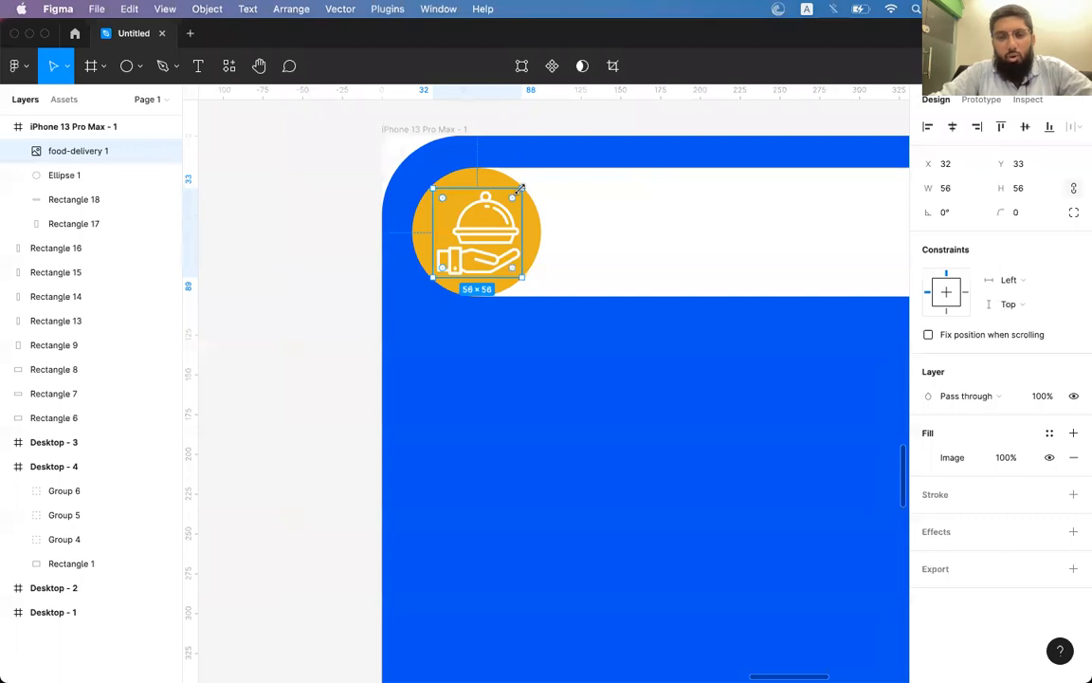
pyautogui.press('Up')
pyautogui.press('Up')
pyautogui.press('Left')
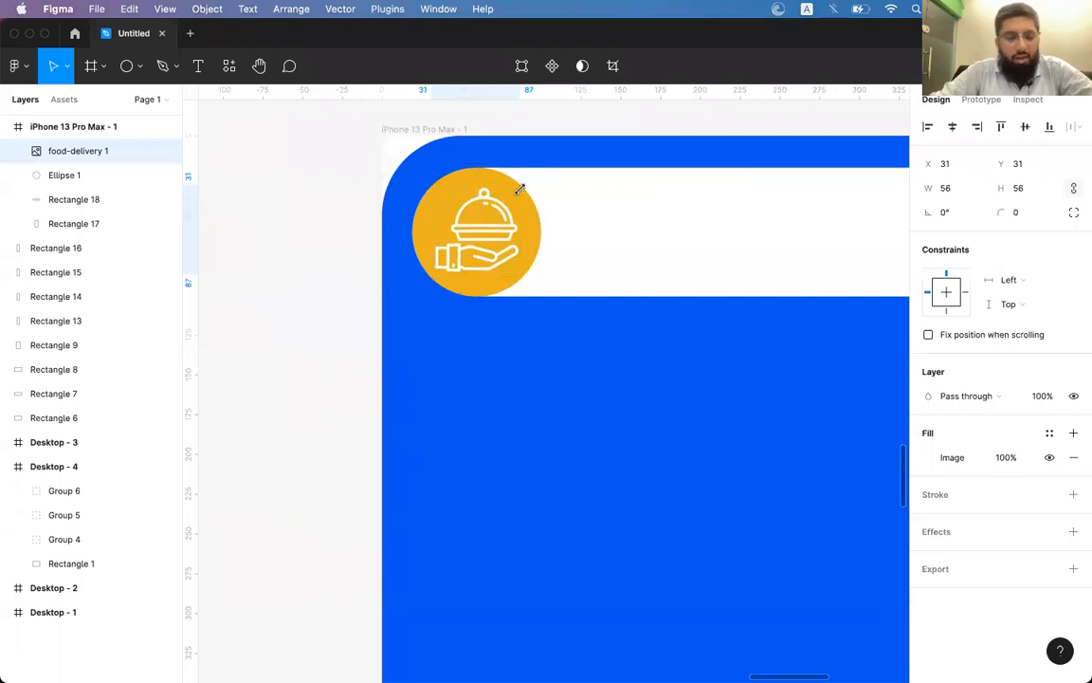
pyautogui.click(550, 244)
pyautogui.click(466, 218)
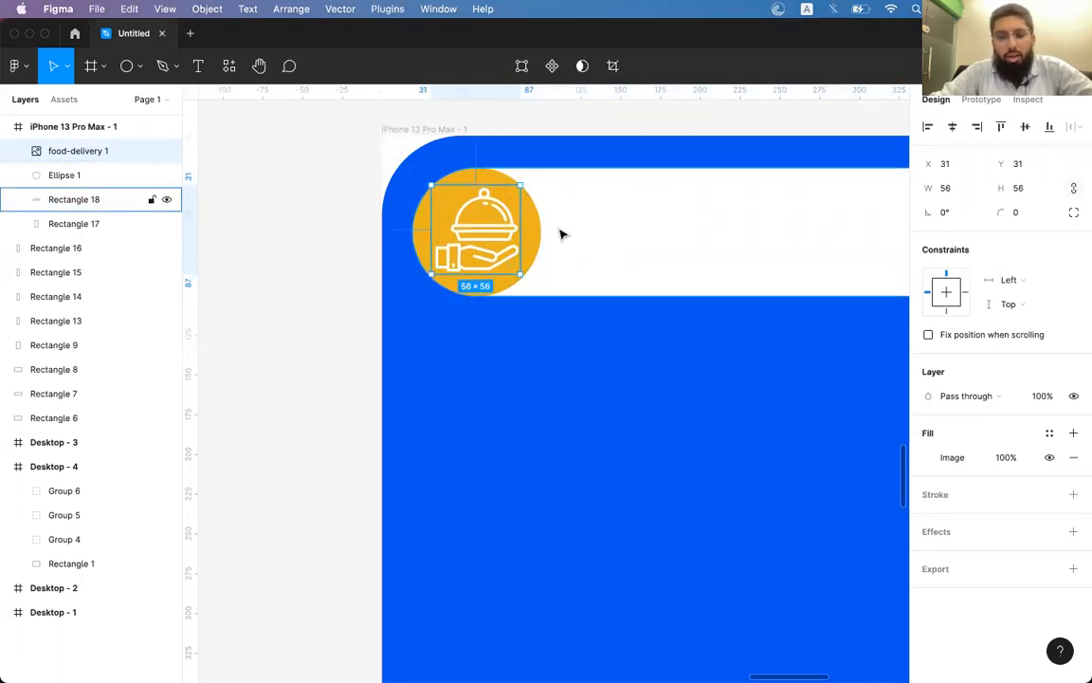
# Reduce the food delivery icon to 46 × 46 about its centre and check how it fits the yellow circle in the white bar.
pyautogui.hotkey('shift', '0')
pyautogui.hscroll(3, 561, 234)
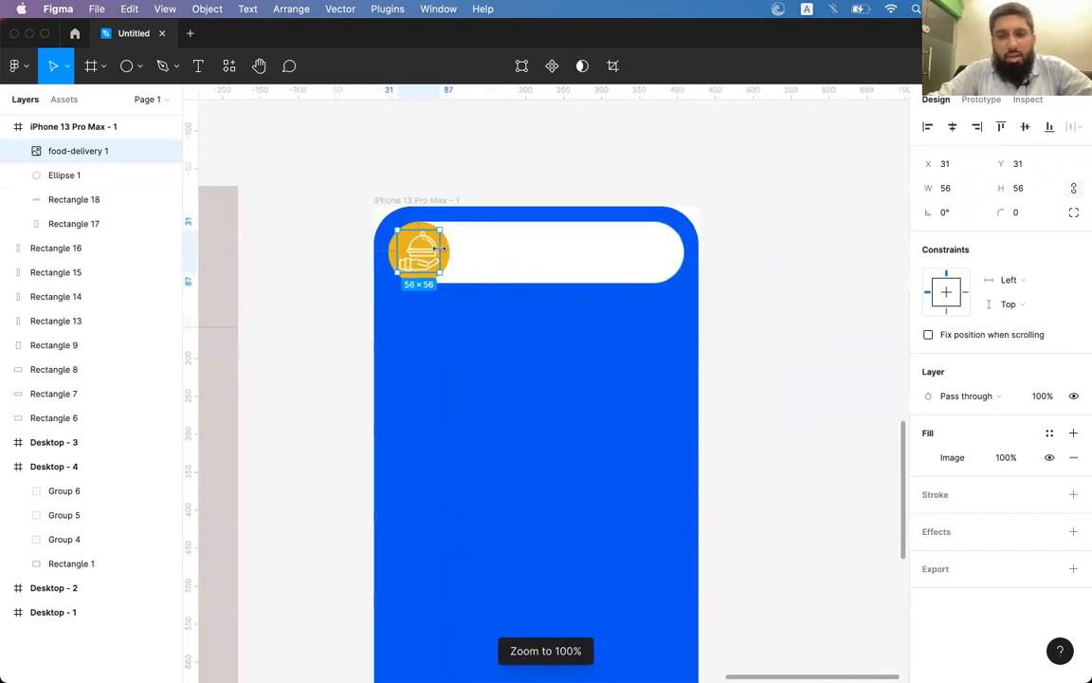
pyautogui.scroll(5, 439, 231)
pyautogui.moveTo(475, 198); pyautogui.dragTo(464, 212)
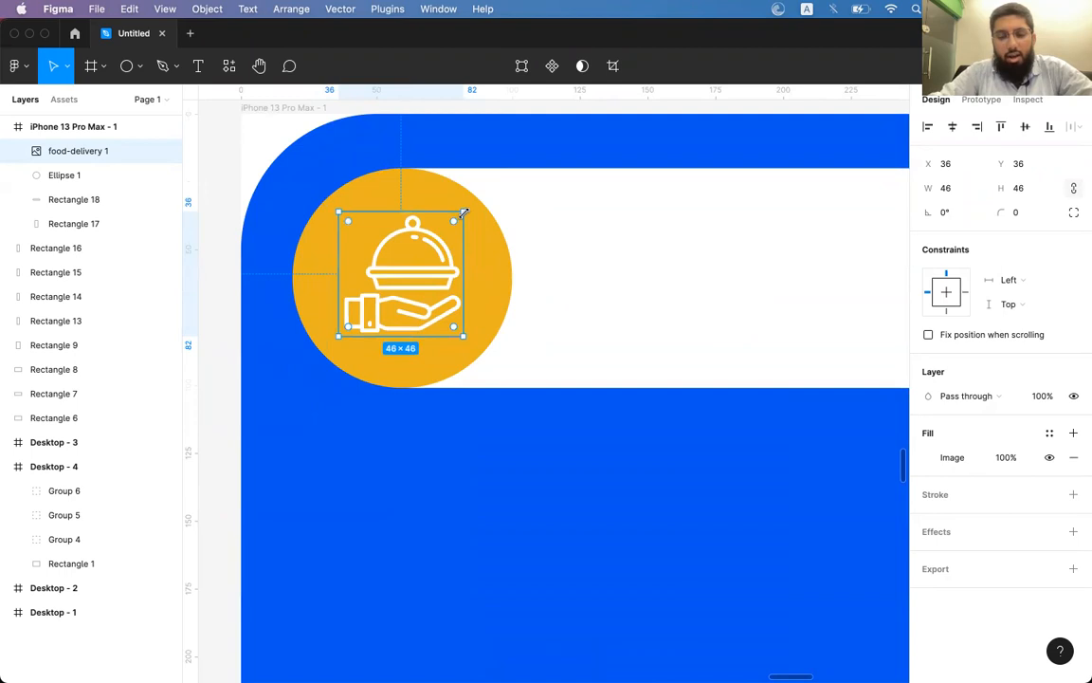
pyautogui.hotkey('shift', '0')
pyautogui.scroll(-3, 458, 225)
pyautogui.hscroll(3, 458, 224)
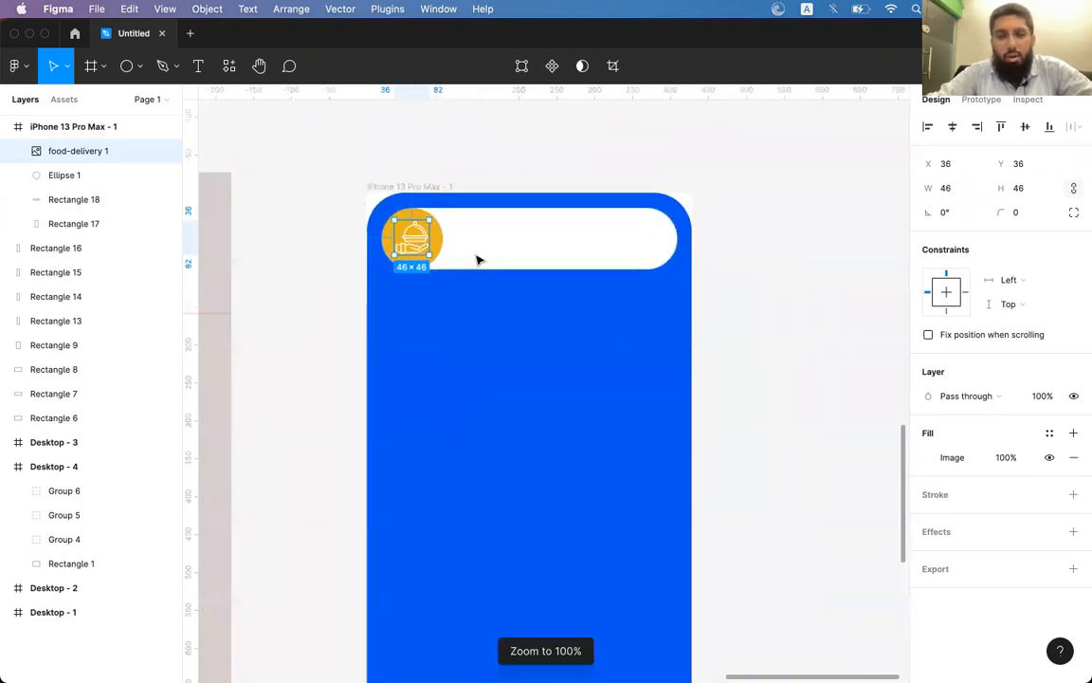
pyautogui.click(550, 138)
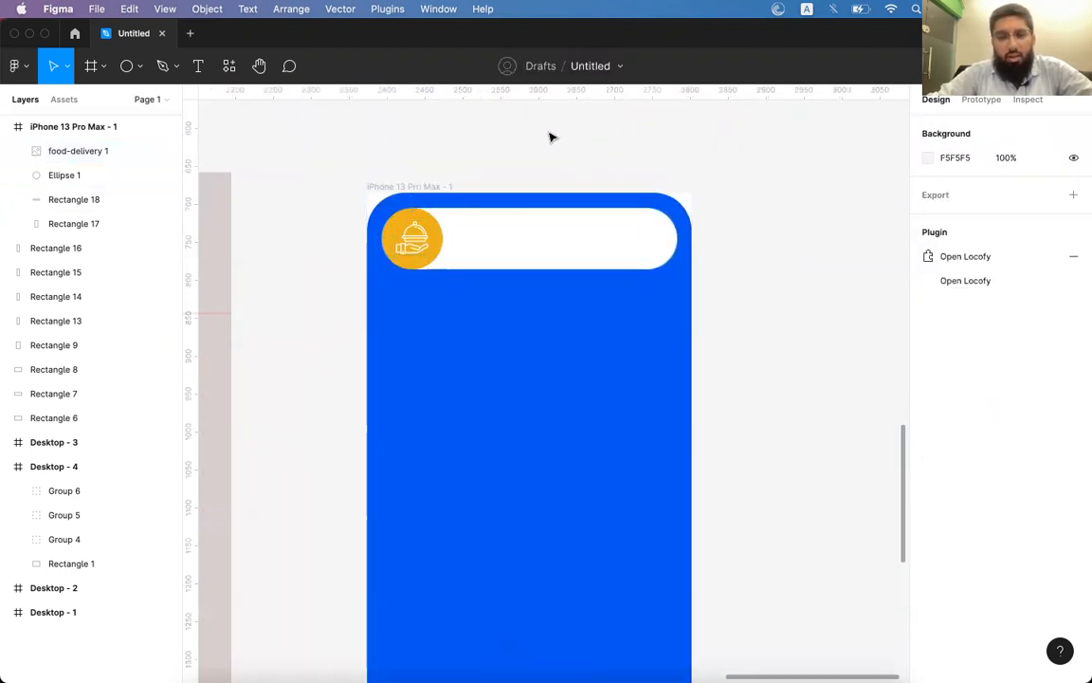
pyautogui.click(422, 238)
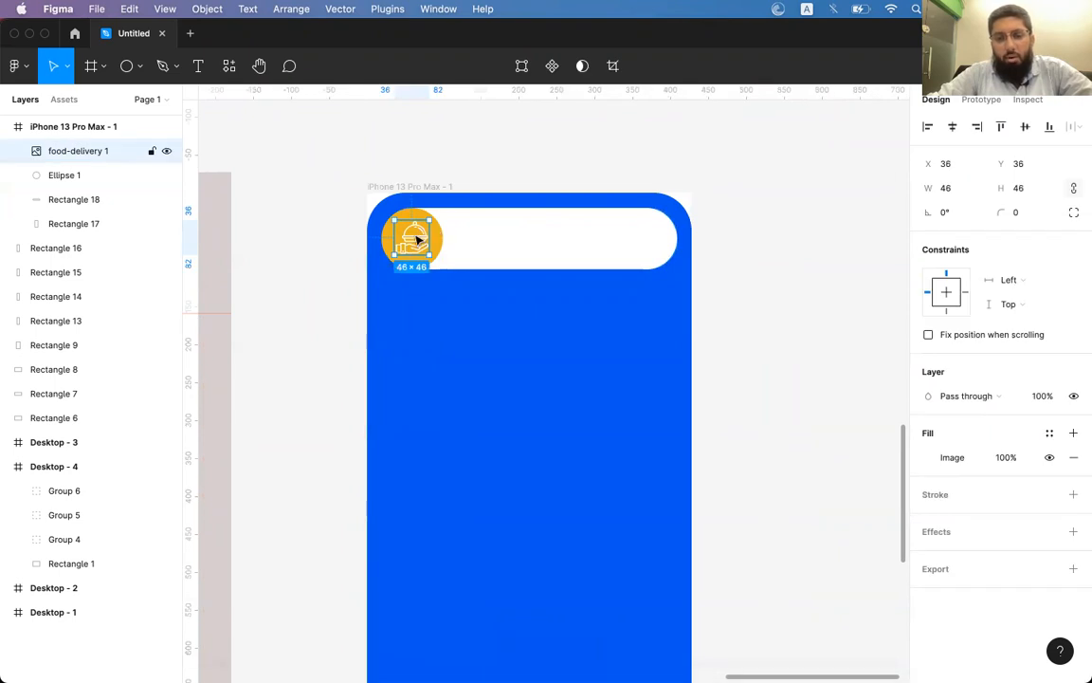
pyautogui.click(594, 242)
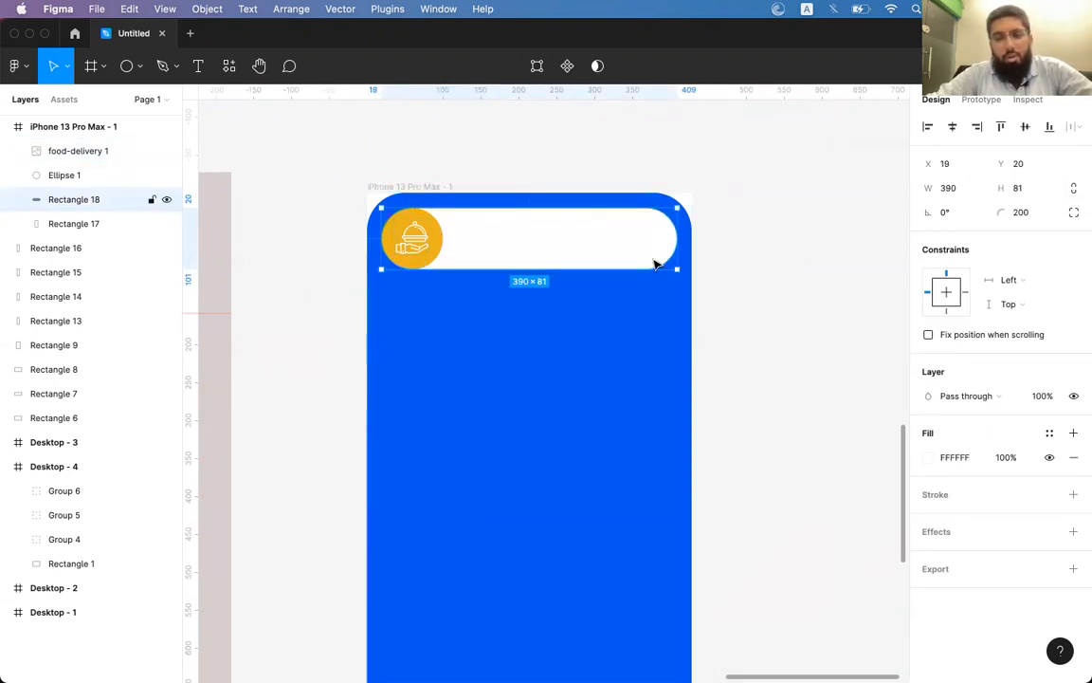
# Switch to Chrome, close the attribution message and search the Flaticon icons for "cart".
pyautogui.press('super+Tab')
pyautogui.click(889, 179)
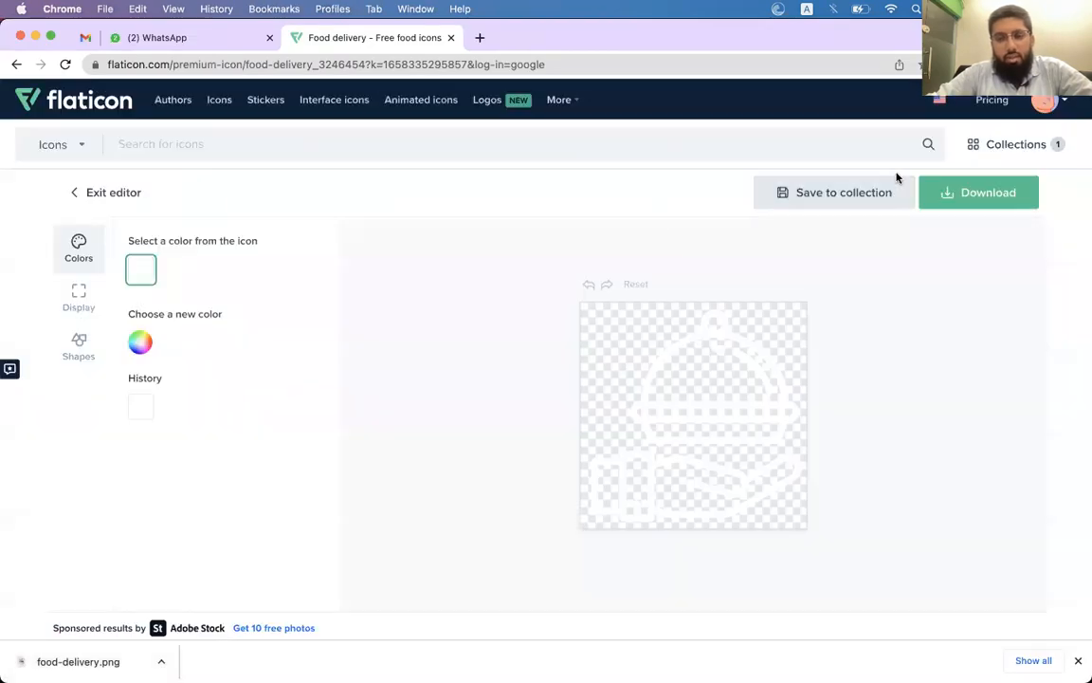
pyautogui.press('super+Tab')
pyautogui.press('super+Tab')
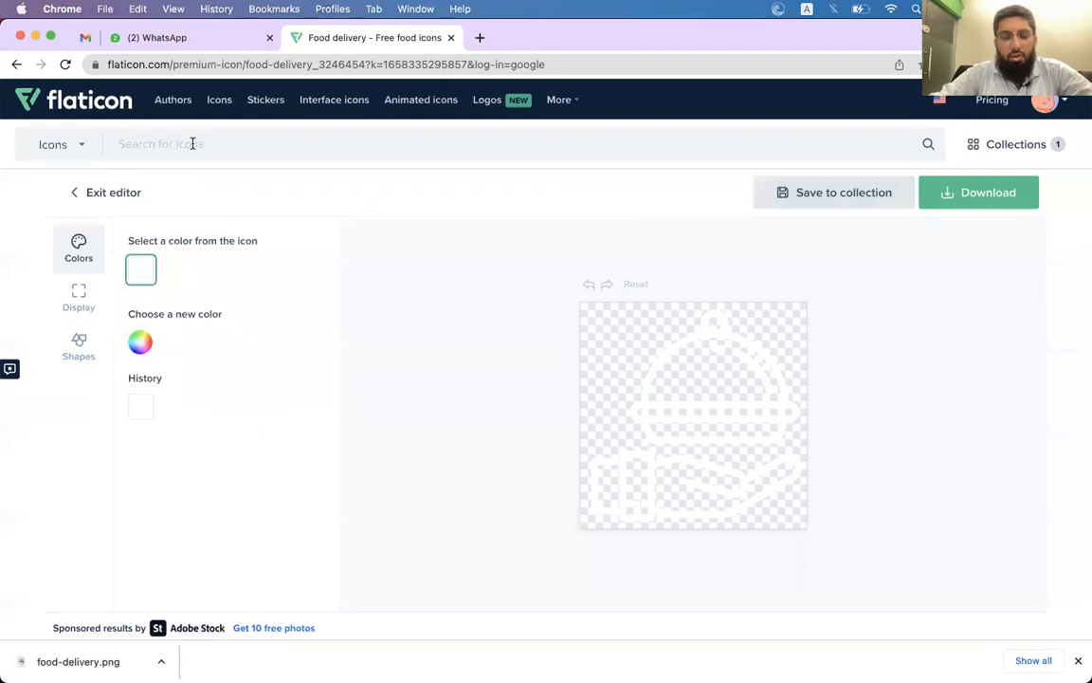
pyautogui.write('cart')
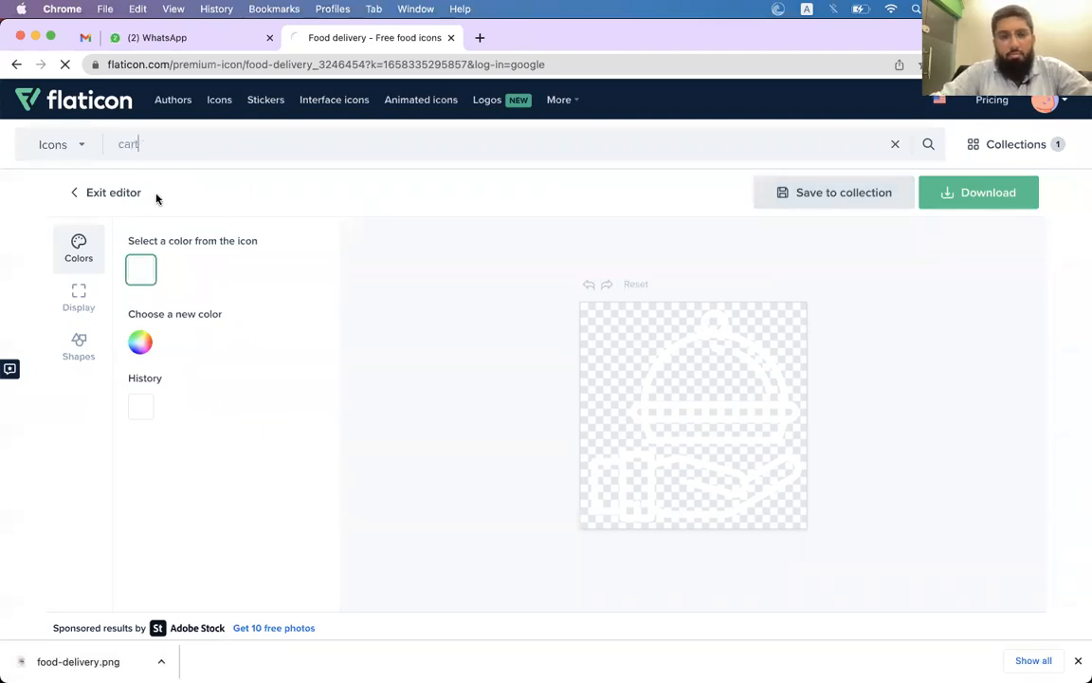
pyautogui.press('Return')
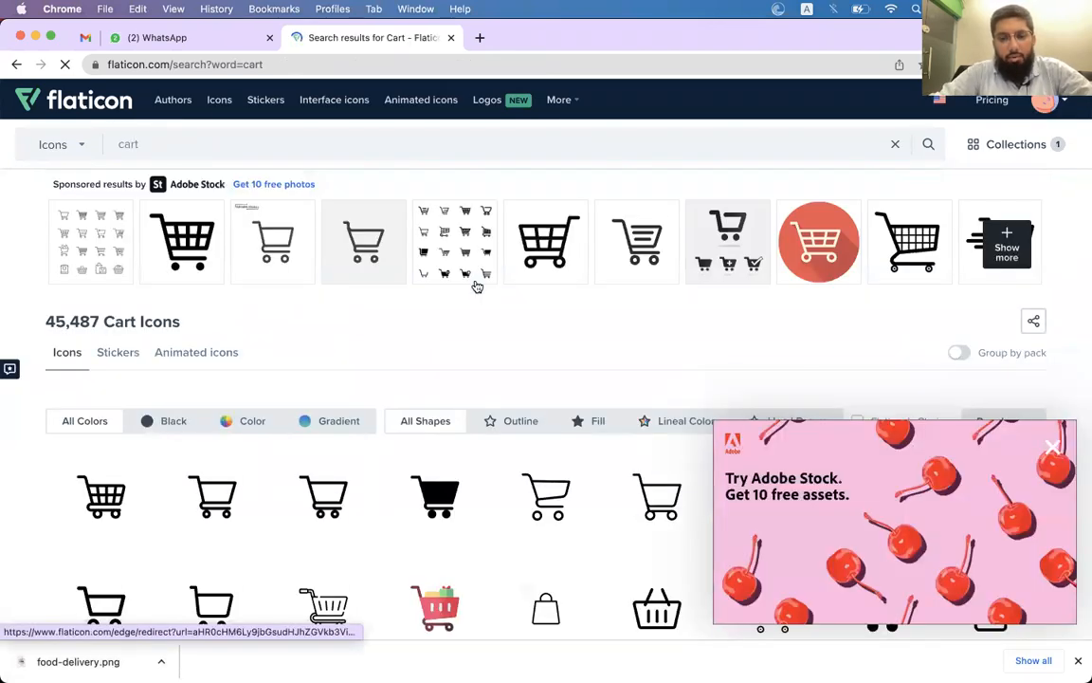
# Open the thin outlined Shopping Cart icon, sixth in the first row of results, in the icon editor.
pyautogui.scroll(-3, 477, 287)
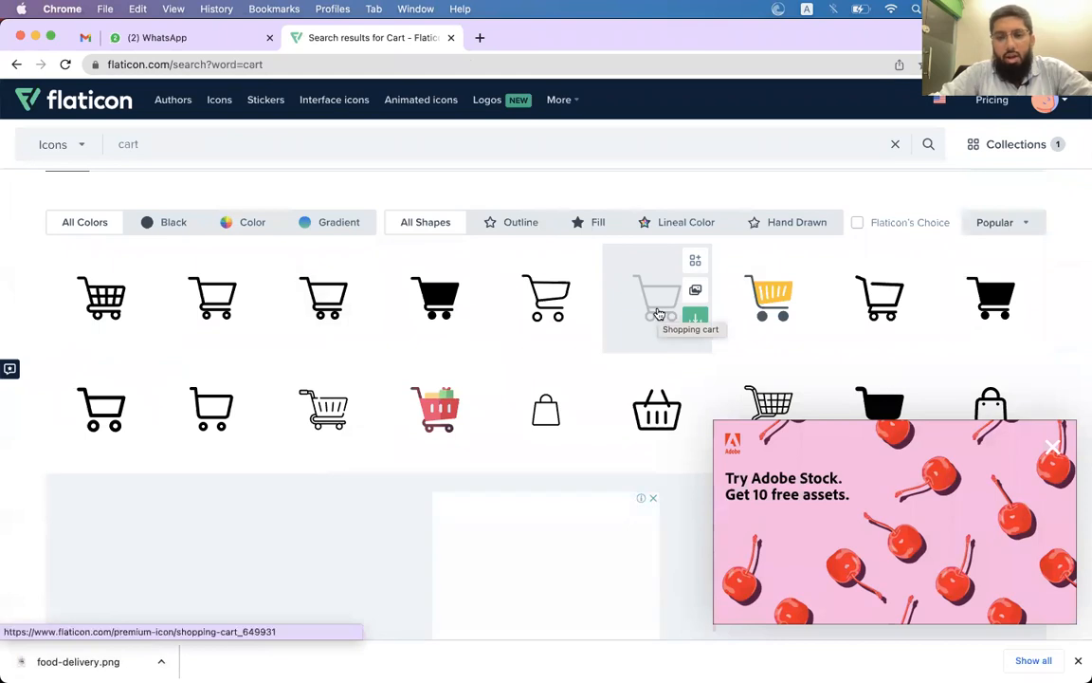
pyautogui.click(658, 313)
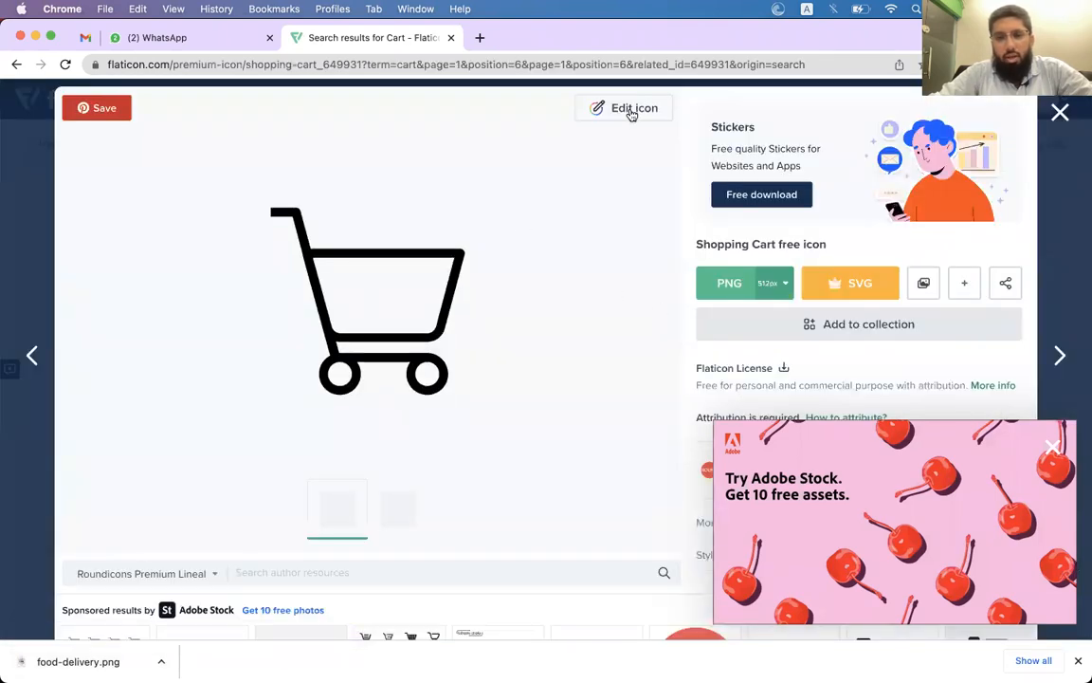
pyautogui.click(629, 110)
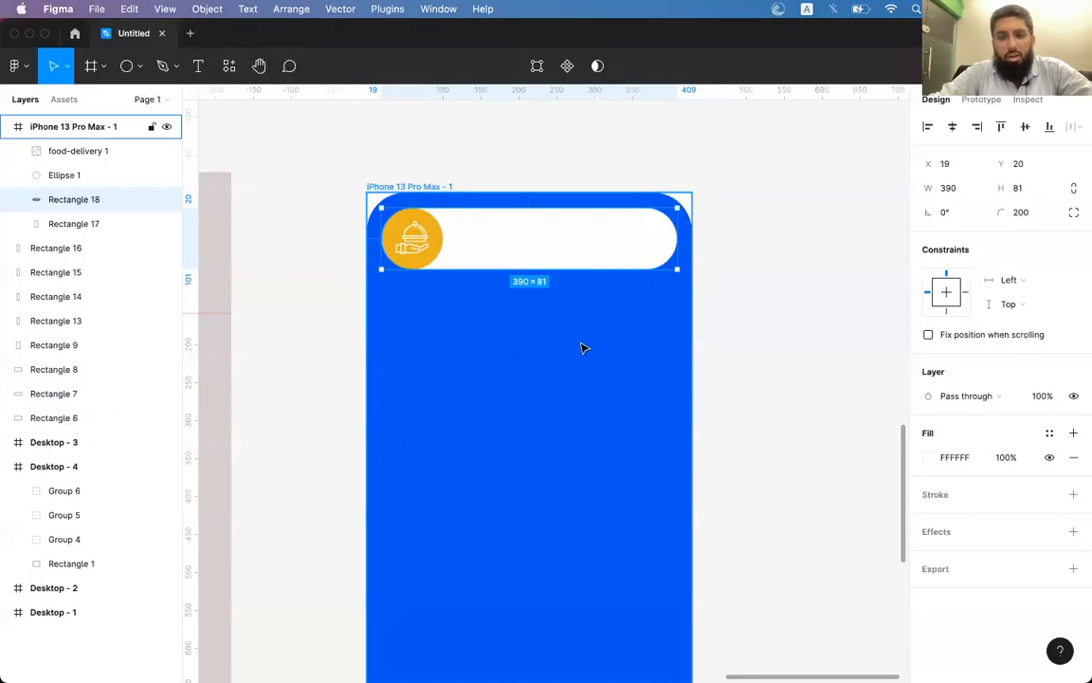
# Switch to Figma and copy the blue color code 0656F0 from the iPhone frame's selection colors.
pyautogui.click(584, 346)
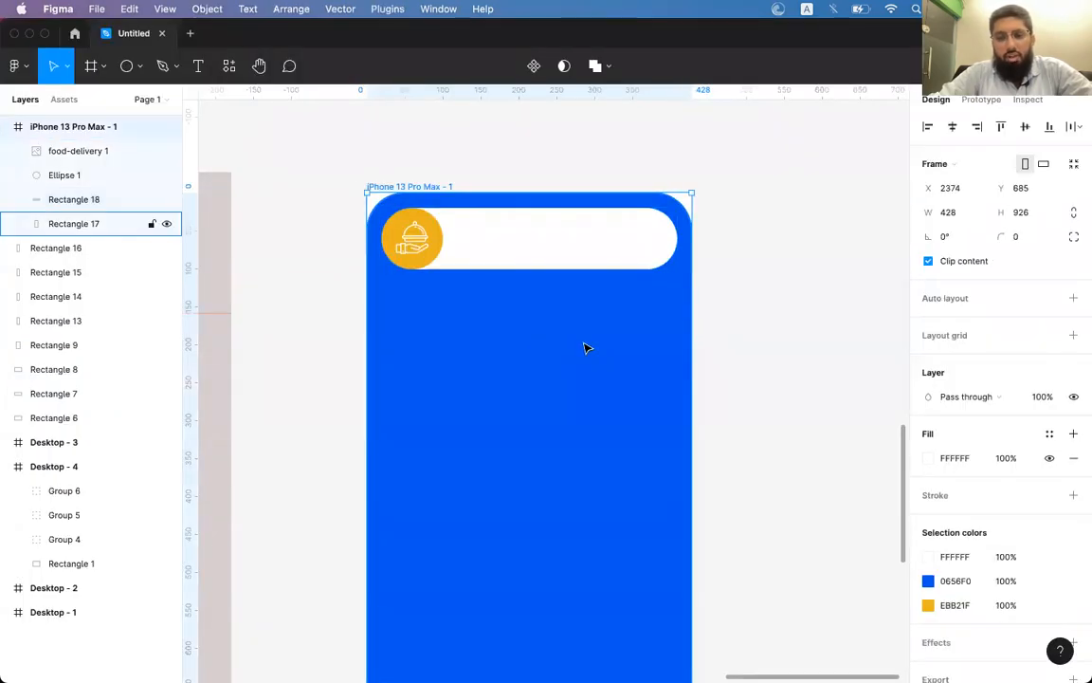
pyautogui.click(955, 581)
pyautogui.press('super+c')
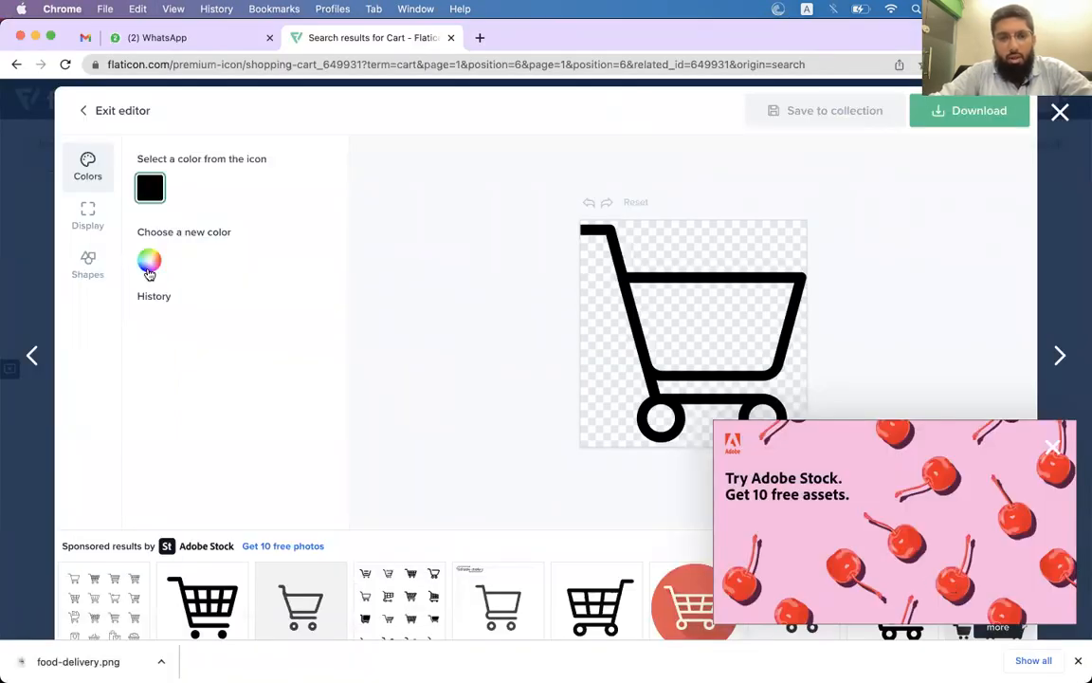
# Recolor the Shopping Cart icon in Flaticon with the copied blue and compare it with the blue in Figma.
pyautogui.click(149, 274)
pyautogui.doubleClick(308, 405)
pyautogui.press('super+v')
pyautogui.click(299, 440)
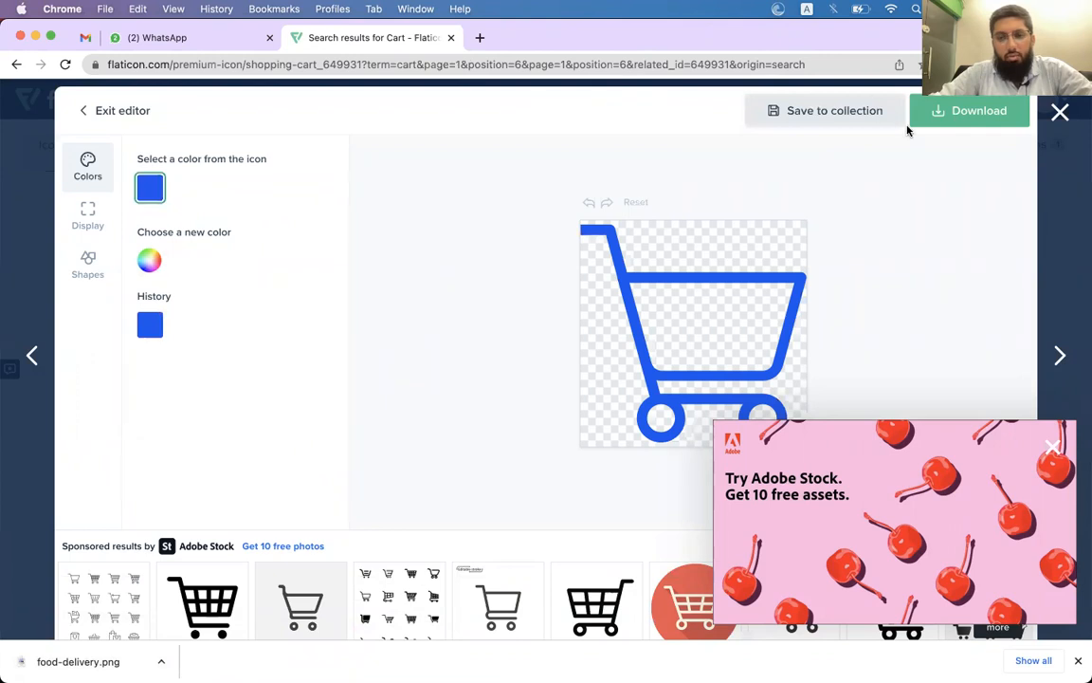
pyautogui.press('super+Tab')
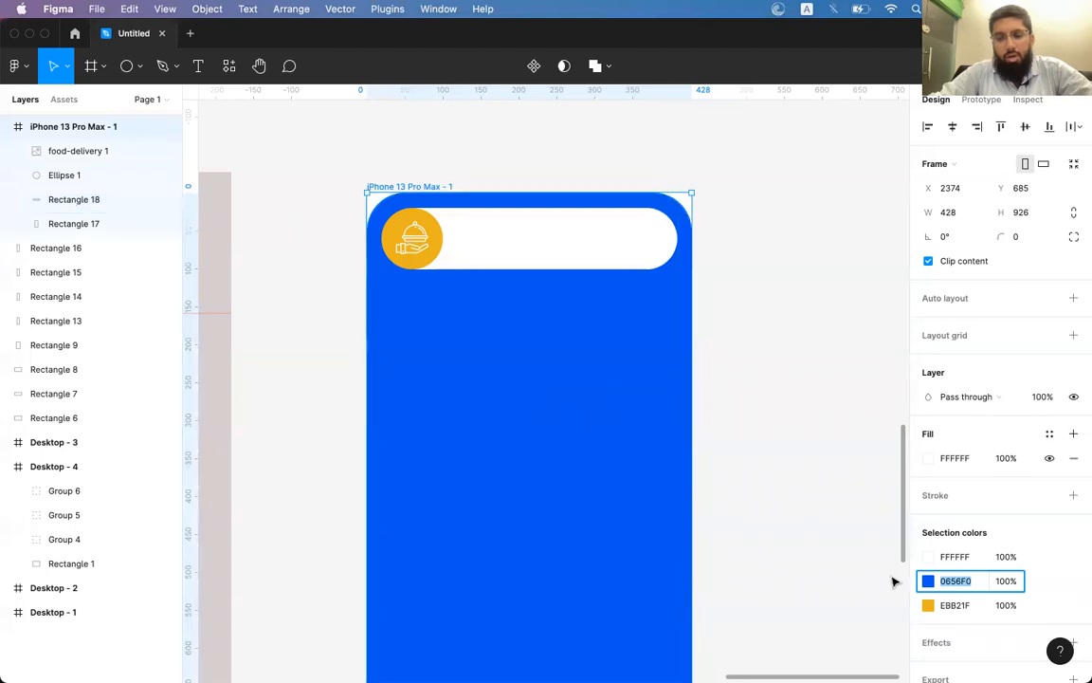
pyautogui.press('super+Tab')
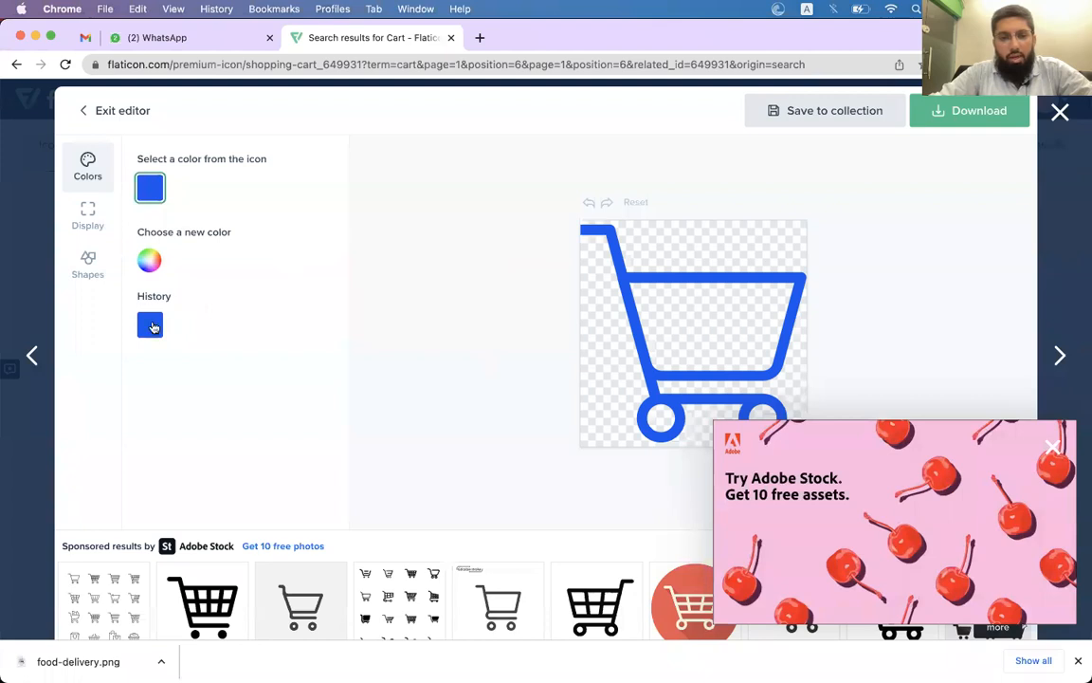
# Check the Shopping Cart icon's color code in the editor and compare its blue with the iPhone frame in Figma.
pyautogui.click(147, 264)
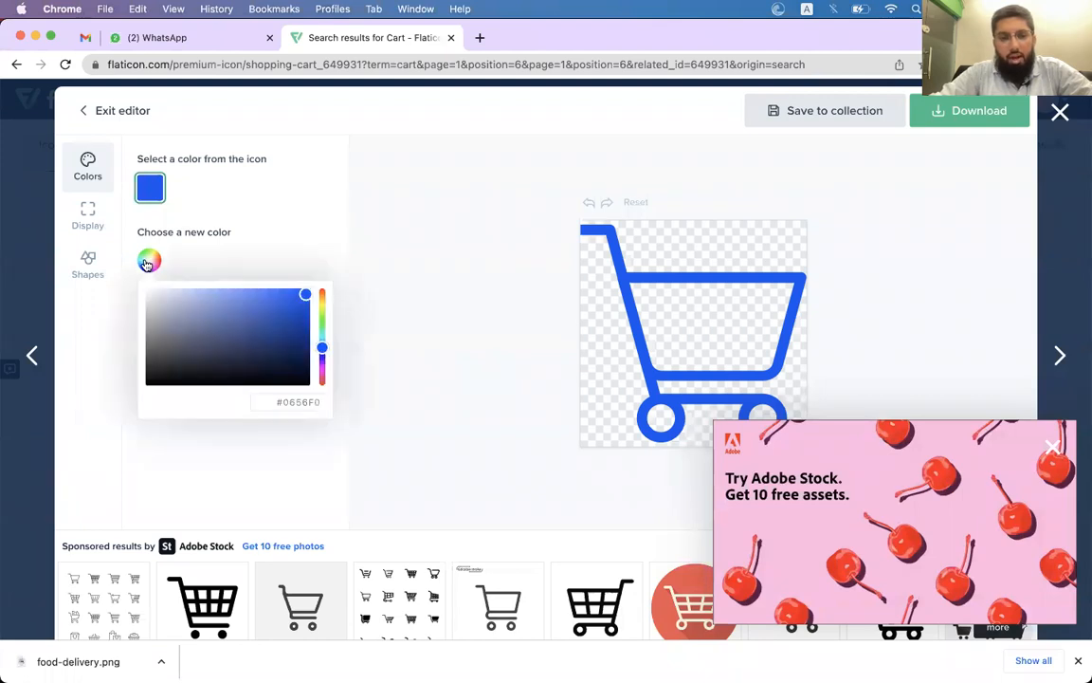
pyautogui.doubleClick(299, 404)
pyautogui.click(306, 460)
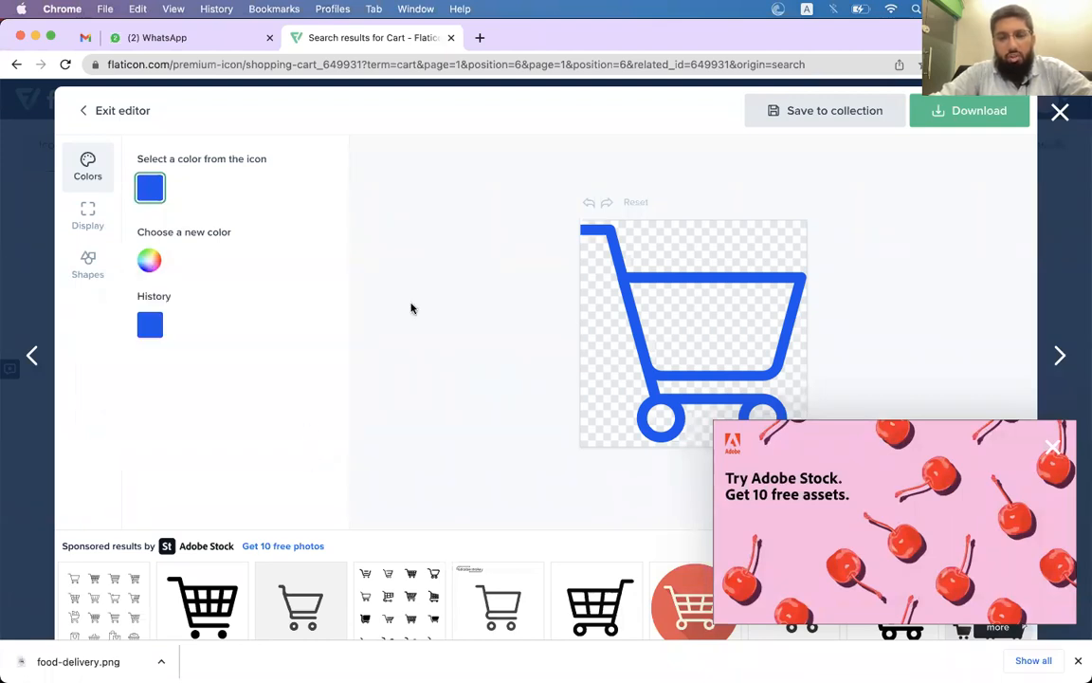
pyautogui.press('super+Tab')
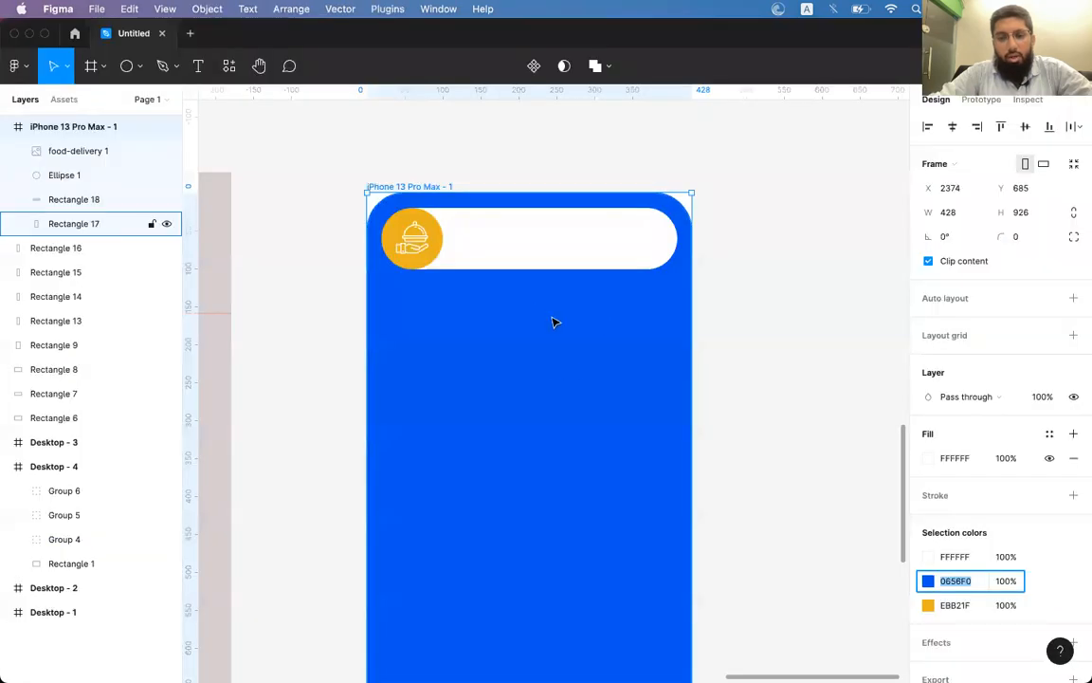
pyautogui.press('super+Tab')
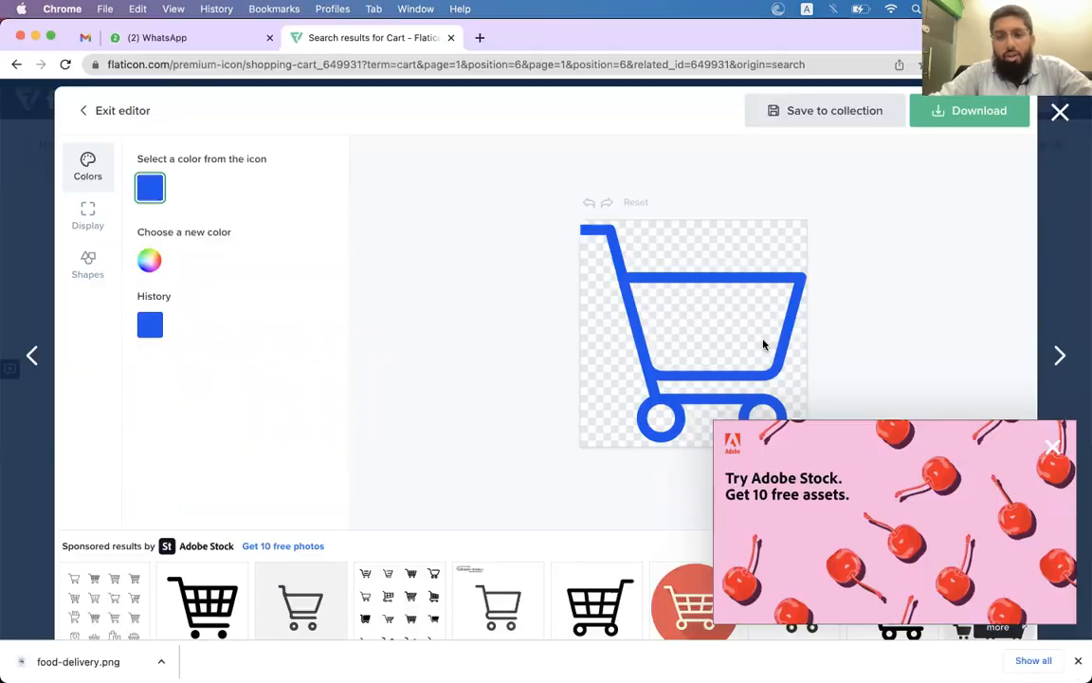
# Download the recolored Shopping Cart icon from Flaticon as a 512px PNG with the free license.
pyautogui.click(972, 111)
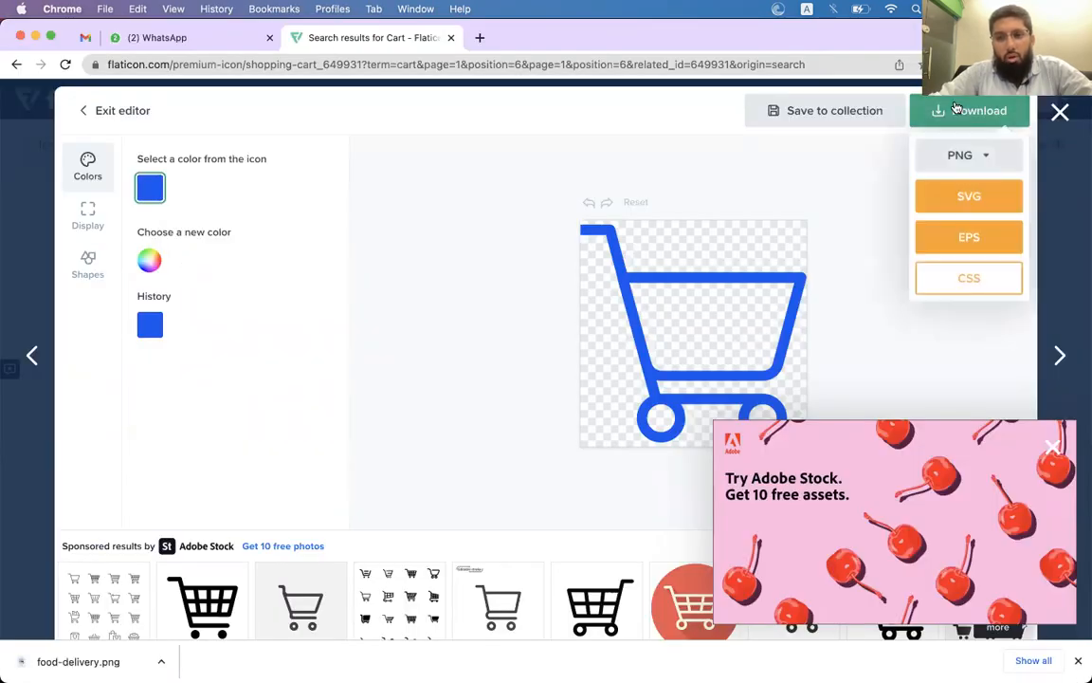
pyautogui.click(965, 154)
pyautogui.click(941, 319)
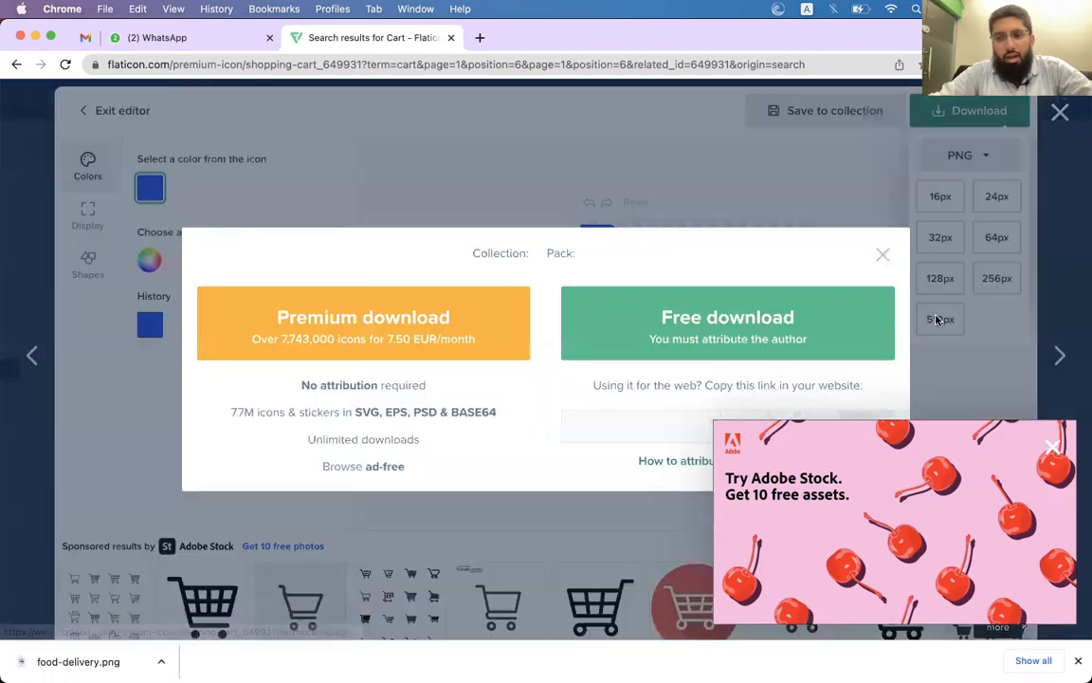
pyautogui.click(726, 327)
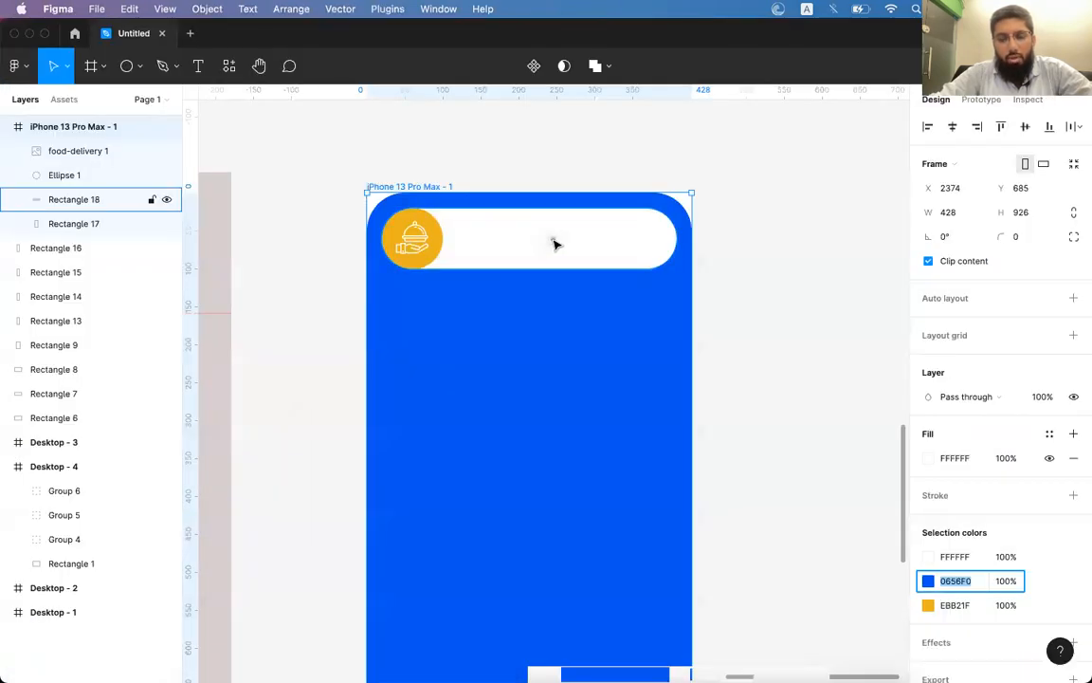
# Bring the downloaded cart image into the Figma iPhone frame, place it at the white bar's right end and scale it to 38 × 38.
pyautogui.moveTo(554, 241); pyautogui.dragTo(553, 239)
pyautogui.moveTo(748, 434); pyautogui.dragTo(647, 245)
pyautogui.scroll(5, 651, 239)
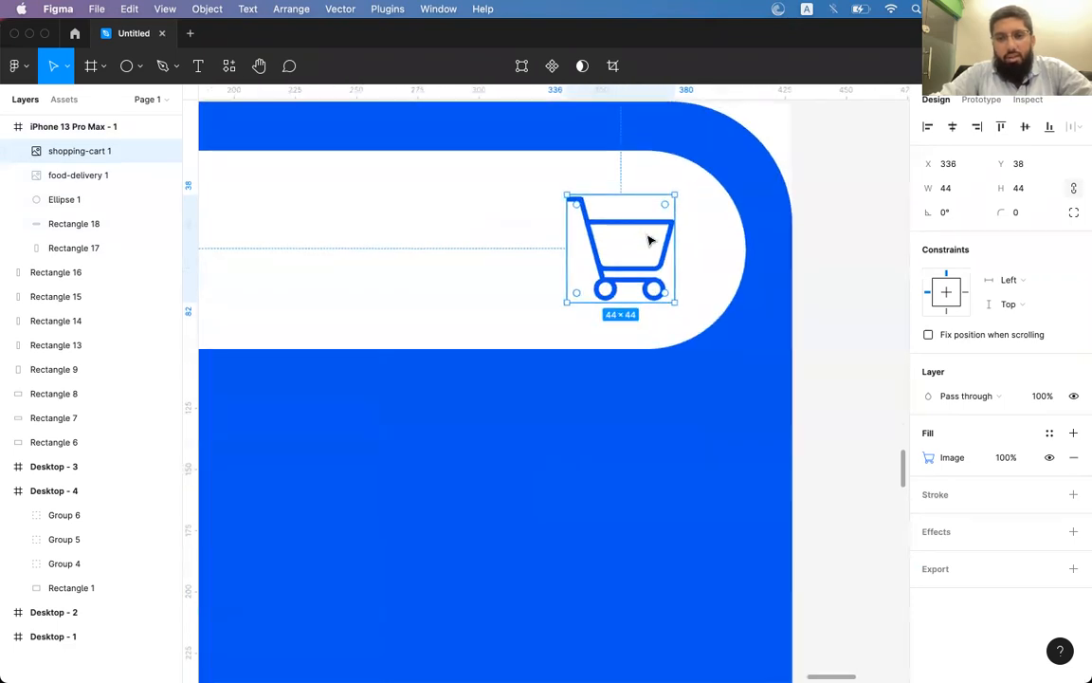
pyautogui.moveTo(675, 196); pyautogui.dragTo(668, 204)
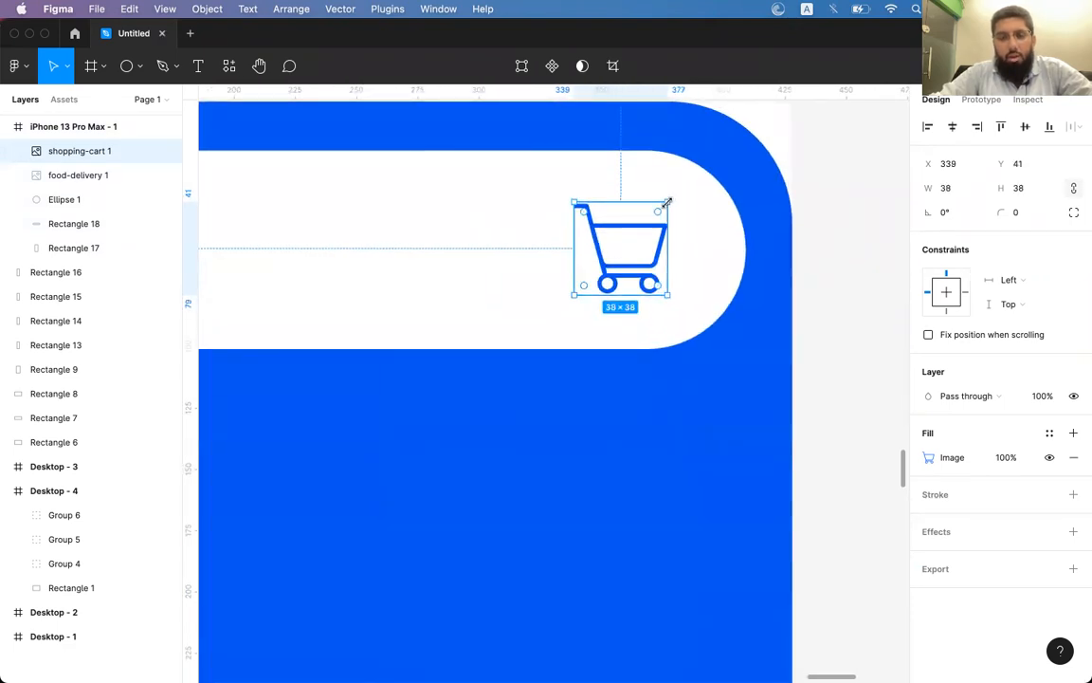
# Duplicate the yellow circle behind the delivery icon, place the copy behind the cart icon and shrink it to 65 × 65.
pyautogui.hscroll(-5, 402, 212)
pyautogui.click(422, 195)
pyautogui.press('alt')
pyautogui.moveTo(276, 185); pyautogui.dragTo(764, 188)
pyautogui.hscroll(5, 757, 192)
pyautogui.moveTo(455, 242); pyautogui.dragTo(702, 235)
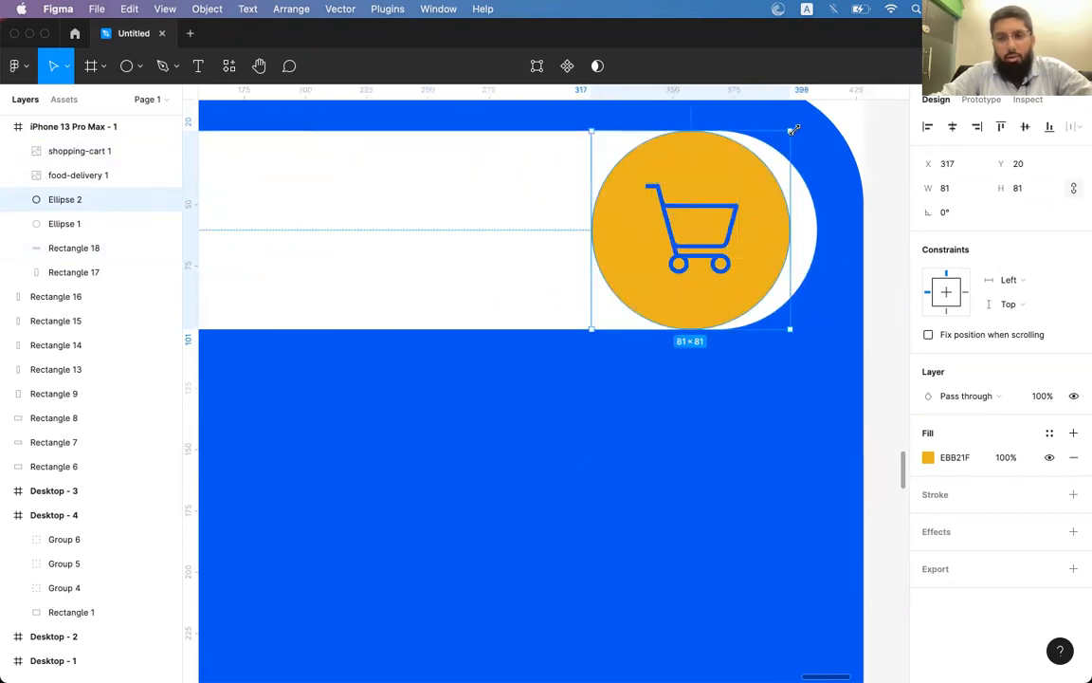
pyautogui.moveTo(793, 130); pyautogui.dragTo(770, 155)
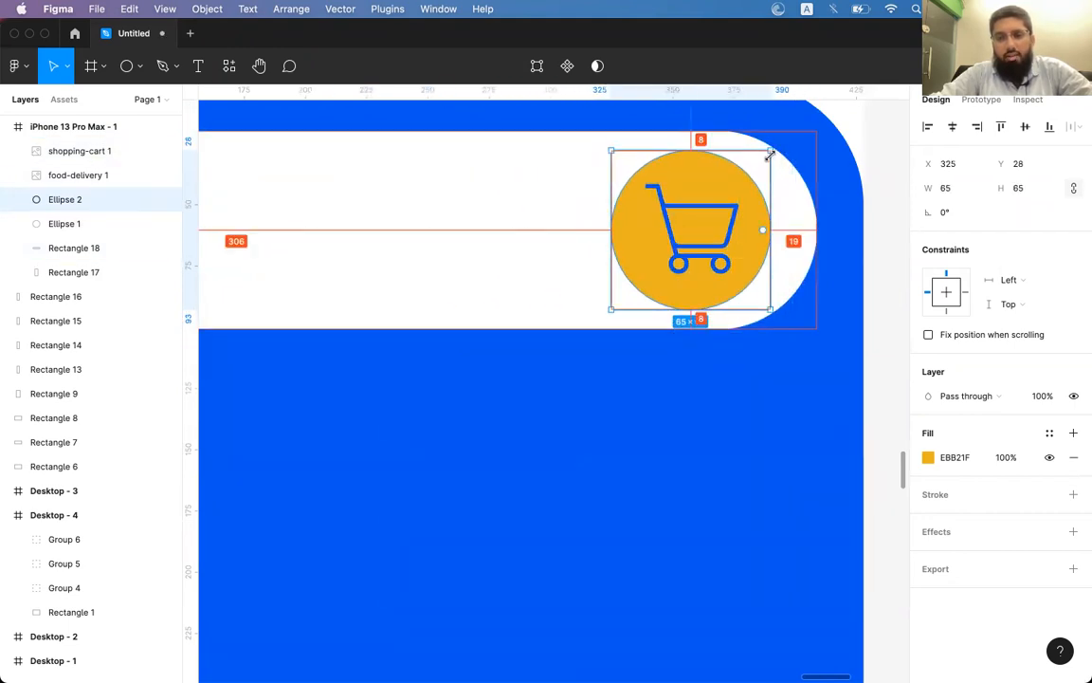
# Sample the frame's blue for the cart's circle and lighten its fill to the pale blue E7ECF6.
pyautogui.hotkey('shift', '0')
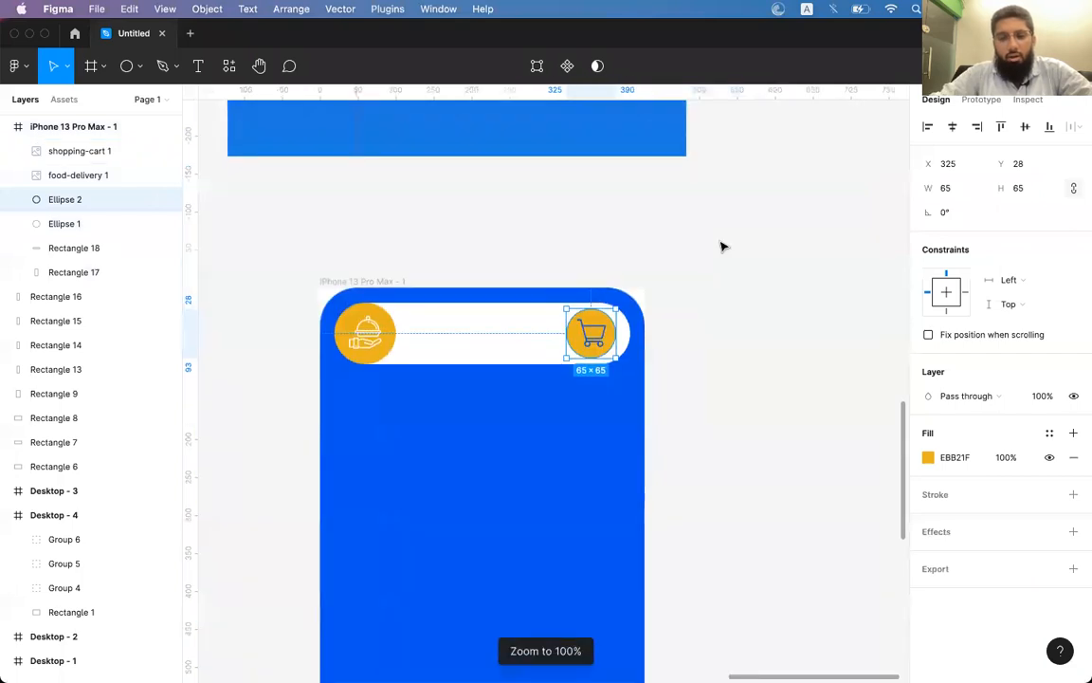
pyautogui.press('i')
pyautogui.click(633, 332)
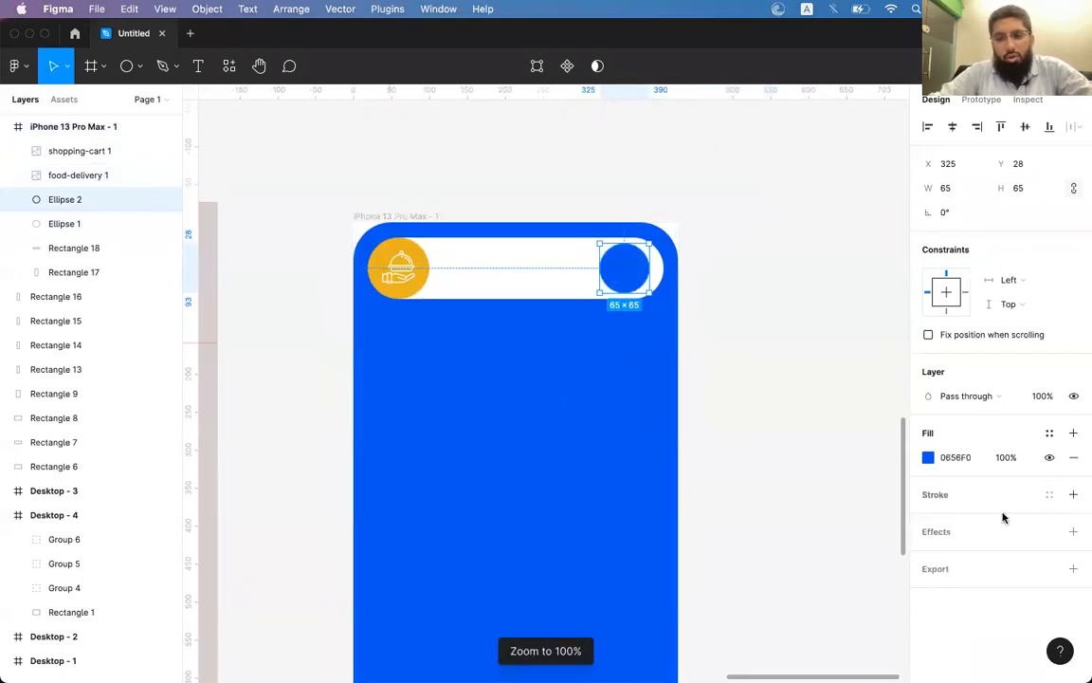
pyautogui.click(928, 457)
pyautogui.moveTo(862, 434); pyautogui.dragTo(737, 309)
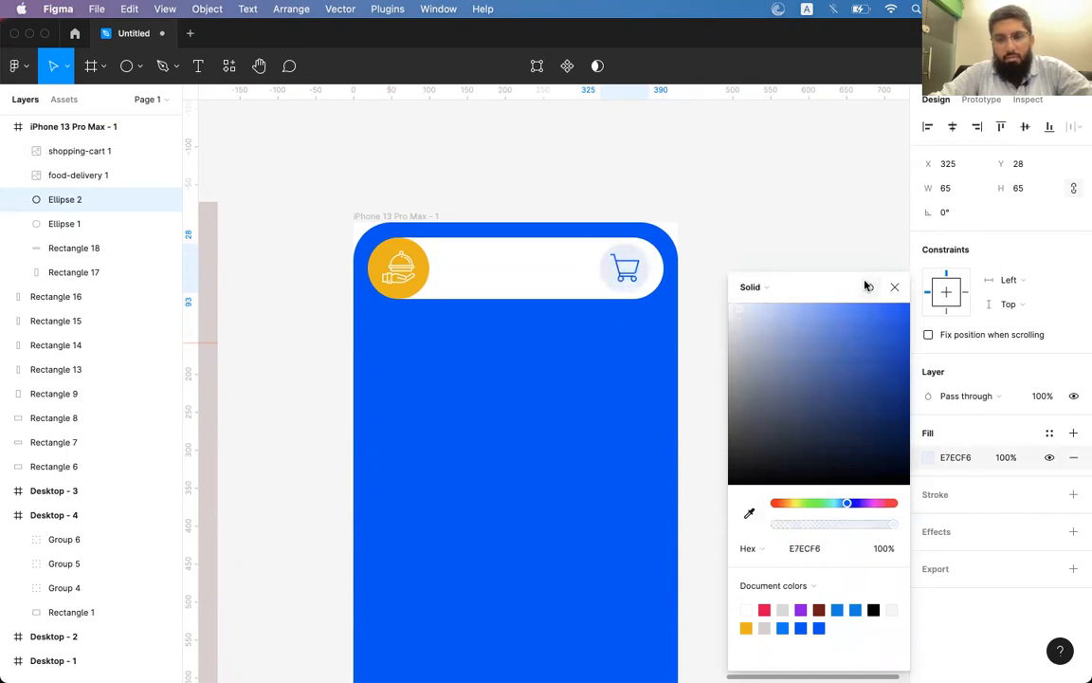
pyautogui.click(894, 286)
# Vertically center the cart icon on its pale circle and shift both 8 px right within the white bar.
pyautogui.click(626, 275)
pyautogui.scroll(5, 626, 277)
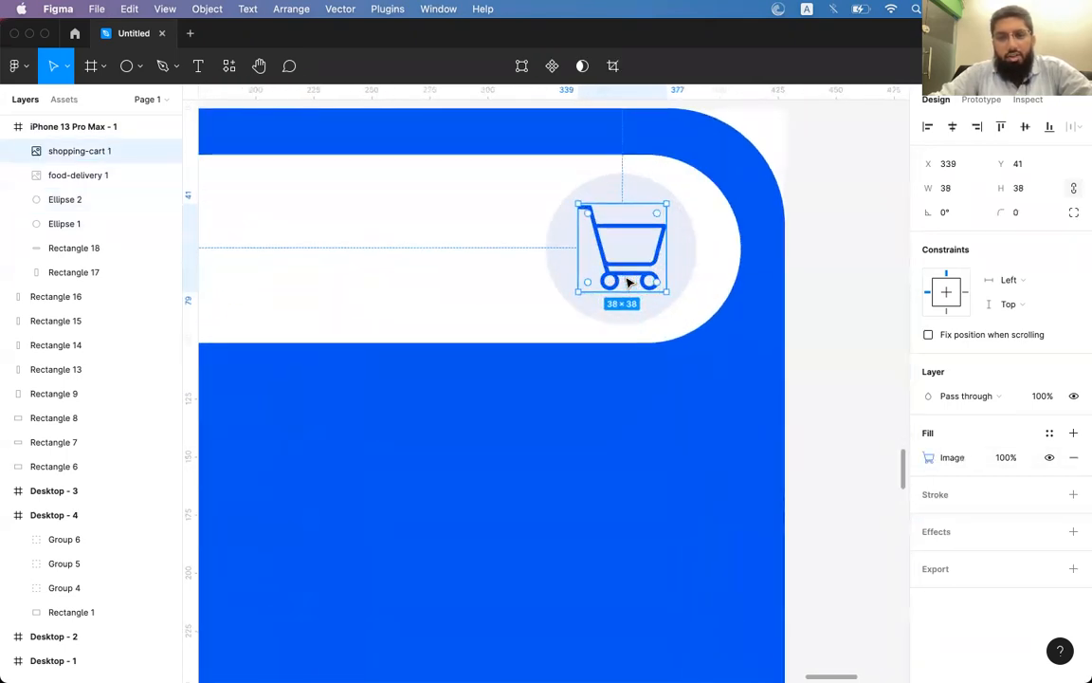
pyautogui.keyDown('shift'); pyautogui.click(628, 315); pyautogui.keyUp('shift')
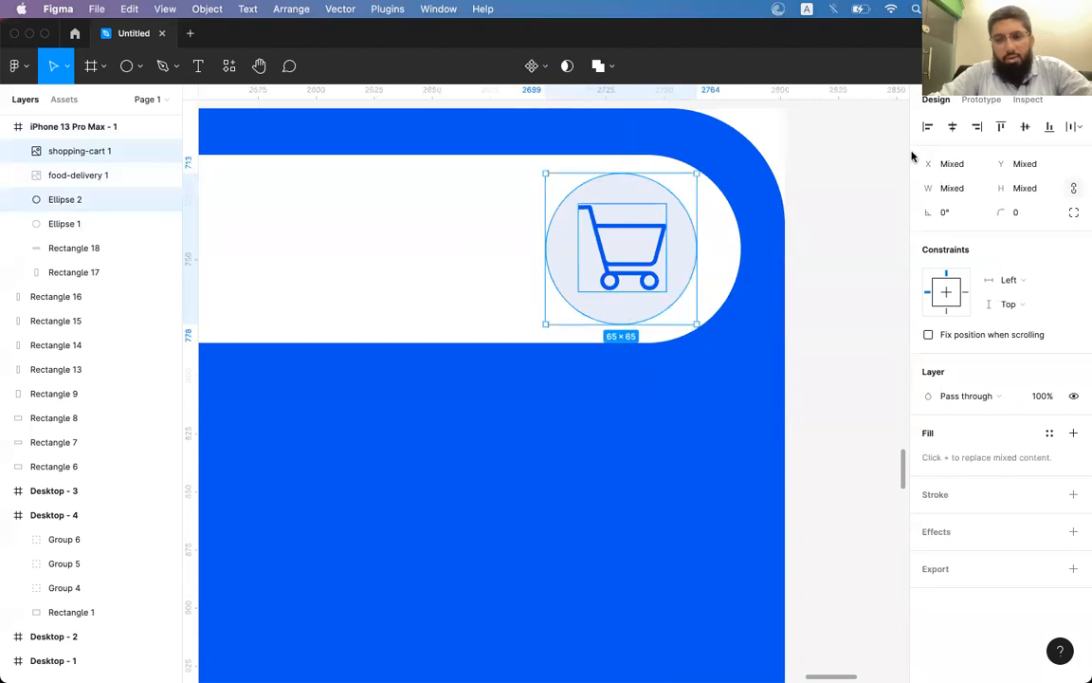
pyautogui.click(1025, 129)
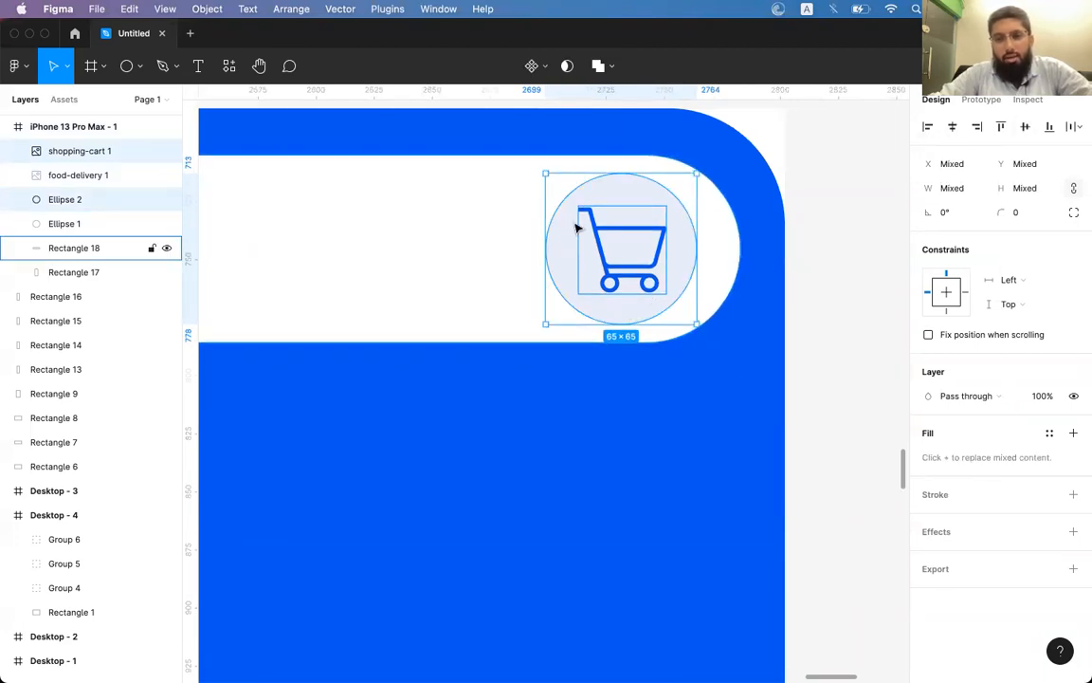
pyautogui.press('Right')
pyautogui.press('Right')
pyautogui.press('Right')
pyautogui.press('Right')
pyautogui.press('Right')
pyautogui.press('Right')
pyautogui.press('Right')
pyautogui.press('Right')
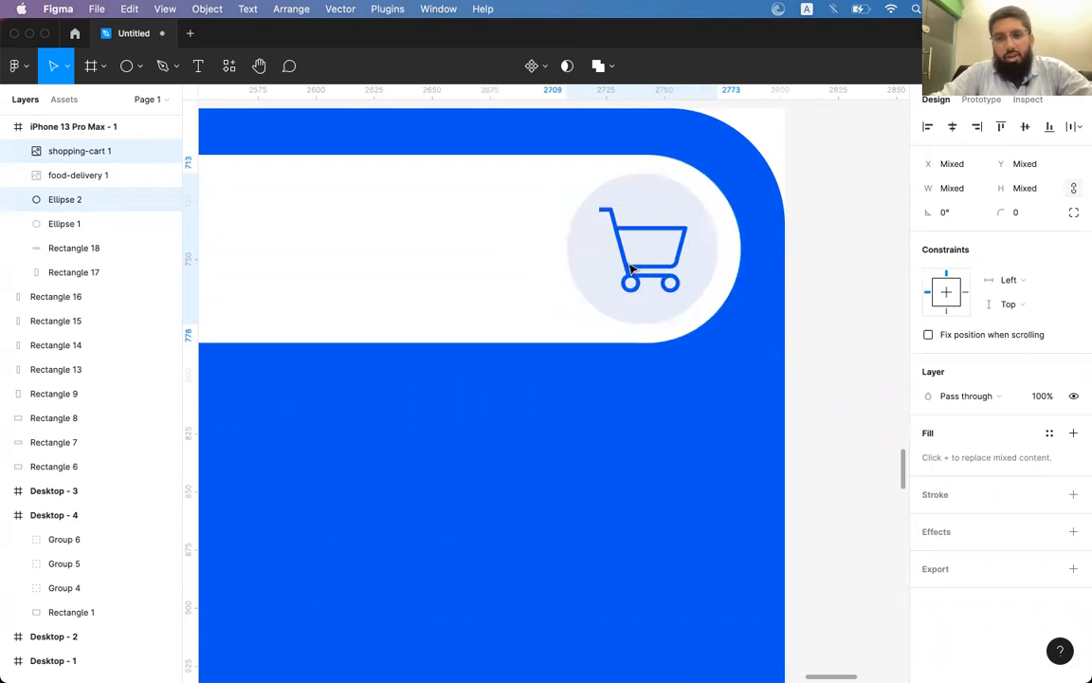
pyautogui.click(831, 236)
# Duplicate the pale cart circle, shrink the copy to 25 × 25 and bring it in front of the cart icon.
pyautogui.click(95, 199)
pyautogui.press('super+d')
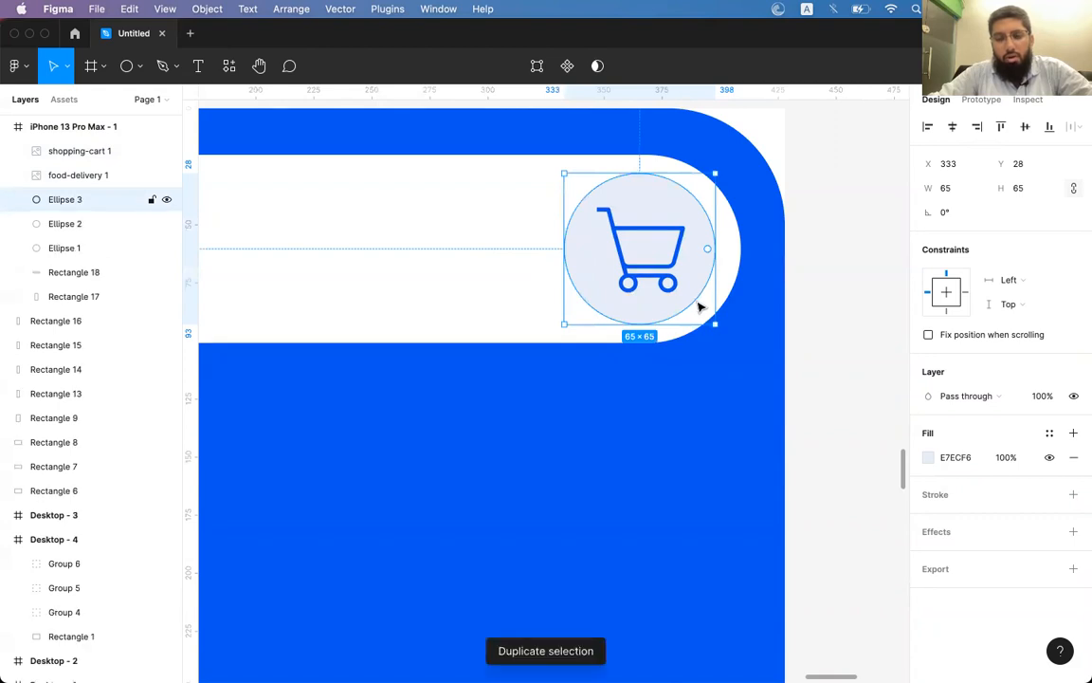
pyautogui.moveTo(714, 322); pyautogui.dragTo(621, 231)
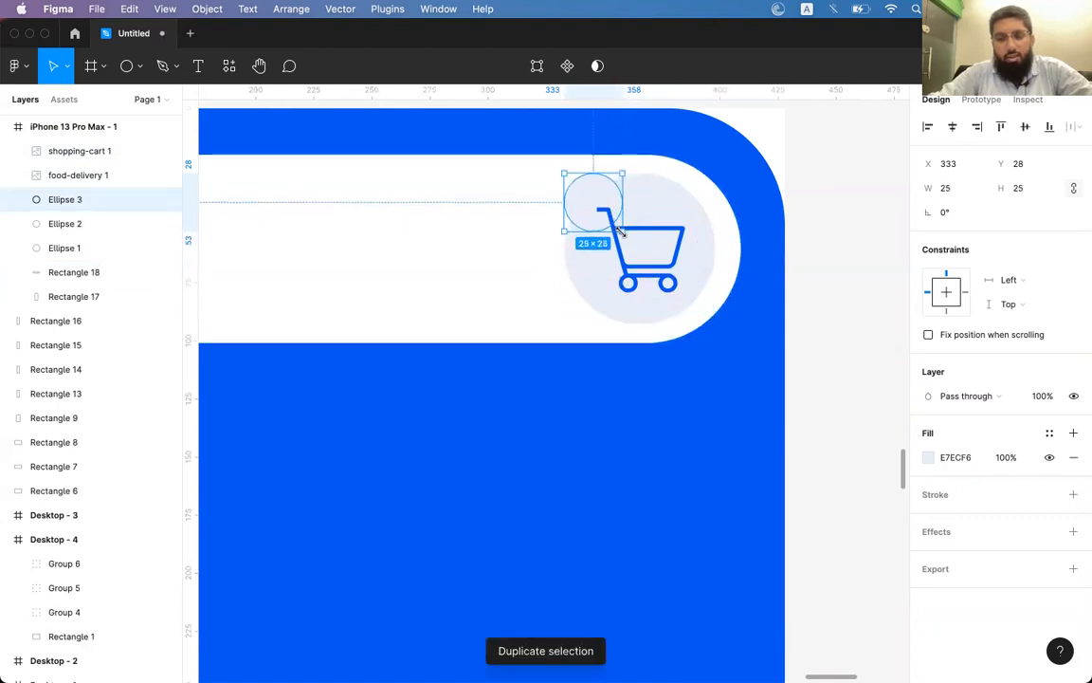
pyautogui.press('super+]')
pyautogui.press('super+]')
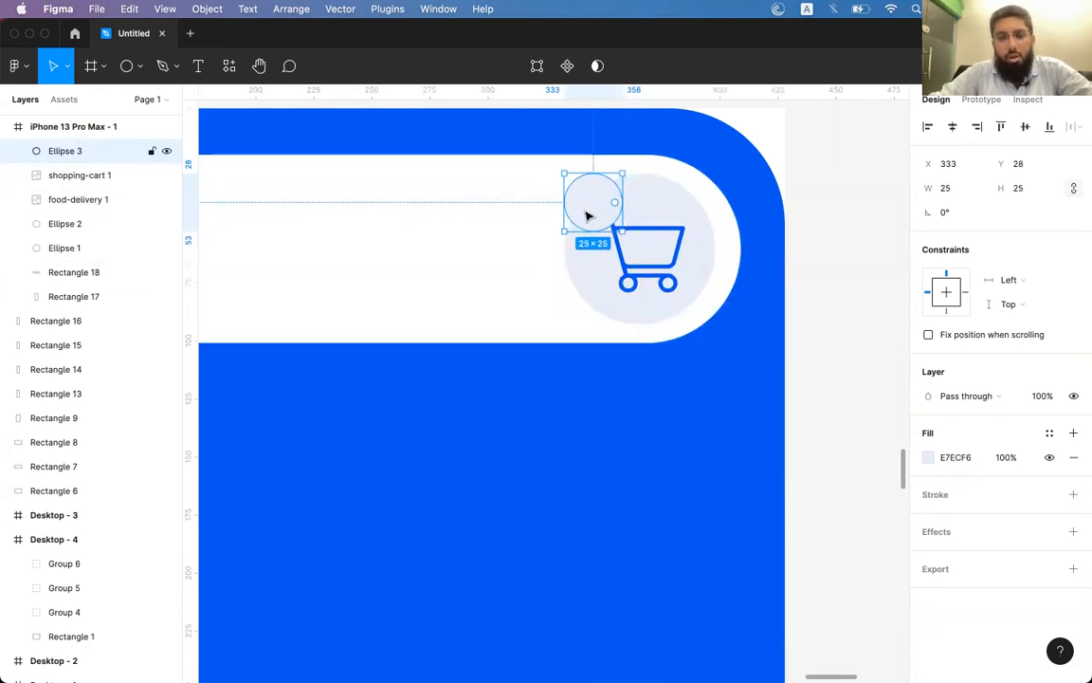
# Change the small badge circle's fill to red E01616.
pyautogui.press('super+0')
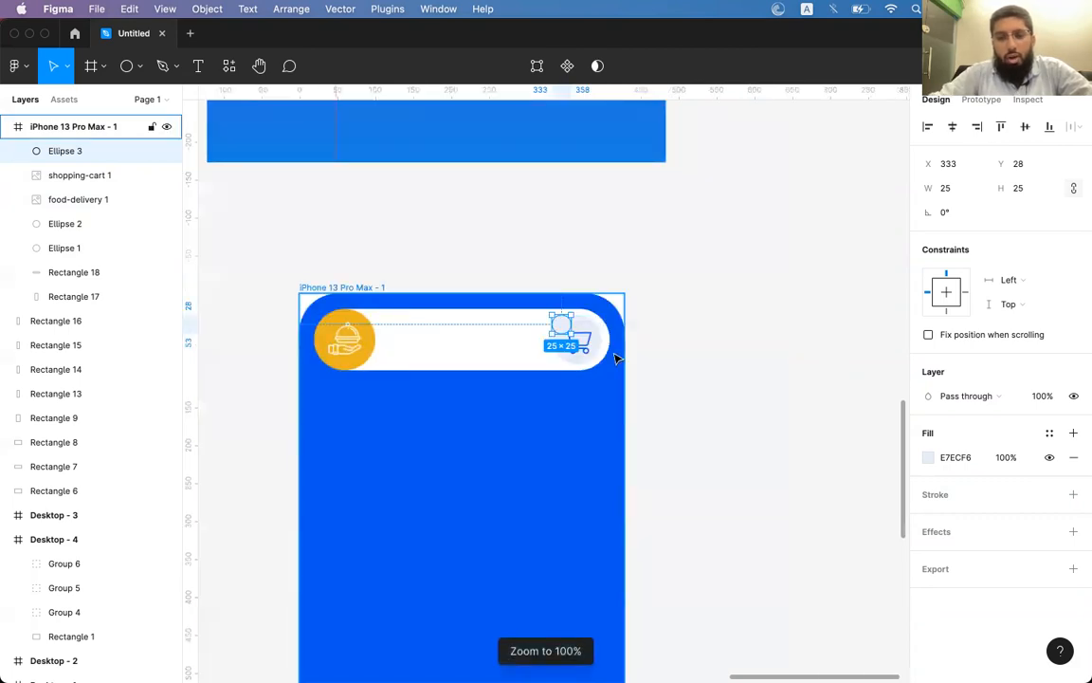
pyautogui.scroll(-2, 616, 359)
pyautogui.hscroll(-1, 616, 358)
pyautogui.click(928, 457)
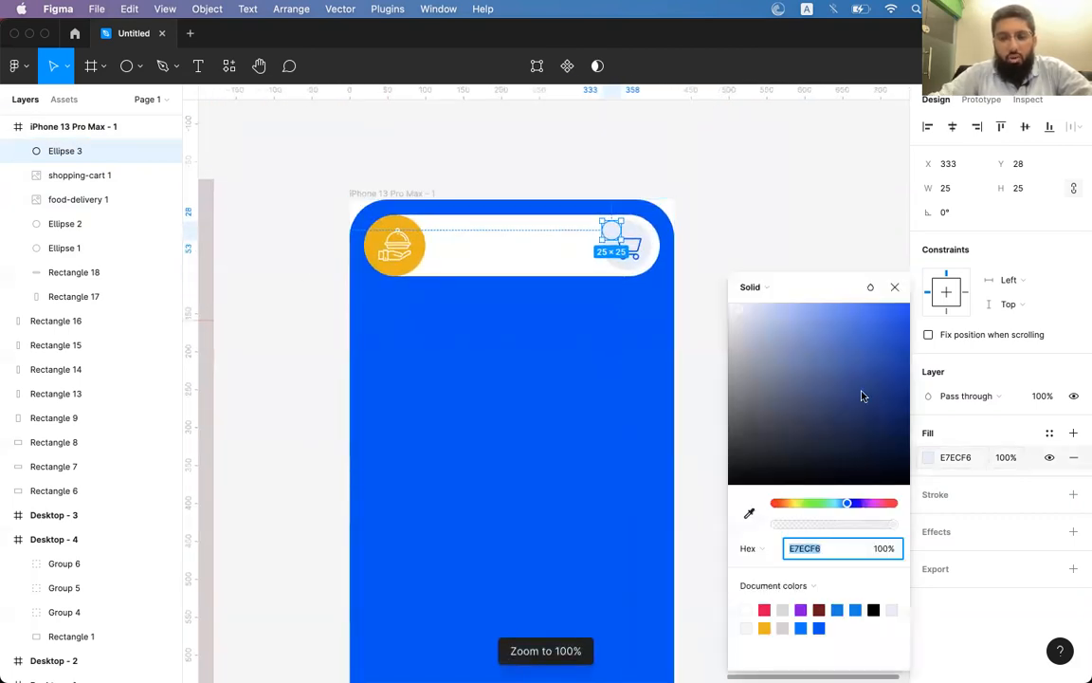
pyautogui.moveTo(858, 502); pyautogui.dragTo(893, 504)
pyautogui.moveTo(851, 432); pyautogui.dragTo(892, 320)
pyautogui.scroll(1, 616, 235)
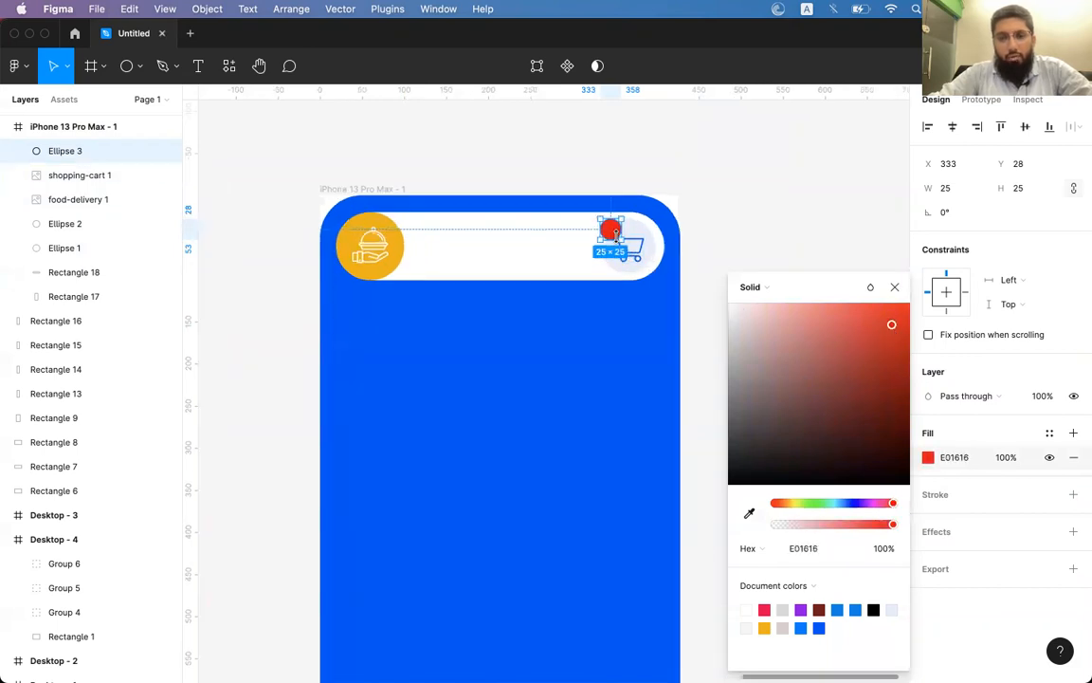
# Enlarge the red badge circle to 33 × 33 and move it to X 327, Y 26 at the cart circle's upper left.
pyautogui.scroll(3, 616, 236)
pyautogui.moveTo(631, 247); pyautogui.dragTo(641, 252)
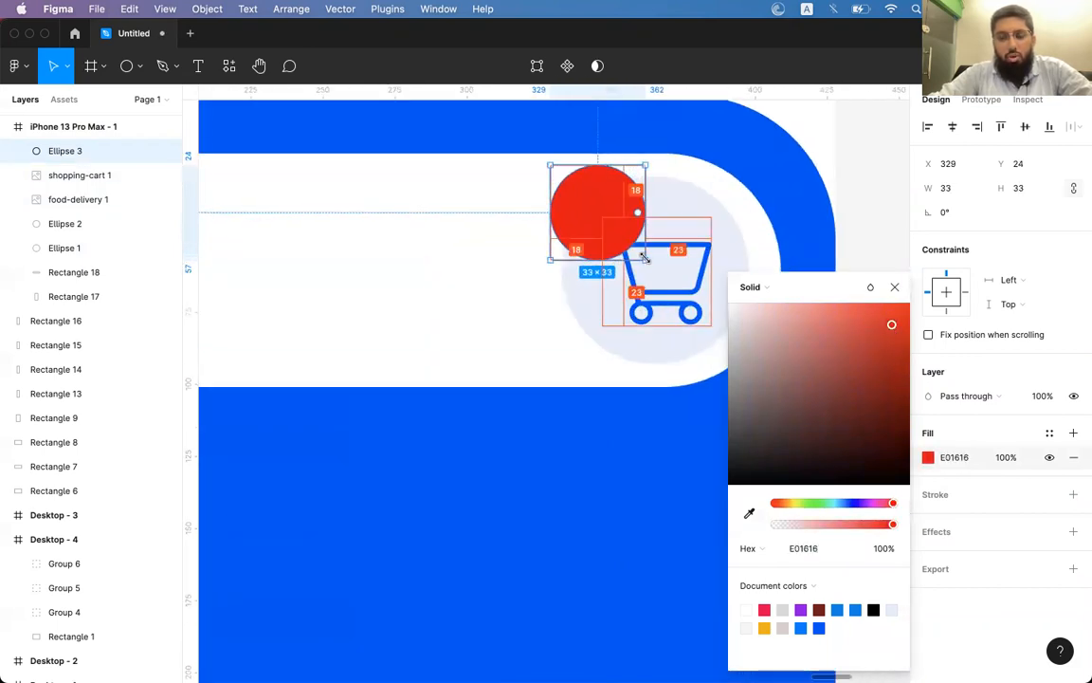
pyautogui.hotkey('shift', '0')
pyautogui.scroll(-2, 612, 329)
pyautogui.hscroll(-1, 612, 329)
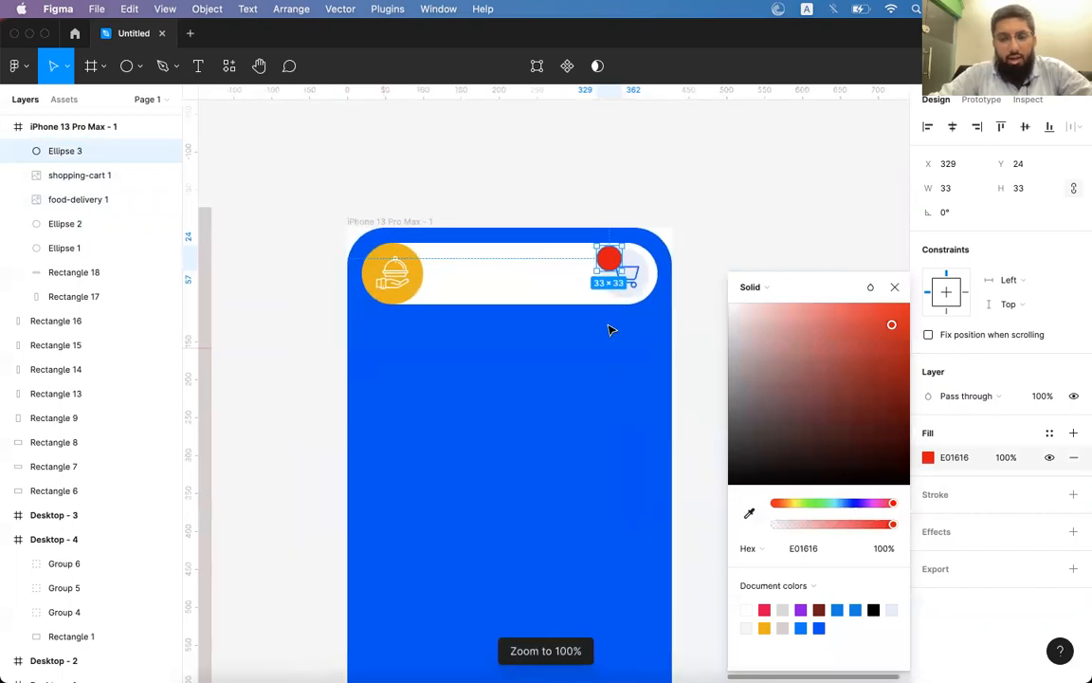
pyautogui.moveTo(620, 274); pyautogui.dragTo(621, 278)
pyautogui.scroll(5, 620, 277)
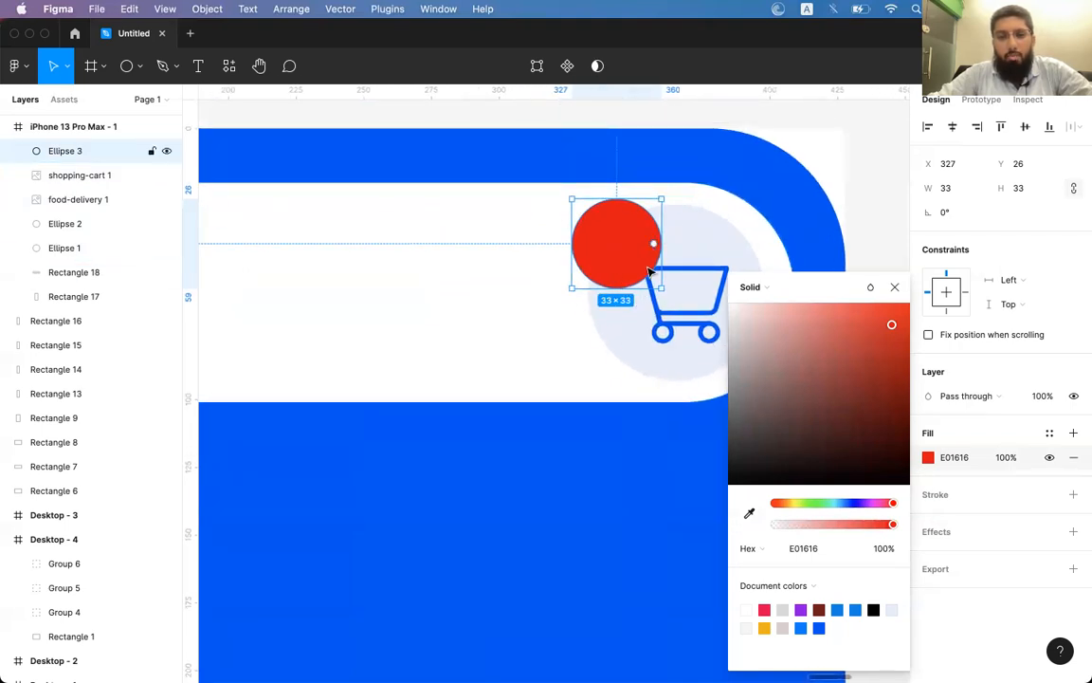
pyautogui.hscroll(2, 580, 235)
pyautogui.scroll(-1, 580, 235)
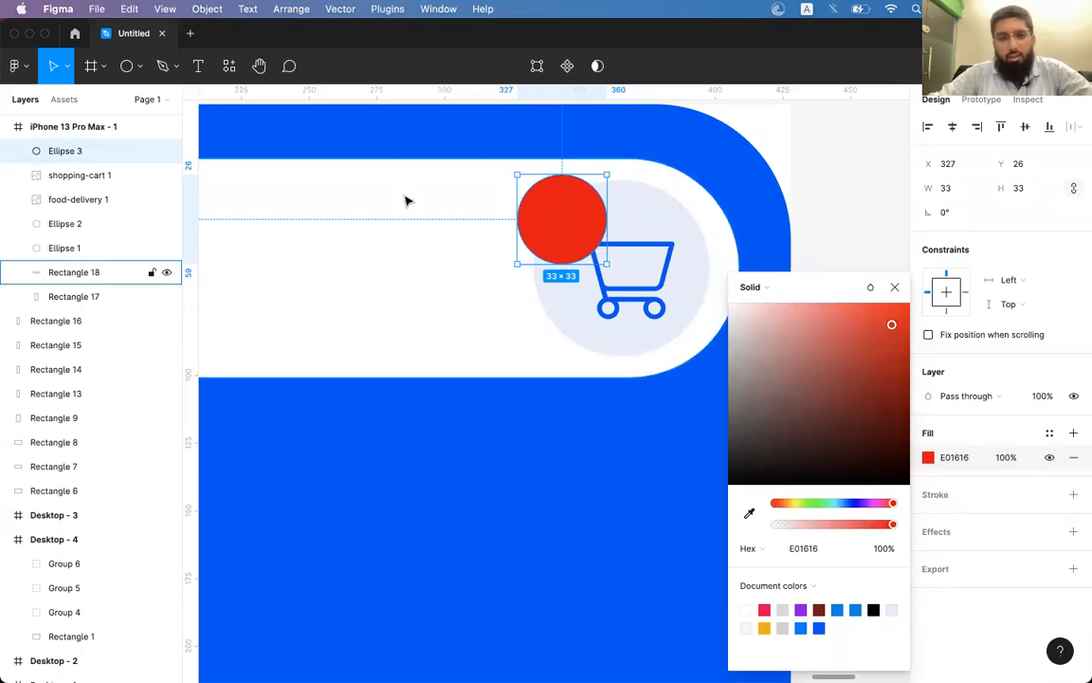
# Add the text "12" and position it on the red badge circle.
pyautogui.press('t')
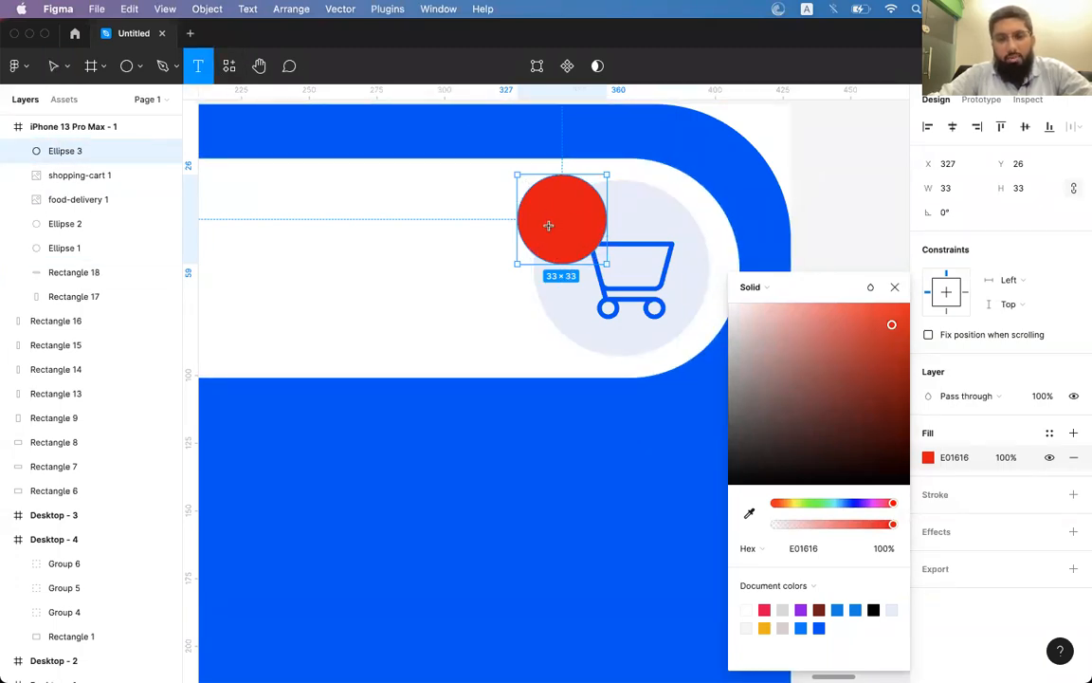
pyautogui.click(548, 225)
pyautogui.write('12')
pyautogui.press('Escape')
pyautogui.moveTo(567, 249); pyautogui.dragTo(565, 231)
# Increase the "12" label's font size to 18 and nudge it to X 331, Y 32 within the red badge.
pyautogui.press('super+shift+period')
pyautogui.press('super+shift+period')
pyautogui.press('super+shift+period')
pyautogui.press('super+shift+period')
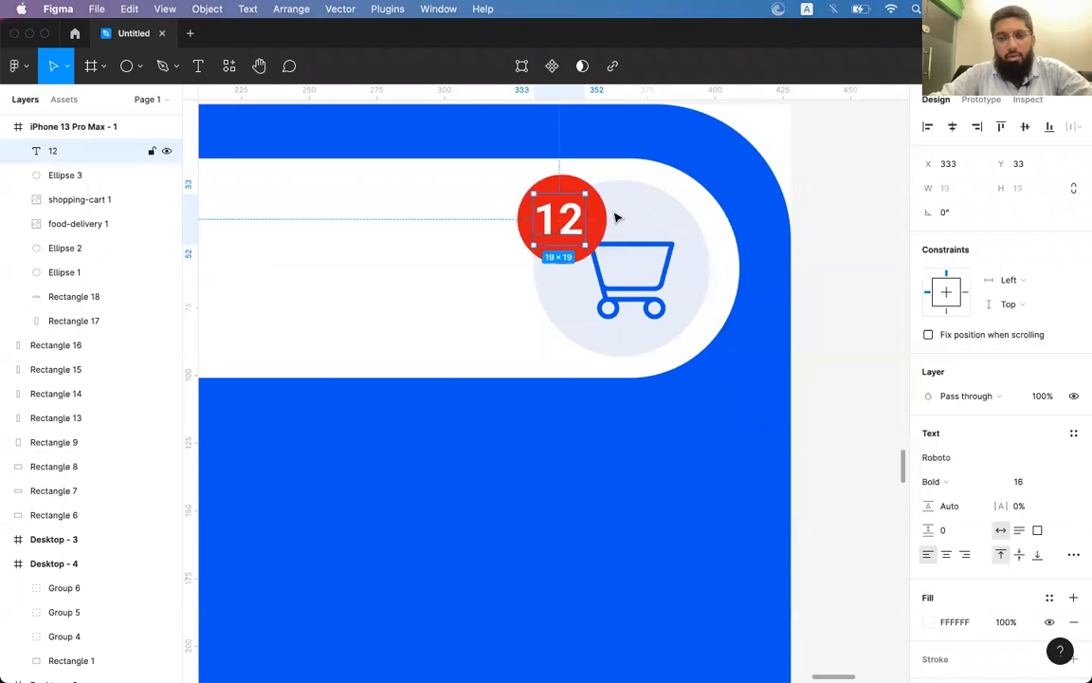
pyautogui.press('super+shift+period')
pyautogui.press('super+shift+period')
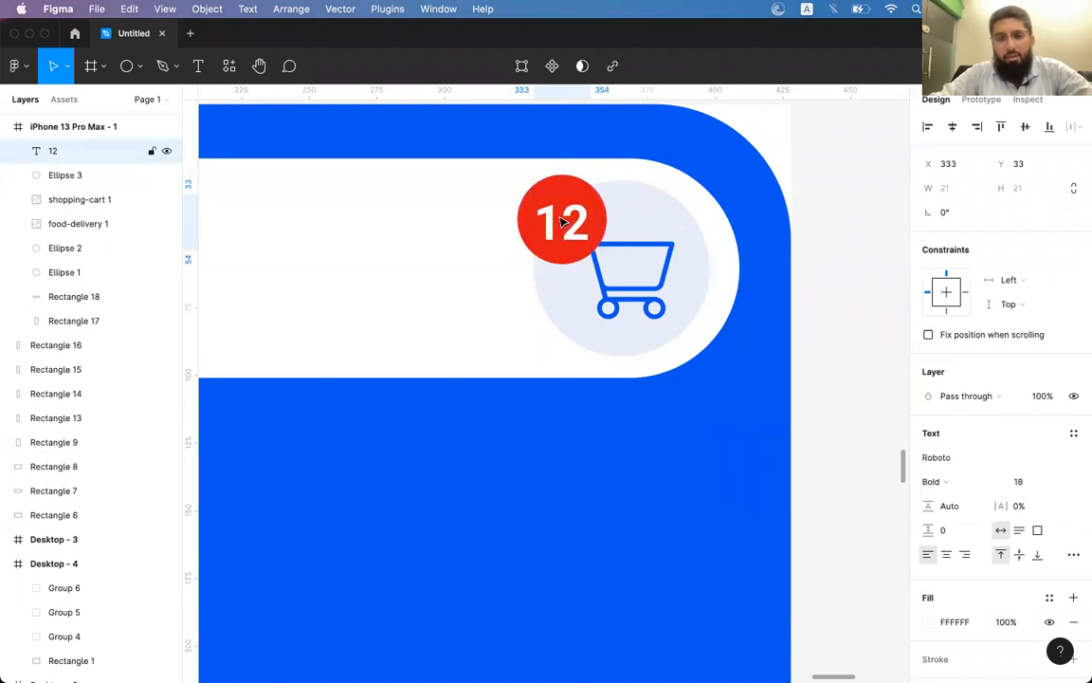
pyautogui.press('Up')
pyautogui.press('Up')
pyautogui.press('Left')
pyautogui.press('Left')
pyautogui.press('Down')
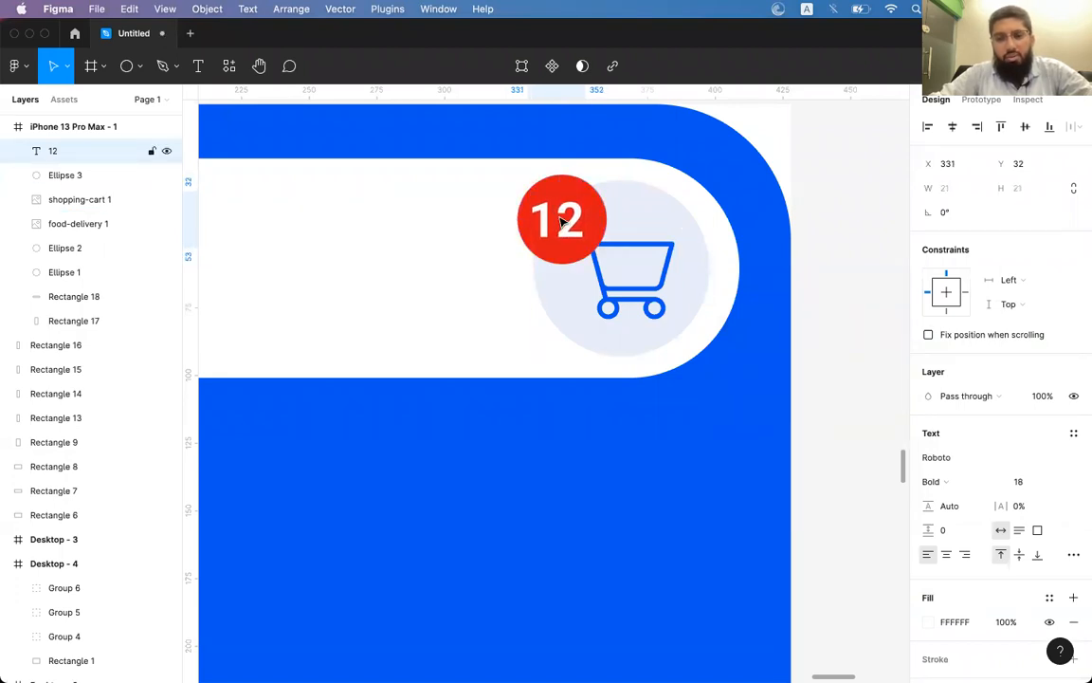
# Replace the badge text with "08".
pyautogui.doubleClick(558, 218)
pyautogui.moveTo(547, 216); pyautogui.dragTo(531, 216)
pyautogui.press('super+a')
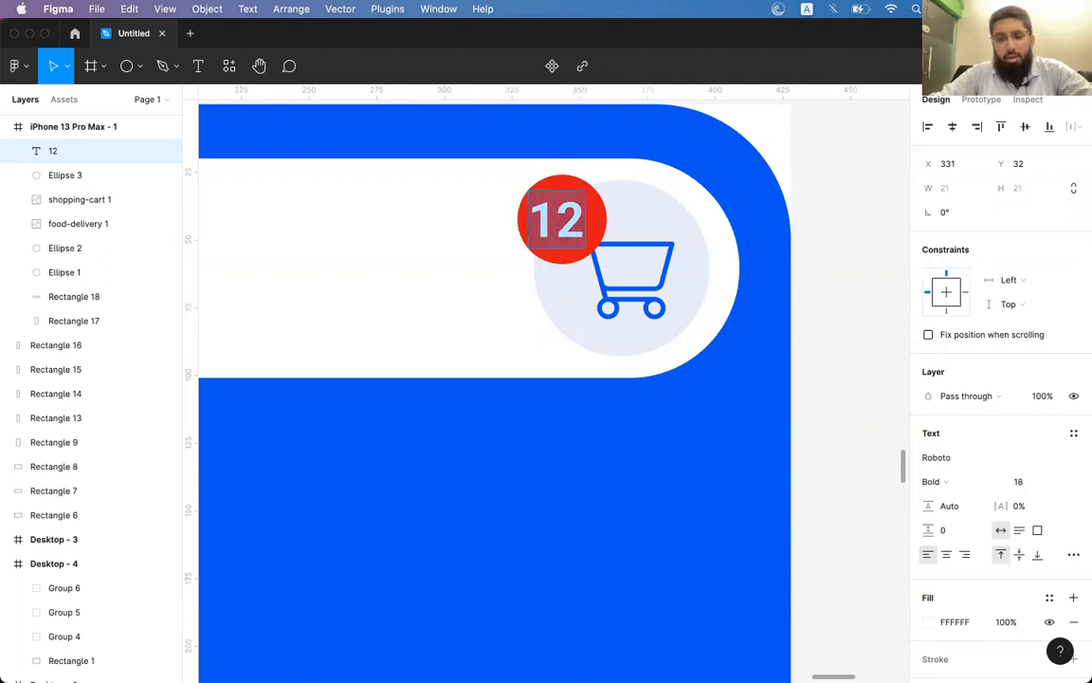
pyautogui.write('08')
pyautogui.press('Escape')
pyautogui.click(799, 232)
# Center-align the "08" text and center it horizontally on the red badge circle.
pyautogui.click(577, 225)
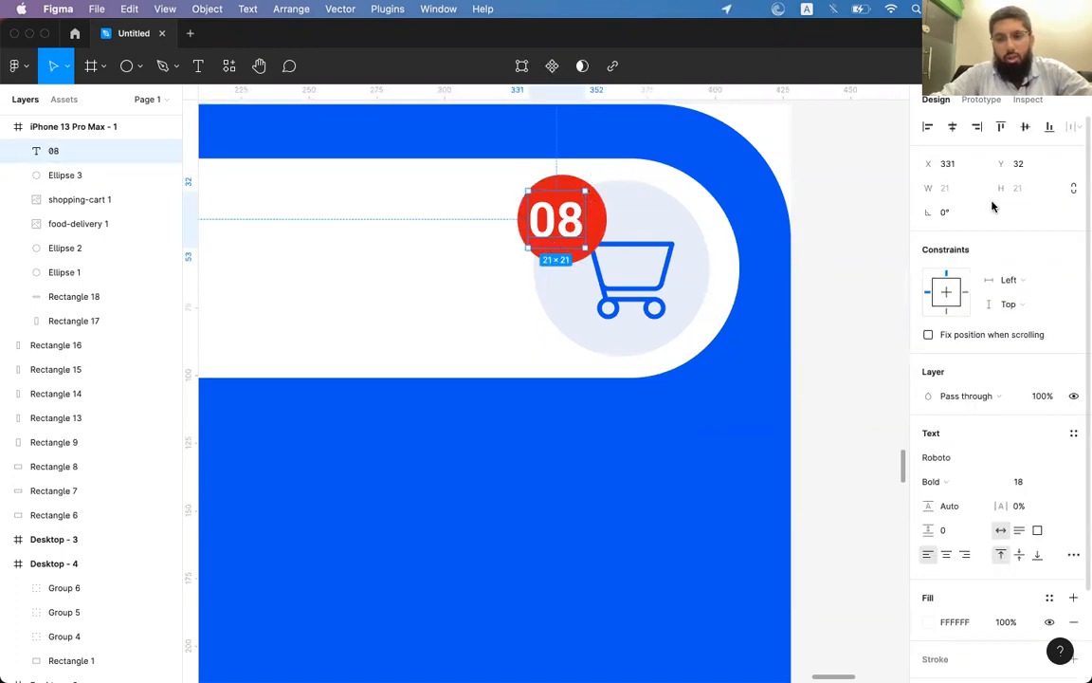
pyautogui.keyDown('shift'); pyautogui.click(527, 227); pyautogui.keyUp('shift')
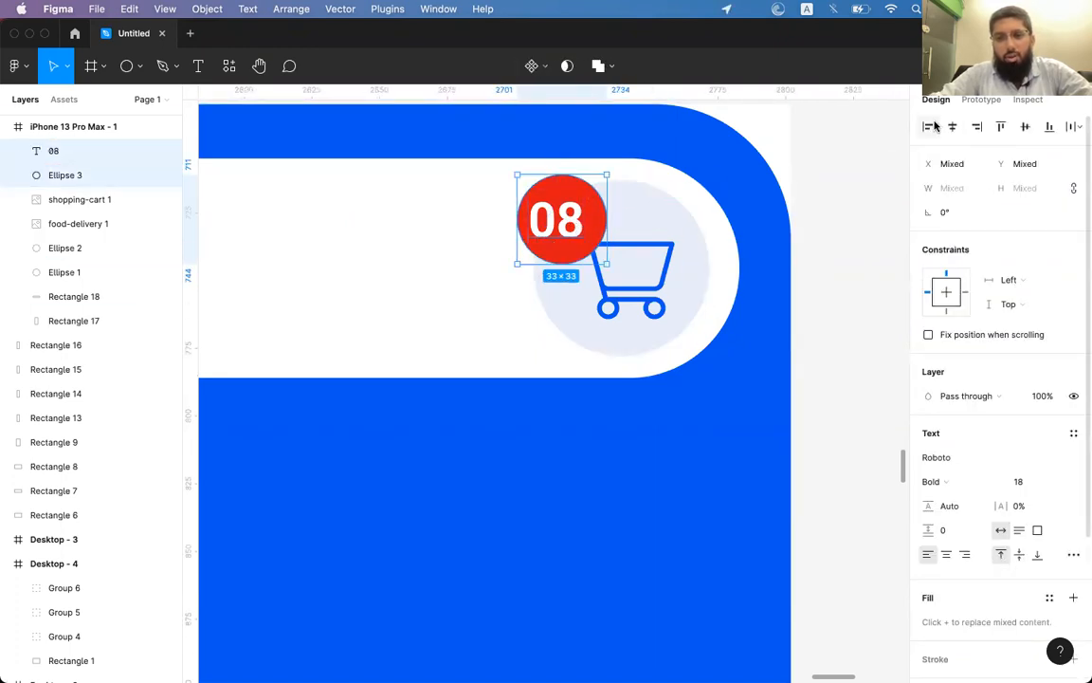
pyautogui.click(946, 554)
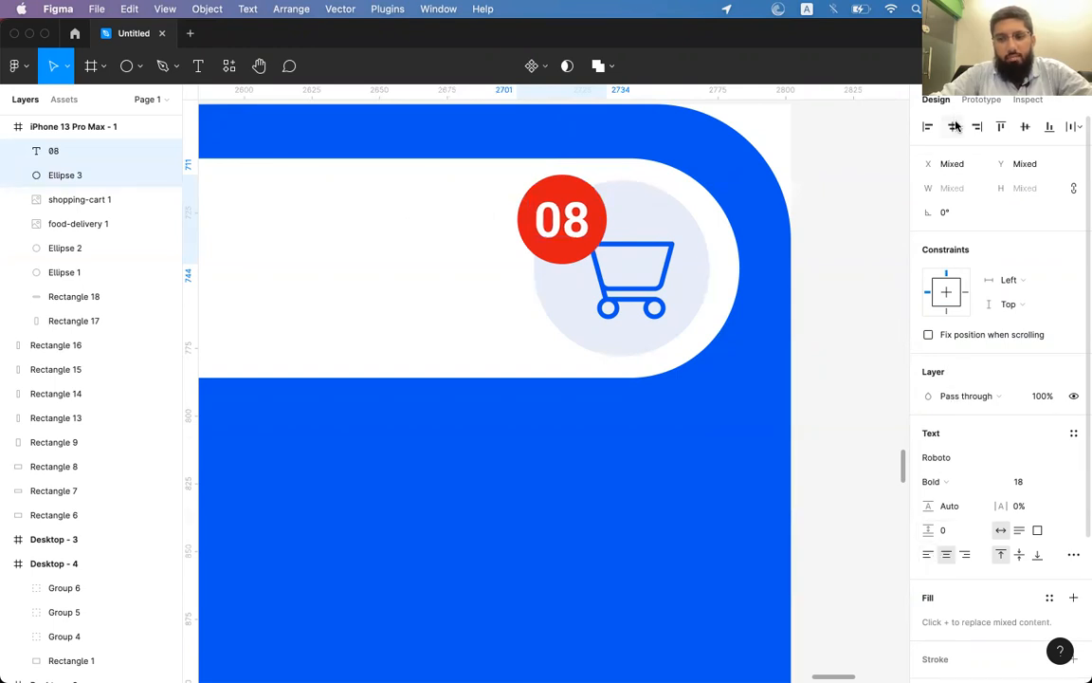
pyautogui.click(841, 263)
pyautogui.click(569, 232)
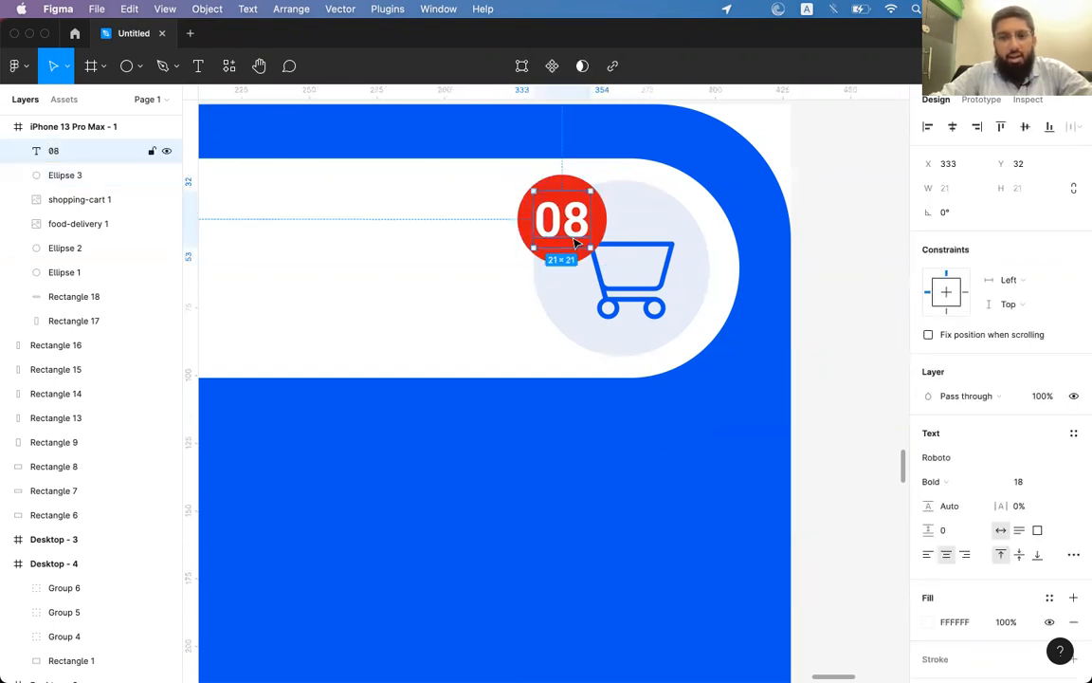
# Replace the badge text with "88".
pyautogui.doubleClick(563, 232)
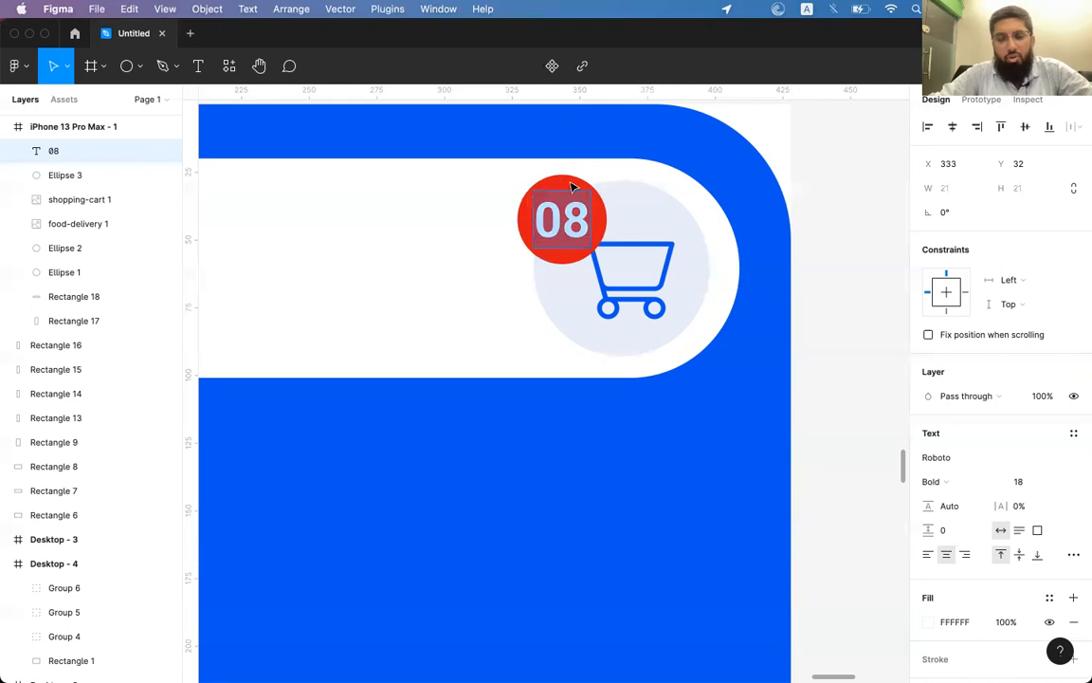
pyautogui.write('88')
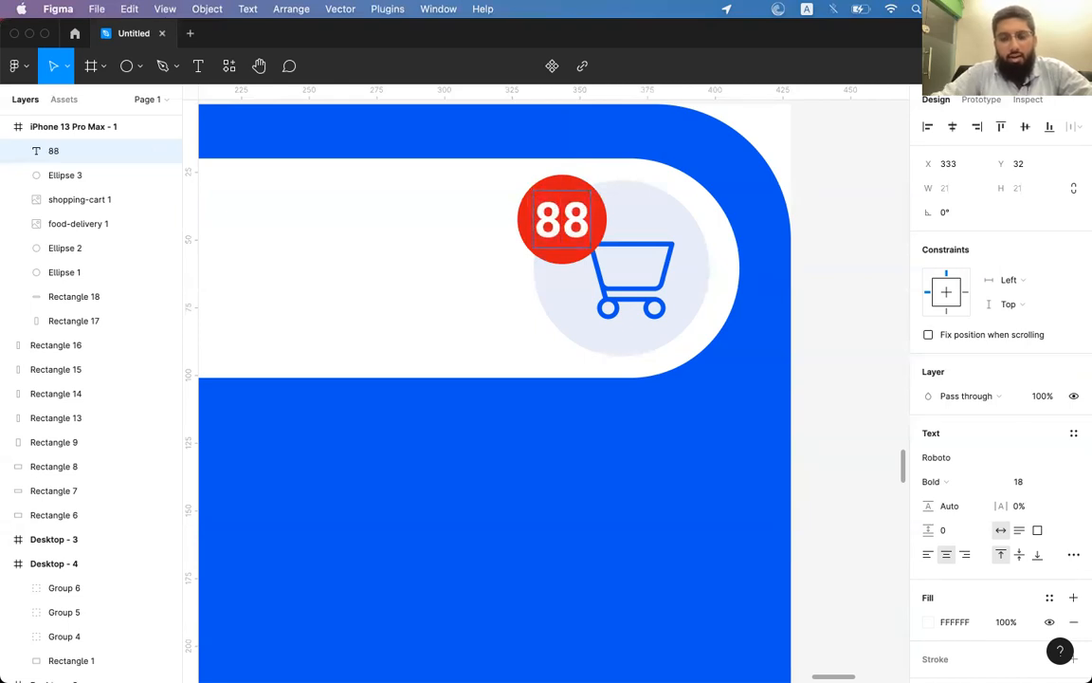
pyautogui.press('Escape')
# Enlarge the "88" badge label to font size 24 and nudge it to X 329, Y 29 within the red circle.
pyautogui.press('super+shift+period')
pyautogui.press('super+shift+period')
pyautogui.press('super+shift+period')
pyautogui.press('super+shift+period')
pyautogui.press('super+shift+period')
pyautogui.press('super+shift+period')
pyautogui.press('super+shift+period')
pyautogui.press('super+shift+period')
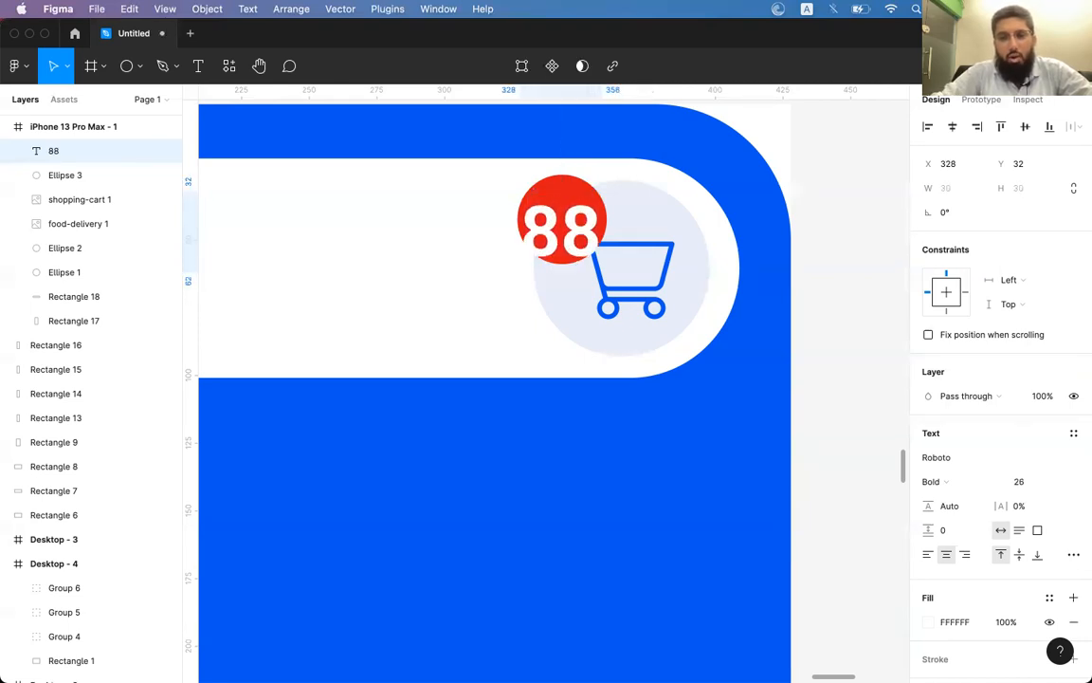
pyautogui.press('super+shift+comma')
pyautogui.press('super+shift+comma')
pyautogui.press('Up')
pyautogui.press('Up')
pyautogui.press('Up')
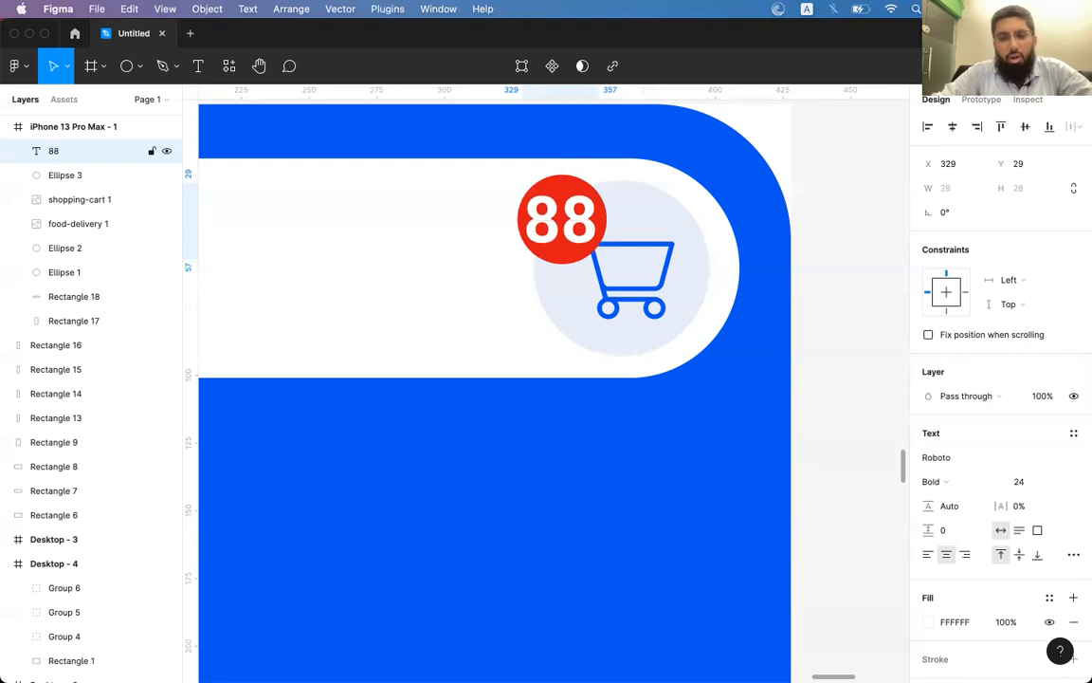
pyautogui.press('Down')
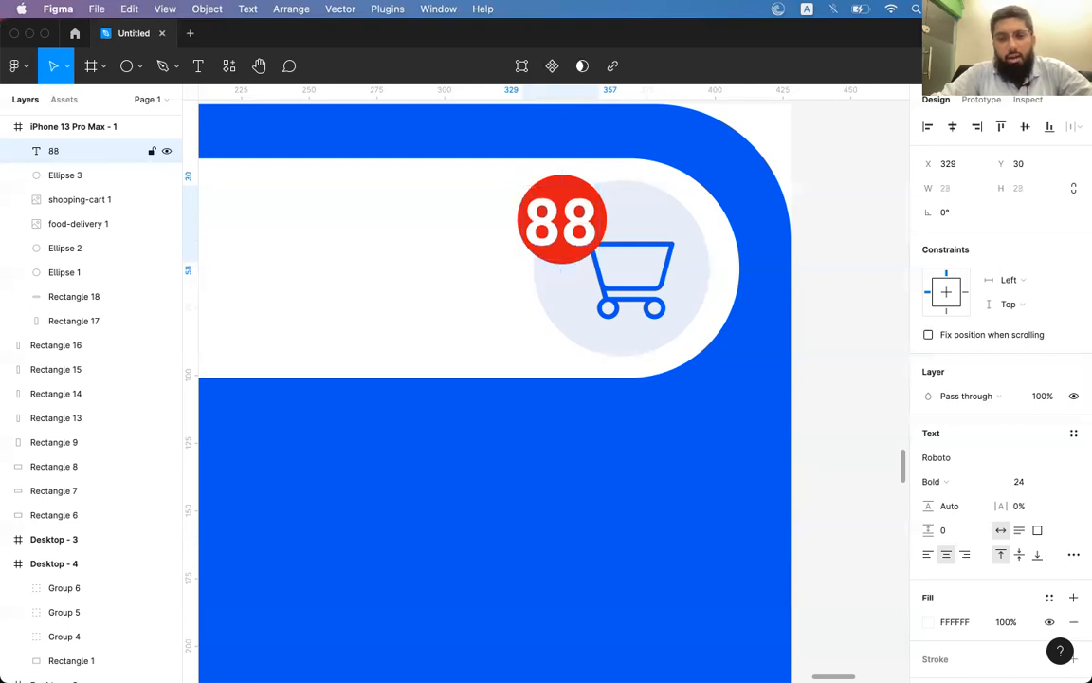
pyautogui.press('Up')
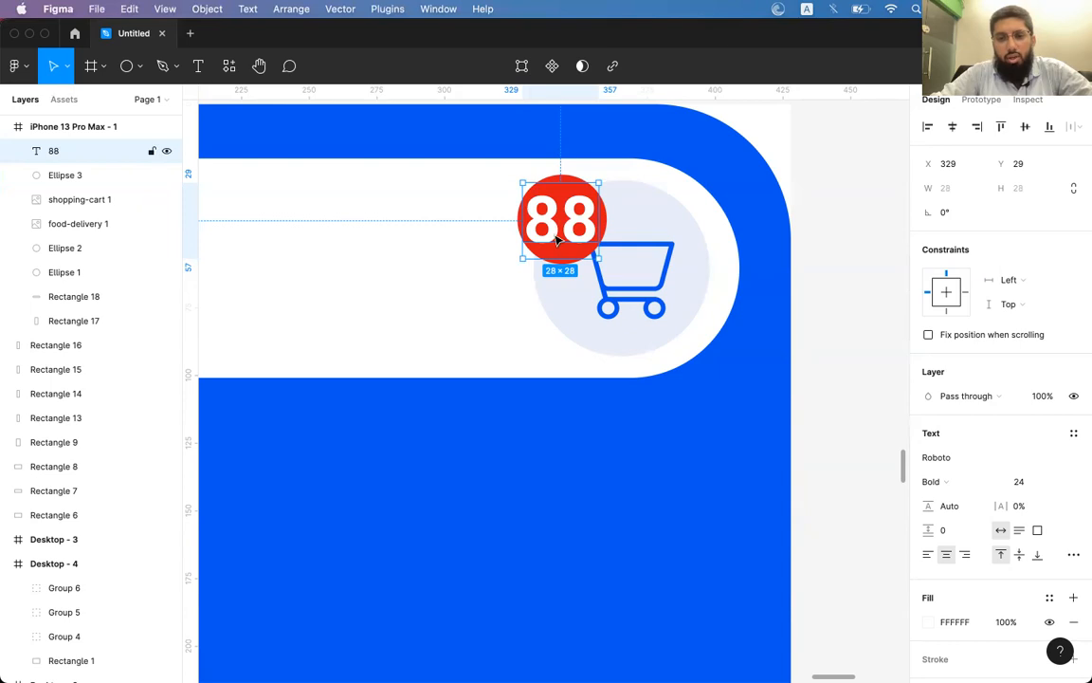
pyautogui.moveTo(598, 232); pyautogui.dragTo(542, 243)
pyautogui.press('super+z')
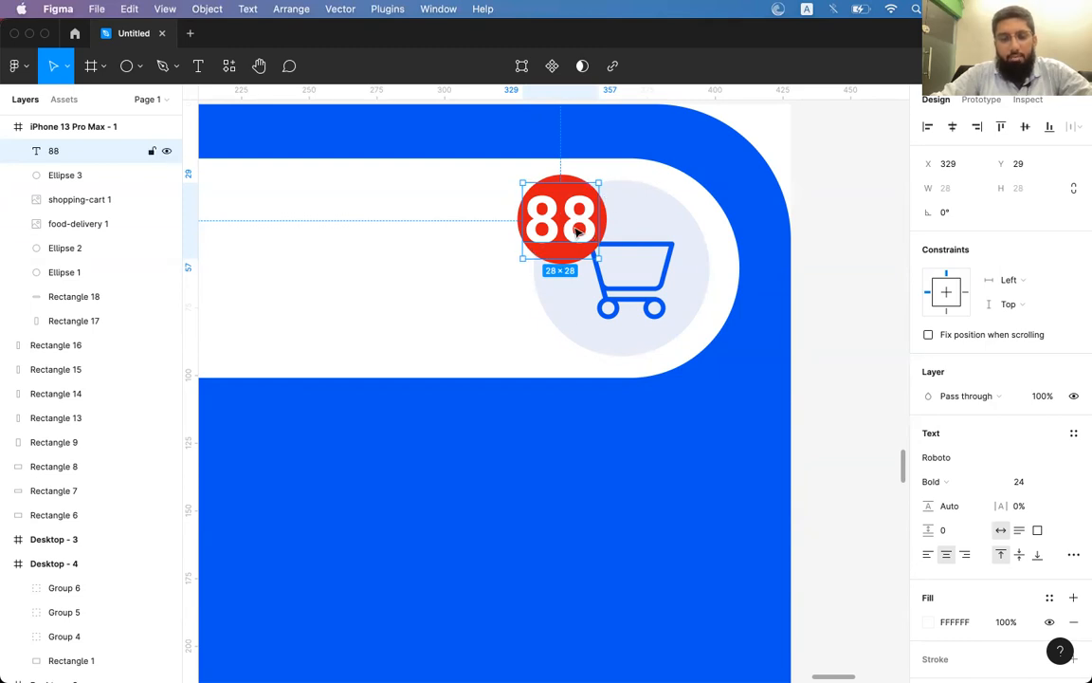
# Reduce the "88" badge label's font size to 17.
pyautogui.press('super+shift+comma')
pyautogui.press('super+shift+comma')
pyautogui.press('super+shift+comma')
pyautogui.press('super+shift+comma')
pyautogui.press('super+shift+comma')
pyautogui.press('super+shift+comma')
pyautogui.press('super+shift+comma')
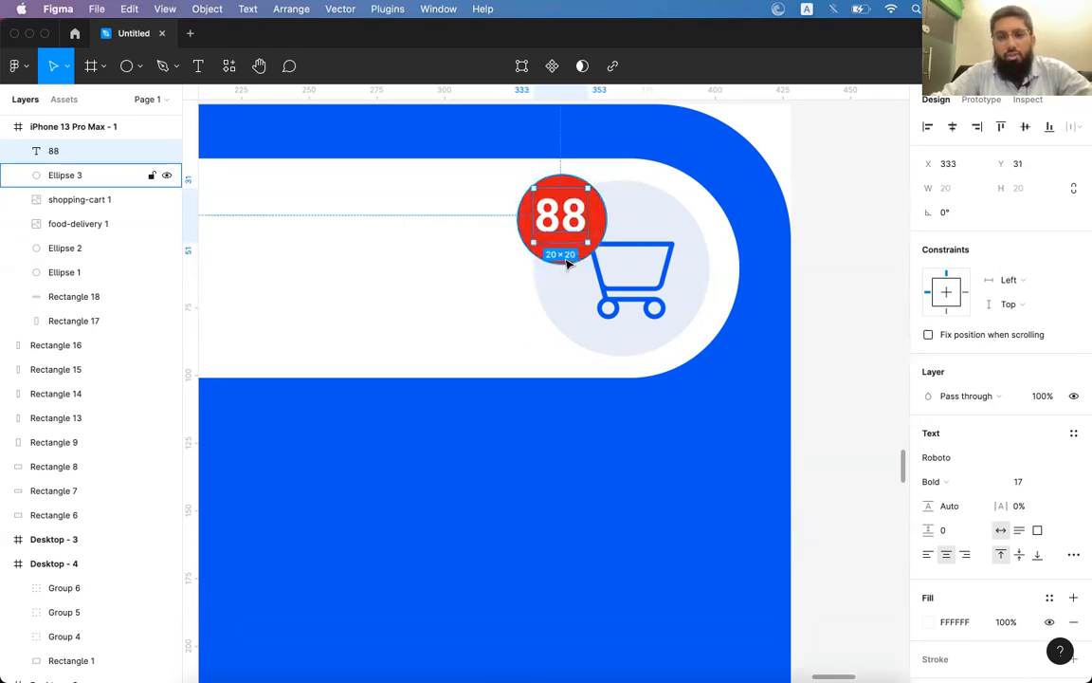
# Center the "88" label on the red badge circle and nudge it to X 333.
pyautogui.keyDown('shift'); pyautogui.click(64, 174); pyautogui.keyUp('shift')
pyautogui.click(953, 128)
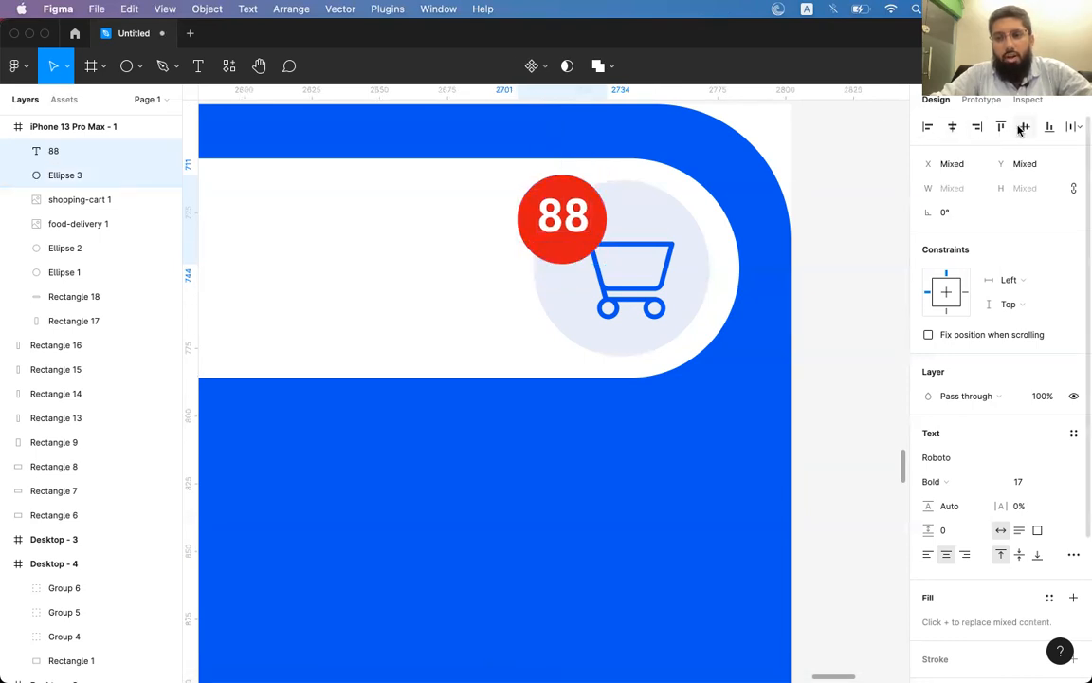
pyautogui.click(895, 256)
pyautogui.click(563, 225)
pyautogui.press('Left')
pyautogui.press('Left')
pyautogui.press('Right')
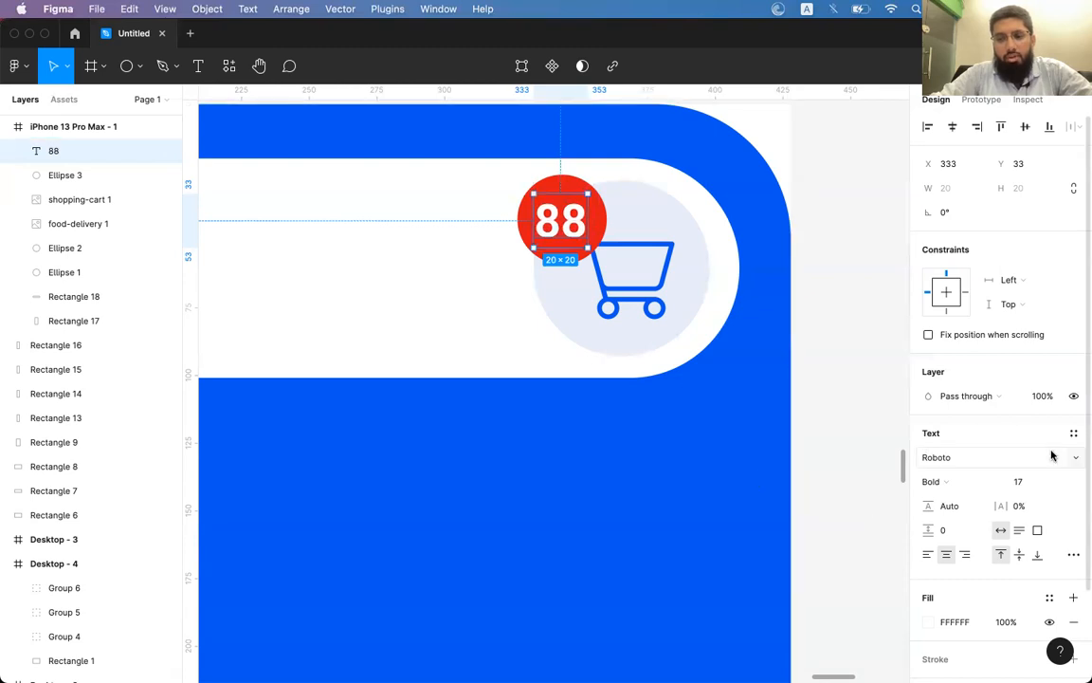
# Set the badge label's horizontal constraint to Center and replace its text with "5".
pyautogui.click(952, 293)
pyautogui.doubleClick(561, 220)
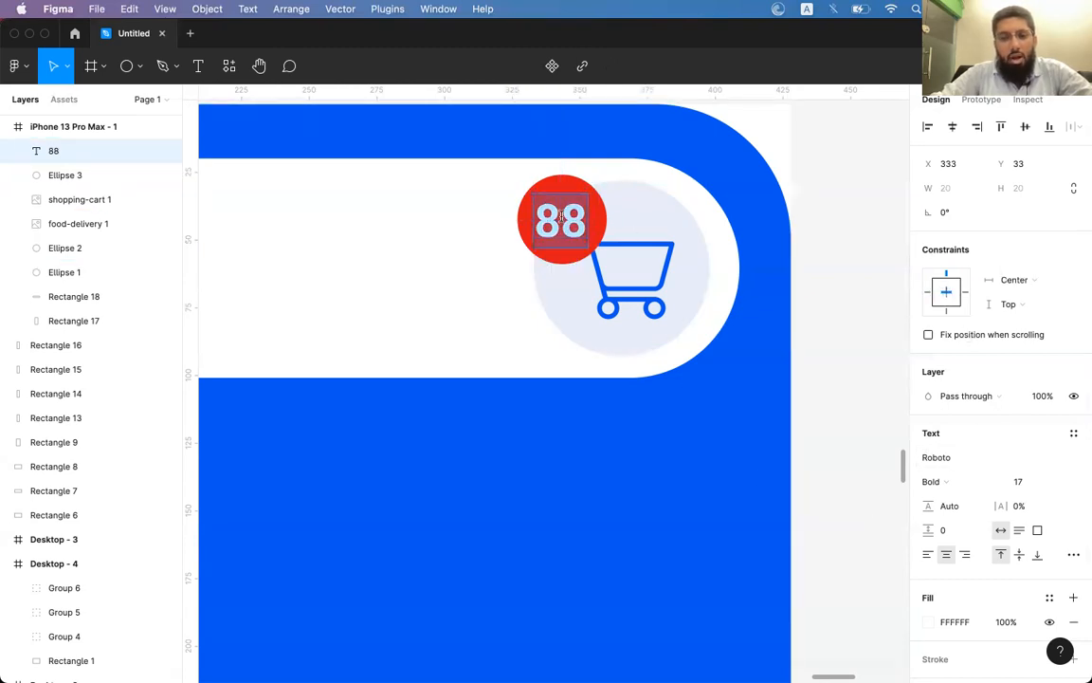
pyautogui.write('5')
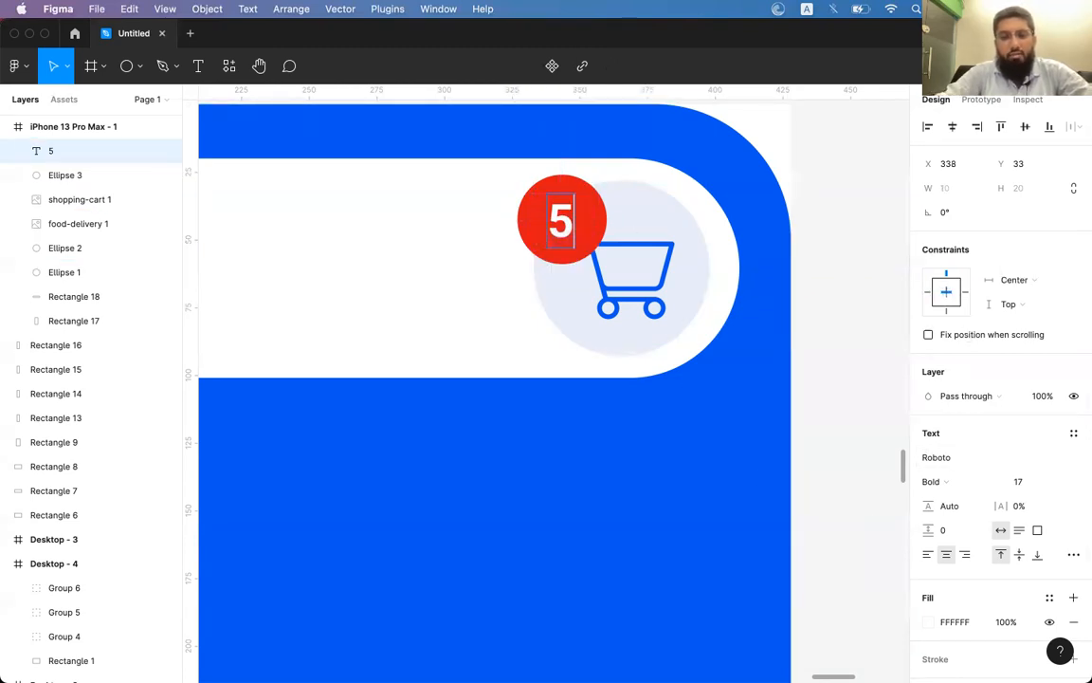
pyautogui.press('Escape')
# Nudge the "5" label to X 337, Y 32 within the red badge.
pyautogui.press('Left')
pyautogui.press('Up')
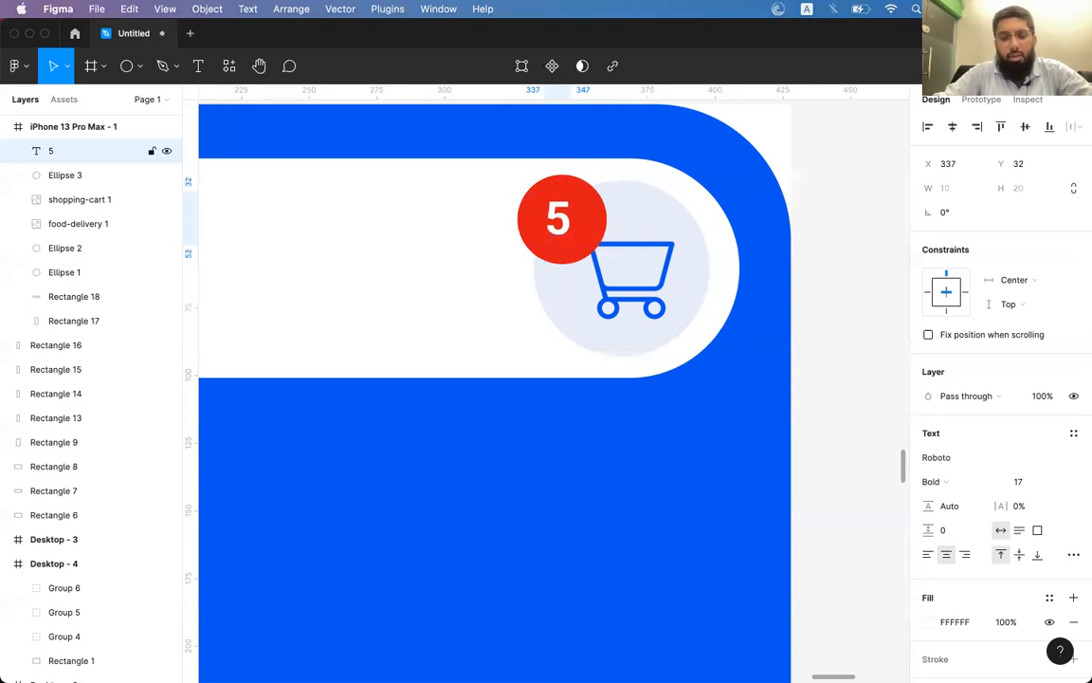
pyautogui.press('super+0')
pyautogui.scroll(-1, 571, 358)
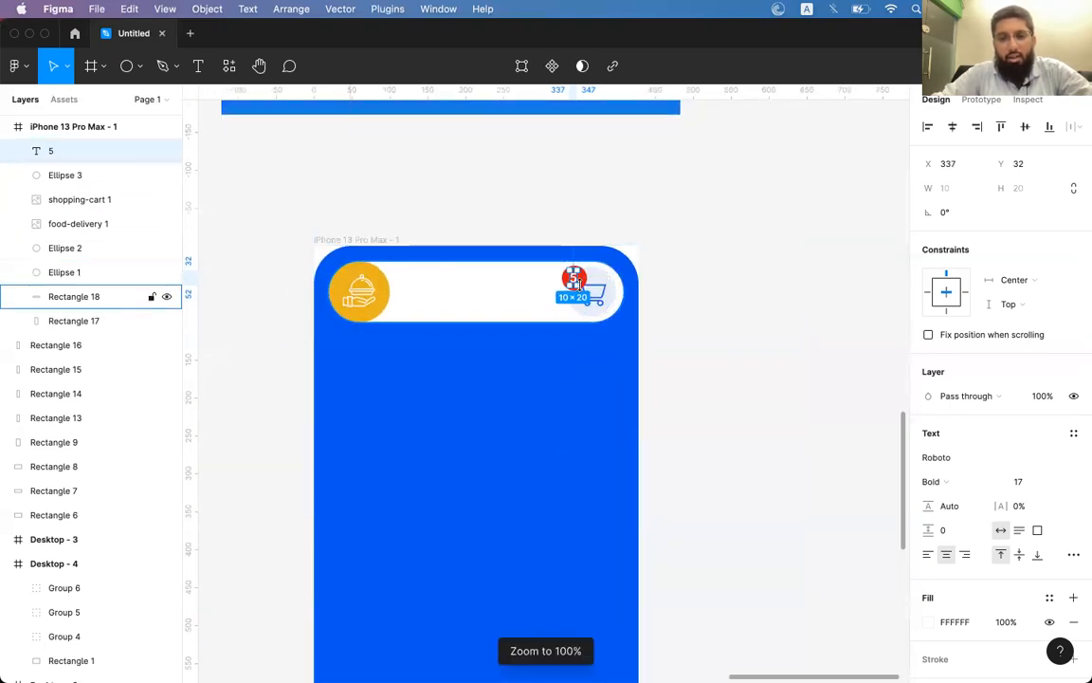
pyautogui.click(754, 301)
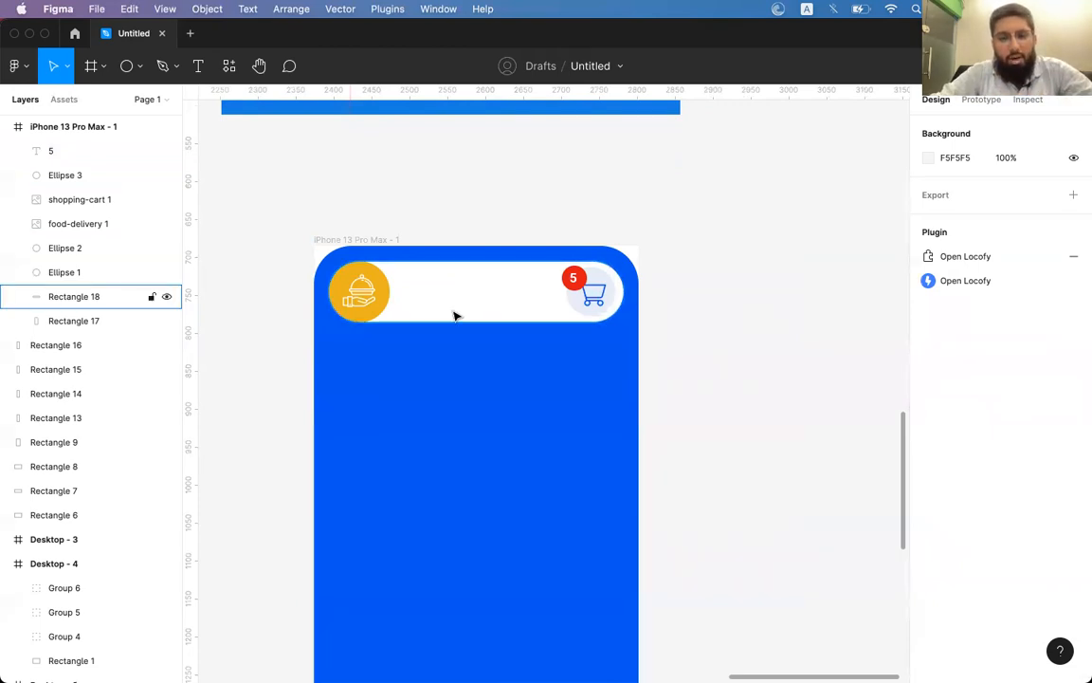
# Add the text "Home" in the middle of the white top bar.
pyautogui.click(507, 295)
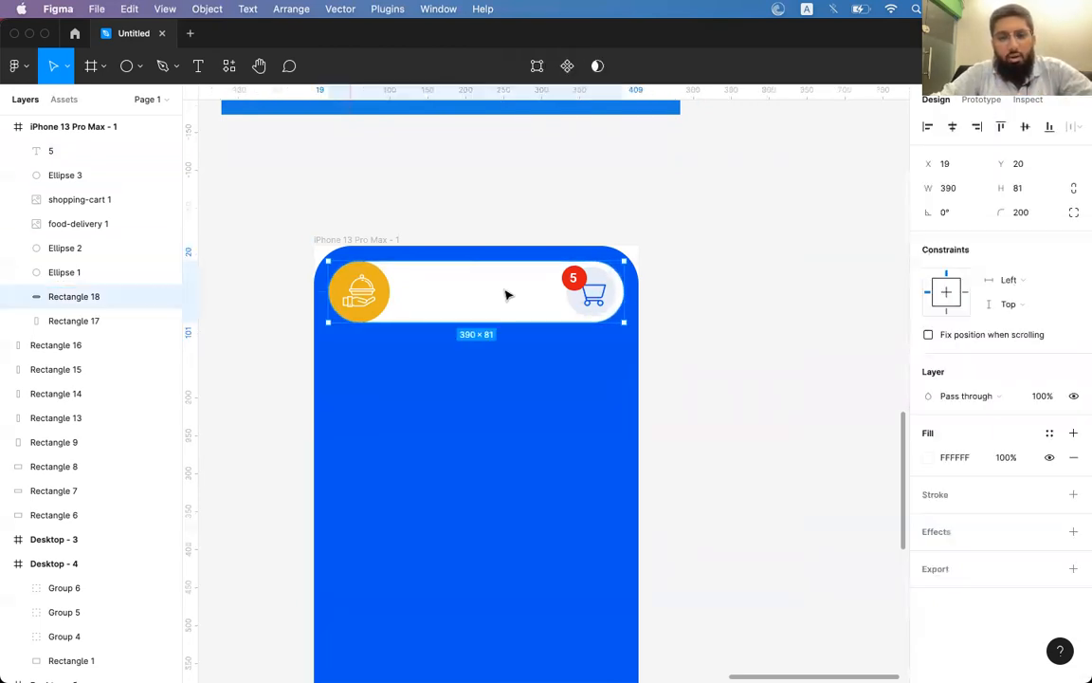
pyautogui.click(197, 64)
pyautogui.click(475, 291)
pyautogui.write('Home')
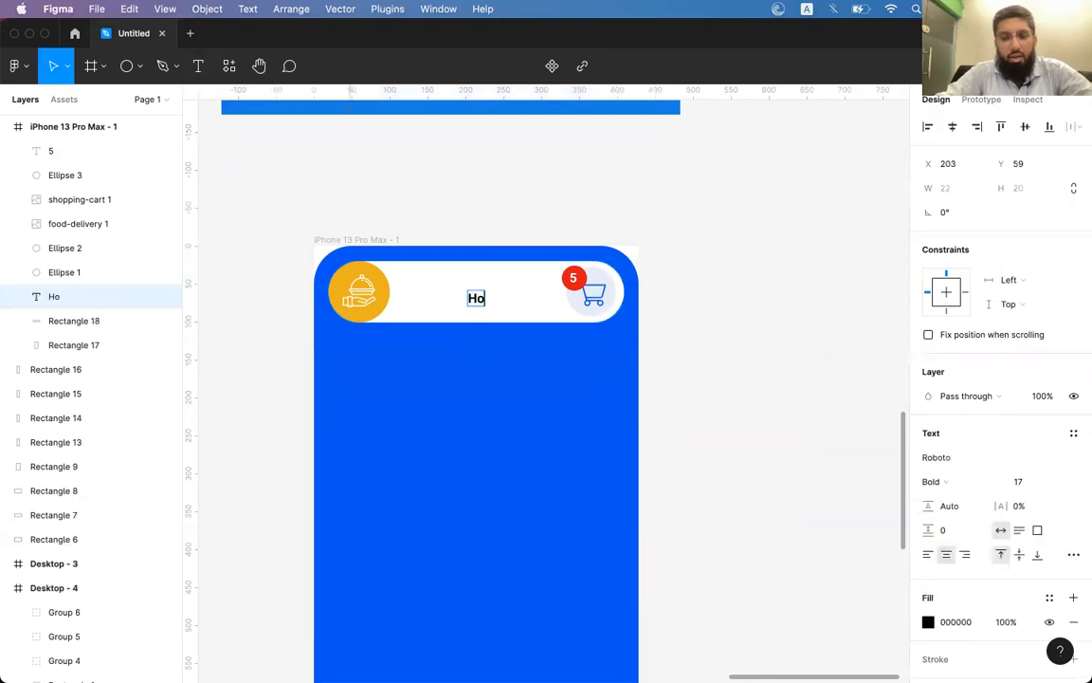
pyautogui.press('Escape')
# Increase the "Home" text's font size to 23 and center it on the white bar, placing it at X 183, Y 50.
pyautogui.press('super+shift+period')
pyautogui.press('super+shift+period')
pyautogui.press('super+shift+period')
pyautogui.press('super+shift+period')
pyautogui.press('super+shift+period')
pyautogui.hotkey('shift', 'Up')
pyautogui.keyDown('shift'); pyautogui.click(529, 279); pyautogui.keyUp('shift')
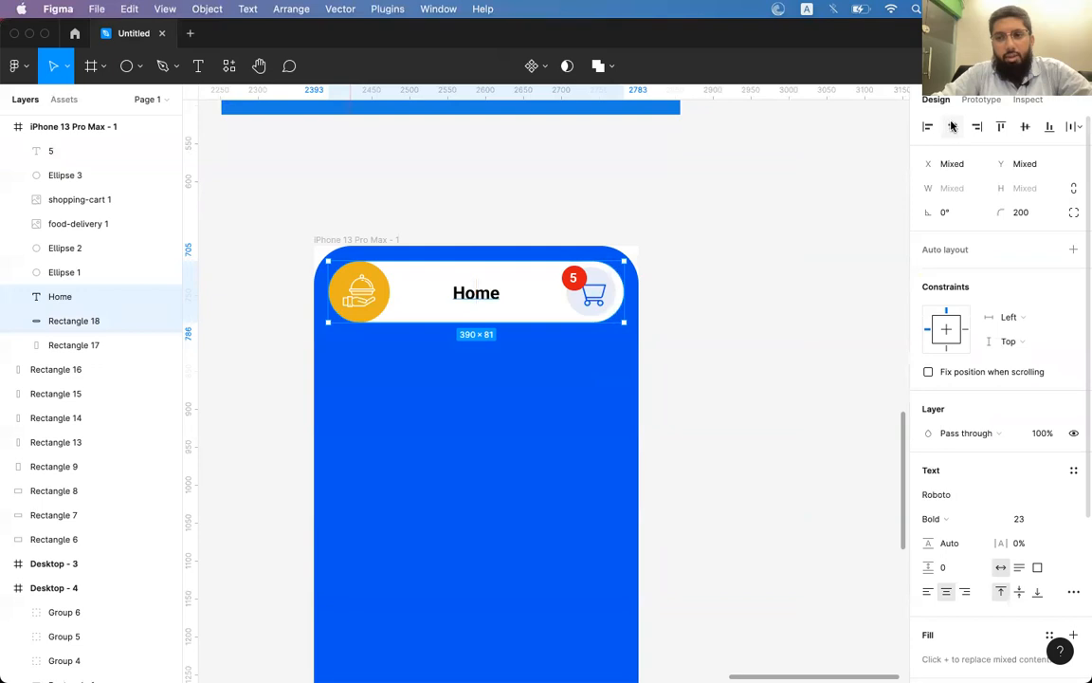
pyautogui.click(1025, 126)
pyautogui.click(481, 301)
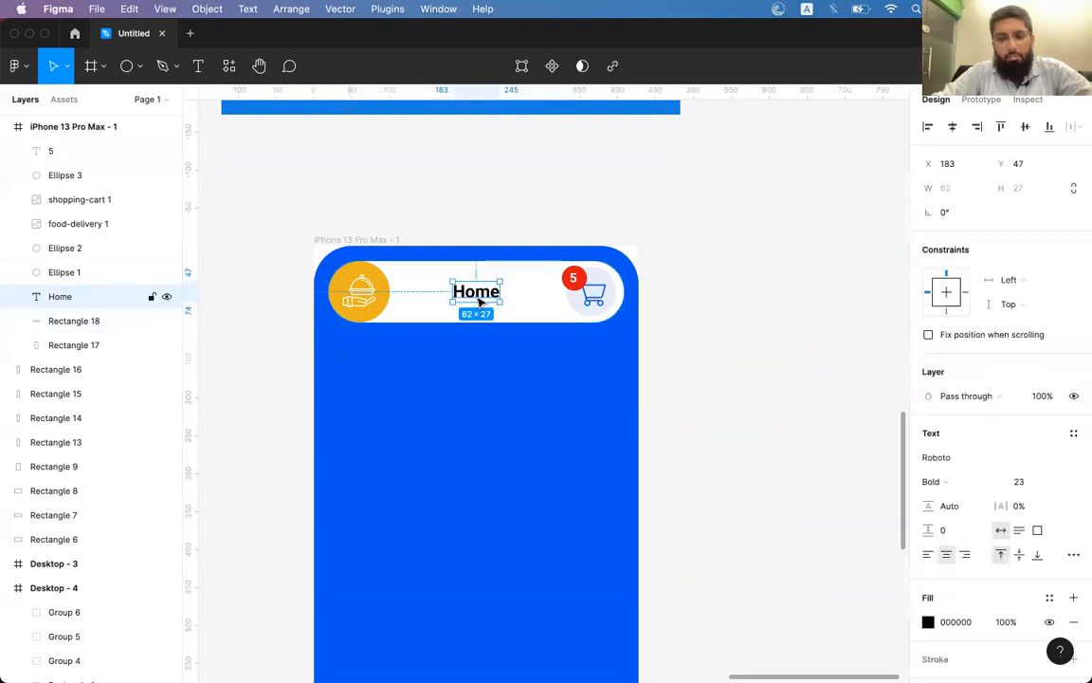
pyautogui.moveTo(481, 302); pyautogui.dragTo(481, 303)
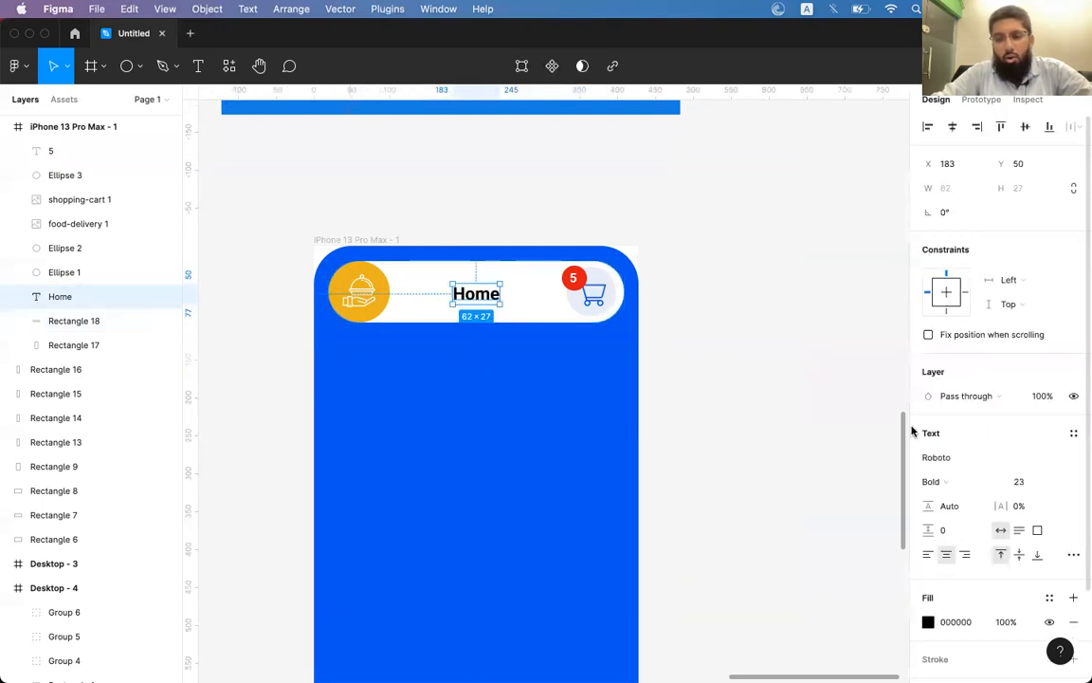
# Reduce the "Home" text's font size to 18 and nudge it up to Y 49.
pyautogui.press('super+shift+comma')
pyautogui.press('super+shift+comma')
pyautogui.press('super+shift+comma')
pyautogui.press('super+shift+comma')
pyautogui.press('super+shift+comma')
pyautogui.press('Up')
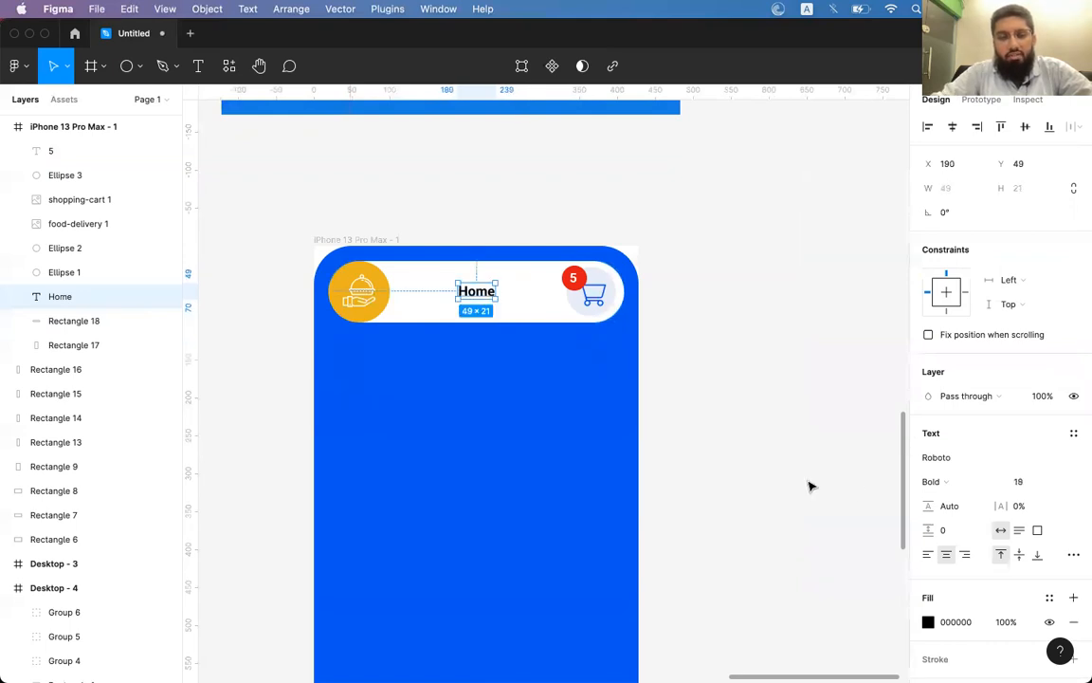
# Group the food-delivery icon with its yellow circle.
pyautogui.scroll(-2, 473, 292)
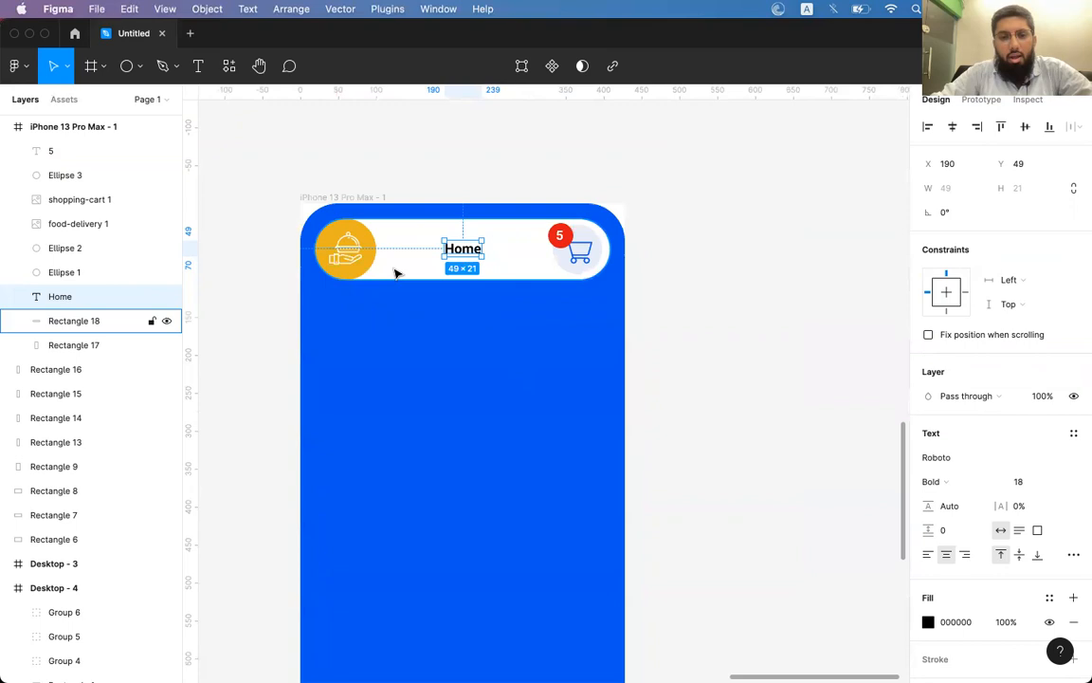
pyautogui.click(360, 259)
pyautogui.click(355, 260)
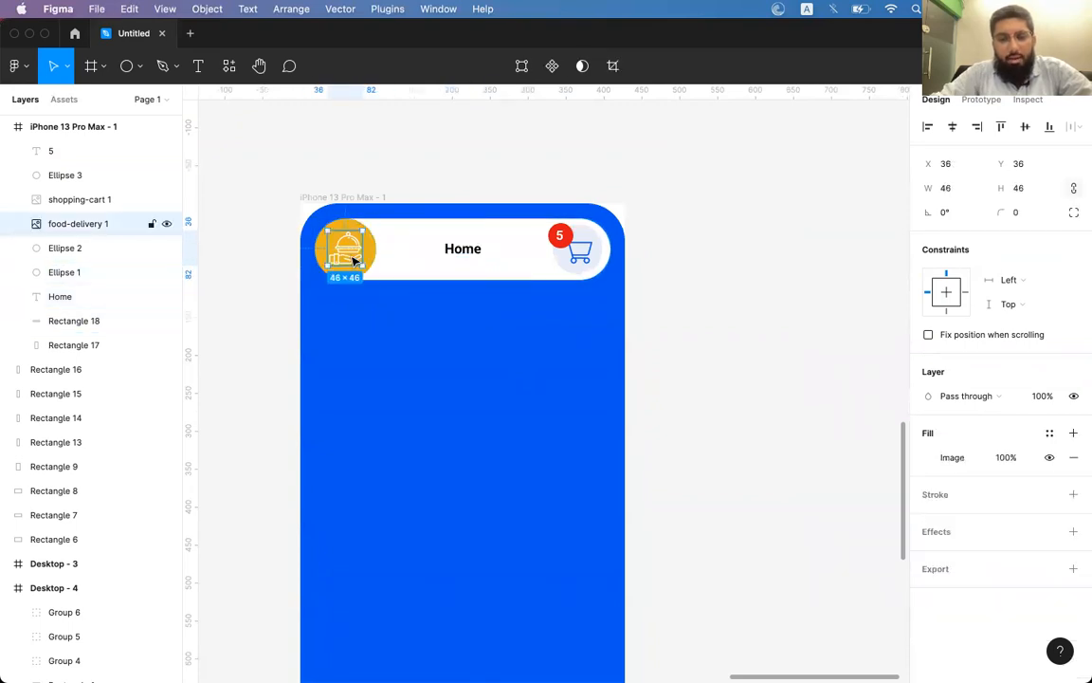
pyautogui.scroll(3, 354, 261)
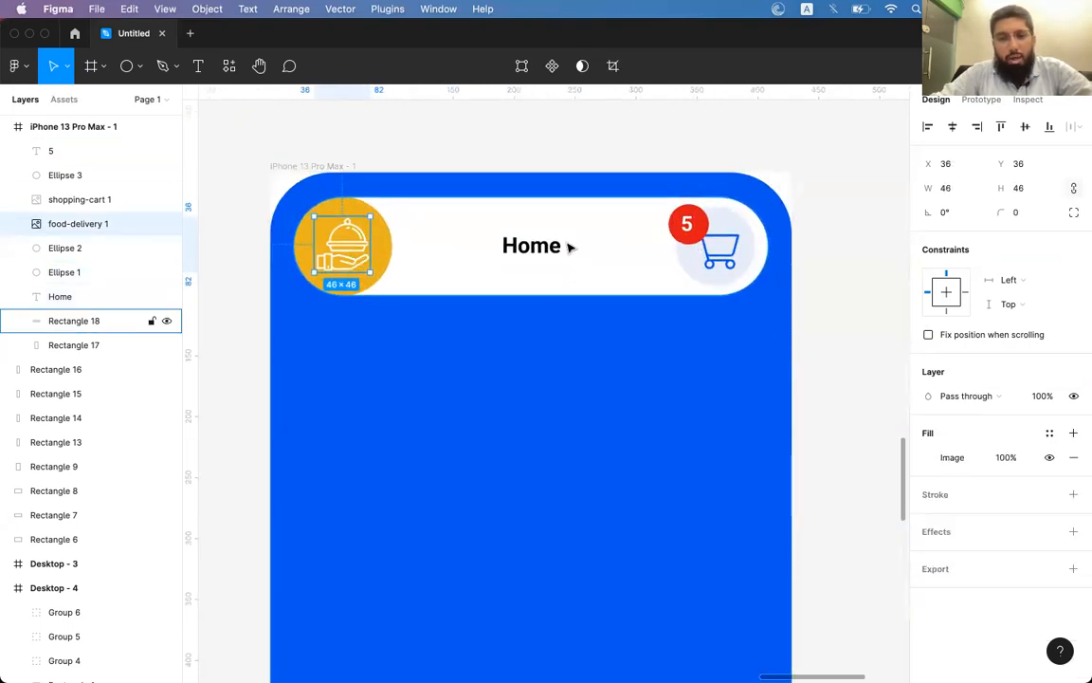
pyautogui.keyDown('shift'); pyautogui.click(299, 220); pyautogui.keyUp('shift')
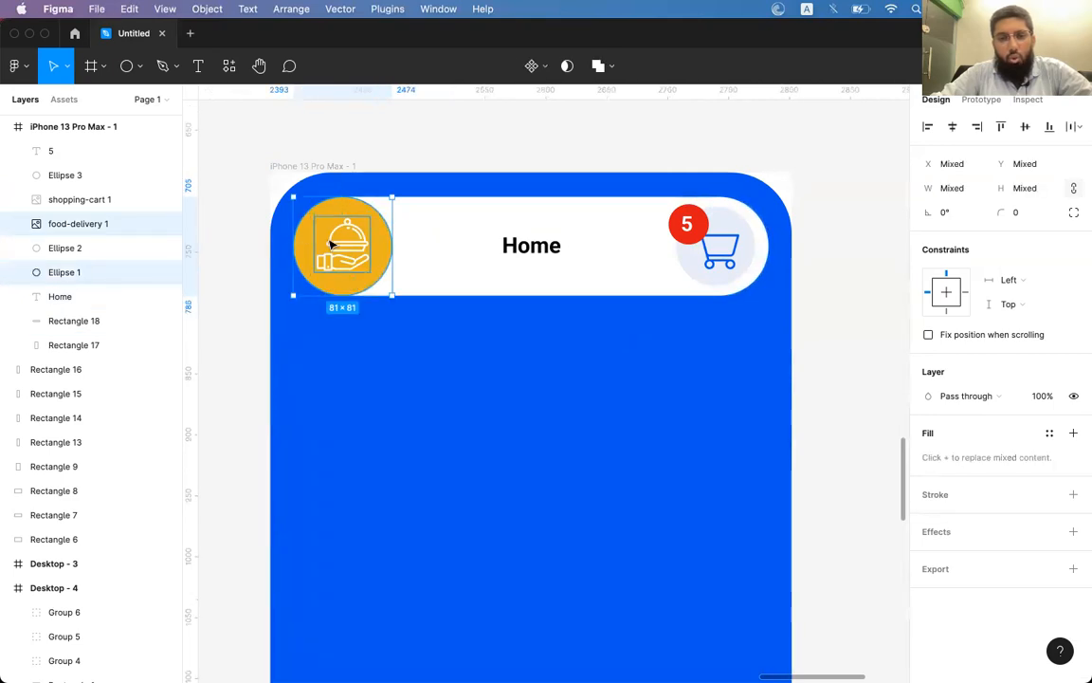
pyautogui.press('super+g')
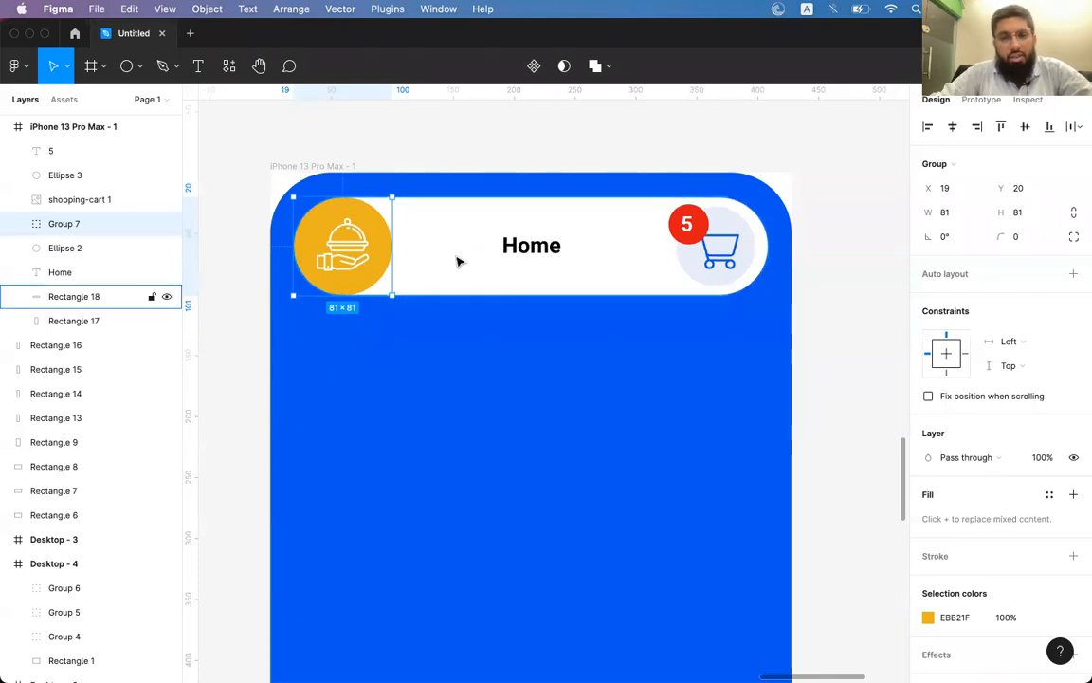
# Group the "5" label with its red badge circle.
pyautogui.click(505, 232)
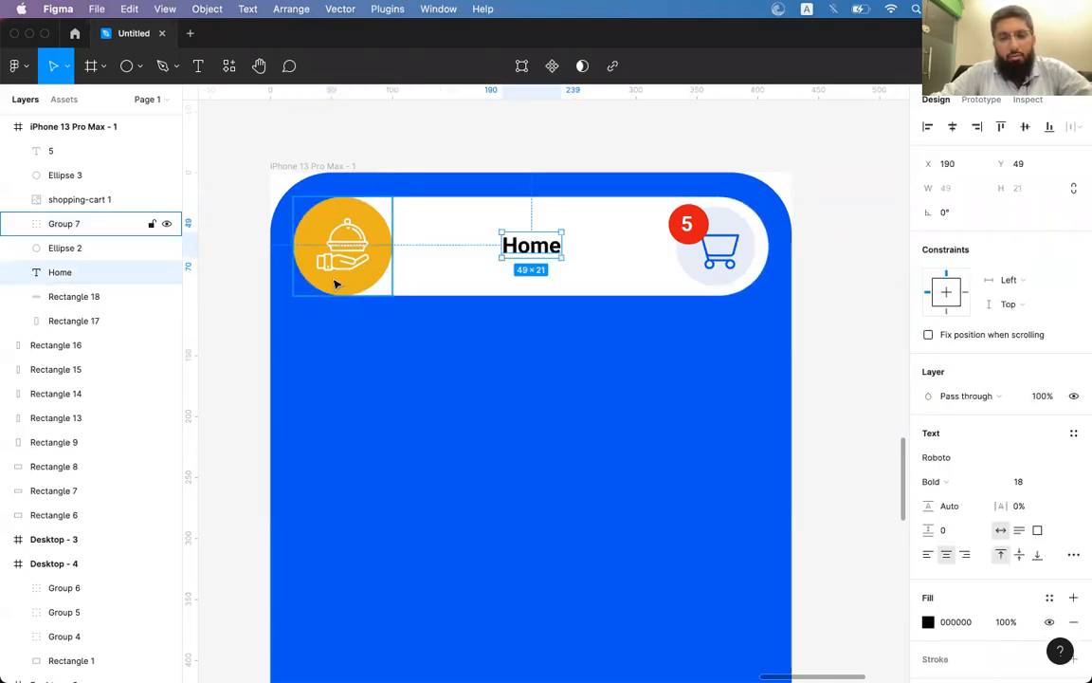
pyautogui.click(688, 224)
pyautogui.keyDown('shift'); pyautogui.click(702, 220); pyautogui.keyUp('shift')
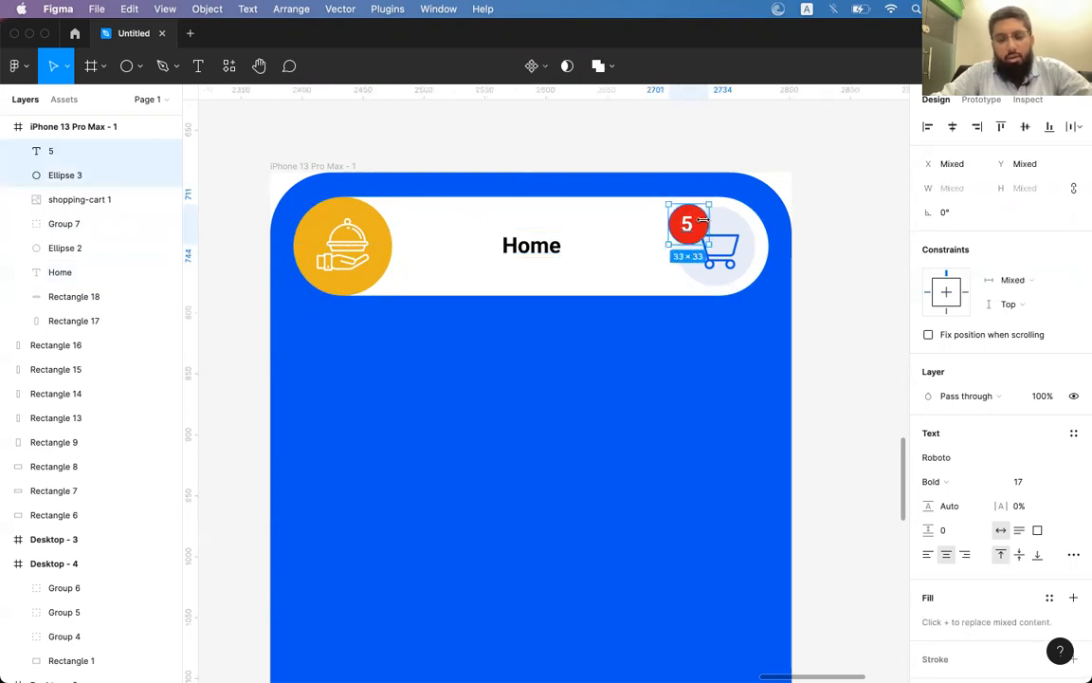
pyautogui.press('super+g')
# Group the shopping-cart icon with its pale circle.
pyautogui.click(723, 247)
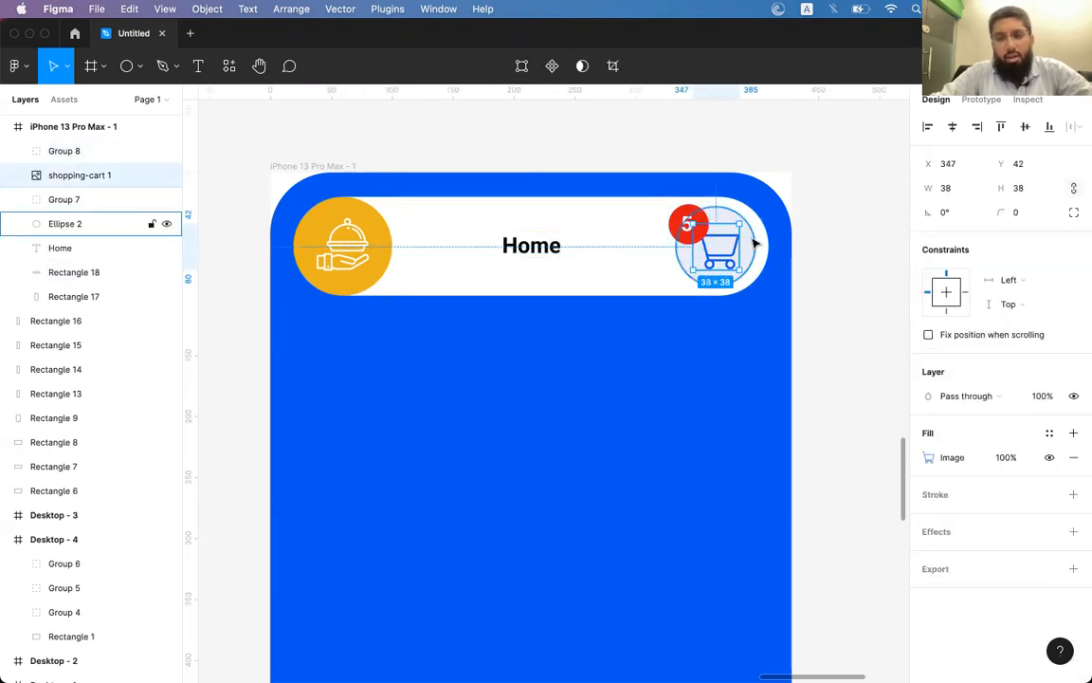
pyautogui.keyDown('shift'); pyautogui.click(753, 244); pyautogui.keyUp('shift')
pyautogui.press('super+g')
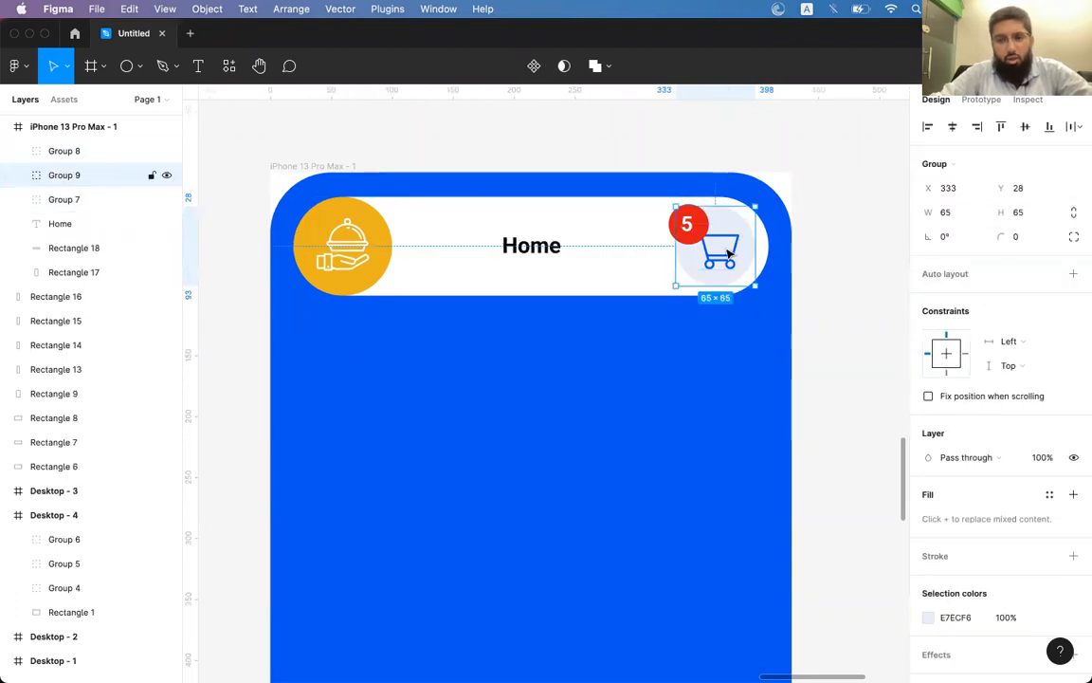
pyautogui.click(353, 254)
pyautogui.moveTo(359, 239)
pyautogui.mouseDown()
pyautogui.moveTo(499, 237)
pyautogui.moveTo(366, 242)
pyautogui.moveTo(446, 251)
pyautogui.moveTo(362, 238)
pyautogui.mouseUp()
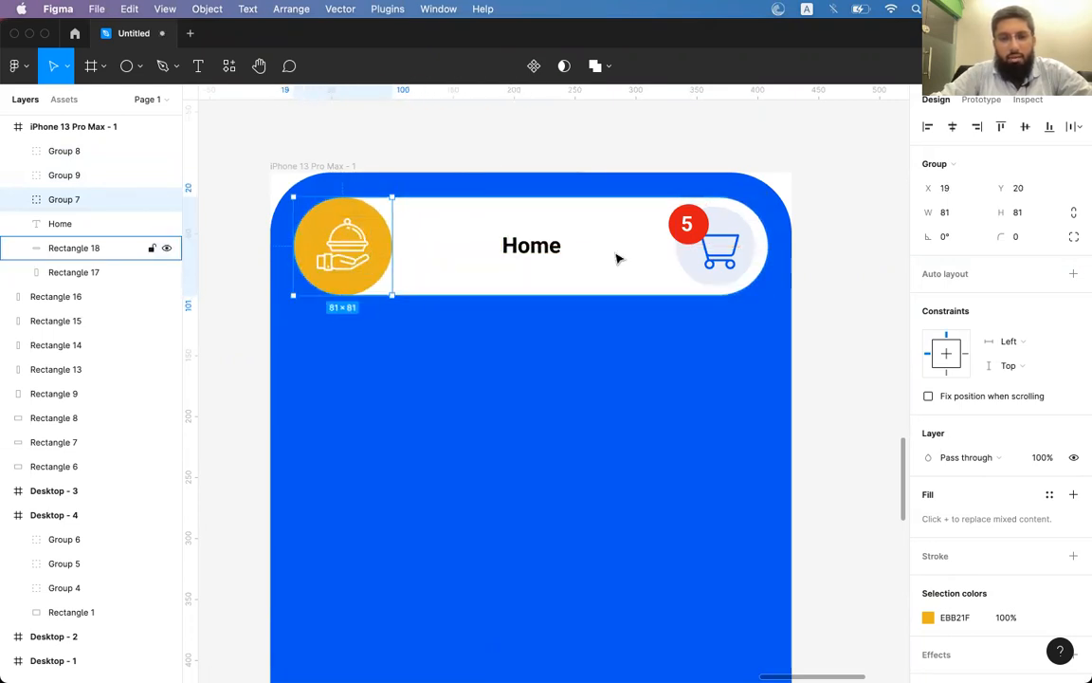
pyautogui.click(697, 233)
pyautogui.moveTo(697, 233); pyautogui.dragTo(622, 253)
pyautogui.click(723, 263)
pyautogui.press('super+z')
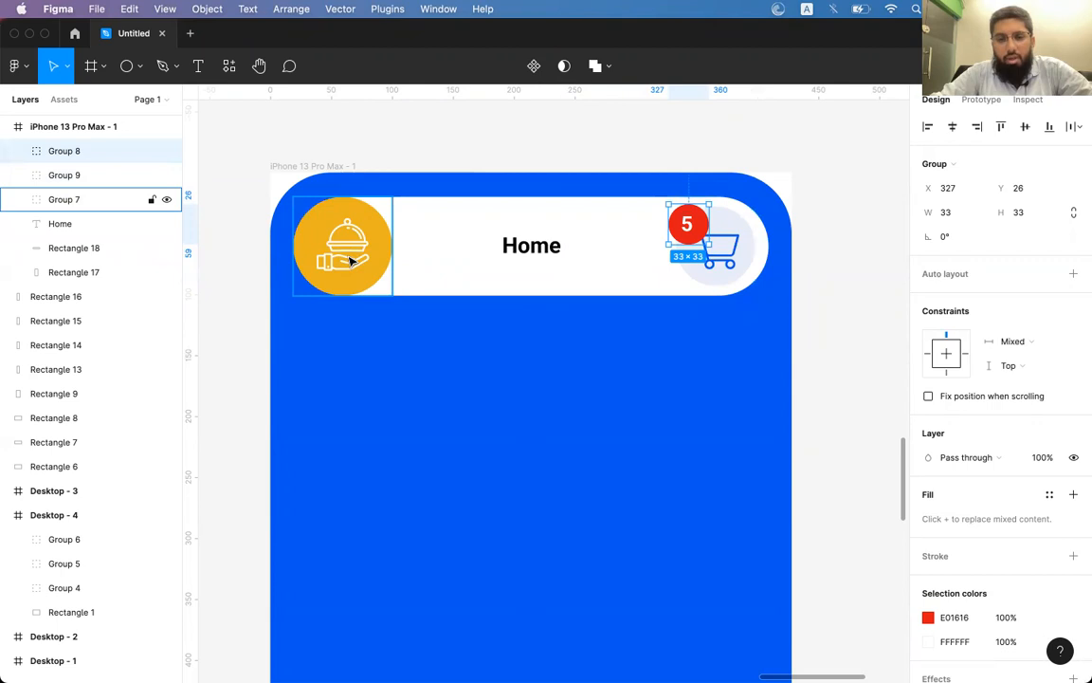
# Group the food-delivery icon, badge, cart icon, "Home" text and white bar into one header group.
pyautogui.click(349, 261)
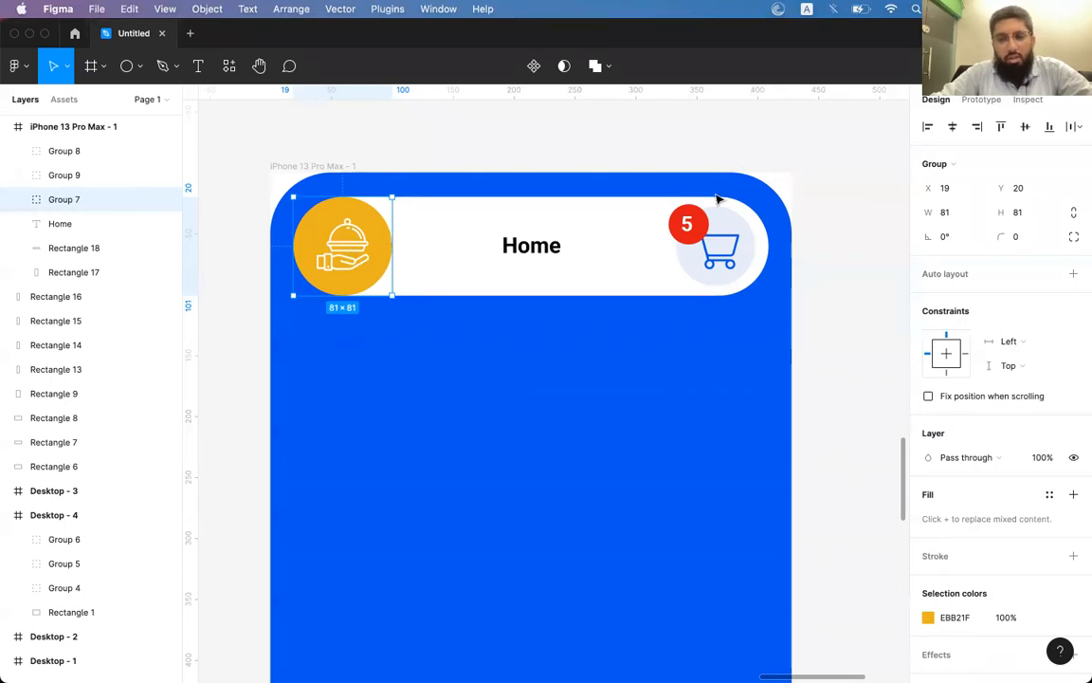
pyautogui.keyDown('shift'); pyautogui.click(701, 220); pyautogui.keyUp('shift')
pyautogui.keyDown('shift'); pyautogui.click(732, 243); pyautogui.keyUp('shift')
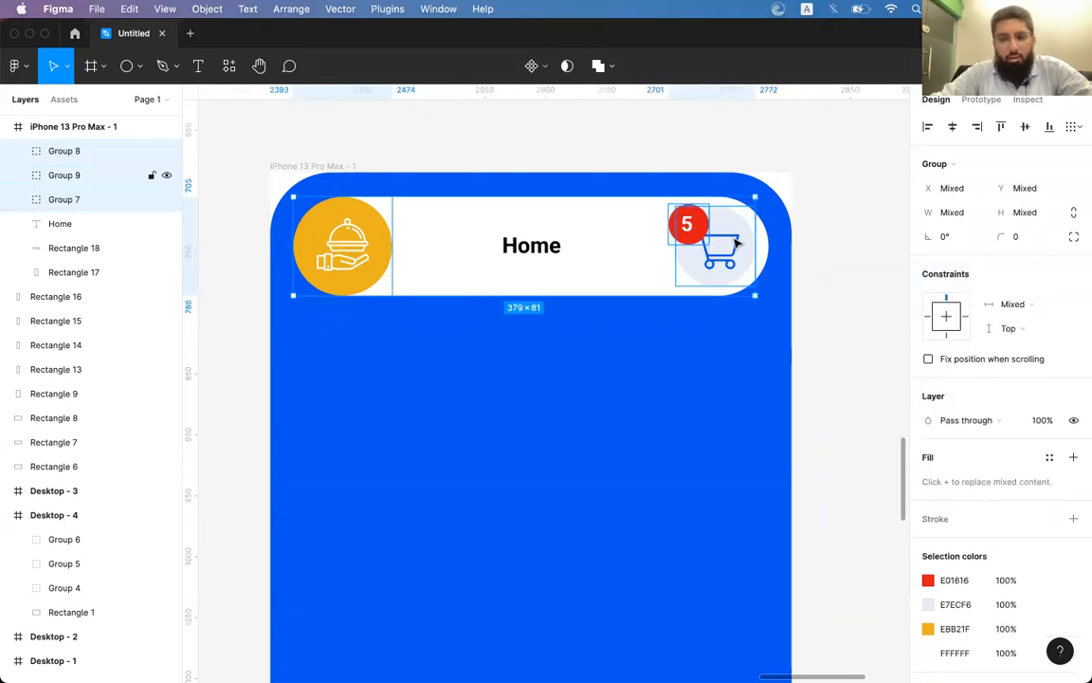
pyautogui.keyDown('shift'); pyautogui.click(532, 247); pyautogui.keyUp('shift')
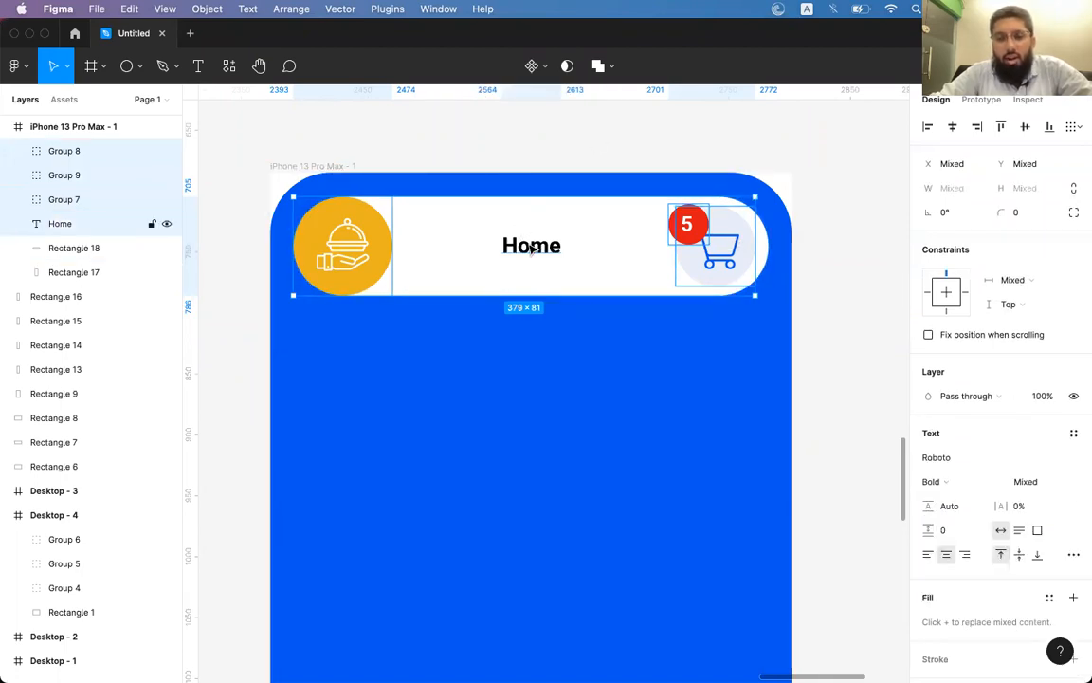
pyautogui.keyDown('shift'); pyautogui.click(627, 236); pyautogui.keyUp('shift')
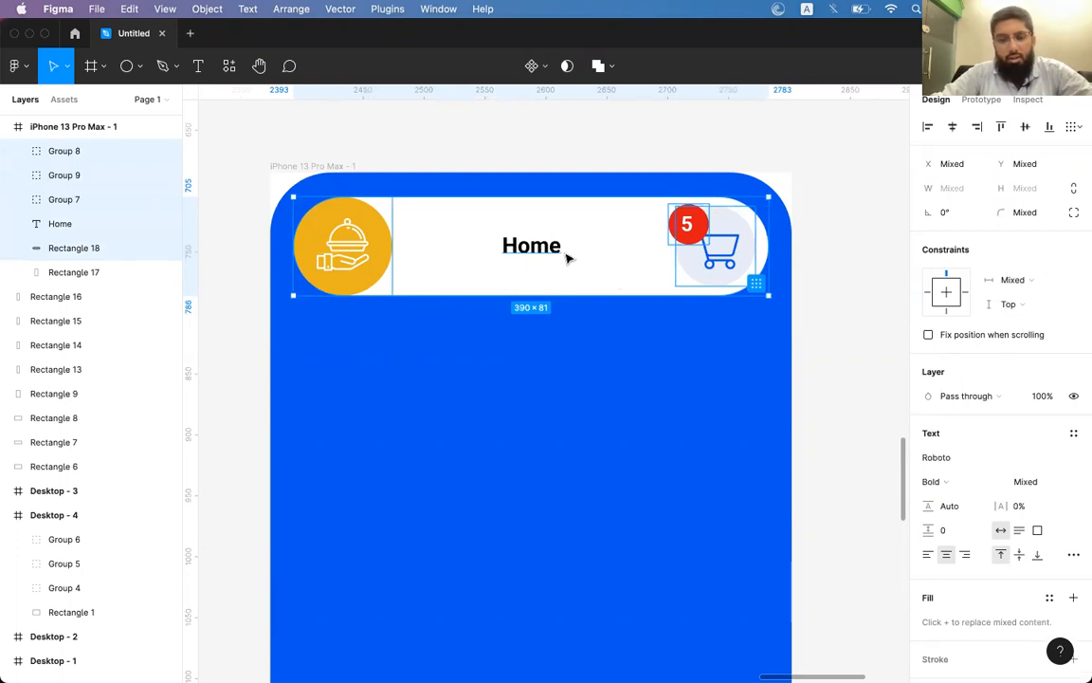
pyautogui.press('cmd+g')
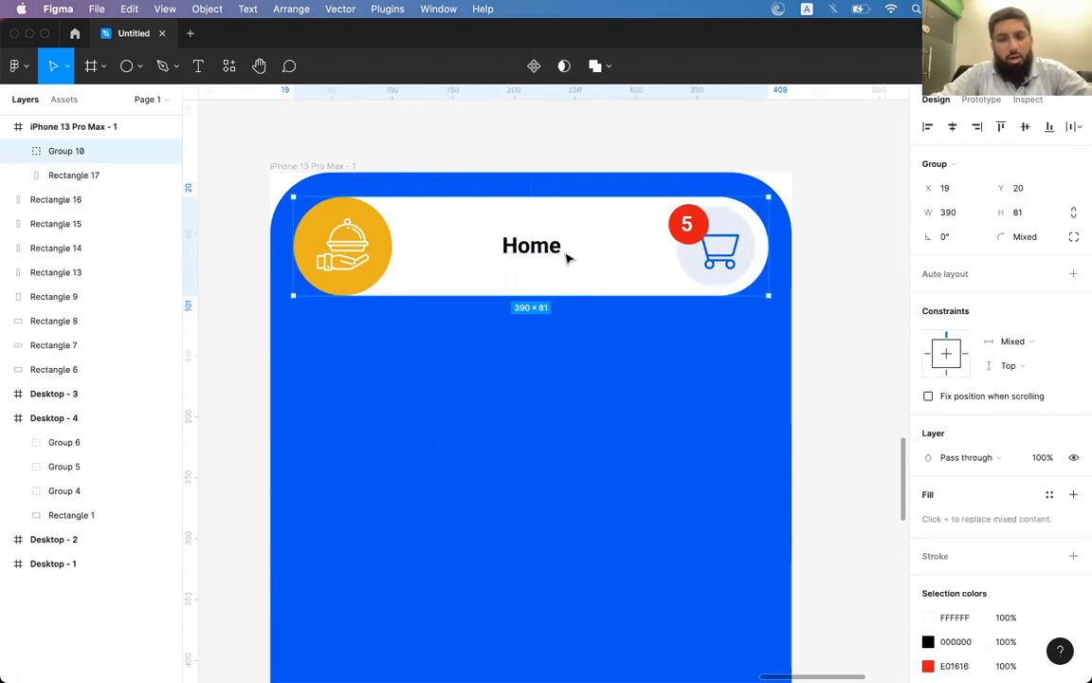
pyautogui.click(836, 237)
pyautogui.click(614, 269)
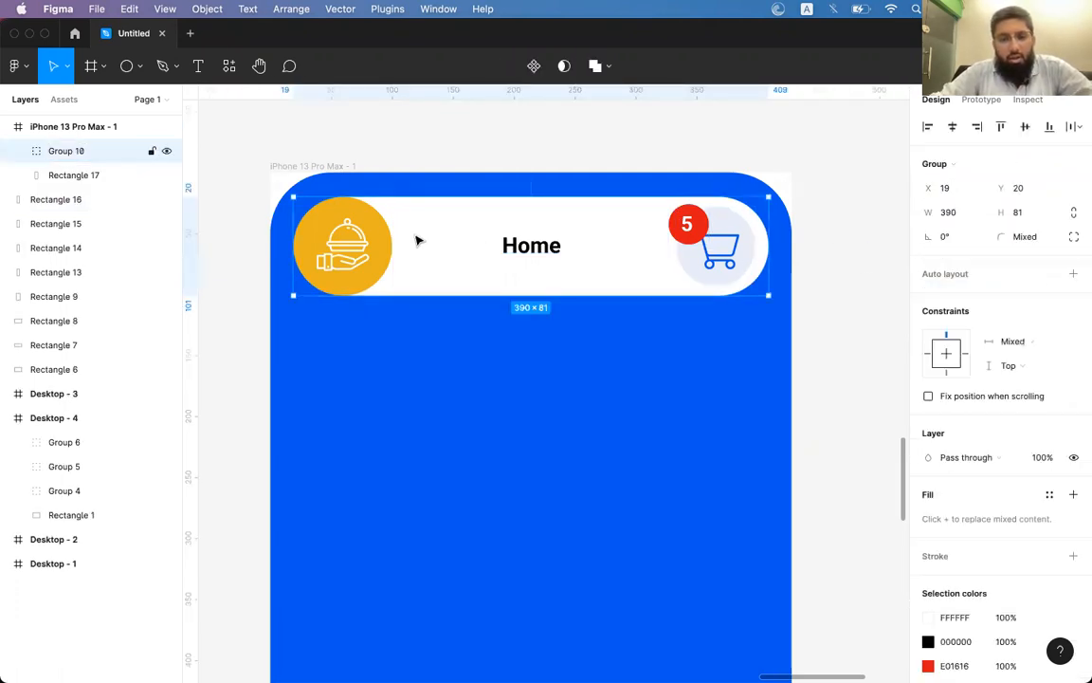
pyautogui.moveTo(585, 248)
pyautogui.mouseDown()
pyautogui.moveTo(593, 580)
pyautogui.moveTo(585, 268)
pyautogui.mouseUp()
pyautogui.moveTo(585, 381); pyautogui.dragTo(581, 360)
pyautogui.press('super+z')
# Duplicate the iPhone 13 Pro Max - 1 frame beside the original.
pyautogui.scroll(-5, 581, 360)
pyautogui.scroll(-3, 581, 364)
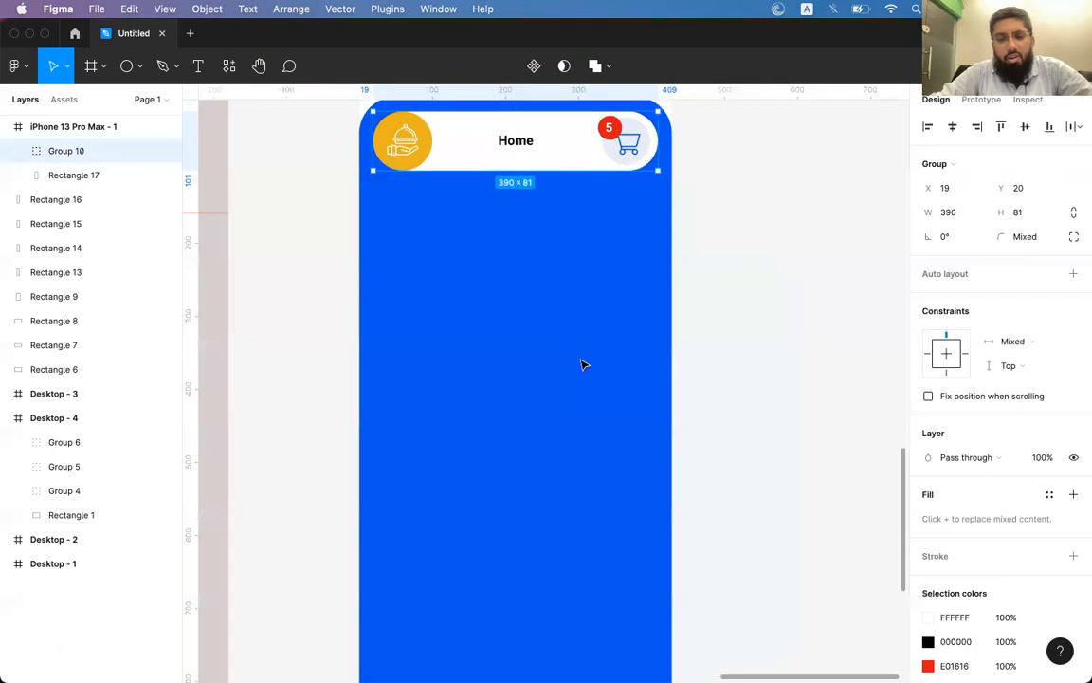
pyautogui.hscroll(2, 581, 364)
pyautogui.click(366, 152)
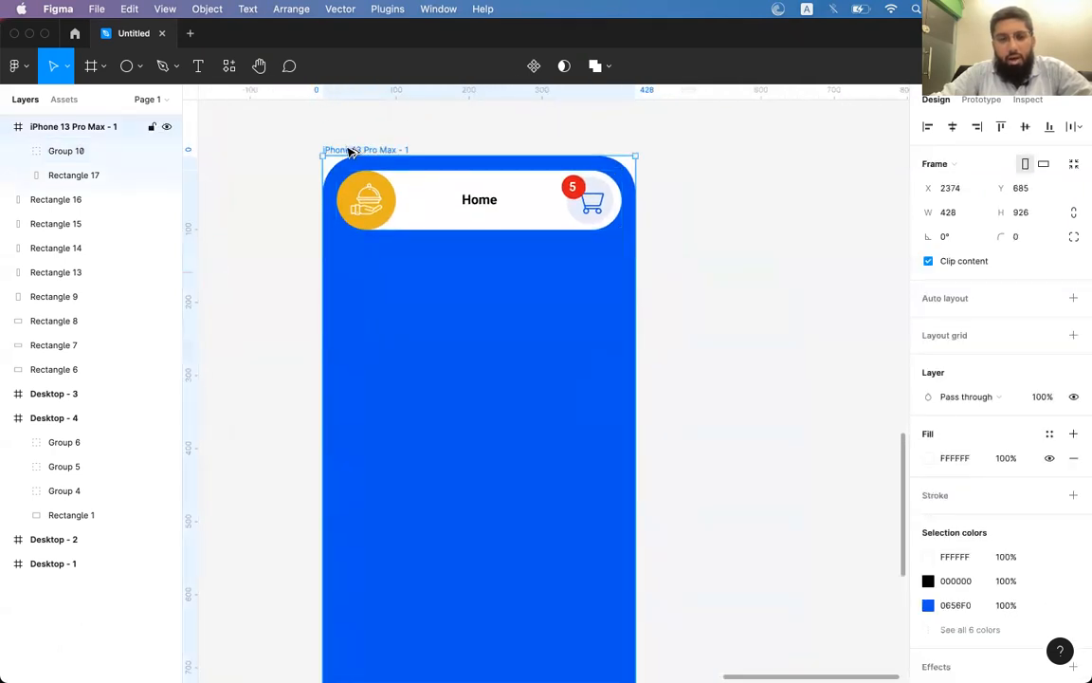
pyautogui.press('super+d')
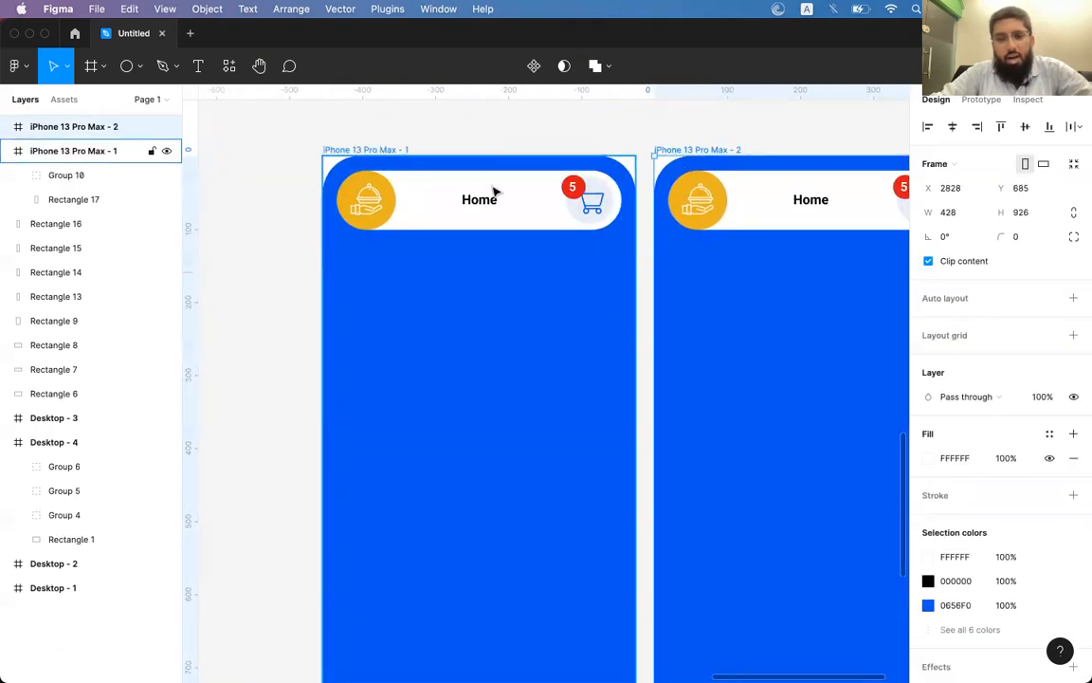
# Add a "Home" title above the first phone frame and enlarge its text.
pyautogui.scroll(3, 490, 202)
pyautogui.click(197, 67)
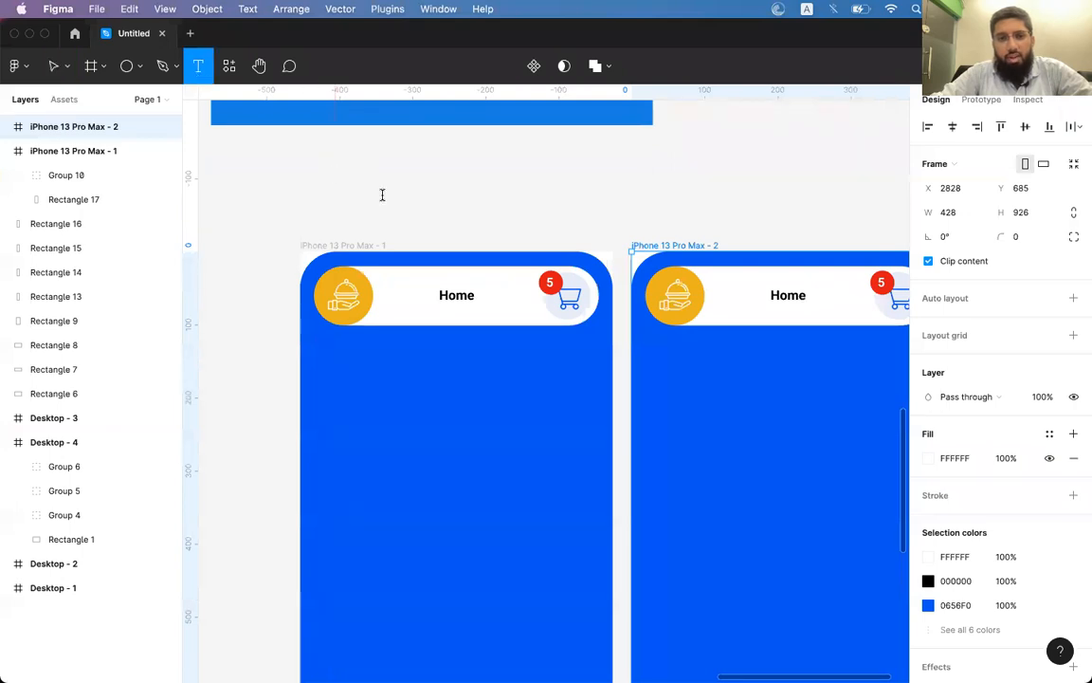
pyautogui.click(366, 196)
pyautogui.write('Home')
pyautogui.press('Escape')
pyautogui.press('super+shift+period')
pyautogui.press('super+shift+period')
pyautogui.press('super+shift+period')
pyautogui.press('super+shift+period')
pyautogui.press('super+shift+period')
pyautogui.press('super+shift+period')
pyautogui.press('super+shift+period')
pyautogui.press('super+shift+period')
pyautogui.press('super+shift+period')
pyautogui.press('super+shift+period')
pyautogui.press('super+shift+period')
pyautogui.press('super+shift+period')
pyautogui.press('super+shift+period')
pyautogui.press('super+shift+period')
pyautogui.press('super+shift+period')
pyautogui.press('super+shift+period')
pyautogui.press('super+shift+period')
pyautogui.press('super+shift+period')
pyautogui.press('super+shift+period')
pyautogui.press('super+shift+period')
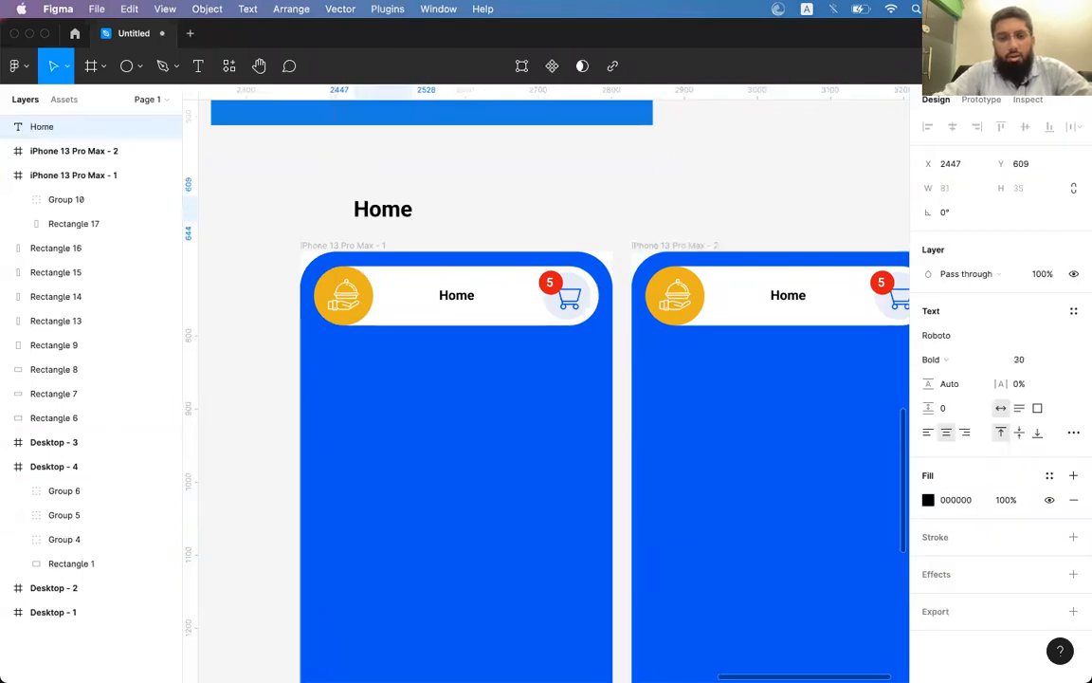
# Align the "Home" title with the first frame's left edge and left-align its text.
pyautogui.keyDown('shift'); pyautogui.click(339, 246); pyautogui.keyUp('shift')
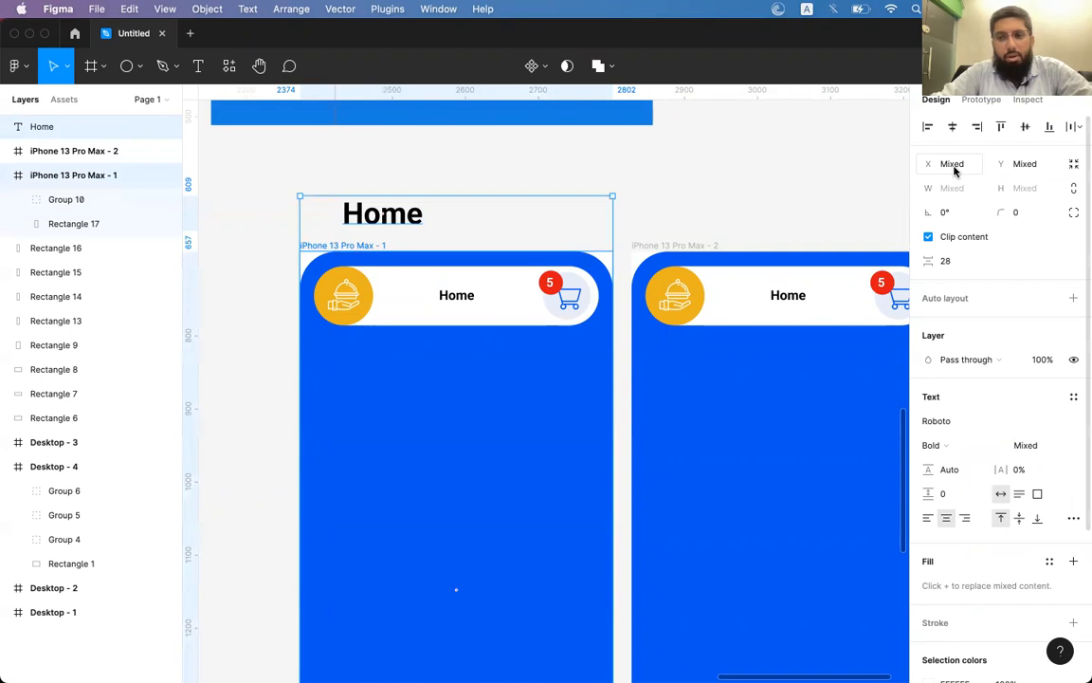
pyautogui.click(929, 127)
pyautogui.click(693, 193)
pyautogui.click(358, 216)
pyautogui.click(928, 432)
# Increase the "Home" title's font size to 55 and move it up to Y 579.
pyautogui.press('super+shift+period')
pyautogui.press('super+shift+period')
pyautogui.press('super+shift+period')
pyautogui.press('super+shift+period')
pyautogui.press('super+shift+period')
pyautogui.press('super+shift+period')
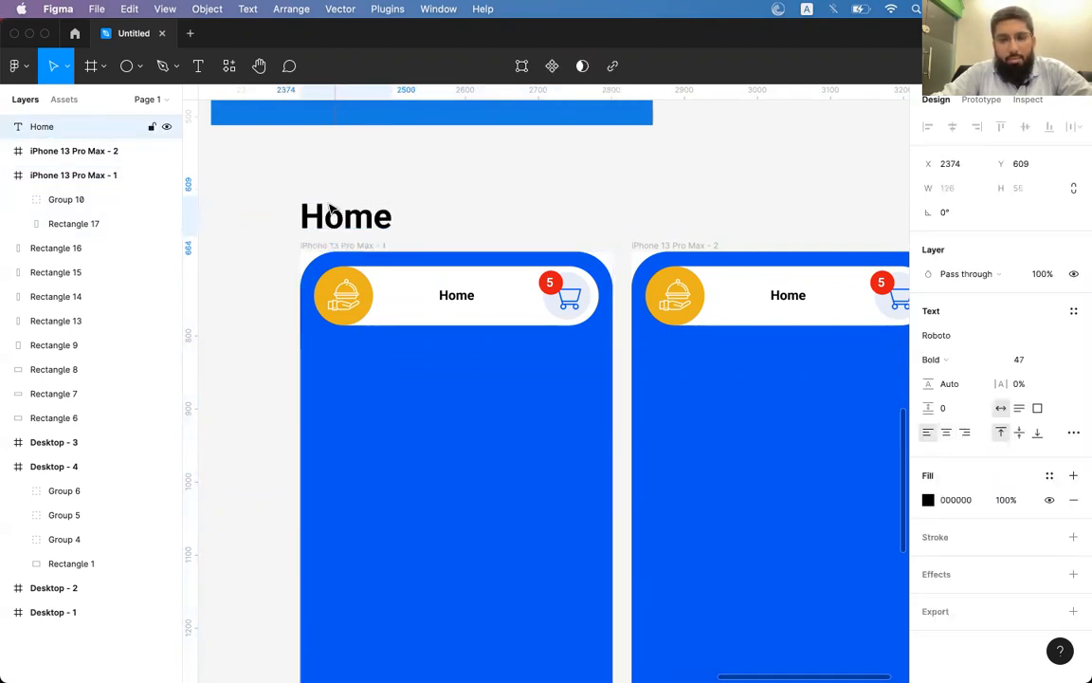
pyautogui.press('super+shift+period')
pyautogui.press('super+shift+period')
pyautogui.press('super+shift+period')
pyautogui.press('super+shift+period')
pyautogui.press('super+shift+period')
pyautogui.press('super+shift+period')
pyautogui.press('super+shift+period')
pyautogui.press('super+shift+period')
pyautogui.hotkey('shift', 'Up')
pyautogui.hotkey('shift', 'Up')
pyautogui.hotkey('shift', 'Up')
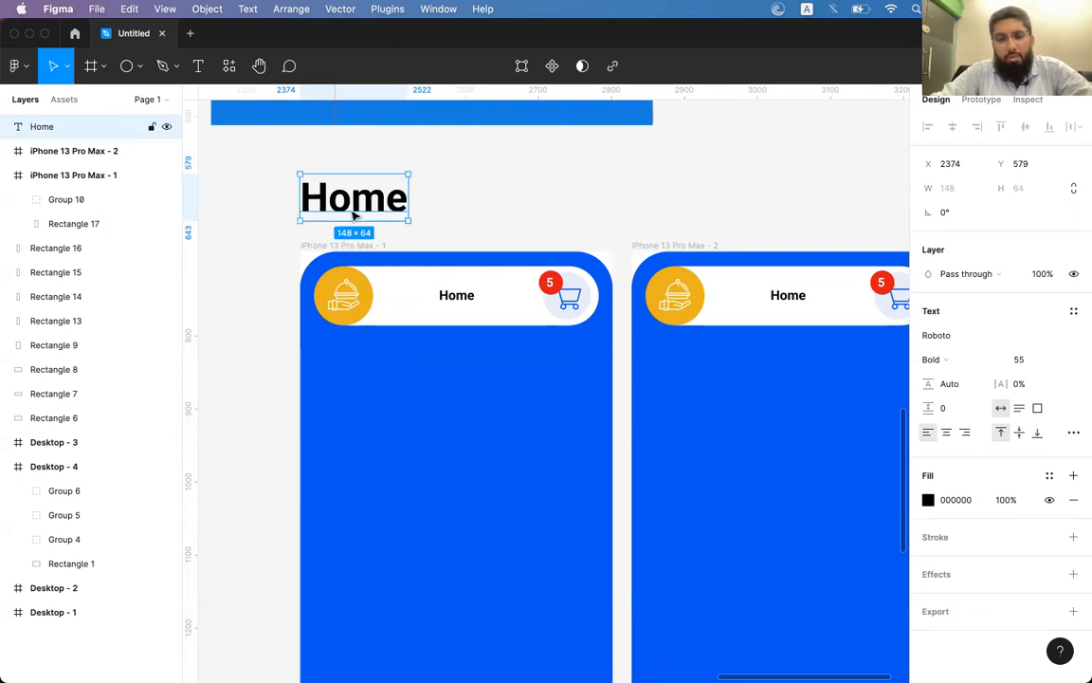
# Copy the "Home" title above the second phone frame and change the copy to "Restaurants List".
pyautogui.click(434, 323)
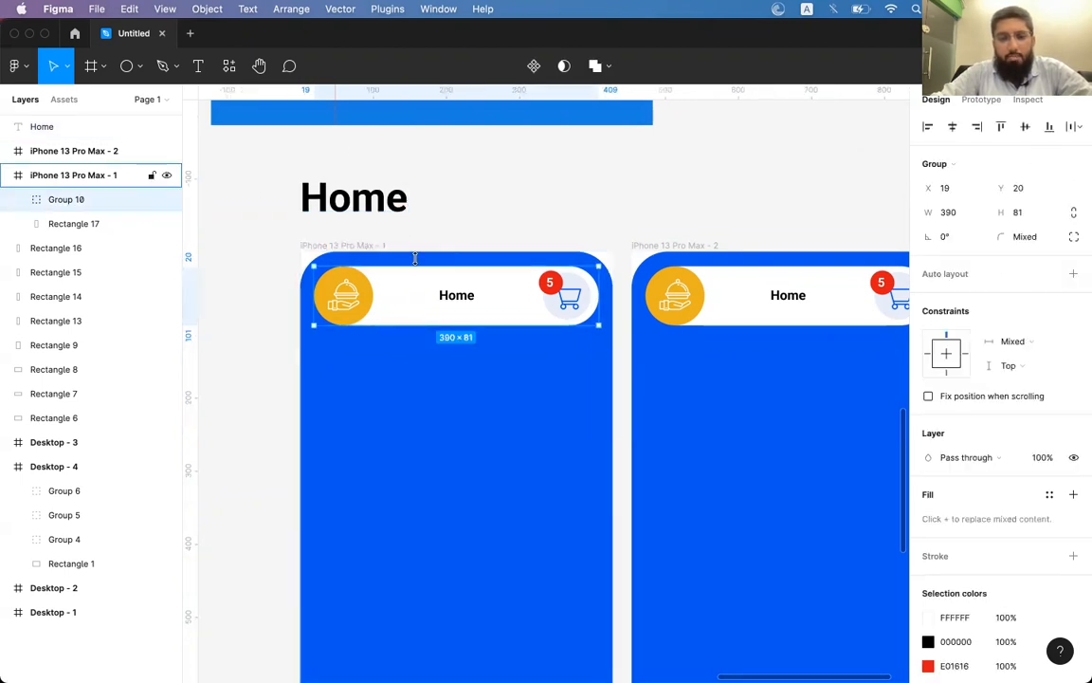
pyautogui.click(358, 215)
pyautogui.moveTo(359, 215); pyautogui.dragTo(655, 199)
pyautogui.doubleClick(664, 196)
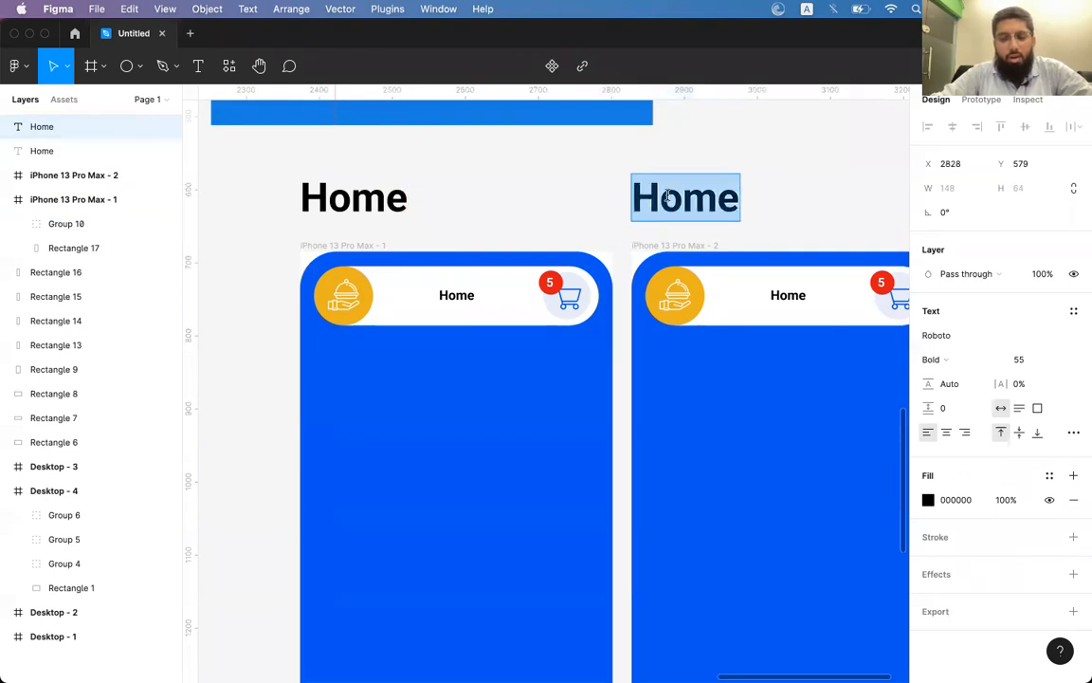
pyautogui.write('Foof')
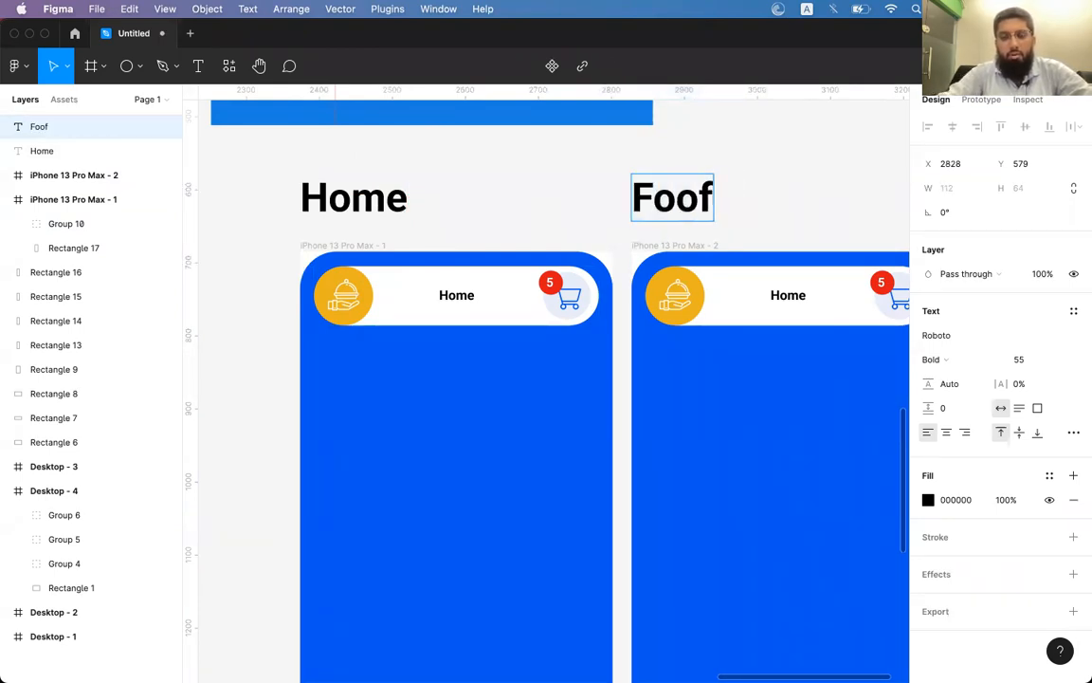
pyautogui.press('BackSpace')
pyautogui.press('super+a')
pyautogui.write('R')
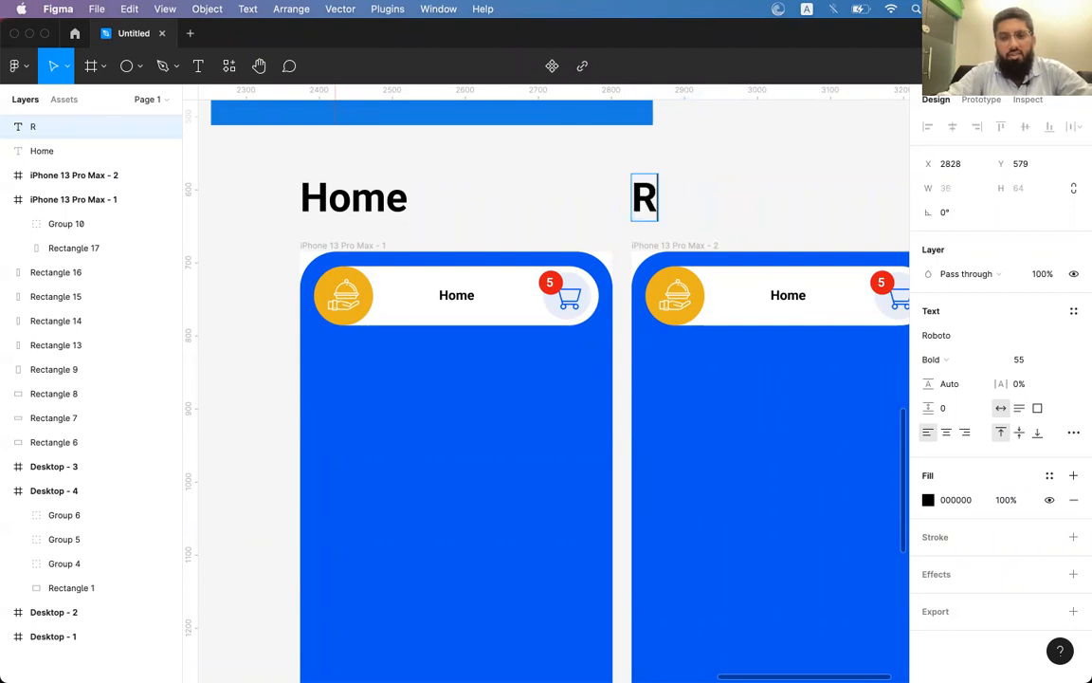
pyautogui.write('estaurants List')
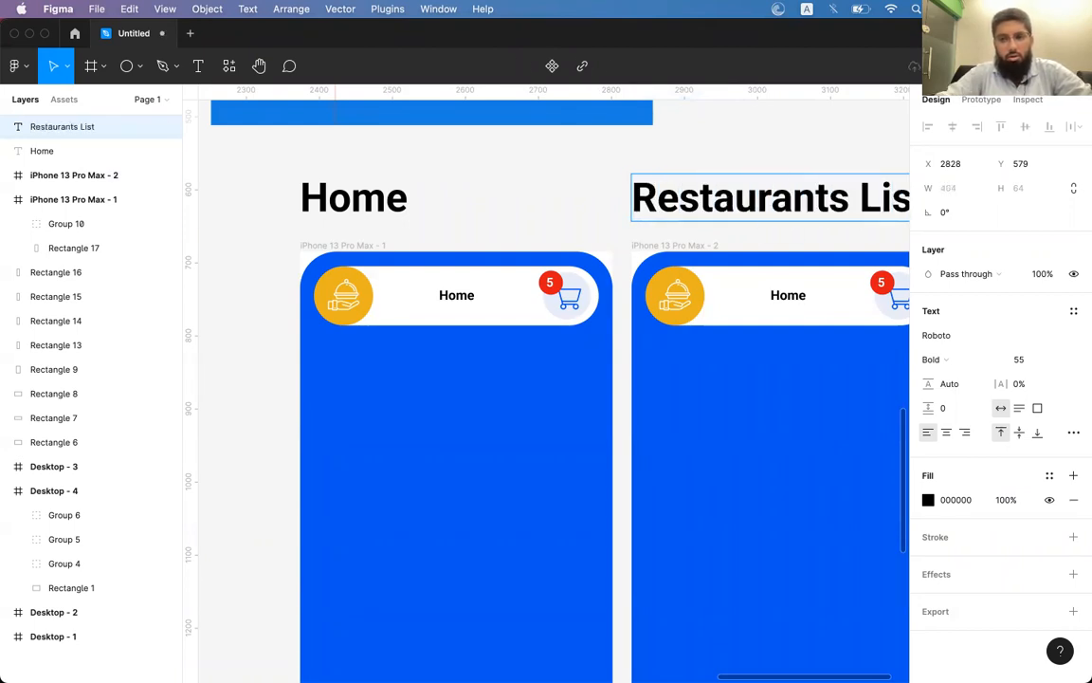
pyautogui.press('Escape')
# Reduce both the "Home" and "Restaurants List" titles to font size 37 and move them down to Y 589.
pyautogui.hscroll(3, 617, 218)
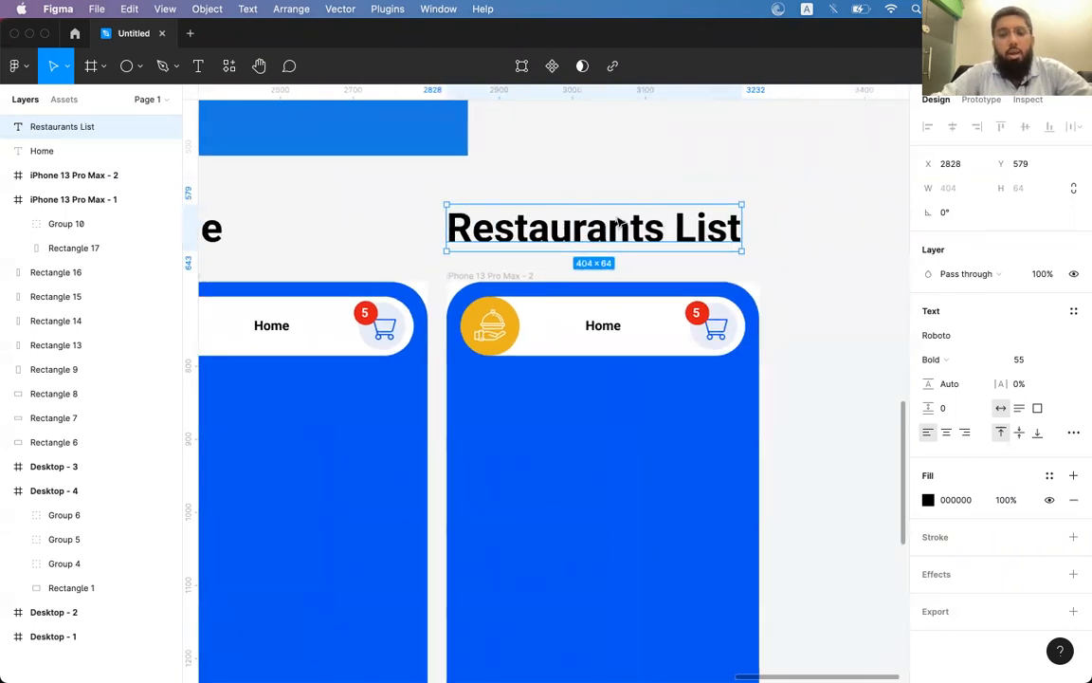
pyautogui.keyDown('shift'); pyautogui.click(240, 205); pyautogui.keyUp('shift')
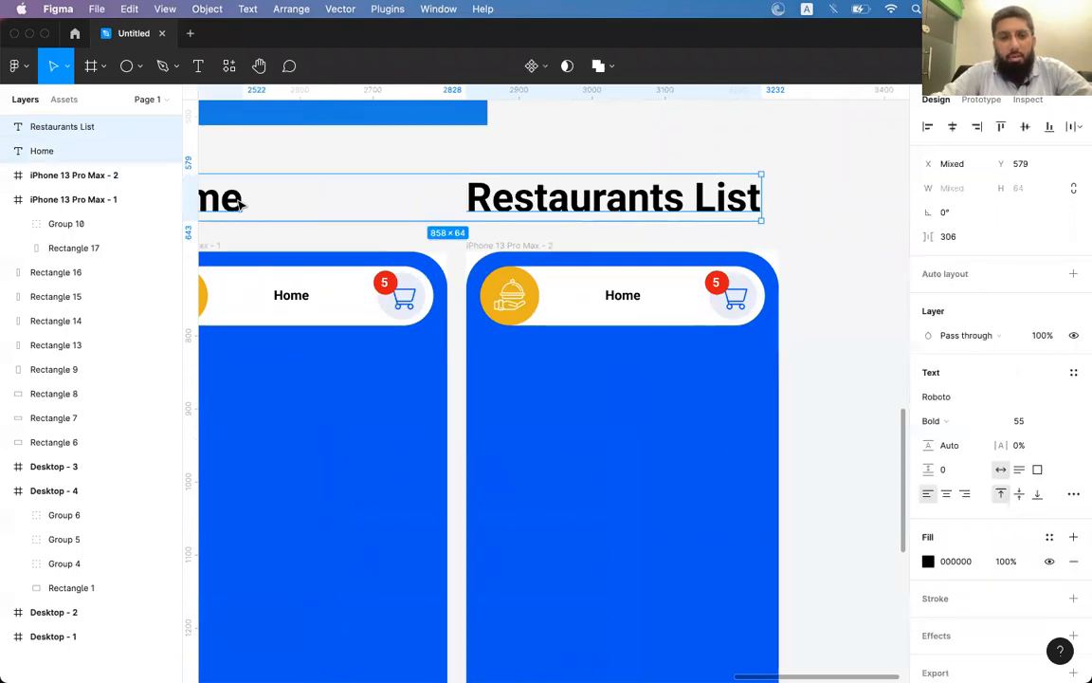
pyautogui.press('super+shift+comma')
pyautogui.press('super+shift+comma')
pyautogui.press('super+shift+comma')
pyautogui.press('super+shift+comma')
pyautogui.press('super+shift+comma')
pyautogui.press('super+shift+comma')
pyautogui.press('super+shift+comma')
pyautogui.press('super+shift+comma')
pyautogui.press('super+shift+comma')
pyautogui.press('super+shift+comma')
pyautogui.press('super+shift+comma')
pyautogui.press('super+shift+comma')
pyautogui.press('super+shift+comma')
pyautogui.press('super+shift+comma')
pyautogui.press('super+shift+comma')
pyautogui.press('super+shift+comma')
pyautogui.press('super+shift+comma')
pyautogui.press('super+shift+comma')
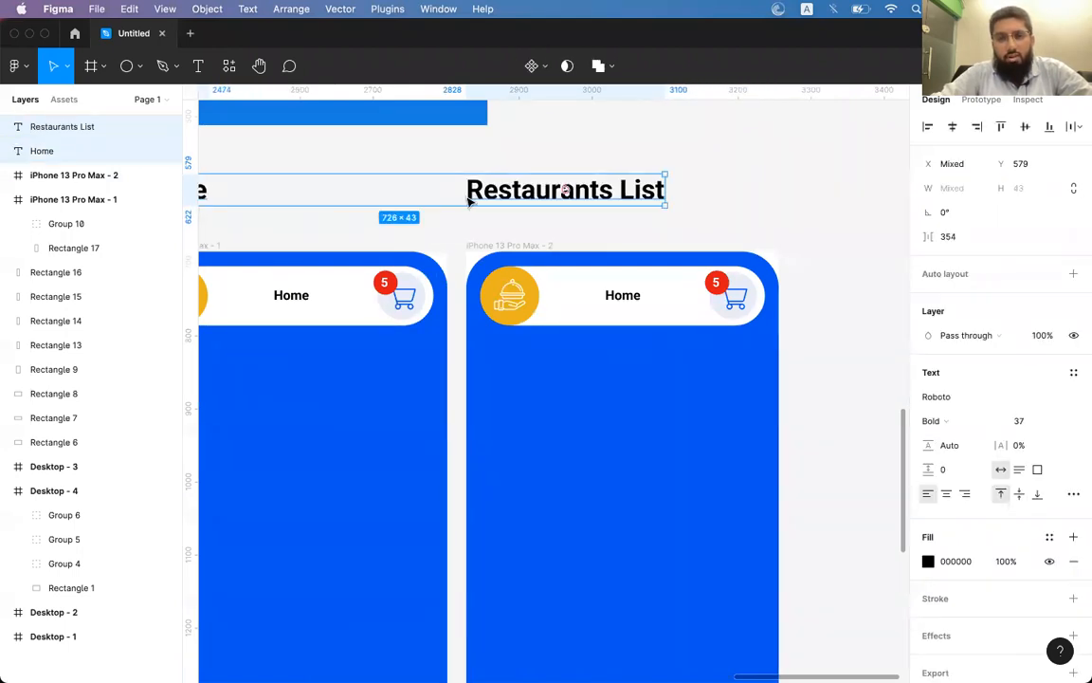
pyautogui.hotkey('shift', 'Down')
# Copy the iPhone 13 Pro Max - 2 frame to its right at X 3282.
pyautogui.scroll(-5, 470, 201)
pyautogui.click(531, 138)
pyautogui.moveTo(531, 139); pyautogui.dragTo(821, 139)
pyautogui.hscroll(5, 820, 140)
pyautogui.scroll(4, 819, 139)
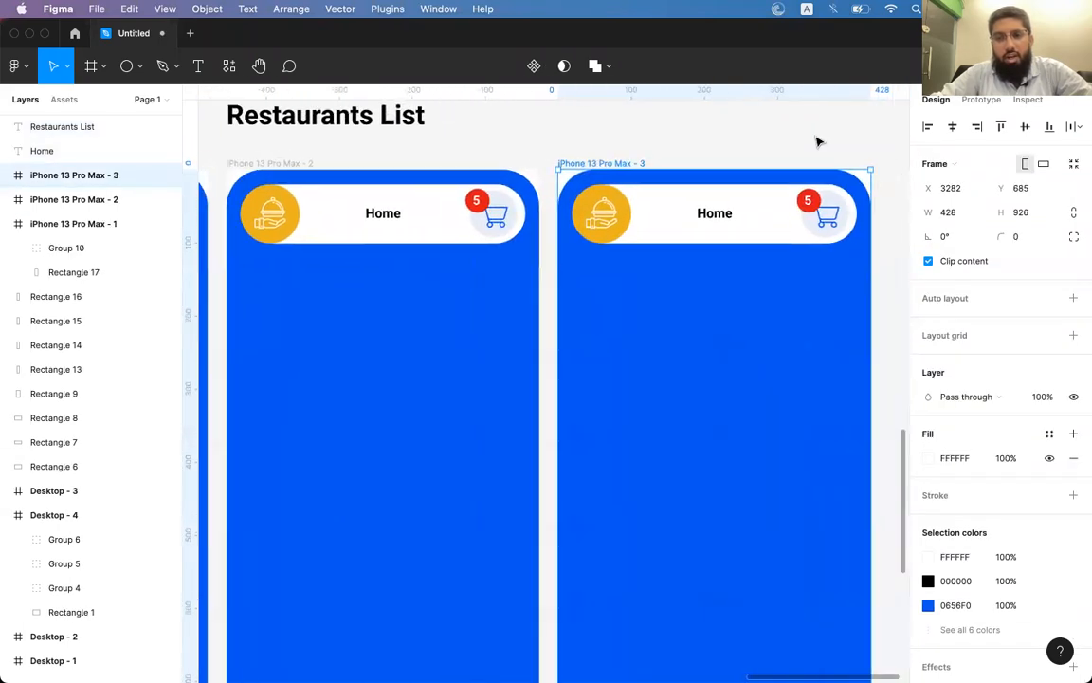
# Copy the "Restaurants List" title above the third phone frame and change the copy to "Checkout".
pyautogui.click(332, 174)
pyautogui.moveTo(332, 174); pyautogui.dragTo(664, 192)
pyautogui.doubleClick(588, 177)
pyautogui.write('Checkout')
pyautogui.press('Escape')
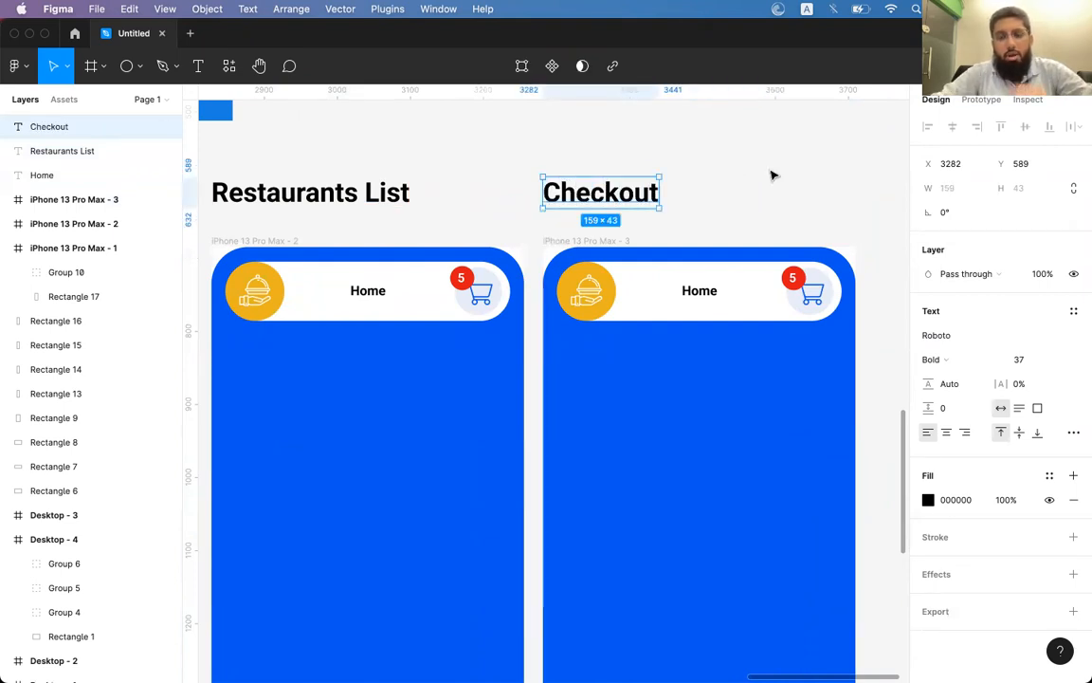
# Copy the "Checkout" title together with the third phone frame to the right at X 3736.
pyautogui.keyDown('shift'); pyautogui.click(583, 240); pyautogui.keyUp('shift')
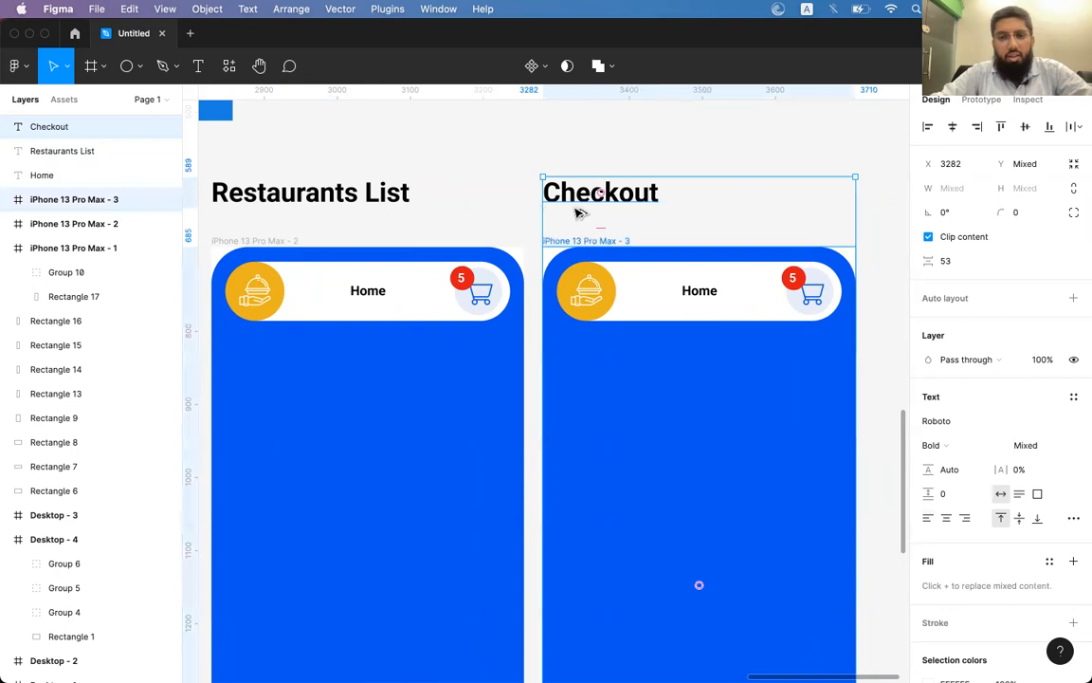
pyautogui.moveTo(564, 201); pyautogui.dragTo(893, 194)
pyautogui.hscroll(5, 853, 218)
pyautogui.click(712, 149)
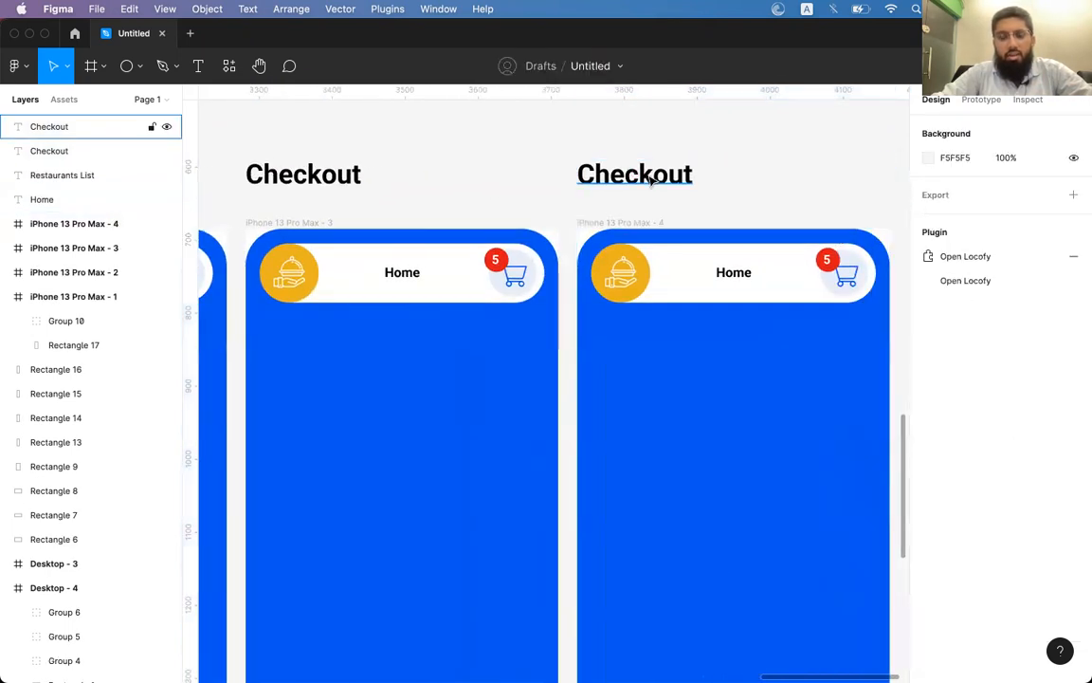
# Change the title above the fourth phone frame to "Select Payment Method".
pyautogui.doubleClick(645, 176)
pyautogui.write('OPay')
pyautogui.press('super+a')
pyautogui.write('P')
pyautogui.press('BackSpace')
pyautogui.write('Sel')
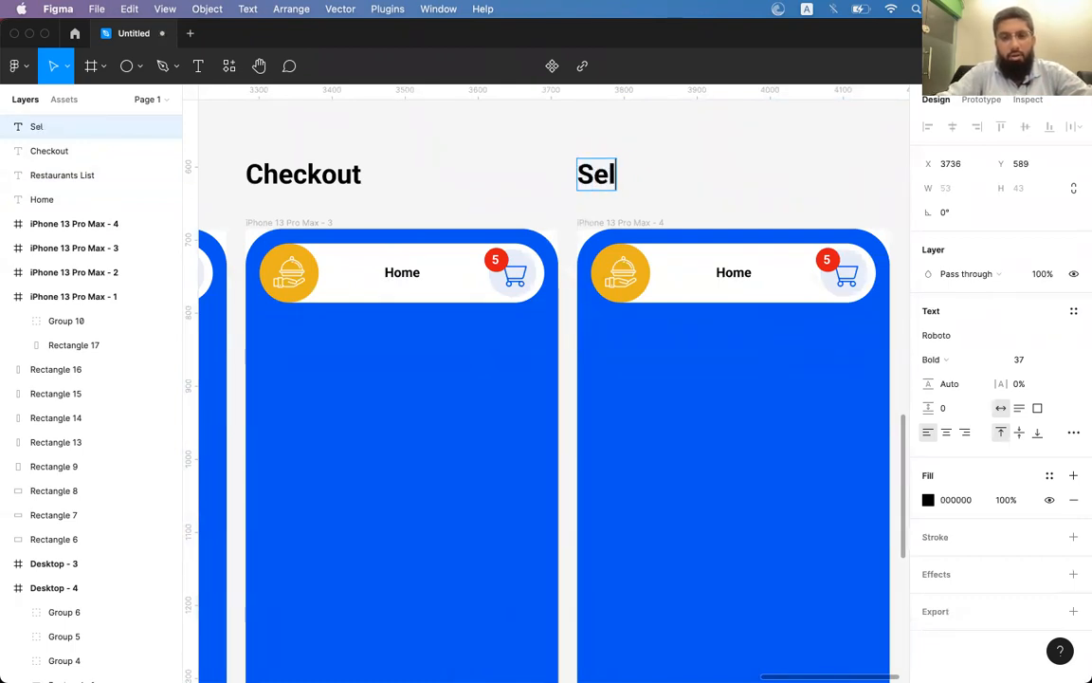
pyautogui.write('ect Payment Methos')
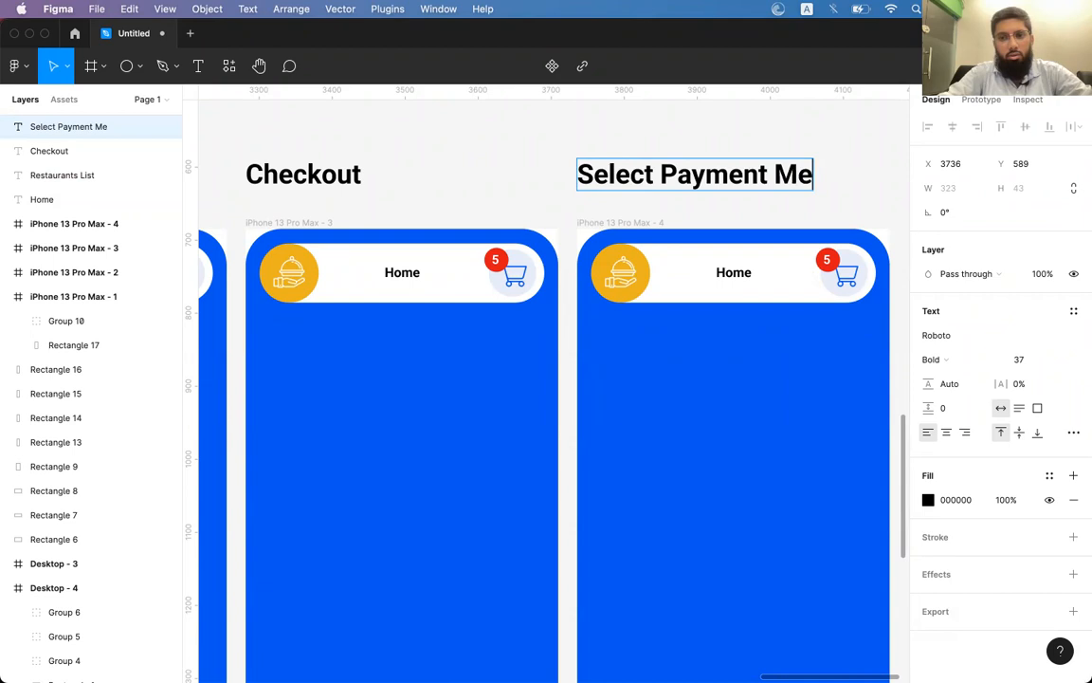
pyautogui.press('BackSpace')
pyautogui.write('d')
pyautogui.press('Escape')
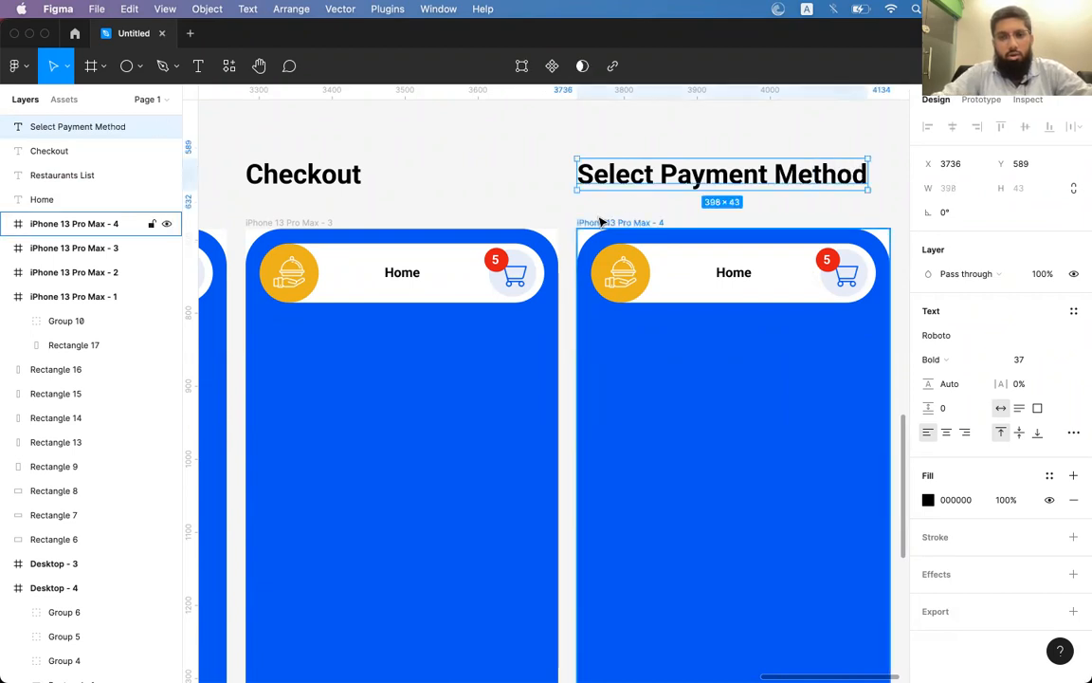
# Copy the "Select Payment Method" title together with the fourth phone frame to the right at X 4197.
pyautogui.hscroll(5, 597, 219)
pyautogui.scroll(-1, 598, 219)
pyautogui.keyDown('shift'); pyautogui.click(477, 186); pyautogui.keyUp('shift')
pyautogui.moveTo(449, 189); pyautogui.dragTo(785, 195)
pyautogui.hscroll(3, 783, 196)
pyautogui.scroll(1, 784, 195)
# Change the title above the fifth phone frame to "Food Tracking".
pyautogui.click(745, 169)
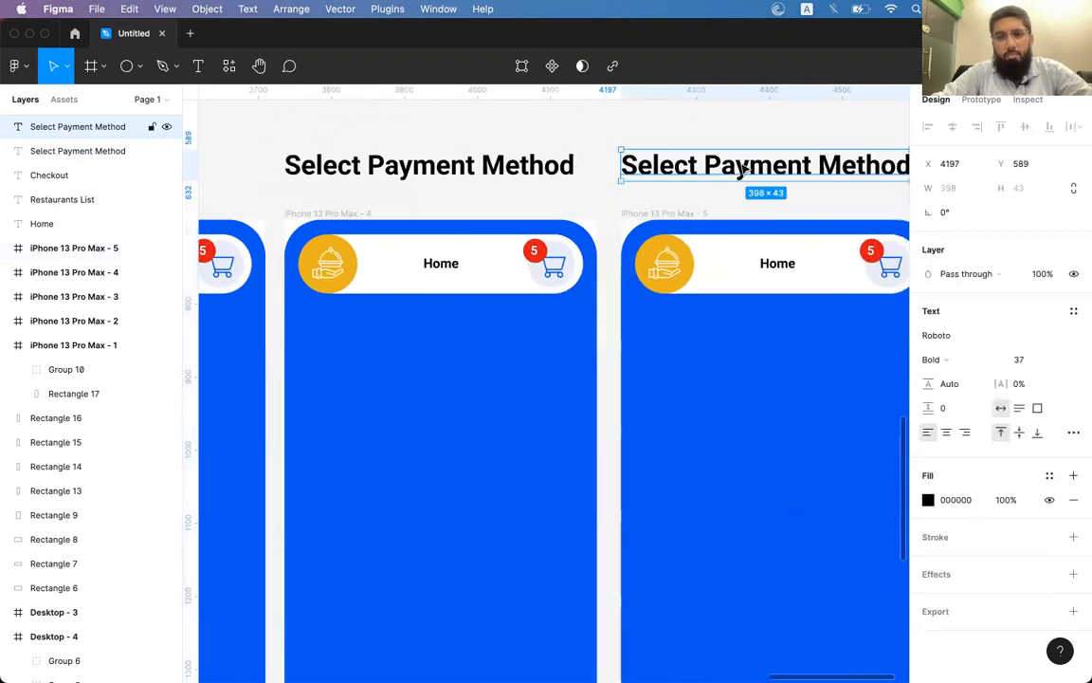
pyautogui.press('Return')
pyautogui.write('Order Tracking')
pyautogui.press('super+a')
pyautogui.write('F')
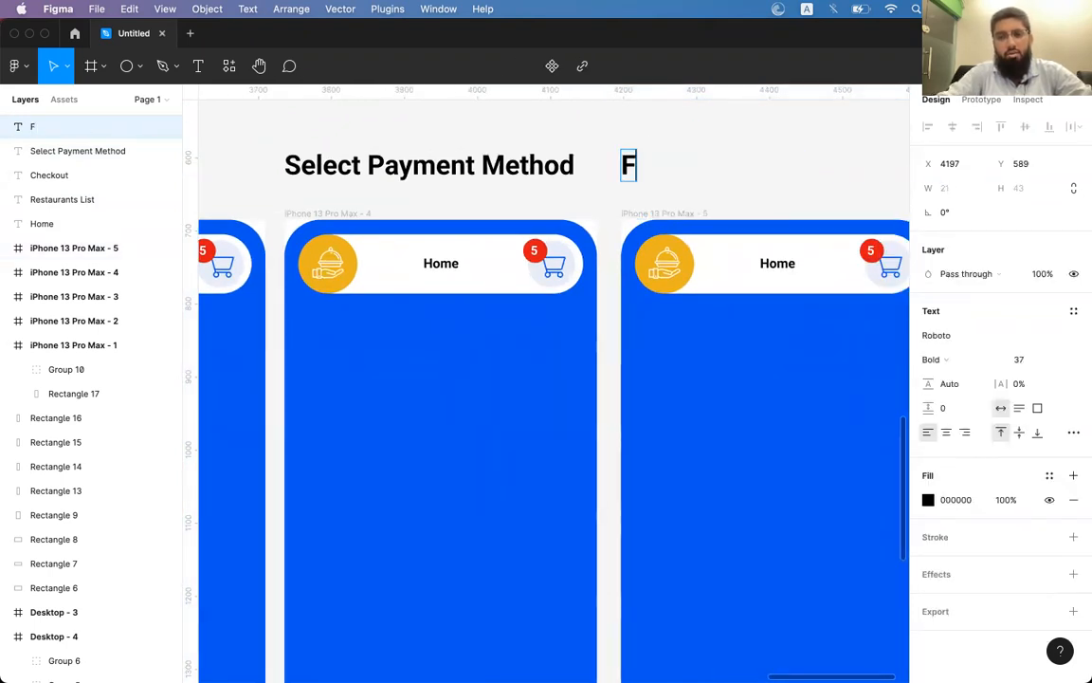
pyautogui.write('d')
pyautogui.press('BackSpace')
pyautogui.write('d')
pyautogui.press('BackSpace')
pyautogui.write('id')
pyautogui.press('BackSpace')
pyautogui.press('BackSpace')
pyautogui.write('od Tracking')
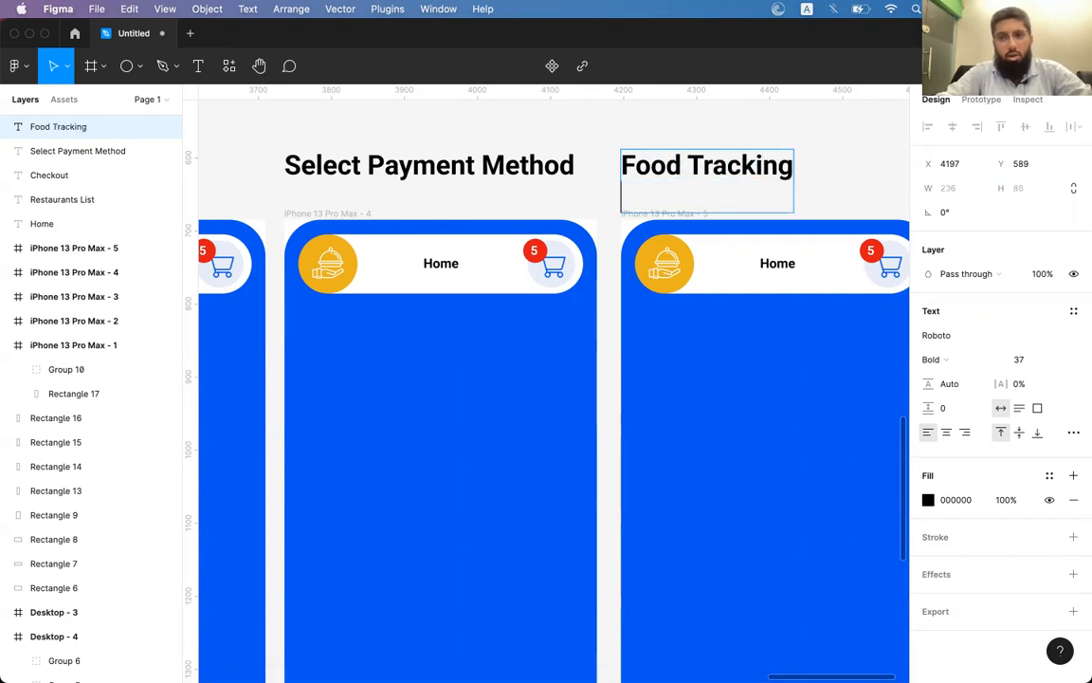
pyautogui.press('Escape')
pyautogui.click(824, 169)
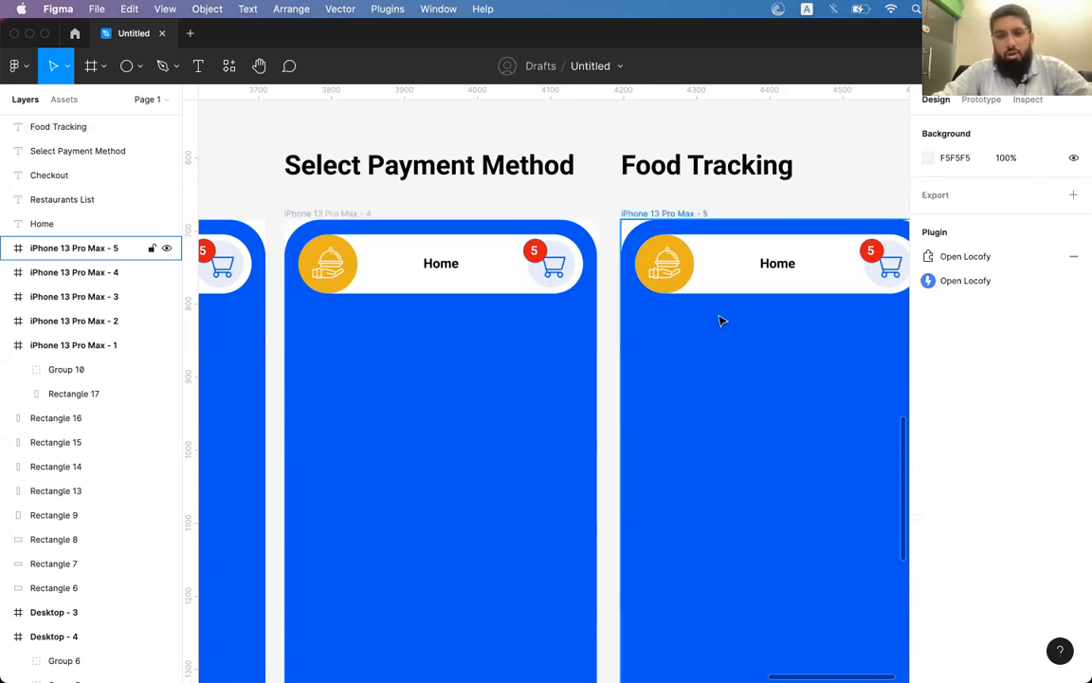
pyautogui.scroll(-3, 754, 321)
pyautogui.hscroll(1, 754, 324)
pyautogui.hscroll(-3, 754, 324)
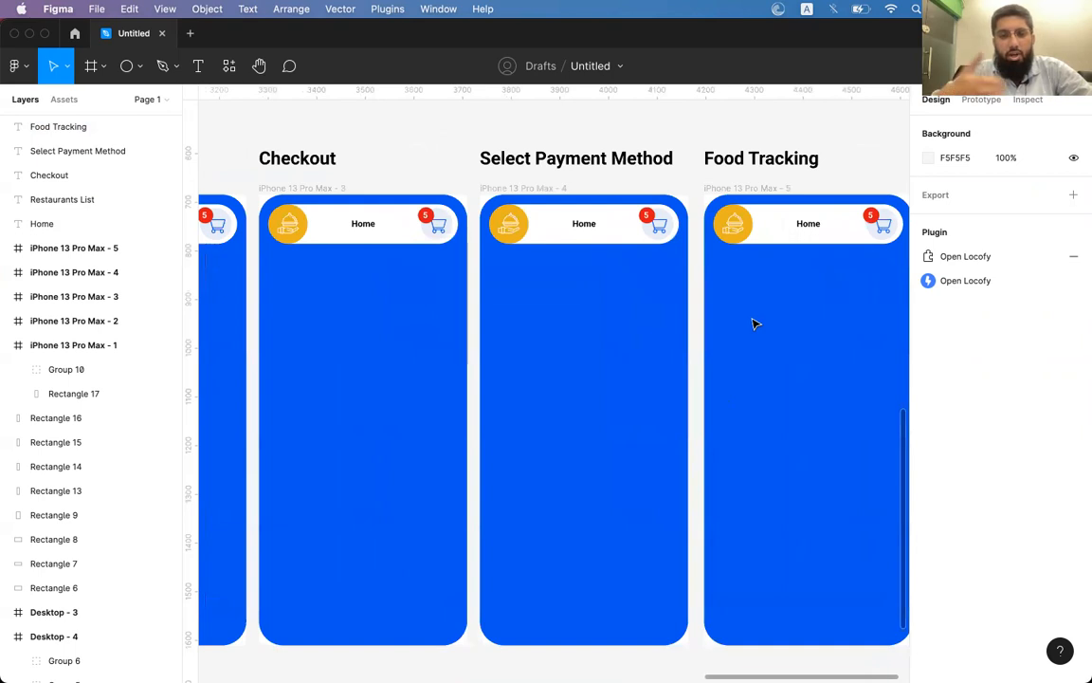
# Change the header text in the Restaurants List screen to "Kababjees".
pyautogui.hscroll(-2, 754, 324)
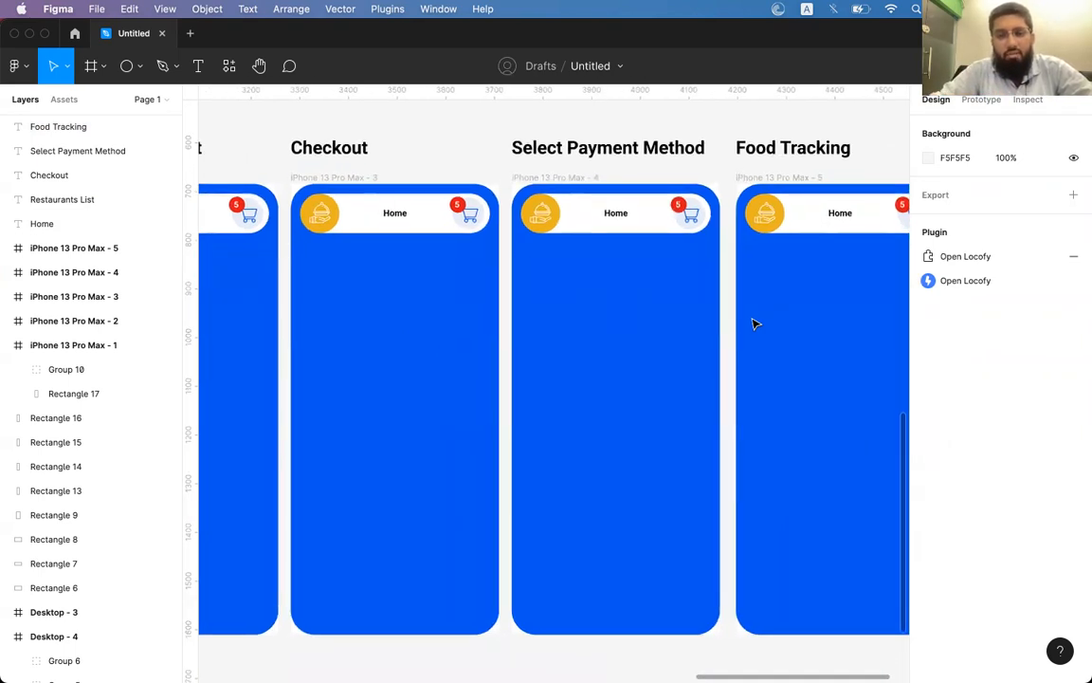
pyautogui.hscroll(-10, 754, 324)
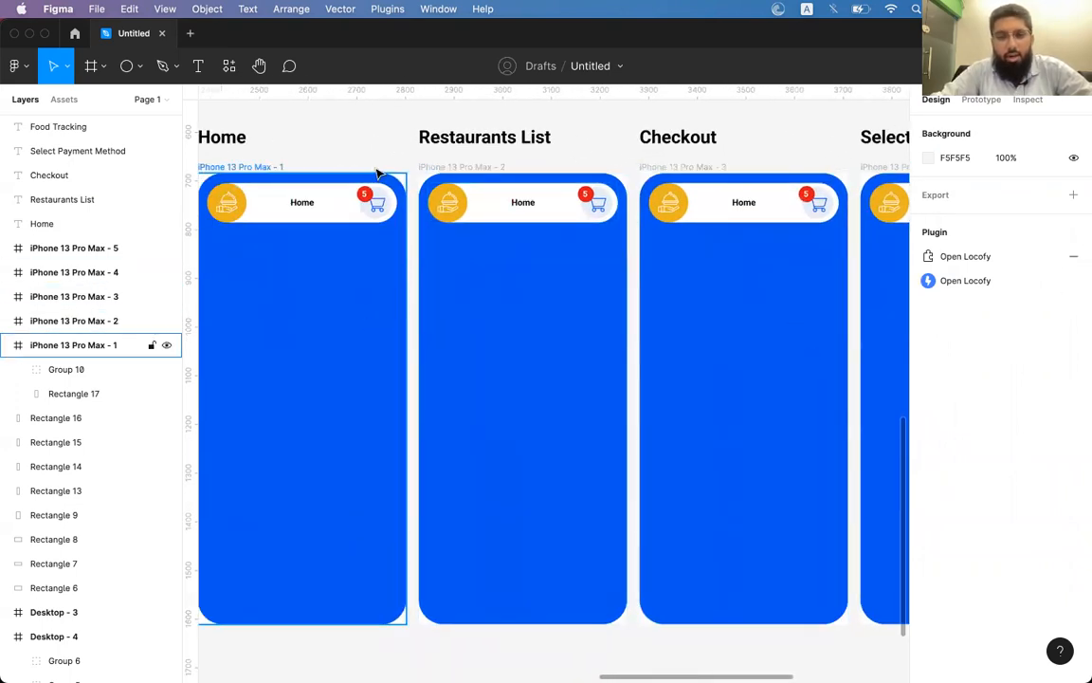
pyautogui.click(522, 205)
pyautogui.doubleClick(522, 204)
pyautogui.doubleClick(521, 203)
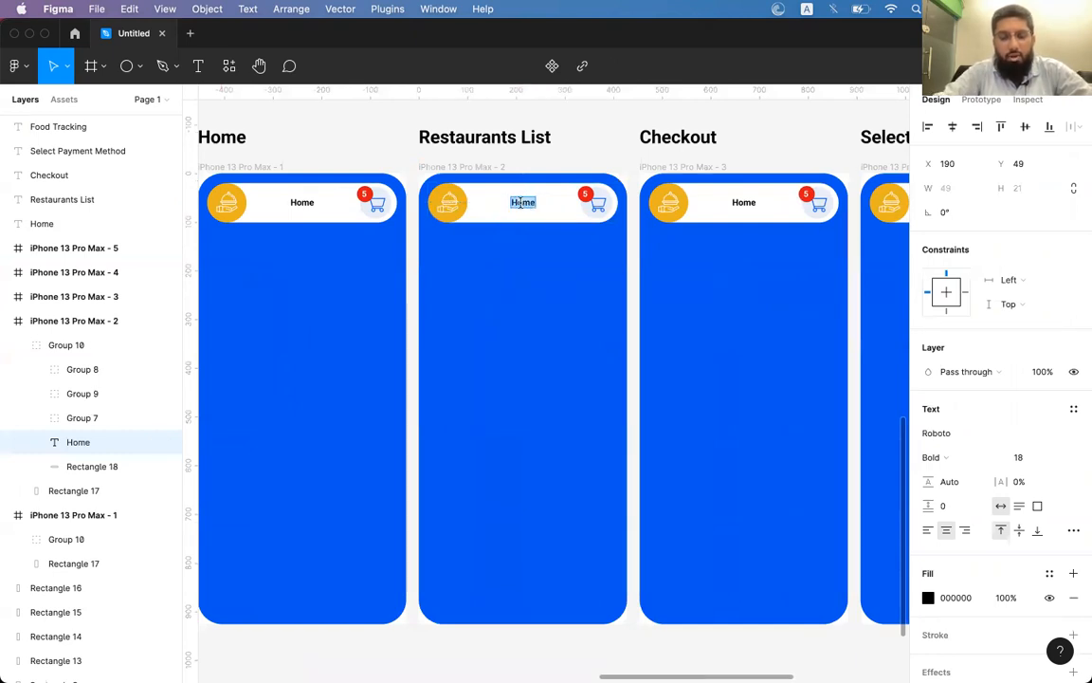
pyautogui.write('Kababjees')
pyautogui.press('Escape')
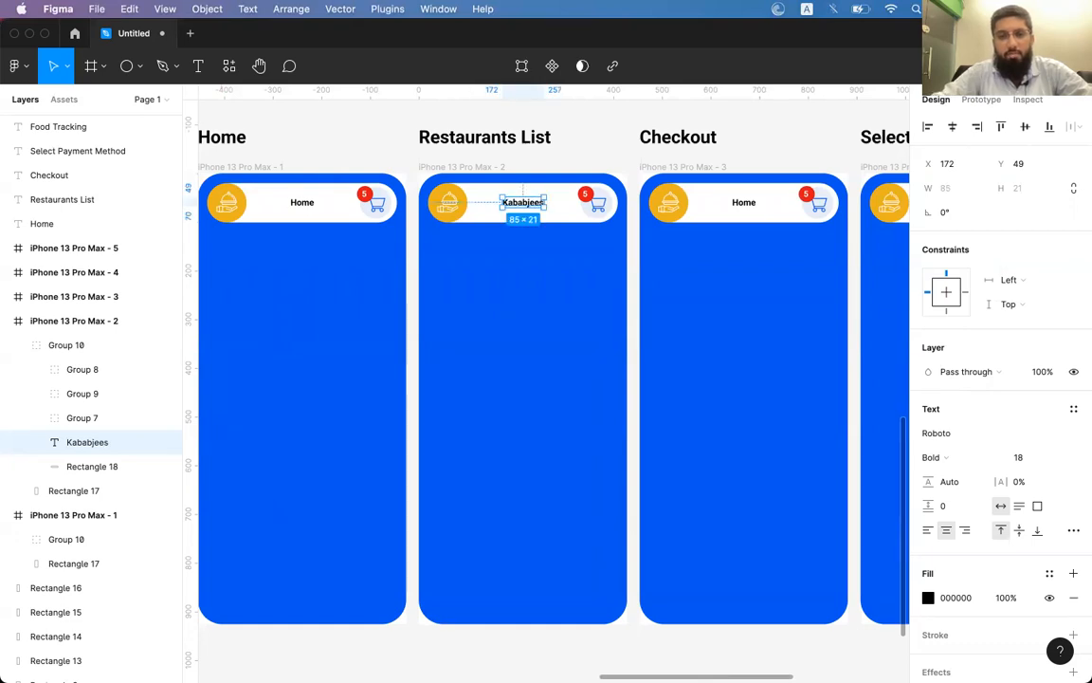
# Change the header text in the Checkout screen to "Checkout".
pyautogui.click(76, 175)
pyautogui.click(743, 203)
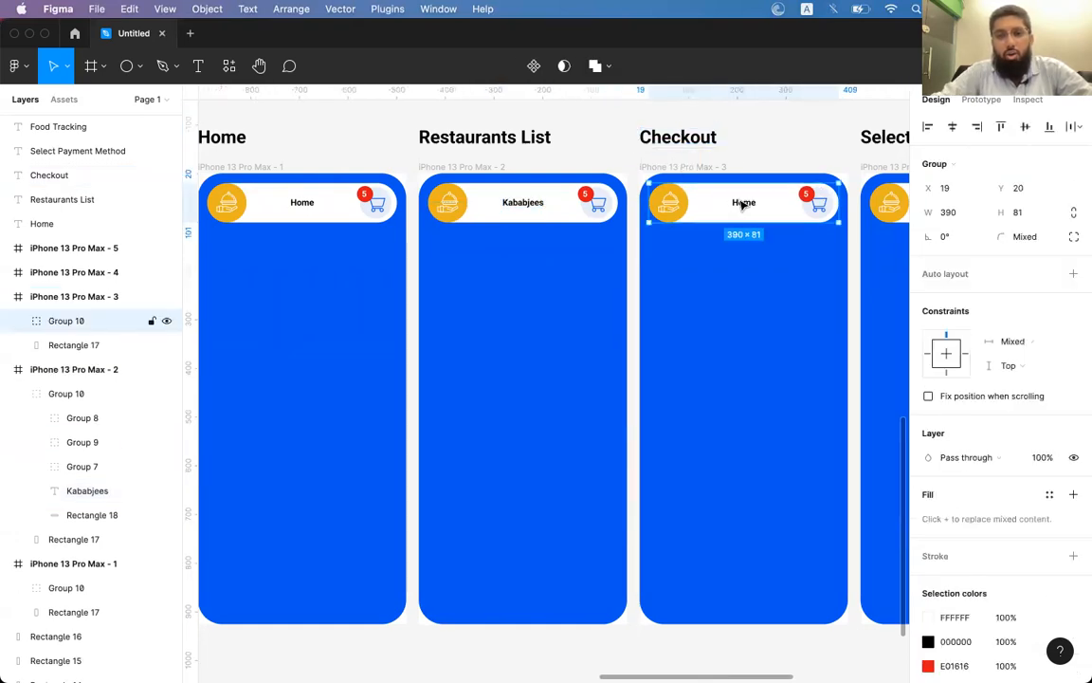
pyautogui.doubleClick(743, 204)
pyautogui.doubleClick(744, 202)
pyautogui.write('Checkout')
pyautogui.press('Escape')
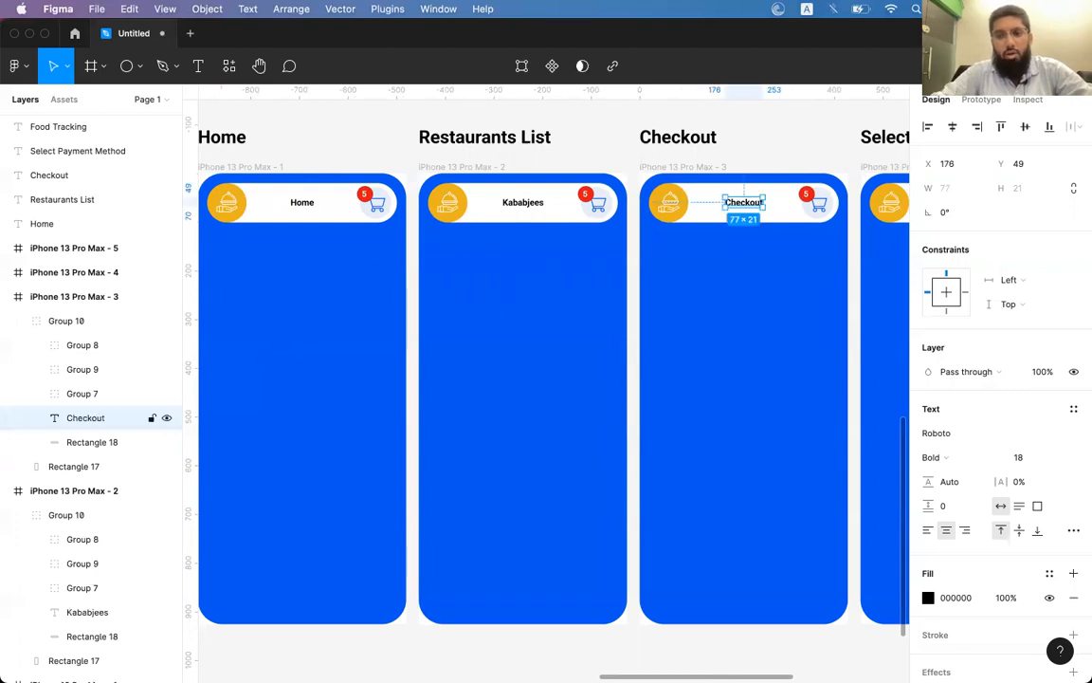
# Change the header text in the Select Payment Method screen to "Payment Methods".
pyautogui.hscroll(5, 759, 232)
pyautogui.click(753, 208)
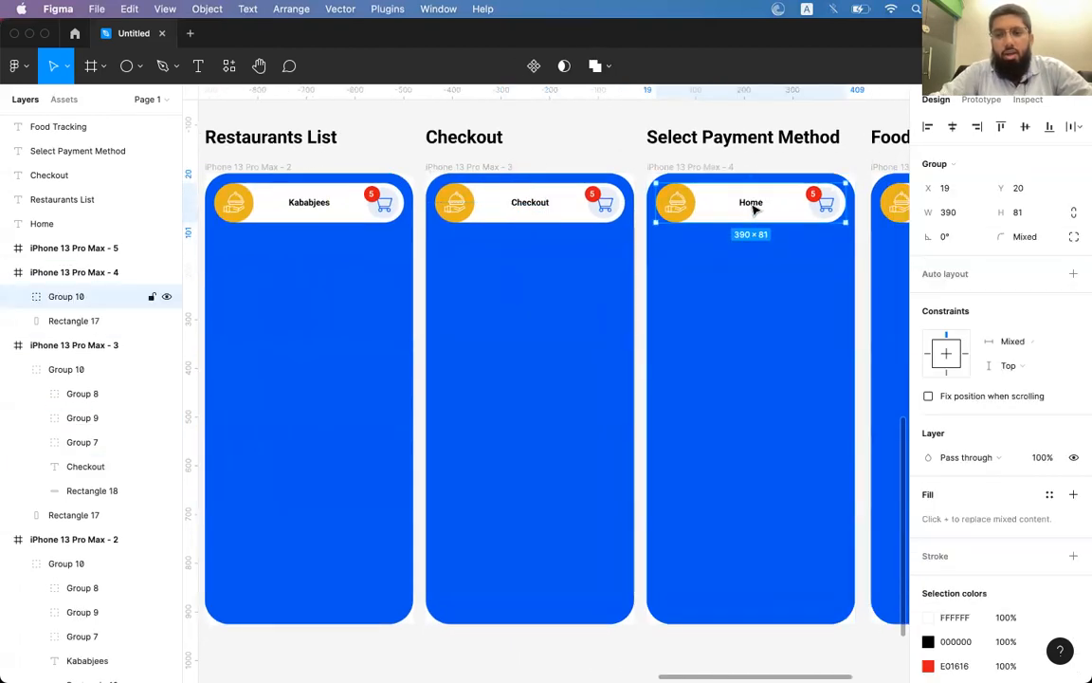
pyautogui.doubleClick(754, 206)
pyautogui.doubleClick(752, 203)
pyautogui.write('P')
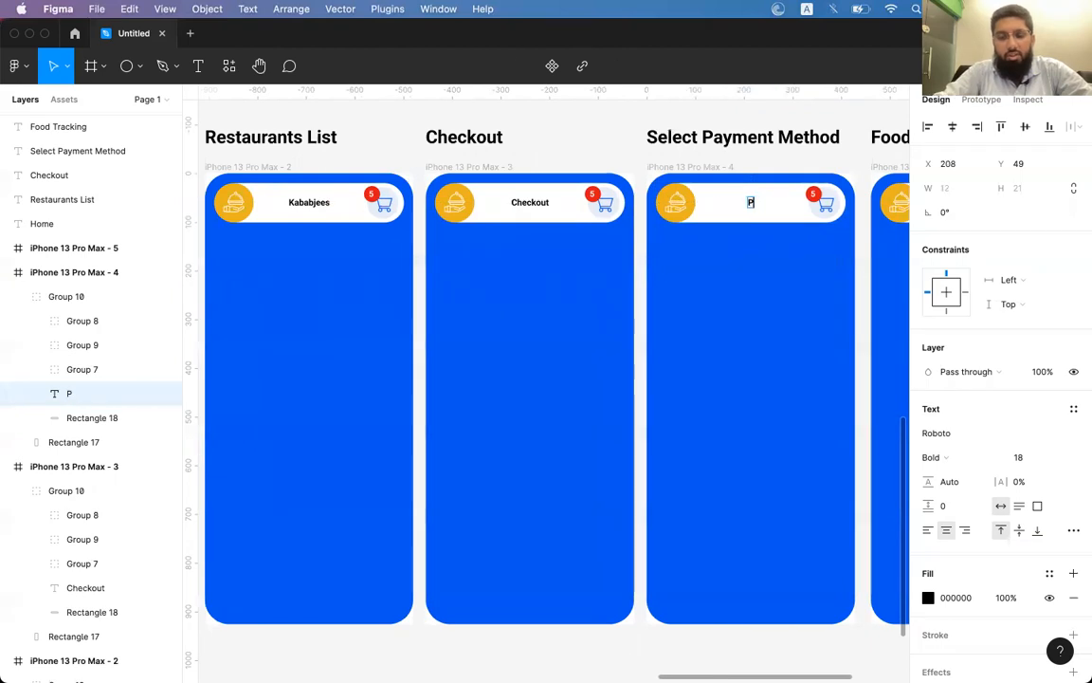
pyautogui.write('ayment Methods')
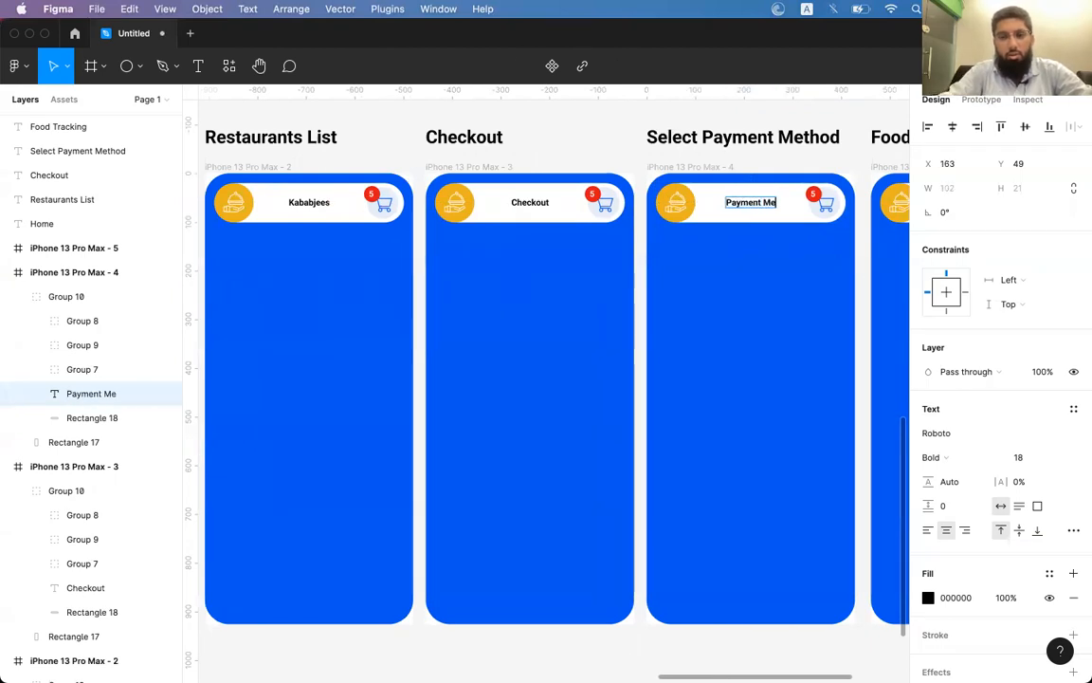
pyautogui.press('Escape')
# Change the header text in the Food Tracking screen to "Track your food" and deselect it.
pyautogui.hscroll(5, 546, 360)
pyautogui.scroll(-1, 546, 360)
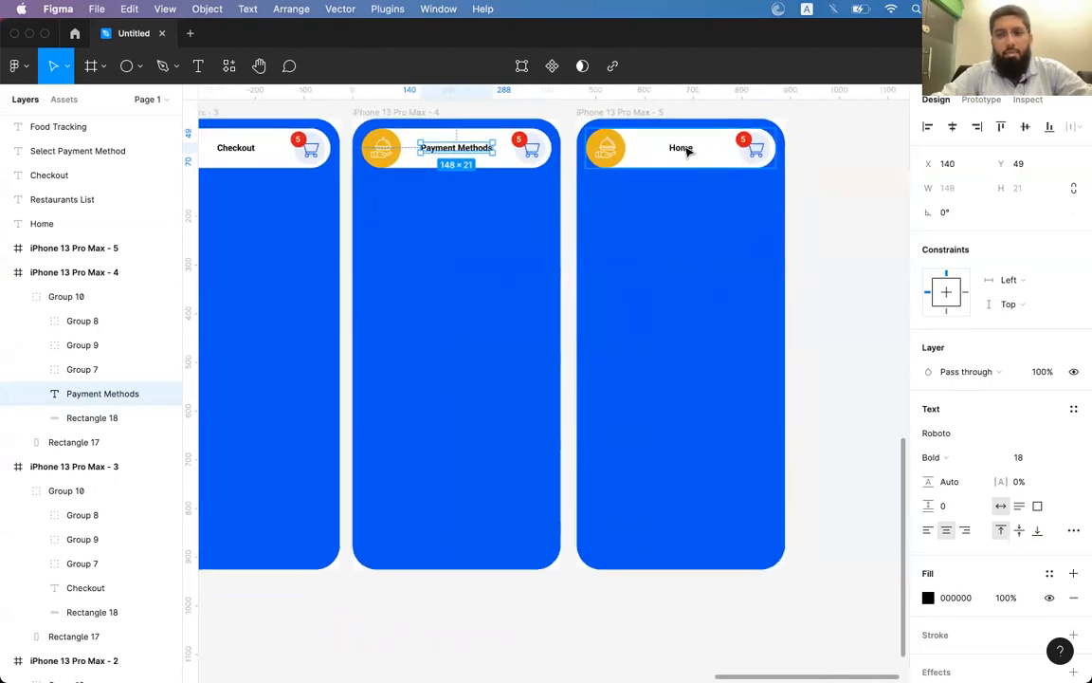
pyautogui.doubleClick(682, 149)
pyautogui.doubleClick(682, 148)
pyautogui.write('Trackin')
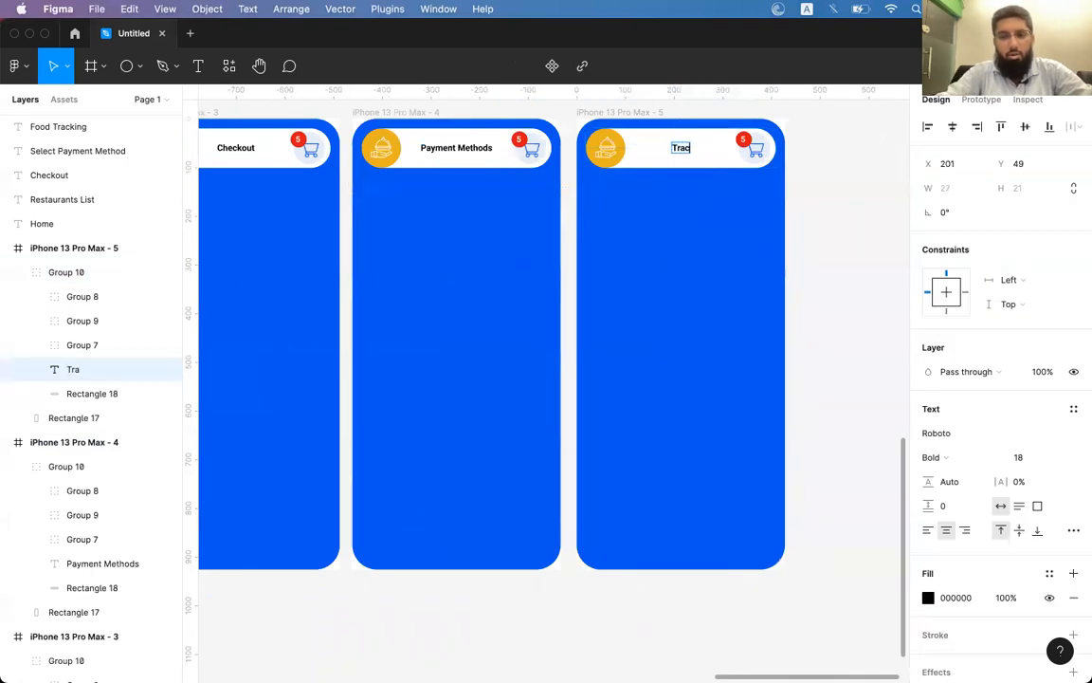
pyautogui.press('BackSpace')
pyautogui.press('BackSpace')
pyautogui.write('your')
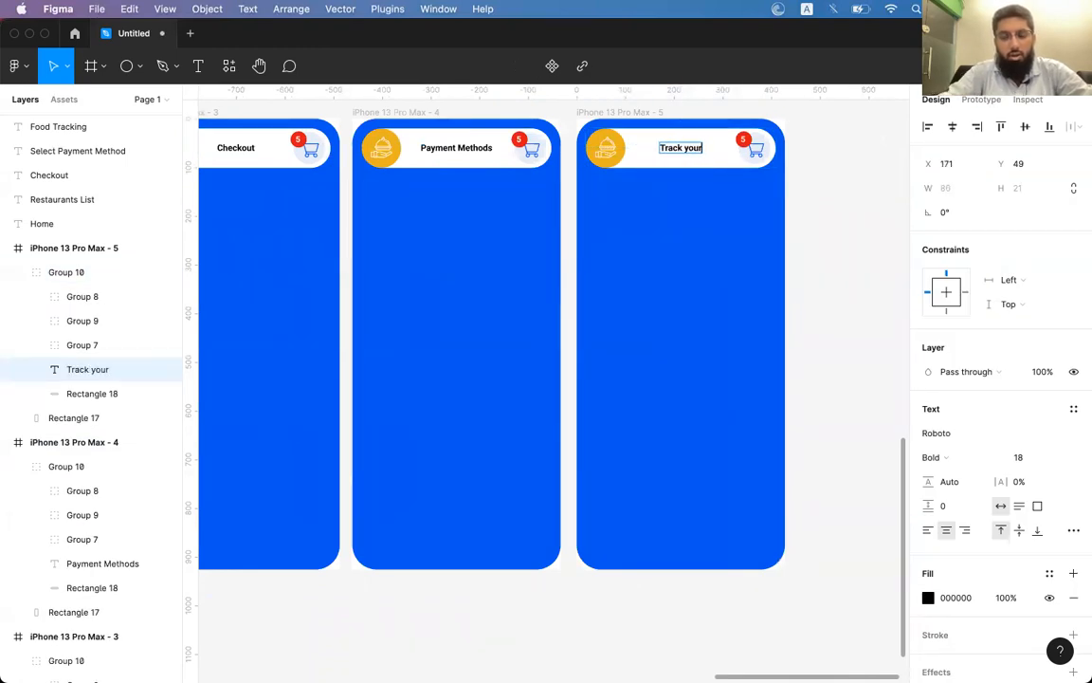
pyautogui.write(' food')
pyautogui.press('Escape')
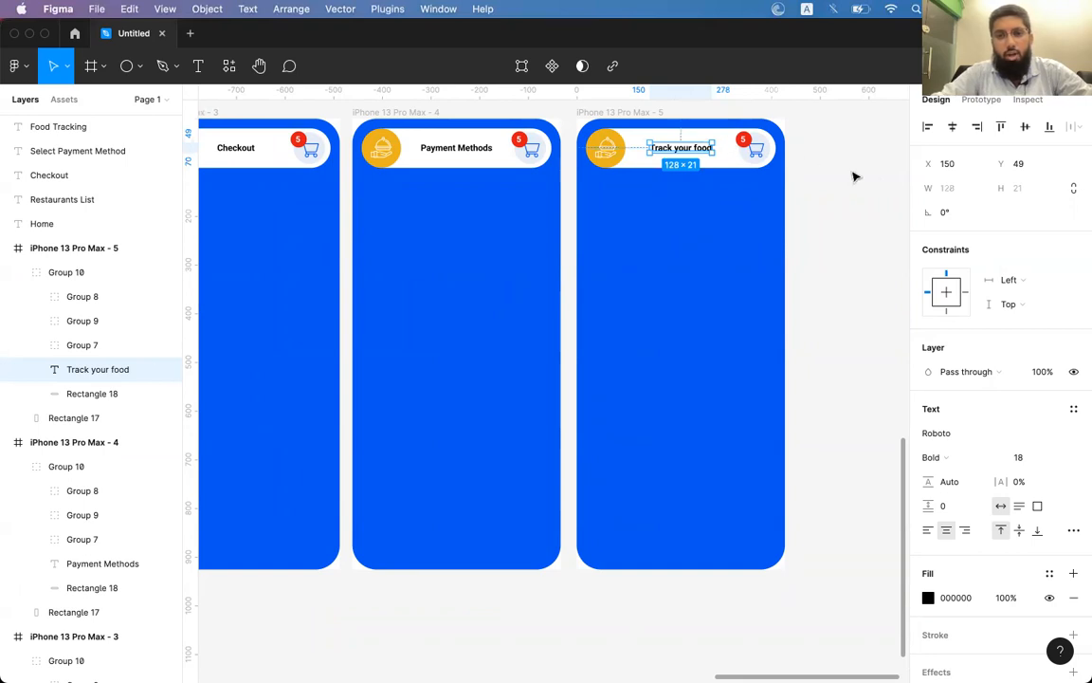
pyautogui.click(873, 178)
# Look over the titles, header bars and layout of all five phone screens from Home to Food Tracking.
pyautogui.hscroll(-3, 872, 178)
pyautogui.scroll(2, 872, 179)
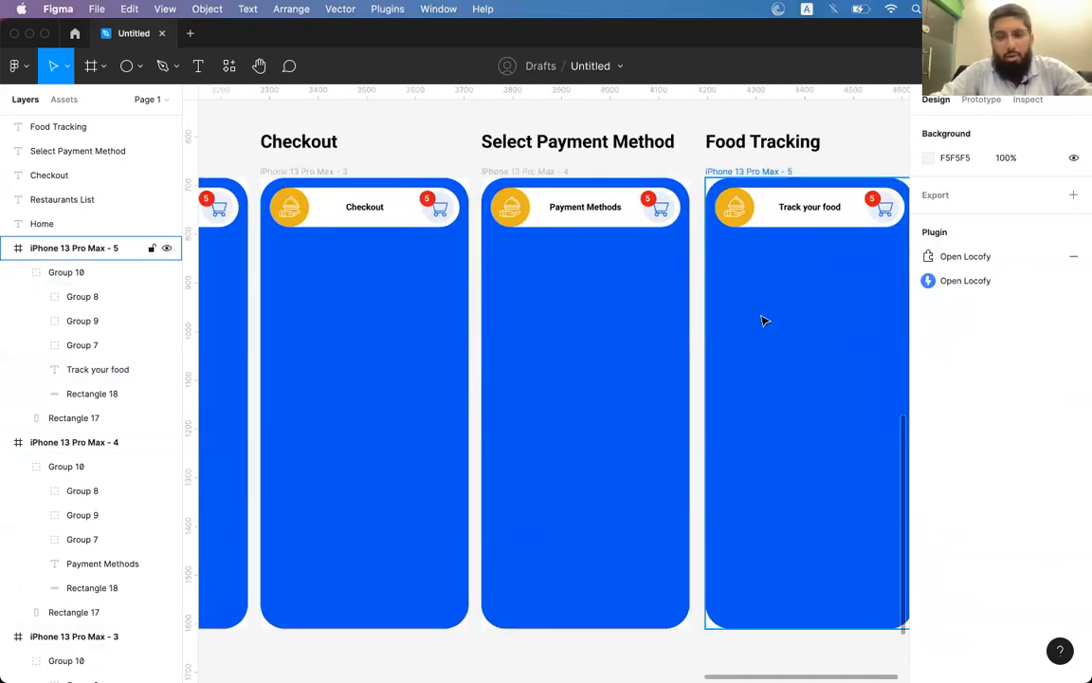
pyautogui.hscroll(-2, 764, 320)
pyautogui.hscroll(-1, 763, 319)
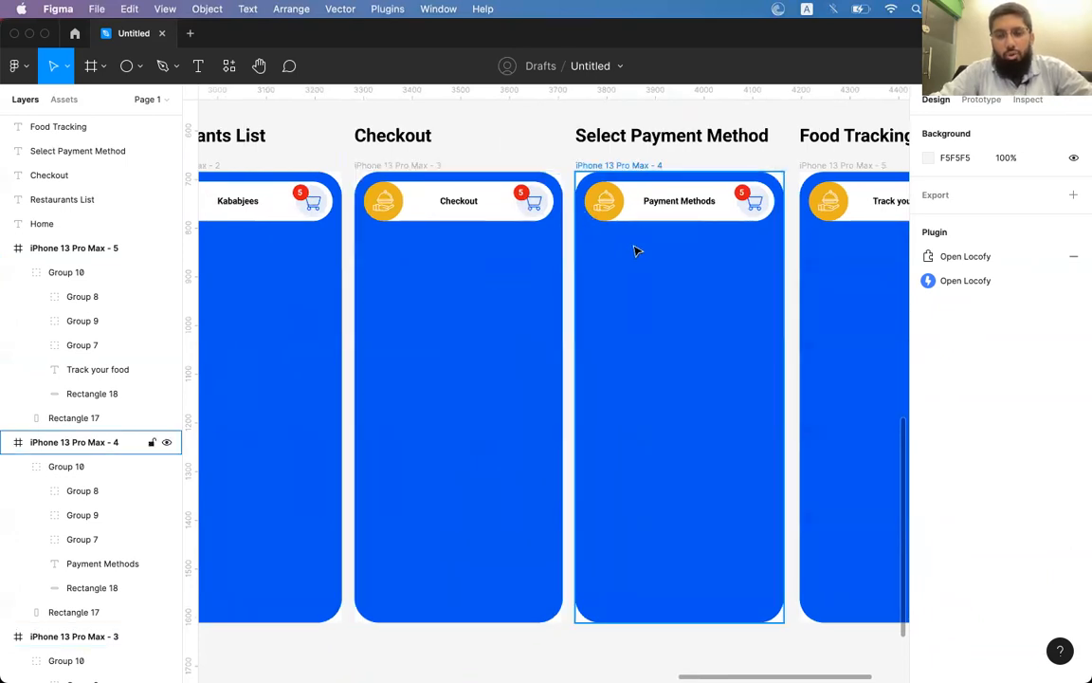
pyautogui.hscroll(-5, 637, 244)
pyautogui.scroll(1, 635, 243)
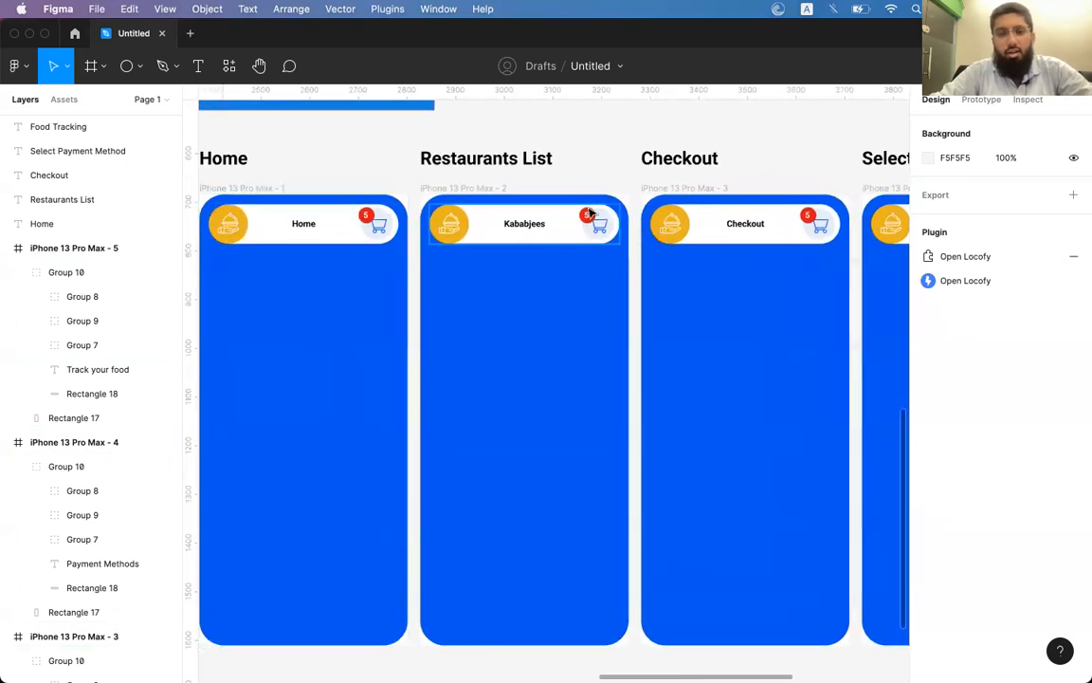
pyautogui.hscroll(-3, 413, 301)
pyautogui.scroll(-1, 412, 301)
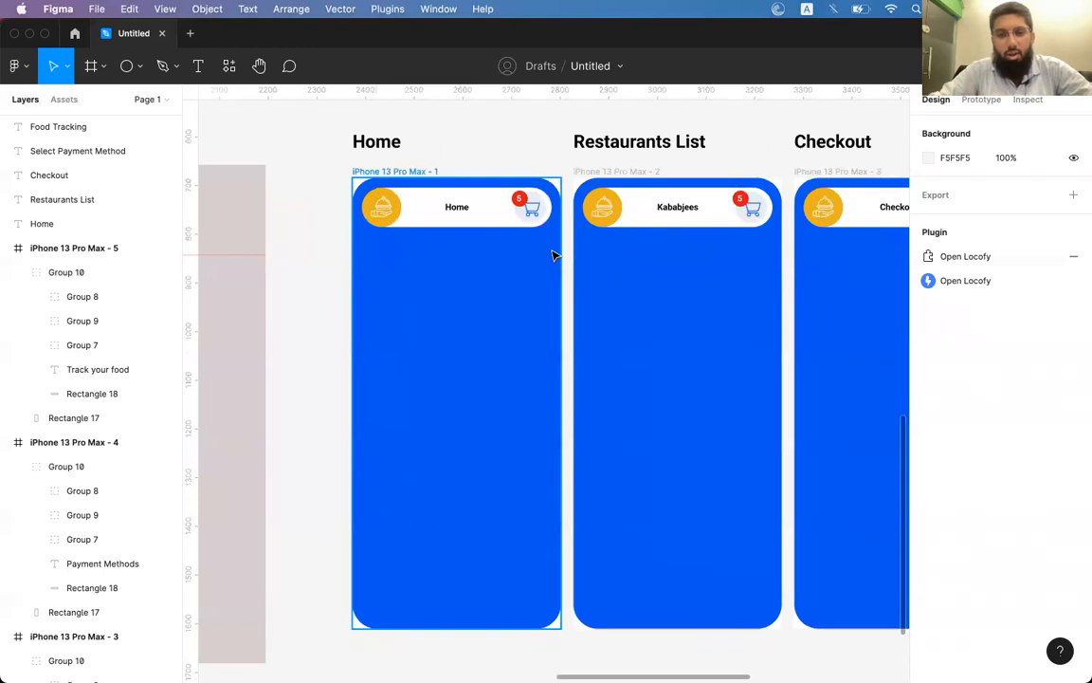
pyautogui.click(477, 214)
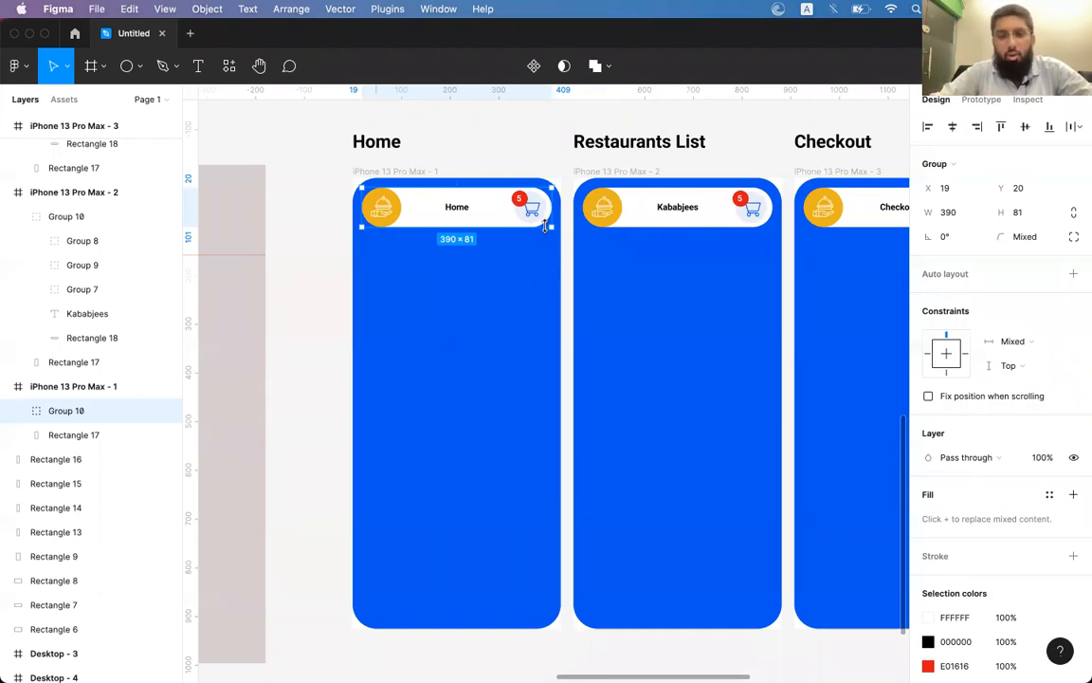
pyautogui.hscroll(10, 545, 225)
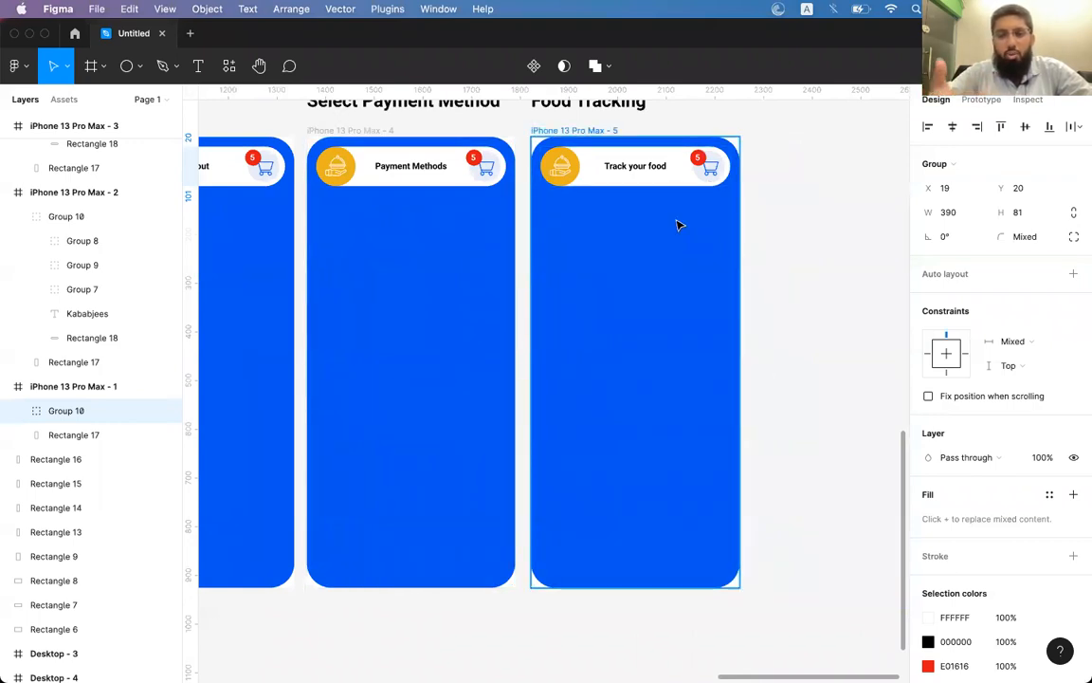
pyautogui.hscroll(-10, 678, 225)
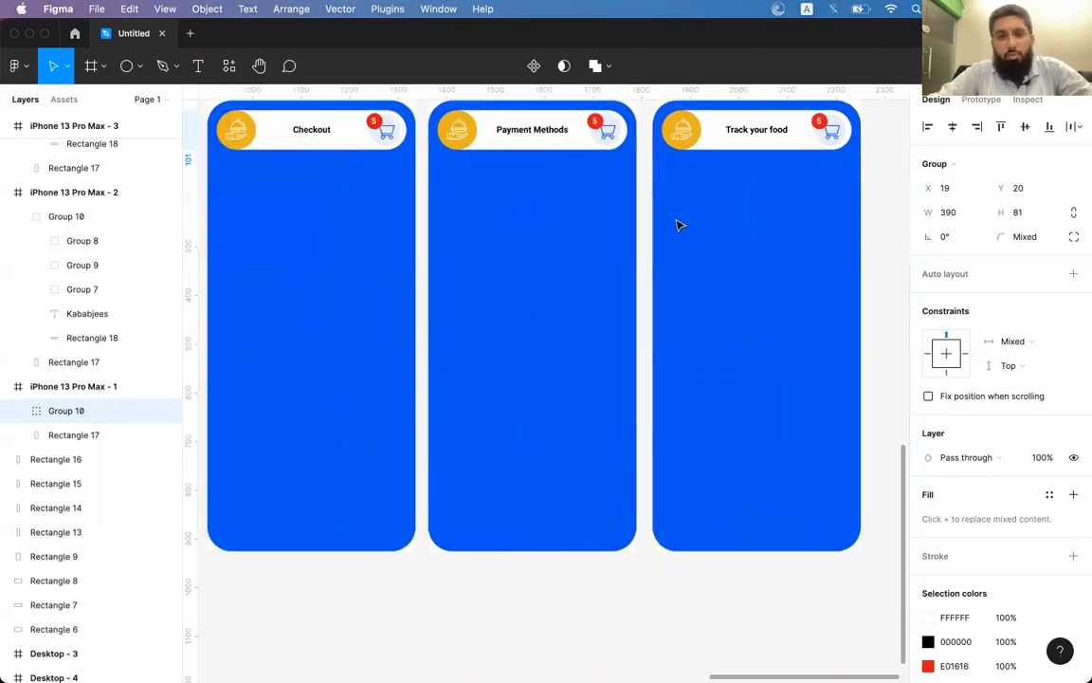
pyautogui.hscroll(-1, 678, 225)
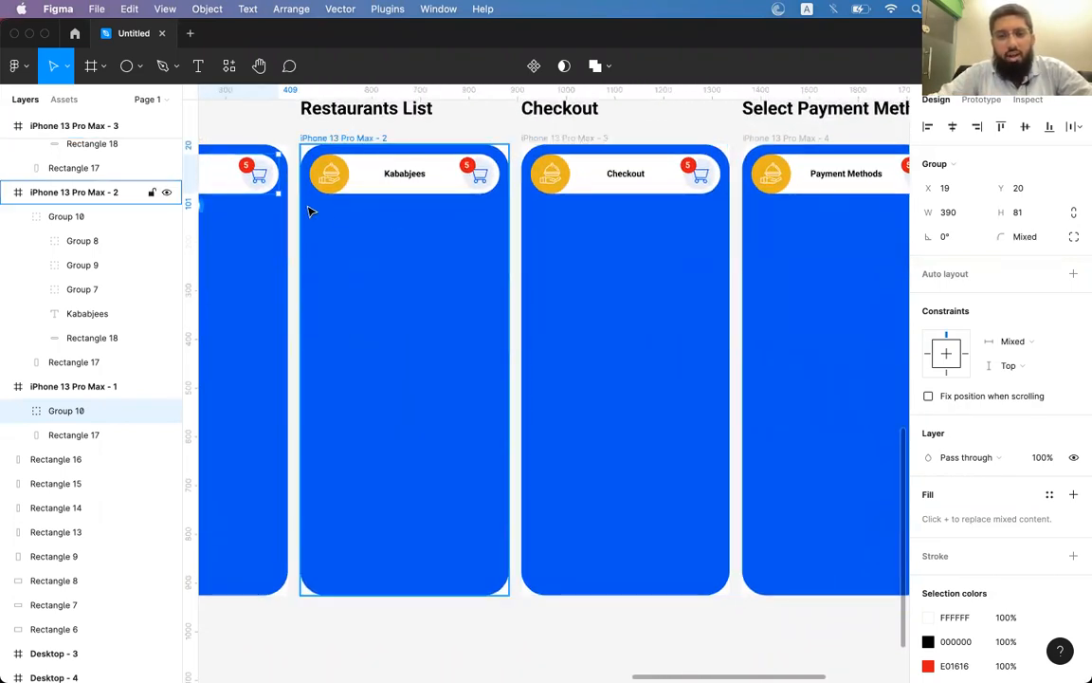
pyautogui.hscroll(-5, 713, 230)
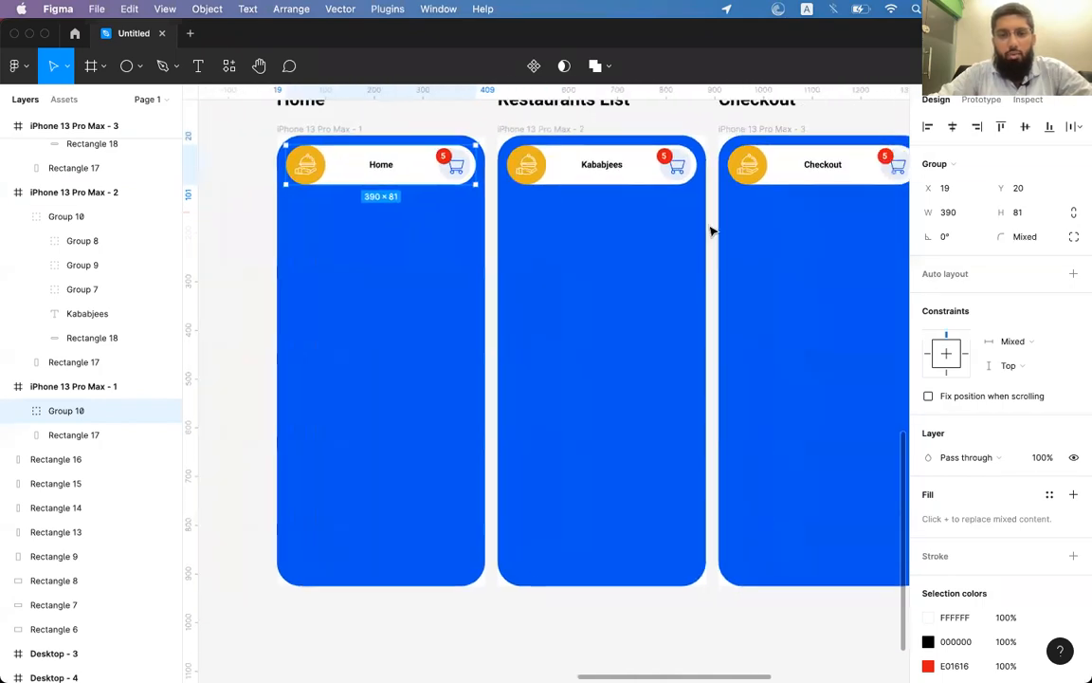
pyautogui.scroll(1, 713, 231)
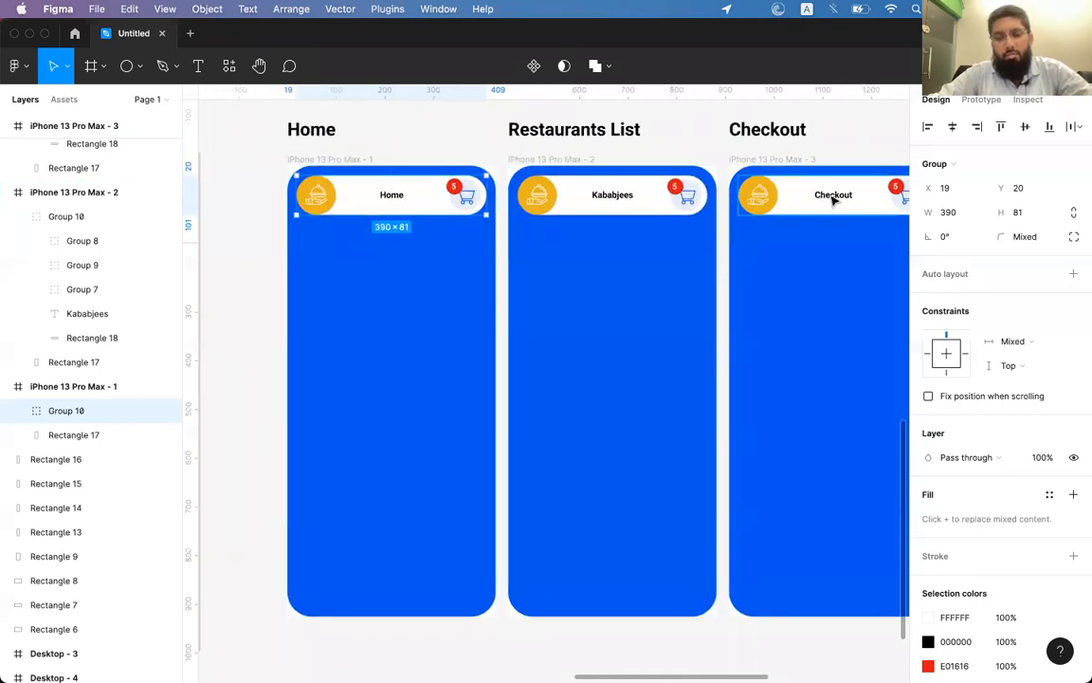
pyautogui.hscroll(-3, 641, 237)
pyautogui.click(643, 228)
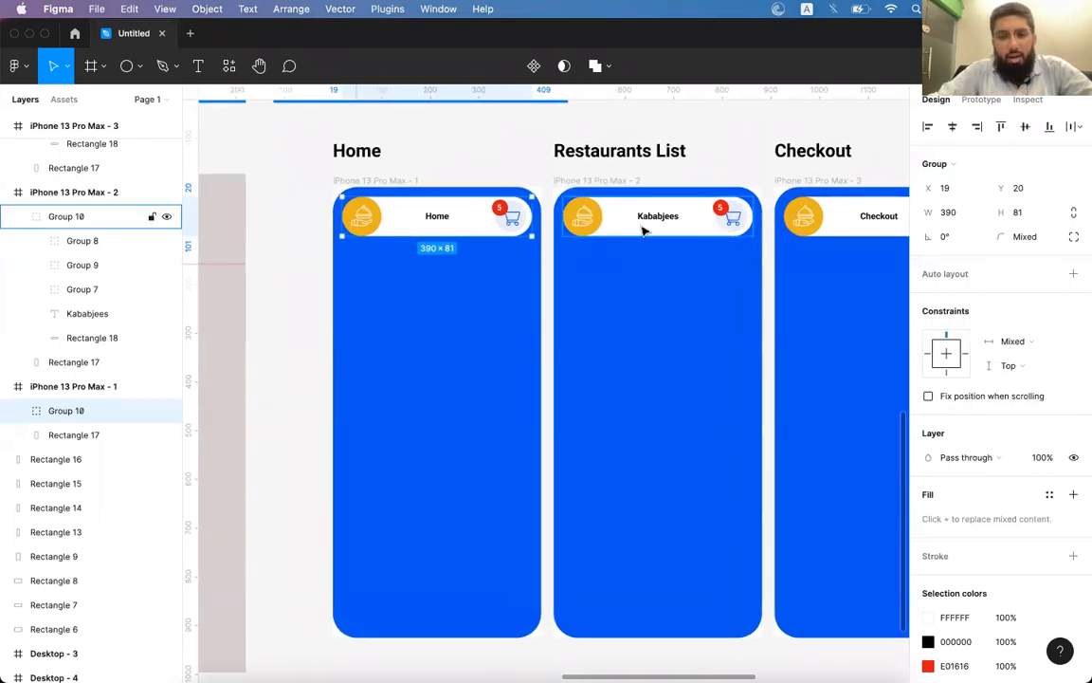
pyautogui.hscroll(6, 395, 217)
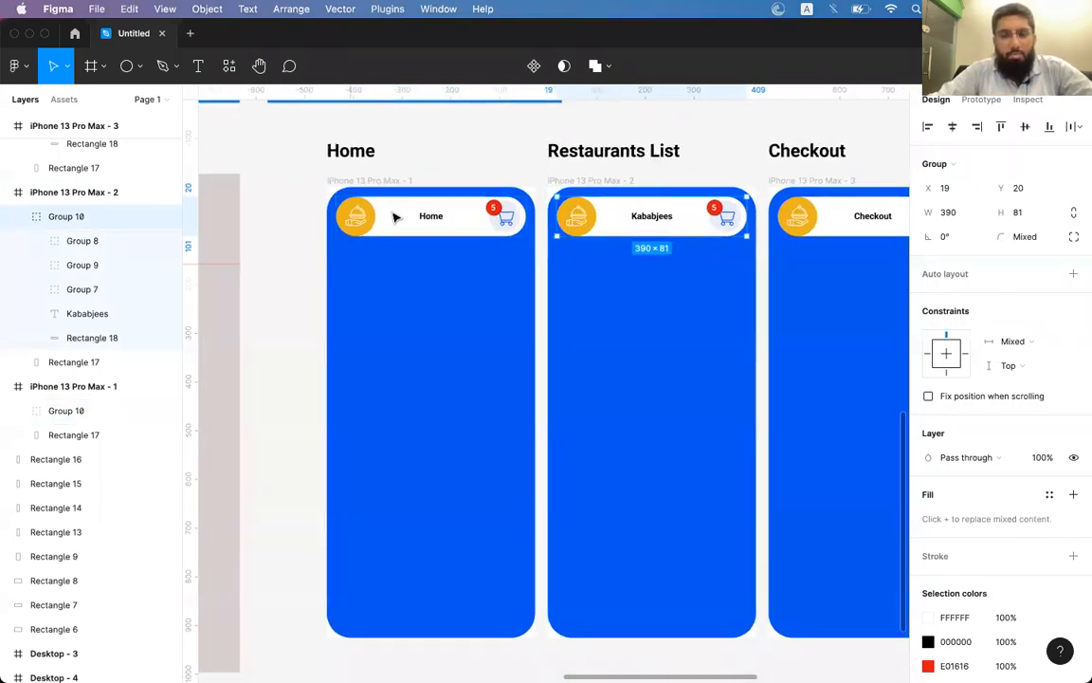
pyautogui.scroll(-5, 395, 217)
pyautogui.scroll(1, 394, 215)
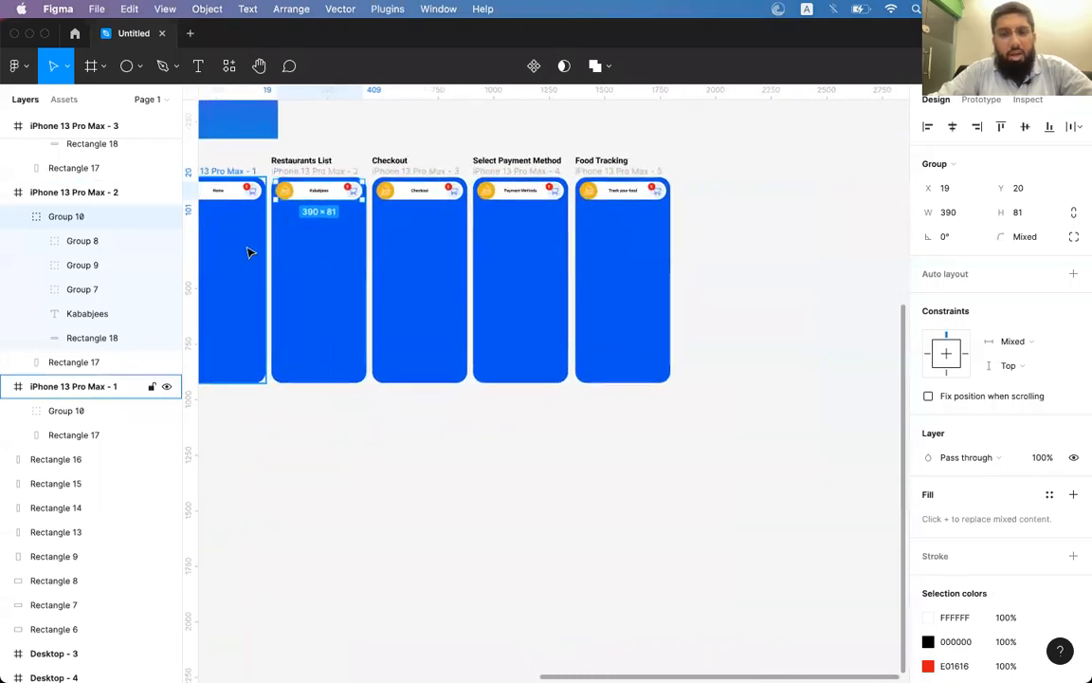
pyautogui.click(417, 244)
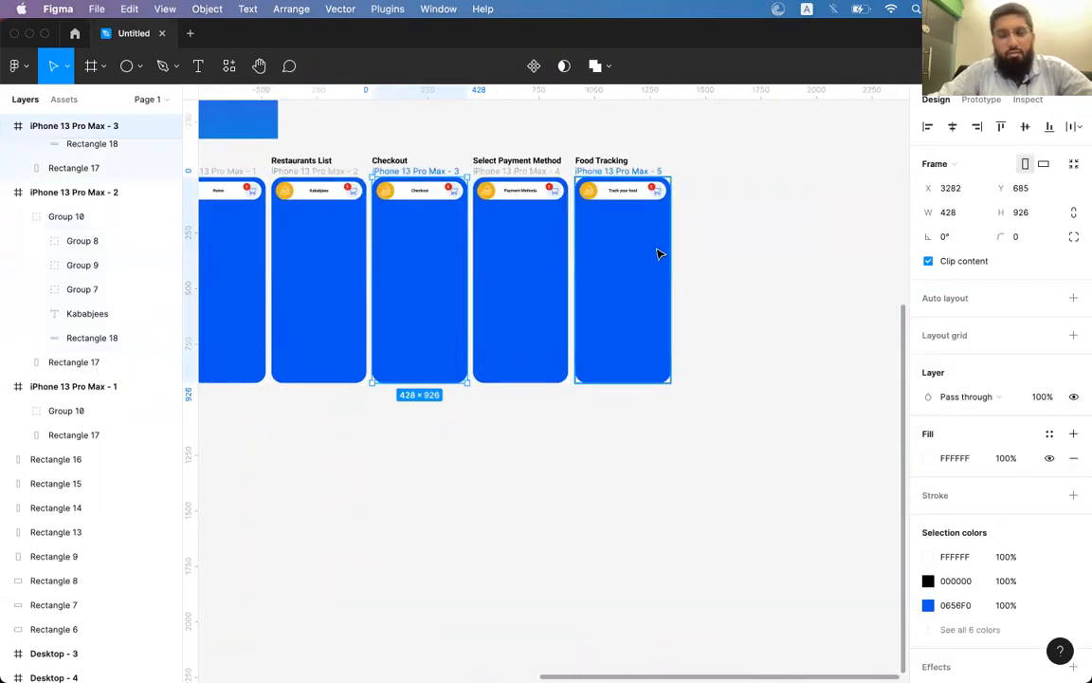
pyautogui.hscroll(-7, 566, 258)
pyautogui.click(843, 236)
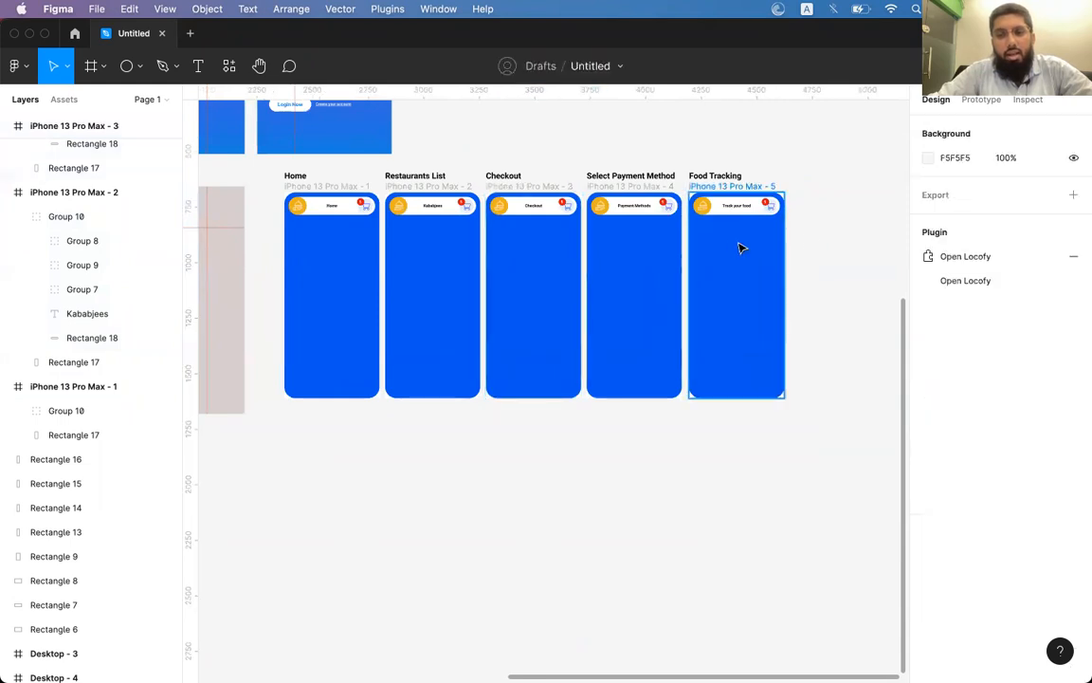
pyautogui.click(731, 249)
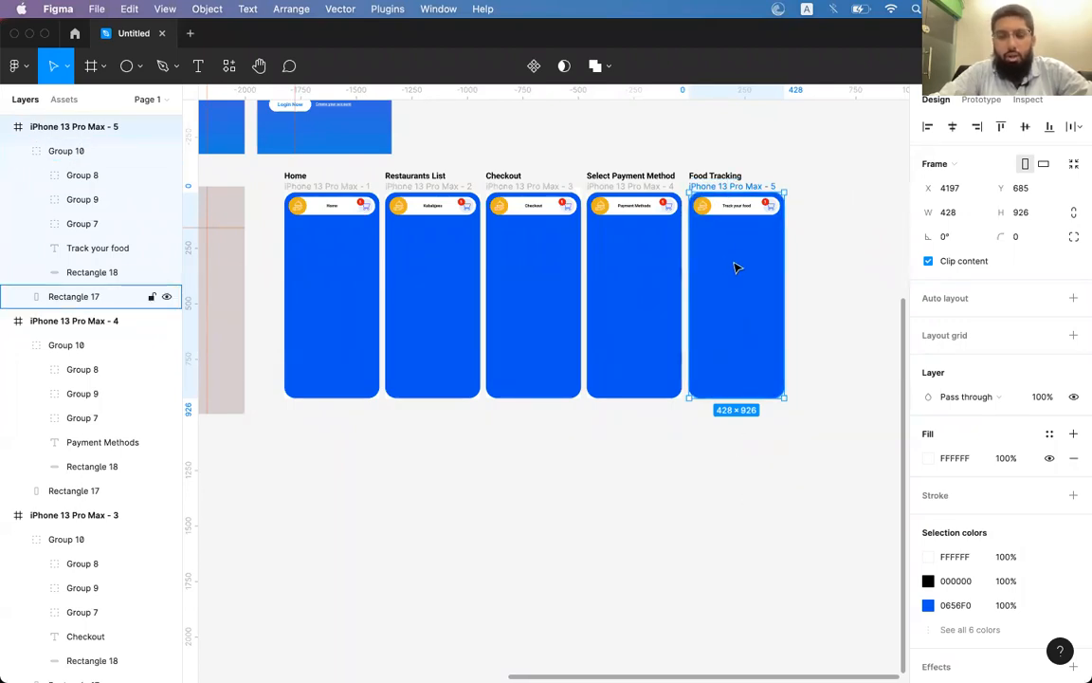
pyautogui.hscroll(3, 734, 242)
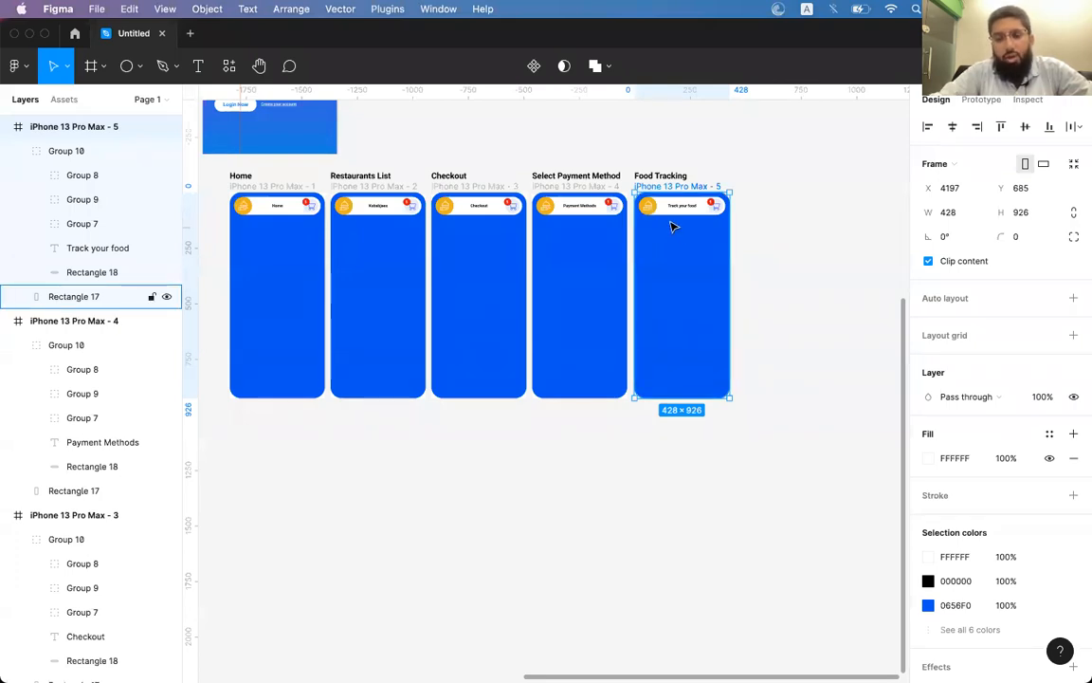
# Move the cart icon together with its red badge left to about X 273 in the Home screen's header.
pyautogui.scroll(5, 671, 227)
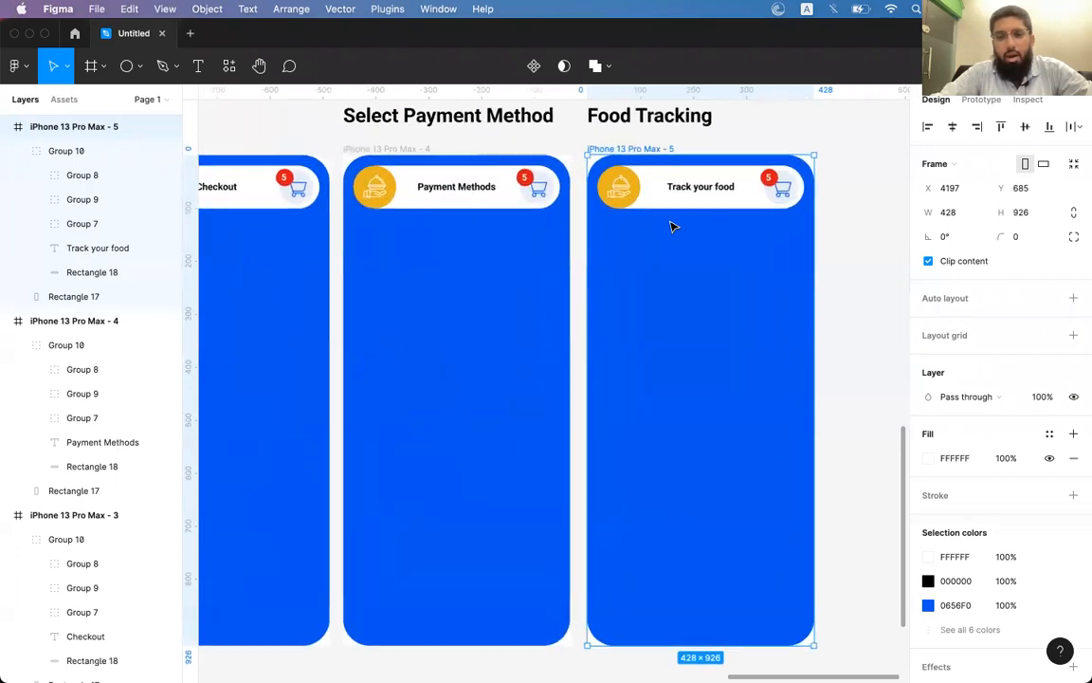
pyautogui.hscroll(-10, 671, 227)
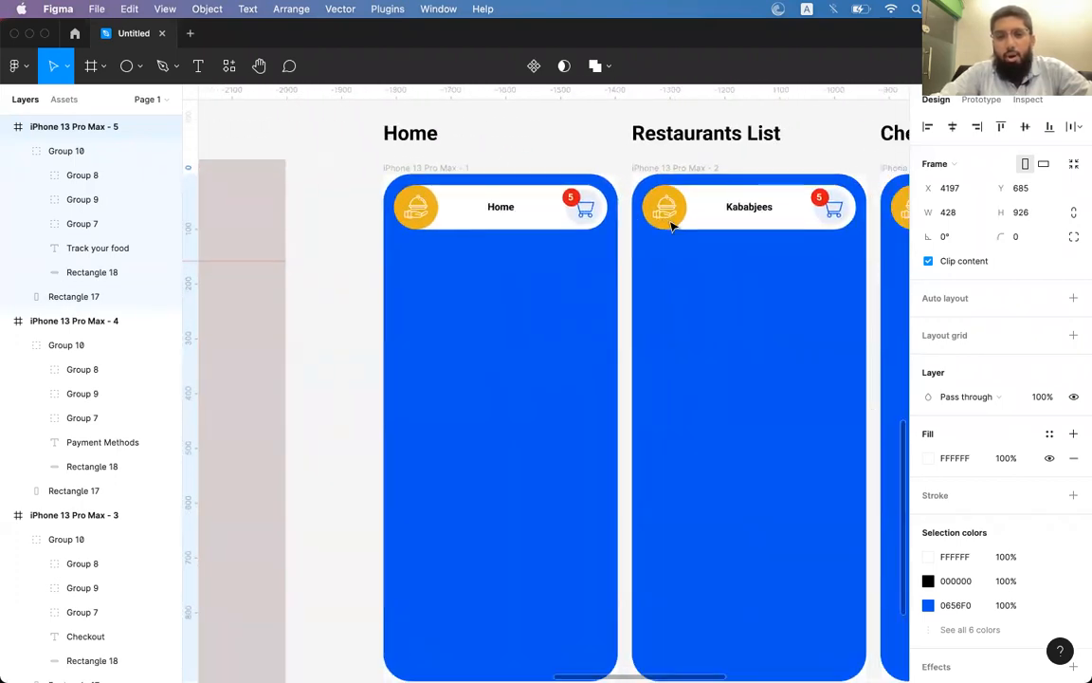
pyautogui.scroll(5, 672, 227)
pyautogui.click(485, 194)
pyautogui.doubleClick(498, 196)
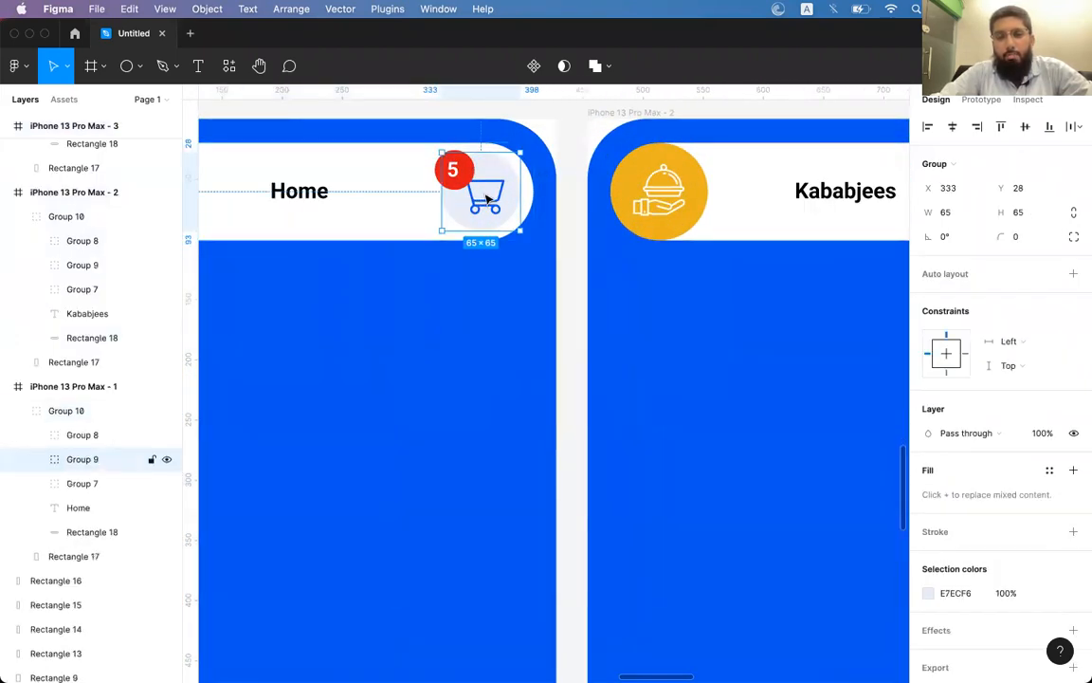
pyautogui.keyDown('shift'); pyautogui.click(82, 434); pyautogui.keyUp('shift')
pyautogui.moveTo(500, 194); pyautogui.dragTo(423, 195)
pyautogui.click(431, 194)
pyautogui.keyDown('shift'); pyautogui.click(395, 178); pyautogui.keyUp('shift')
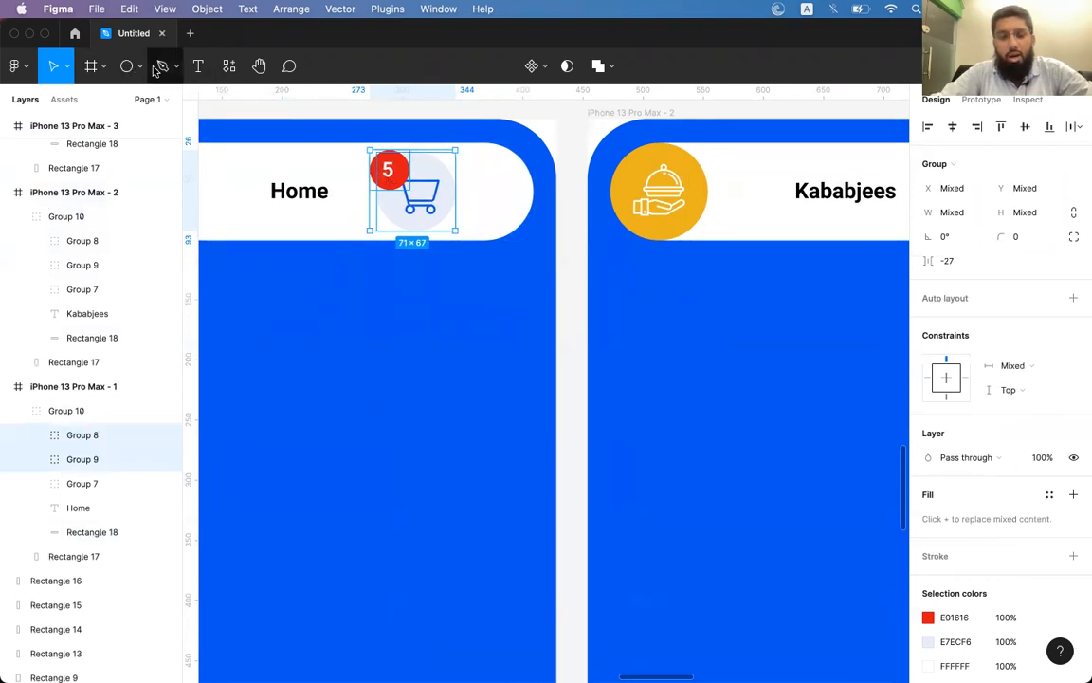
# Draw a horizontal line about 31 px long to the right of the cart icon in the Home header.
pyautogui.press('l')
pyautogui.moveTo(469, 178); pyautogui.dragTo(506, 180)
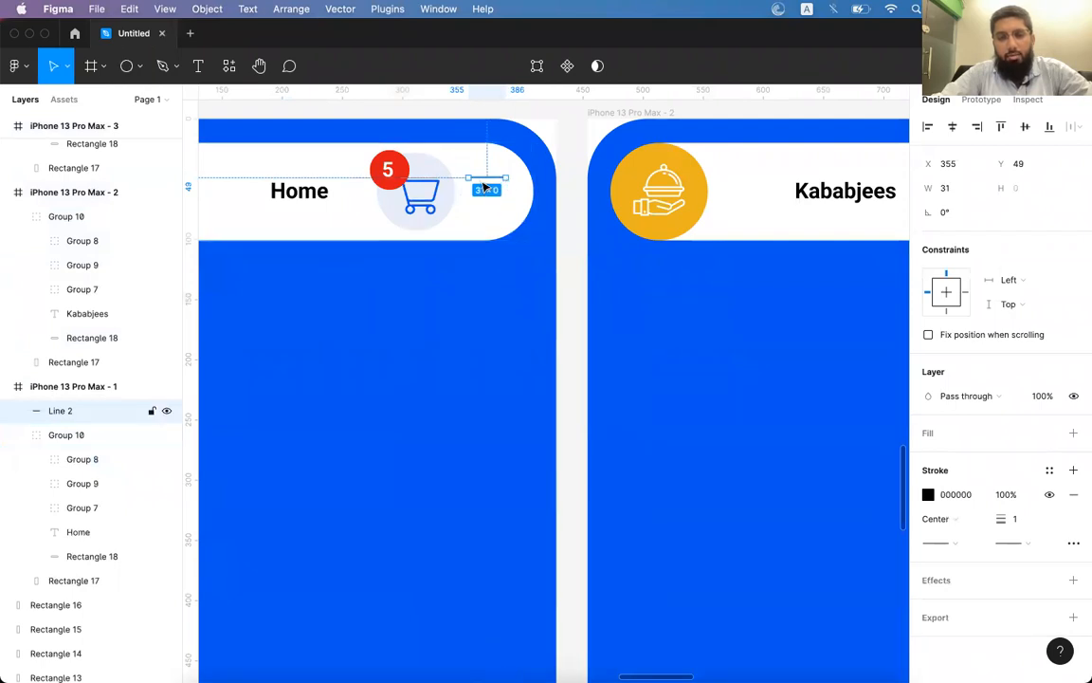
# Duplicate the line twice below itself at 10 px spacing and group the three lines as a menu icon in the Home header.
pyautogui.press('super+d')
pyautogui.hotkey('shift', 'Down')
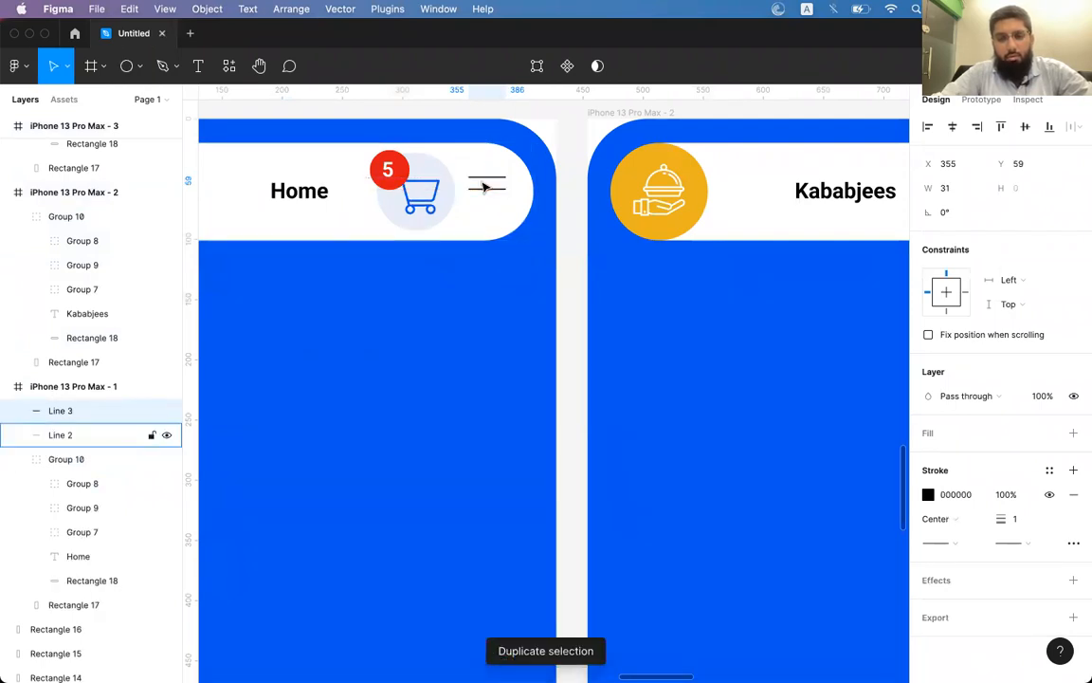
pyautogui.press('super+d')
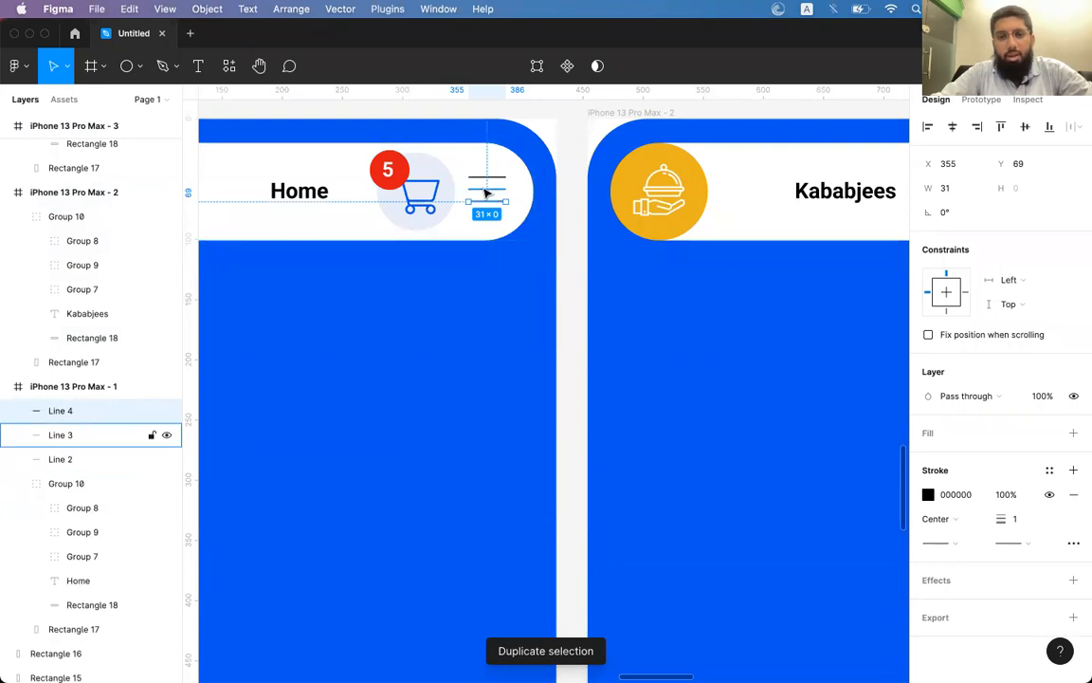
pyautogui.keyDown('shift'); pyautogui.click(485, 183); pyautogui.keyUp('shift')
pyautogui.keyDown('shift'); pyautogui.click(484, 178); pyautogui.keyUp('shift')
pyautogui.press('super+g')
pyautogui.scroll(5, 484, 178)
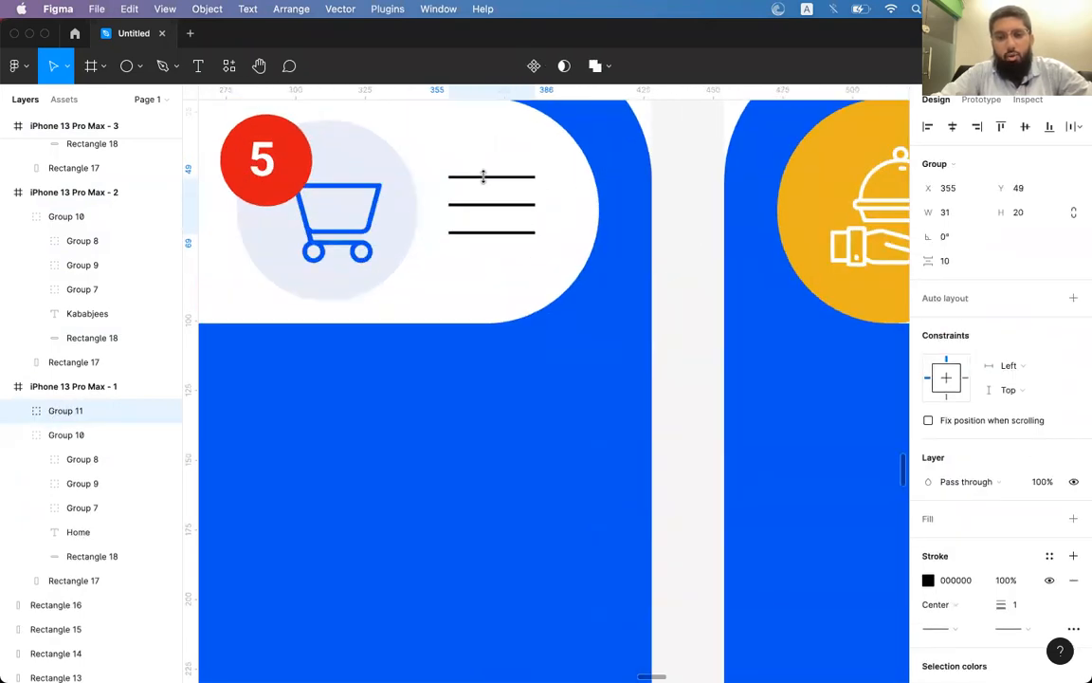
# Center the three-line menu icon vertically on the Home header bar, at Y 51, and deselect it.
pyautogui.press('super+0')
pyautogui.scroll(-1, 534, 273)
pyautogui.press('Down')
pyautogui.keyDown('shift'); pyautogui.click(390, 297); pyautogui.keyUp('shift')
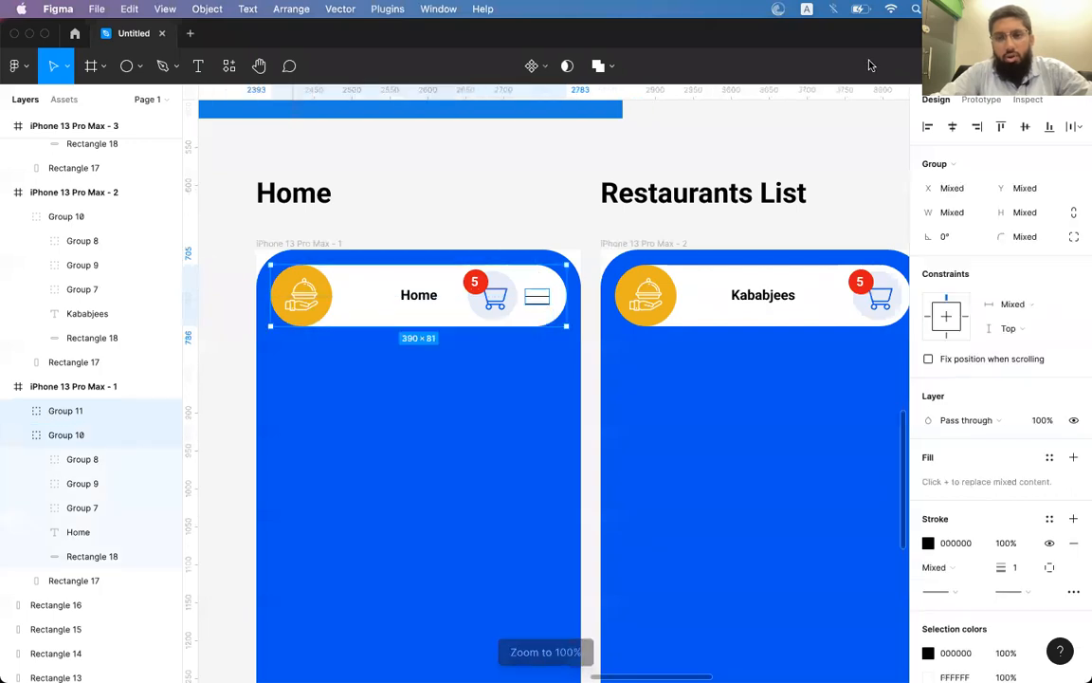
pyautogui.click(563, 188)
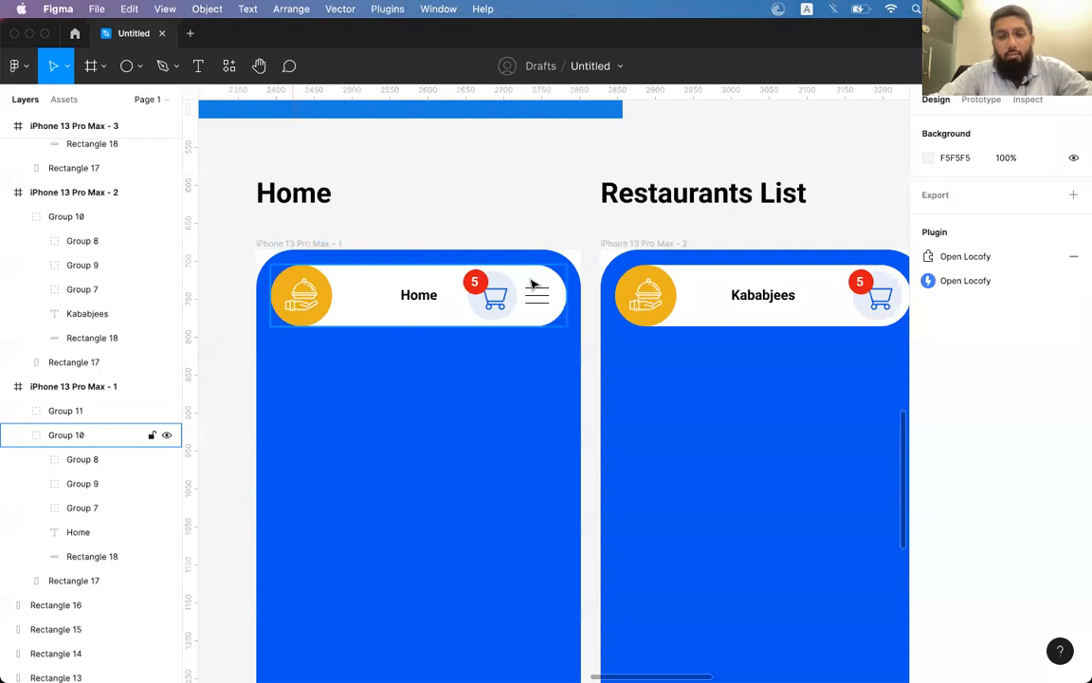
# Examine the menu icon and cart in the Home header and compare them with the Restaurants List and Checkout headers.
pyautogui.scroll(4, 532, 285)
pyautogui.click(520, 245)
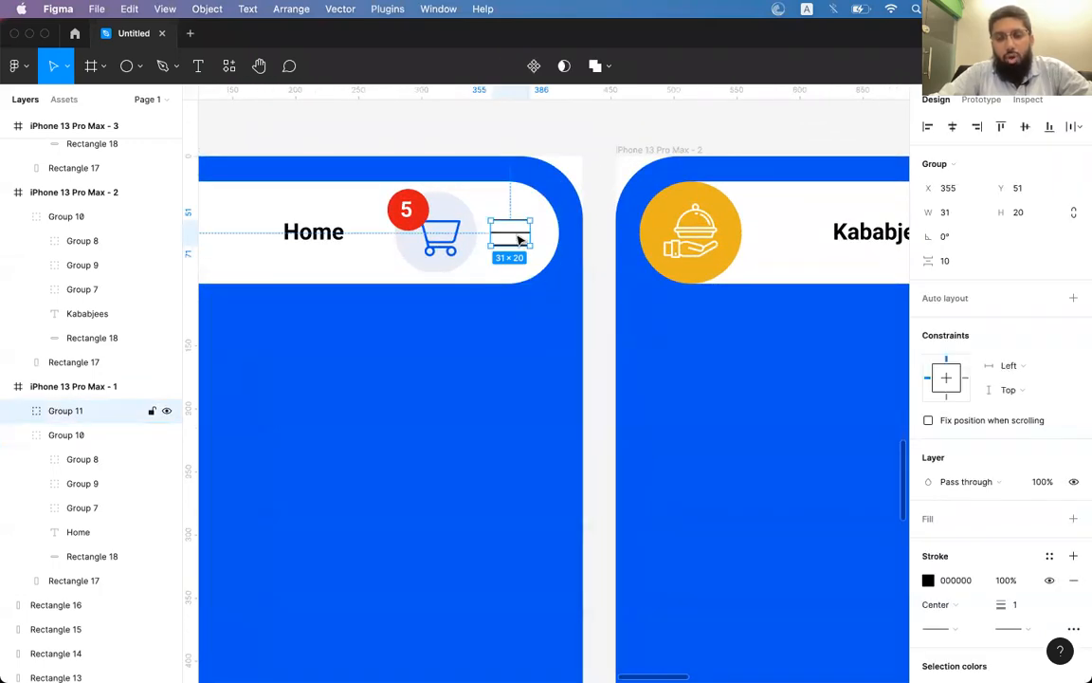
pyautogui.scroll(-3, 541, 202)
pyautogui.scroll(1, 541, 201)
pyautogui.hscroll(-1, 541, 201)
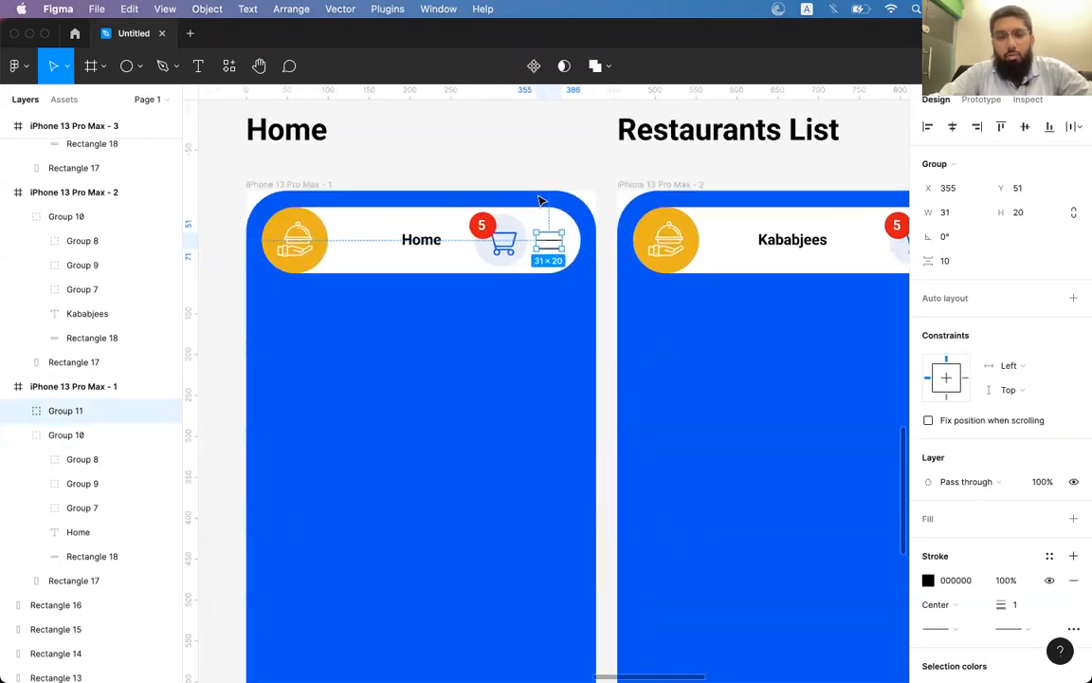
pyautogui.click(541, 201)
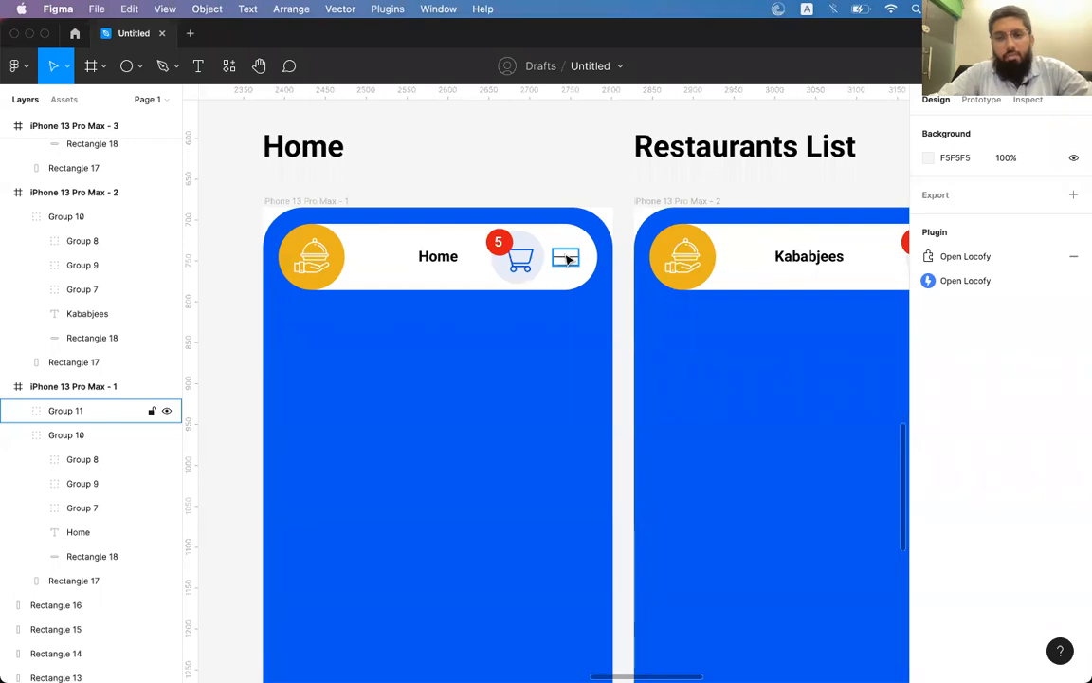
pyautogui.click(567, 259)
pyautogui.hscroll(5, 566, 258)
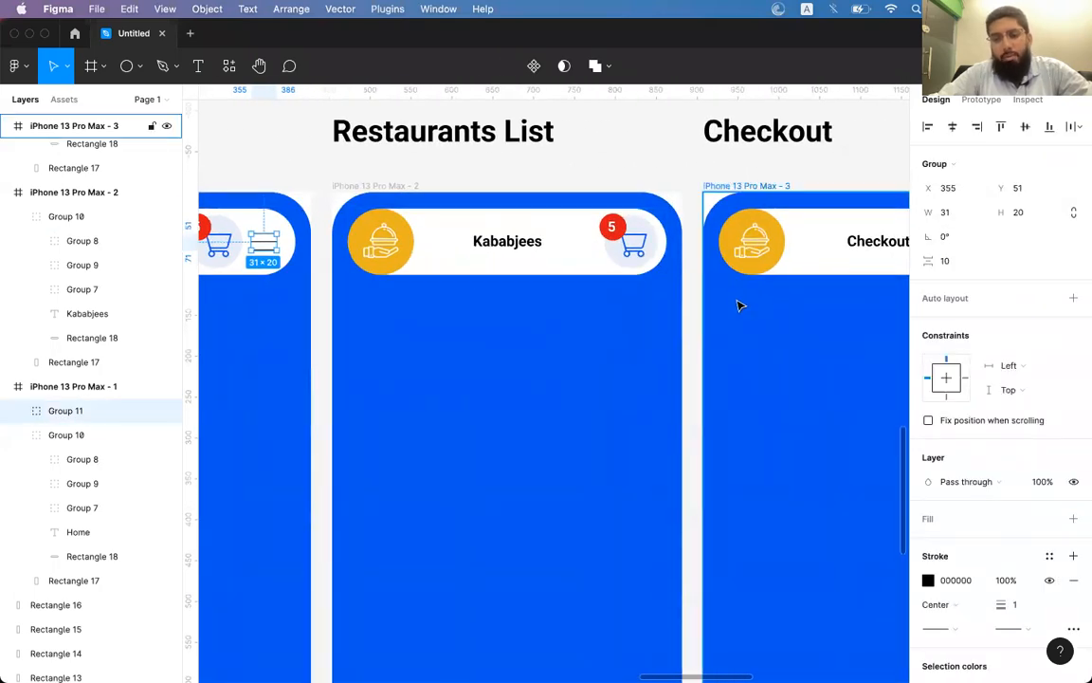
pyautogui.scroll(-5, 740, 305)
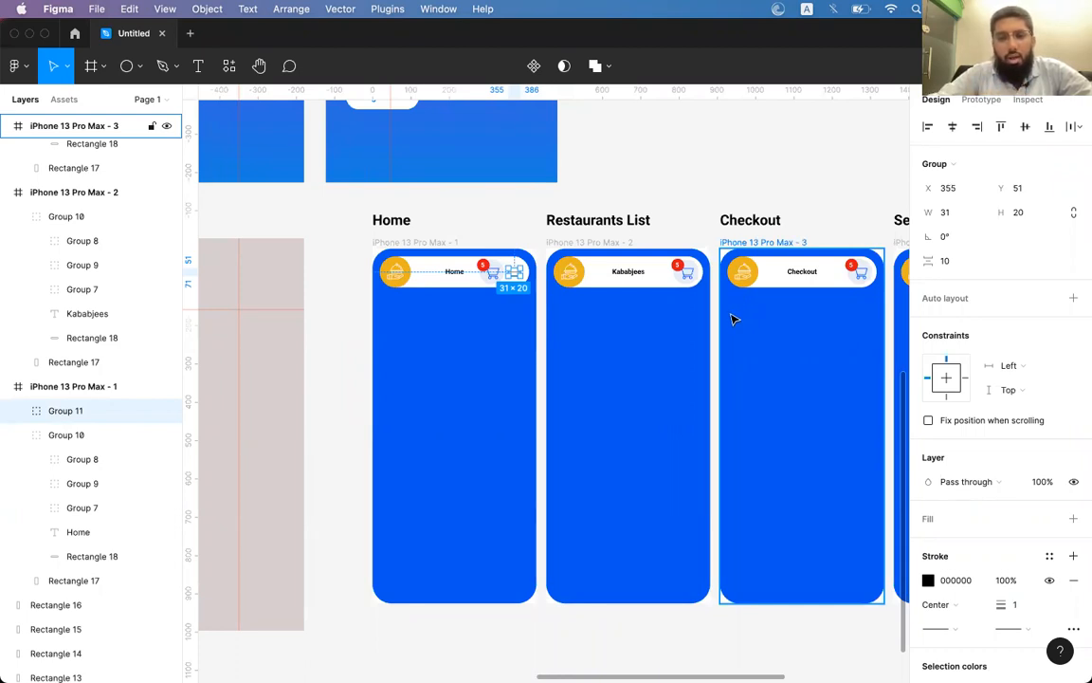
pyautogui.scroll(5, 513, 290)
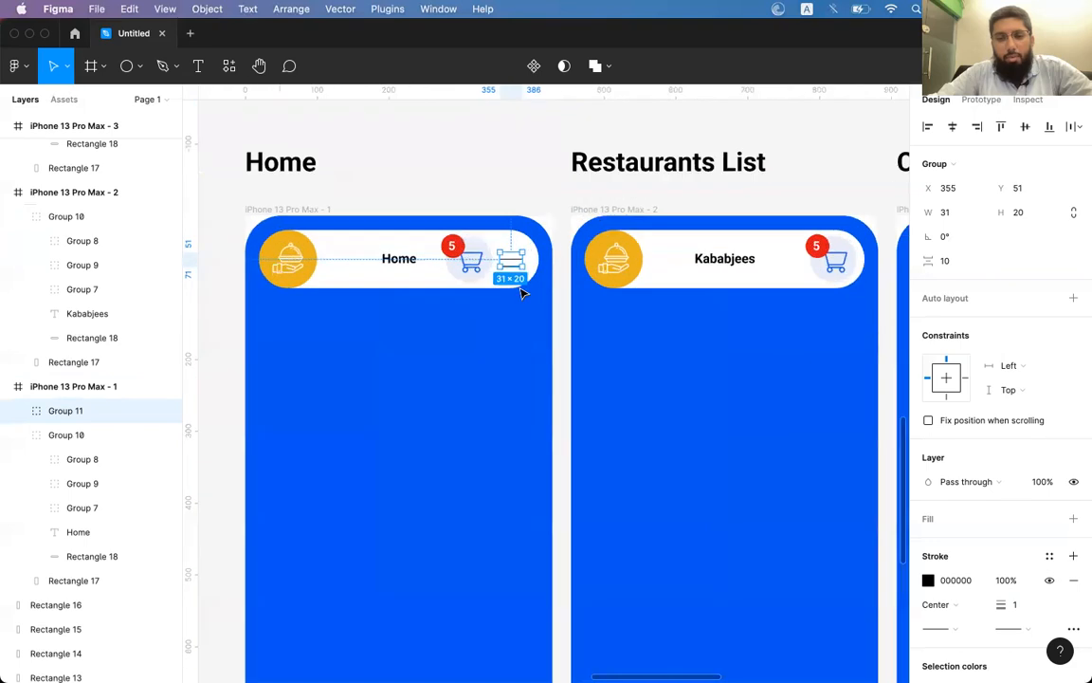
pyautogui.click(474, 227)
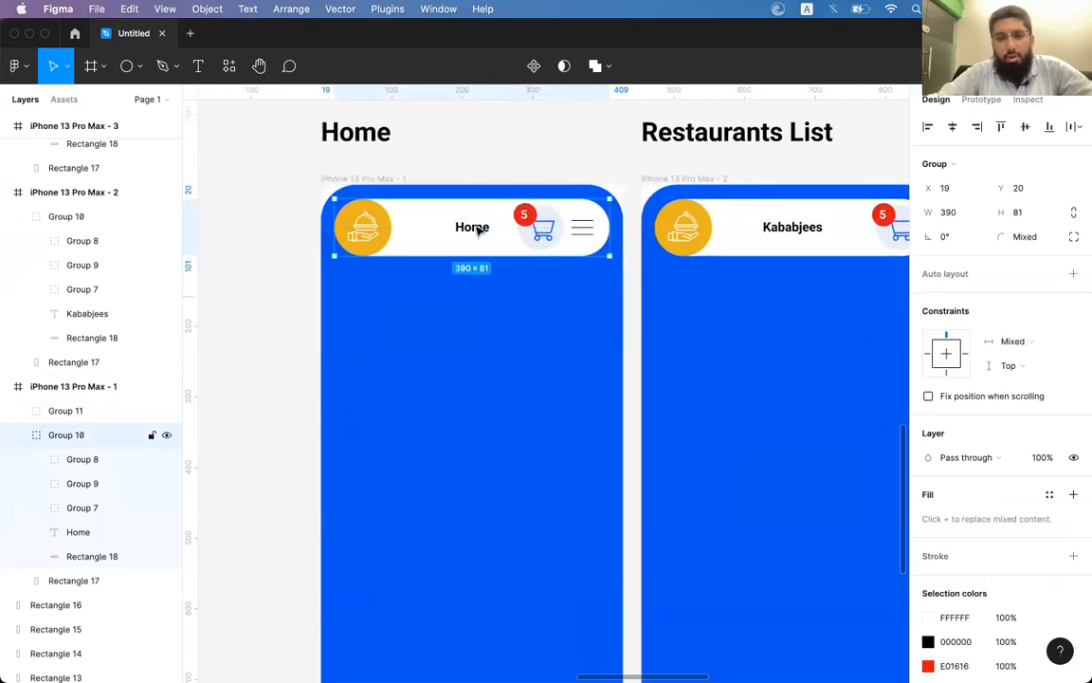
pyautogui.doubleClick(474, 227)
pyautogui.click(533, 153)
pyautogui.hscroll(3, 532, 153)
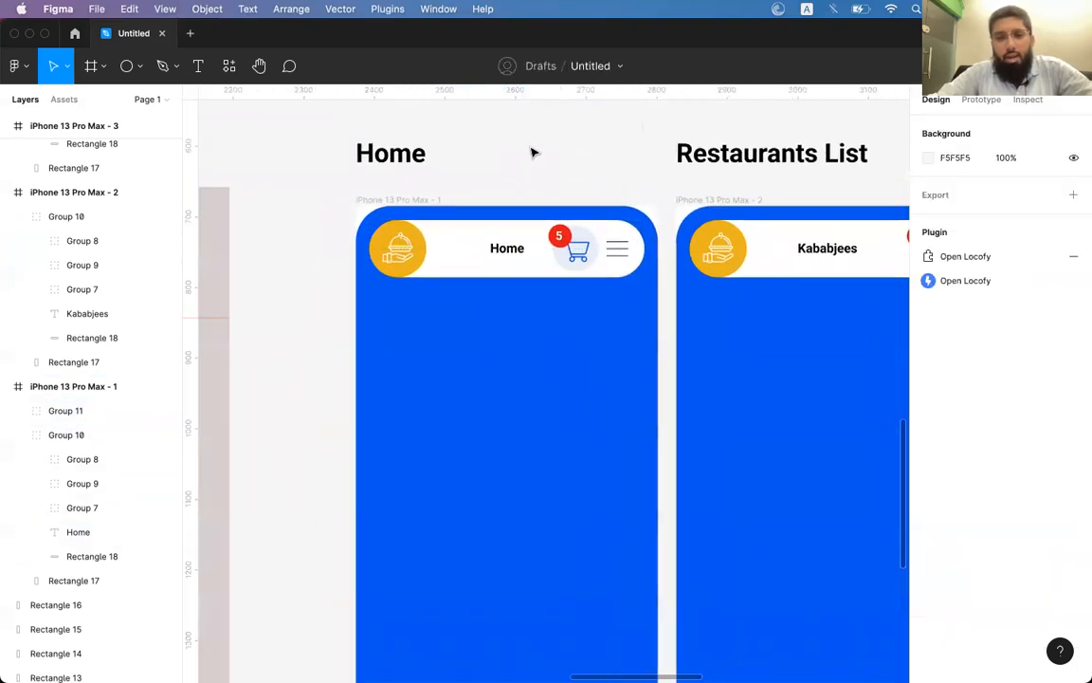
# Cut the three-line menu icon and paste it inside the Home screen's header group.
pyautogui.click(414, 244)
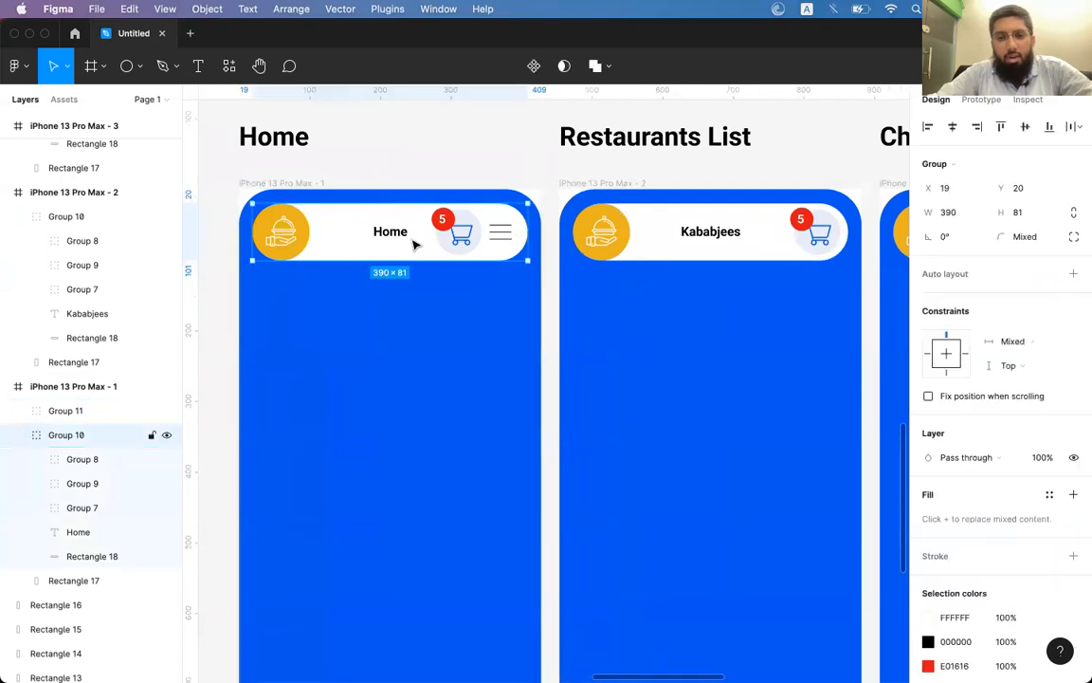
pyautogui.click(506, 237)
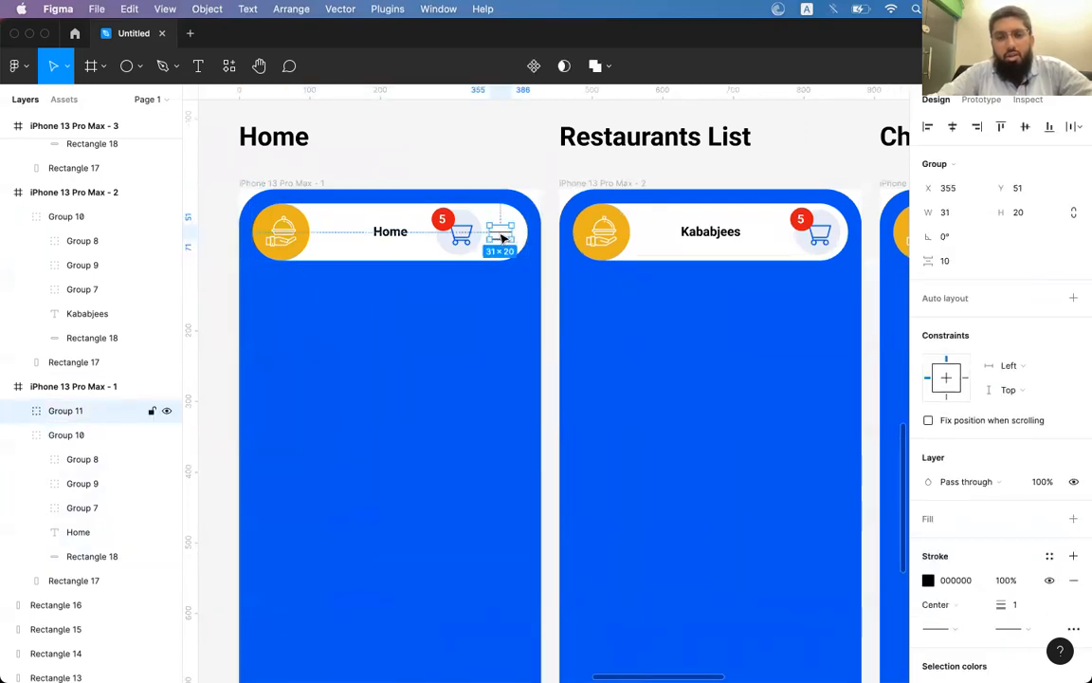
pyautogui.hotkey('ctrl', 'x')
pyautogui.click(500, 234)
pyautogui.hotkey('ctrl', 'v')
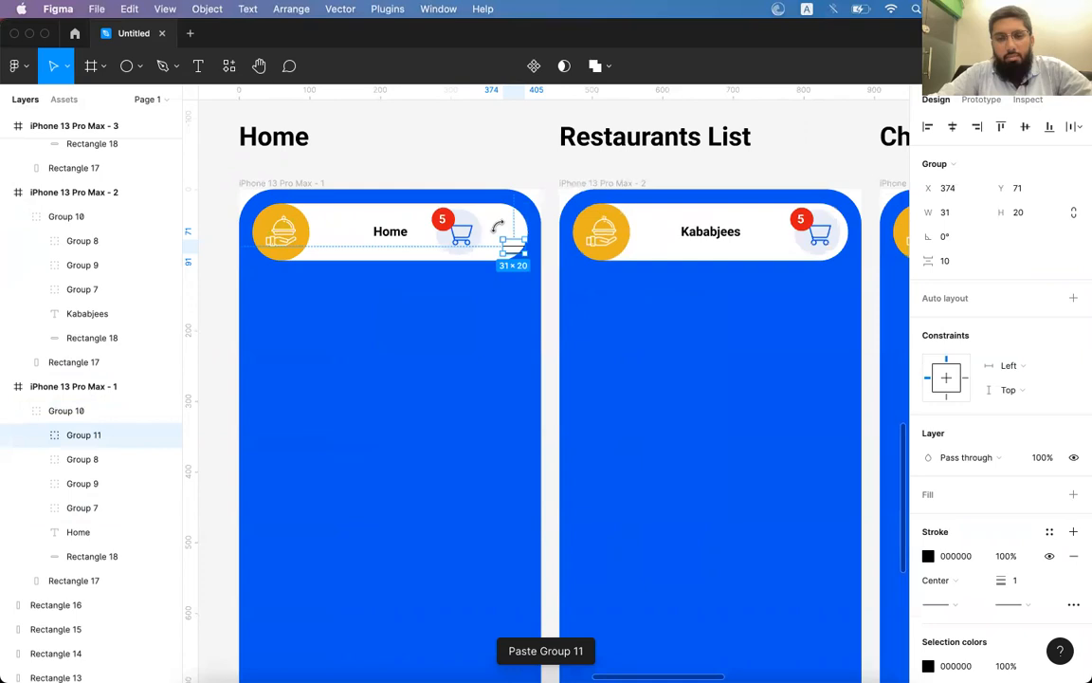
# Center the pasted menu icon vertically on the white header bar and shift it left to X 359.
pyautogui.keyDown('shift'); pyautogui.click(510, 242); pyautogui.keyUp('shift')
pyautogui.click(1022, 126)
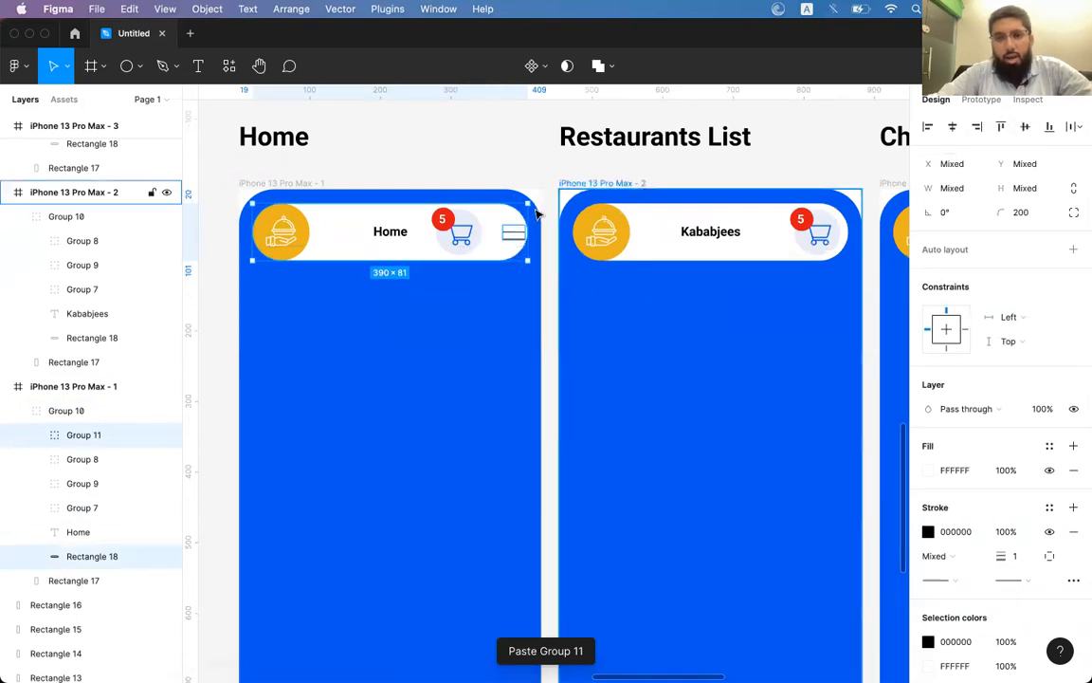
pyautogui.keyDown('shift'); pyautogui.click(352, 229); pyautogui.keyUp('shift')
pyautogui.hotkey('shift', 'Left')
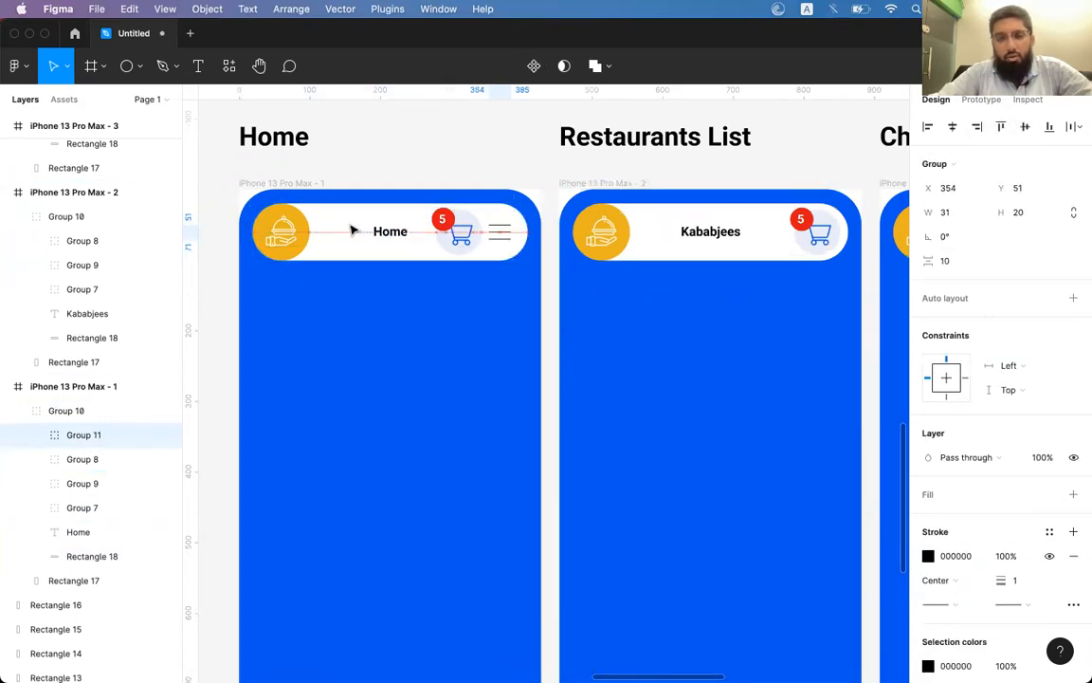
pyautogui.press('Left')
pyautogui.press('Left')
# Set the menu icon's stroke width to 3 and its colour to 0656F0, sampled from the blue screen background.
pyautogui.click(1016, 581)
pyautogui.write('3')
pyautogui.press('Return')
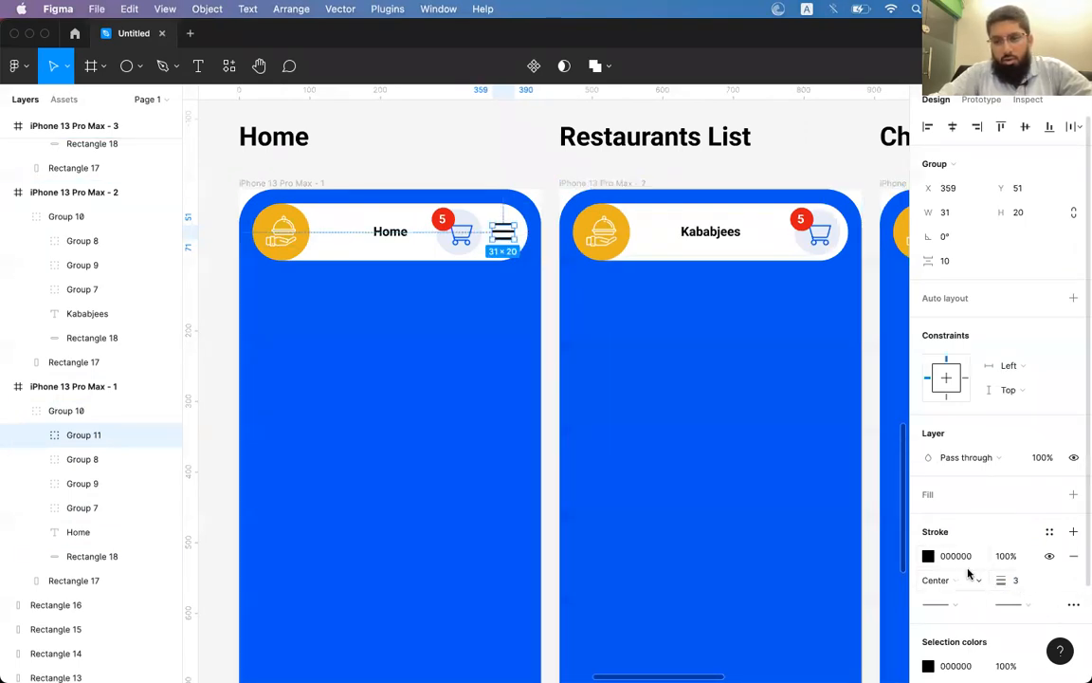
pyautogui.click(927, 556)
pyautogui.click(749, 512)
pyautogui.click(430, 349)
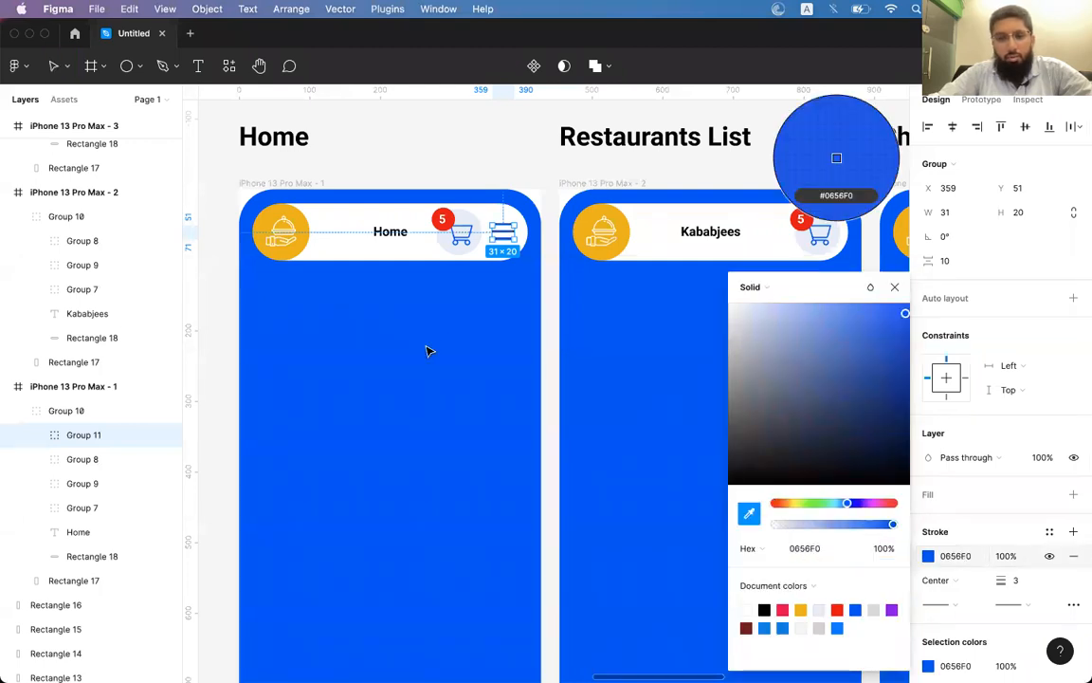
pyautogui.click(534, 153)
# Inspect the Home header group with its cart, red badge and blue menu icon.
pyautogui.doubleClick(506, 239)
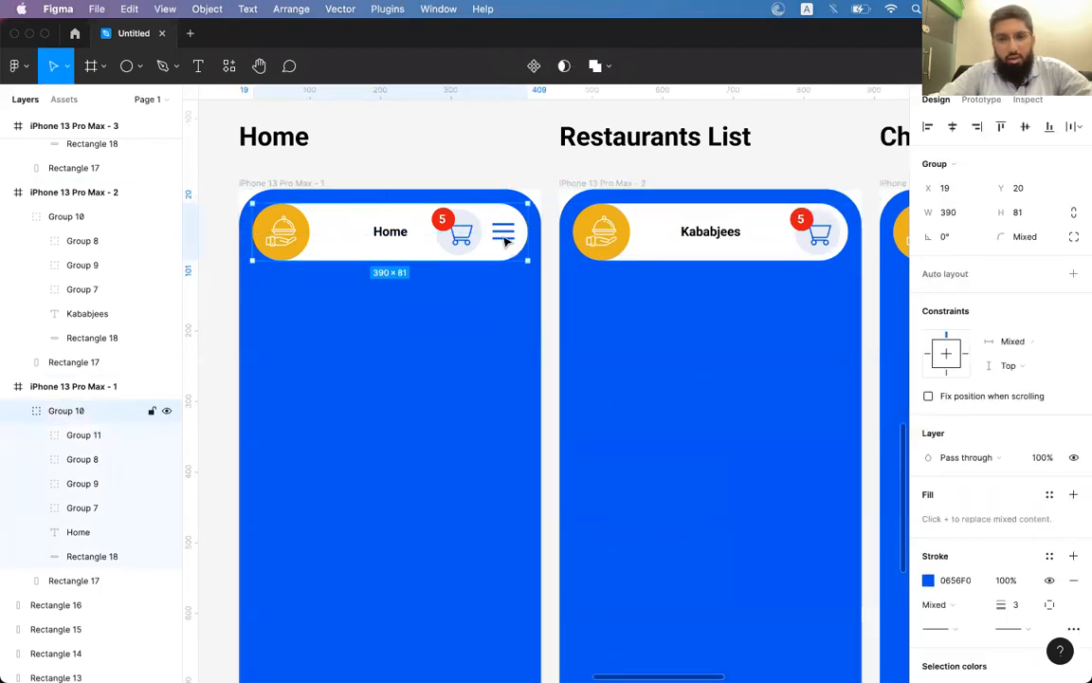
pyautogui.click(462, 234)
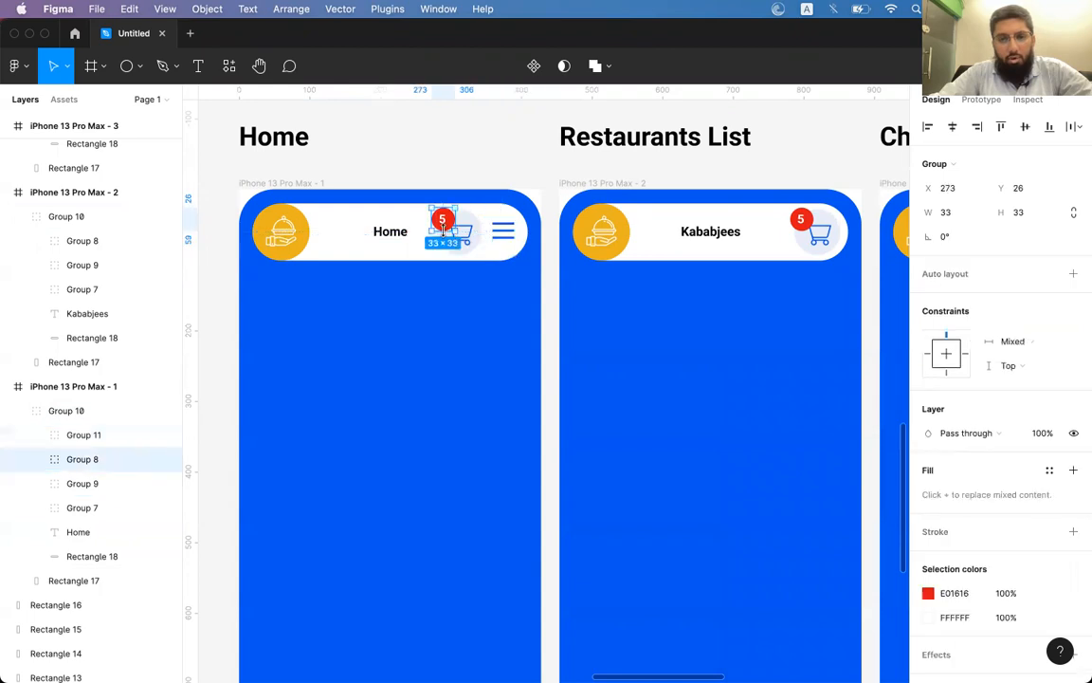
pyautogui.click(451, 114)
pyautogui.hscroll(-3, 480, 254)
pyautogui.scroll(1, 479, 254)
pyautogui.click(517, 266)
pyautogui.moveTo(518, 266)
pyautogui.mouseDown()
pyautogui.moveTo(520, 360)
pyautogui.moveTo(506, 278)
pyautogui.mouseUp()
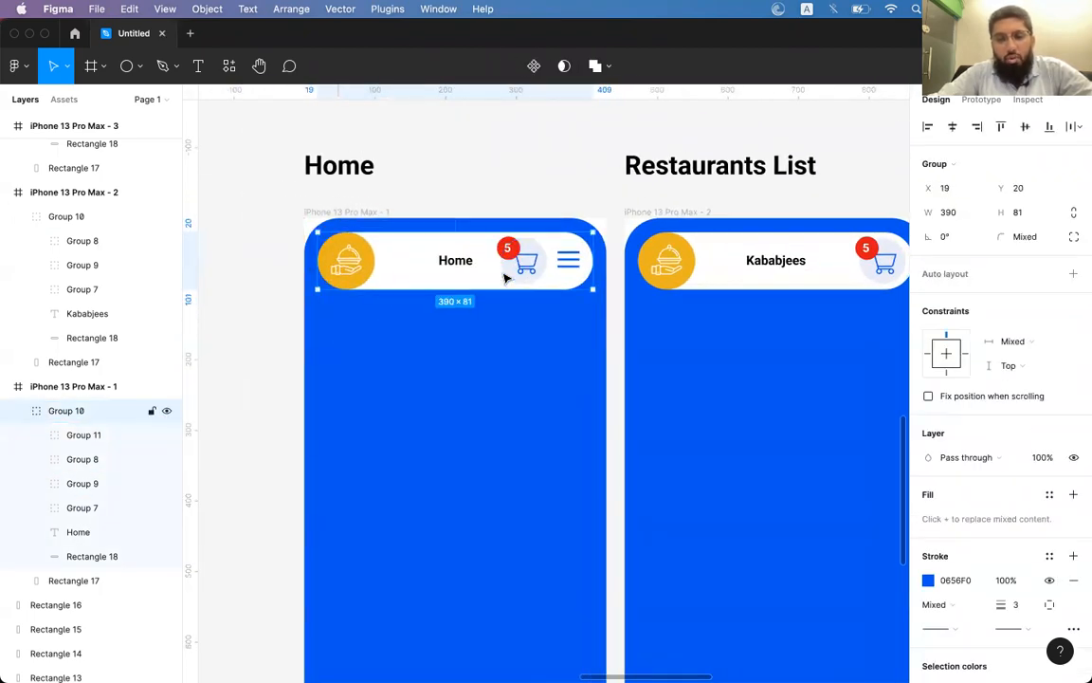
pyautogui.hscroll(1, 504, 275)
pyautogui.scroll(1, 504, 271)
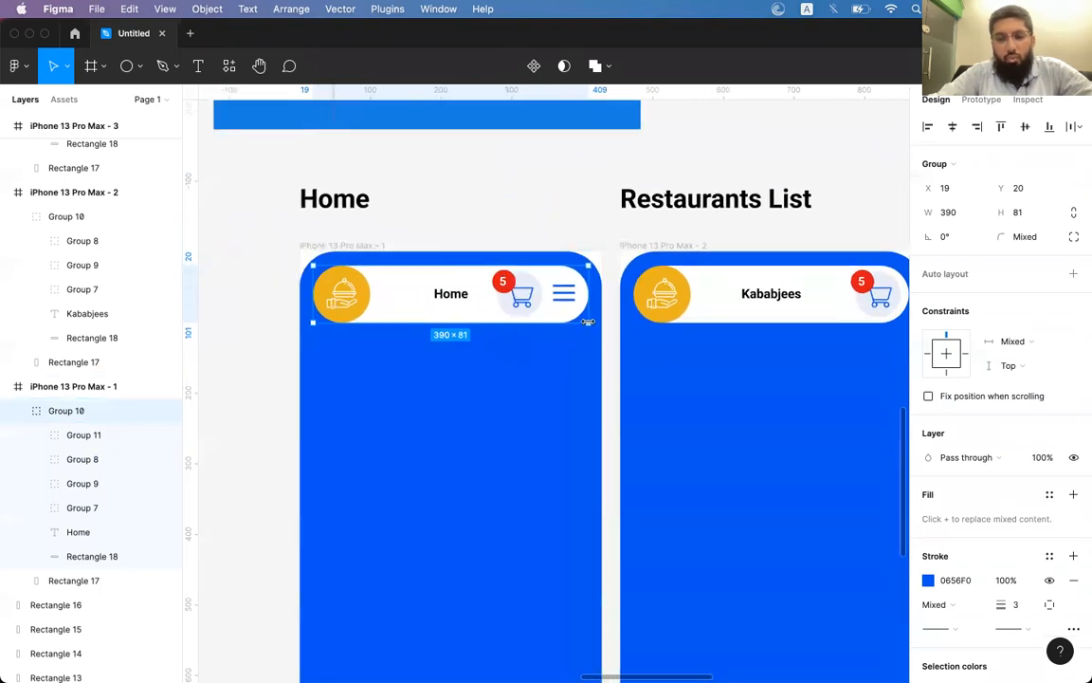
# Turn the header group on the Home frame into a component.
pyautogui.doubleClick(451, 299)
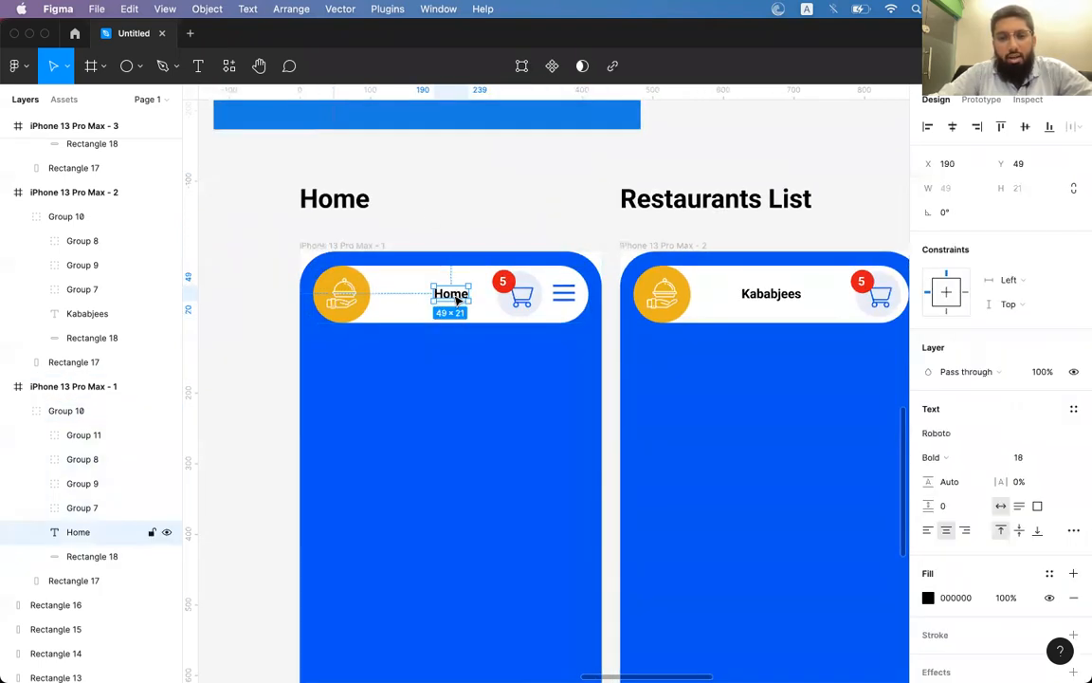
pyautogui.click(459, 160)
pyautogui.click(446, 261)
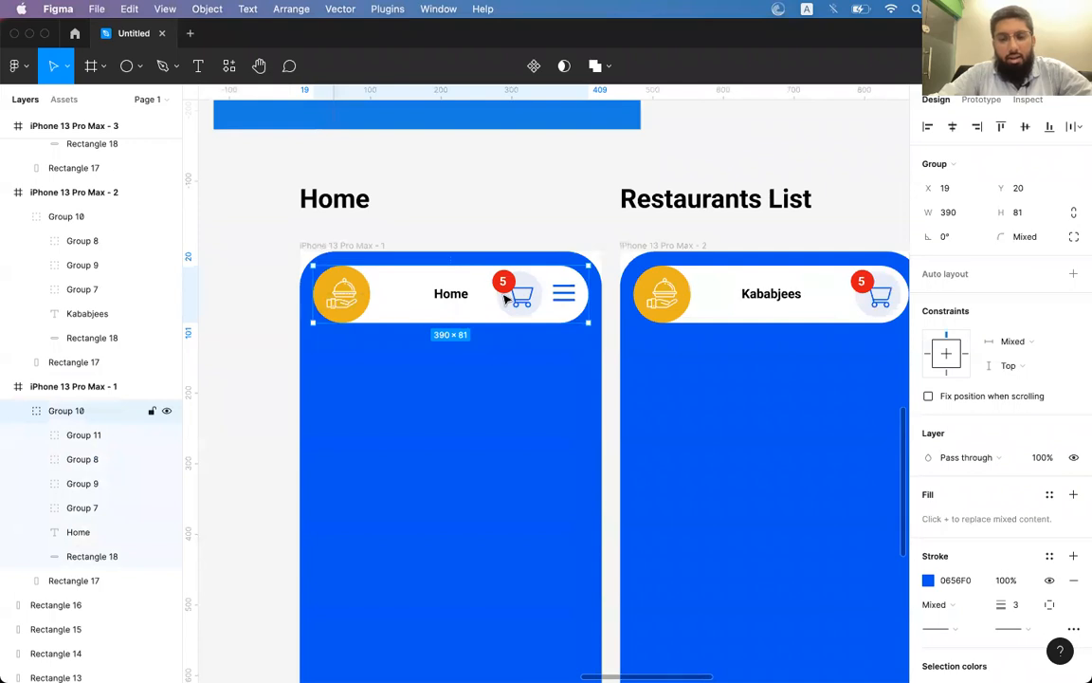
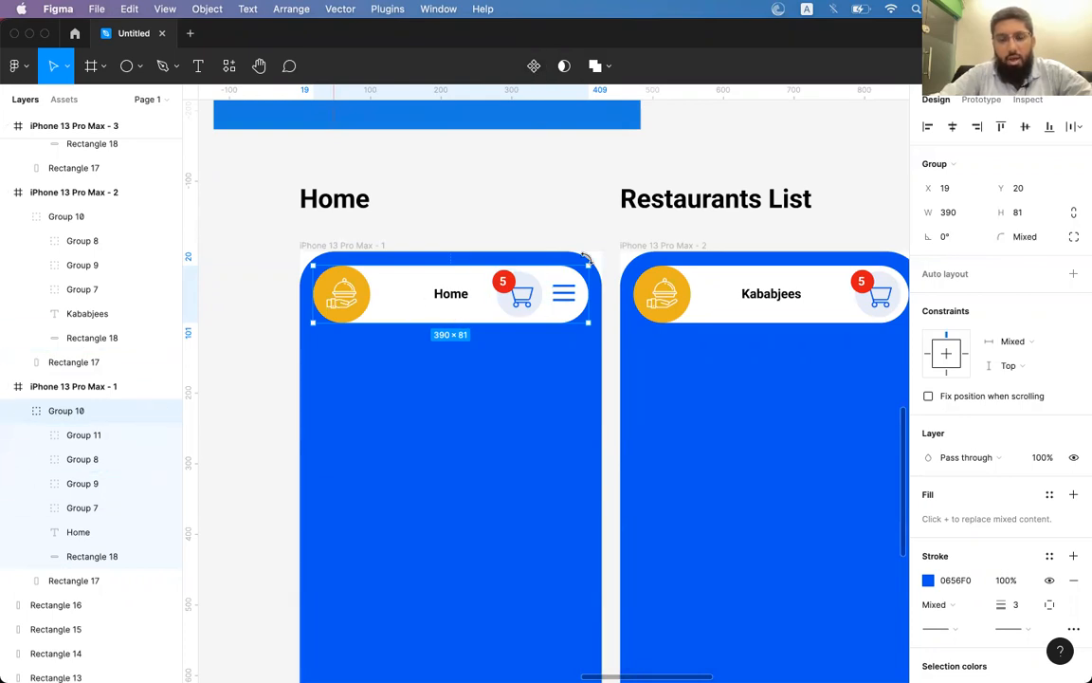
pyautogui.scroll(10, 536, 273)
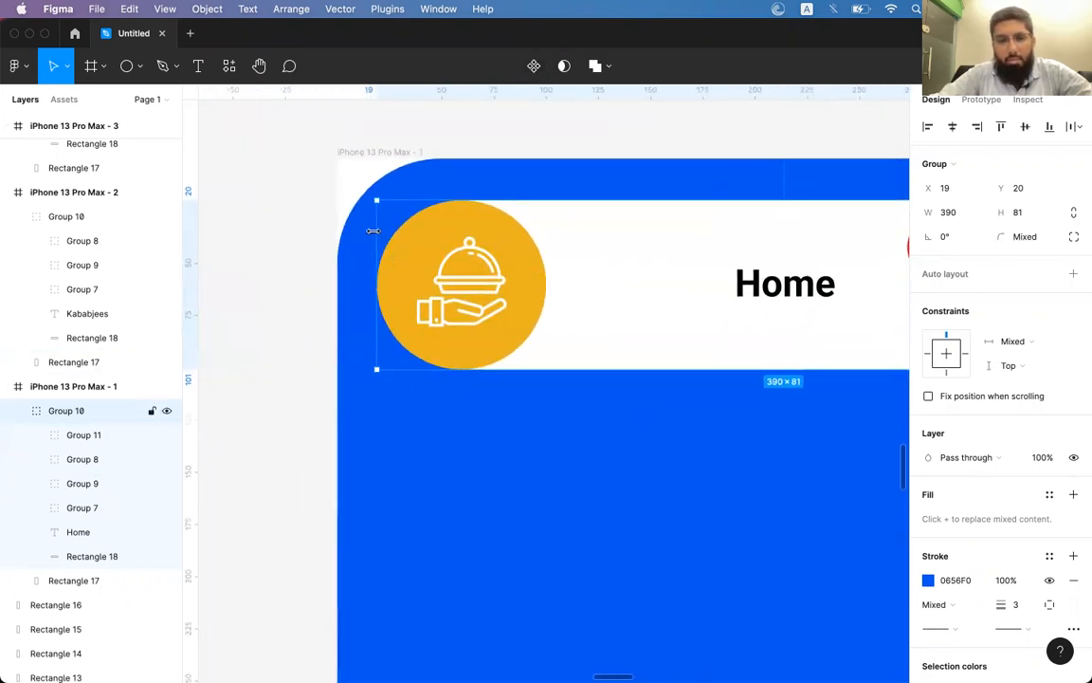
pyautogui.click(535, 68)
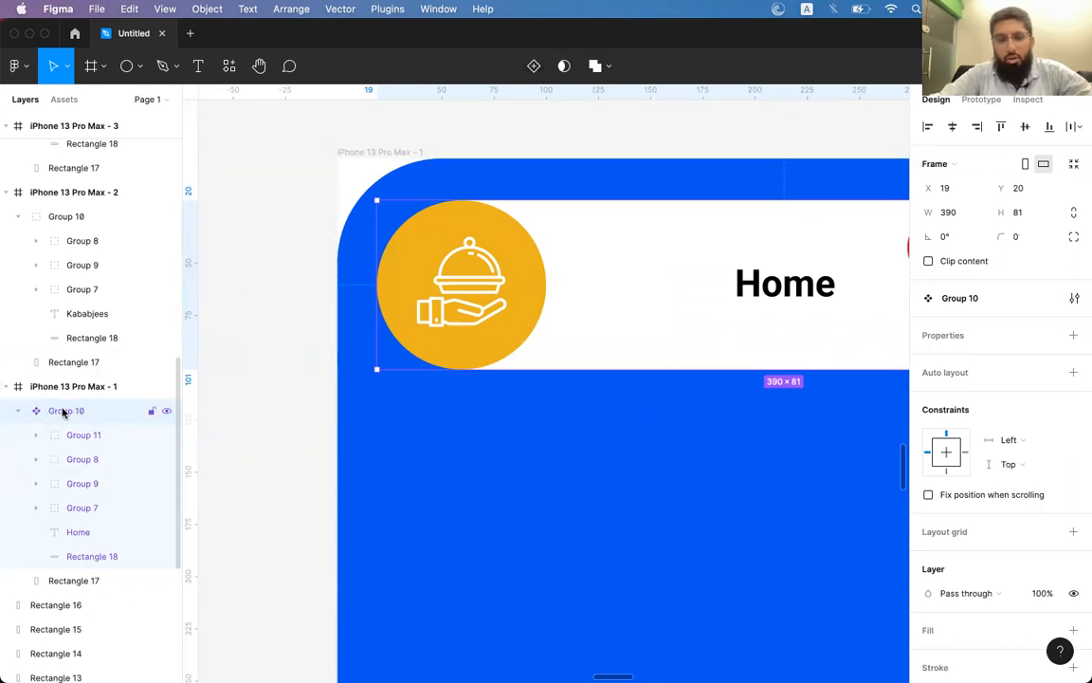
# Delete the old header groups from the Restaurants List, Checkout, Select Payment Method and Food Tracking frames.
pyautogui.scroll(-6, 585, 322)
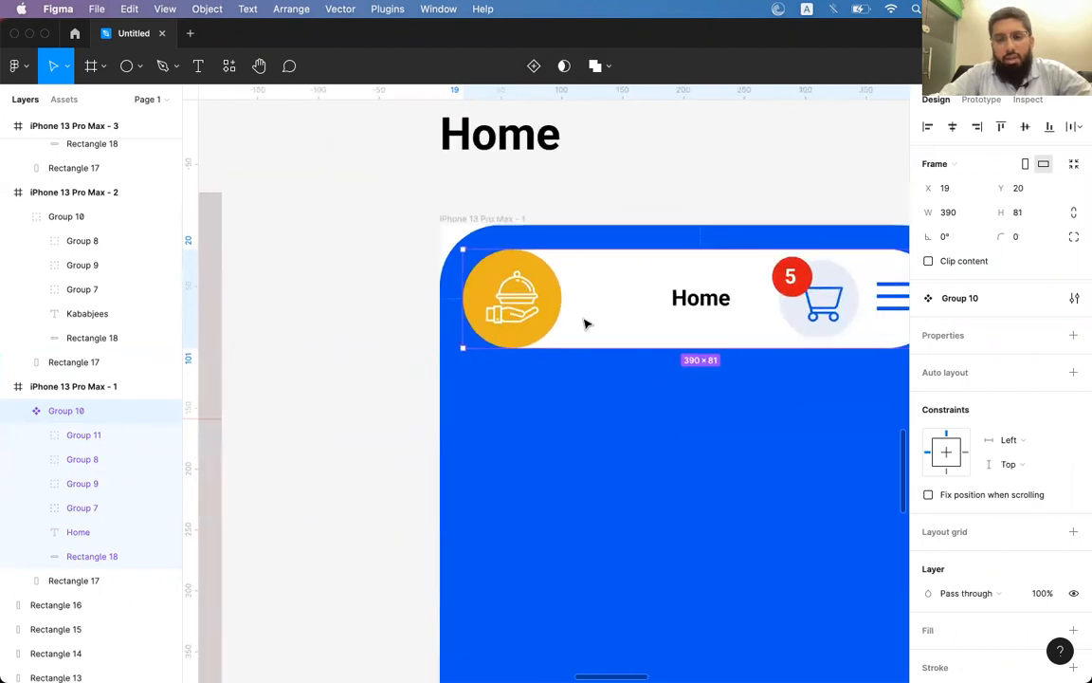
pyautogui.scroll(-4, 585, 322)
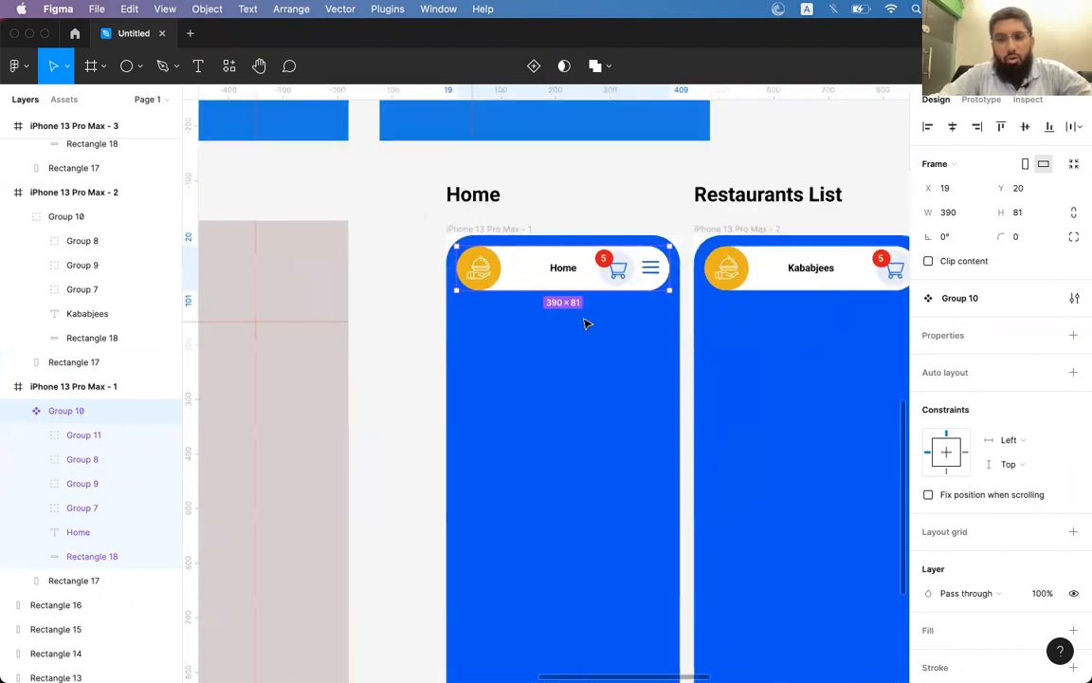
pyautogui.hscroll(4, 581, 322)
pyautogui.click(547, 256)
pyautogui.keyDown('shift'); pyautogui.click(764, 239); pyautogui.keyUp('shift')
pyautogui.press('Delete')
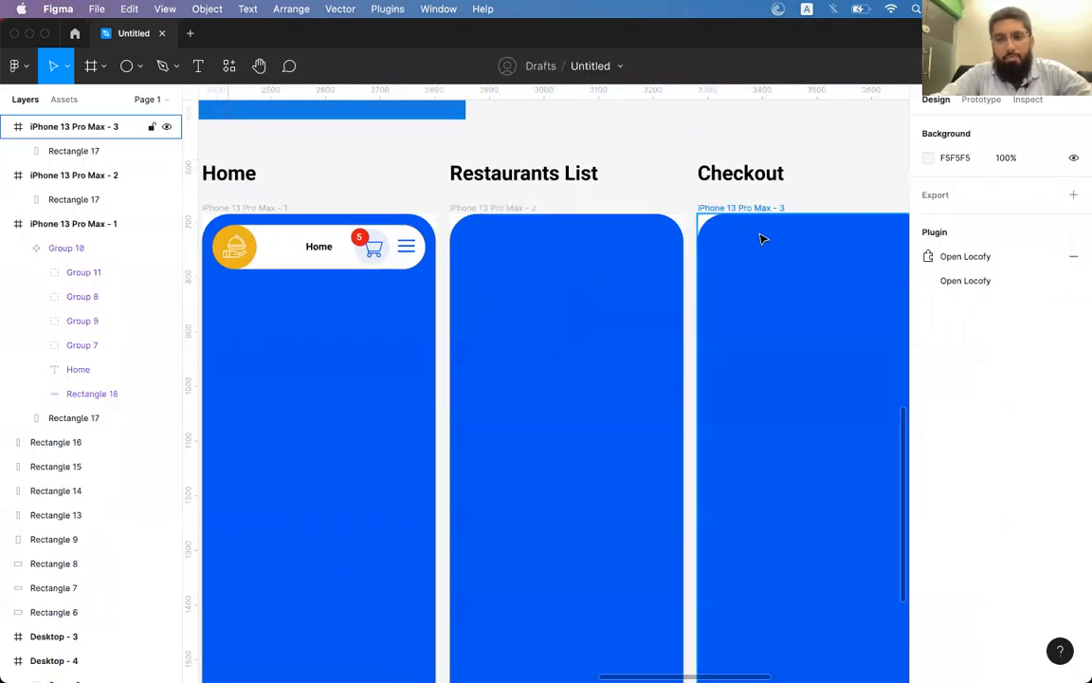
pyautogui.hscroll(5, 763, 239)
pyautogui.click(790, 247)
pyautogui.press('Delete')
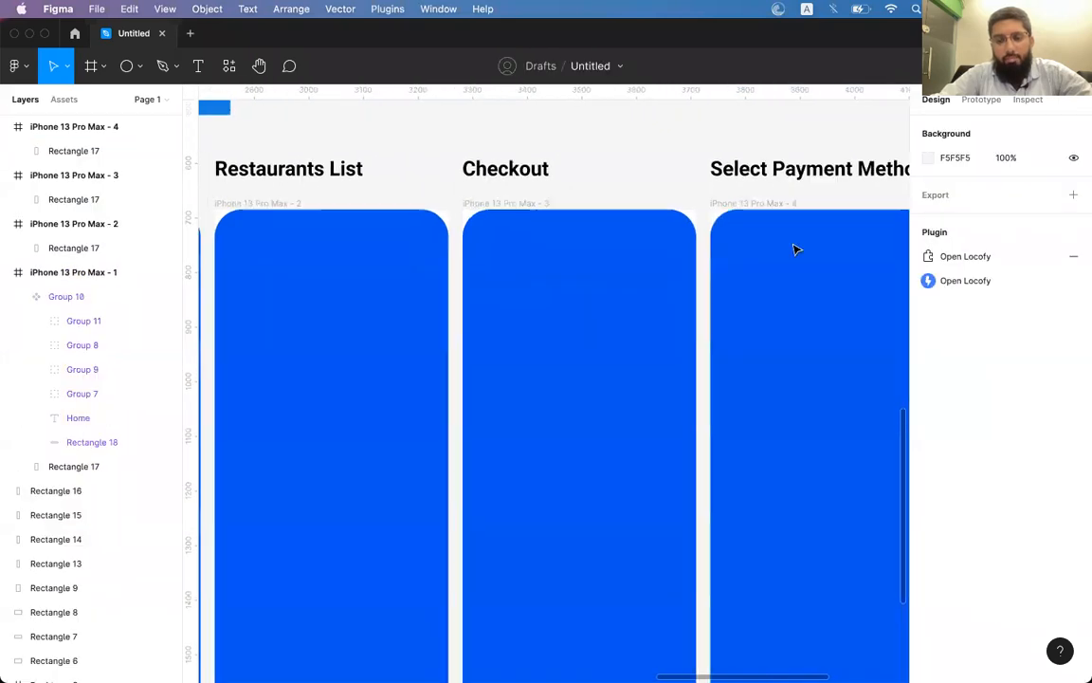
pyautogui.hscroll(-4, 797, 250)
pyautogui.hscroll(5, 795, 246)
pyautogui.click(896, 227)
pyautogui.press('Delete')
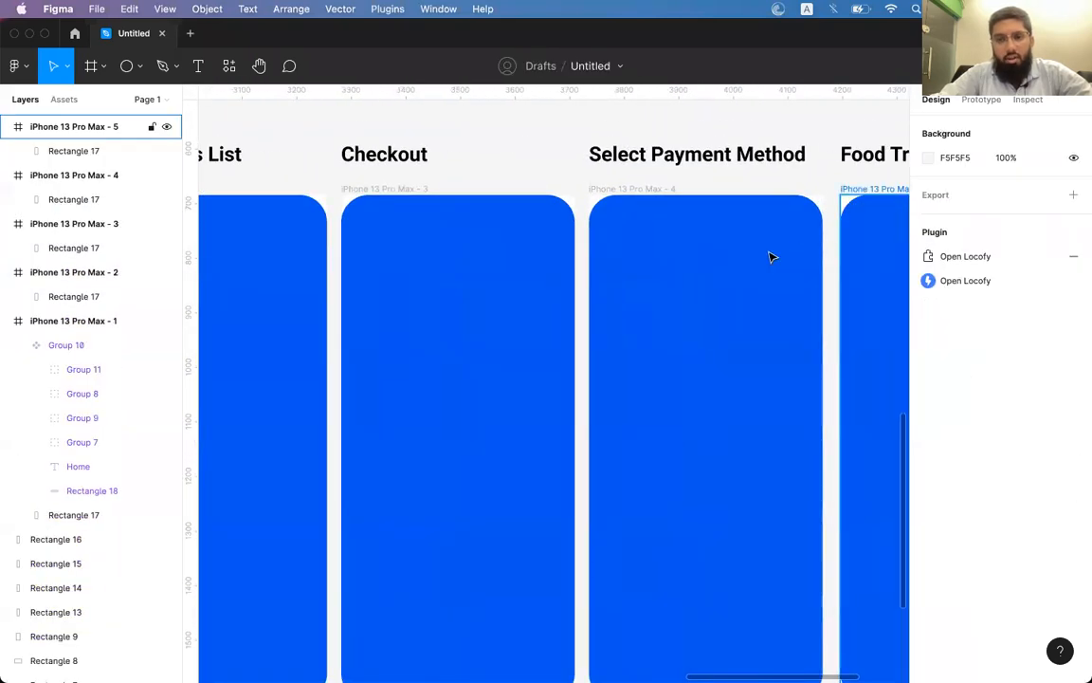
# Place an instance of the Home header component at the top of the Restaurants List frame.
pyautogui.hscroll(-4, 765, 256)
pyautogui.click(365, 212)
pyautogui.moveTo(365, 211); pyautogui.dragTo(597, 213)
pyautogui.click(606, 311)
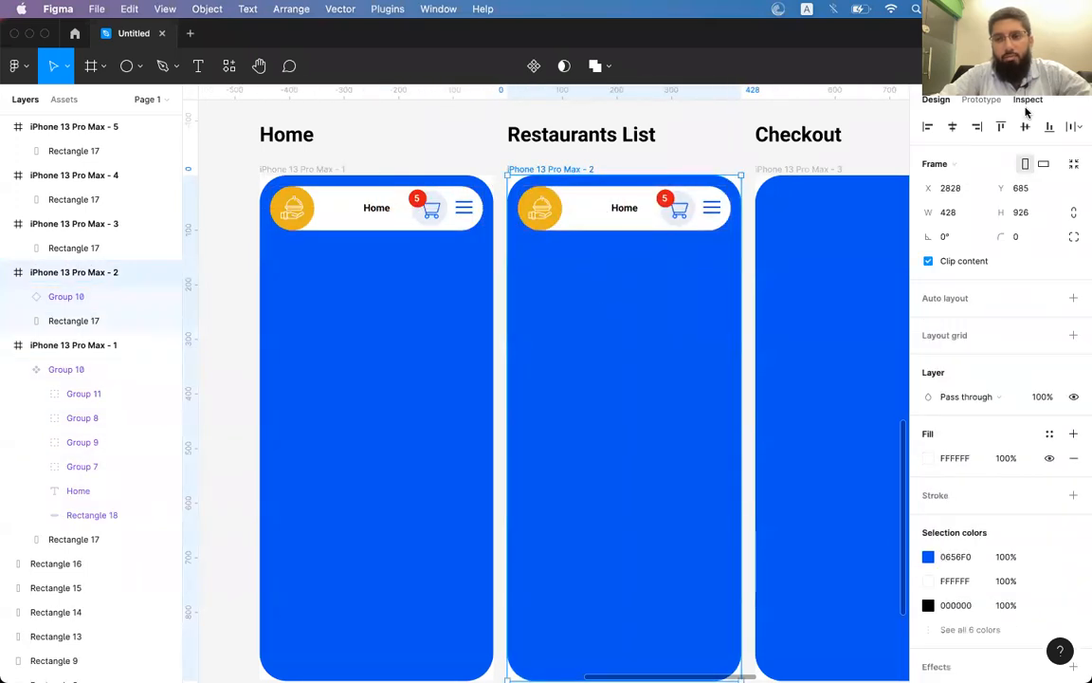
pyautogui.click(817, 237)
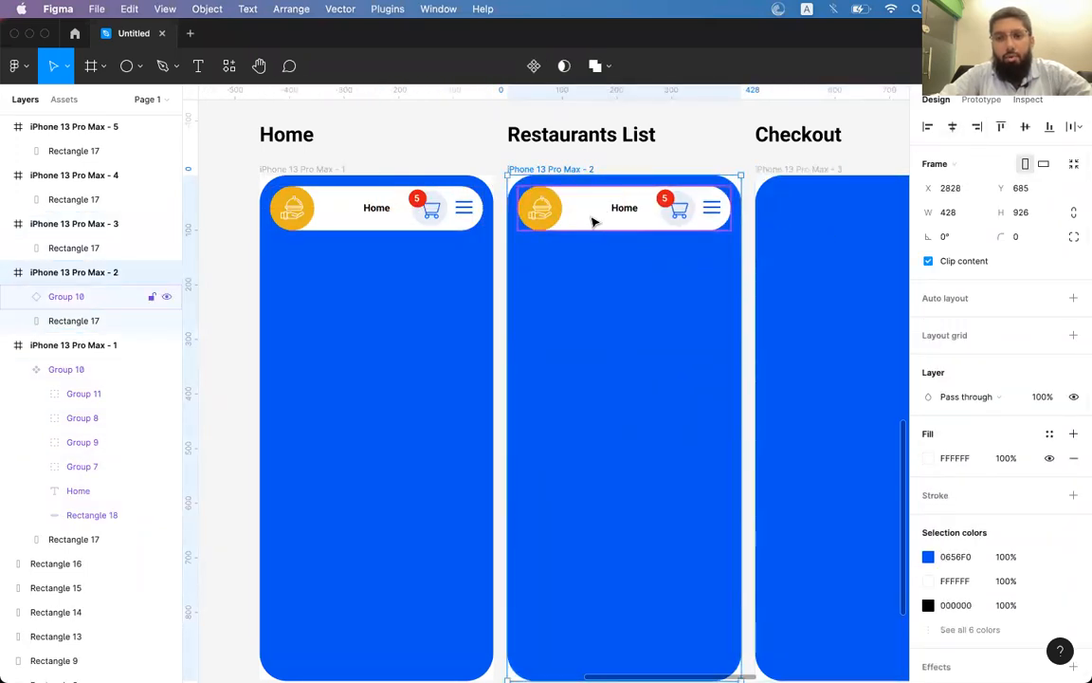
# Copy the header instance to the top of the Checkout, Select Payment Method and Food Tracking frames.
pyautogui.click(549, 214)
pyautogui.moveTo(549, 214); pyautogui.dragTo(797, 216)
pyautogui.hscroll(5, 792, 220)
pyautogui.moveTo(520, 258); pyautogui.dragTo(737, 257)
pyautogui.hscroll(5, 479, 251)
pyautogui.moveTo(450, 244); pyautogui.dragTo(728, 234)
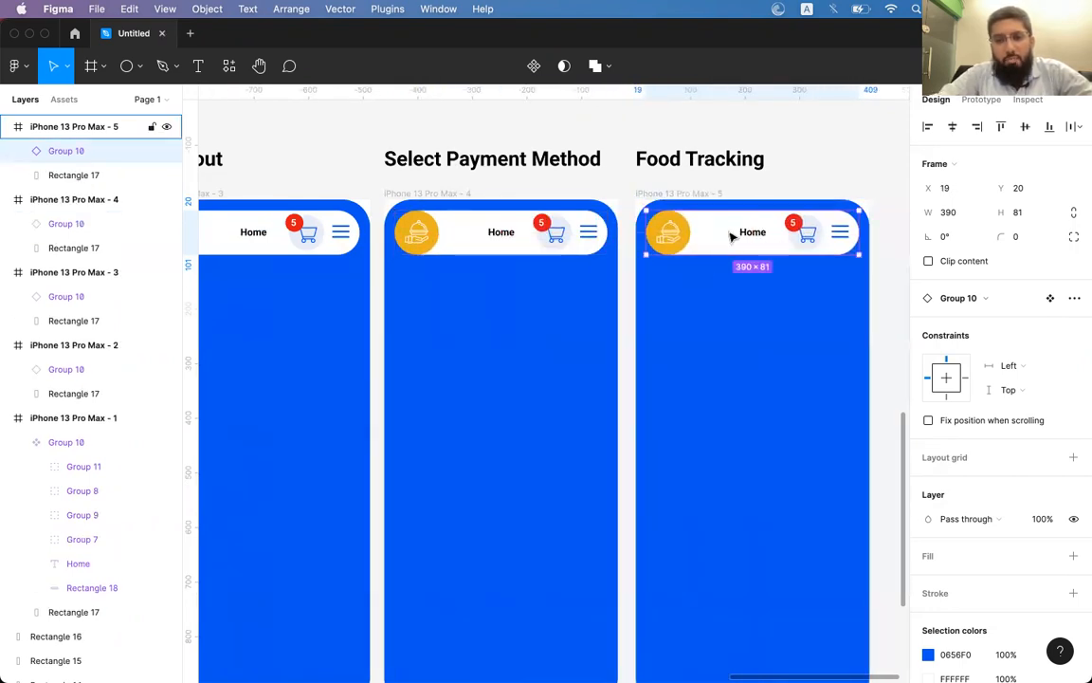
# Move the Home title in the main header component closer to the food logo, to about X 107.
pyautogui.hscroll(-2, 744, 258)
pyautogui.scroll(-1, 743, 258)
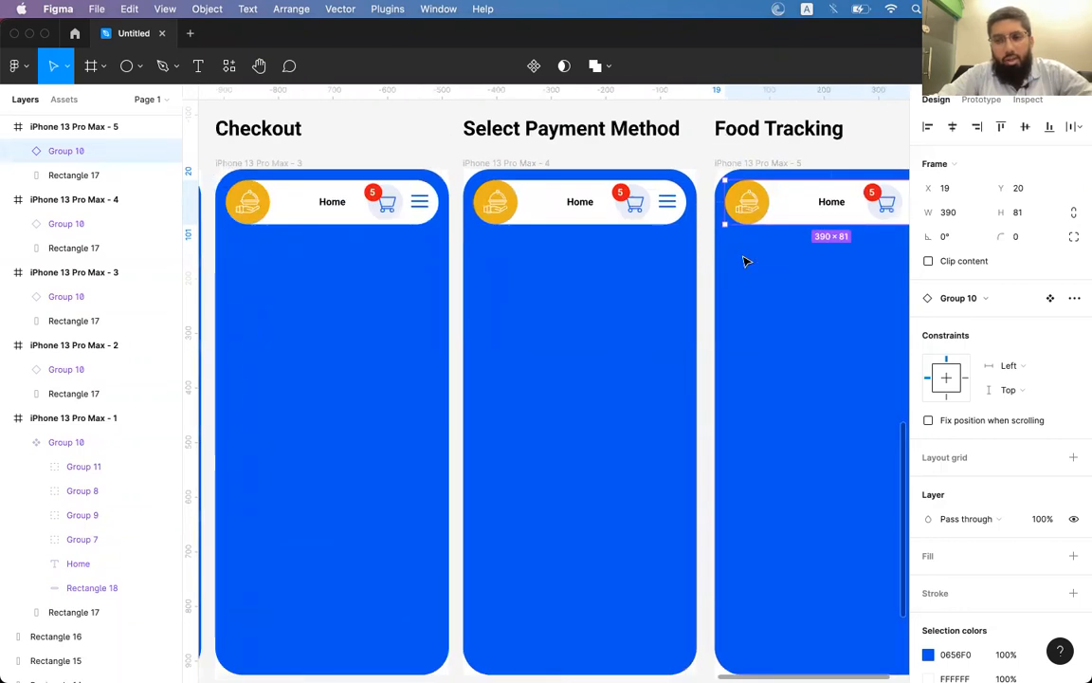
pyautogui.hscroll(-10, 743, 260)
pyautogui.scroll(1, 744, 260)
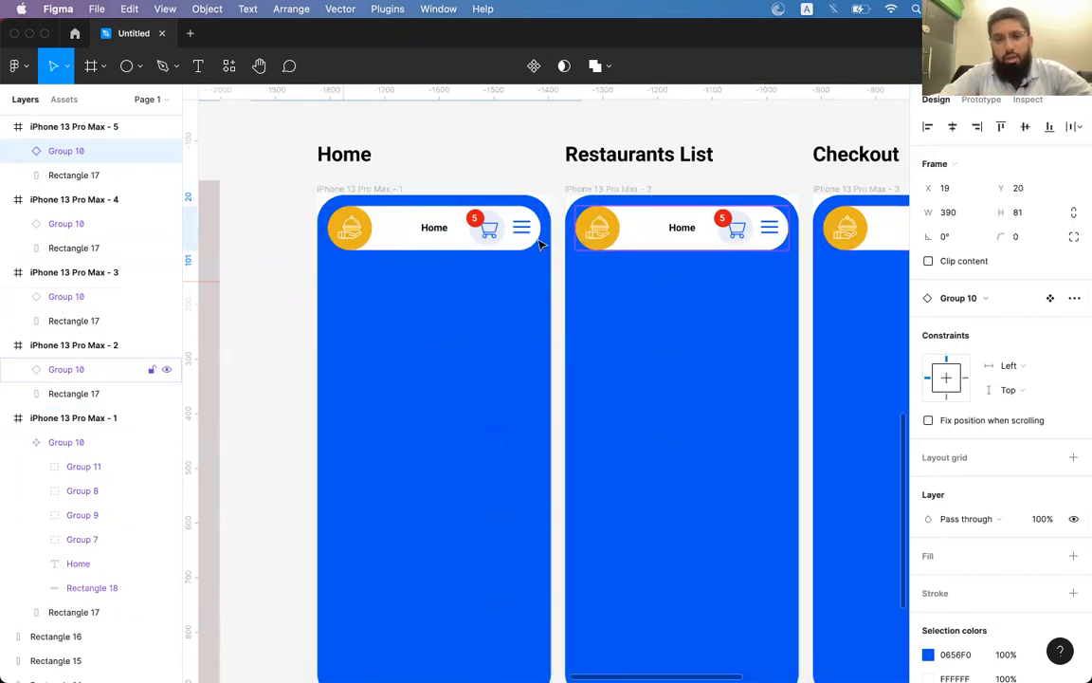
pyautogui.click(406, 238)
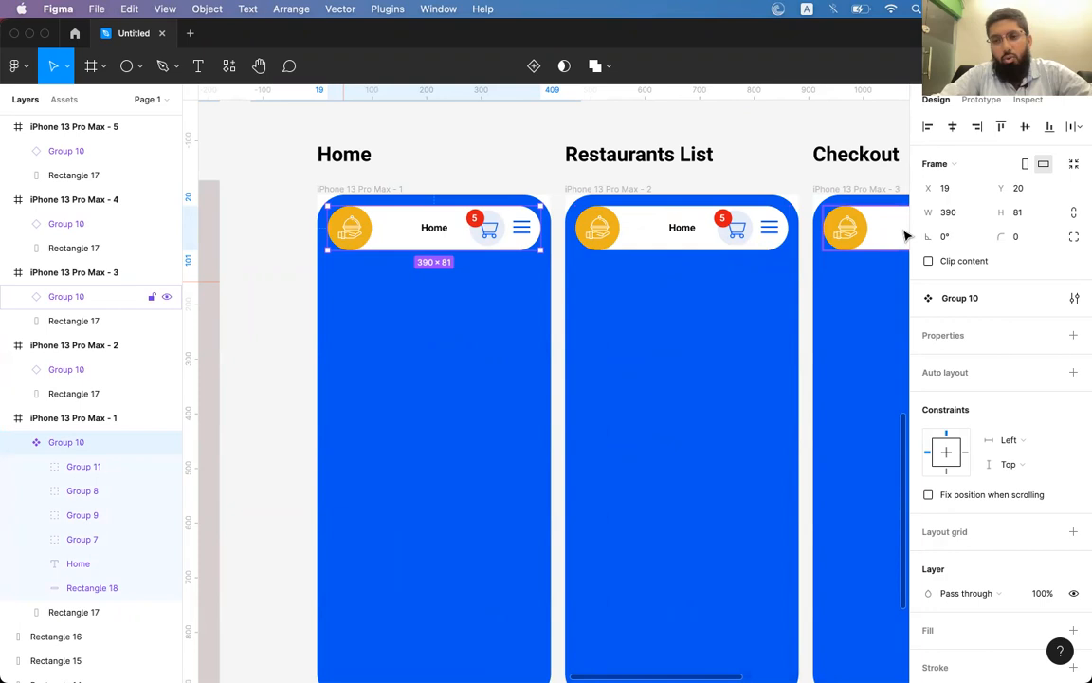
pyautogui.doubleClick(432, 233)
pyautogui.moveTo(437, 232); pyautogui.dragTo(409, 237)
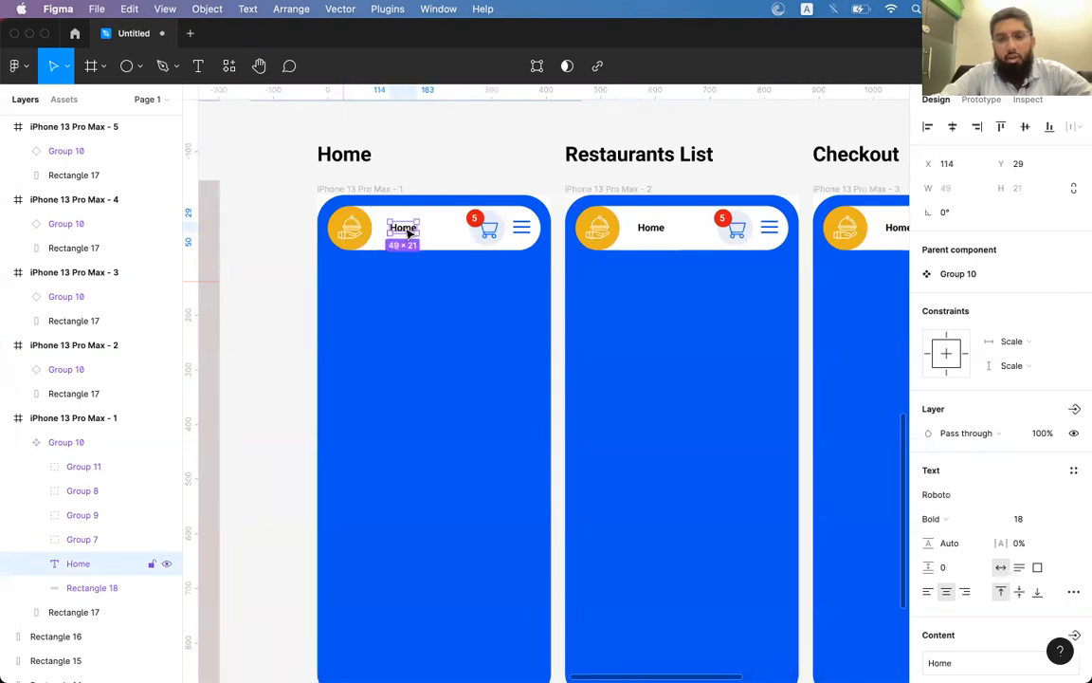
pyautogui.hscroll(6, 409, 235)
pyautogui.scroll(-2, 410, 235)
pyautogui.scroll(2, 410, 235)
pyautogui.hscroll(-3, 409, 235)
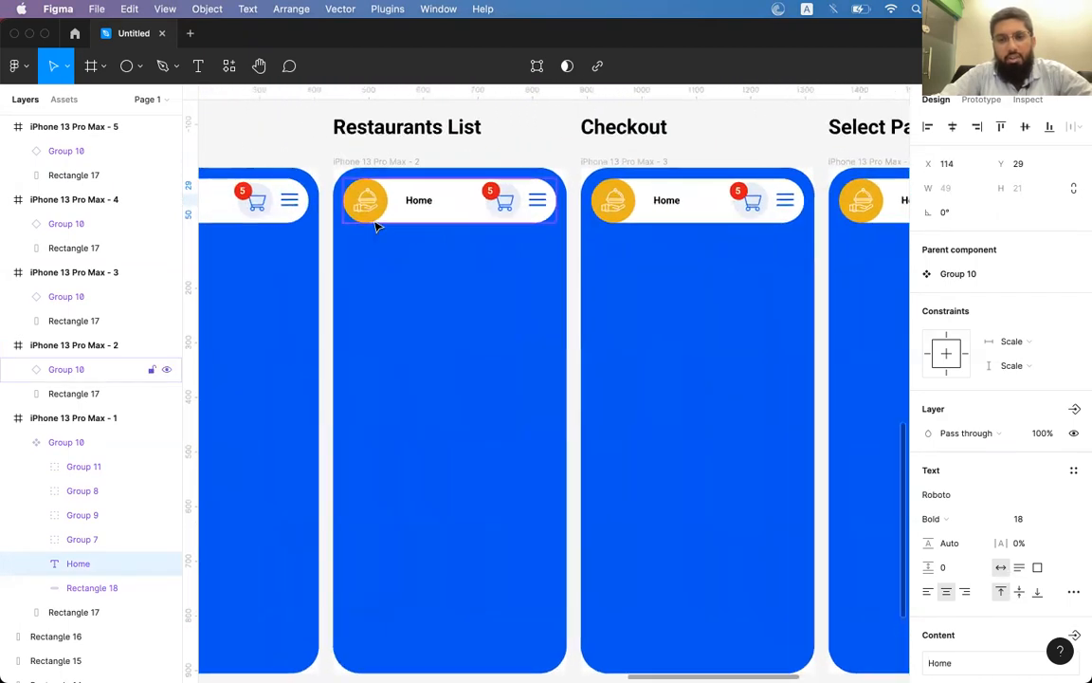
pyautogui.hscroll(-6, 377, 225)
pyautogui.moveTo(321, 212)
pyautogui.mouseDown()
pyautogui.moveTo(439, 212)
pyautogui.moveTo(293, 210)
pyautogui.moveTo(318, 213)
pyautogui.mouseUp()
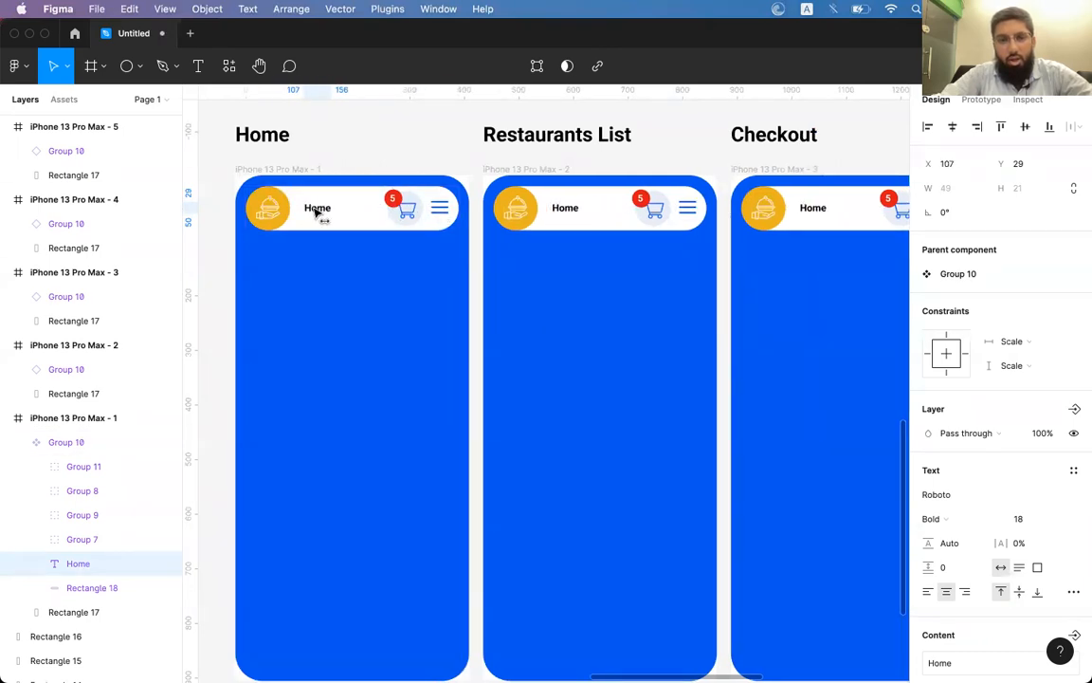
# Try deleting the hamburger menu icon from the main header component, check the other frames, and undo the deletion.
pyautogui.click(439, 208)
pyautogui.press('Delete')
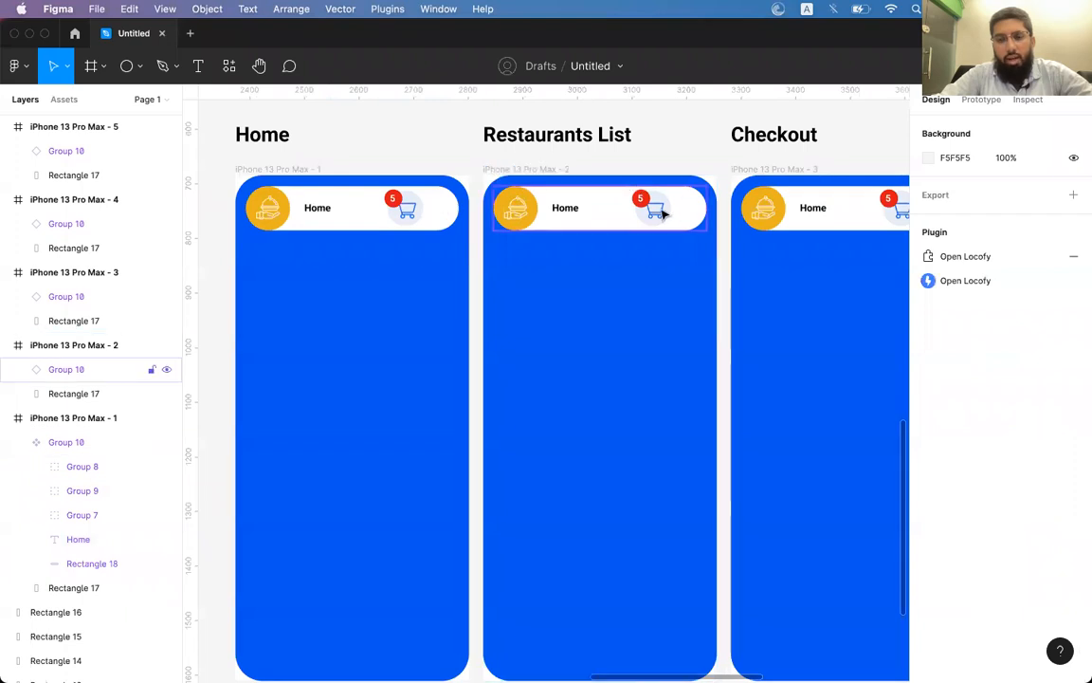
pyautogui.hscroll(5, 825, 205)
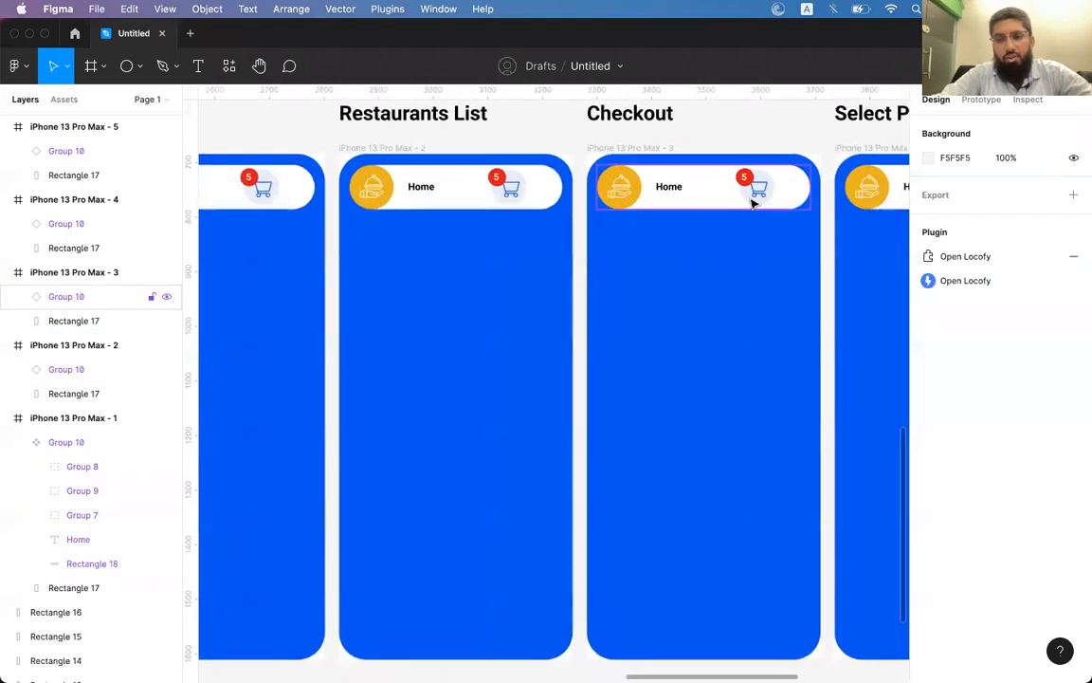
pyautogui.hscroll(-2, 740, 205)
pyautogui.hscroll(-2, 728, 208)
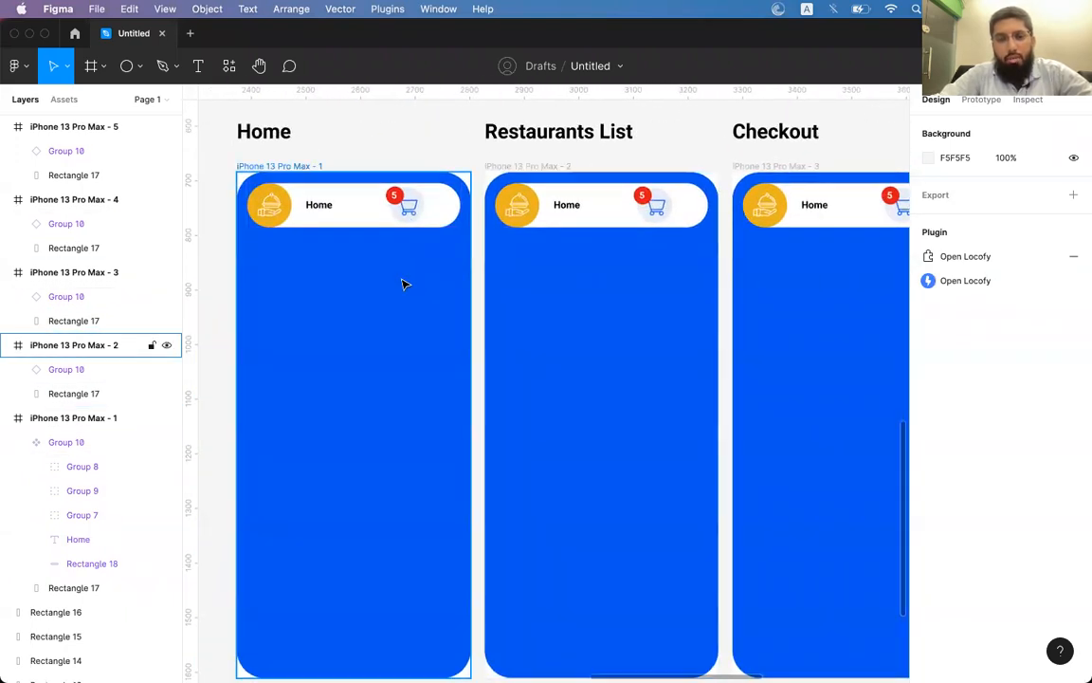
pyautogui.press('super+z')
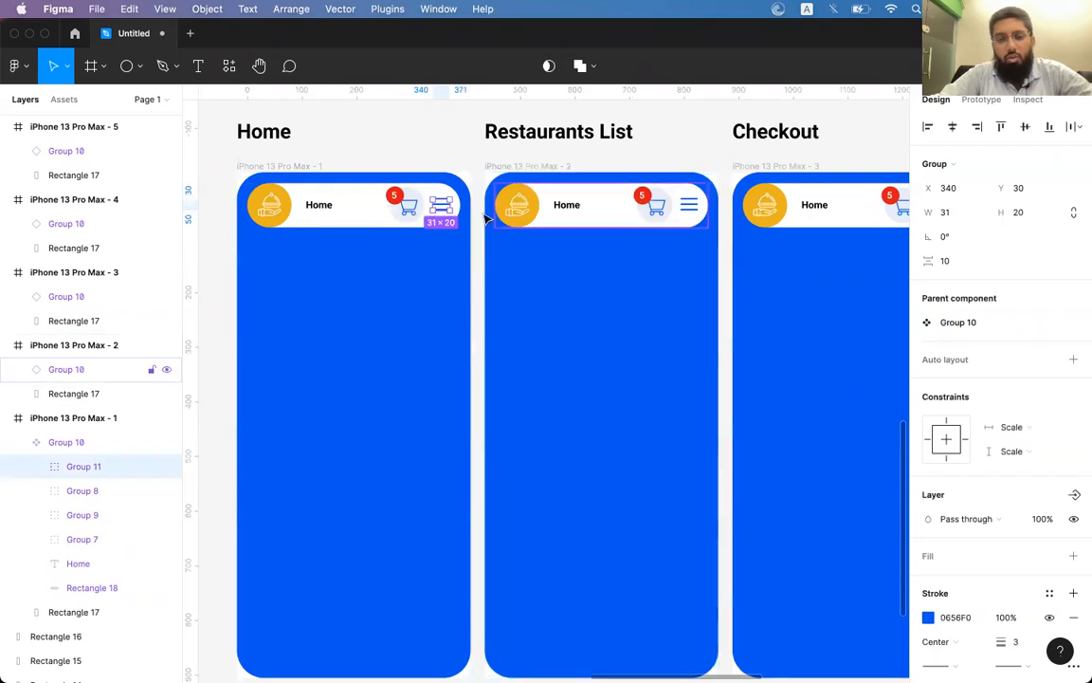
# Try turning the first product card on the Desktop - 4 frame into a component, then undo it.
pyautogui.click(406, 205)
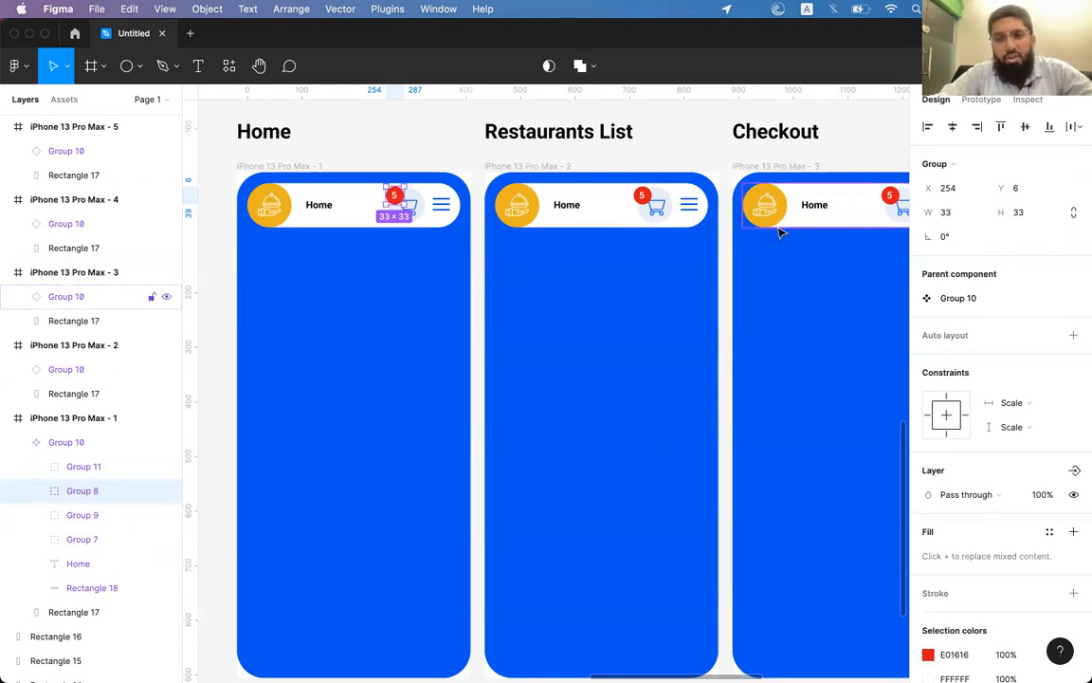
pyautogui.hscroll(-15, 780, 233)
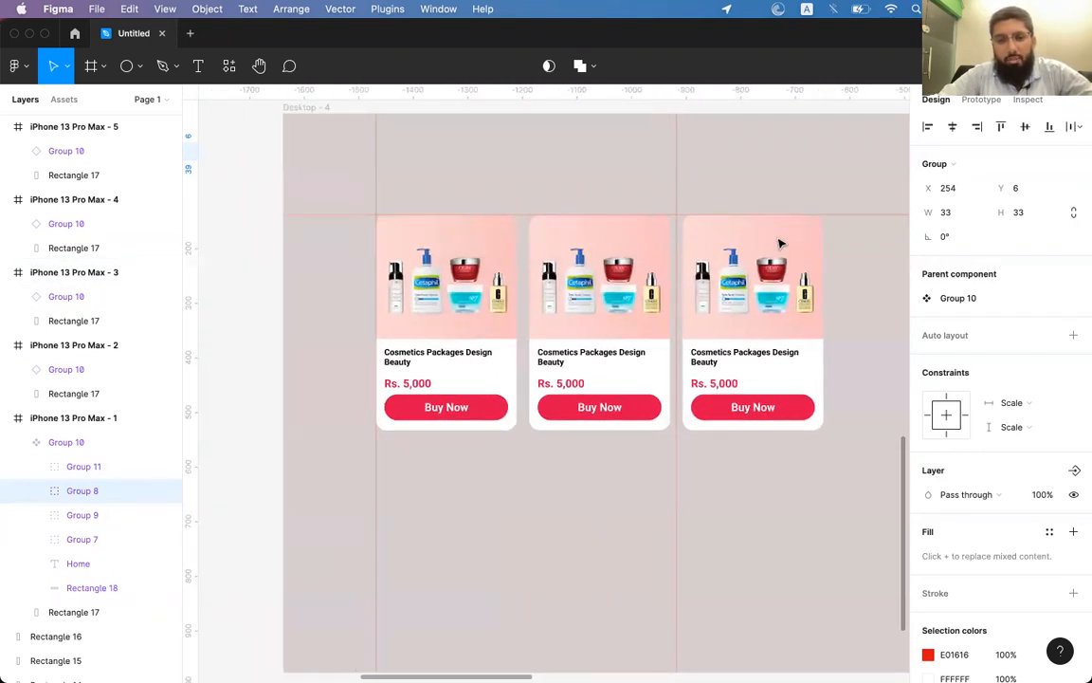
pyautogui.click(391, 263)
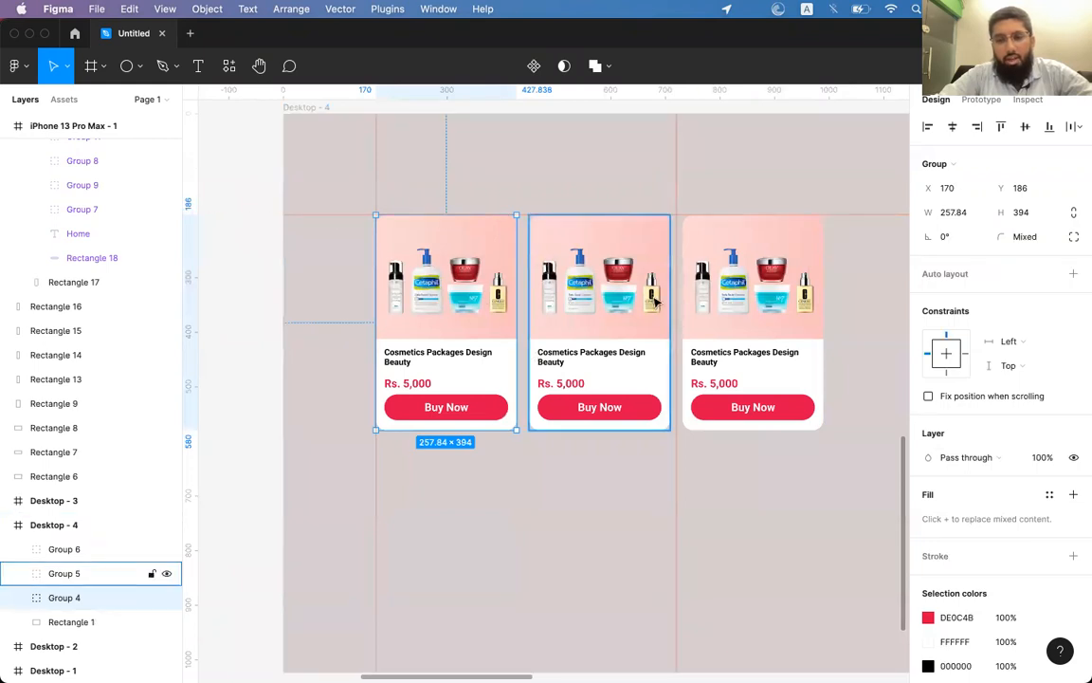
pyautogui.click(610, 323)
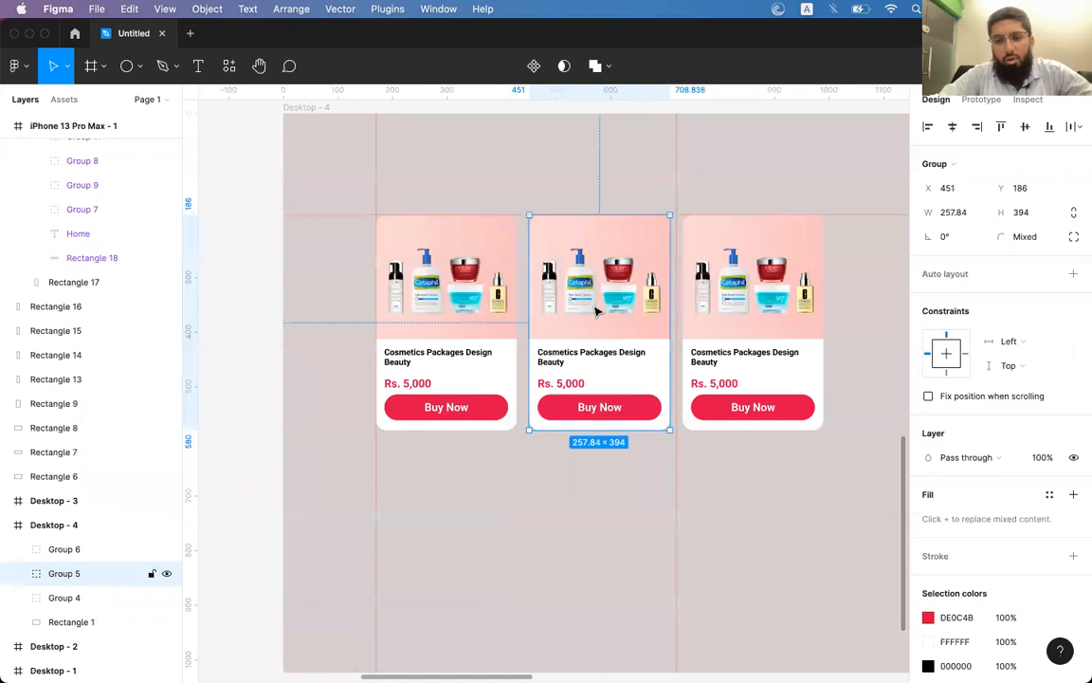
pyautogui.click(690, 301)
pyautogui.click(451, 290)
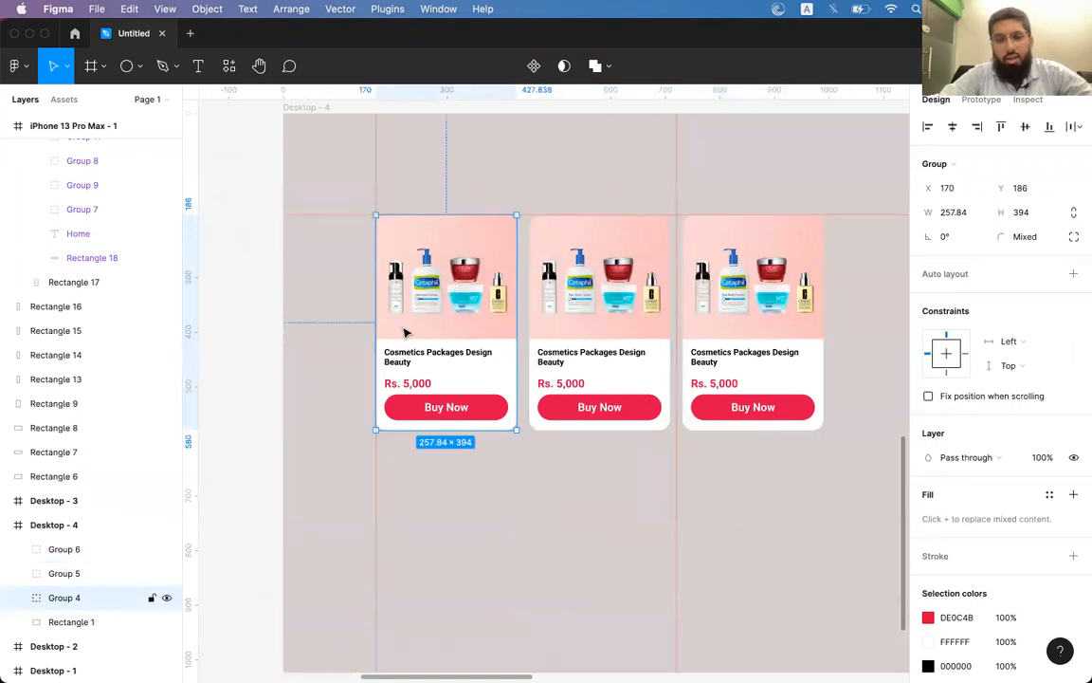
pyautogui.click(534, 65)
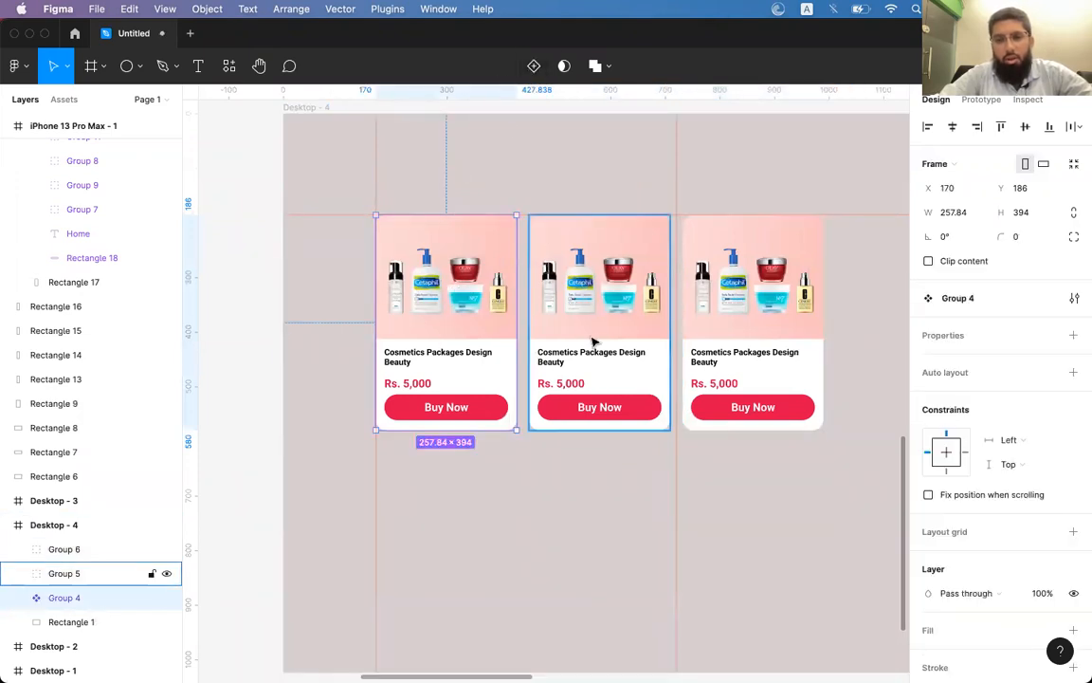
pyautogui.press('super+z')
# Try enlarging the title text of the second product card to size 25.45, then undo the change.
pyautogui.click(524, 197)
pyautogui.click(479, 277)
pyautogui.click(560, 360)
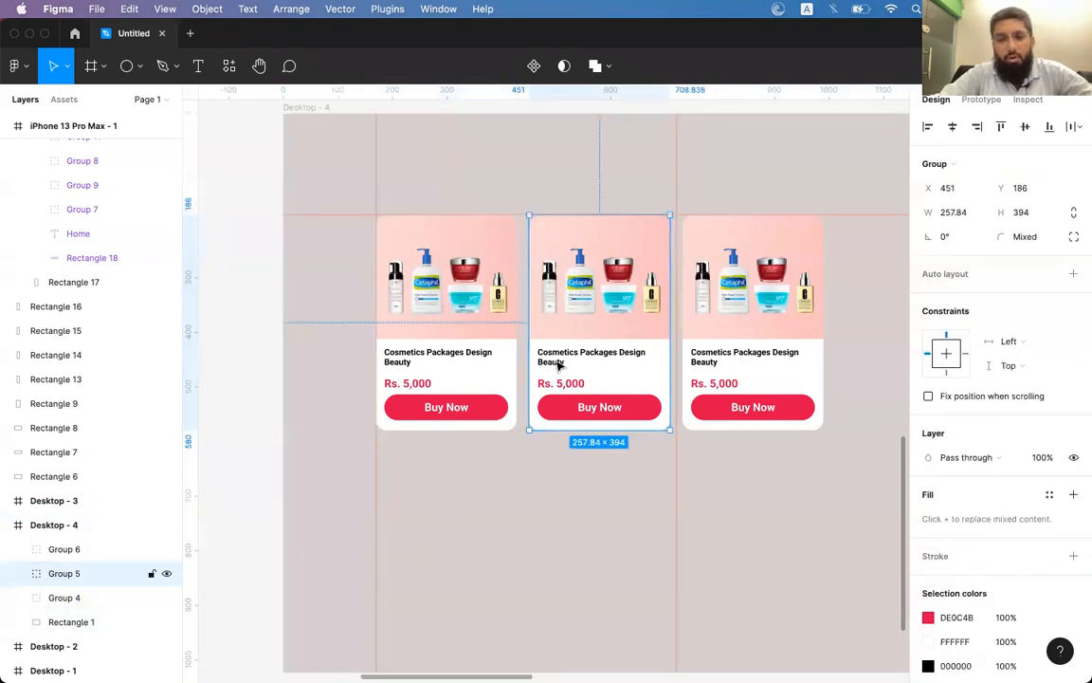
pyautogui.click(560, 360)
pyautogui.press('super+shift+period')
pyautogui.press('super+shift+period')
pyautogui.press('super+shift+period')
pyautogui.press('super+shift+period')
pyautogui.press('super+shift+period')
pyautogui.press('super+shift+period')
pyautogui.press('super+shift+period')
pyautogui.press('super+shift+period')
pyautogui.press('super+shift+period')
pyautogui.press('super+shift+period')
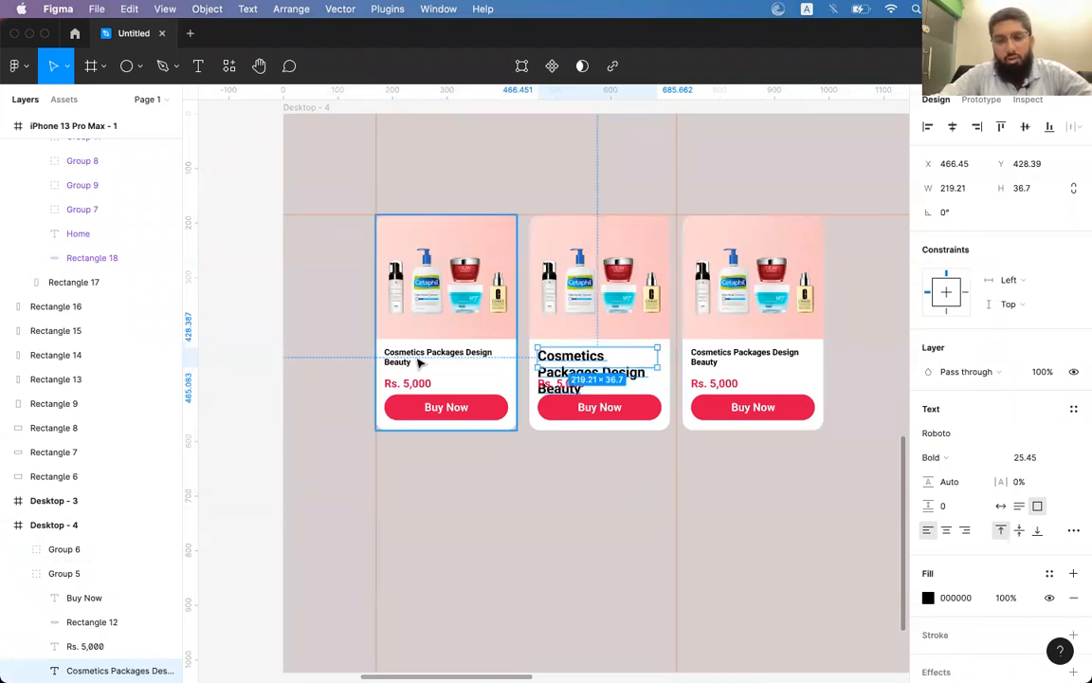
pyautogui.press('super+z')
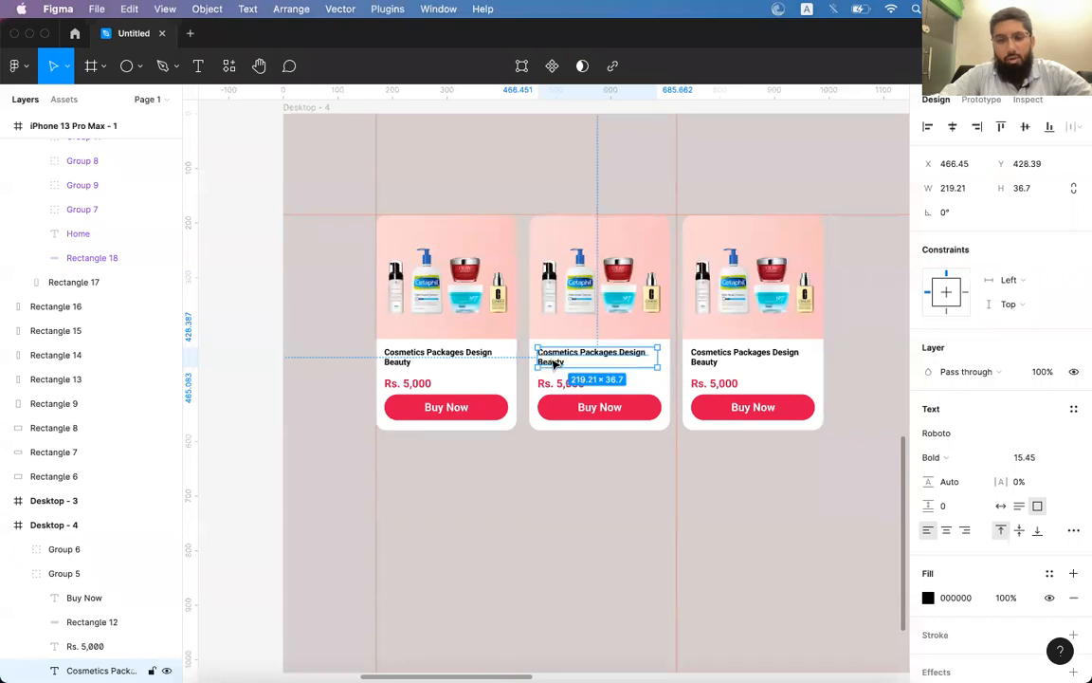
# Delete the second and third product cards from the Desktop - 4 frame.
pyautogui.click(555, 363)
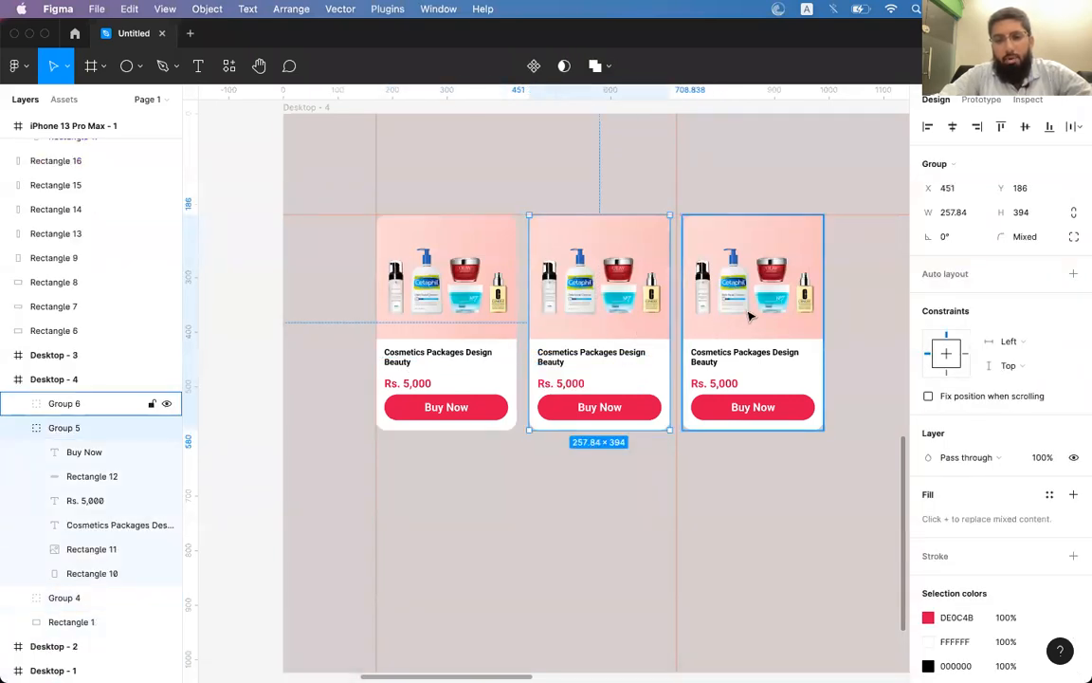
pyautogui.keyDown('shift'); pyautogui.click(748, 310); pyautogui.keyUp('shift')
pyautogui.press('Delete')
# Turn the remaining product card into a component and place two instances in a row beside it.
pyautogui.click(481, 285)
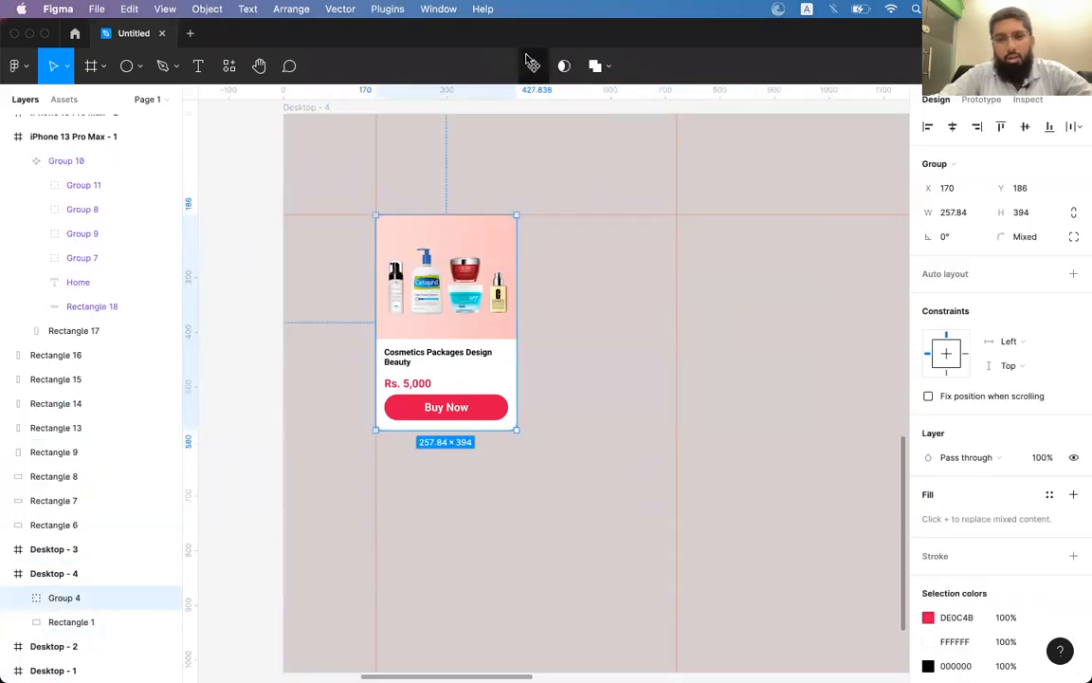
pyautogui.moveTo(410, 322); pyautogui.dragTo(697, 313)
# Try nudging the title text inside the first product card, the main component, down and up, then return it to its original place.
pyautogui.doubleClick(418, 352)
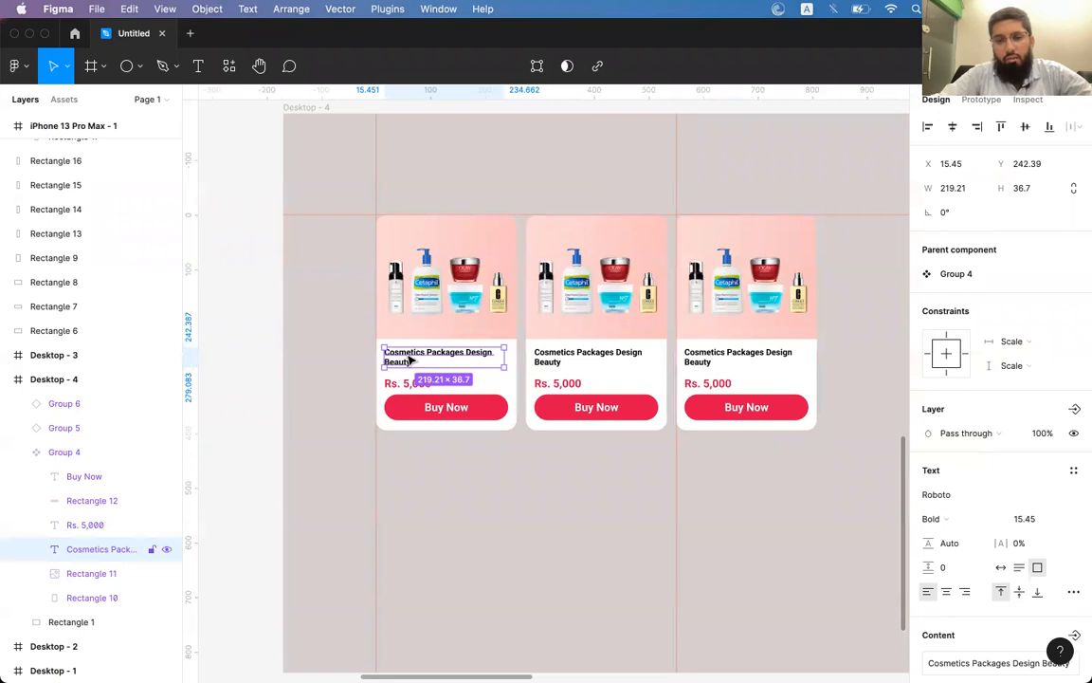
pyautogui.hotkey('shift', 'Down')
pyautogui.hotkey('shift', 'Down')
pyautogui.hotkey('shift', 'Down')
pyautogui.hotkey('shift', 'Down')
pyautogui.hotkey('shift', 'Down')
pyautogui.hotkey('shift', 'Down')
pyautogui.hotkey('shift', 'Up')
pyautogui.hotkey('shift', 'Up')
pyautogui.hotkey('shift', 'Up')
pyautogui.hotkey('shift', 'Up')
pyautogui.hotkey('shift', 'Up')
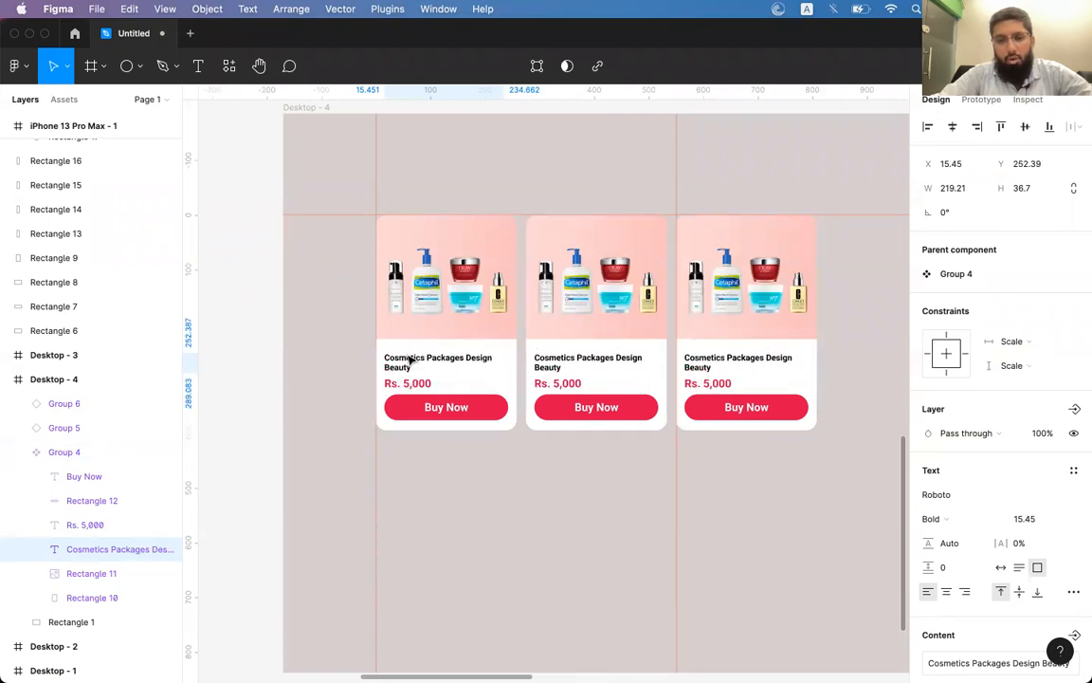
pyautogui.hotkey('shift', 'Up')
pyautogui.hotkey('shift', 'Up')
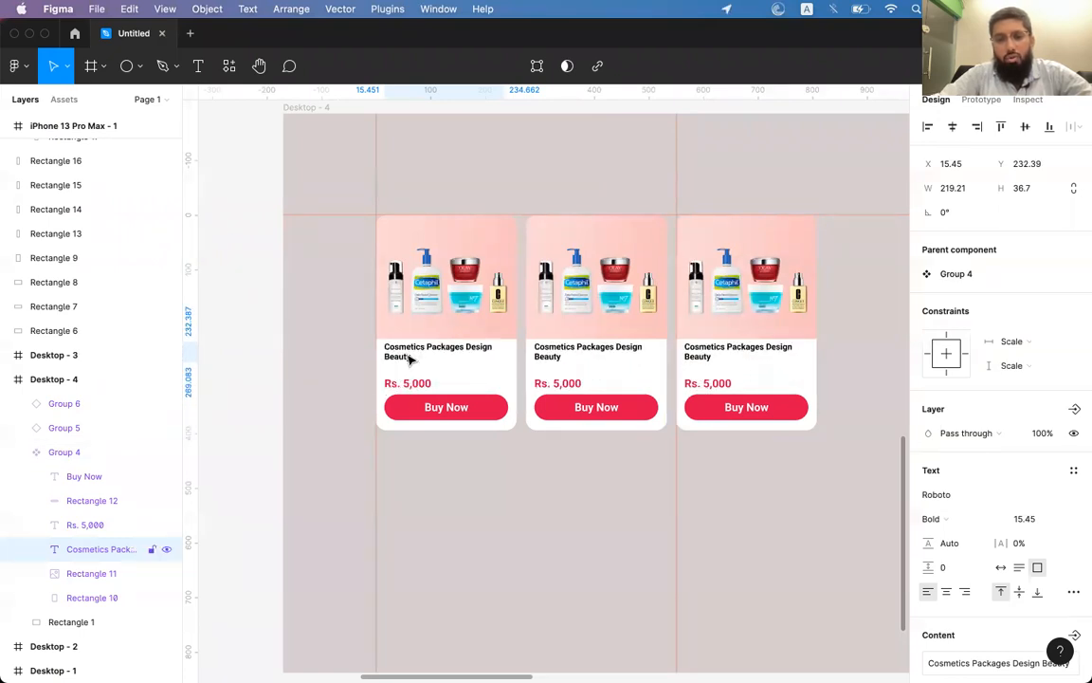
pyautogui.hotkey('shift', 'Down')
pyautogui.click(573, 488)
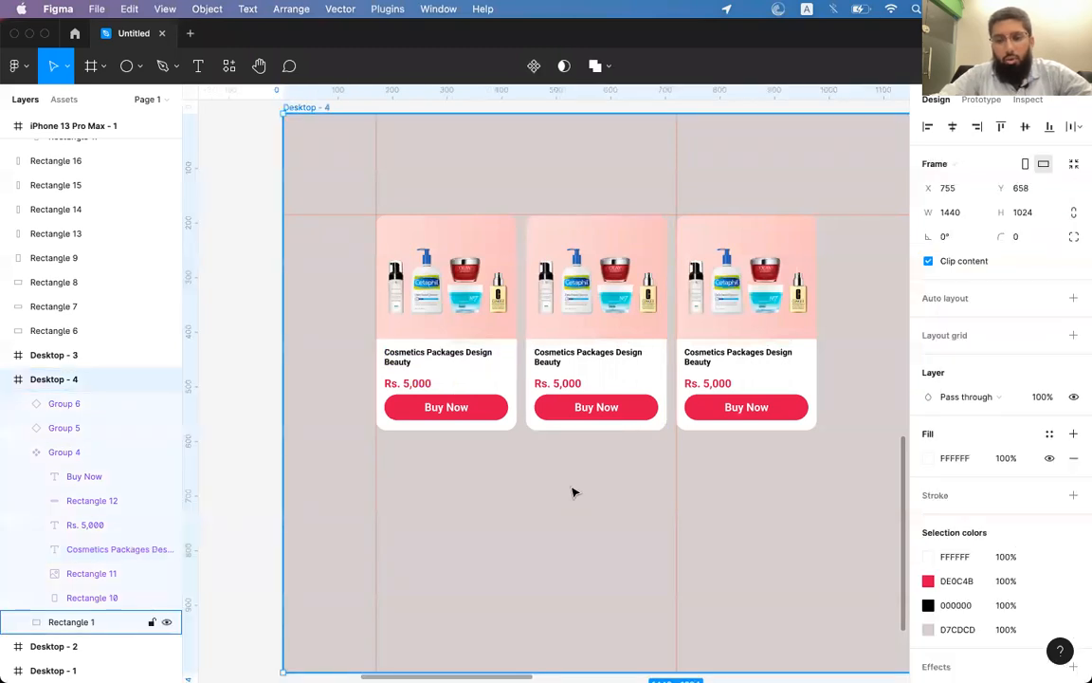
# Examine the main header component on the Home screen and its instances across the other mobile frames.
pyautogui.hscroll(10, 574, 492)
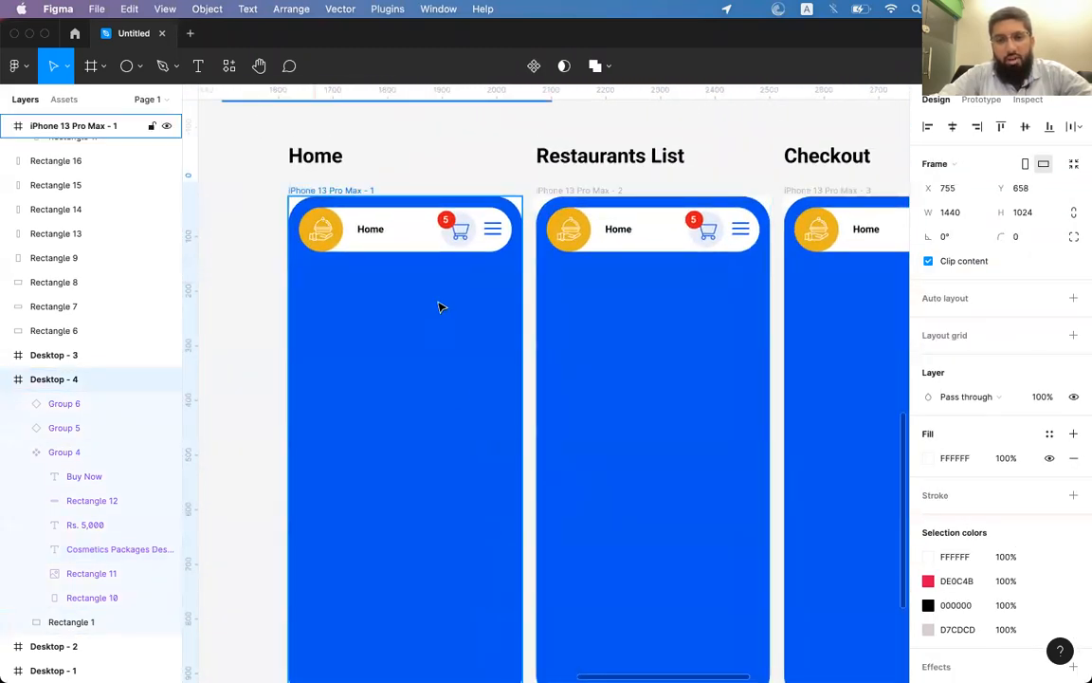
pyautogui.click(415, 244)
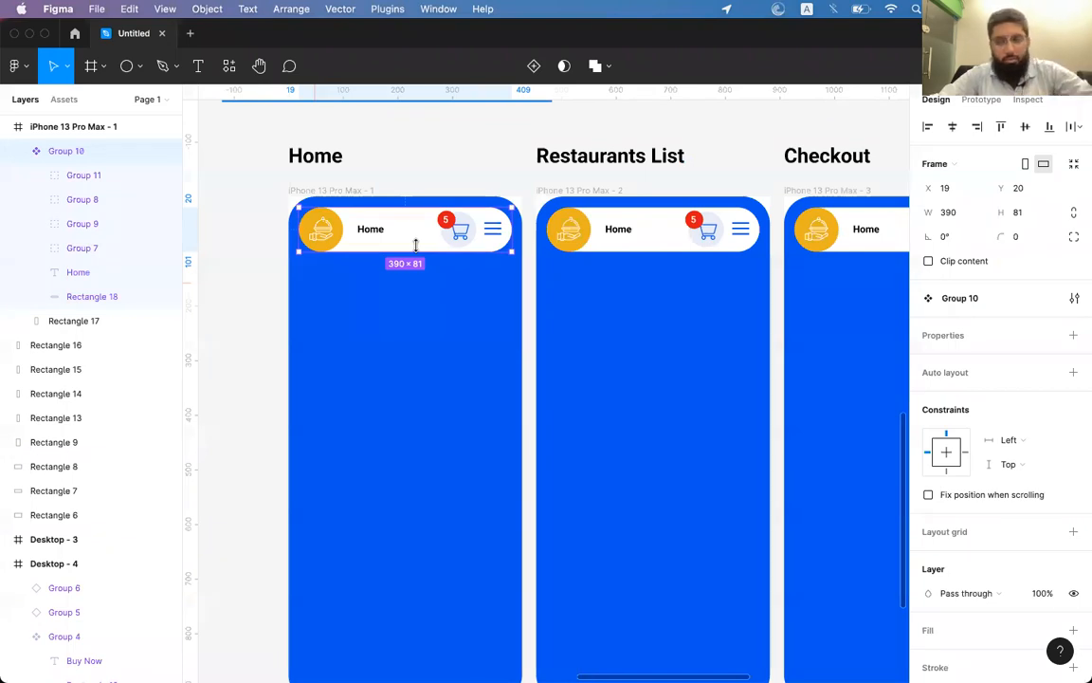
pyautogui.scroll(-2, 421, 248)
pyautogui.hscroll(4, 421, 248)
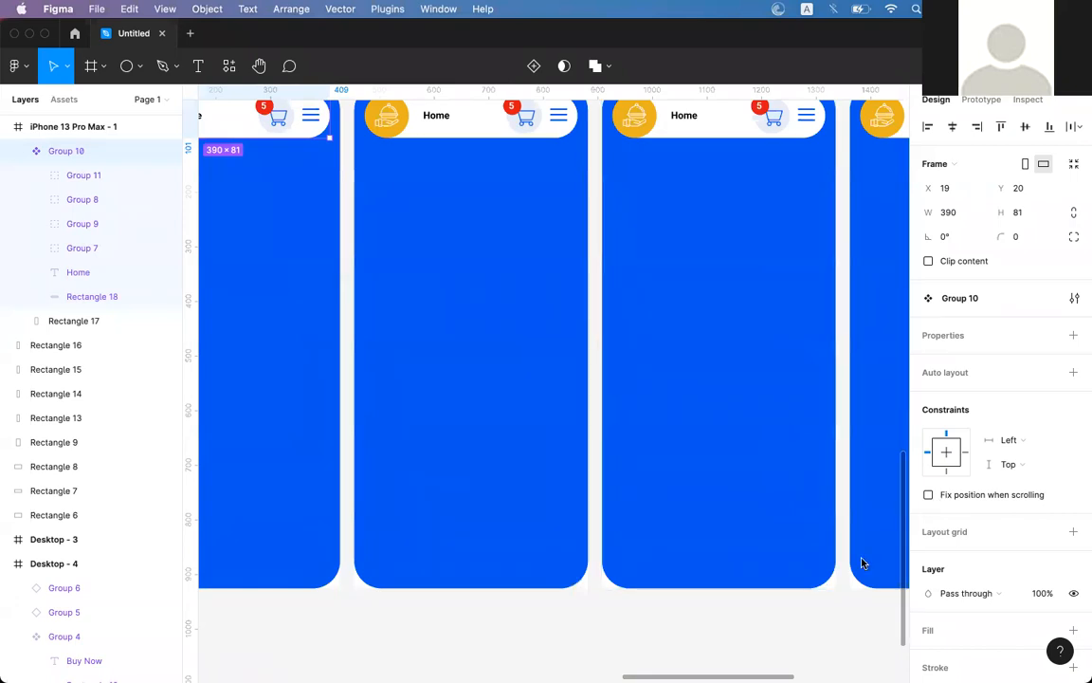
pyautogui.hscroll(-3, 704, 300)
pyautogui.scroll(2, 704, 300)
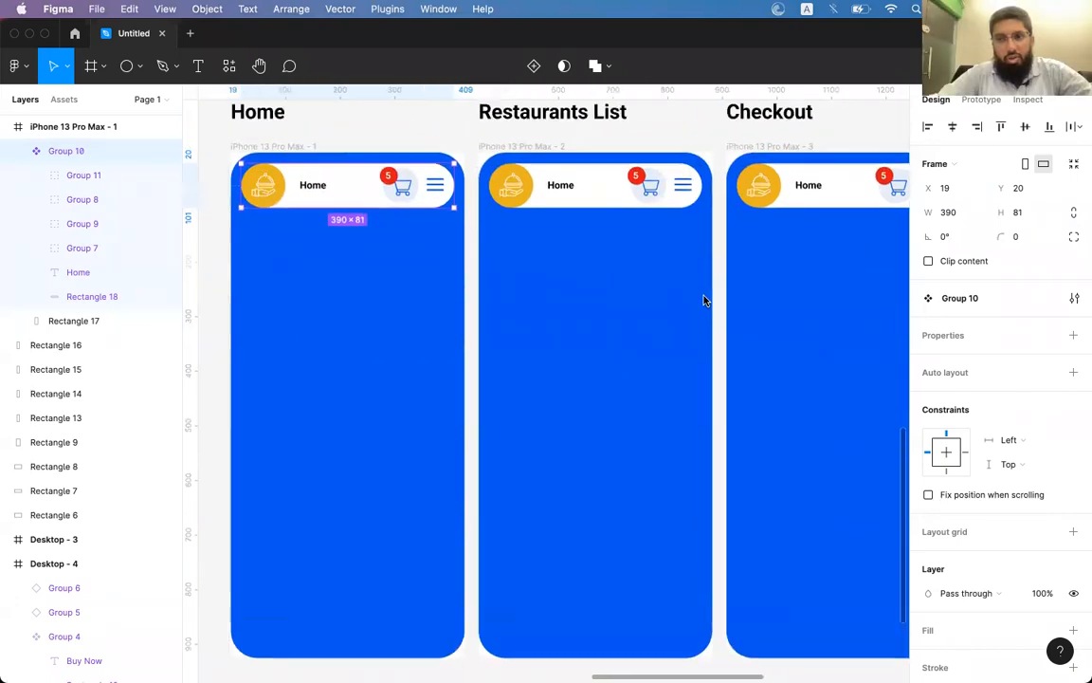
pyautogui.hscroll(3, 704, 299)
pyautogui.scroll(-2, 705, 300)
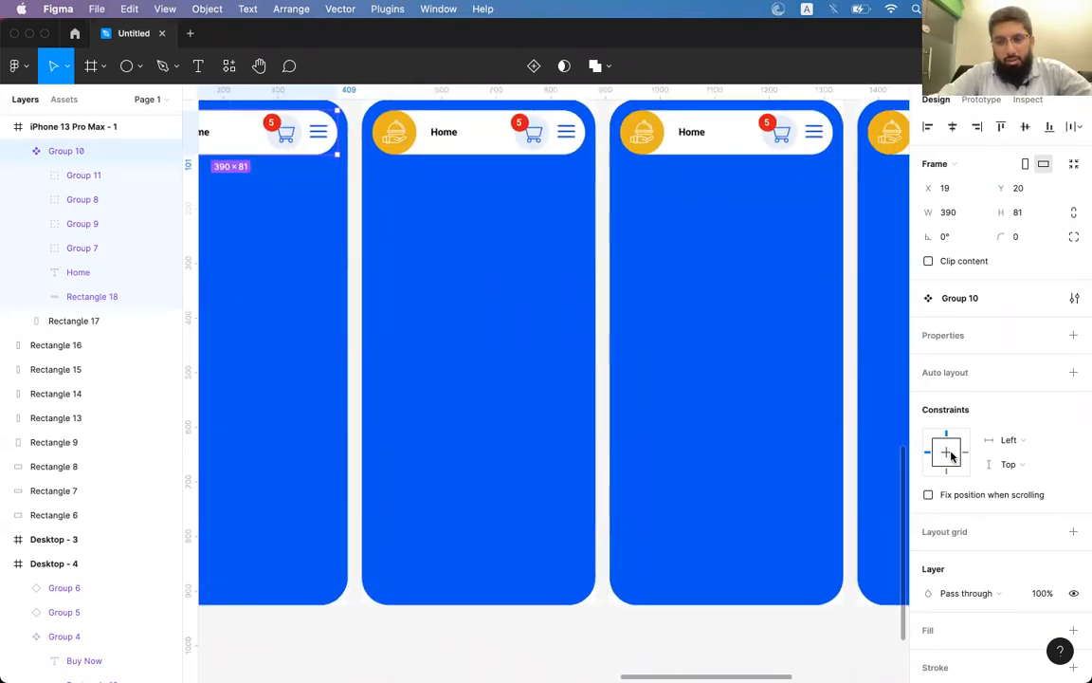
pyautogui.scroll(2, 717, 378)
pyautogui.hscroll(5, 717, 377)
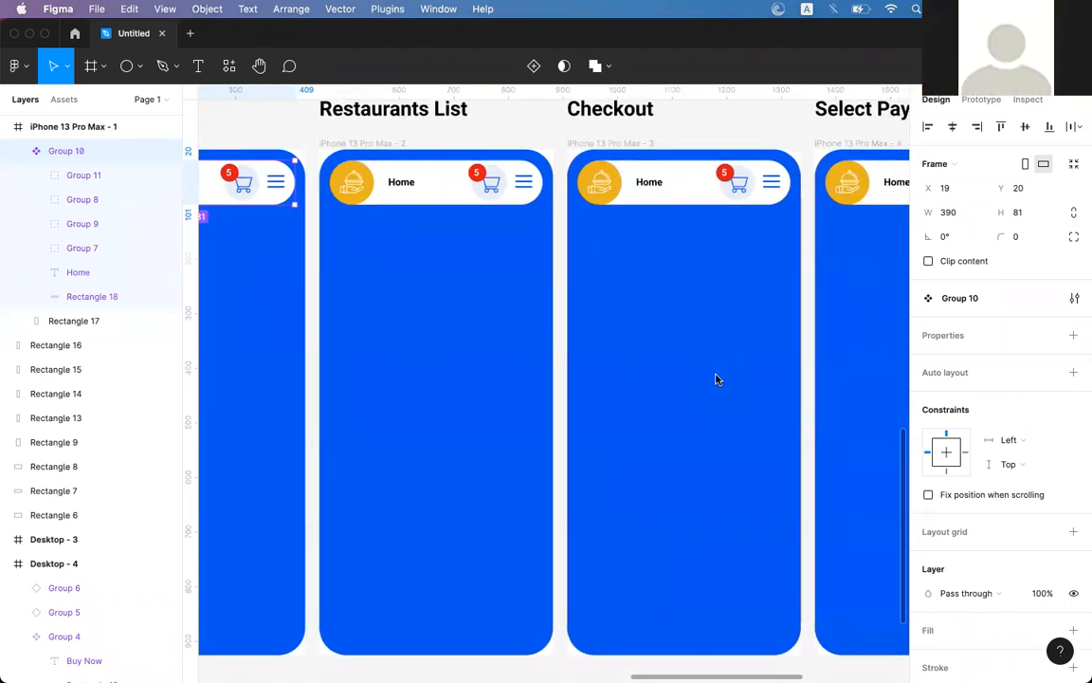
pyautogui.scroll(-1, 717, 378)
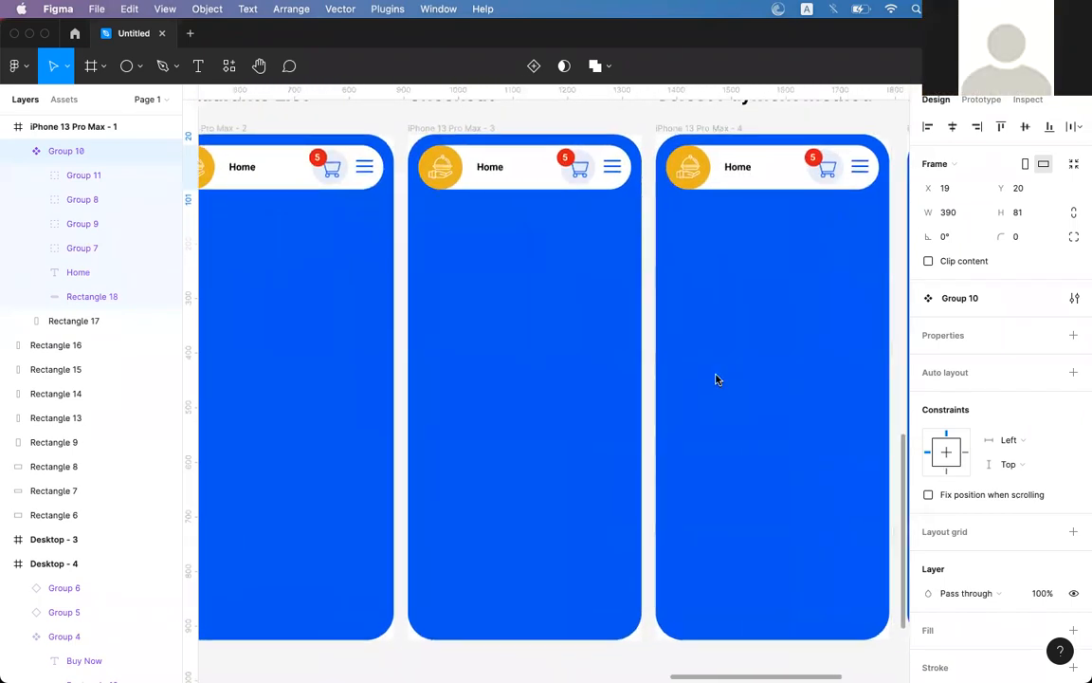
pyautogui.scroll(1, 716, 380)
pyautogui.hscroll(1, 717, 379)
pyautogui.hscroll(-5, 717, 380)
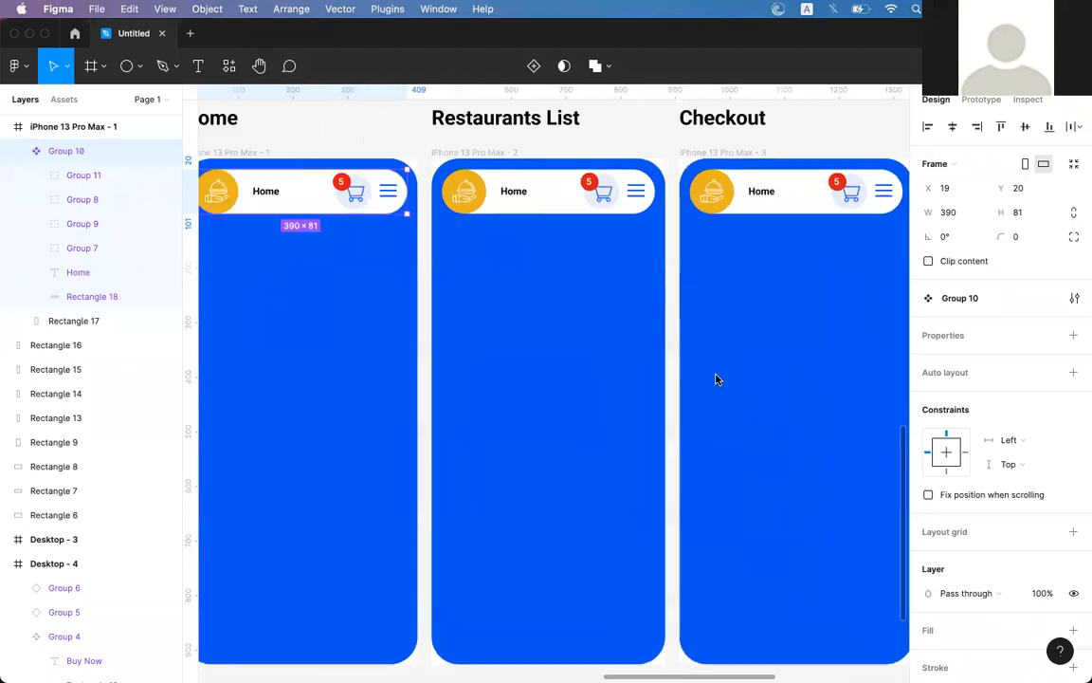
pyautogui.scroll(1, 717, 380)
pyautogui.scroll(-1, 717, 379)
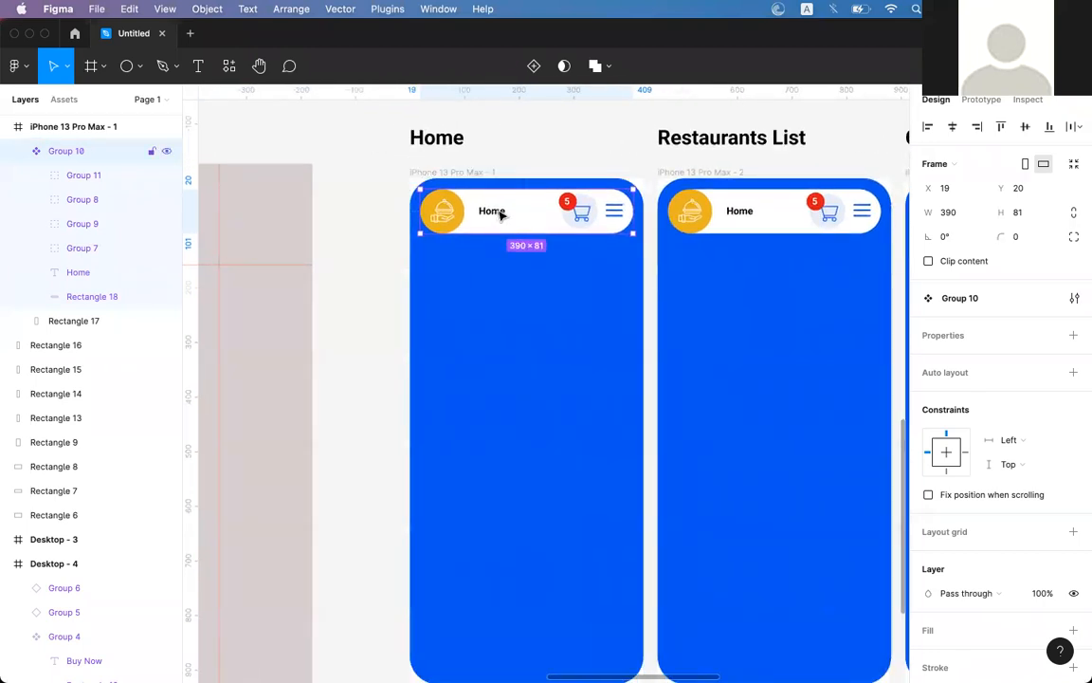
pyautogui.hscroll(5, 501, 215)
pyautogui.scroll(-1, 502, 215)
pyautogui.hscroll(-1, 497, 213)
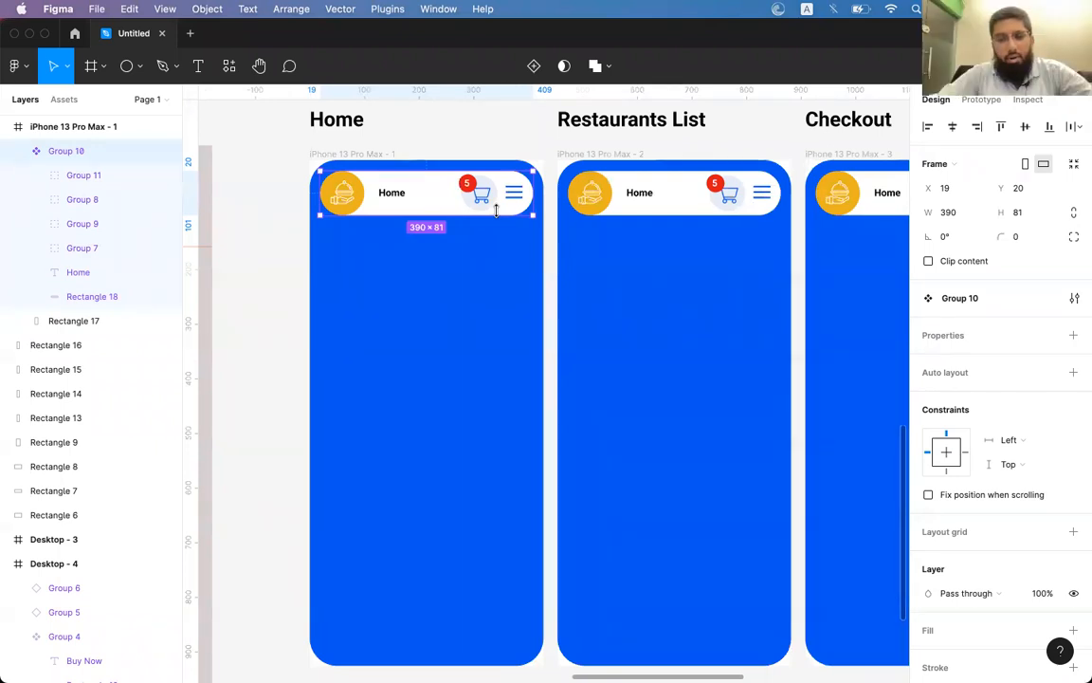
# Inspect the header instance on the Restaurants List frame, the main header, and the main header's Home label.
pyautogui.scroll(2, 495, 211)
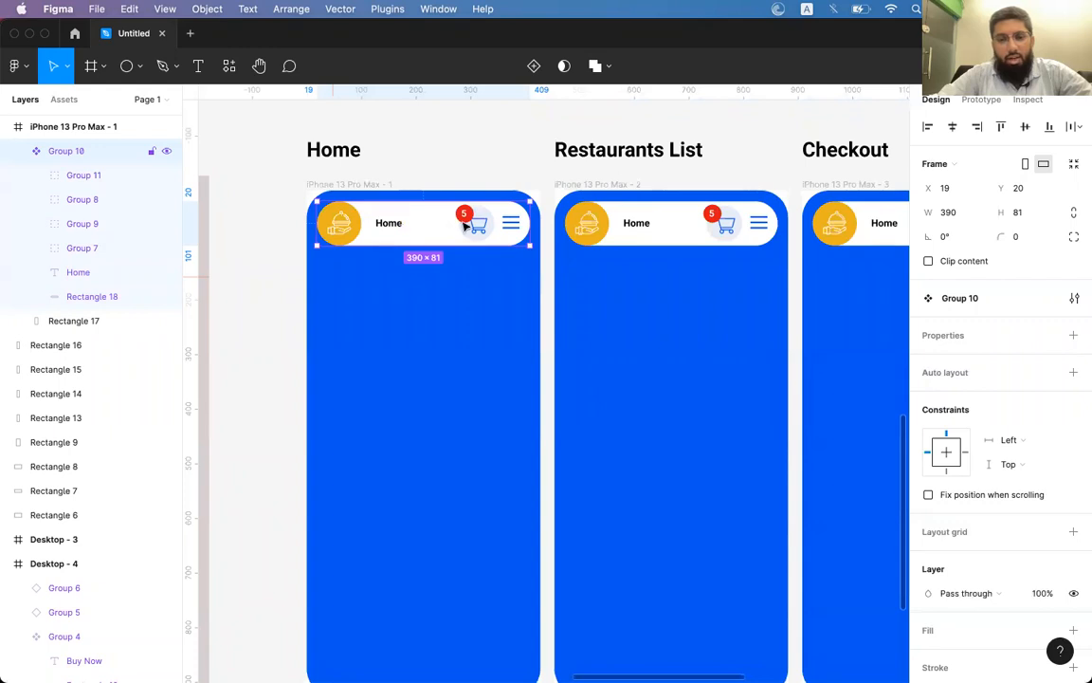
pyautogui.click(592, 234)
pyautogui.click(425, 225)
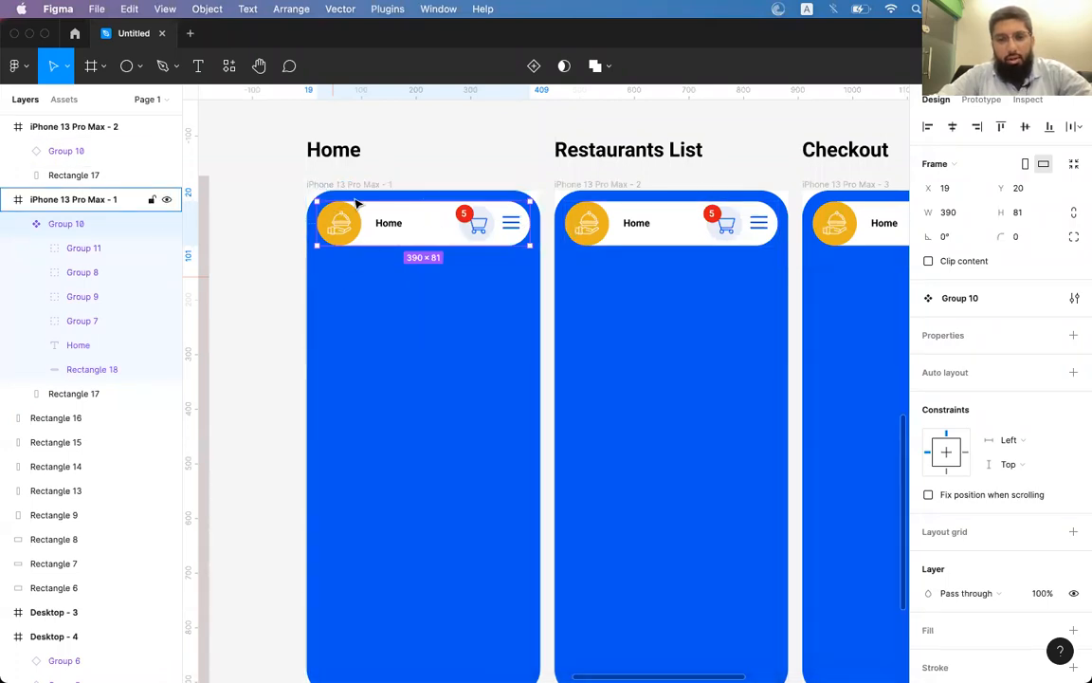
pyautogui.doubleClick(396, 227)
pyautogui.moveTo(397, 227)
pyautogui.mouseDown()
pyautogui.moveTo(447, 227)
pyautogui.moveTo(406, 227)
pyautogui.mouseUp()
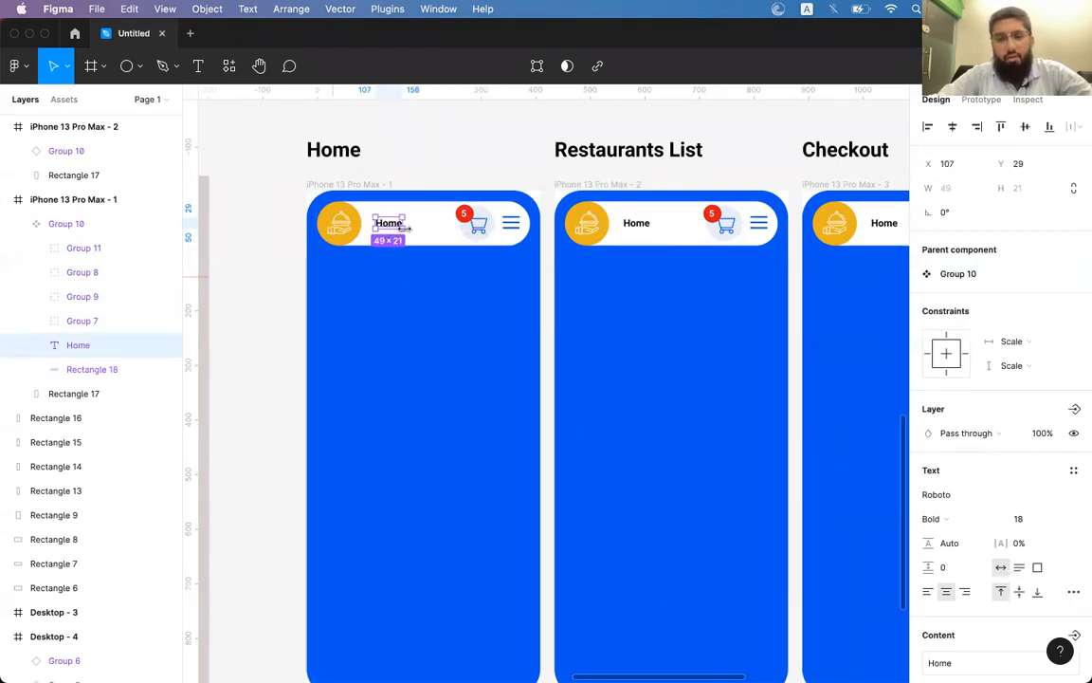
# Change the Home label in the Restaurants List frame's header instance to "About".
pyautogui.hscroll(5, 406, 228)
pyautogui.scroll(-1, 405, 227)
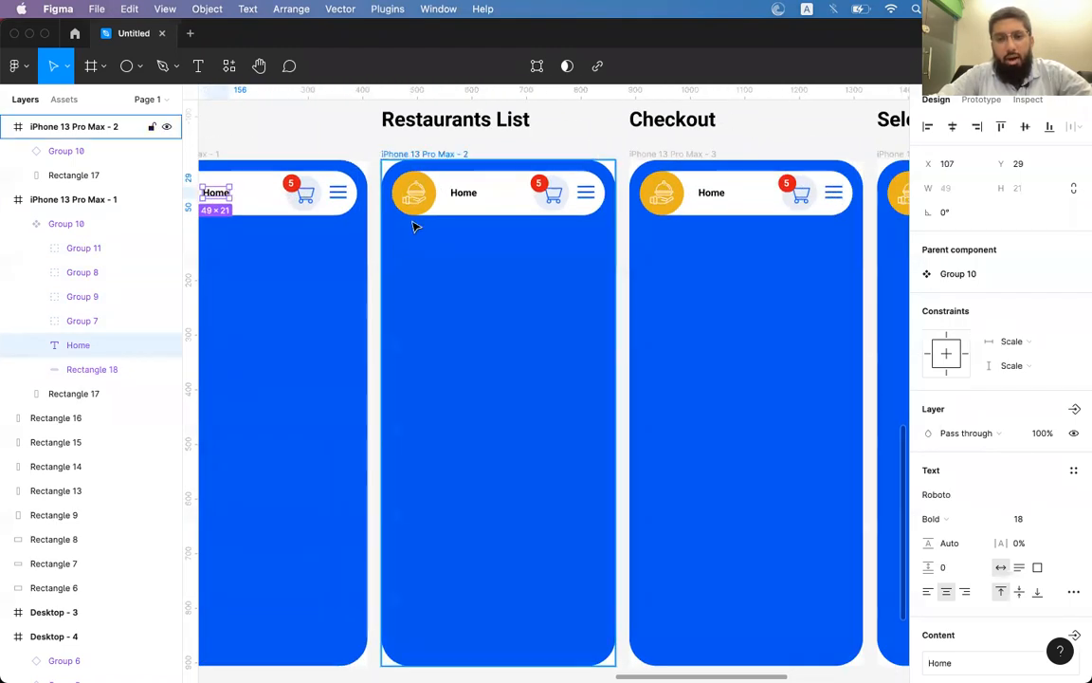
pyautogui.doubleClick(465, 193)
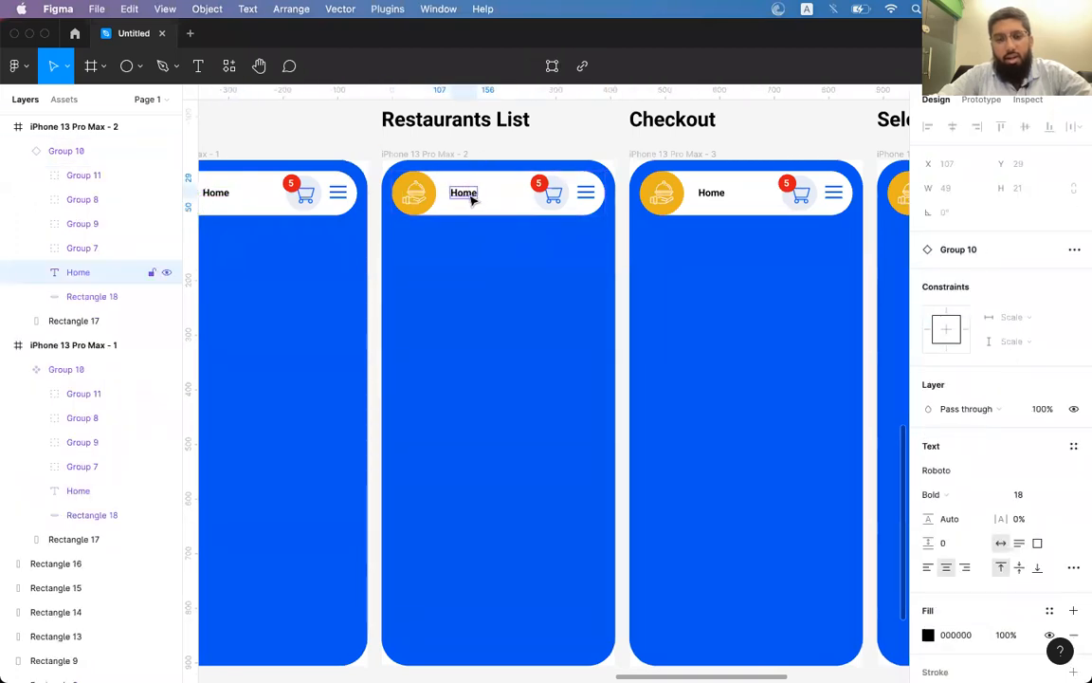
pyautogui.doubleClick(464, 192)
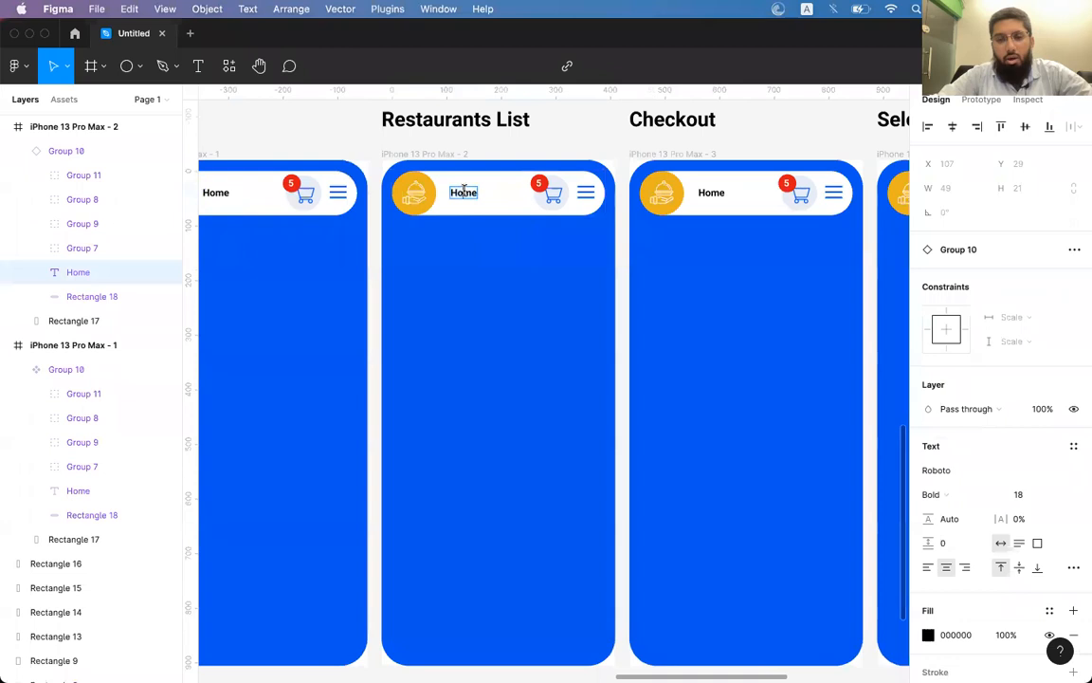
pyautogui.write('About')
pyautogui.press('Escape')
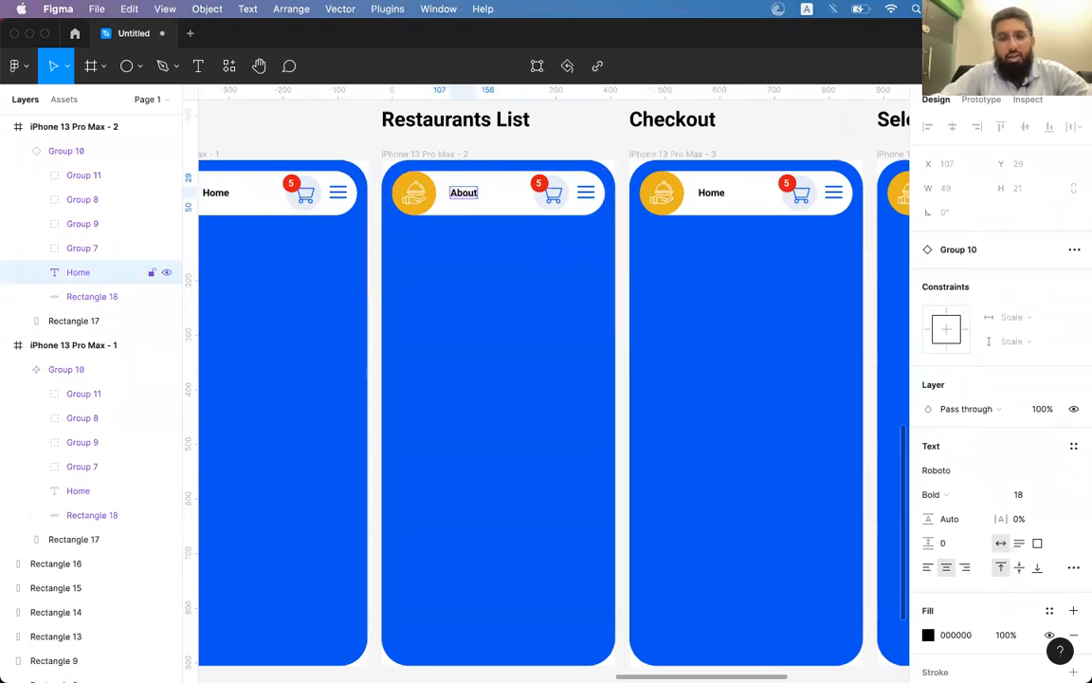
# Replace the label in the Restaurants List frame's header instance with "Restaurant".
pyautogui.hscroll(-3, 517, 208)
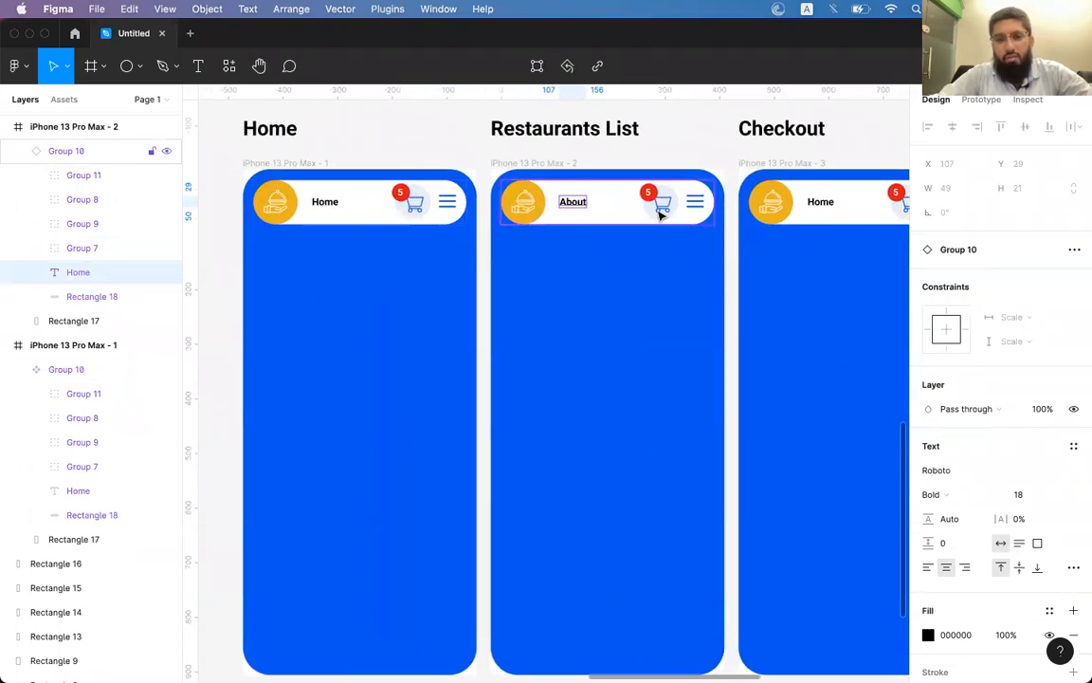
pyautogui.moveTo(338, 202)
pyautogui.mouseDown()
pyautogui.moveTo(360, 212)
pyautogui.moveTo(328, 207)
pyautogui.moveTo(380, 212)
pyautogui.moveTo(322, 212)
pyautogui.mouseUp()
pyautogui.click(582, 202)
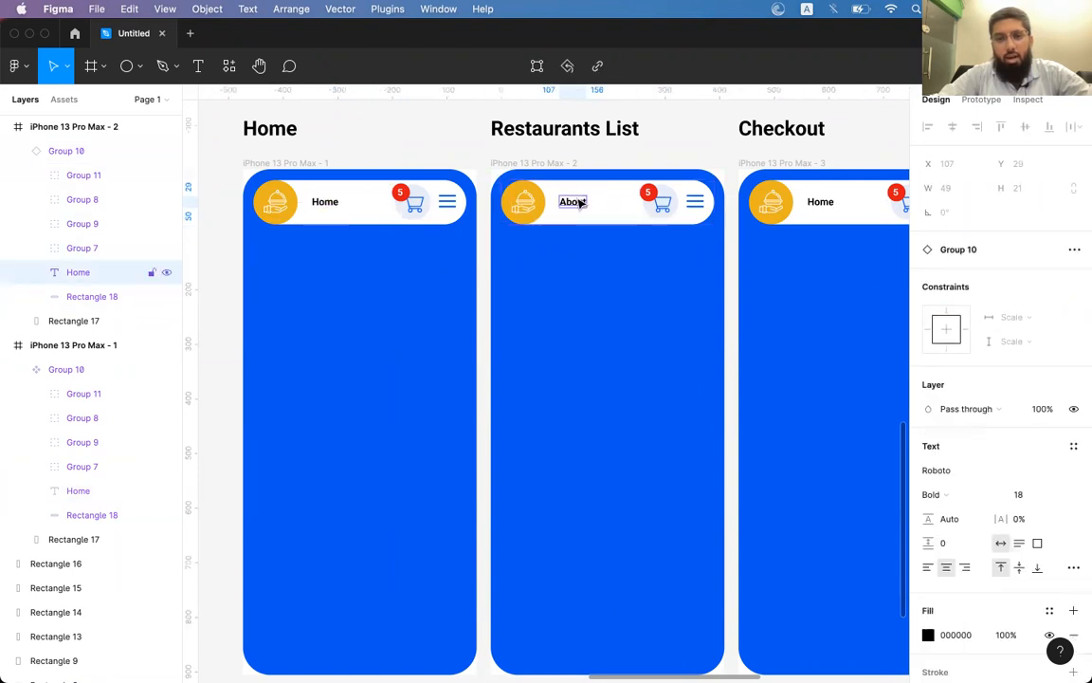
pyautogui.hscroll(5, 588, 202)
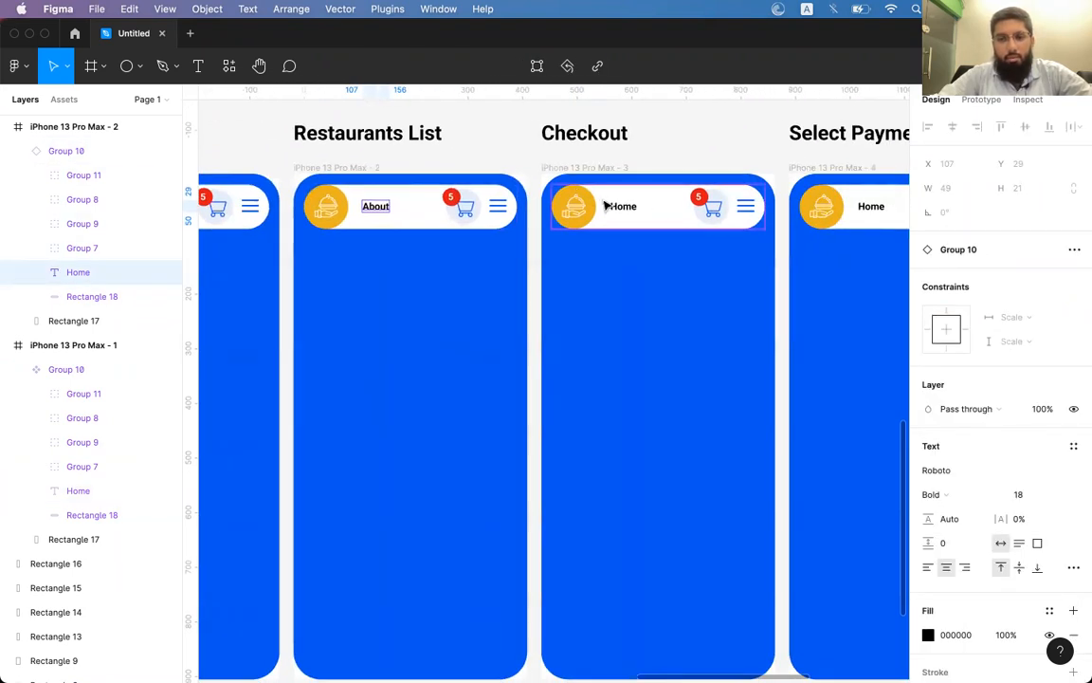
pyautogui.click(624, 208)
pyautogui.click(375, 206)
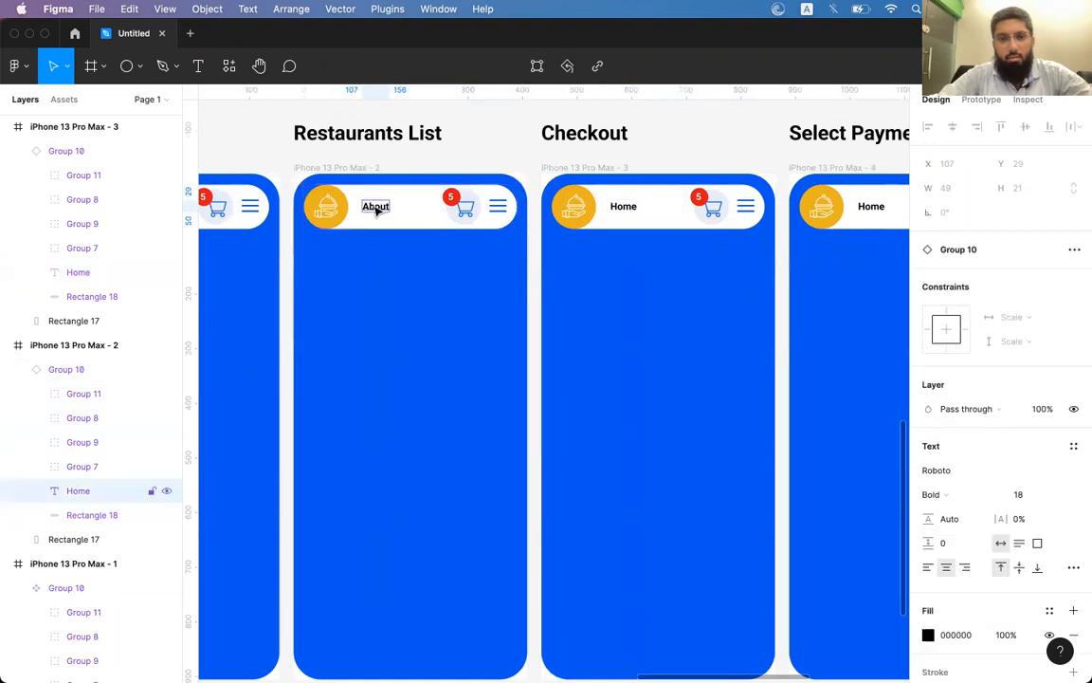
pyautogui.write('R')
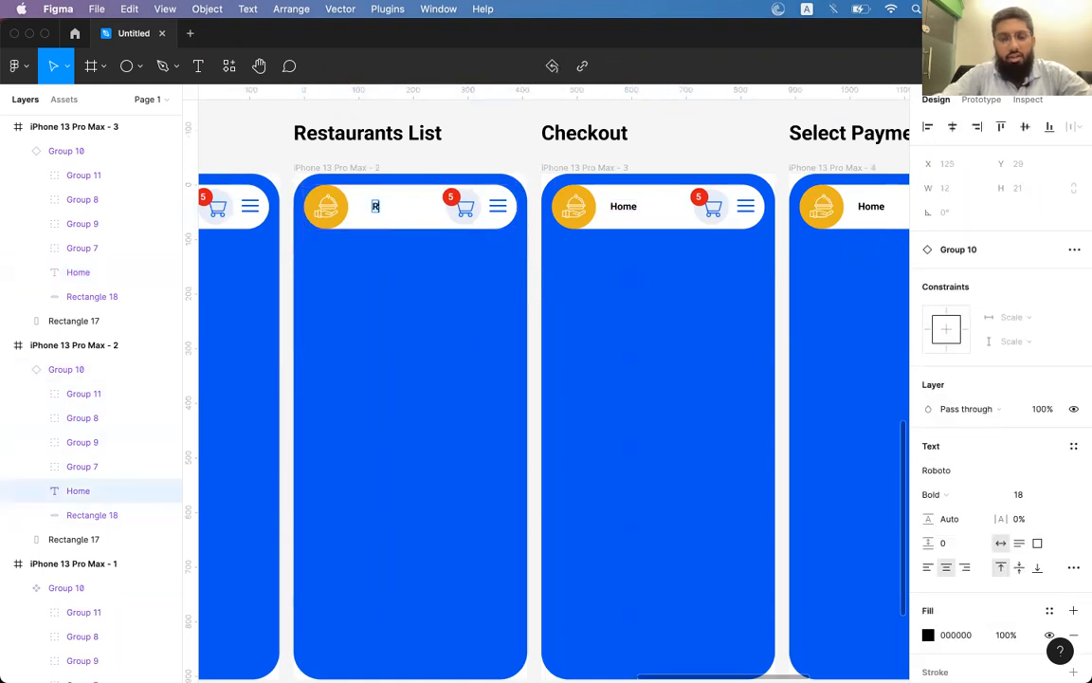
pyautogui.write('estaurant')
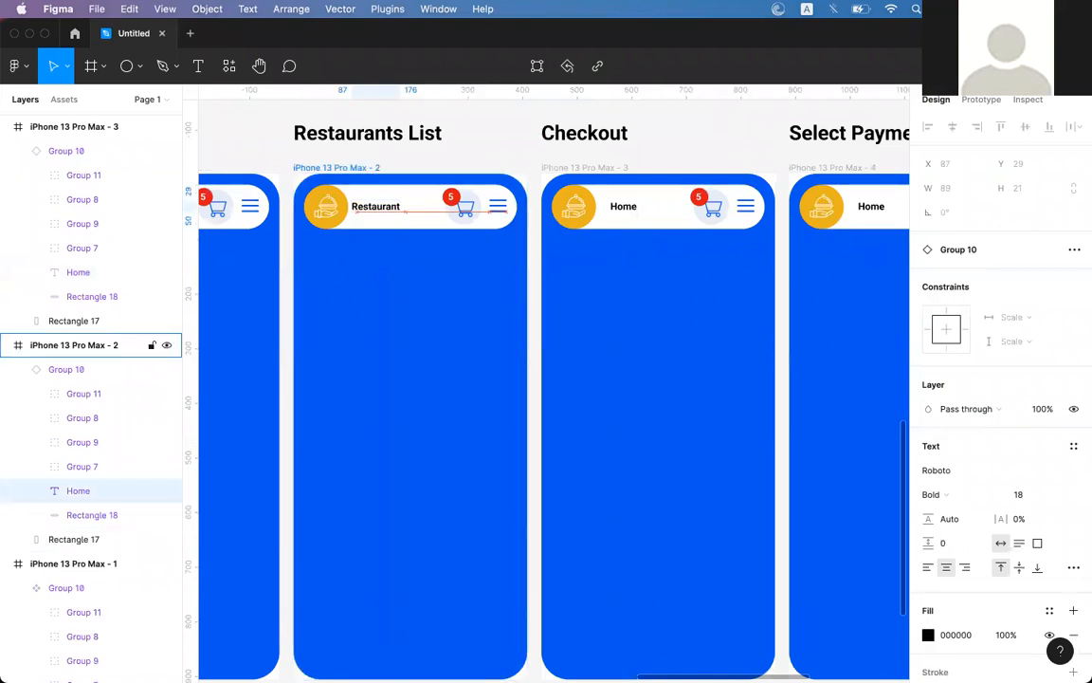
pyautogui.press('Escape')
pyautogui.click(510, 150)
# Compare the header labels across the Restaurants List, Checkout and Home frames, ending with the main header selected.
pyautogui.hscroll(2, 526, 178)
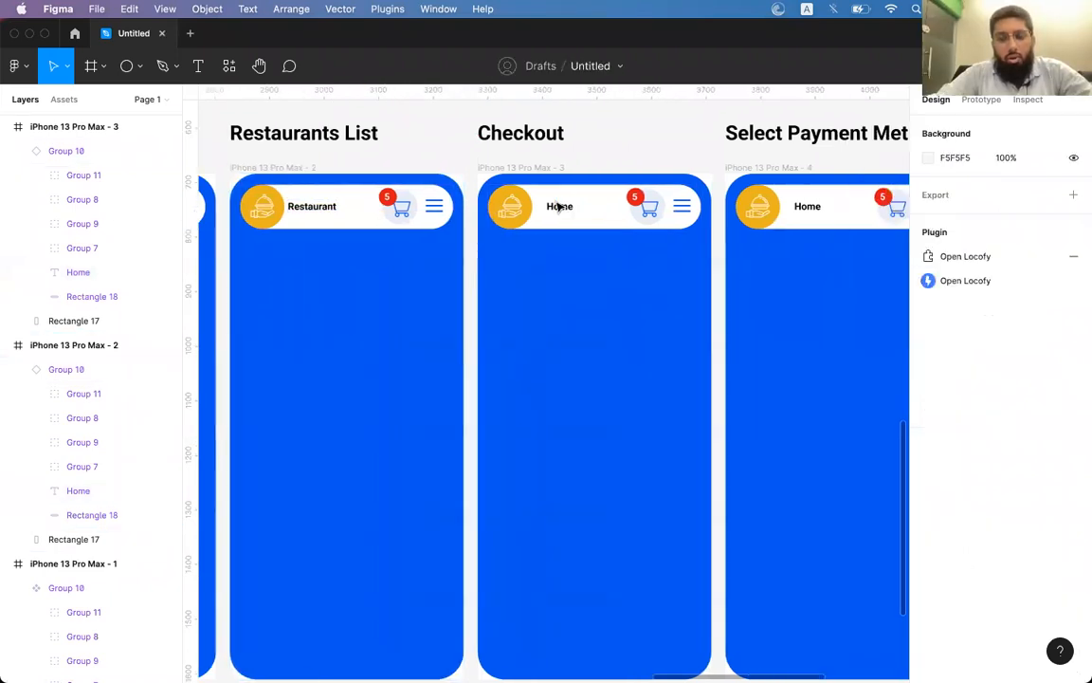
pyautogui.scroll(-2, 559, 204)
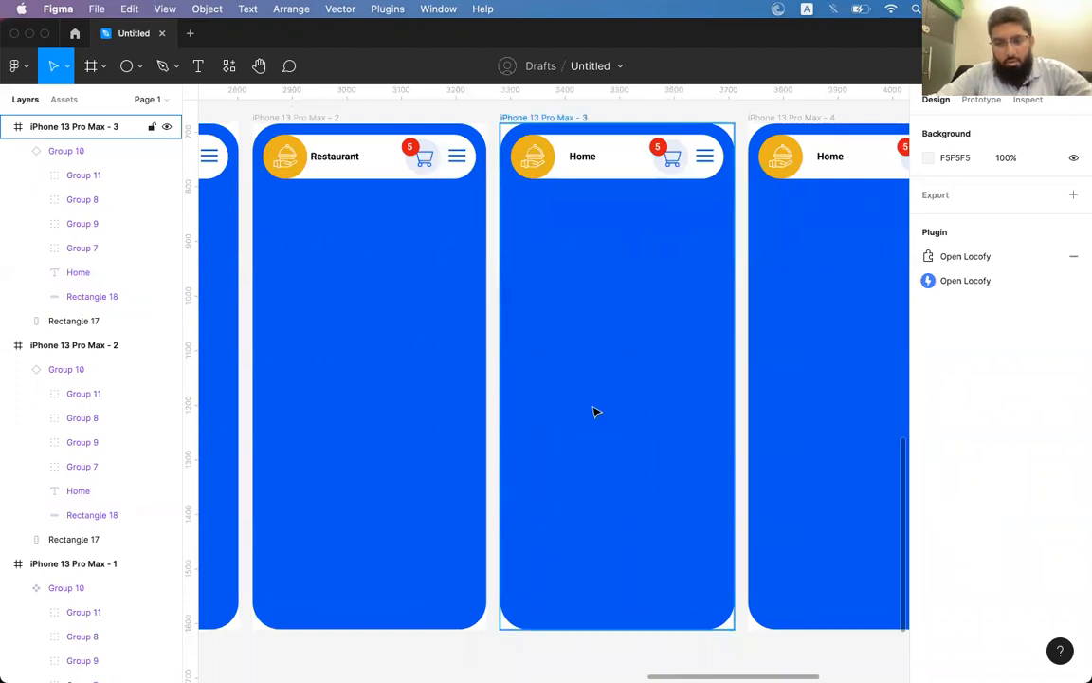
pyautogui.hscroll(-2, 594, 399)
pyautogui.click(488, 295)
pyautogui.hscroll(-5, 488, 295)
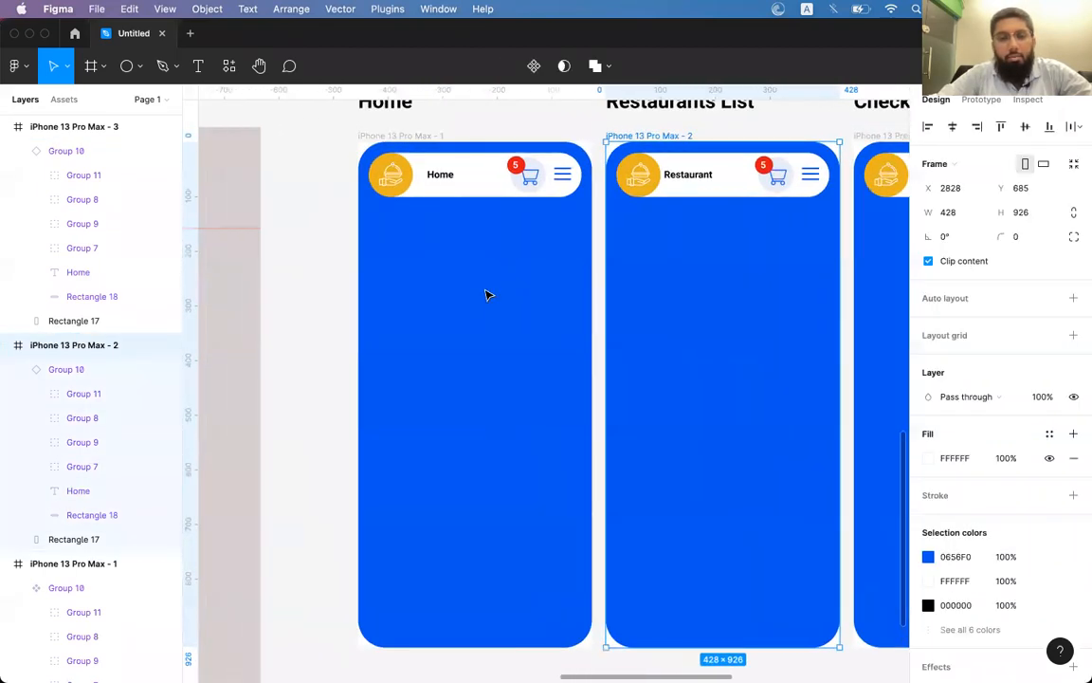
pyautogui.click(402, 141)
pyautogui.scroll(3, 490, 256)
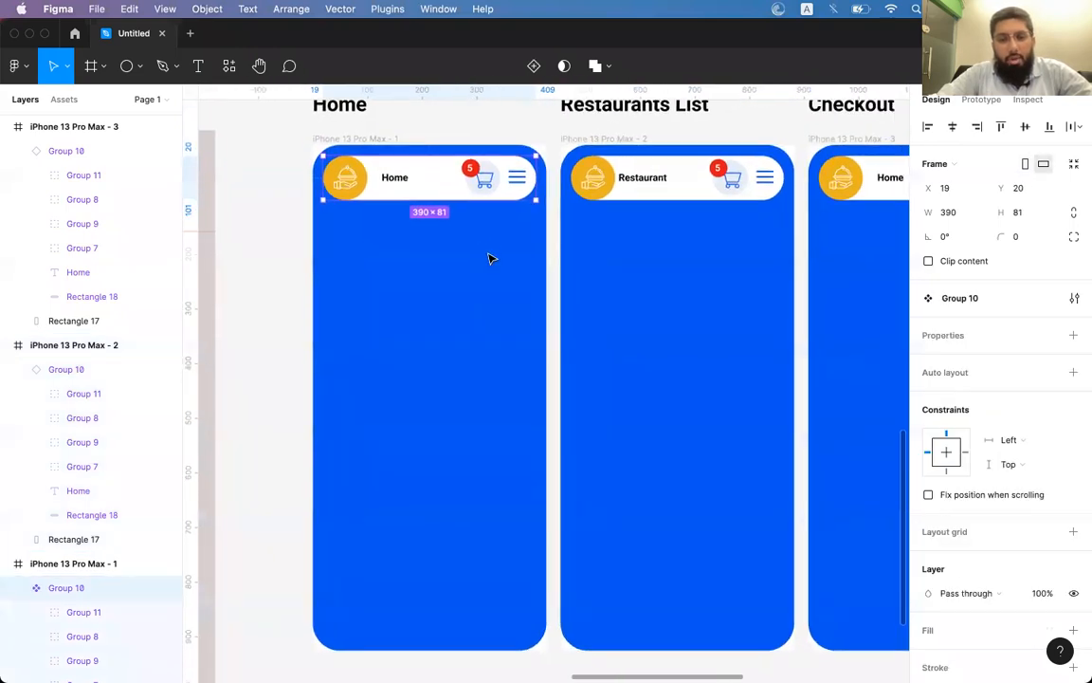
pyautogui.hscroll(-1, 491, 259)
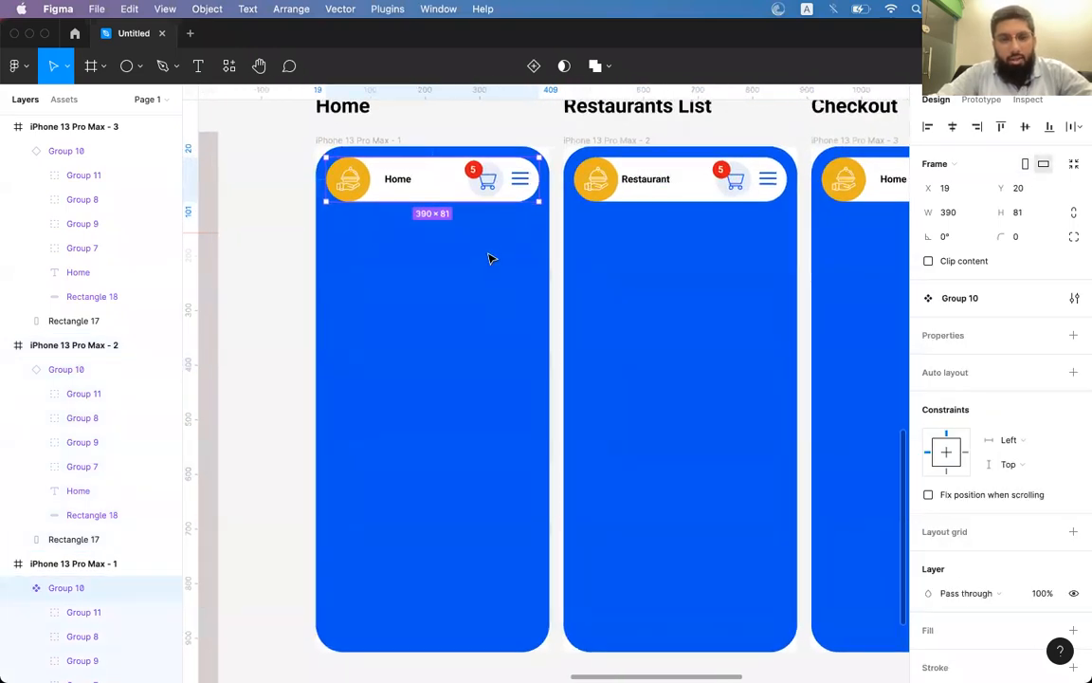
# Add a text layer reading "Restaunt" below the header on the Home screen's iPhone 13 Pro Max - 1 frame.
pyautogui.click(200, 66)
pyautogui.click(376, 248)
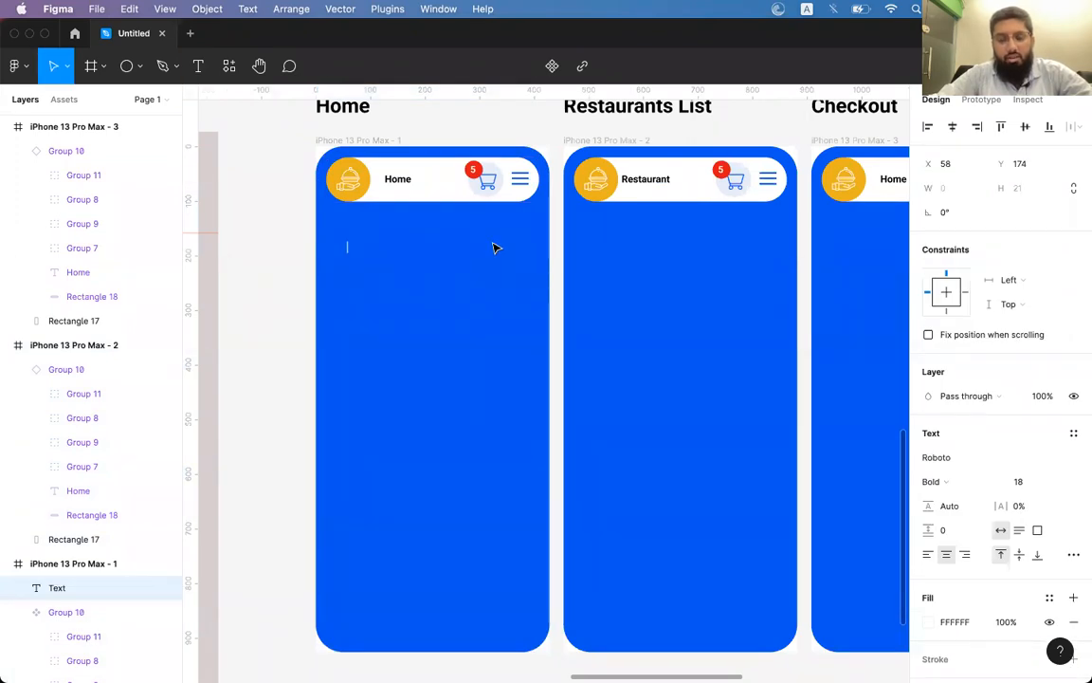
pyautogui.write('Restau')
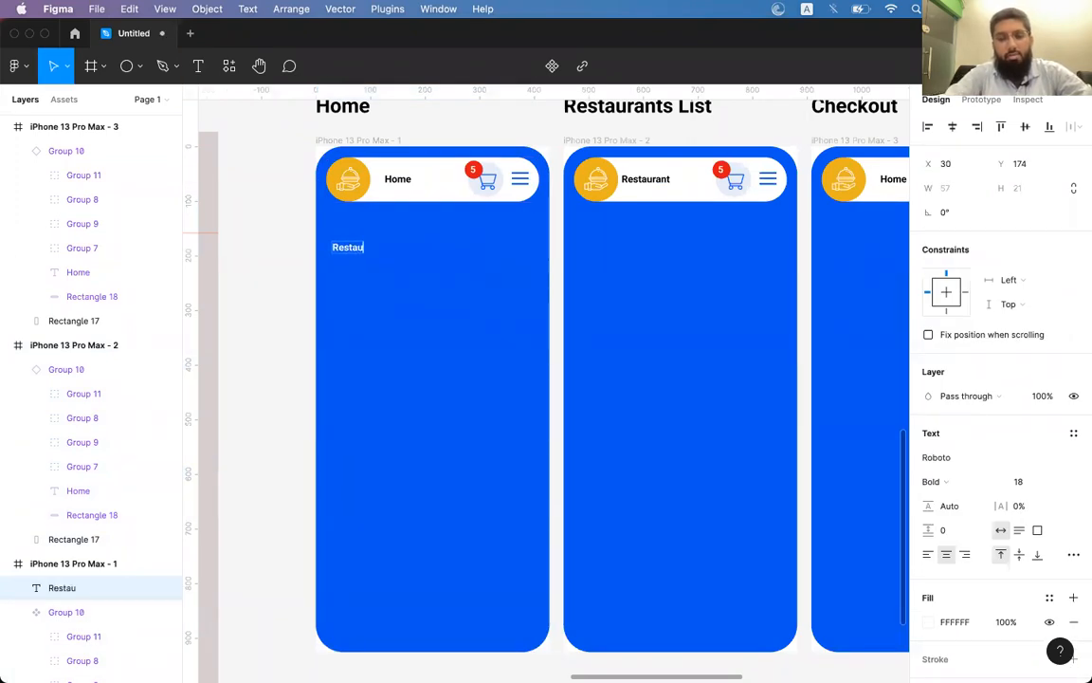
pyautogui.write('nt')
pyautogui.press('Escape')
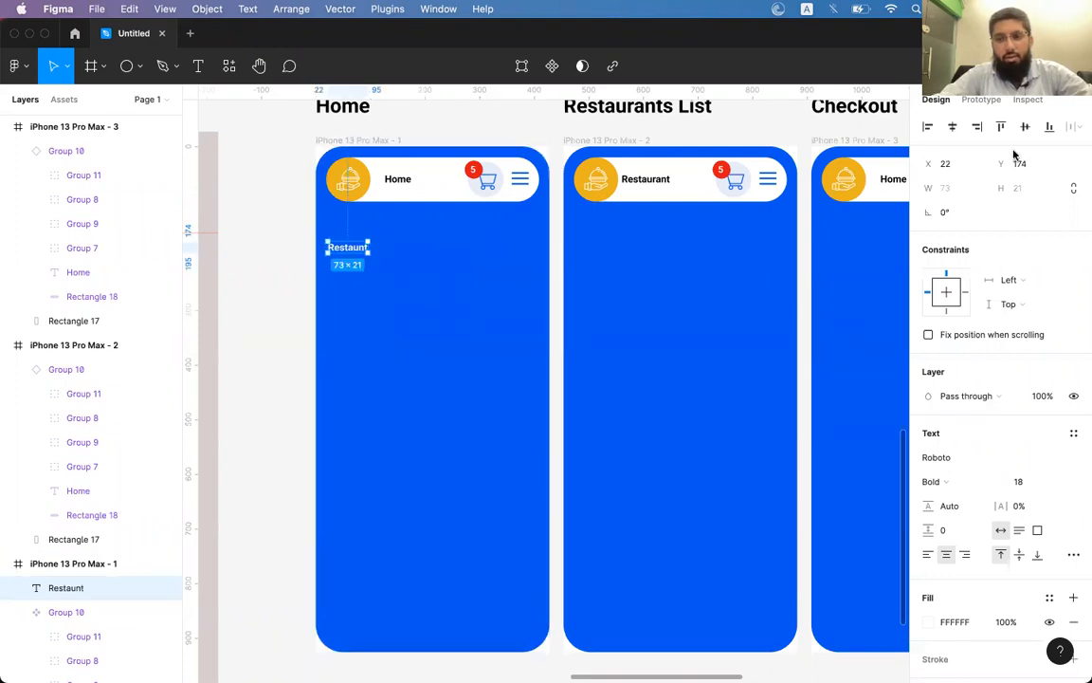
# Set the Restaunt text on the Home screen to left alignment and align its left edge with the header's.
pyautogui.click(927, 126)
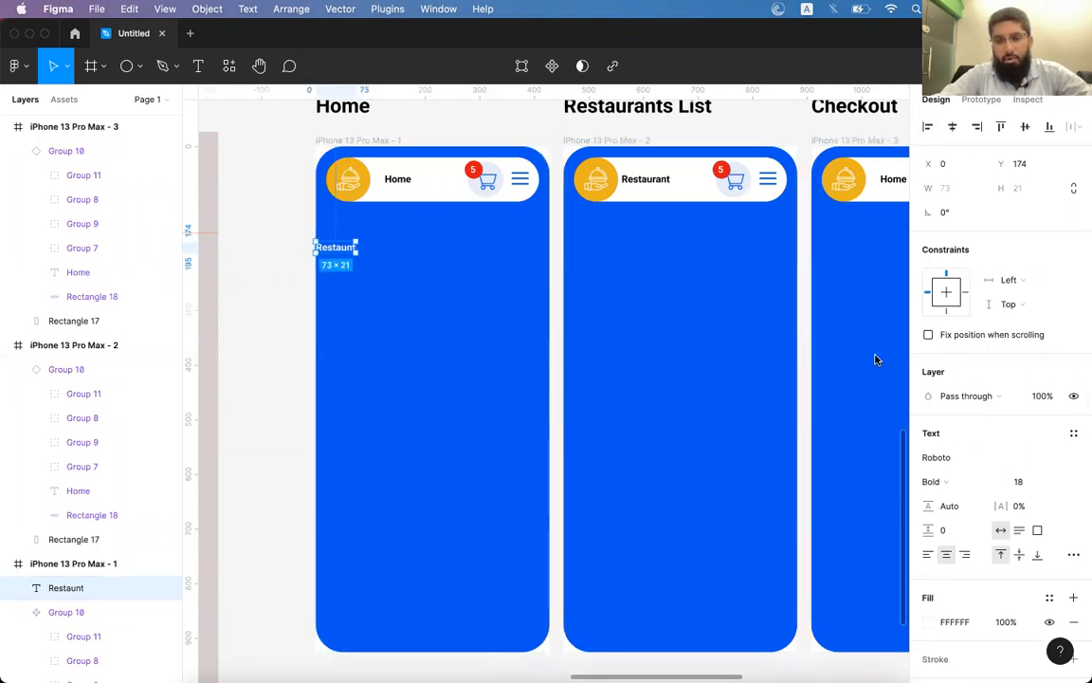
pyautogui.click(927, 554)
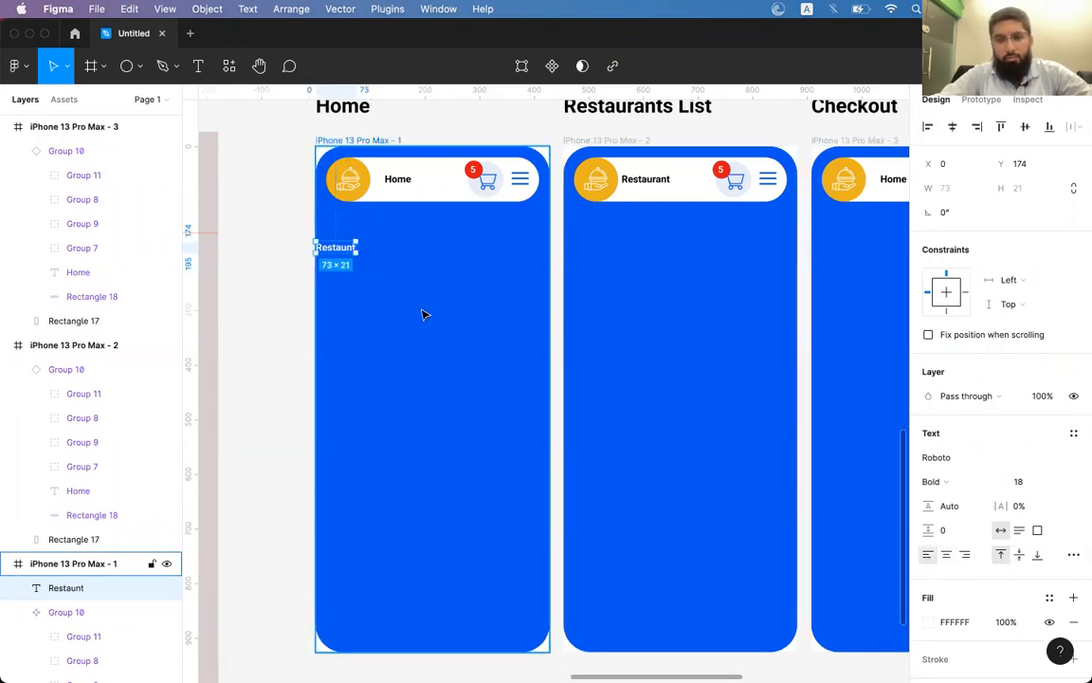
pyautogui.moveTo(349, 250); pyautogui.dragTo(383, 250)
pyautogui.keyDown('shift'); pyautogui.click(348, 176); pyautogui.keyUp('shift')
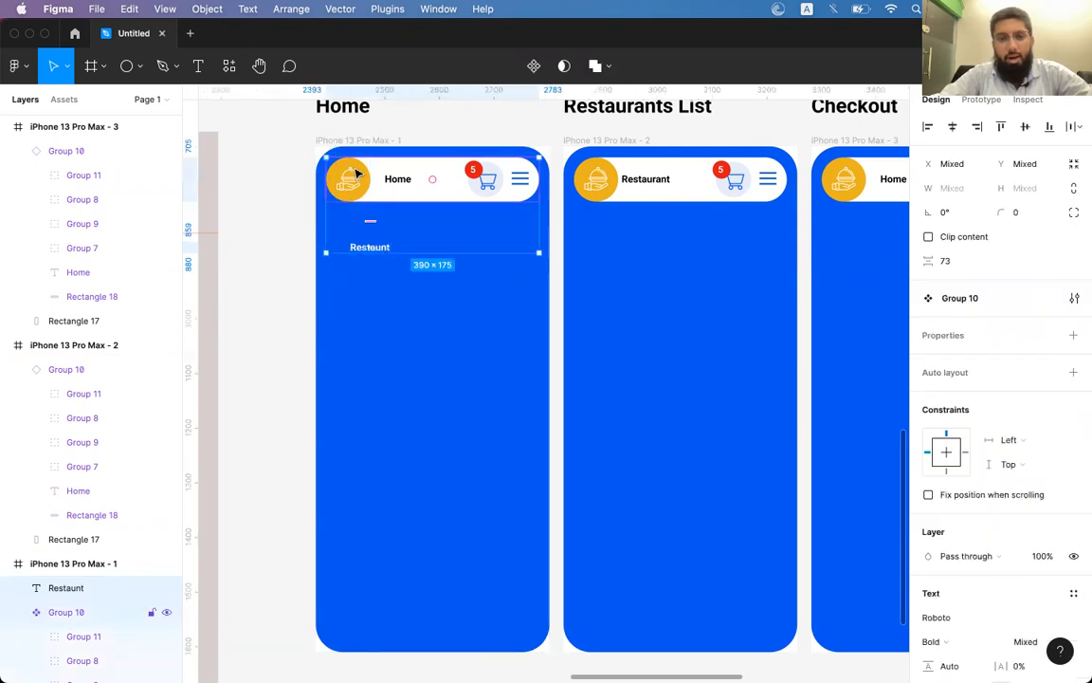
pyautogui.click(927, 126)
pyautogui.click(420, 364)
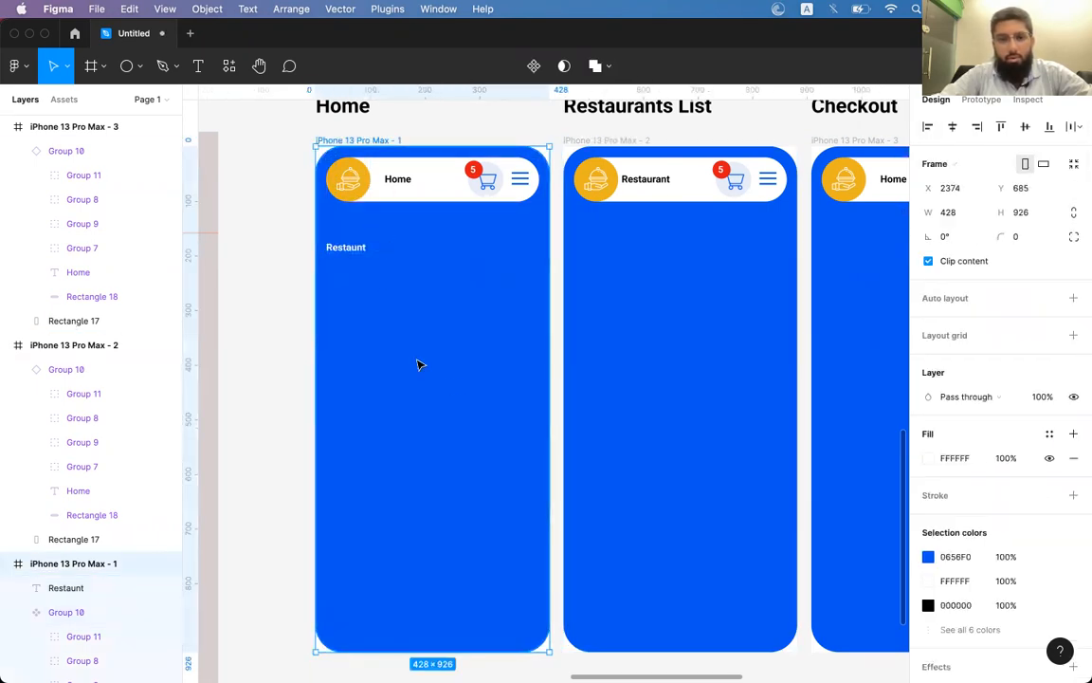
# Enlarge the Restaunt heading on the Home screen to font size 32 and nudge it up to Y 154.
pyautogui.click(351, 248)
pyautogui.press('super+shift+period')
pyautogui.press('super+shift+period')
pyautogui.press('super+shift+period')
pyautogui.press('super+shift+period')
pyautogui.press('super+shift+period')
pyautogui.press('super+shift+period')
pyautogui.press('super+shift+period')
pyautogui.press('super+shift+period')
pyautogui.press('super+shift+period')
pyautogui.press('super+shift+period')
pyautogui.press('super+shift+period')
pyautogui.press('super+shift+period')
pyautogui.press('super+shift+period')
pyautogui.press('super+shift+period')
pyautogui.press('super+shift+period')
pyautogui.press('super+shift+period')
pyautogui.press('super+shift+period')
pyautogui.press('super+shift+comma')
pyautogui.press('super+shift+comma')
pyautogui.press('super+shift+comma')
pyautogui.hotkey('shift', 'Up')
pyautogui.hotkey('shift', 'Up')
pyautogui.hotkey('shift', 'Up')
pyautogui.hotkey('shift', 'Up')
pyautogui.hotkey('shift', 'Down')
pyautogui.hotkey('shift', 'Down')
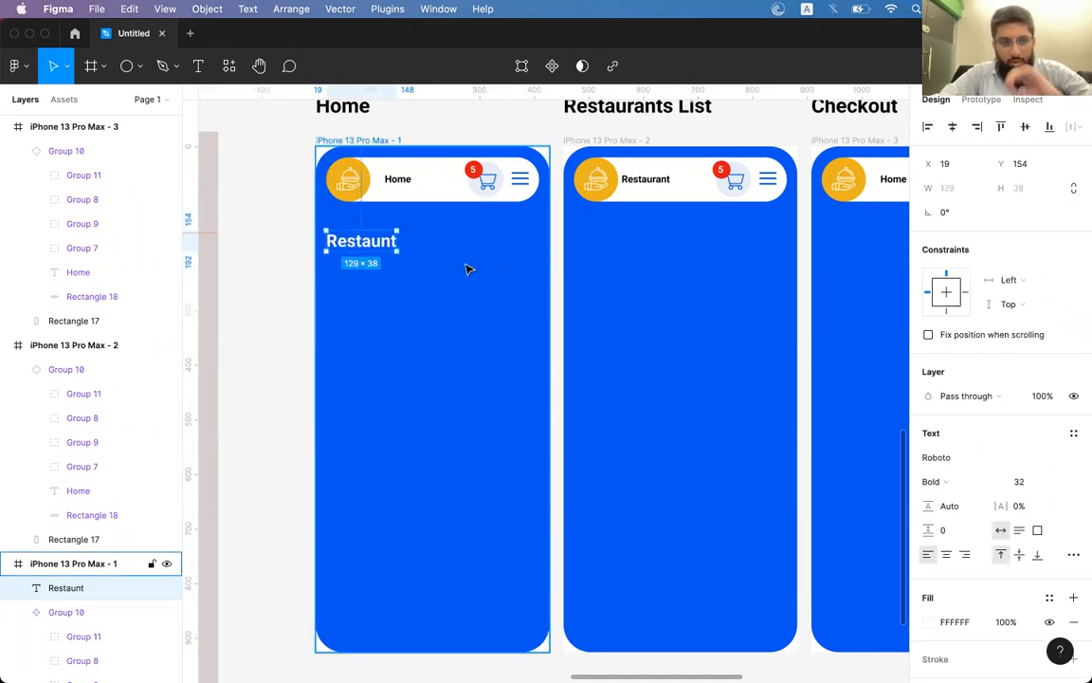
# Move all five screens from Home to Food Tracking, with their titles, to the empty canvas area below the other artwork.
pyautogui.hscroll(-3, 465, 269)
pyautogui.scroll(2, 466, 269)
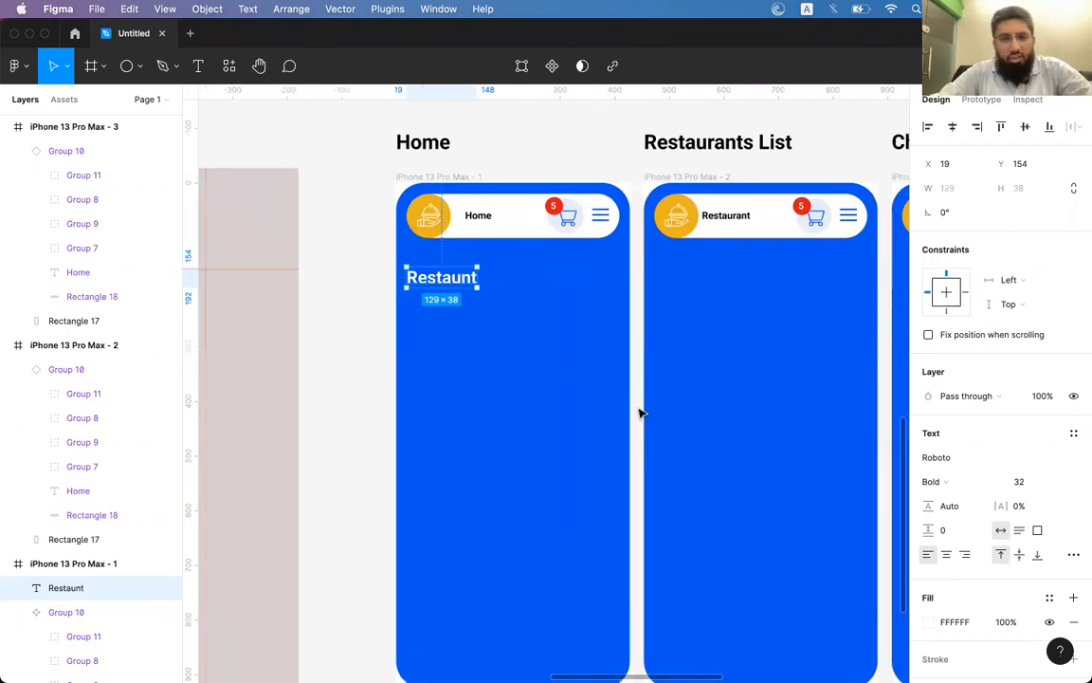
pyautogui.scroll(-5, 641, 412)
pyautogui.hscroll(4, 641, 411)
pyautogui.scroll(-2, 641, 411)
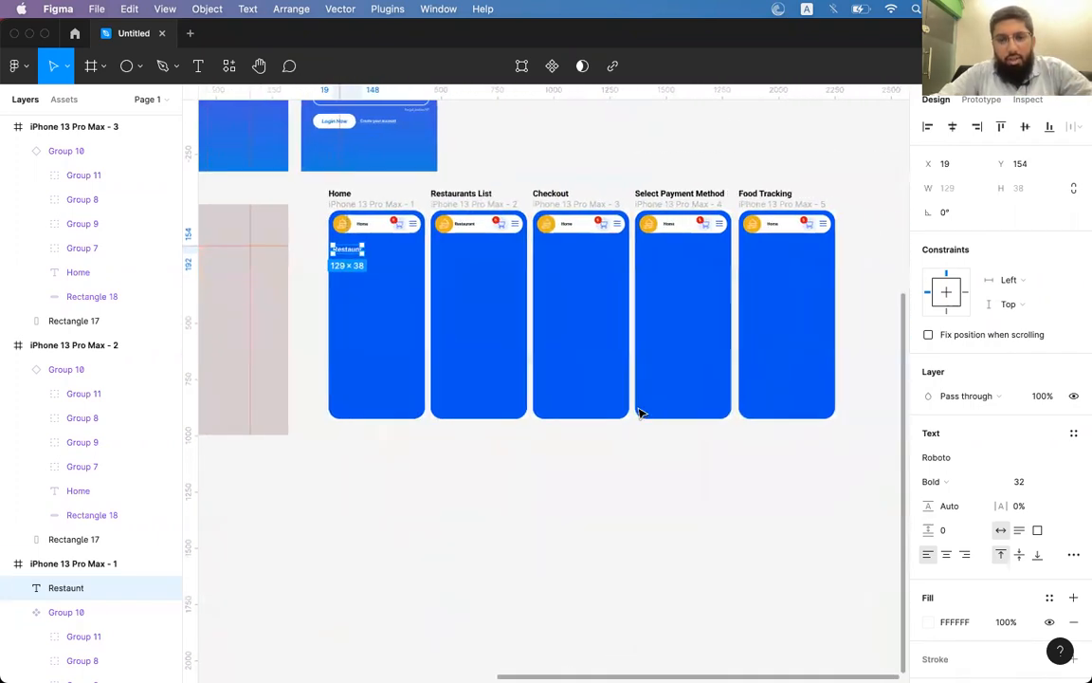
pyautogui.click(385, 189)
pyautogui.moveTo(310, 182); pyautogui.dragTo(853, 427)
pyautogui.moveTo(679, 247); pyautogui.dragTo(681, 536)
pyautogui.scroll(-6, 680, 536)
pyautogui.hscroll(-2, 681, 537)
pyautogui.moveTo(609, 257); pyautogui.dragTo(402, 322)
pyautogui.hscroll(-3, 402, 322)
pyautogui.scroll(-1, 402, 322)
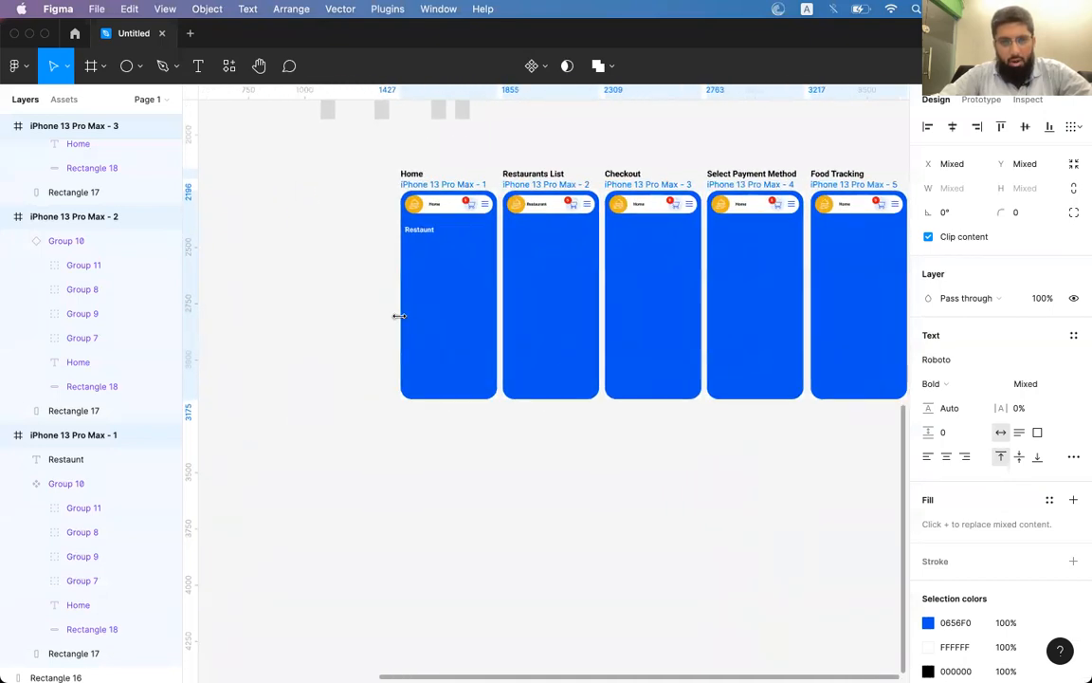
pyautogui.moveTo(531, 295); pyautogui.dragTo(456, 320)
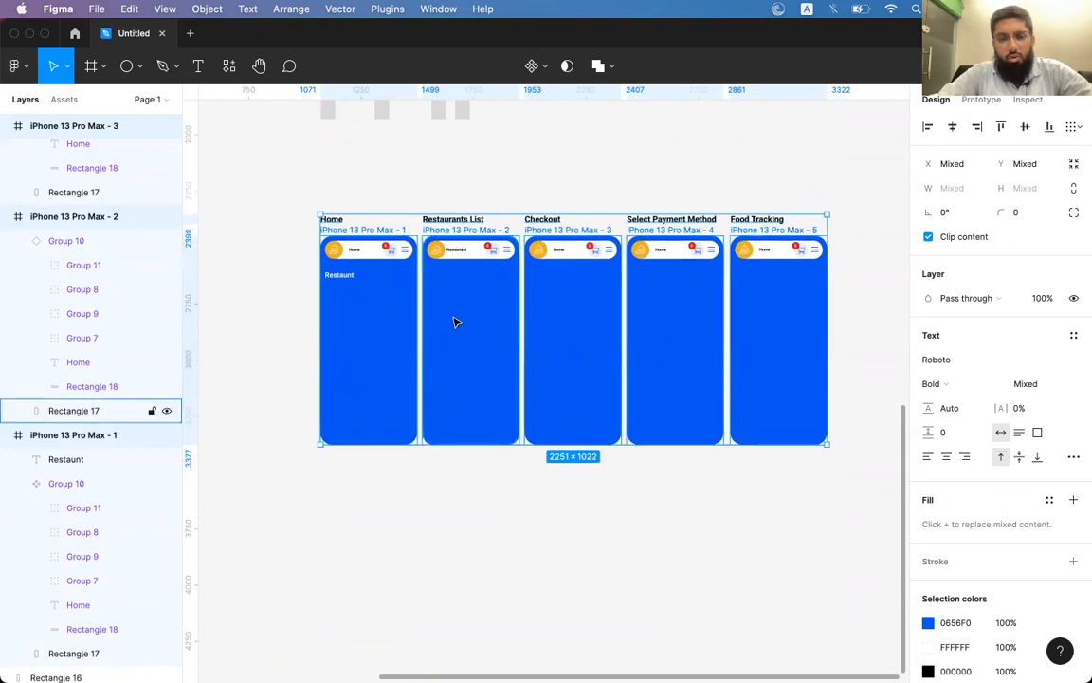
# Copy the Home screen's Restaunt heading into the Restaurants List and Checkout screens.
pyautogui.scroll(5, 359, 302)
pyautogui.hscroll(-2, 358, 303)
pyautogui.scroll(1, 358, 302)
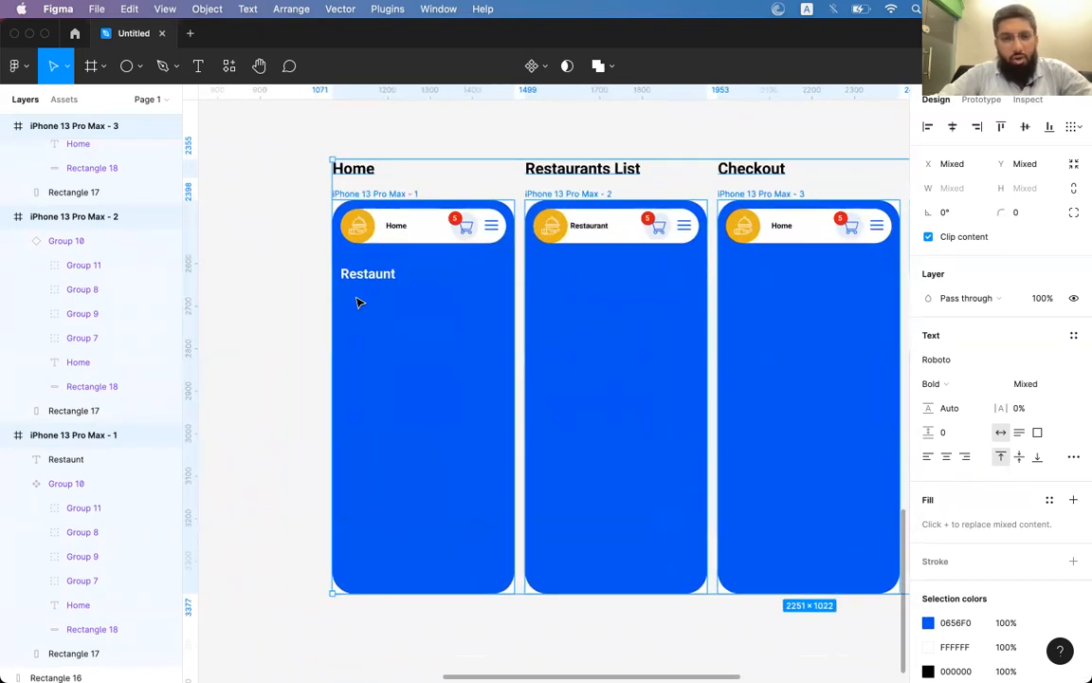
pyautogui.hscroll(1, 358, 303)
pyautogui.hscroll(-1, 358, 302)
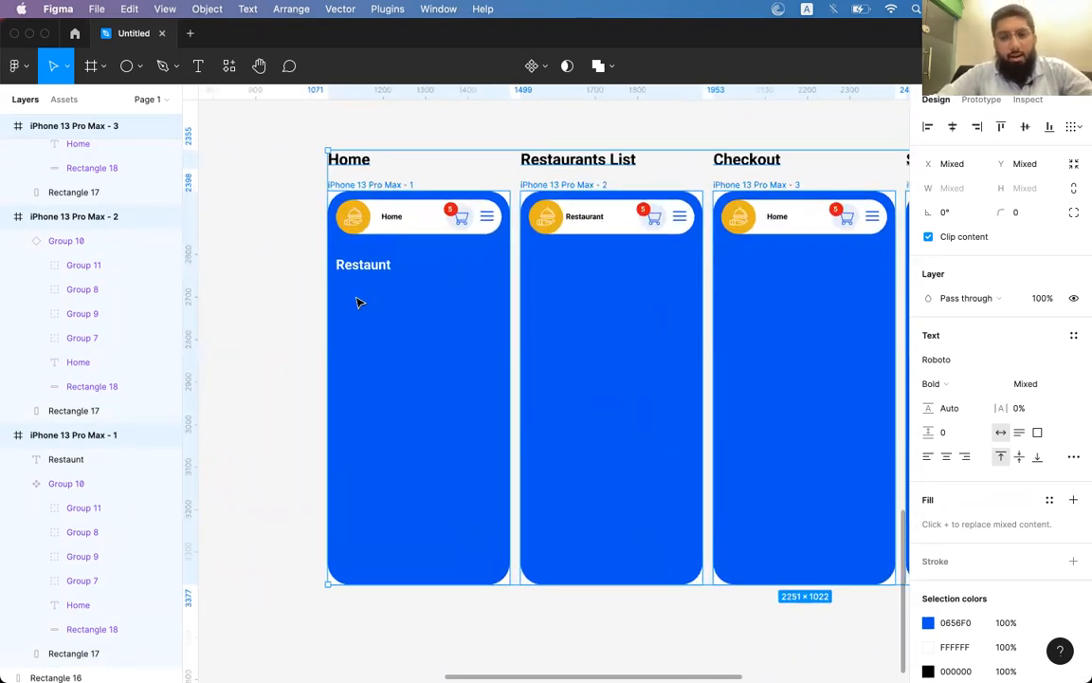
pyautogui.scroll(5, 358, 303)
pyautogui.scroll(-3, 358, 302)
pyautogui.hscroll(-2, 359, 303)
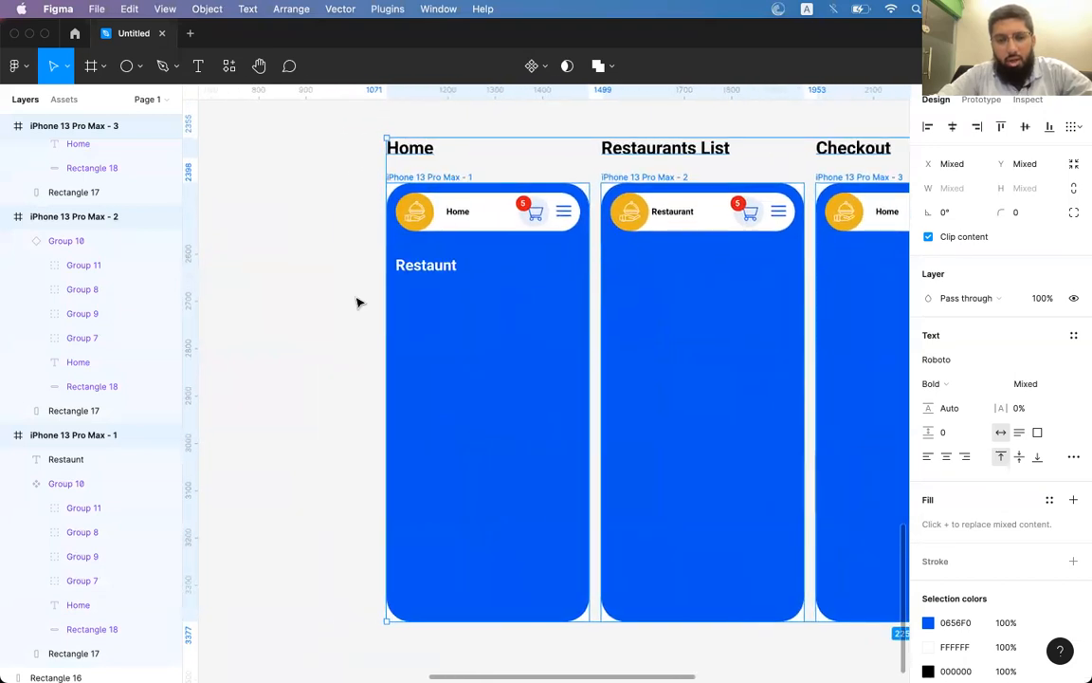
pyautogui.click(358, 302)
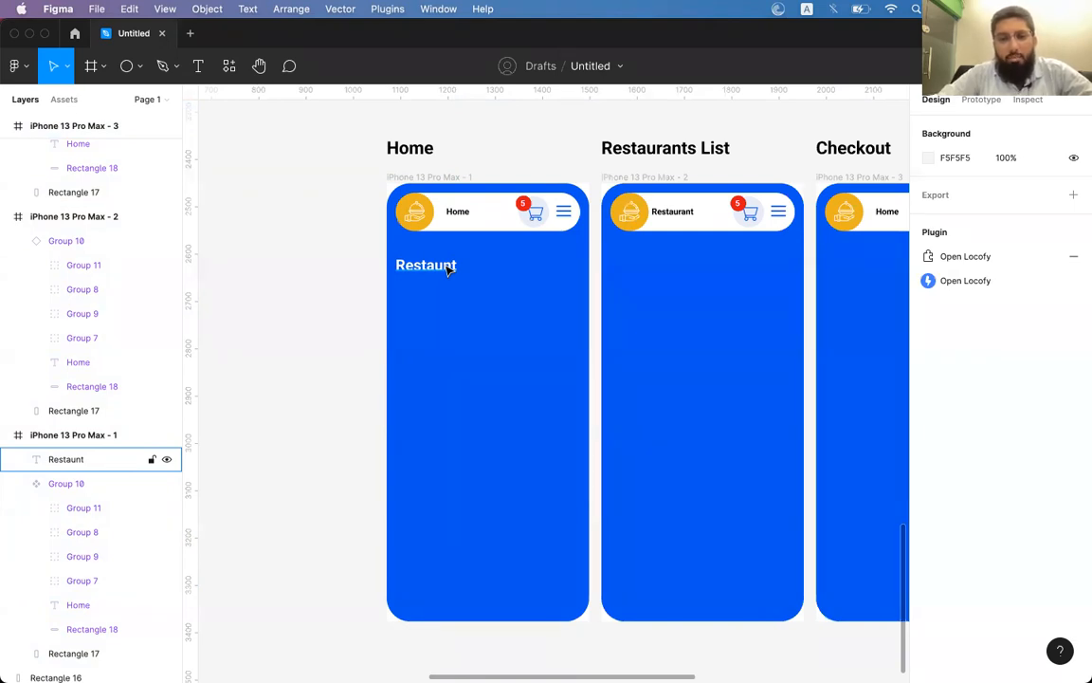
pyautogui.moveTo(434, 270); pyautogui.dragTo(859, 426)
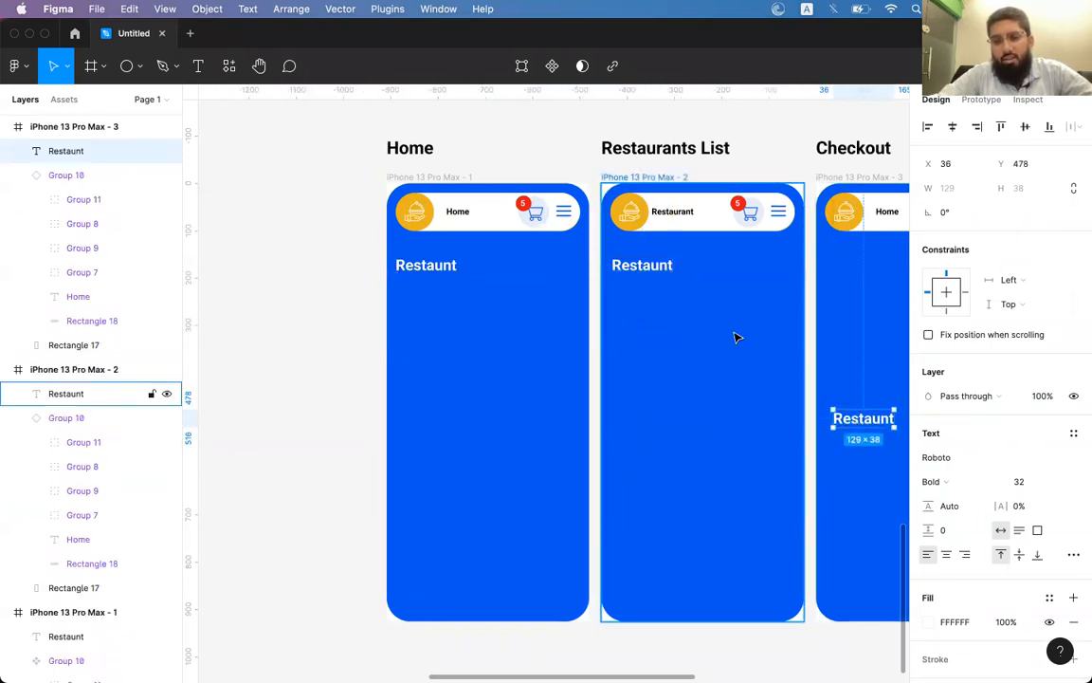
# Delete the Restaunt heading copies from the Restaurants List and Checkout screens.
pyautogui.click(655, 269)
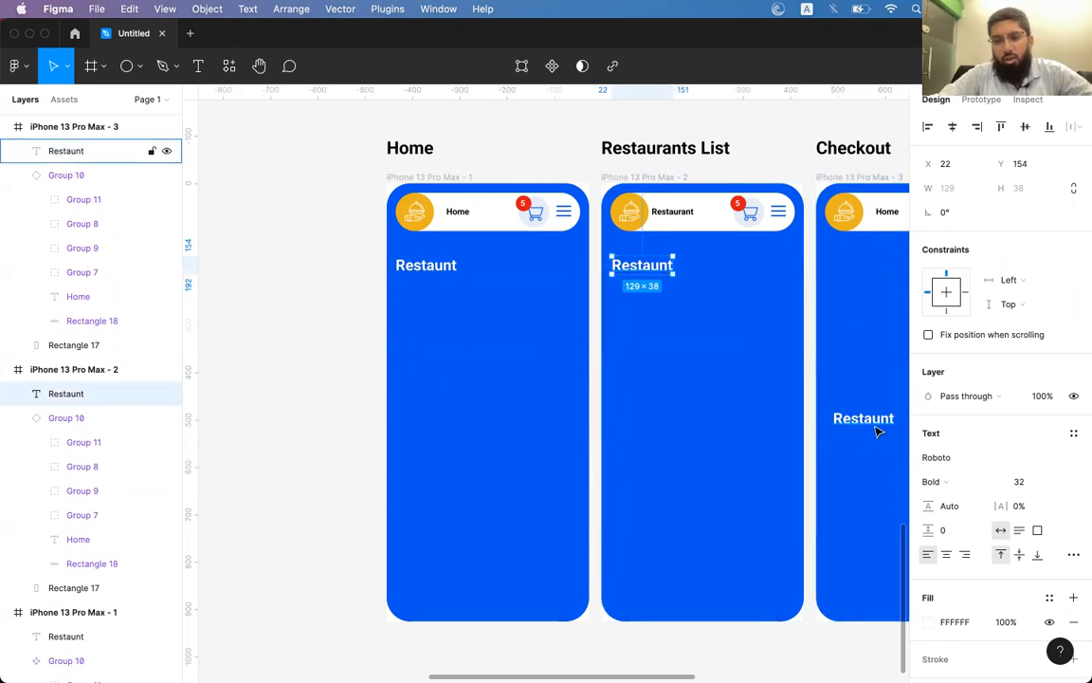
pyautogui.click(878, 428)
pyautogui.press('Delete')
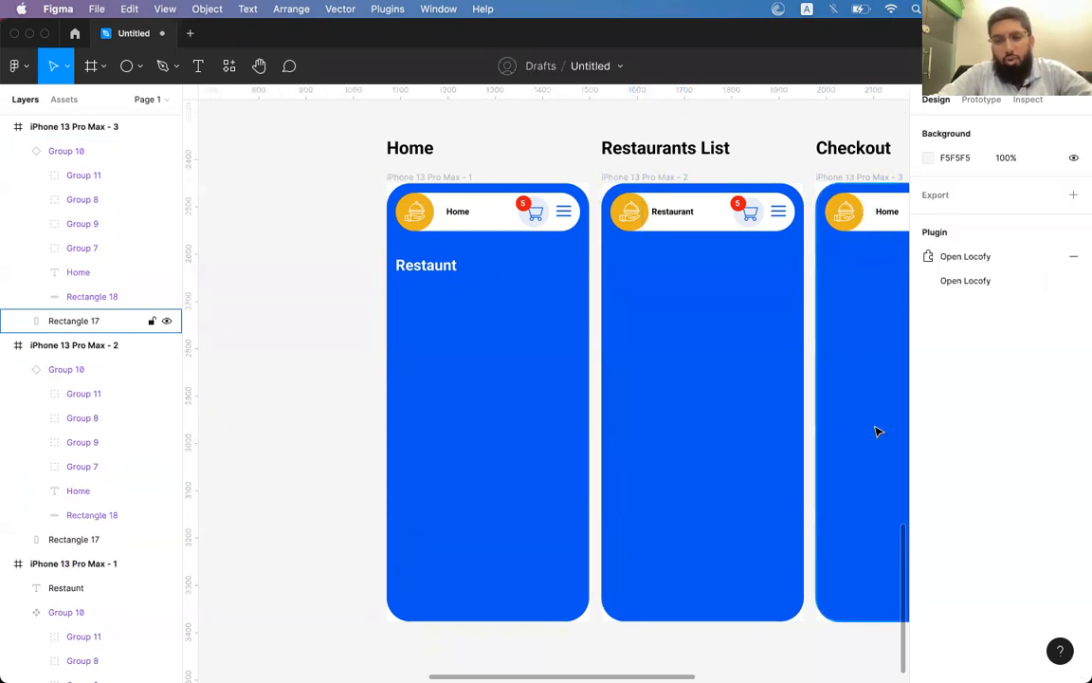
pyautogui.click(429, 268)
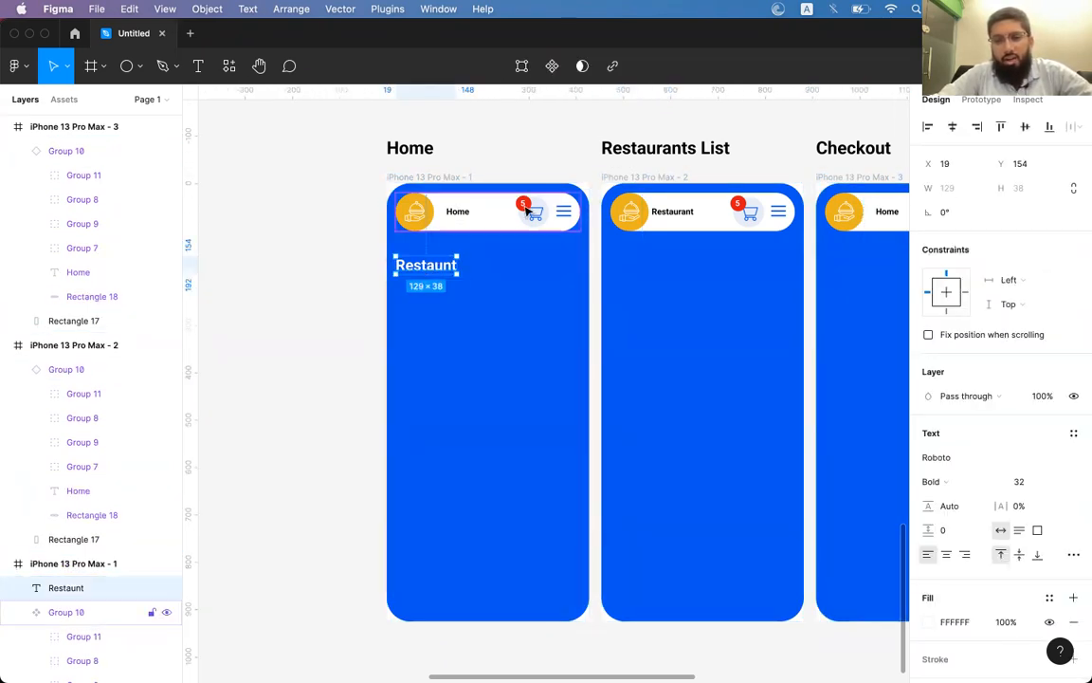
pyautogui.hscroll(-2, 700, 265)
pyautogui.hscroll(-2, 699, 264)
pyautogui.scroll(-2, 700, 265)
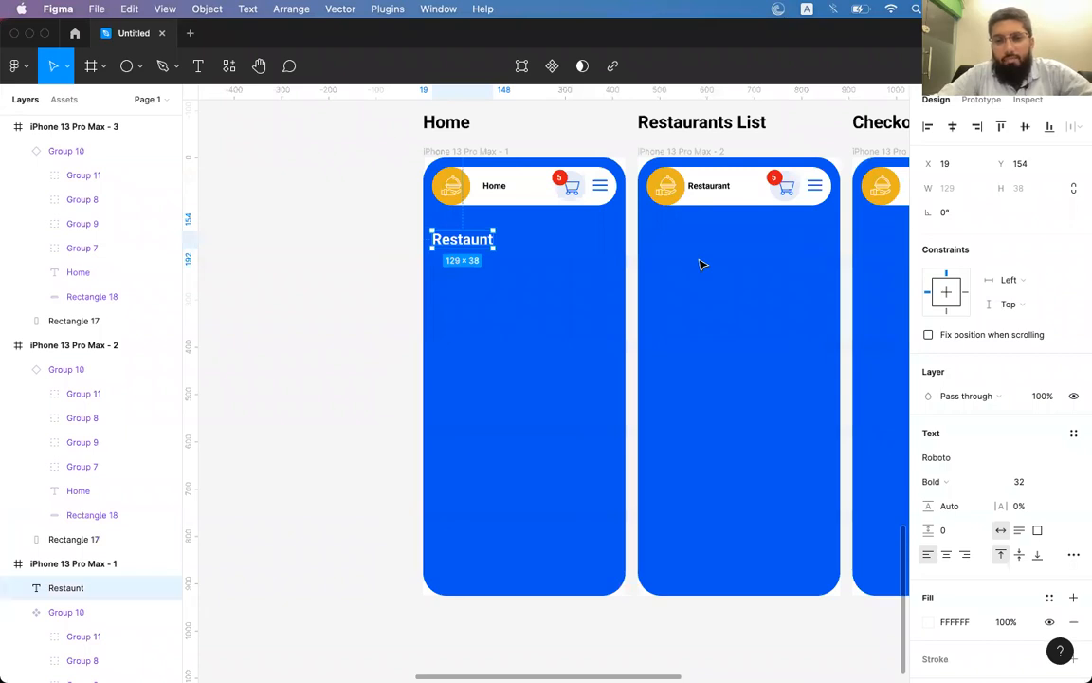
pyautogui.scroll(-3, 700, 262)
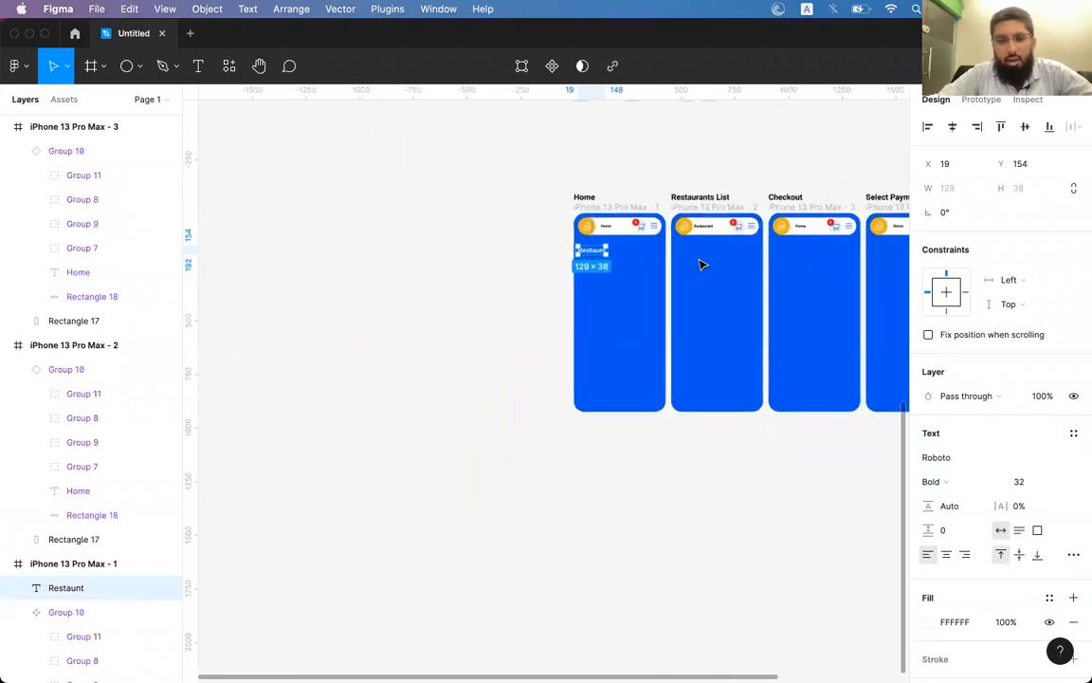
pyautogui.scroll(3, 700, 263)
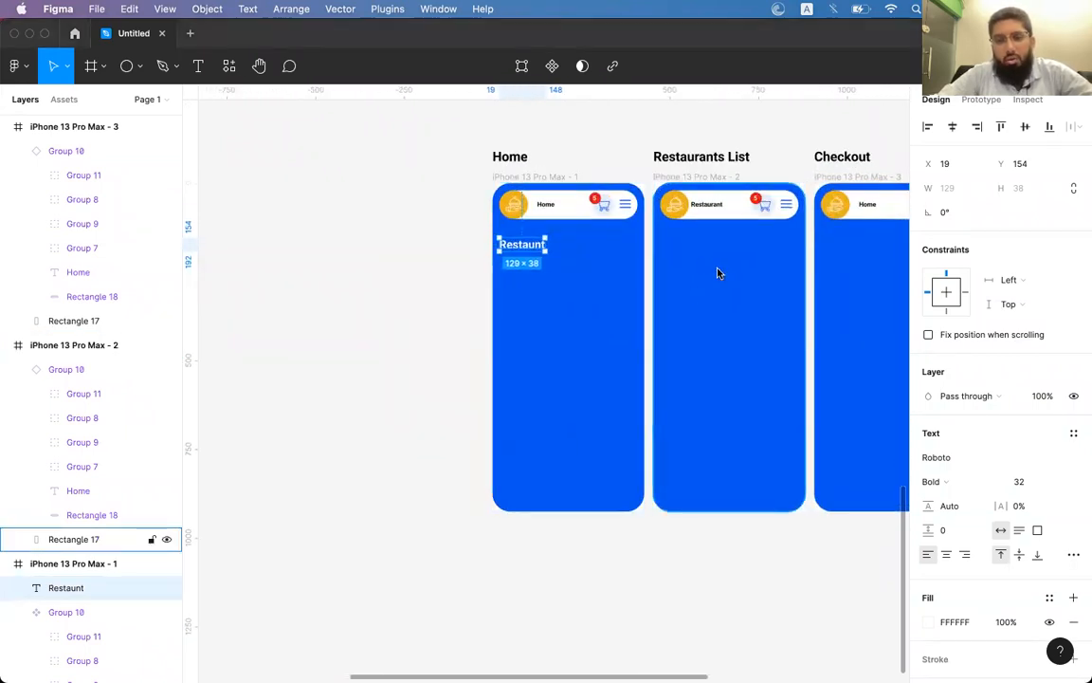
# Switch to Chrome and search Google Images for "styleguide".
pyautogui.press('super+Tab')
pyautogui.click(480, 39)
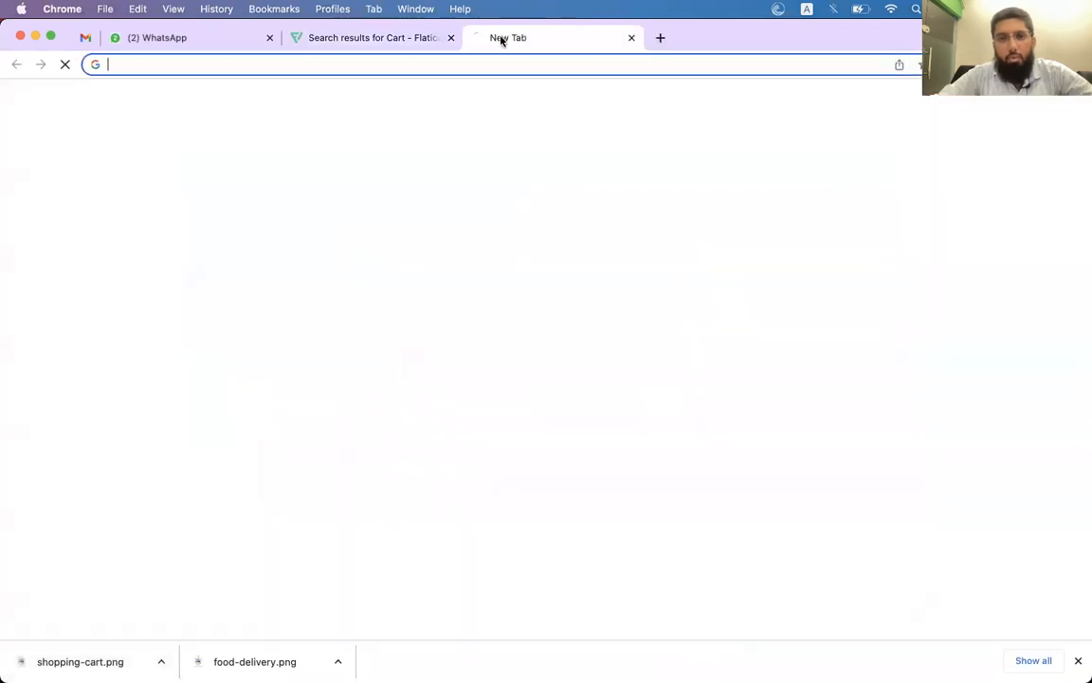
pyautogui.click(516, 64)
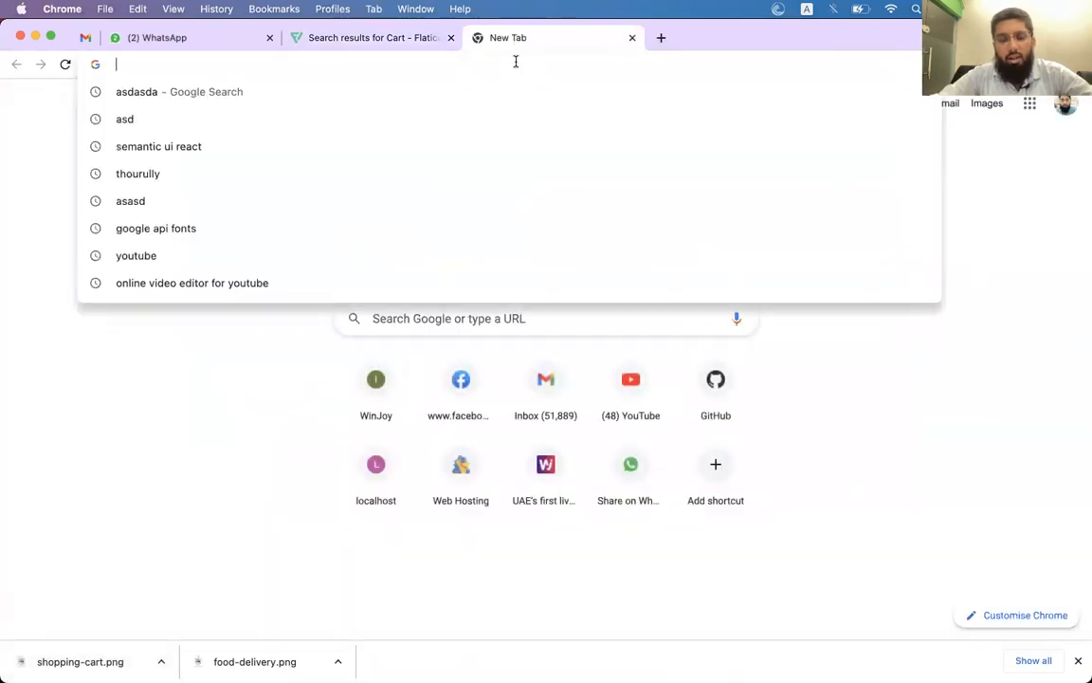
pyautogui.write('styleguide')
pyautogui.press('Return')
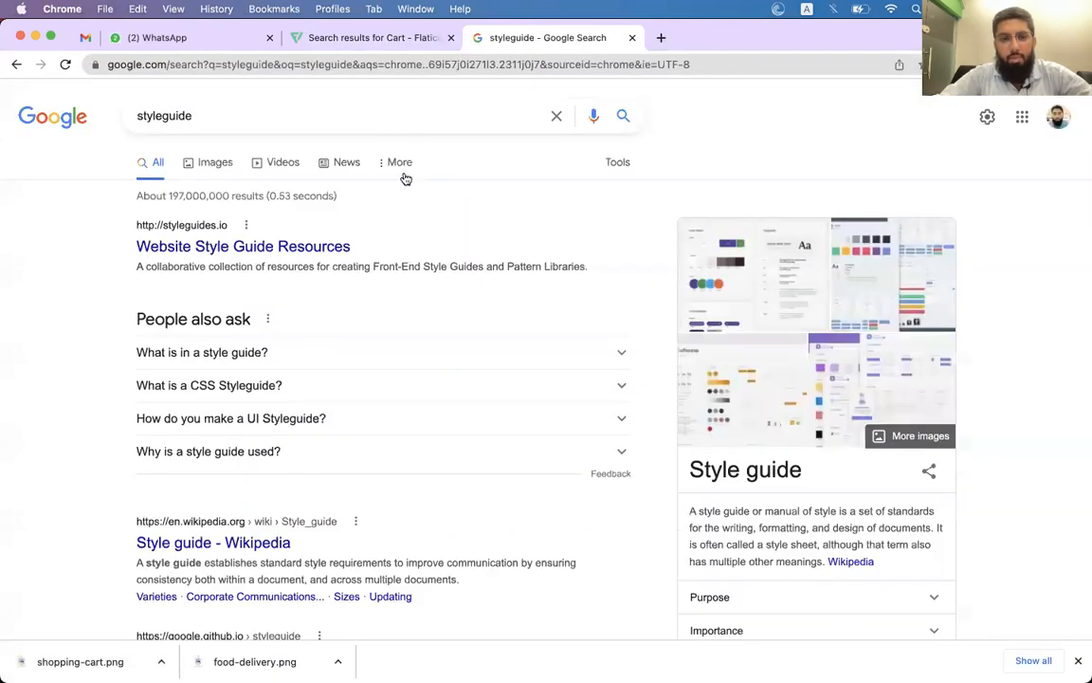
pyautogui.click(215, 167)
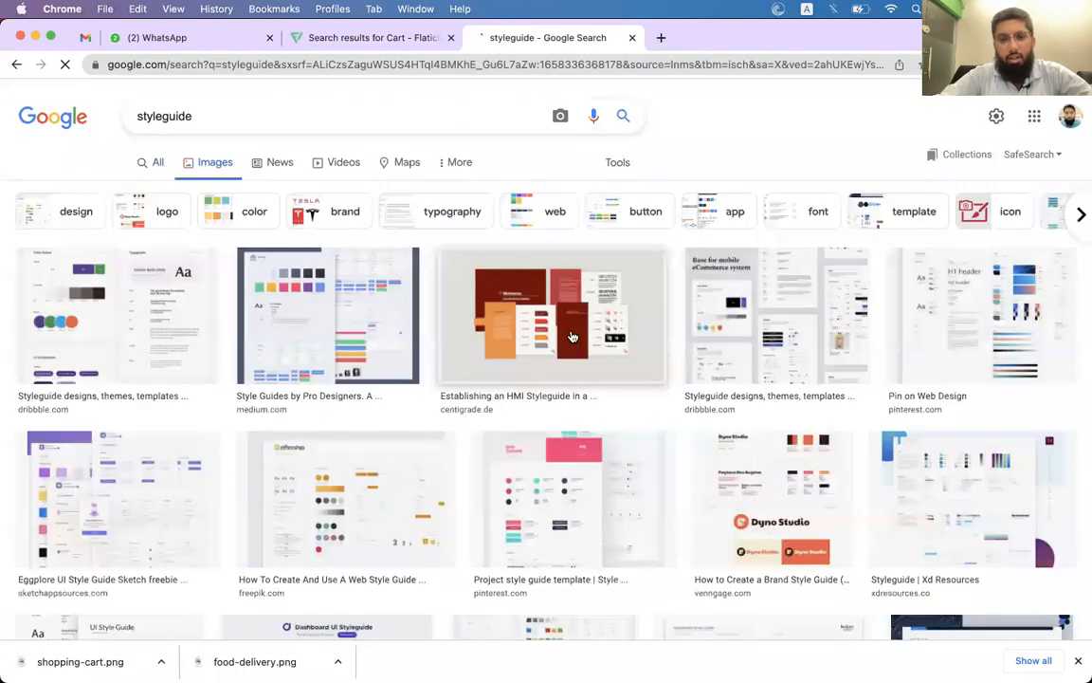
# Preview a few of the style guide images in the results, including the Pinterest "Pin on Web Design" one.
pyautogui.click(125, 312)
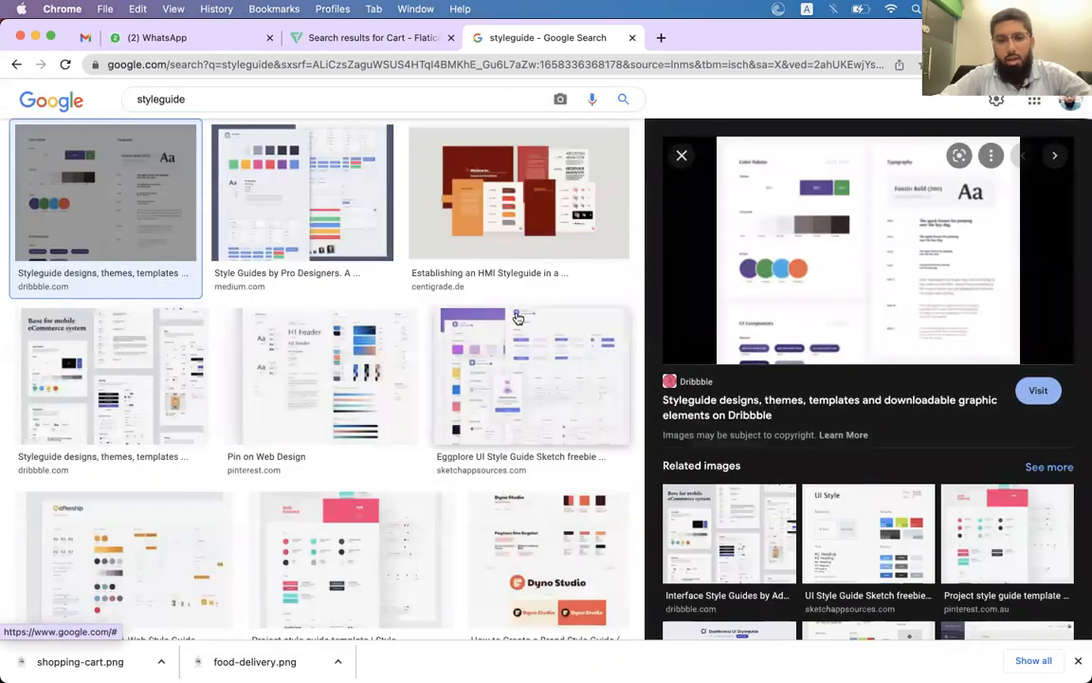
pyautogui.click(505, 360)
pyautogui.click(318, 374)
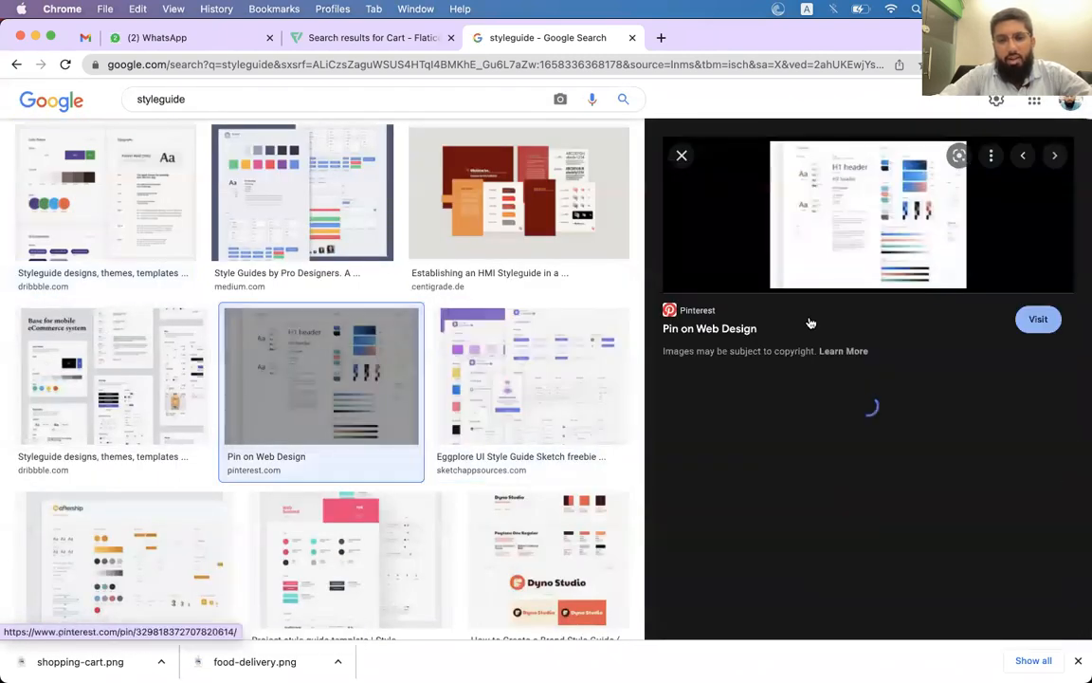
pyautogui.scroll(3, 534, 253)
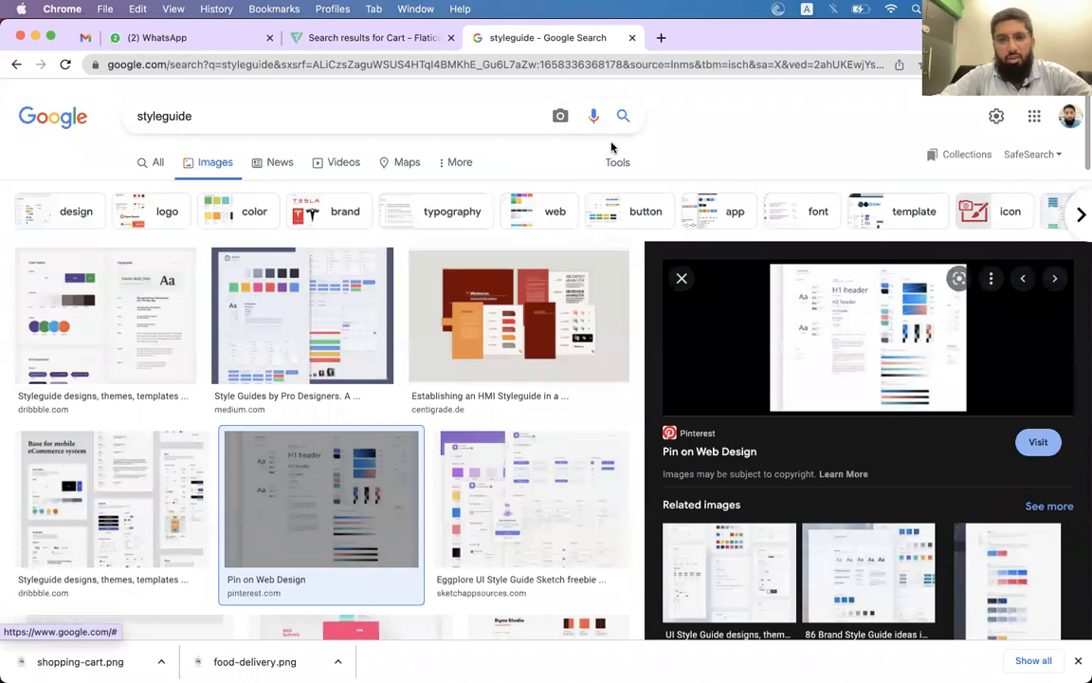
# Filter the styleguide image results to the Large size.
pyautogui.click(616, 161)
pyautogui.click(131, 190)
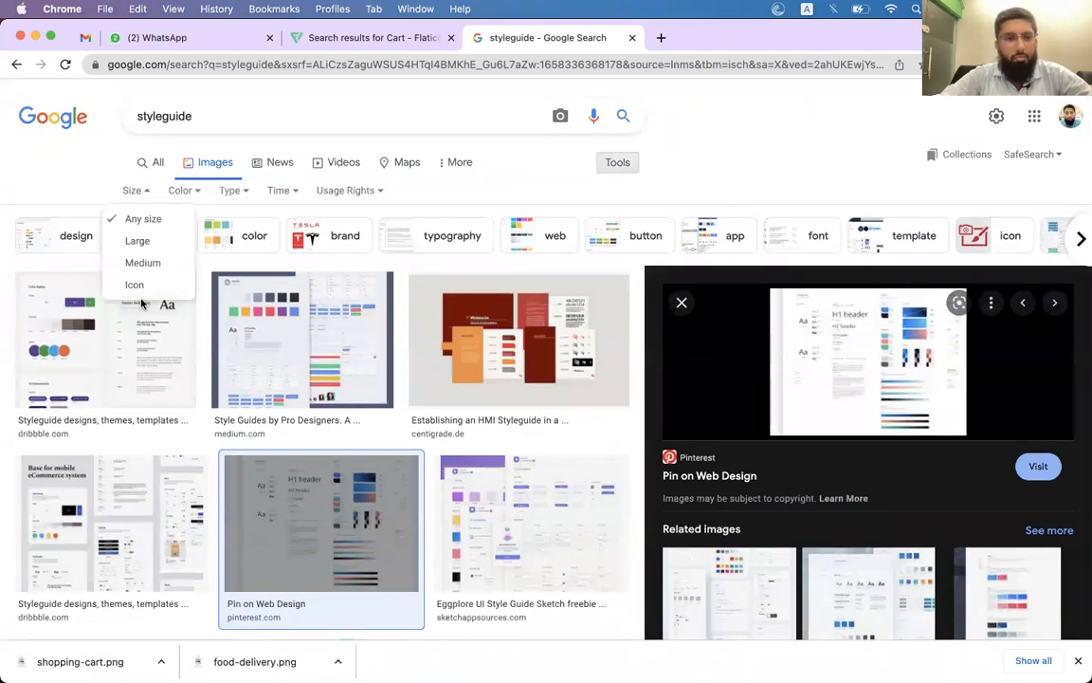
pyautogui.click(138, 241)
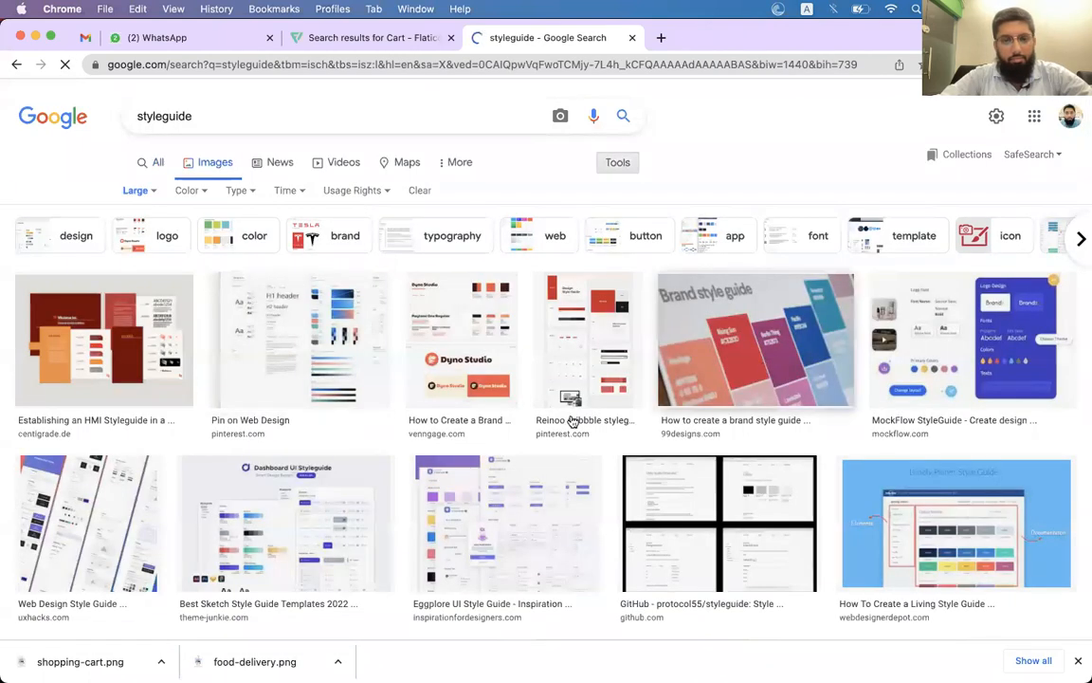
# Preview the large style guide results and open the Eggplore UI Style Guide image in a new browser tab.
pyautogui.click(305, 330)
pyautogui.click(702, 457)
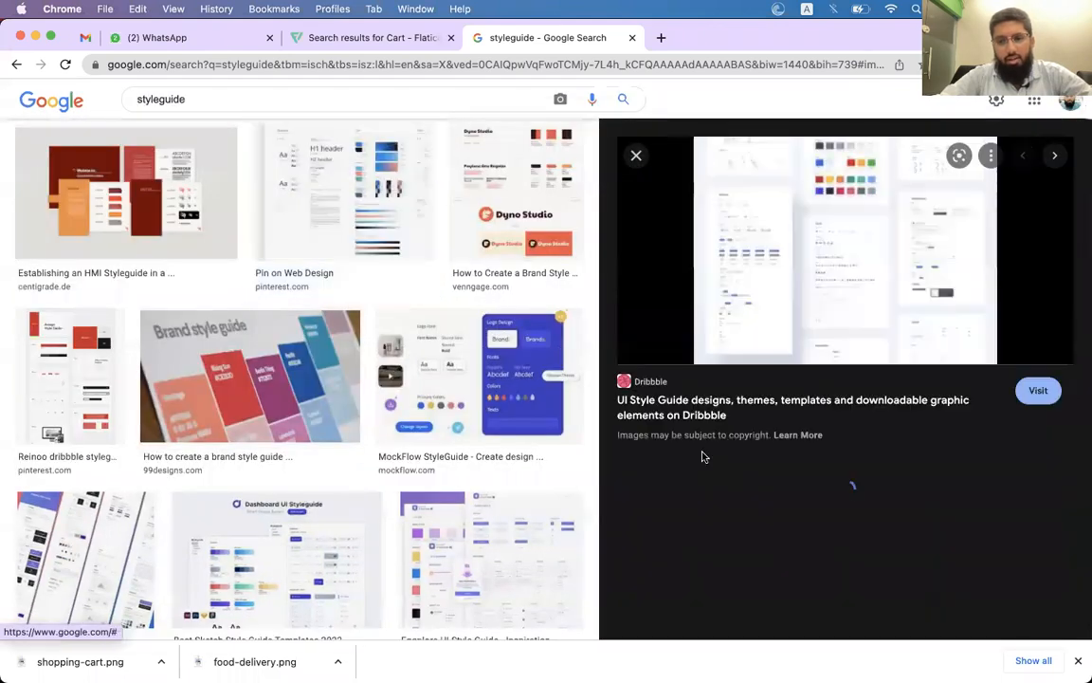
pyautogui.scroll(-1, 502, 483)
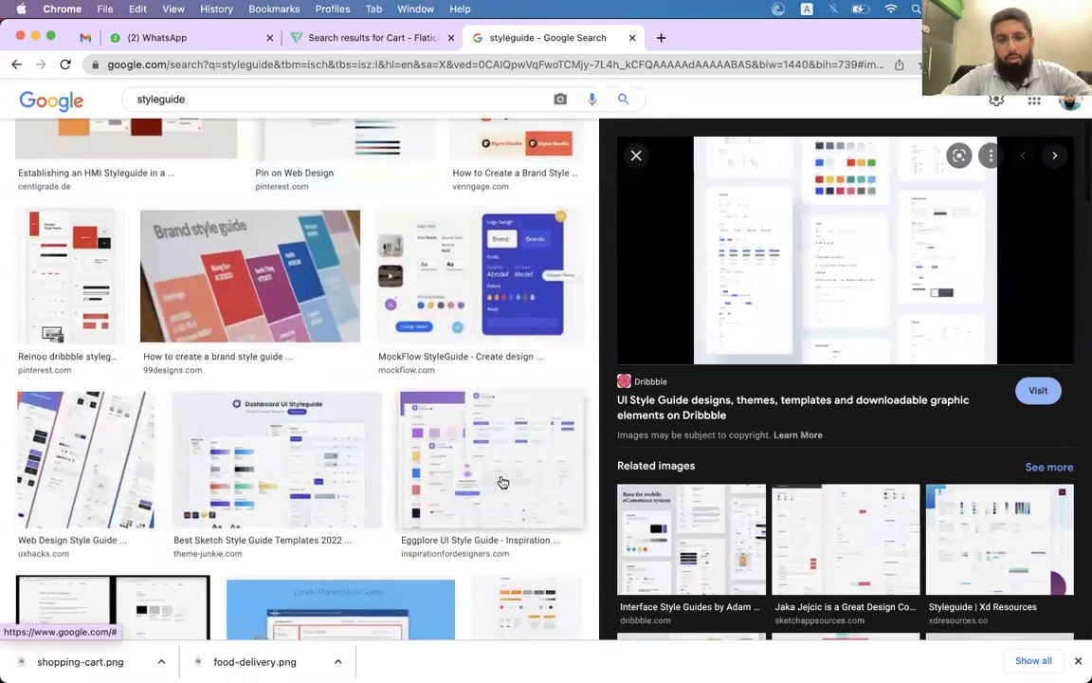
pyautogui.click(503, 483)
pyautogui.rightClick(869, 259)
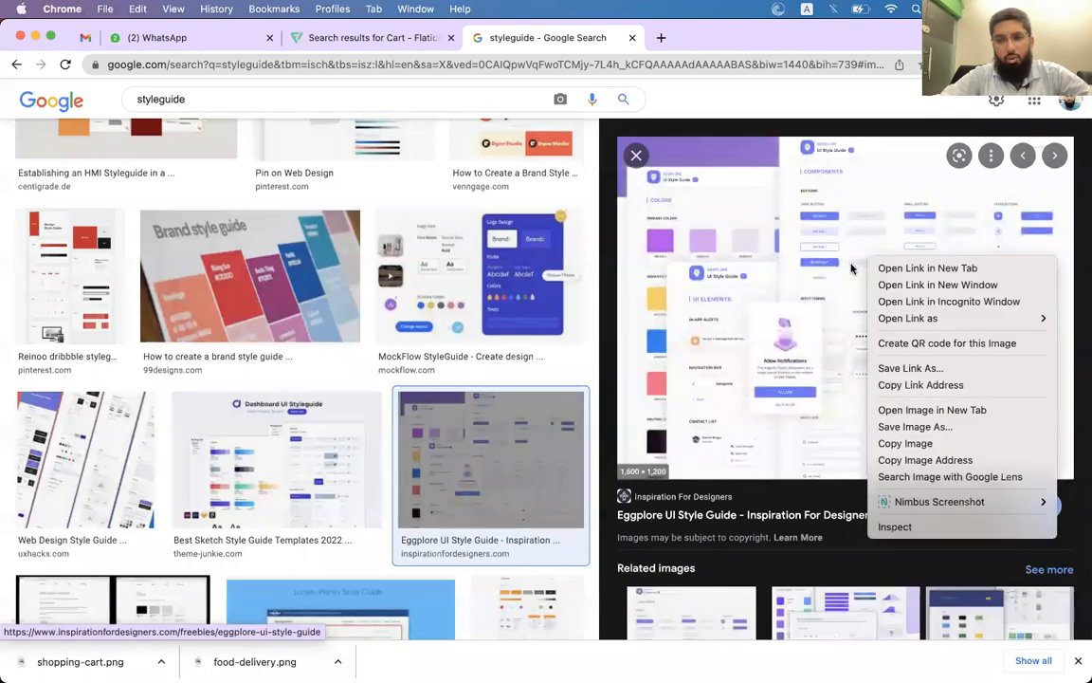
pyautogui.click(881, 410)
# Enlarge the Eggplore style guide image and examine its colors, buttons, input forms and UI elements.
pyautogui.click(585, 234)
pyautogui.hscroll(-3, 534, 308)
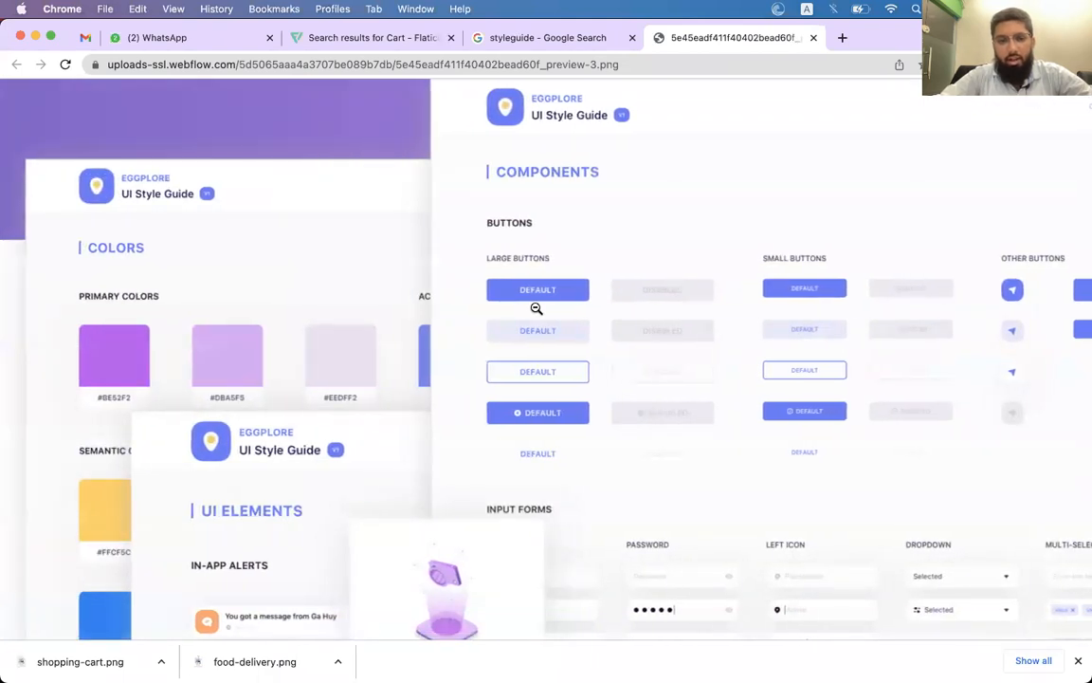
pyautogui.scroll(-5, 536, 308)
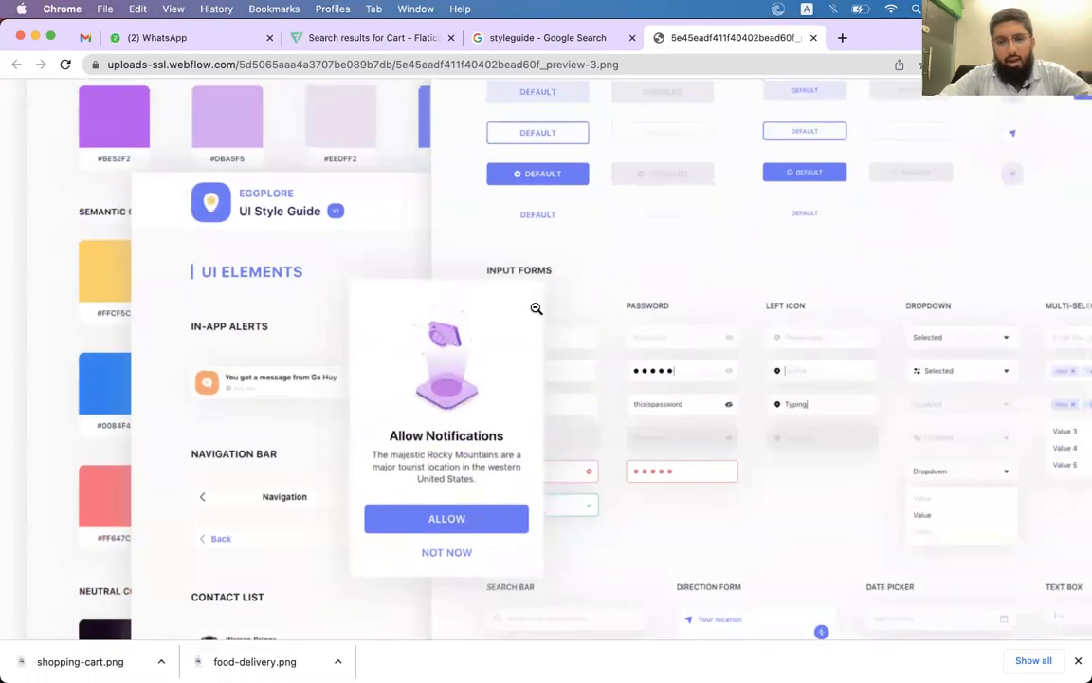
pyautogui.scroll(2, 535, 308)
pyautogui.scroll(1, 536, 309)
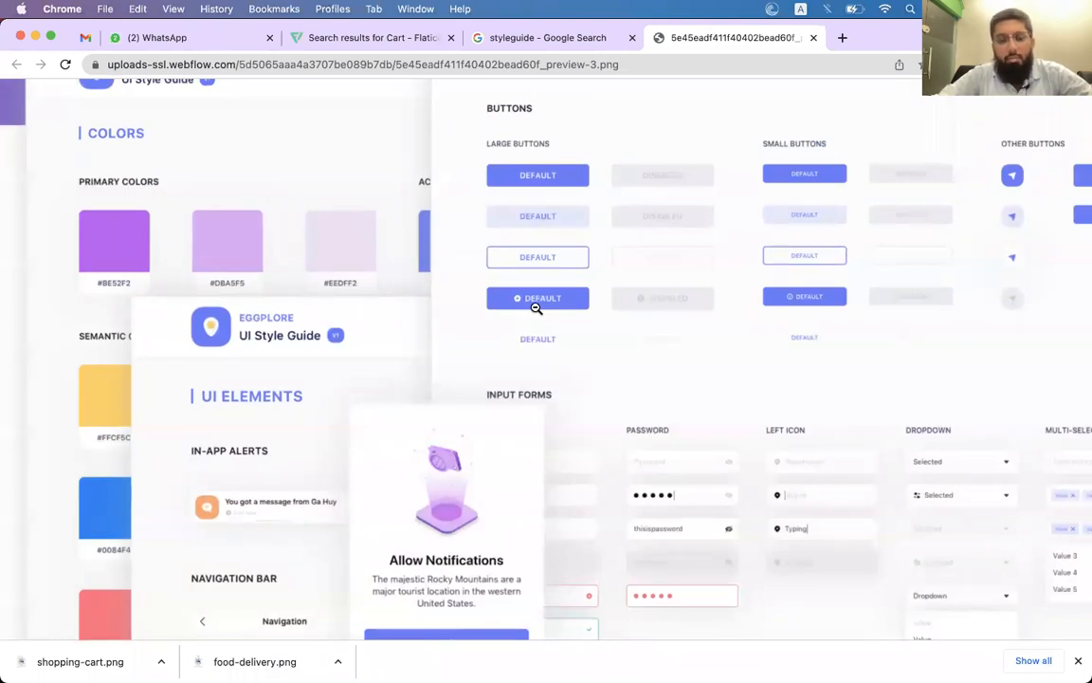
# Examine the button states, color swatches and input forms in the enlarged Eggplore style guide image.
pyautogui.hscroll(2, 536, 308)
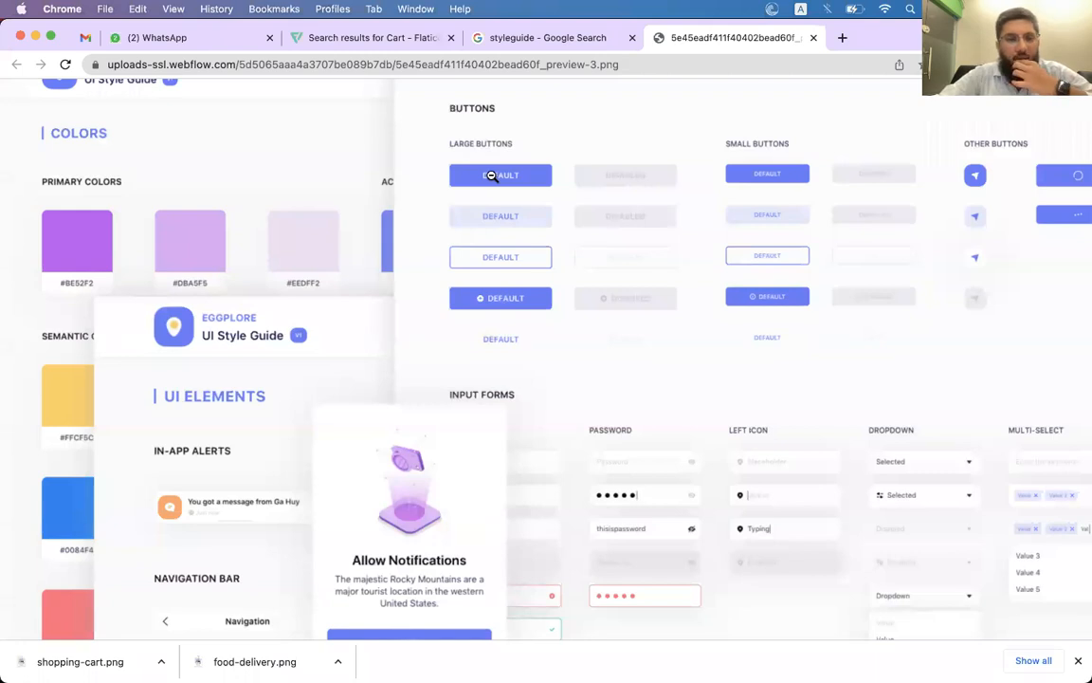
pyautogui.hscroll(-2, 493, 175)
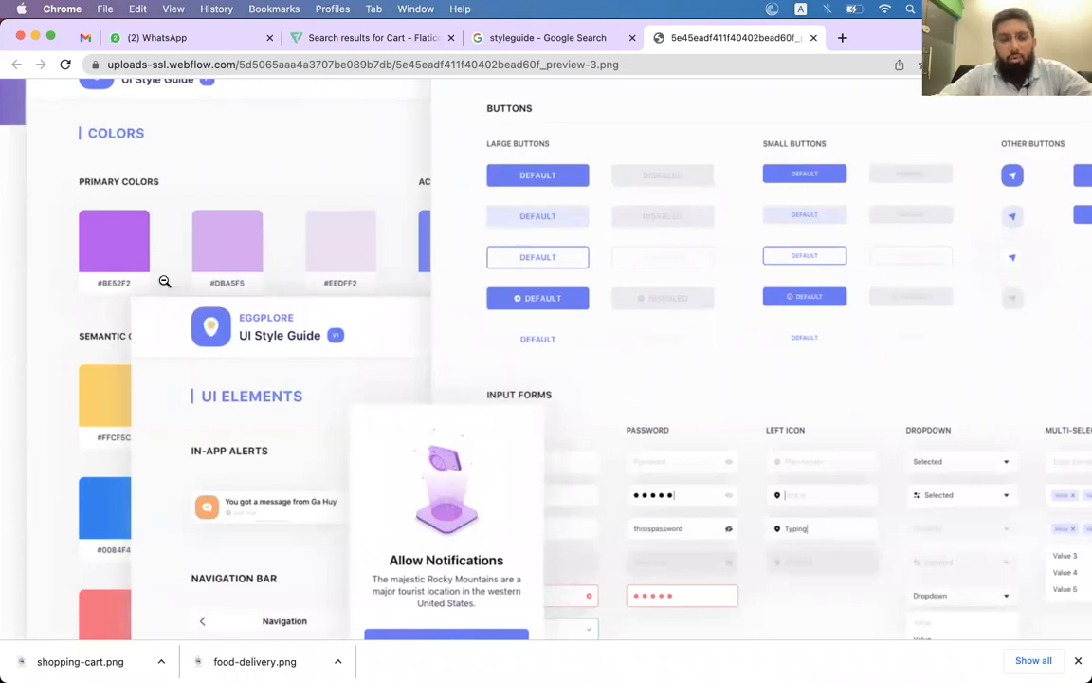
pyautogui.scroll(-2, 100, 284)
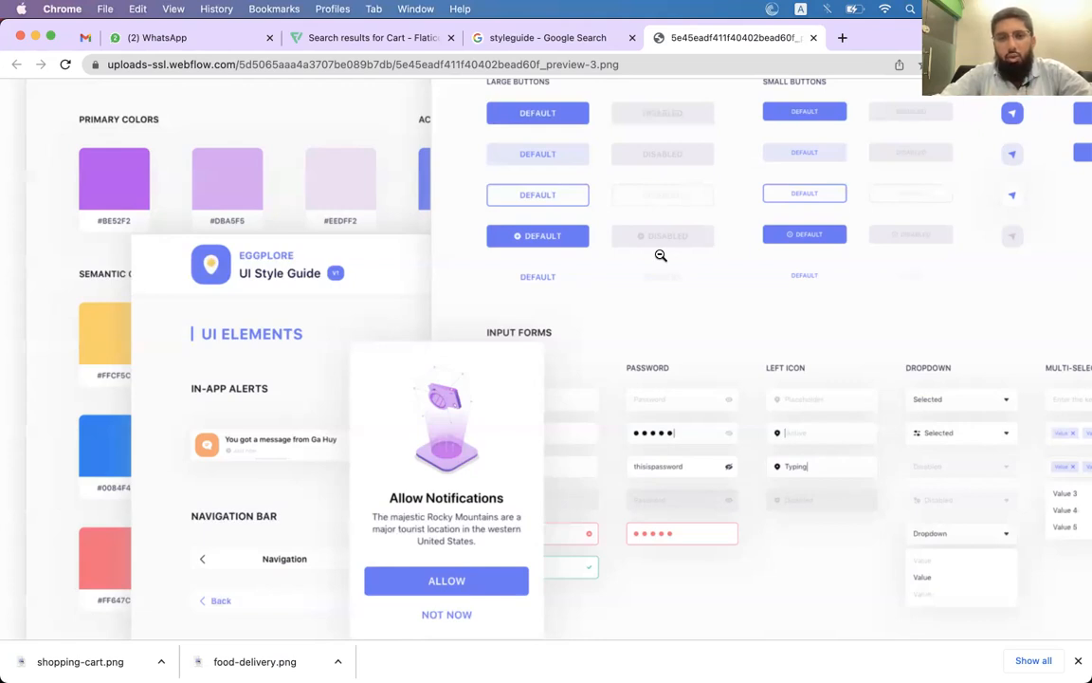
pyautogui.scroll(2, 661, 255)
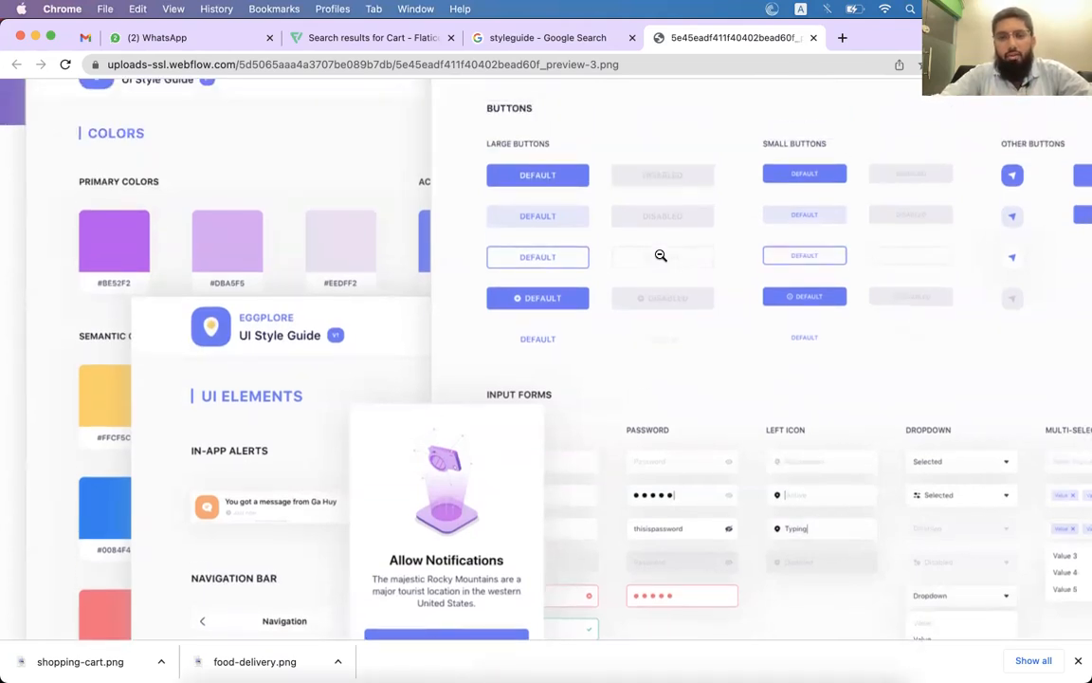
# Switch to Figma and draw a blank frame about 1247 × 1414 beside the Home screen.
pyautogui.press('super+Tab')
pyautogui.hscroll(-2, 661, 258)
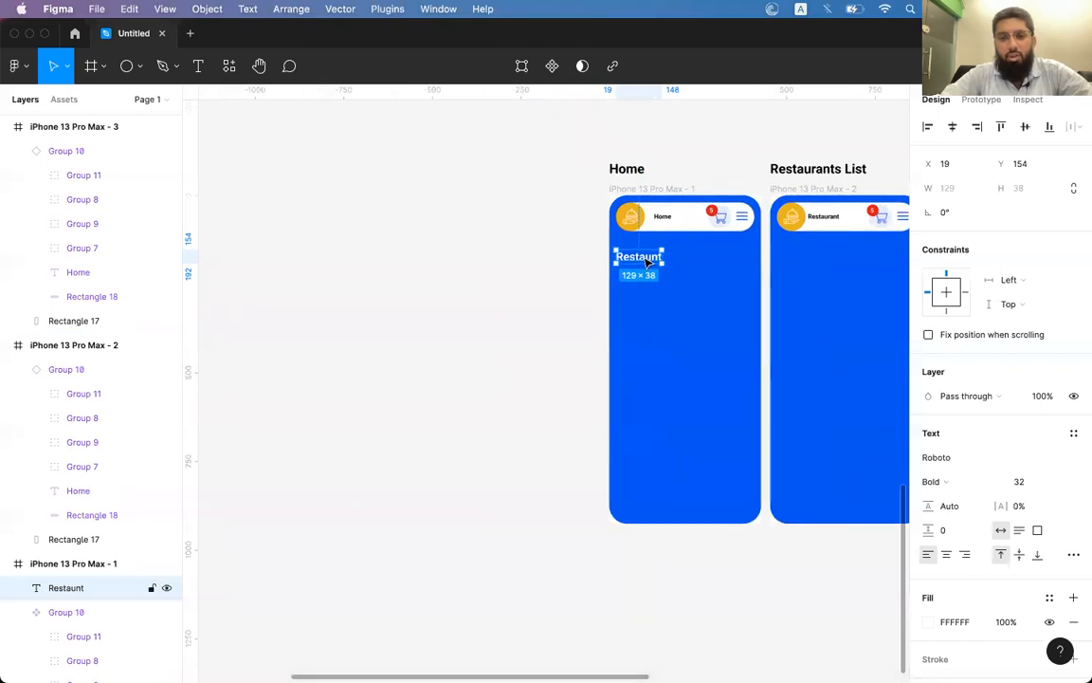
pyautogui.hscroll(-3, 395, 256)
pyautogui.scroll(-1, 394, 256)
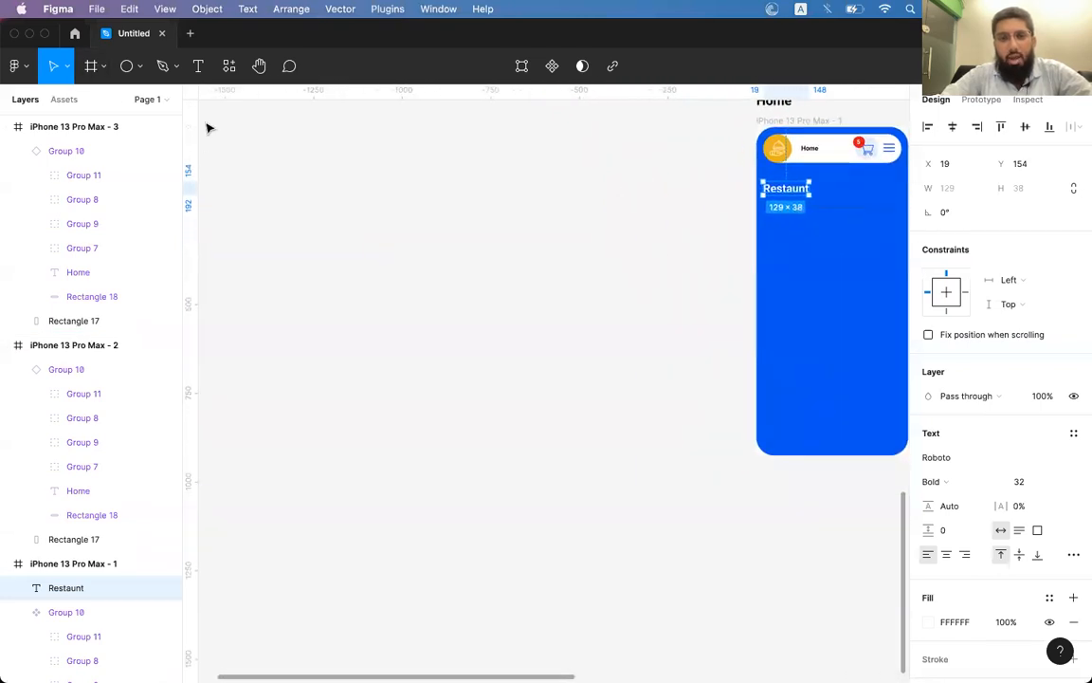
pyautogui.click(98, 78)
pyautogui.moveTo(246, 142); pyautogui.dragTo(688, 643)
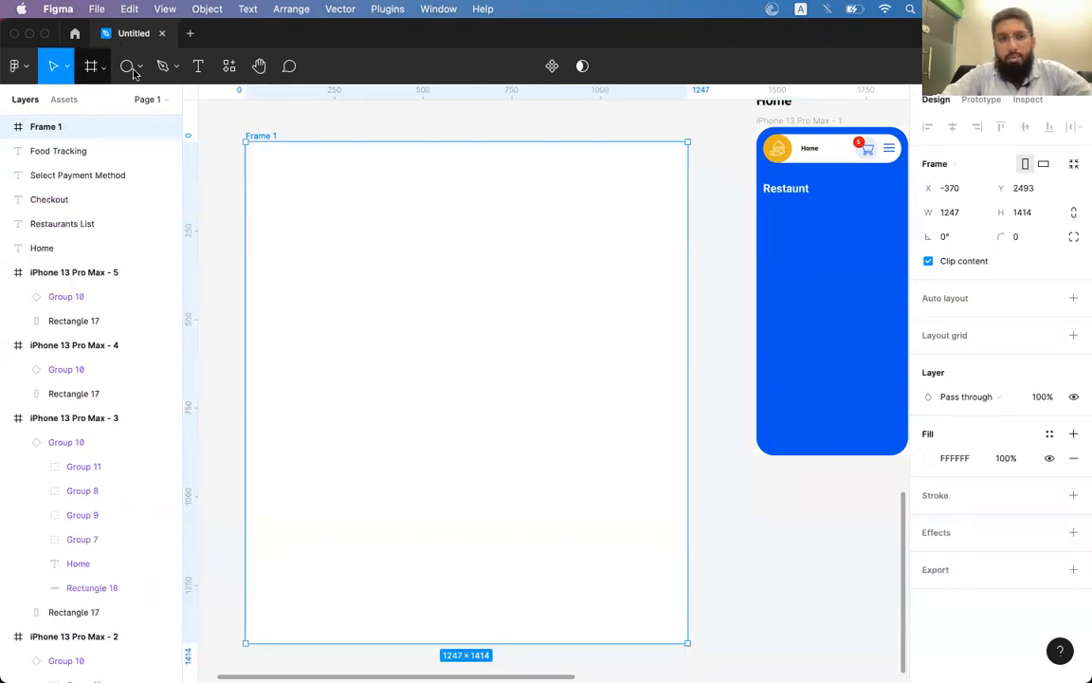
# Add the text heading "Styleguide" inside the new frame.
pyautogui.click(205, 68)
pyautogui.click(350, 222)
pyautogui.write('Style')
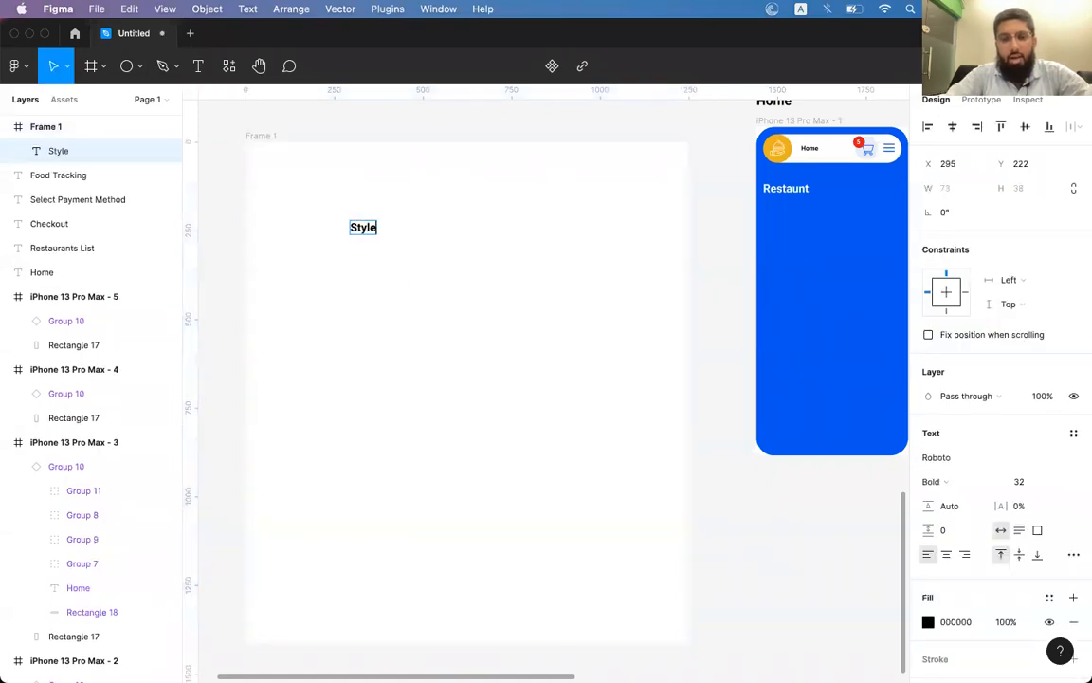
pyautogui.doubleClick(363, 227)
pyautogui.write('Styleguide')
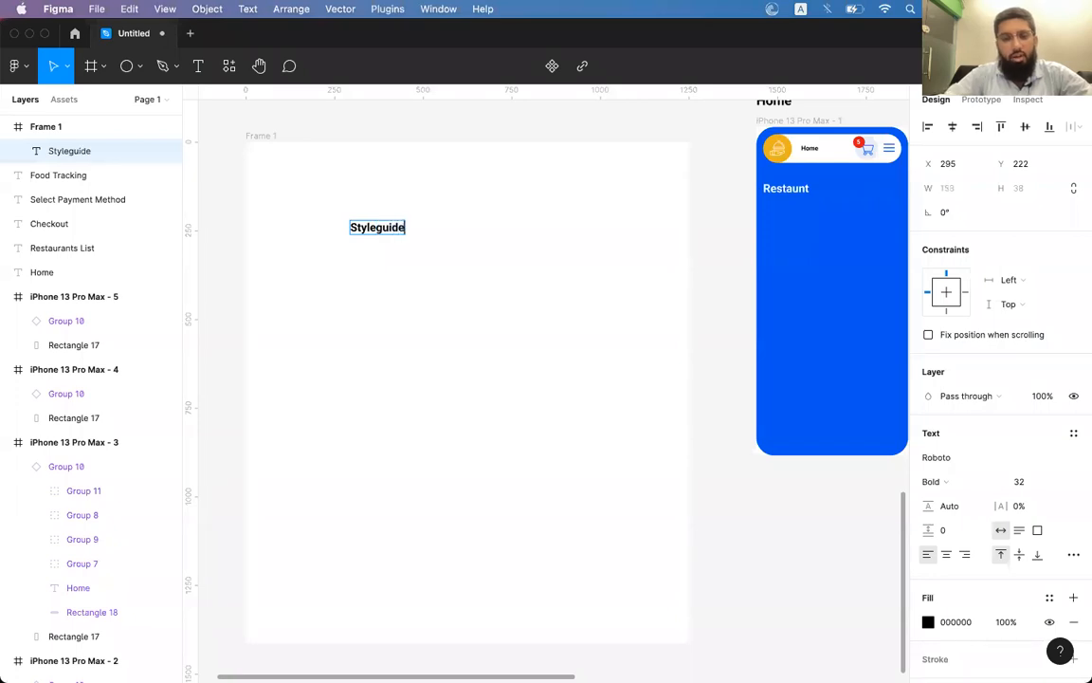
# Enlarge the Styleguide heading to font size 50 and move it to the frame's upper-left corner.
pyautogui.press('Escape')
pyautogui.press('super+shift+period')
pyautogui.press('super+shift+period')
pyautogui.press('super+shift+period')
pyautogui.press('super+shift+period')
pyautogui.press('super+shift+period')
pyautogui.press('super+shift+period')
pyautogui.press('super+shift+period')
pyautogui.press('super+shift+period')
pyautogui.press('super+shift+period')
pyautogui.press('super+shift+period')
pyautogui.press('super+shift+period')
pyautogui.press('super+shift+period')
pyautogui.press('super+shift+period')
pyautogui.press('super+shift+period')
pyautogui.press('super+shift+period')
pyautogui.press('super+shift+period')
pyautogui.press('super+shift+period')
pyautogui.press('super+shift+period')
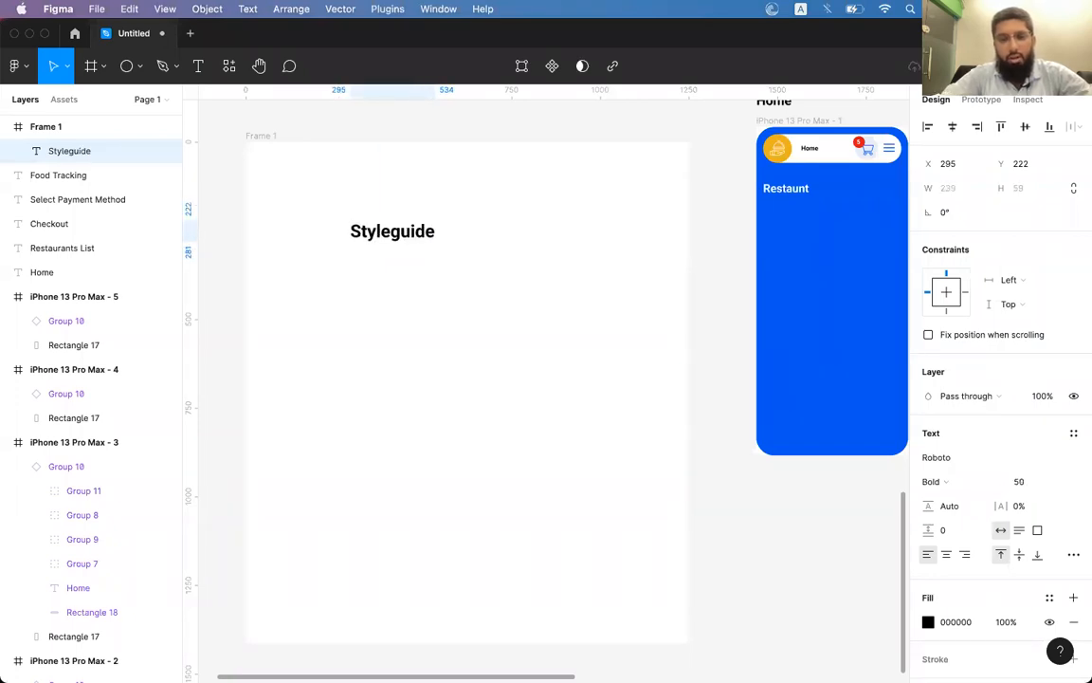
pyautogui.moveTo(383, 214); pyautogui.dragTo(338, 188)
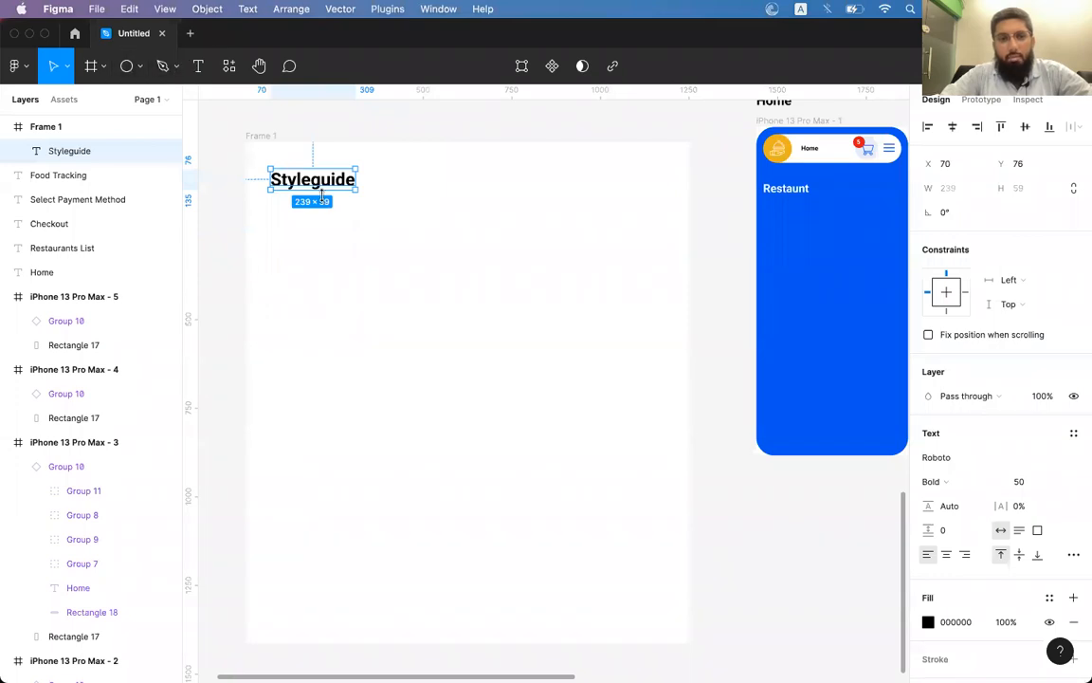
# Increase the heading's font size to 95 and change its text to "Style guide".
pyautogui.press('shift+super+period')
pyautogui.press('shift+super+period')
pyautogui.press('shift+super+period')
pyautogui.press('shift+super+period')
pyautogui.press('shift+super+period')
pyautogui.press('shift+super+period')
pyautogui.press('shift+super+period')
pyautogui.press('shift+super+period')
pyautogui.press('shift+super+period')
pyautogui.press('shift+super+period')
pyautogui.press('shift+super+period')
pyautogui.press('shift+super+period')
pyautogui.press('shift+super+period')
pyautogui.press('shift+super+period')
pyautogui.press('shift+super+period')
pyautogui.press('shift+super+period')
pyautogui.press('shift+super+period')
pyautogui.press('shift+super+period')
pyautogui.press('shift+super+period')
pyautogui.press('shift+super+period')
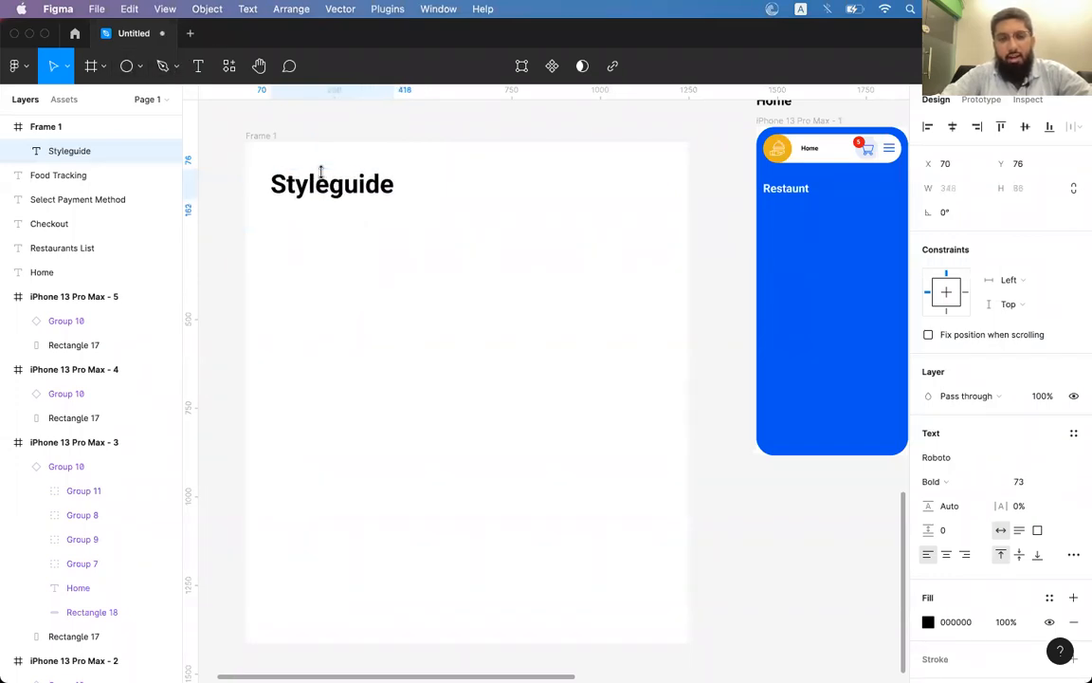
pyautogui.press('shift+super+period')
pyautogui.press('shift+super+period')
pyautogui.press('shift+super+period')
pyautogui.press('shift+super+period')
pyautogui.press('shift+super+period')
pyautogui.press('shift+super+period')
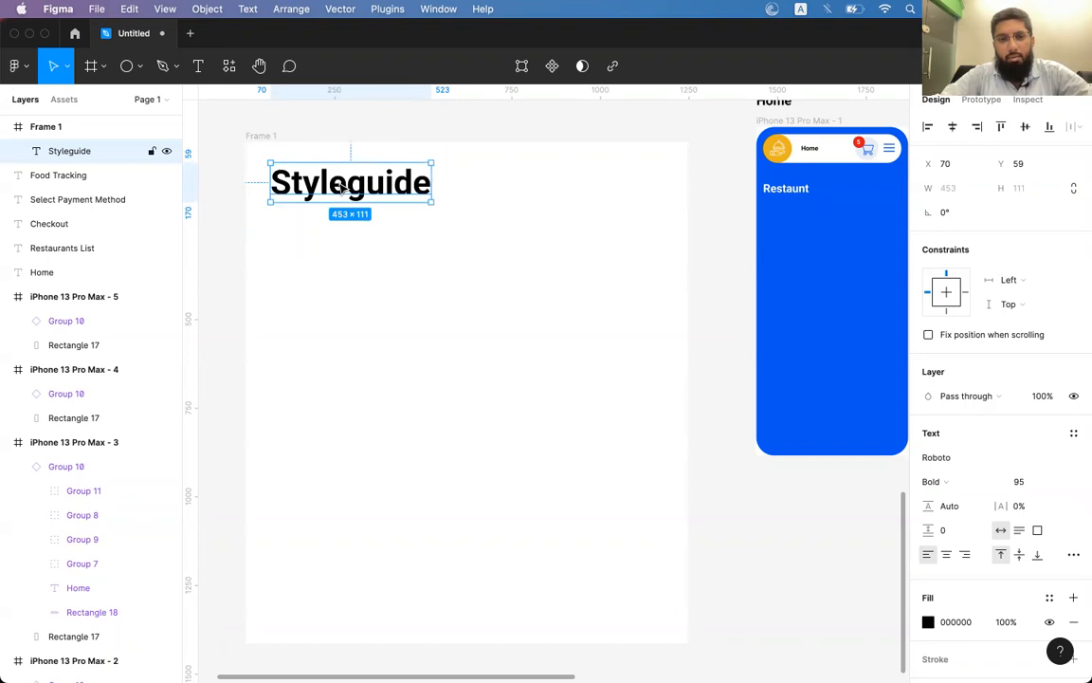
pyautogui.click(341, 183)
pyautogui.press('Escape')
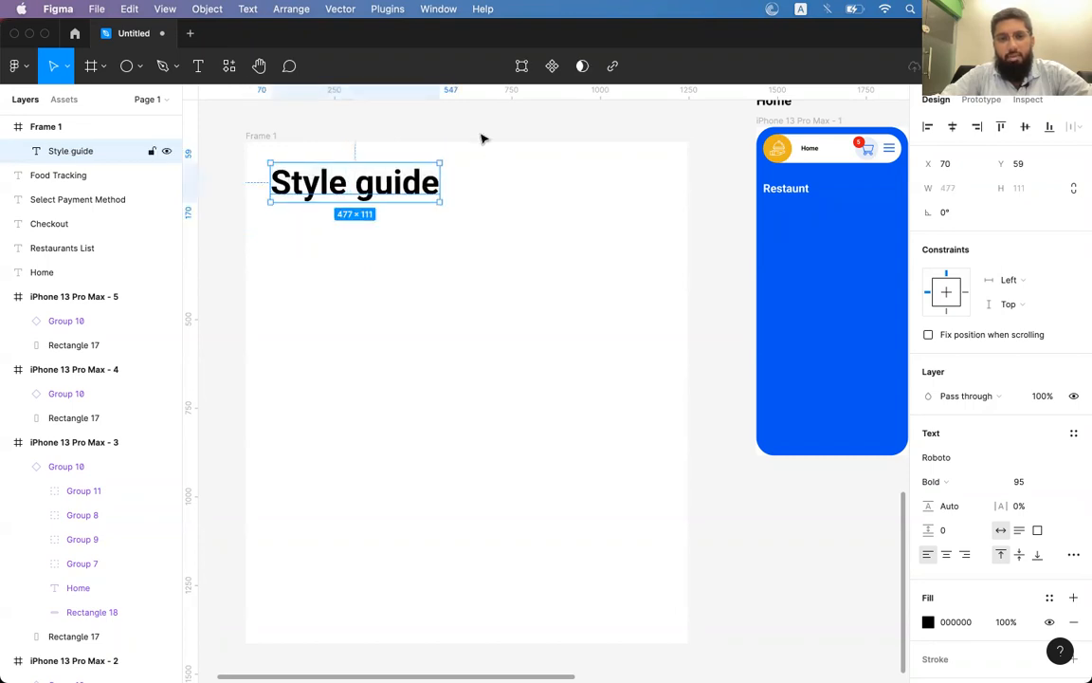
pyautogui.moveTo(389, 187); pyautogui.dragTo(387, 201)
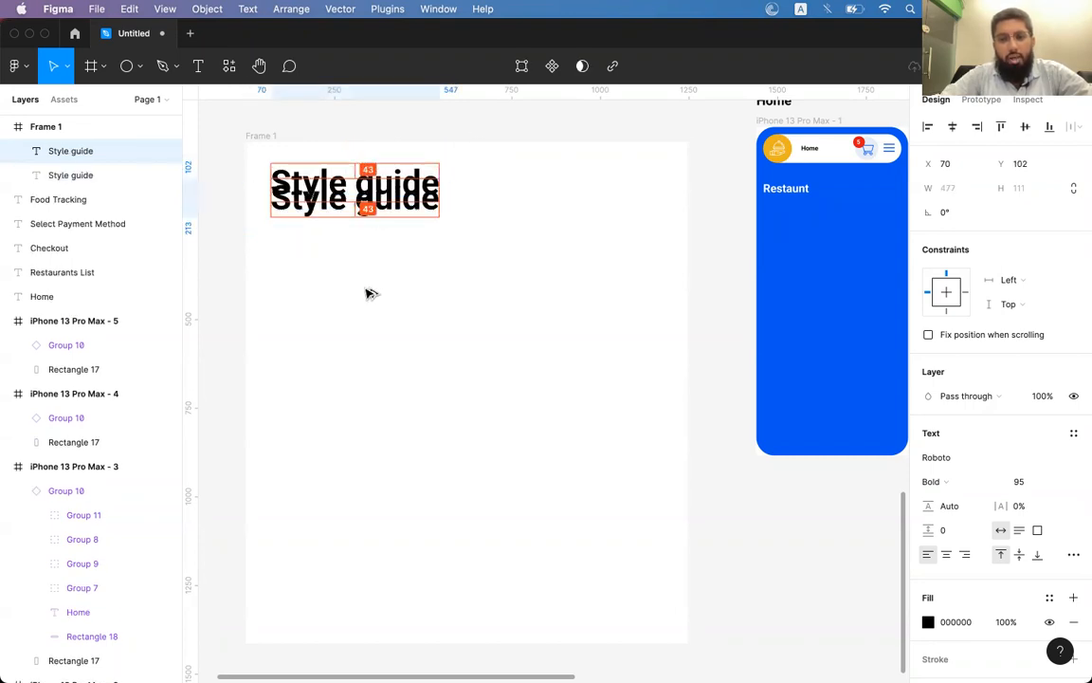
pyautogui.moveTo(368, 286); pyautogui.dragTo(367, 288)
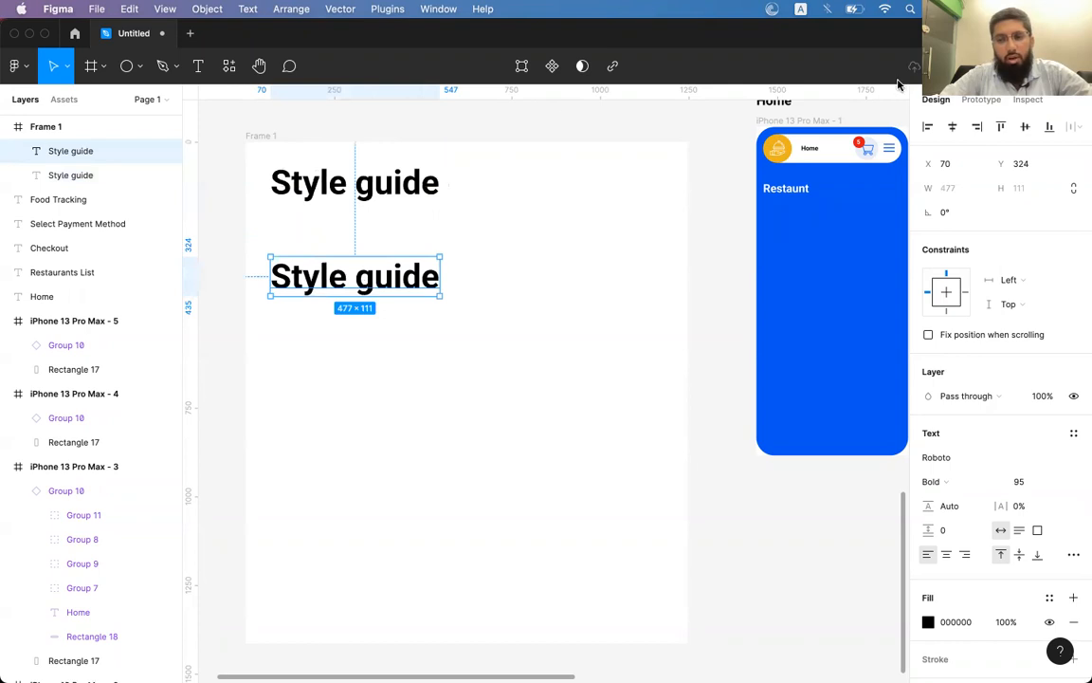
pyautogui.hscroll(1, 790, 213)
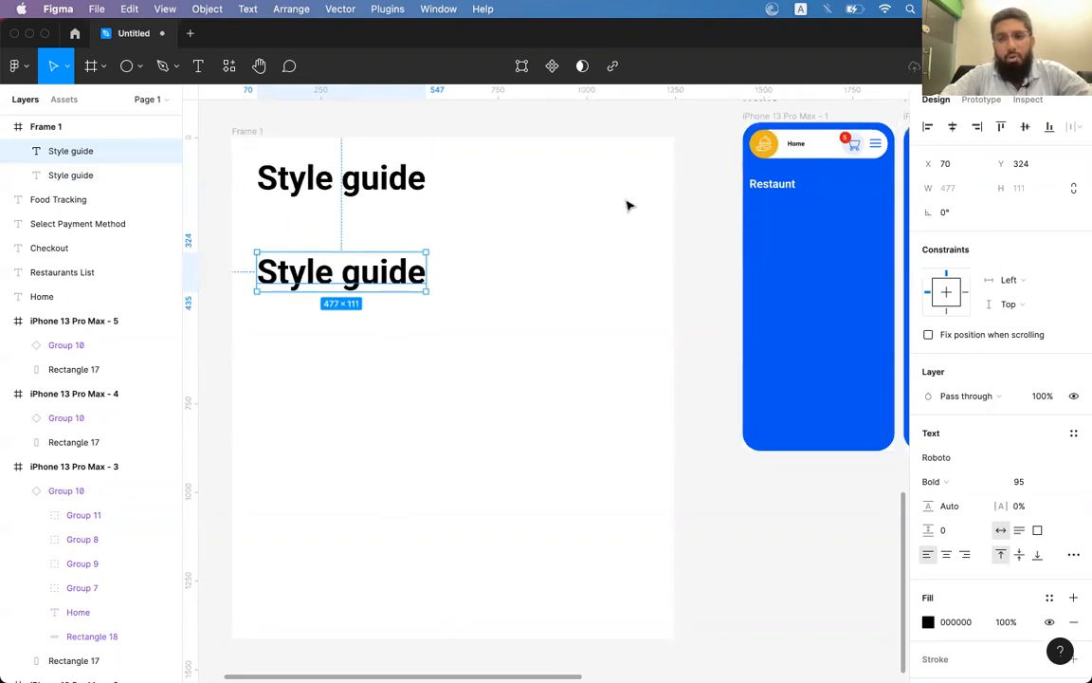
pyautogui.hscroll(2, 503, 252)
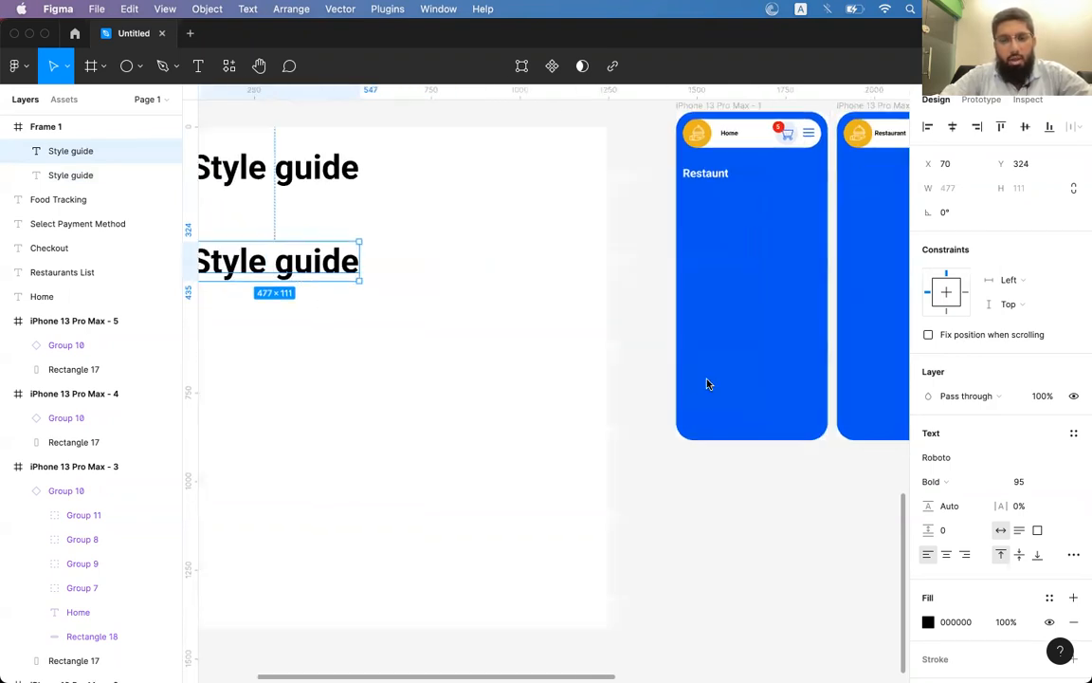
pyautogui.hscroll(-2, 431, 299)
pyautogui.click(497, 274)
pyautogui.click(389, 273)
pyautogui.press('Delete')
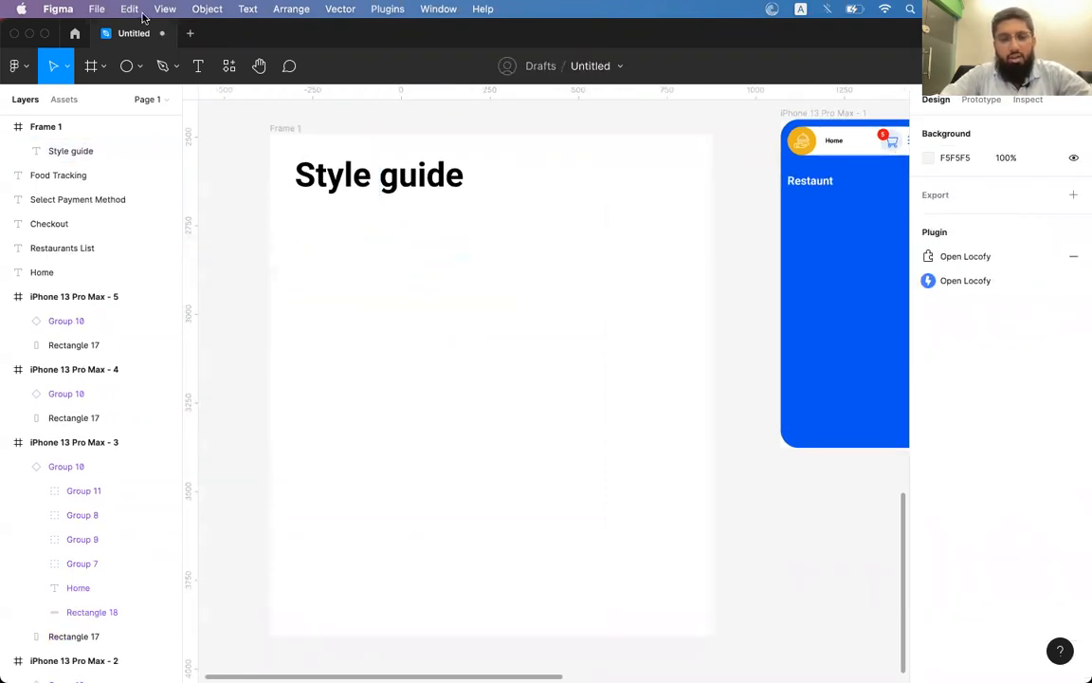
# Draw a square swatch about 209 × 209 below the heading and fill it with the Home screen's blue, 0656F0.
pyautogui.click(140, 66)
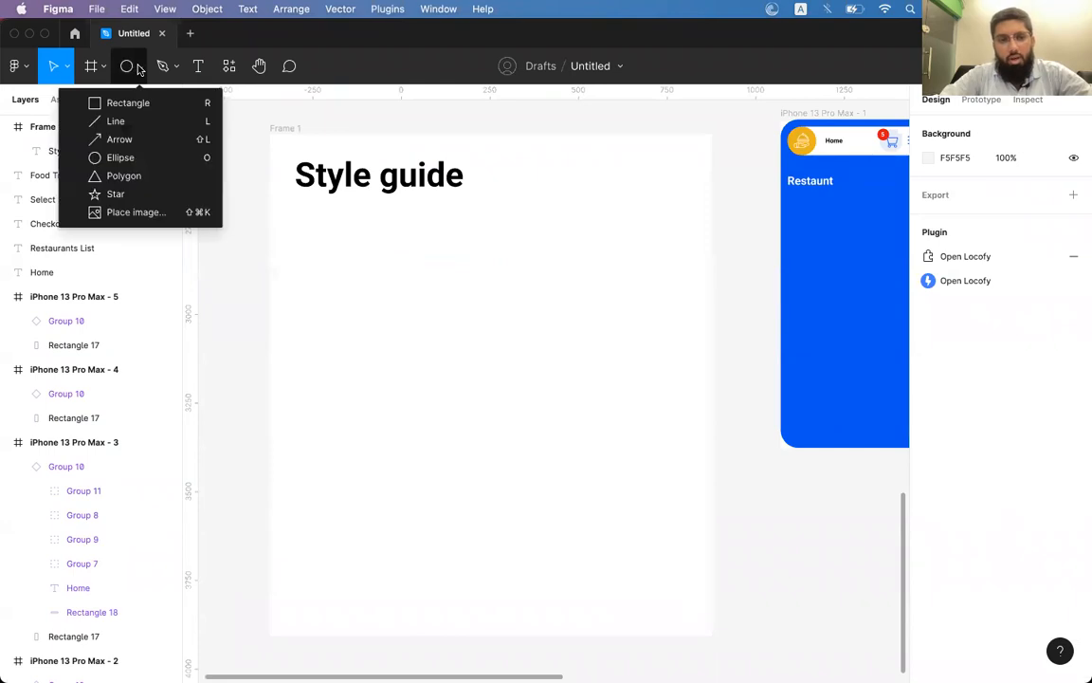
pyautogui.click(118, 101)
pyautogui.moveTo(301, 216)
pyautogui.mouseDown()
pyautogui.moveTo(417, 329)
pyautogui.moveTo(375, 288)
pyautogui.mouseUp()
pyautogui.press('i')
pyautogui.click(834, 166)
# Duplicate the blue swatch and give the copy the orange EBB21F sampled from the header's food icon.
pyautogui.moveTo(334, 251); pyautogui.dragTo(425, 252)
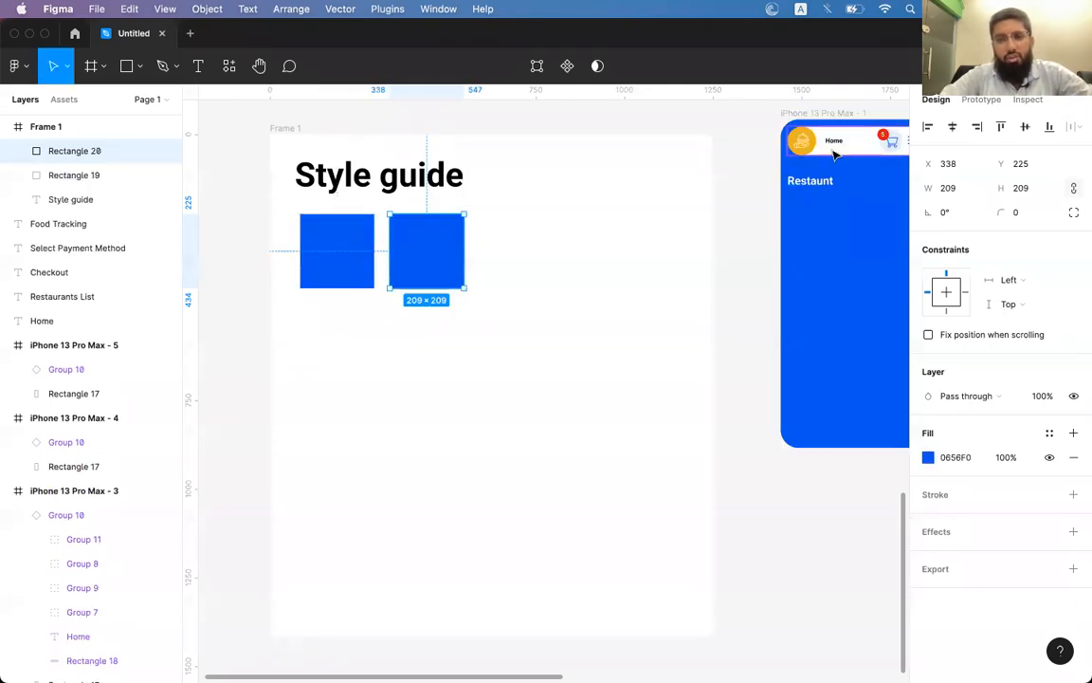
pyautogui.press('i')
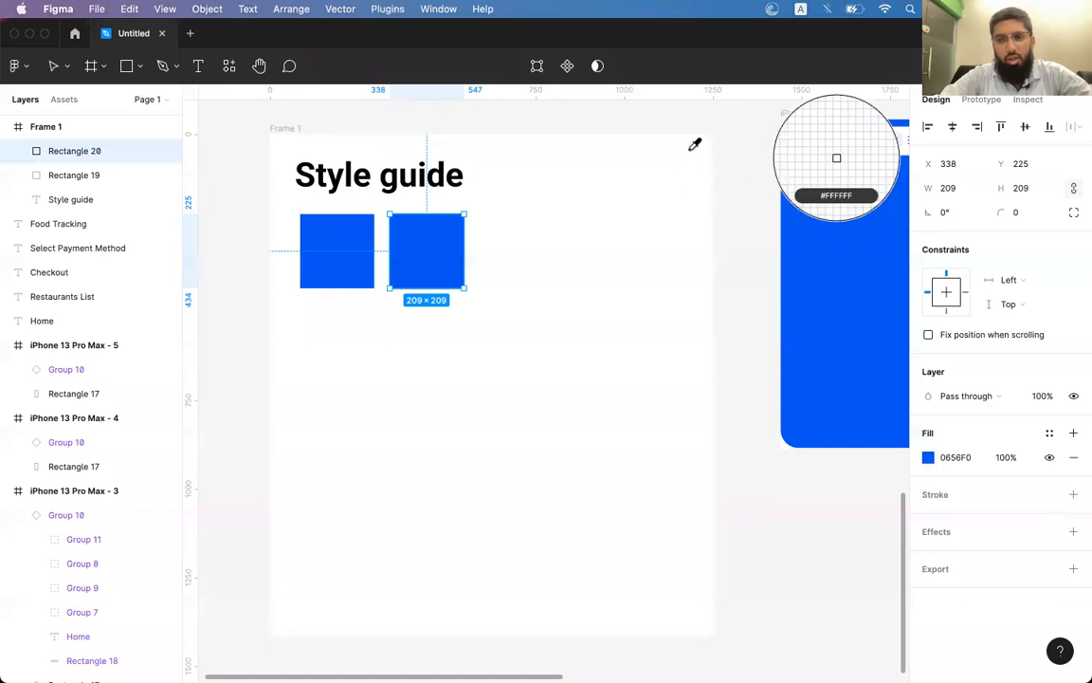
pyautogui.hscroll(3, 733, 311)
pyautogui.scroll(3, 733, 311)
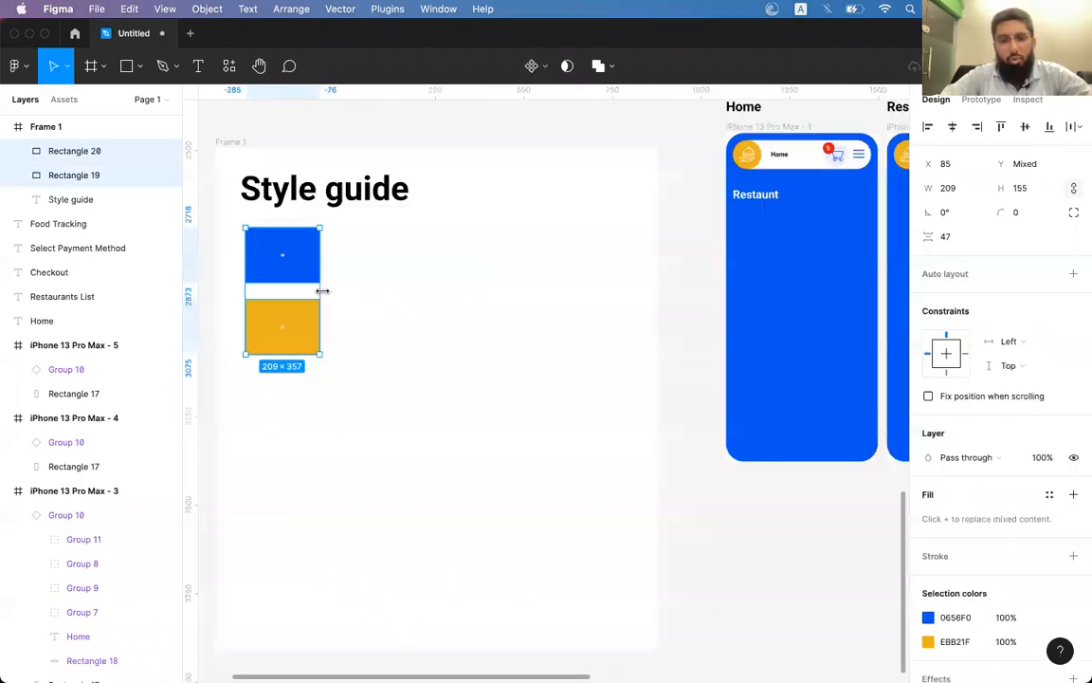
# Narrow the blue and orange swatches to 120 wide and duplicate the pair alongside.
pyautogui.moveTo(321, 287); pyautogui.dragTo(290, 291)
pyautogui.hscroll(-3, 289, 291)
pyautogui.scroll(-2, 289, 292)
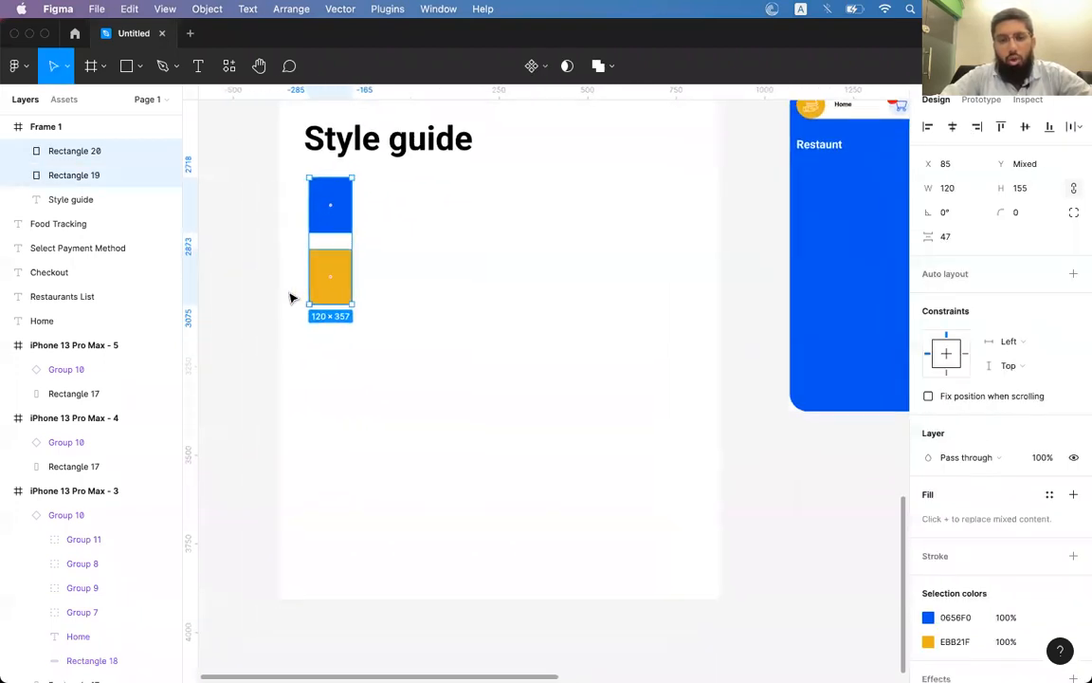
pyautogui.moveTo(339, 226); pyautogui.dragTo(387, 224)
pyautogui.moveTo(392, 225); pyautogui.dragTo(390, 224)
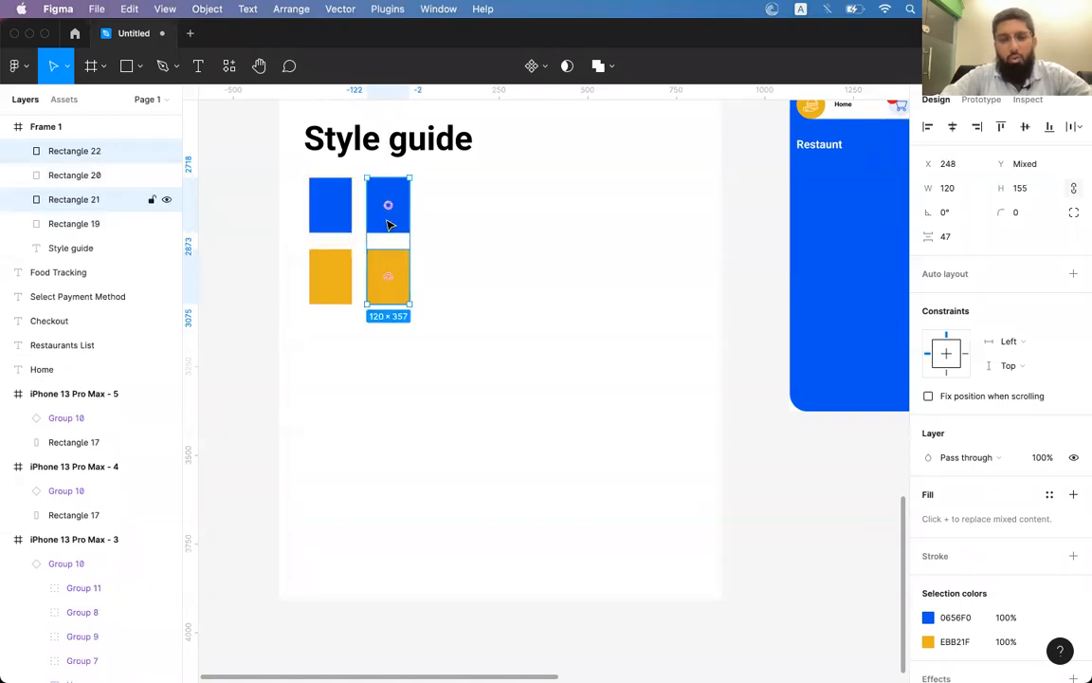
# Copy the fill color code E7ECF6 from the circle behind the cart icon in the Home screen's header.
pyautogui.hscroll(5, 387, 225)
pyautogui.click(528, 240)
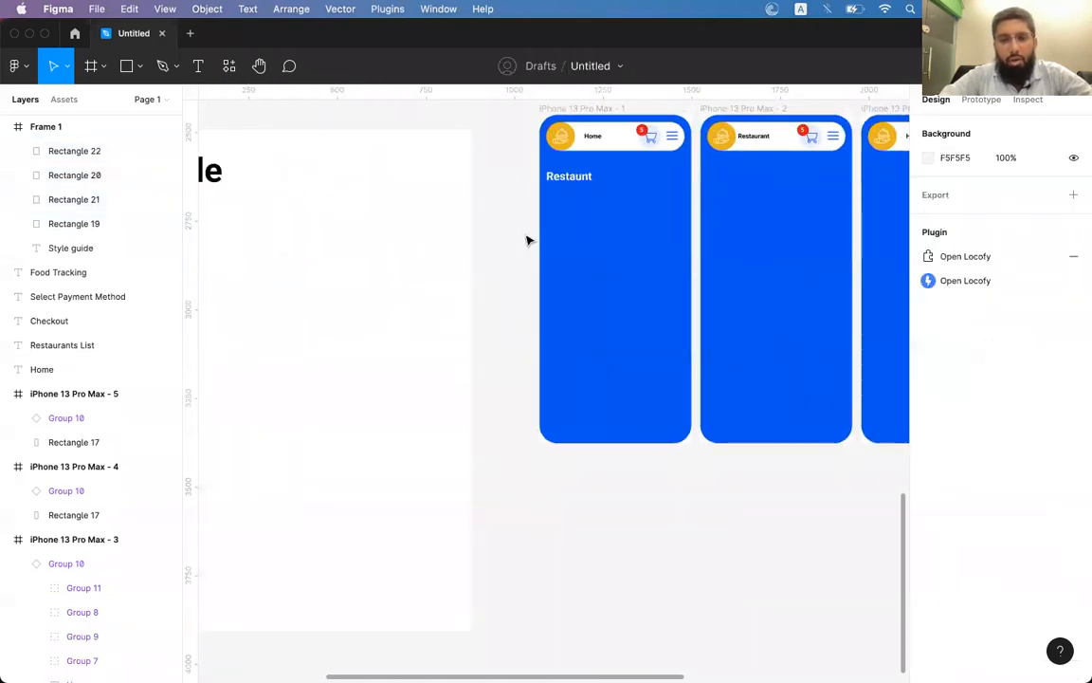
pyautogui.scroll(5, 643, 126)
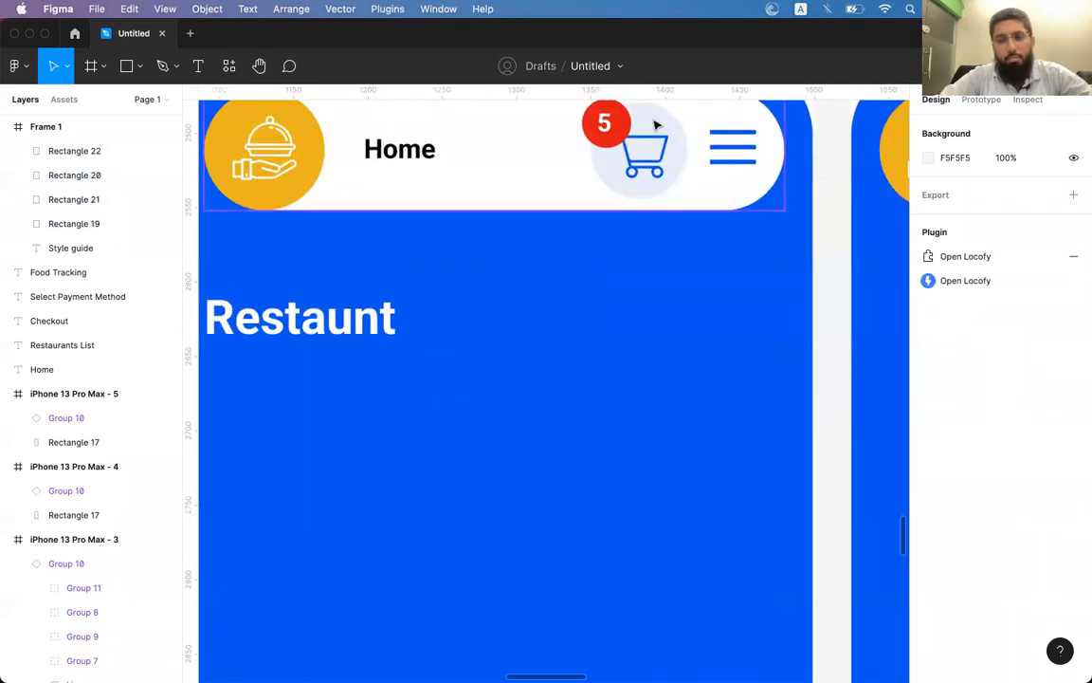
pyautogui.doubleClick(658, 125)
pyautogui.doubleClick(659, 126)
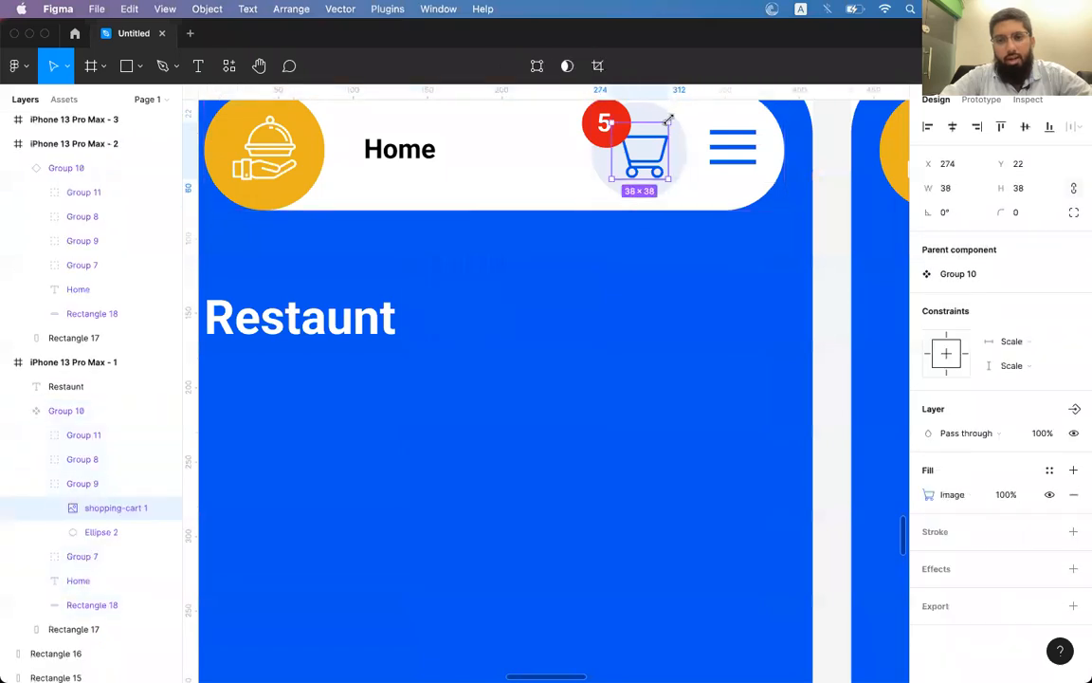
pyautogui.click(683, 140)
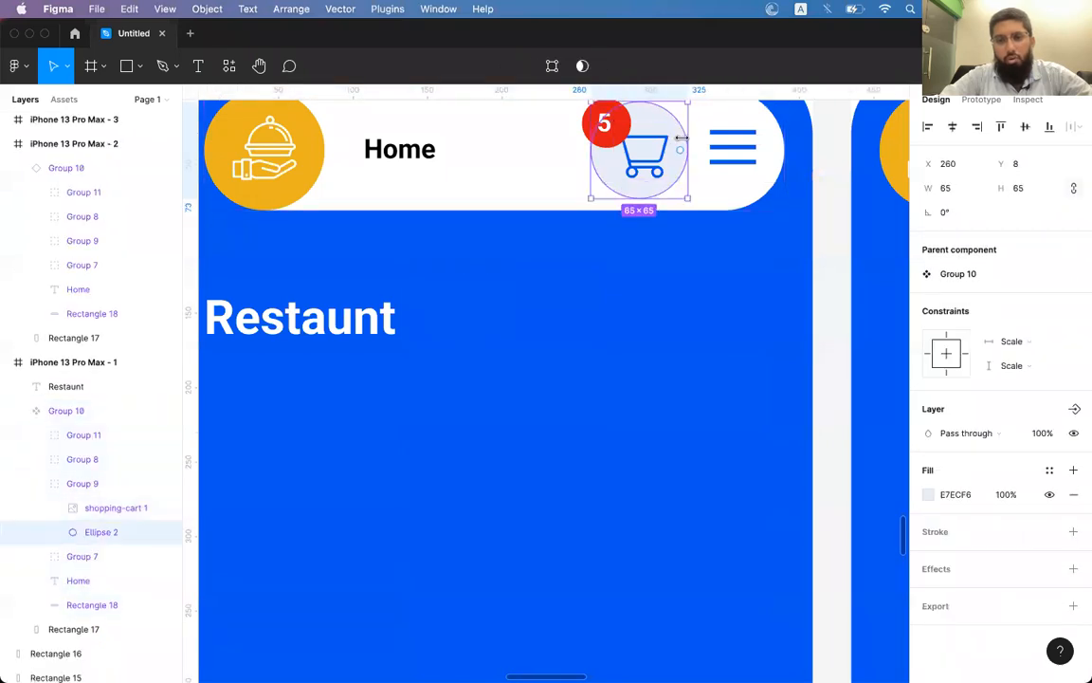
pyautogui.click(955, 495)
# Set the second blue swatch's fill to E7ECF6 and duplicate it alongside as a third swatch in the row.
pyautogui.hscroll(-10, 644, 374)
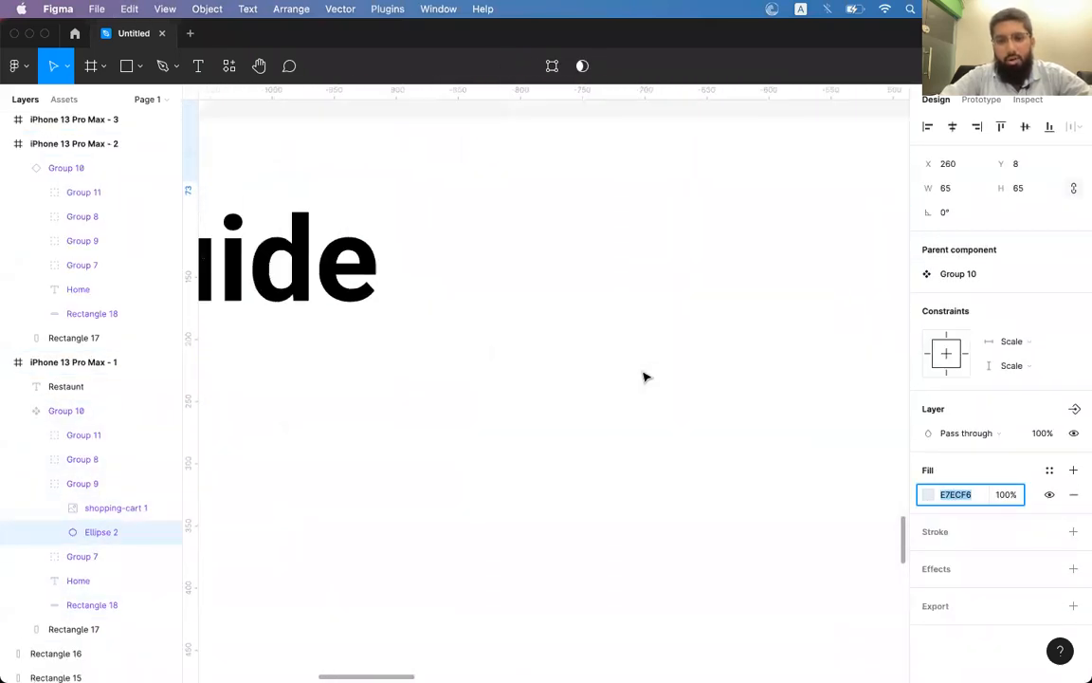
pyautogui.scroll(-5, 644, 378)
pyautogui.hscroll(-3, 626, 379)
pyautogui.click(454, 395)
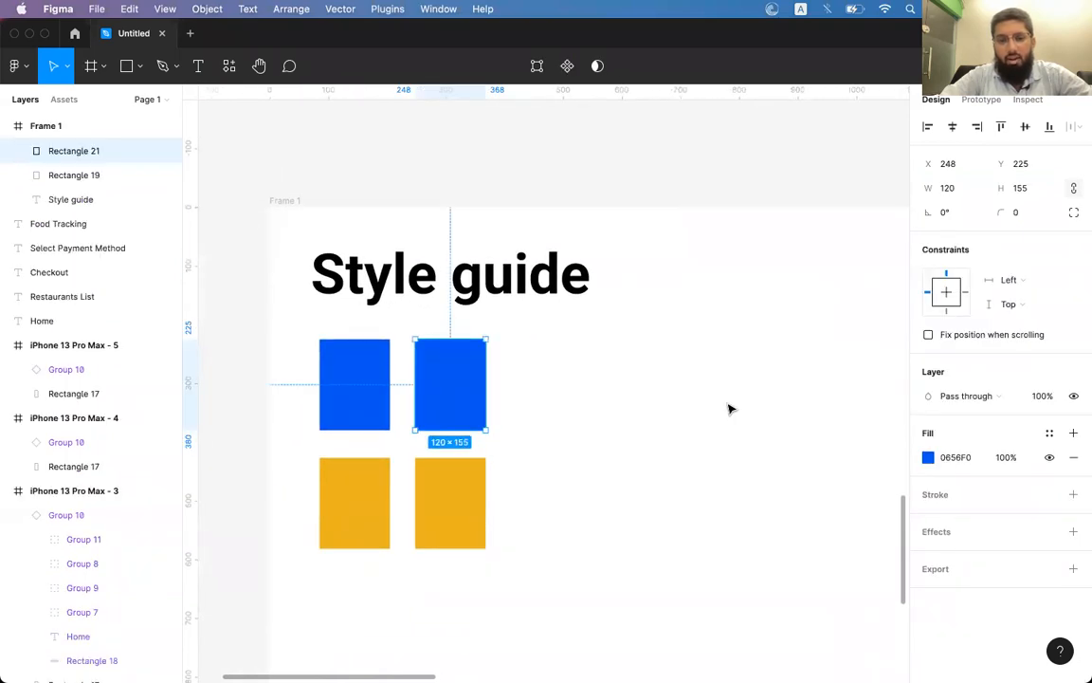
pyautogui.hscroll(10, 728, 407)
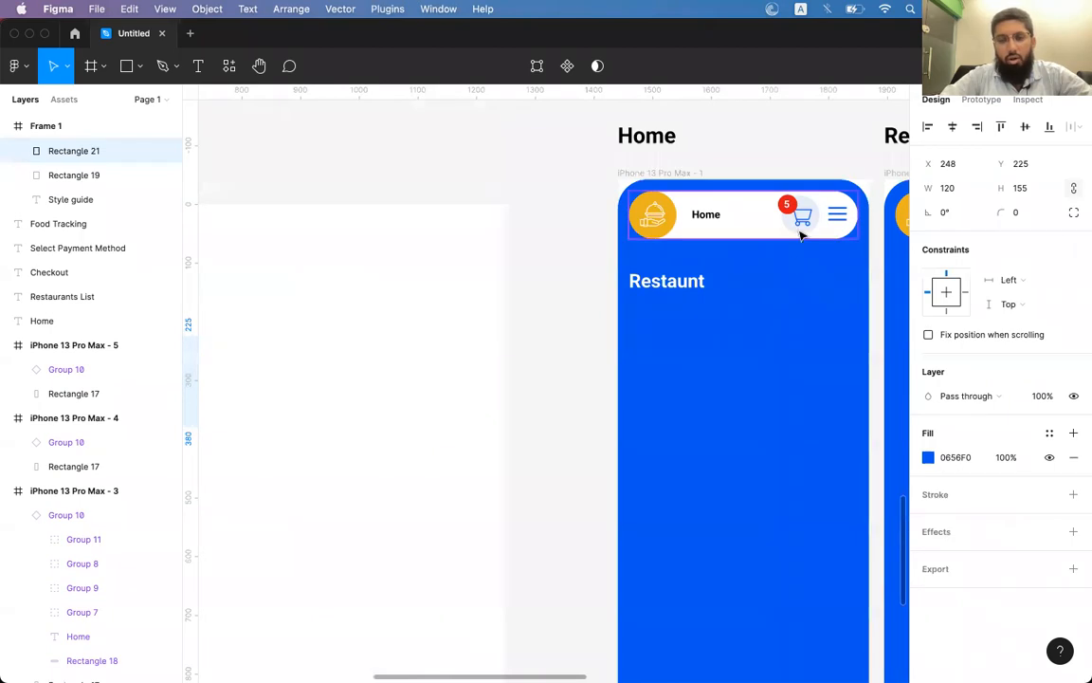
pyautogui.hscroll(-10, 807, 219)
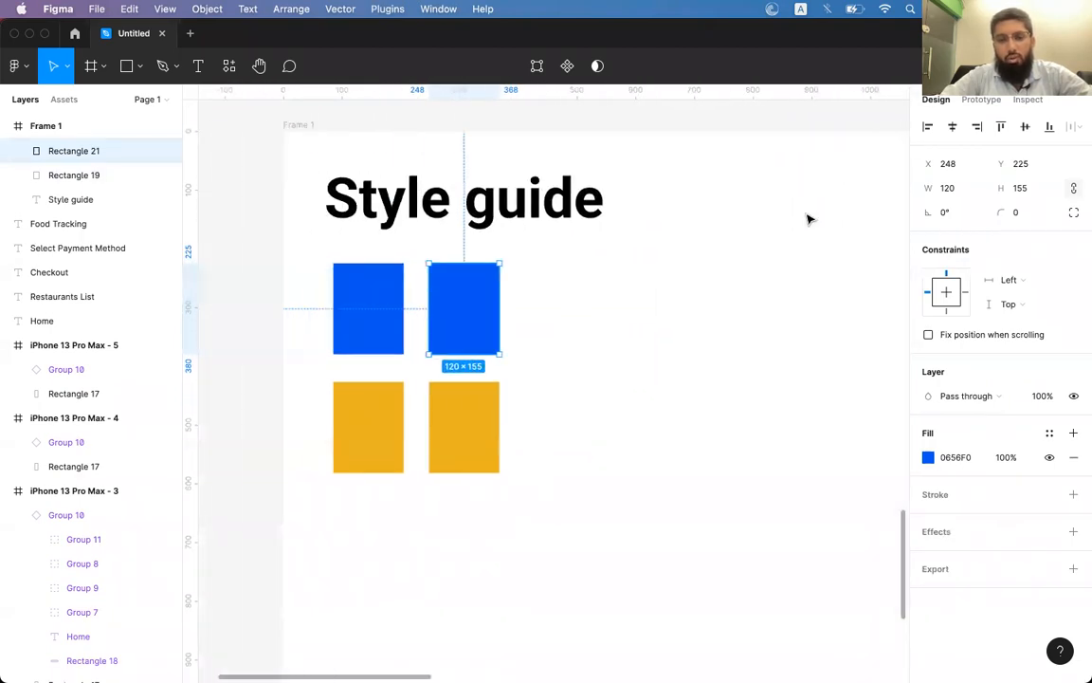
pyautogui.click(948, 457)
pyautogui.write('E7ECF6')
pyautogui.press('Return')
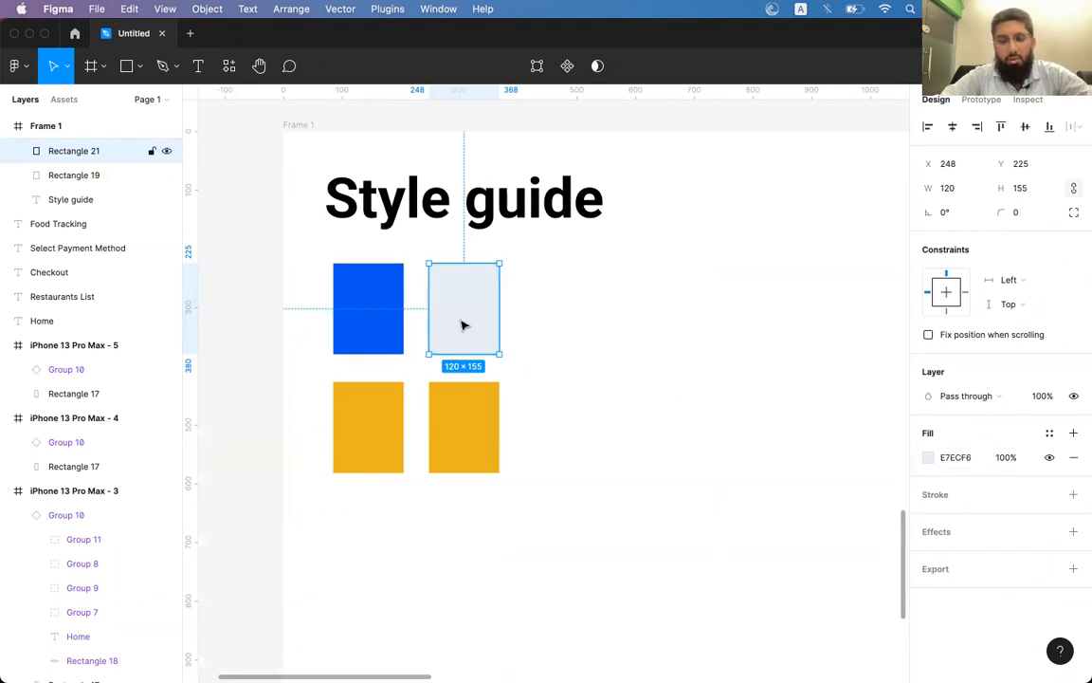
pyautogui.moveTo(458, 314); pyautogui.dragTo(545, 316)
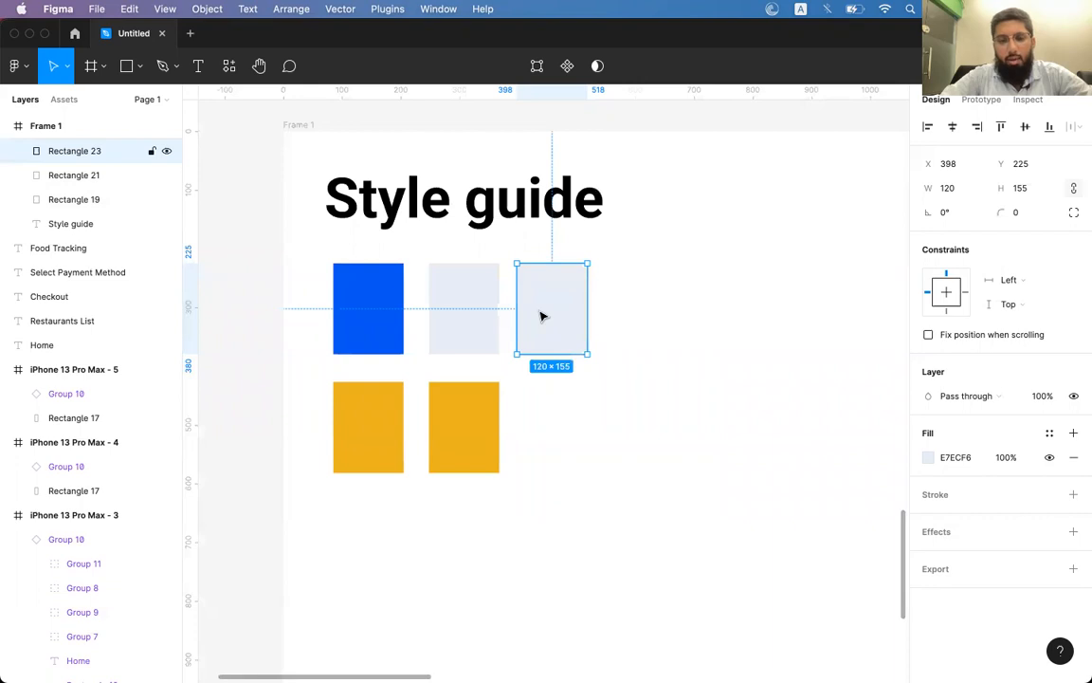
# Add a bold text reading Primary on the empty canvas beside the Style guide frame.
pyautogui.click(469, 315)
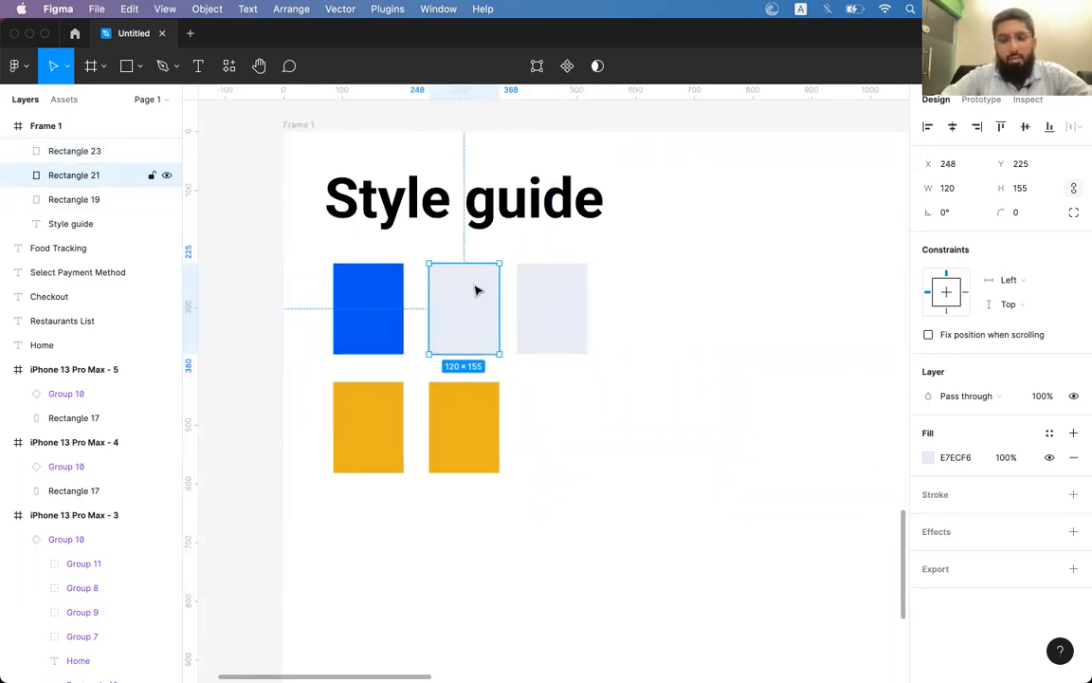
pyautogui.hscroll(-6, 475, 288)
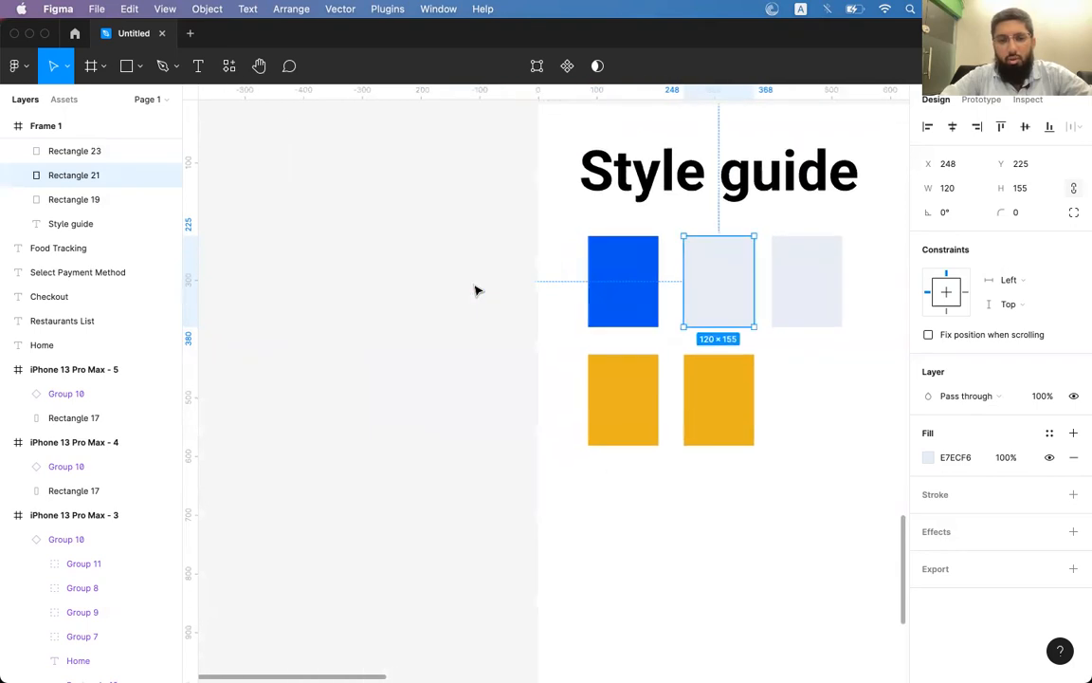
pyautogui.click(200, 70)
pyautogui.click(348, 277)
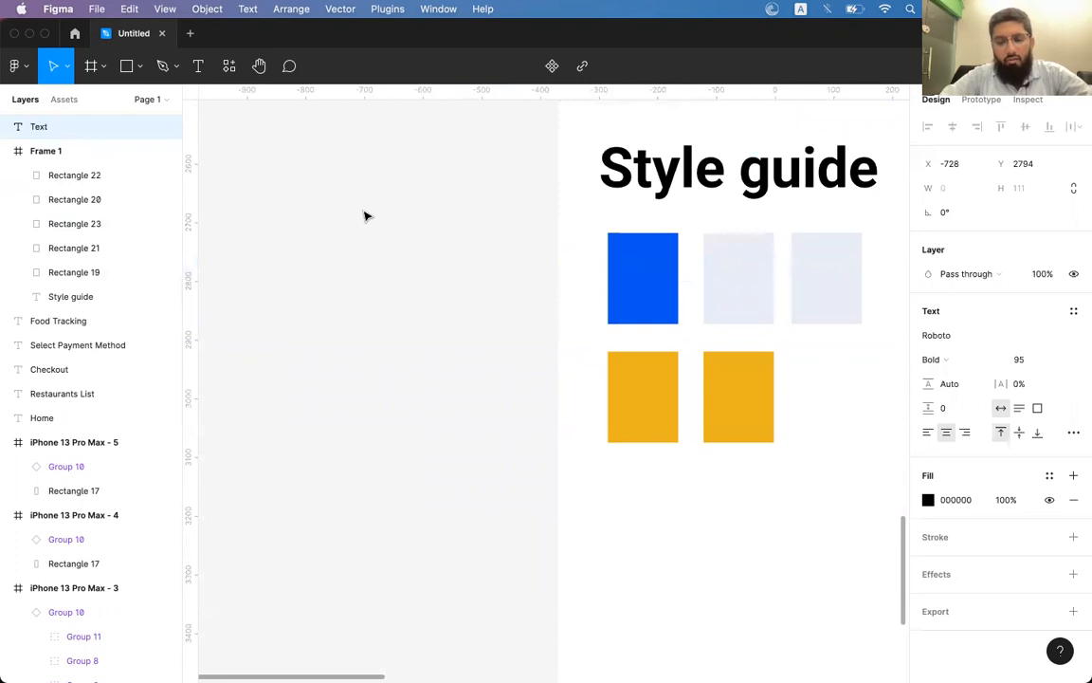
pyautogui.write('Priimary')
pyautogui.press('BackSpace')
pyautogui.press('BackSpace')
pyautogui.press('BackSpace')
pyautogui.press('BackSpace')
pyautogui.press('BackSpace')
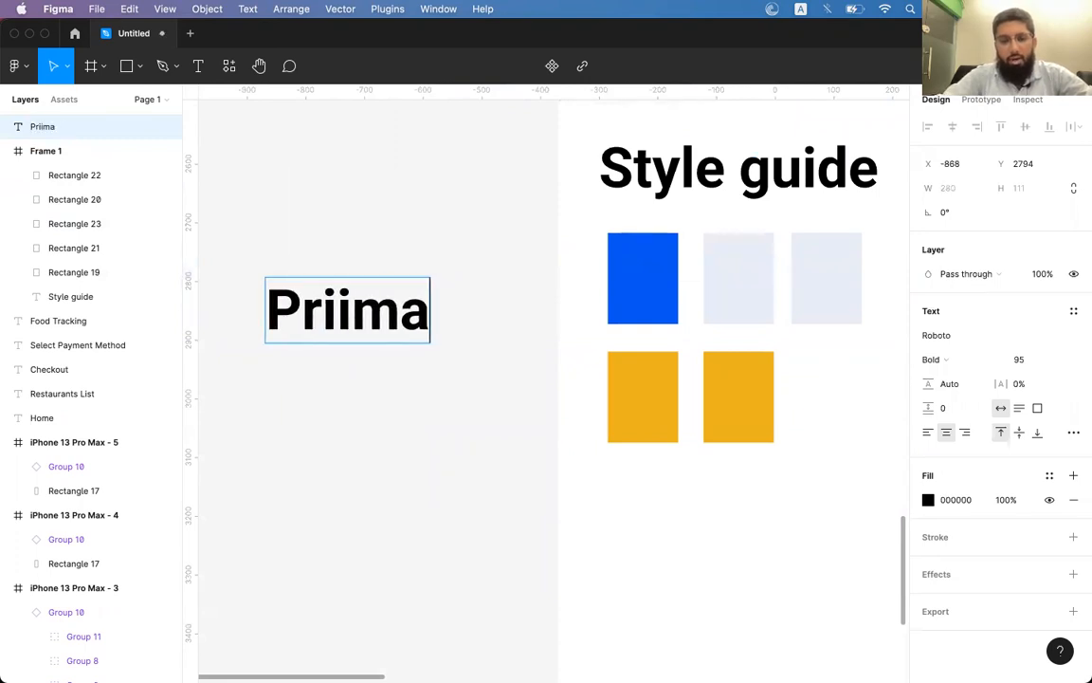
pyautogui.write('mary')
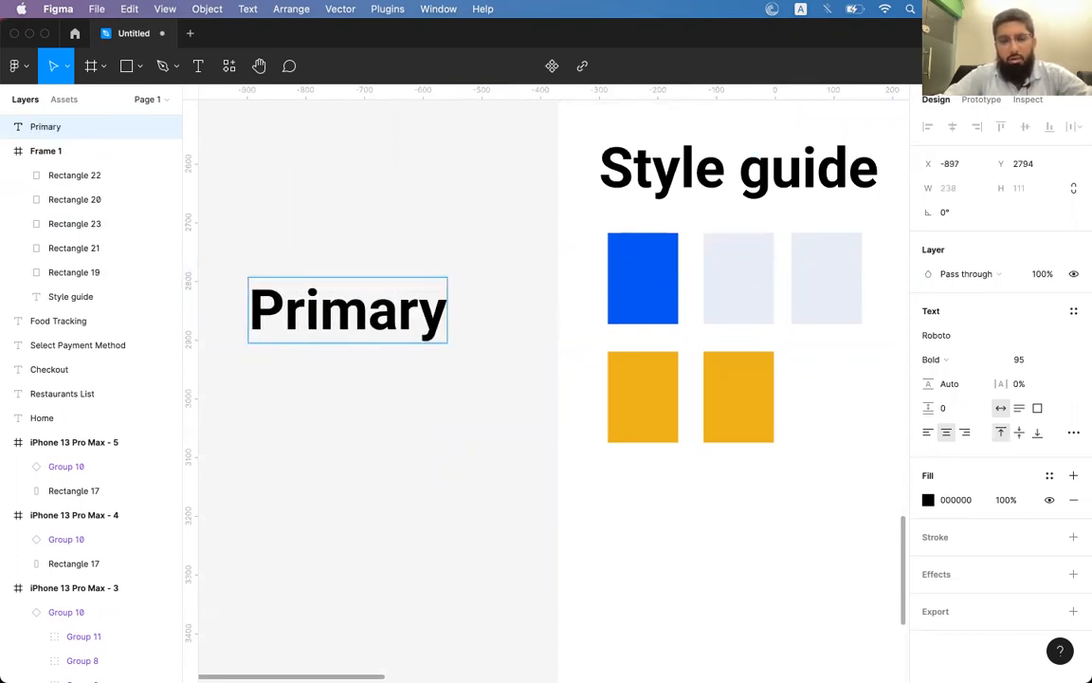
# Extend the Primary text with three more lines reading Light, Lighter and Lightest.
pyautogui.press('Return')
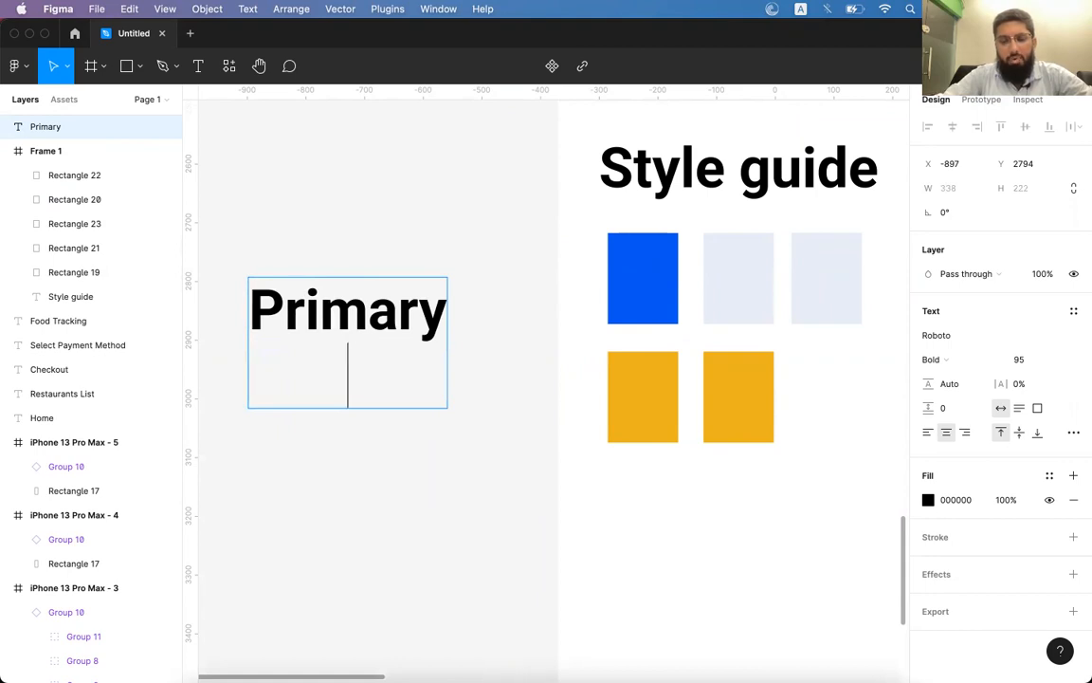
pyautogui.write('Light')
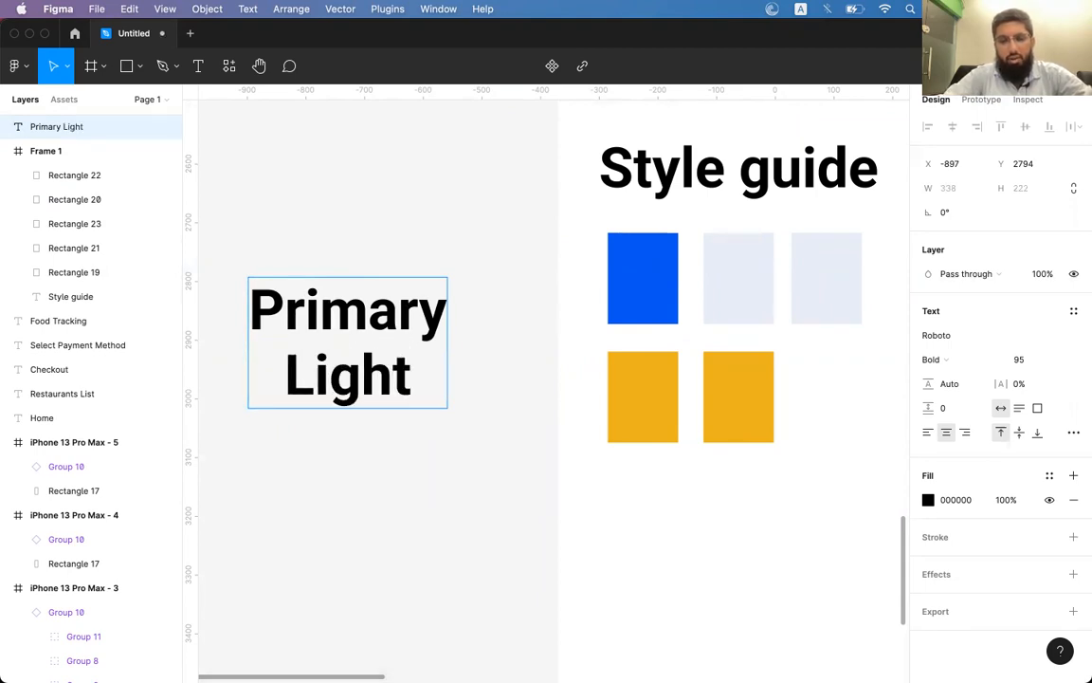
pyautogui.press('Return')
pyautogui.write('Light')
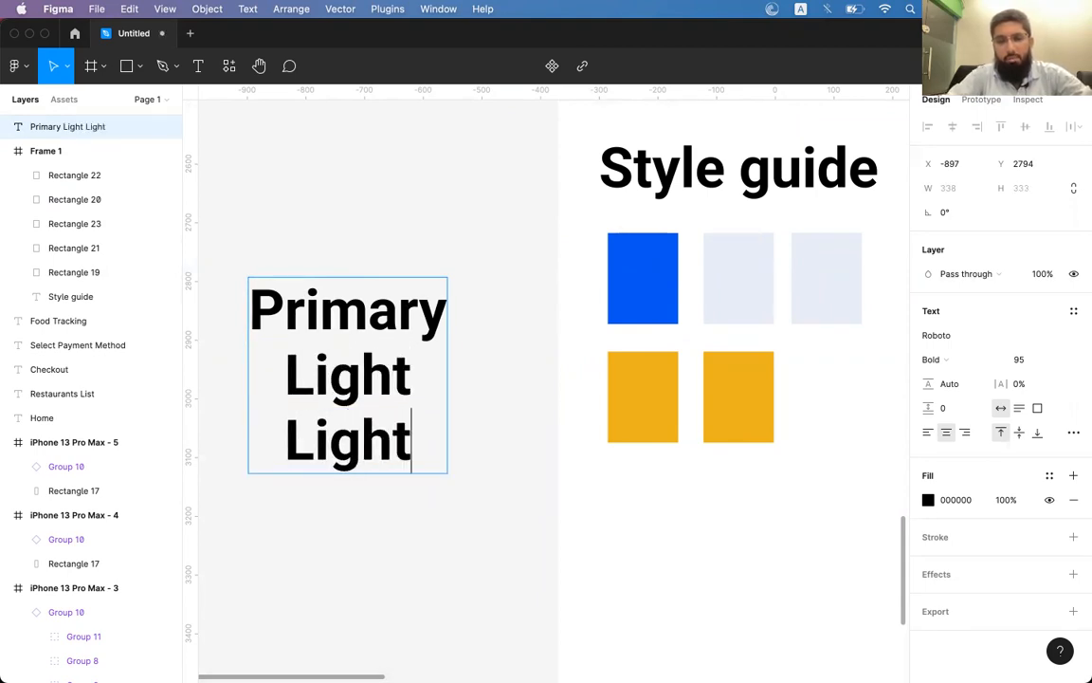
pyautogui.write('er')
pyautogui.press('Return')
pyautogui.write('Lighte')
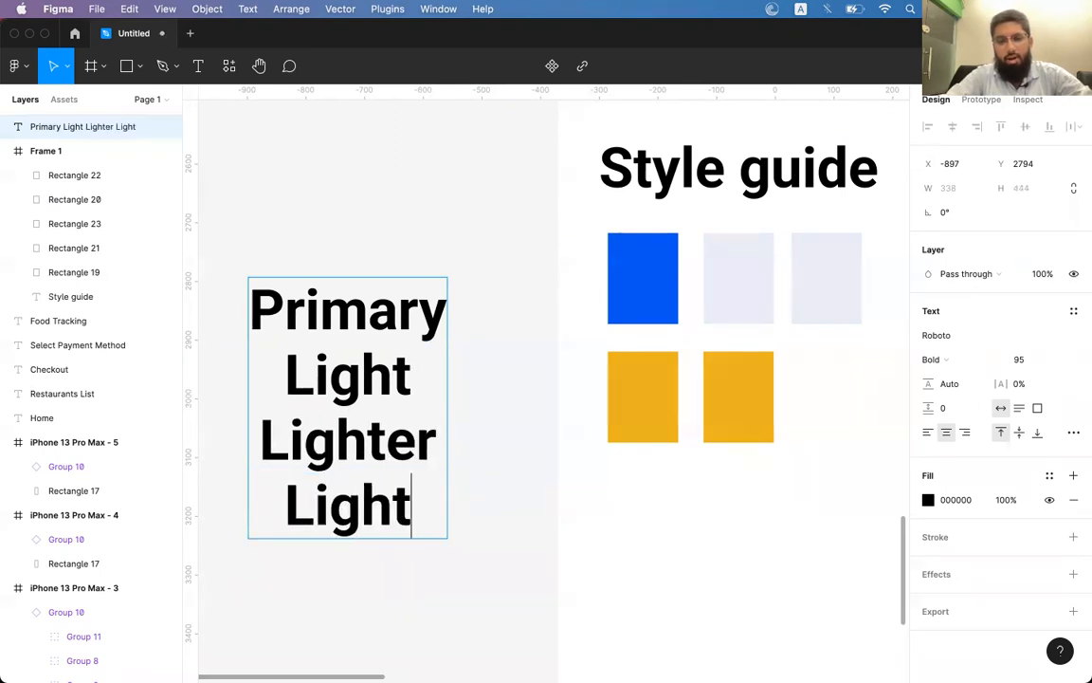
pyautogui.write('st')
pyautogui.hotkey('shift', 'Up')
pyautogui.hotkey('shift', 'Up')
pyautogui.press('Escape')
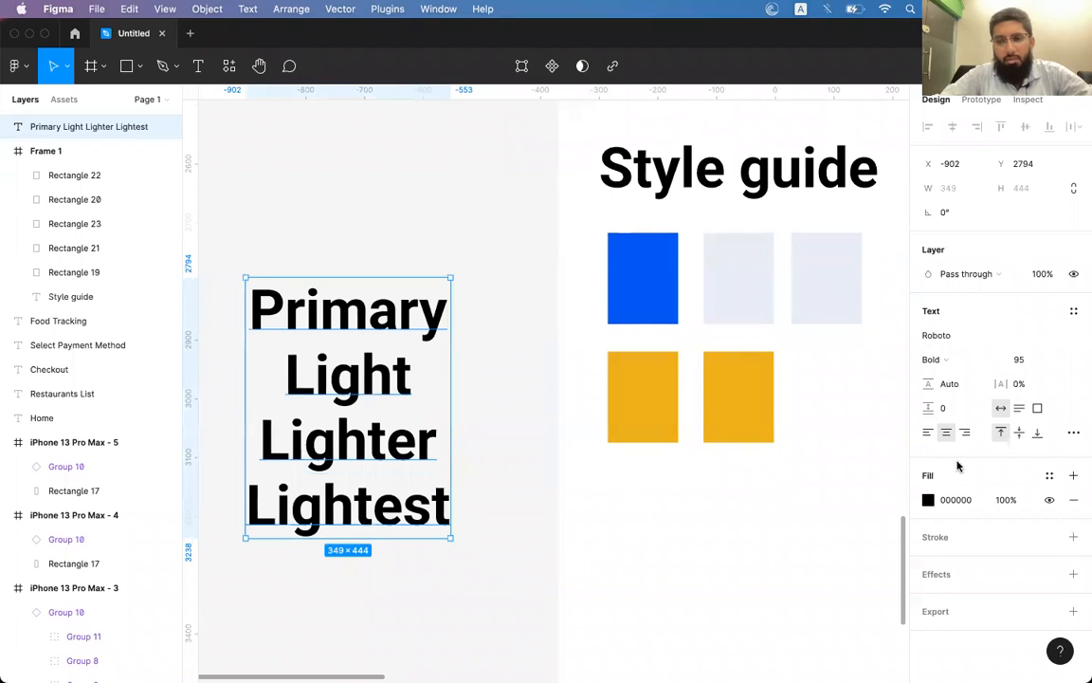
# Left-align the Primary text block and shrink the Light, Lighter and Lightest lines to less than half the heading's size.
pyautogui.click(928, 431)
pyautogui.doubleClick(294, 387)
pyautogui.press('Up')
pyautogui.press('Down')
pyautogui.hotkey('shift', 'Down')
pyautogui.hotkey('shift', 'Down')
pyautogui.hotkey('shift', 'Down')
pyautogui.press('super+shift+comma')
pyautogui.press('super+shift+comma')
pyautogui.press('super+shift+comma')
pyautogui.press('super+shift+comma')
pyautogui.press('super+shift+comma')
pyautogui.press('super+shift+comma')
pyautogui.press('super+shift+comma')
pyautogui.press('super+shift+comma')
pyautogui.press('super+shift+comma')
pyautogui.press('super+shift+comma')
pyautogui.press('super+shift+comma')
pyautogui.press('super+shift+comma')
pyautogui.press('super+shift+comma')
pyautogui.press('super+shift+comma')
pyautogui.press('super+shift+comma')
pyautogui.press('super+shift+comma')
pyautogui.press('super+shift+comma')
pyautogui.press('super+shift+comma')
pyautogui.press('super+shift+comma')
pyautogui.press('super+shift+comma')
pyautogui.press('super+shift+comma')
pyautogui.press('super+shift+comma')
pyautogui.press('super+shift+comma')
pyautogui.press('super+shift+comma')
pyautogui.press('super+shift+comma')
pyautogui.press('super+shift+comma')
pyautogui.press('super+shift+comma')
pyautogui.press('super+shift+comma')
pyautogui.press('super+shift+comma')
pyautogui.press('super+shift+comma')
pyautogui.press('Escape')
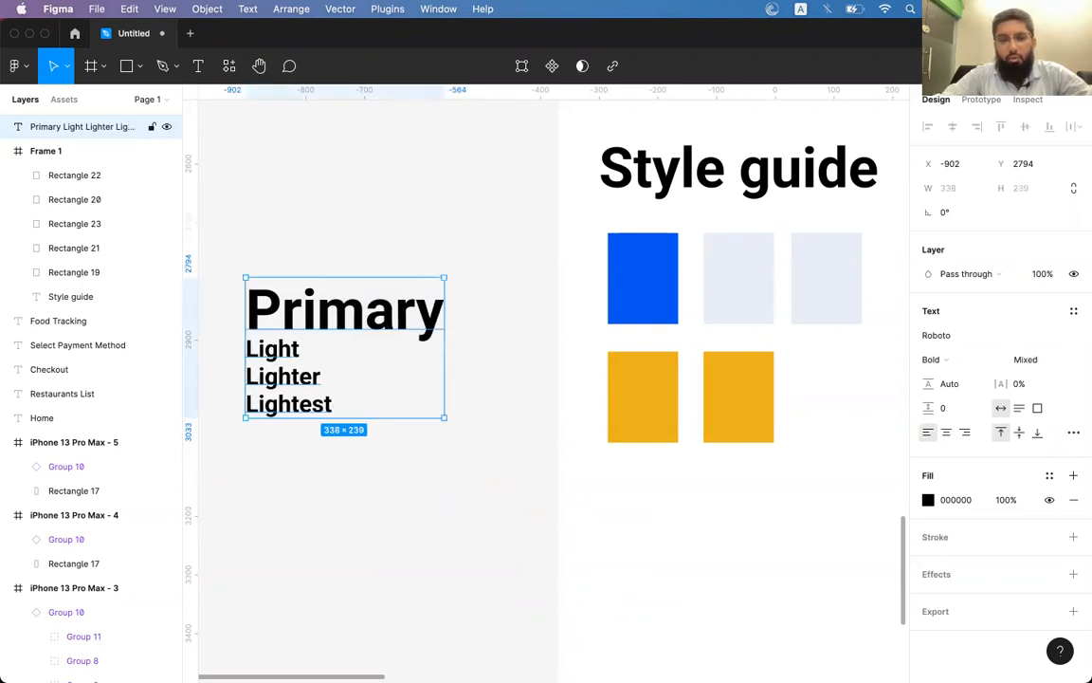
# Duplicate the third swatch in the blue row as a fourth one alongside, keeping the 30 spacing.
pyautogui.click(645, 275)
pyautogui.click(741, 275)
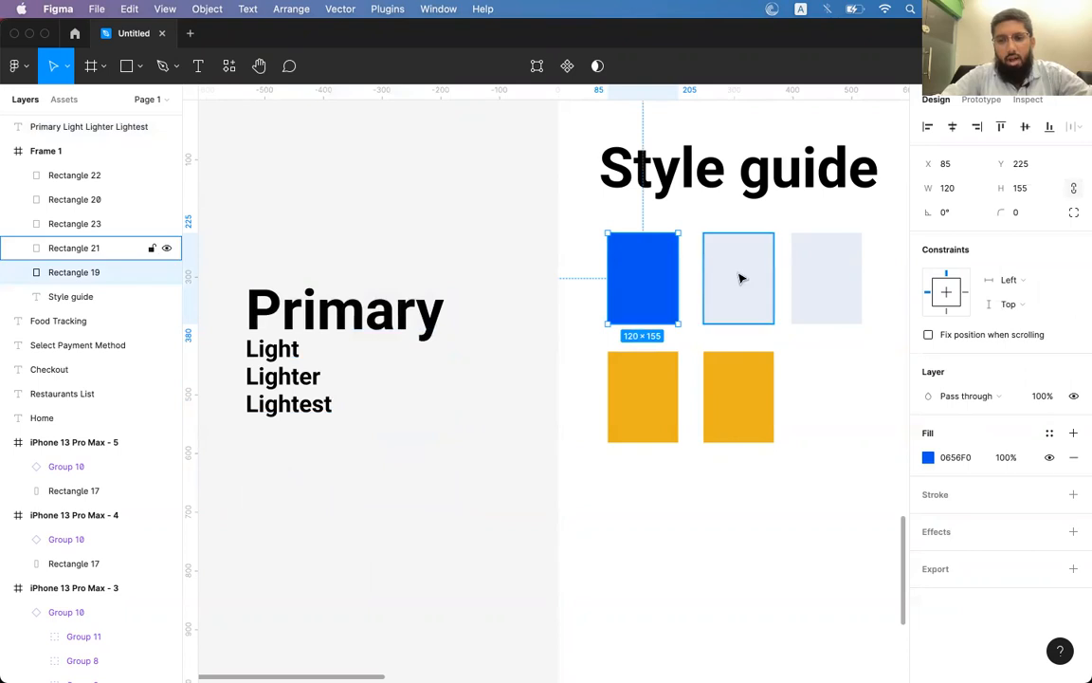
pyautogui.click(812, 274)
pyautogui.hscroll(3, 802, 270)
pyautogui.keyDown('alt'); pyautogui.moveTo(773, 274); pyautogui.dragTo(861, 269); pyautogui.keyUp('alt')
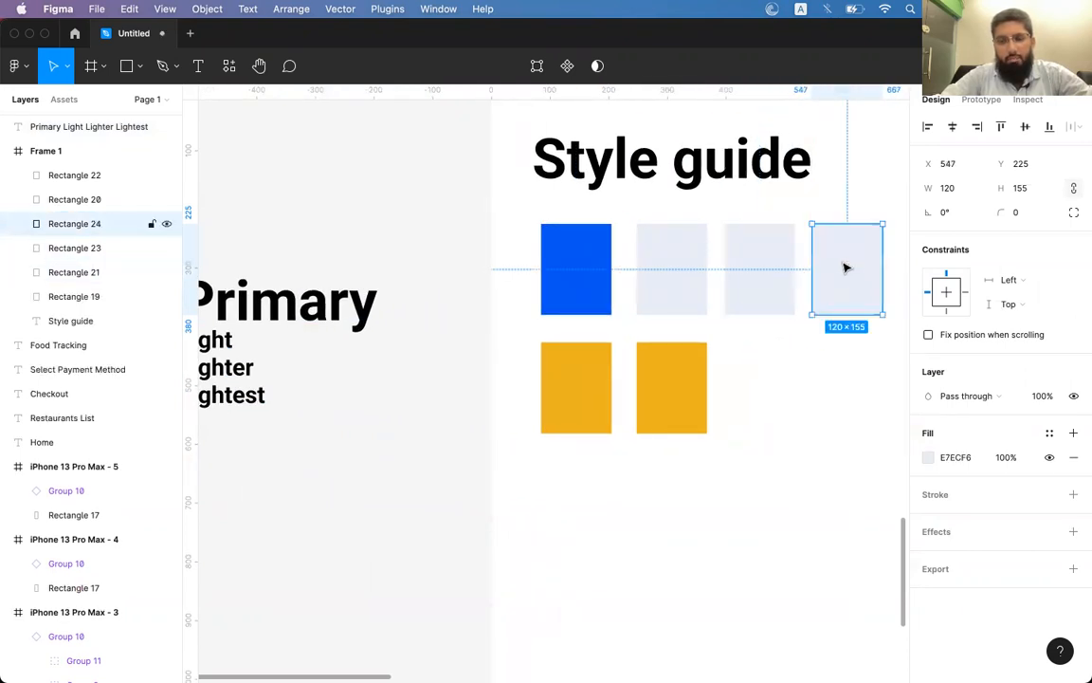
pyautogui.keyDown('shift'); pyautogui.click(760, 273); pyautogui.keyUp('shift')
pyautogui.keyDown('shift'); pyautogui.click(684, 273); pyautogui.keyUp('shift')
pyautogui.hscroll(-3, 735, 277)
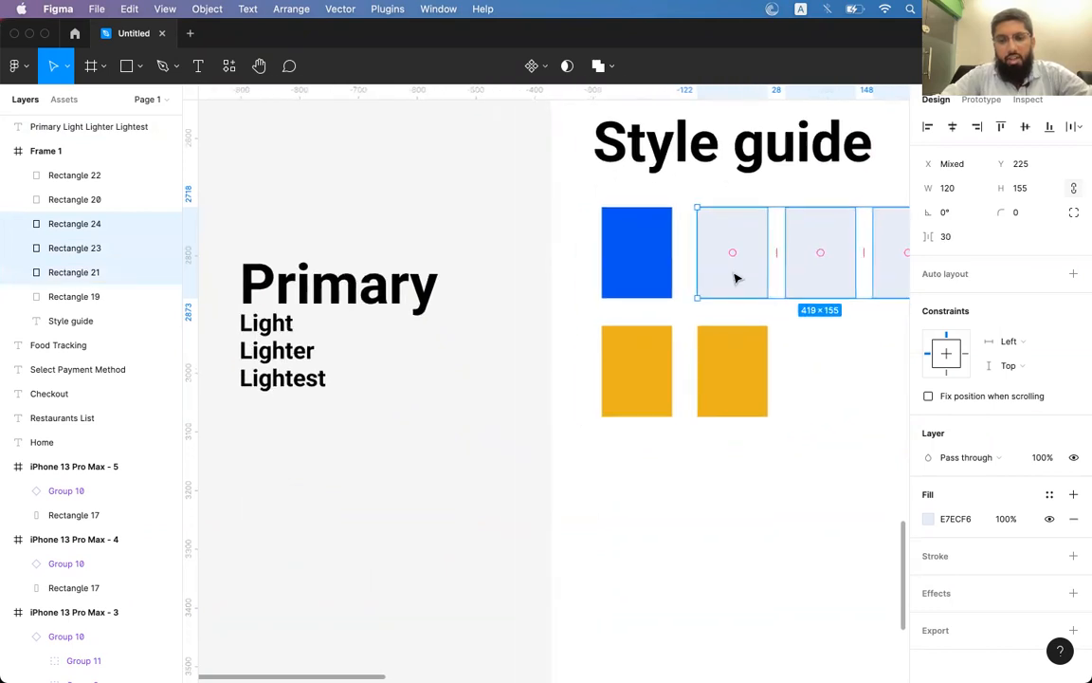
pyautogui.click(271, 331)
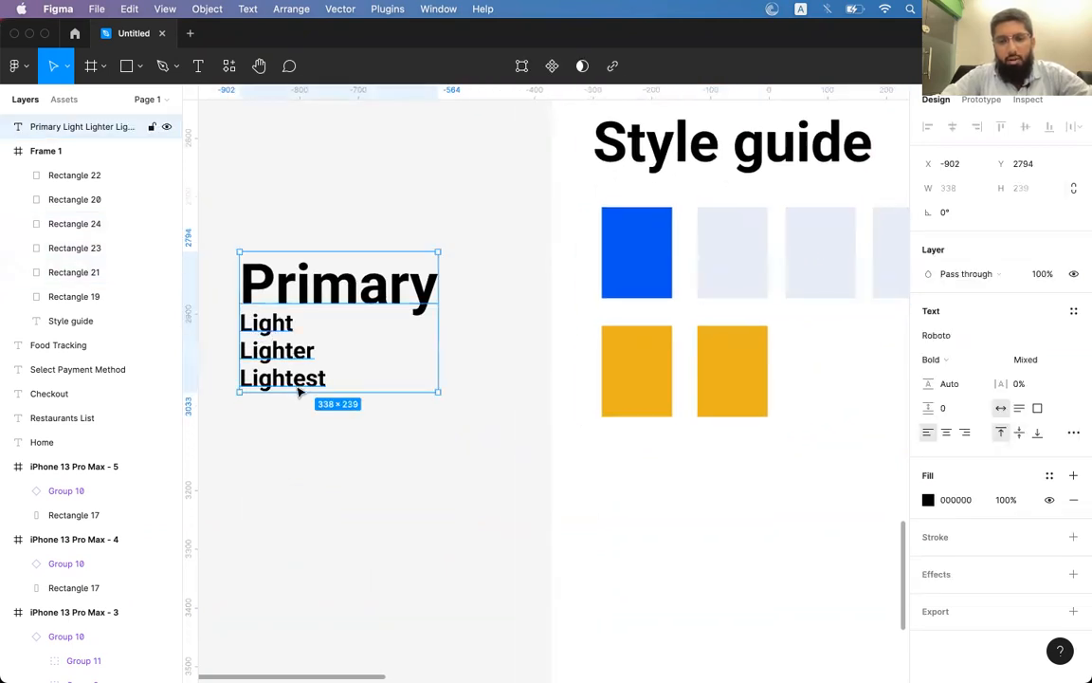
# Set the blue row's second swatch to fill B9C8E7 and its third swatch to DDE3F0.
pyautogui.click(720, 260)
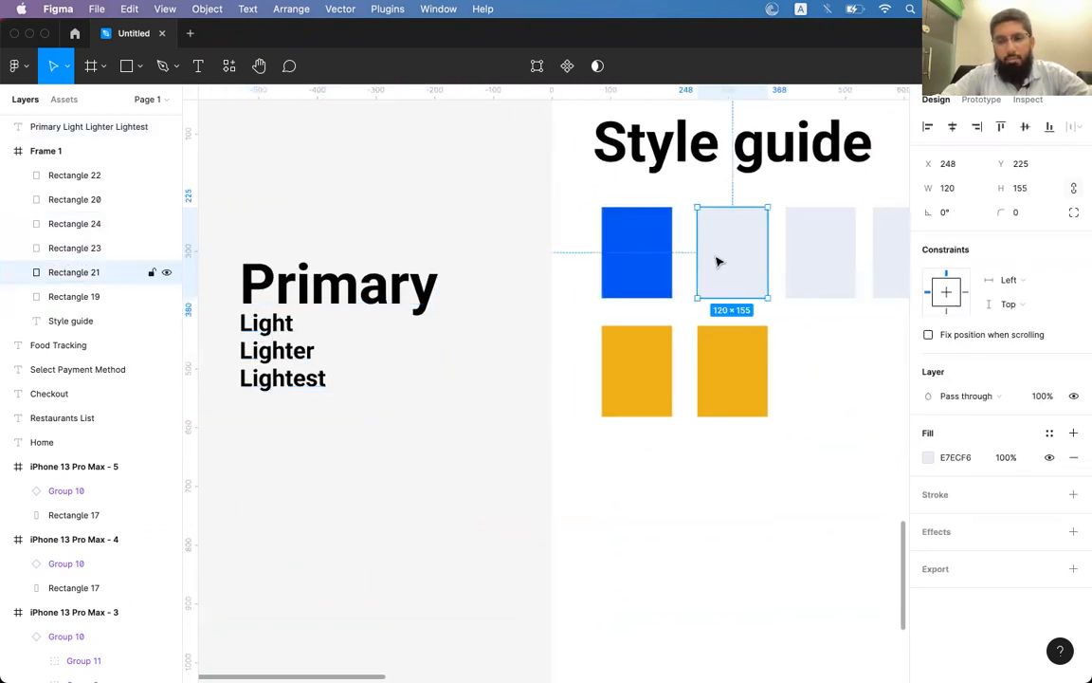
pyautogui.click(929, 457)
pyautogui.moveTo(746, 320)
pyautogui.mouseDown()
pyautogui.moveTo(752, 337)
pyautogui.moveTo(764, 327)
pyautogui.mouseUp()
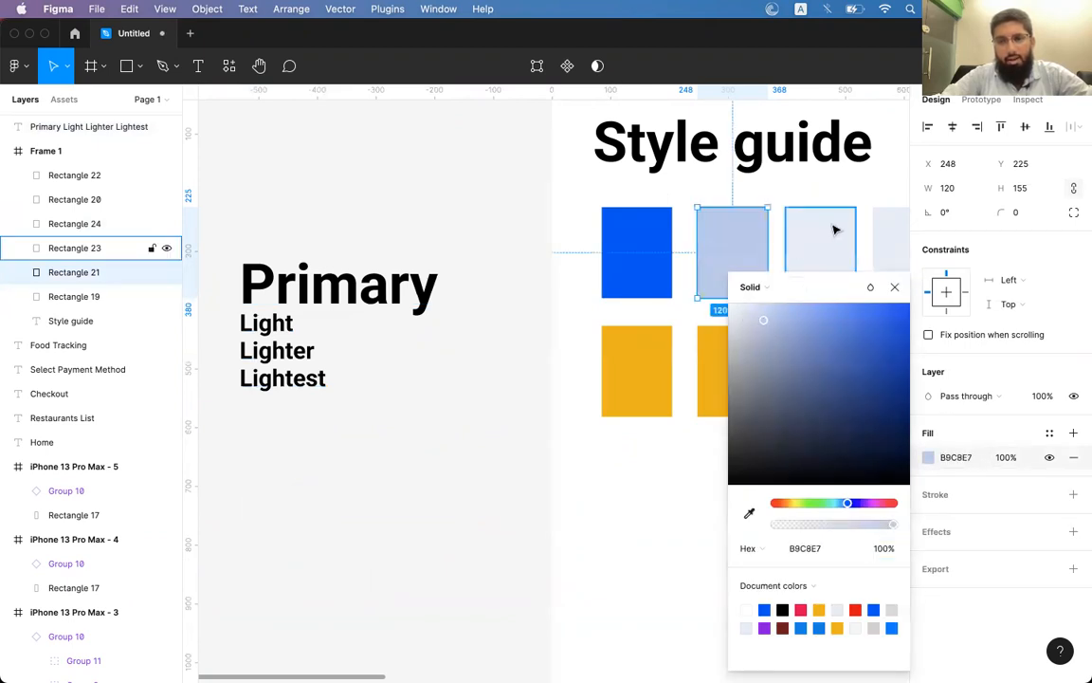
pyautogui.click(811, 250)
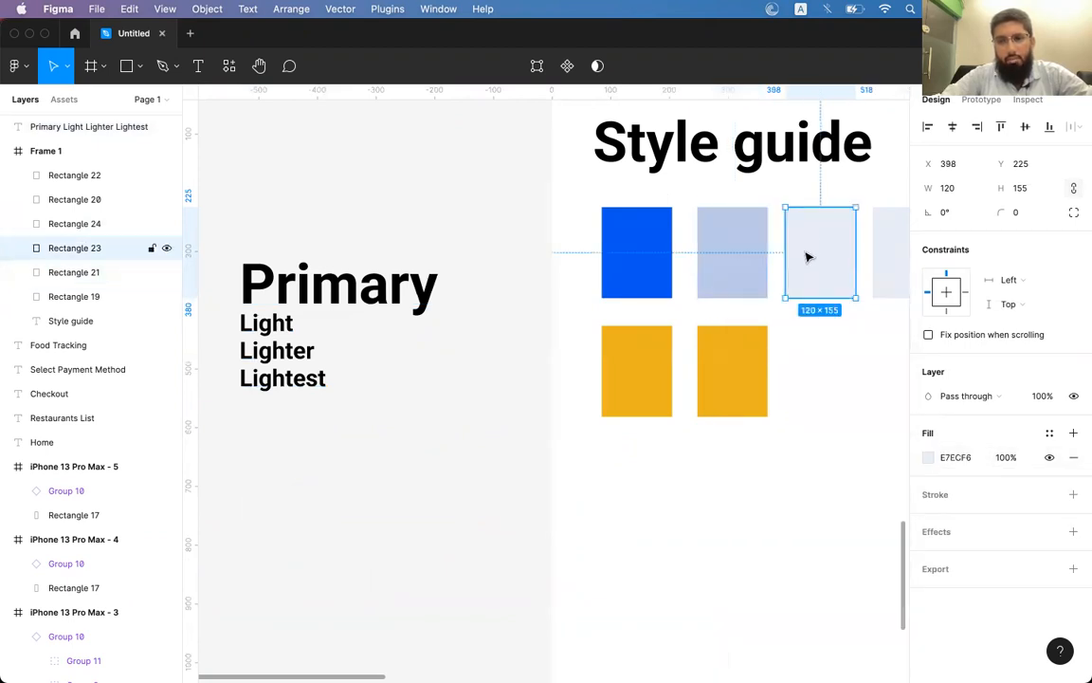
pyautogui.click(929, 457)
pyautogui.moveTo(750, 313); pyautogui.dragTo(743, 321)
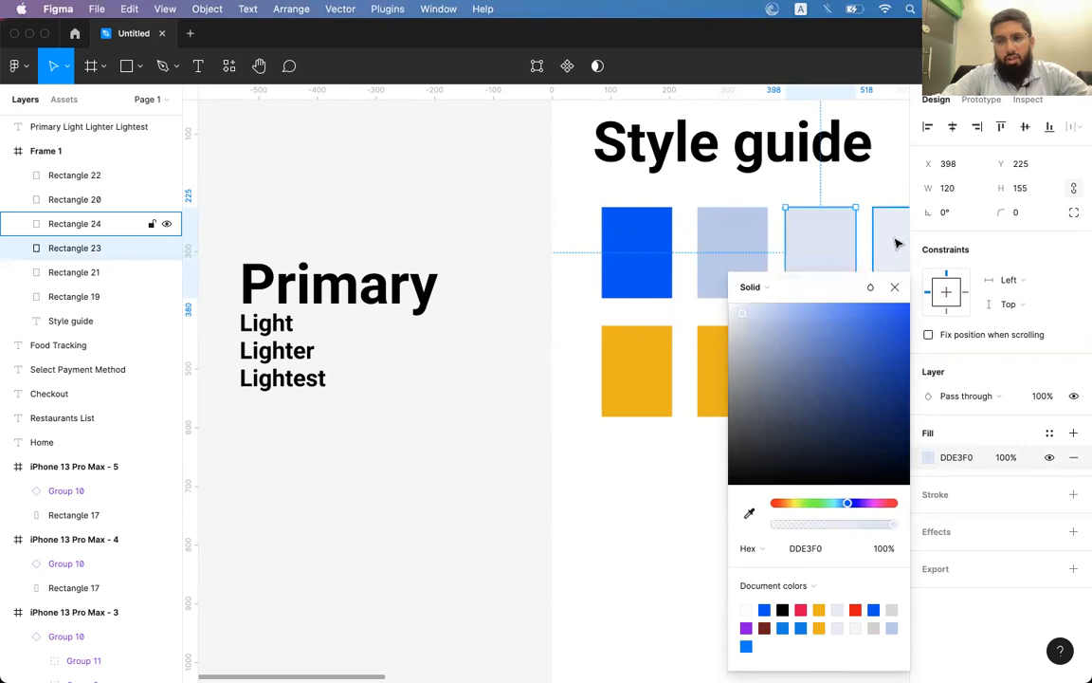
# Lighten the fourth swatch in the blue row to fill EFF3FA.
pyautogui.click(894, 244)
pyautogui.hscroll(5, 894, 243)
pyautogui.scroll(-3, 895, 244)
pyautogui.click(929, 457)
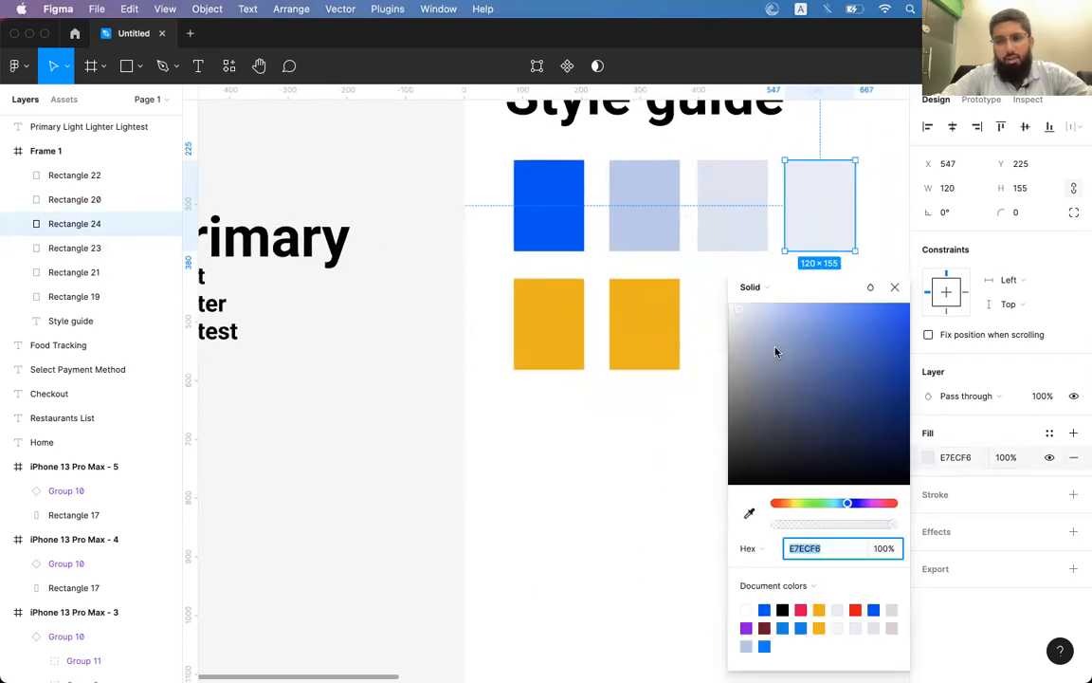
pyautogui.moveTo(742, 311); pyautogui.dragTo(737, 312)
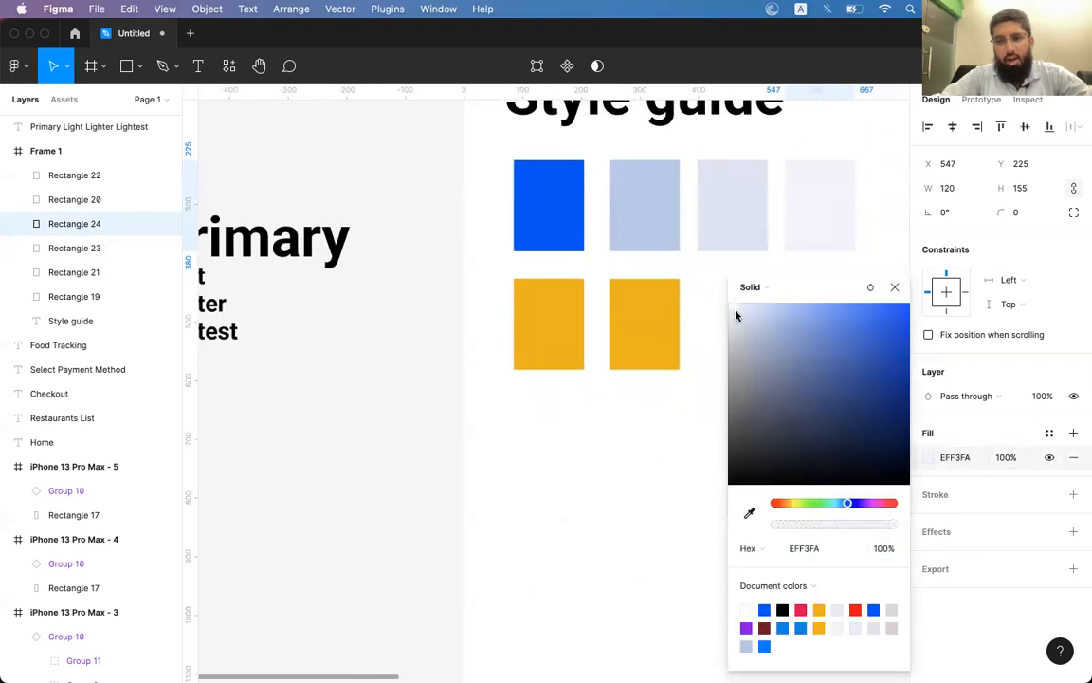
# Compare the three light tints in the blue row with one another.
pyautogui.click(724, 189)
pyautogui.click(633, 210)
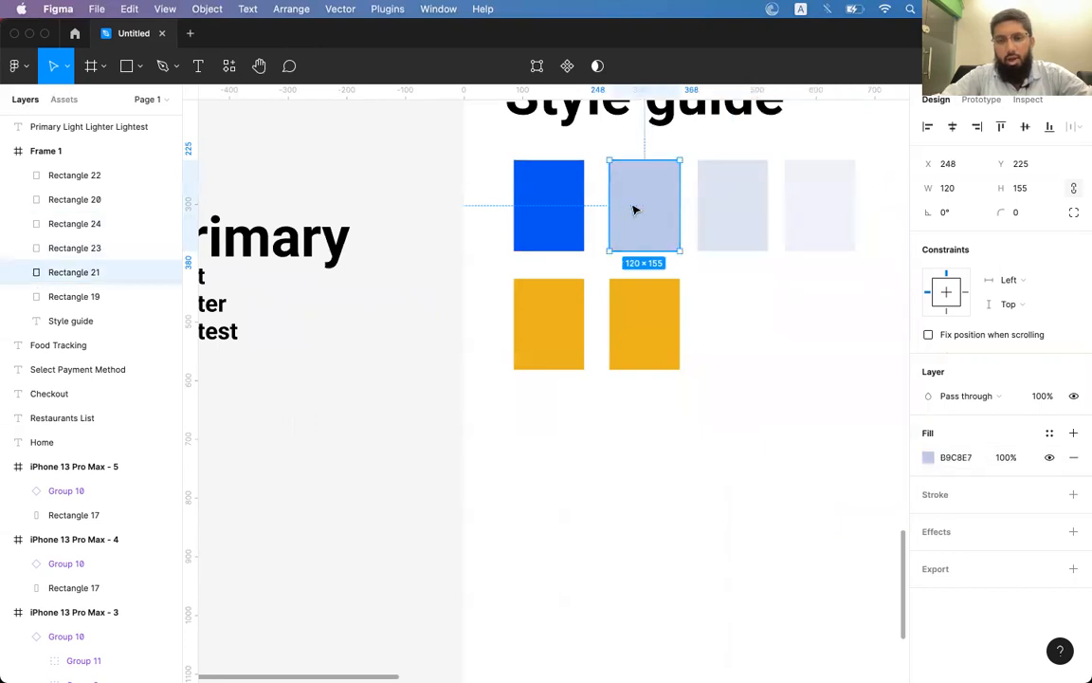
pyautogui.click(765, 209)
pyautogui.click(789, 210)
pyautogui.click(735, 211)
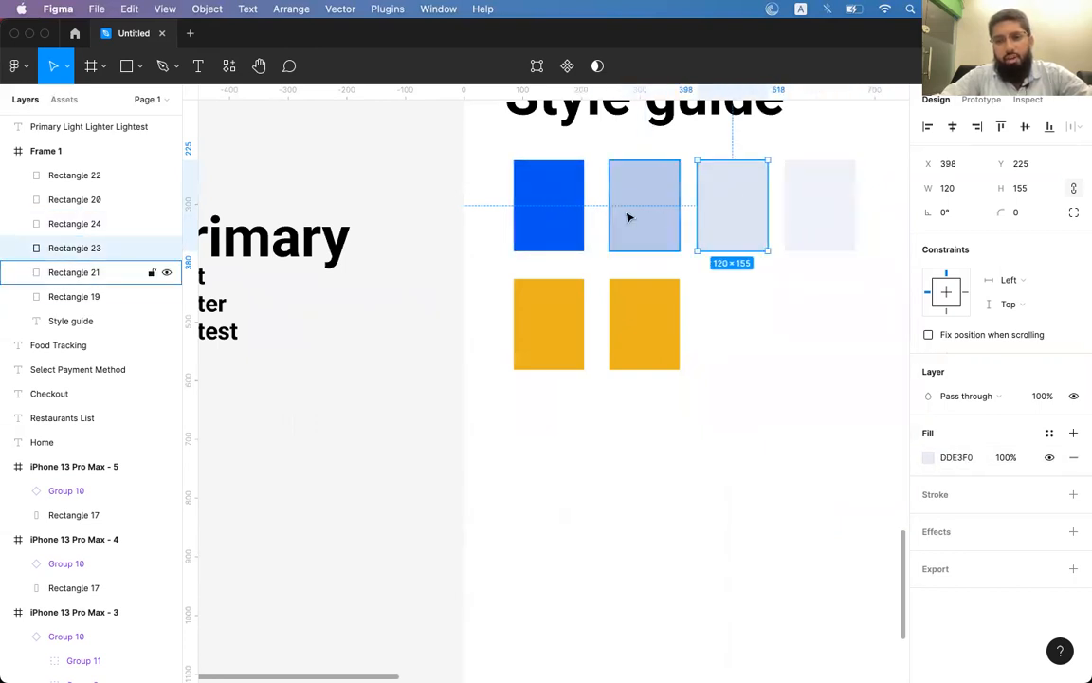
pyautogui.click(641, 214)
pyautogui.click(741, 212)
pyautogui.click(813, 213)
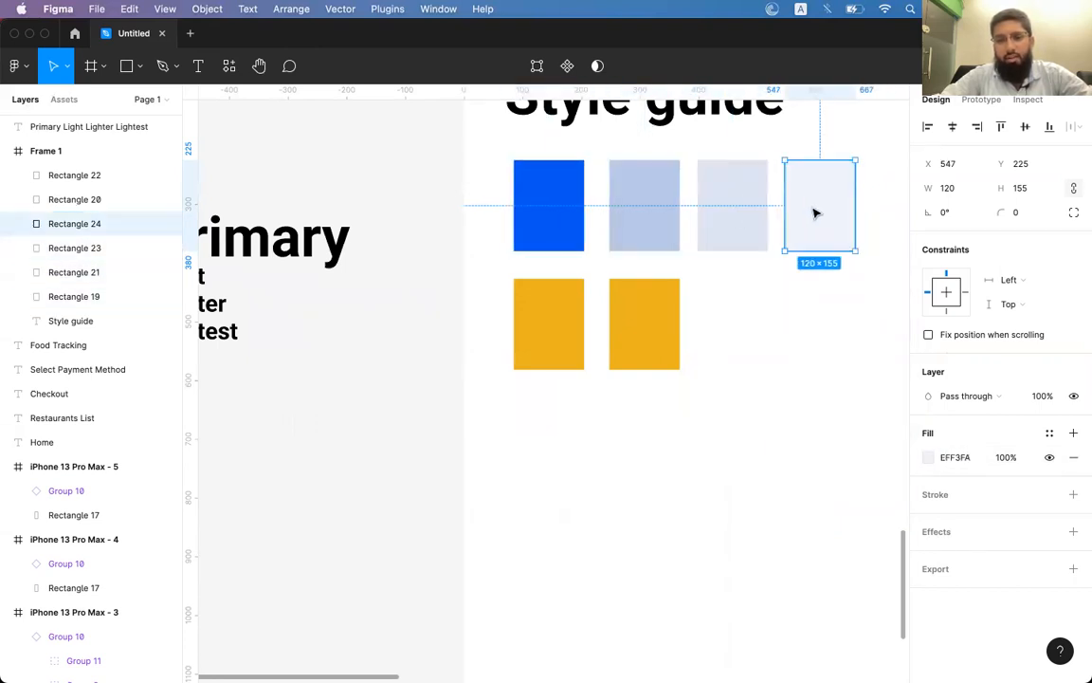
pyautogui.hscroll(2, 815, 214)
pyautogui.hscroll(5, 813, 213)
pyautogui.scroll(1, 814, 212)
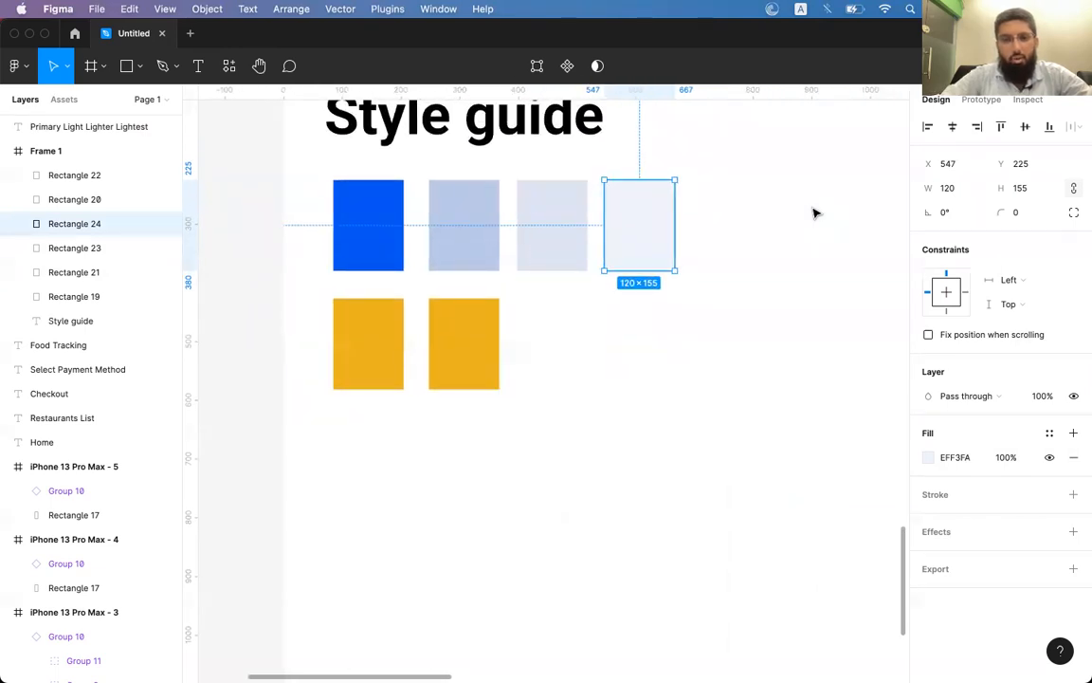
# Delete the second orange swatch.
pyautogui.hscroll(1, 813, 212)
pyautogui.hscroll(-3, 813, 212)
pyautogui.scroll(-1, 814, 213)
pyautogui.click(455, 339)
pyautogui.click(531, 337)
pyautogui.press('Delete')
# Duplicate the three light blue tints into the row below, beside the orange swatch.
pyautogui.click(519, 236)
pyautogui.keyDown('shift'); pyautogui.click(576, 234); pyautogui.keyUp('shift')
pyautogui.keyDown('shift'); pyautogui.click(681, 234); pyautogui.keyUp('shift')
pyautogui.moveTo(680, 234); pyautogui.dragTo(673, 322)
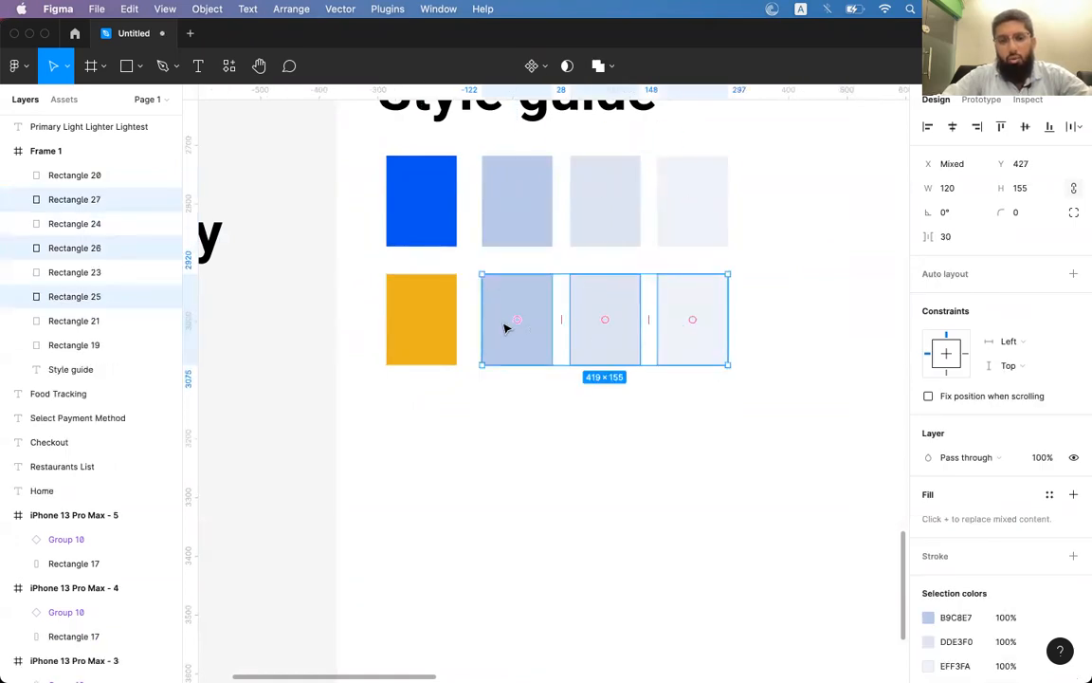
# Sample the orange swatch for the second swatch of its row and lighten that fill to DDD0AD.
pyautogui.click(465, 266)
pyautogui.click(525, 303)
pyautogui.press('i')
pyautogui.click(872, 490)
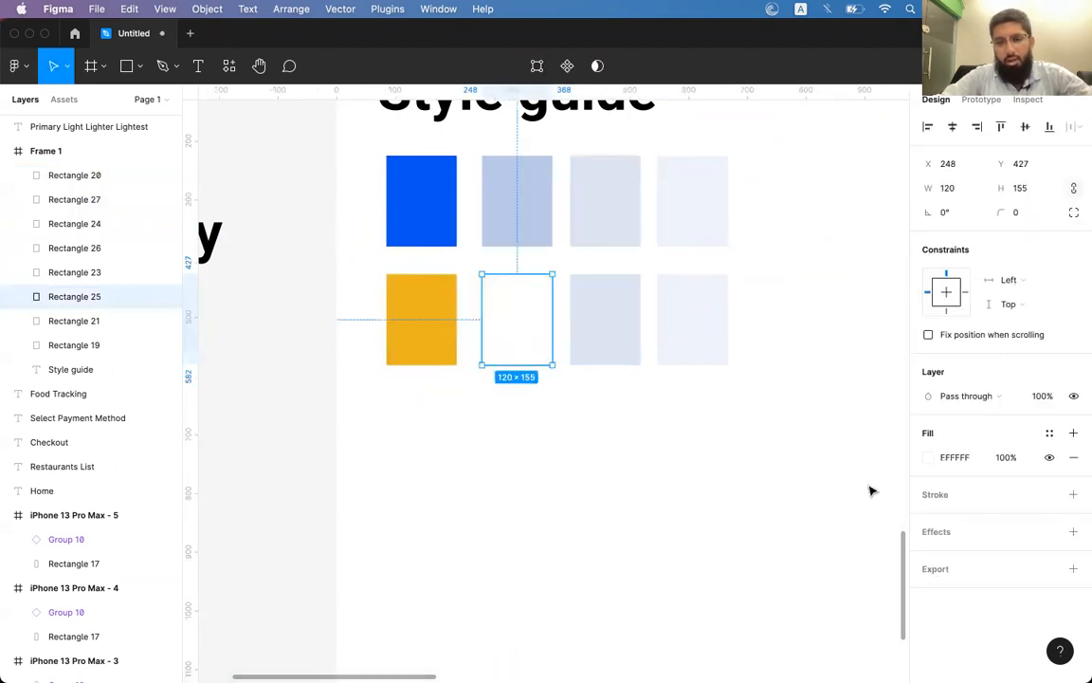
pyautogui.press('i')
pyautogui.click(441, 320)
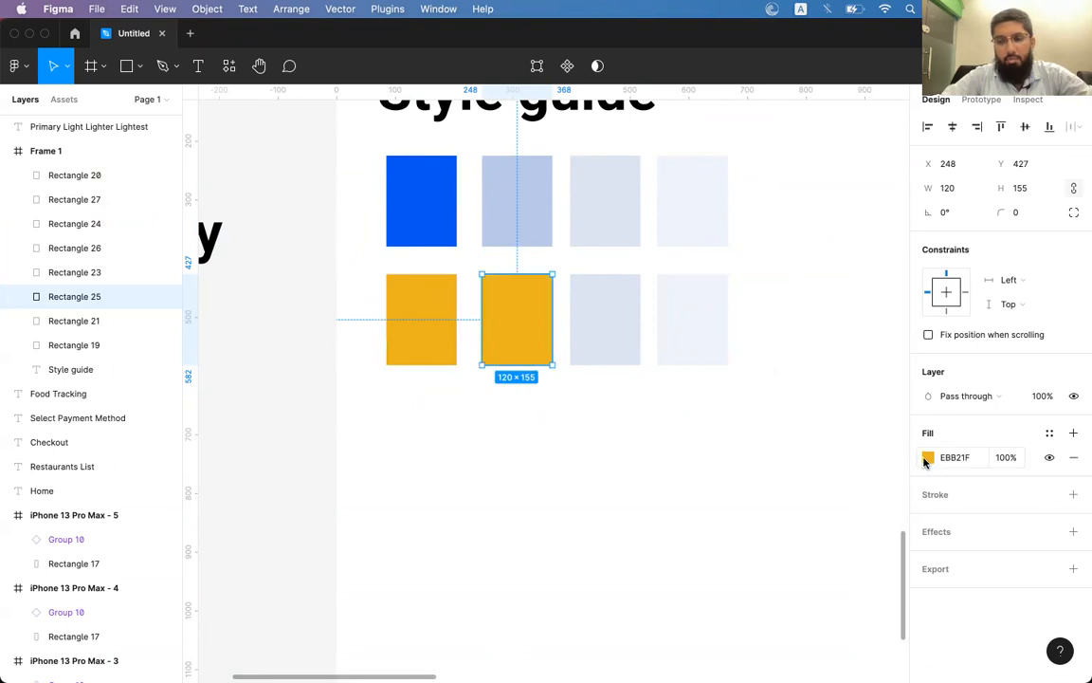
pyautogui.click(928, 458)
pyautogui.moveTo(808, 324); pyautogui.dragTo(768, 334)
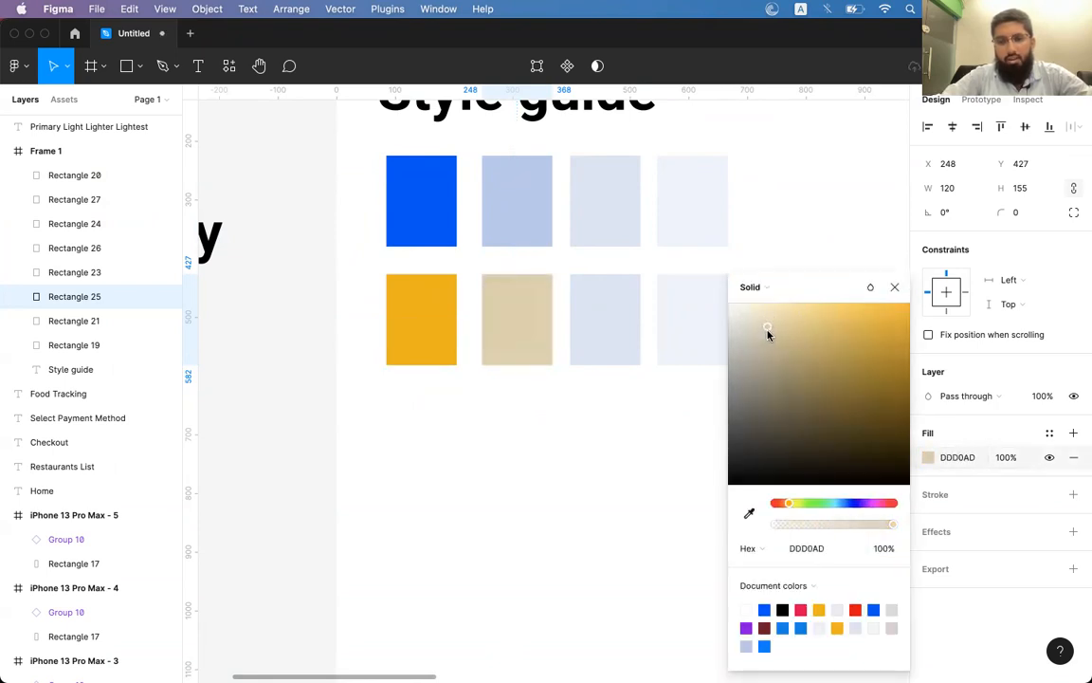
# Sample the DDD0AD tint for the third swatch in the orange row and lighten it to E8E2D2.
pyautogui.click(579, 341)
pyautogui.click(928, 459)
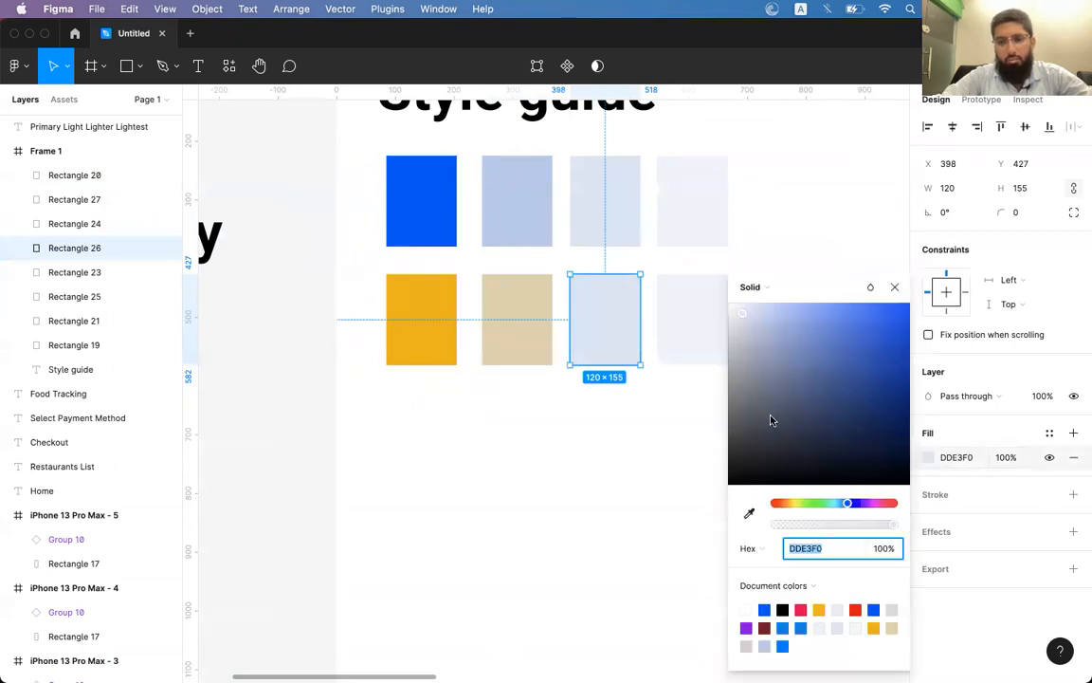
pyautogui.click(749, 513)
pyautogui.click(542, 348)
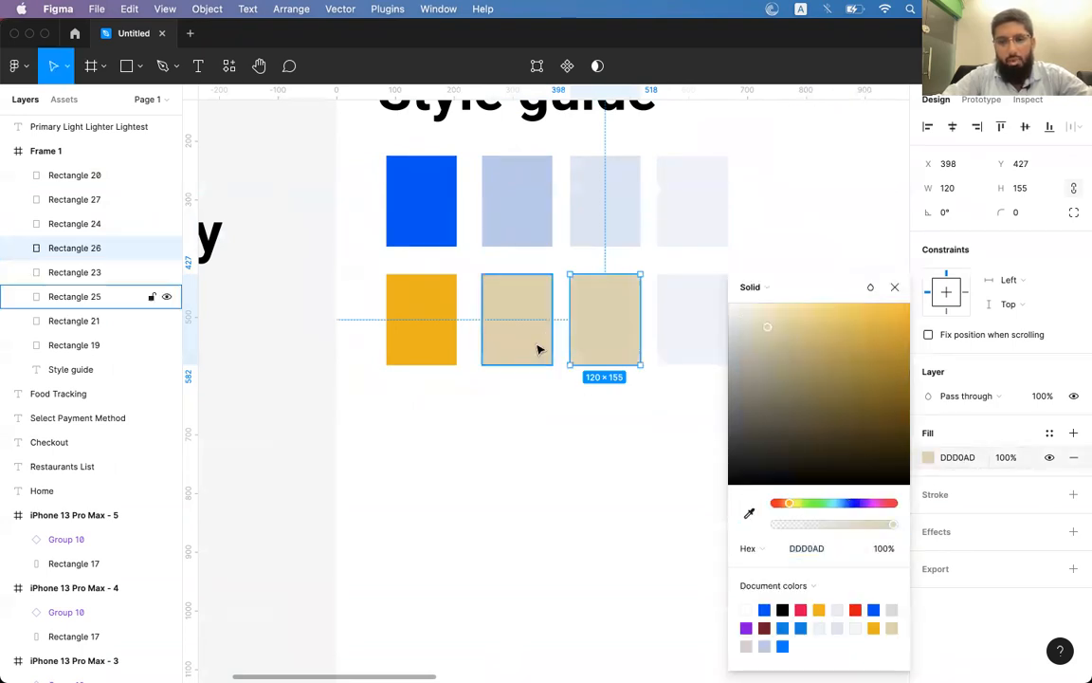
pyautogui.click(765, 326)
pyautogui.moveTo(766, 326); pyautogui.dragTo(743, 327)
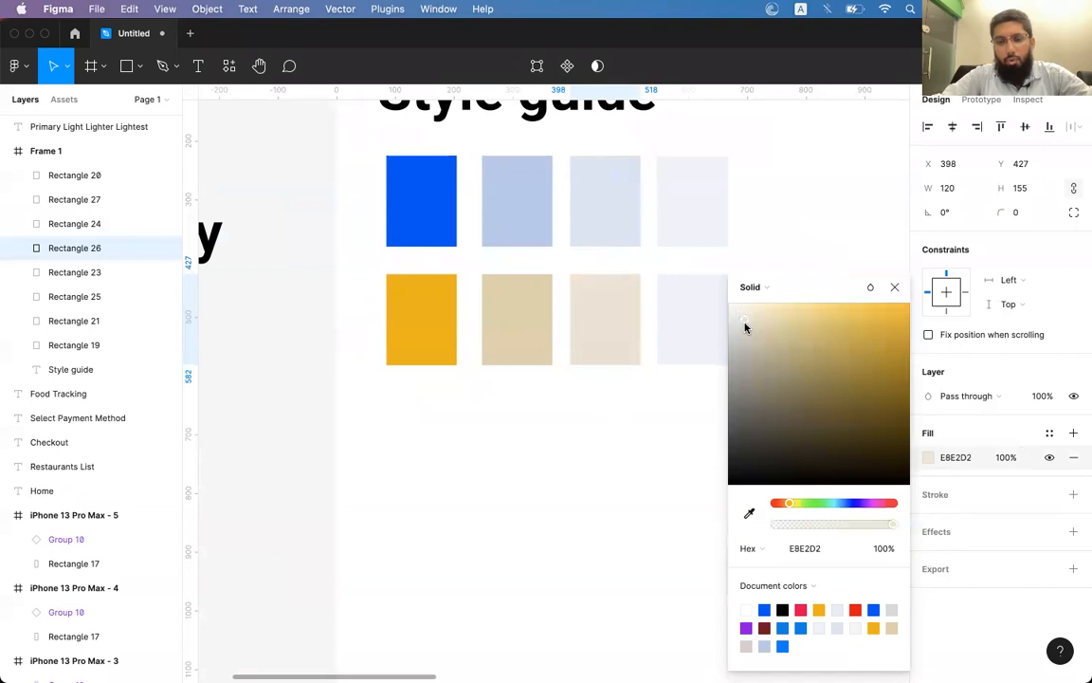
# Sample the neighbouring beige tint for the fourth swatch in the orange row and lighten it to F6F4EB.
pyautogui.click(690, 313)
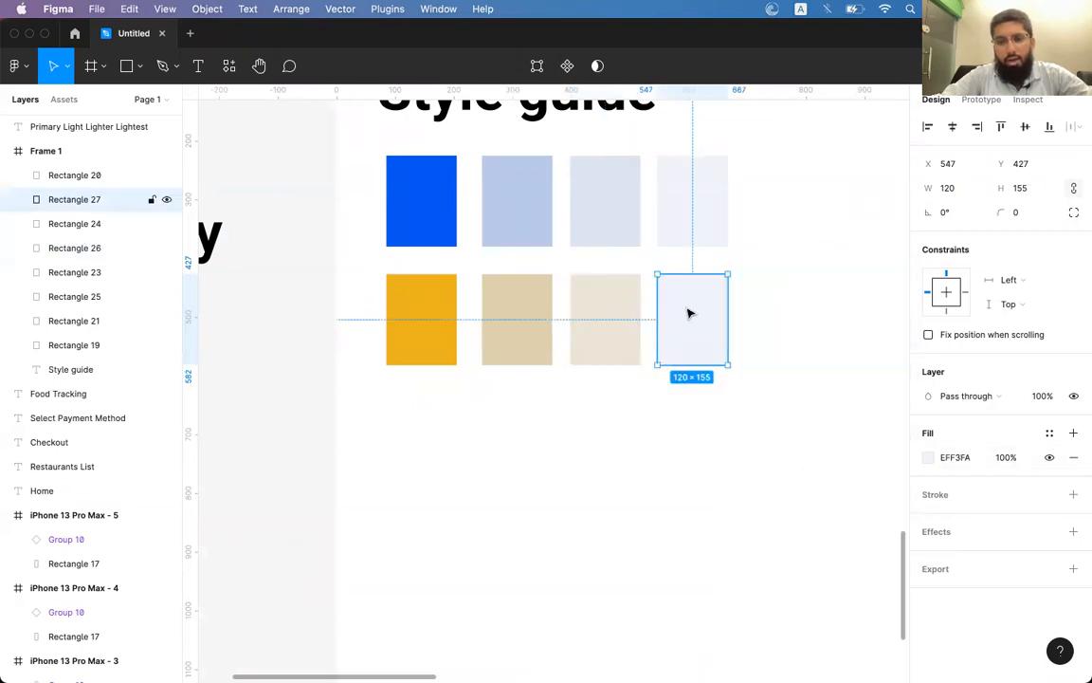
pyautogui.hscroll(3, 689, 315)
pyautogui.click(928, 458)
pyautogui.moveTo(763, 326); pyautogui.dragTo(745, 309)
pyautogui.click(749, 513)
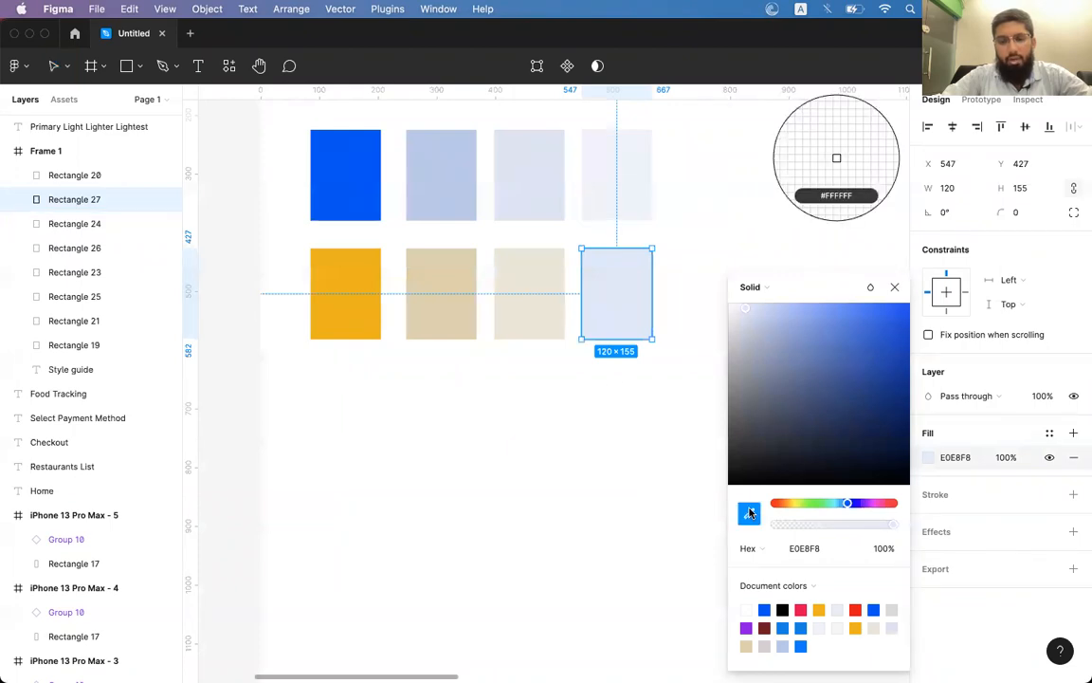
pyautogui.click(556, 310)
pyautogui.moveTo(763, 341); pyautogui.dragTo(734, 317)
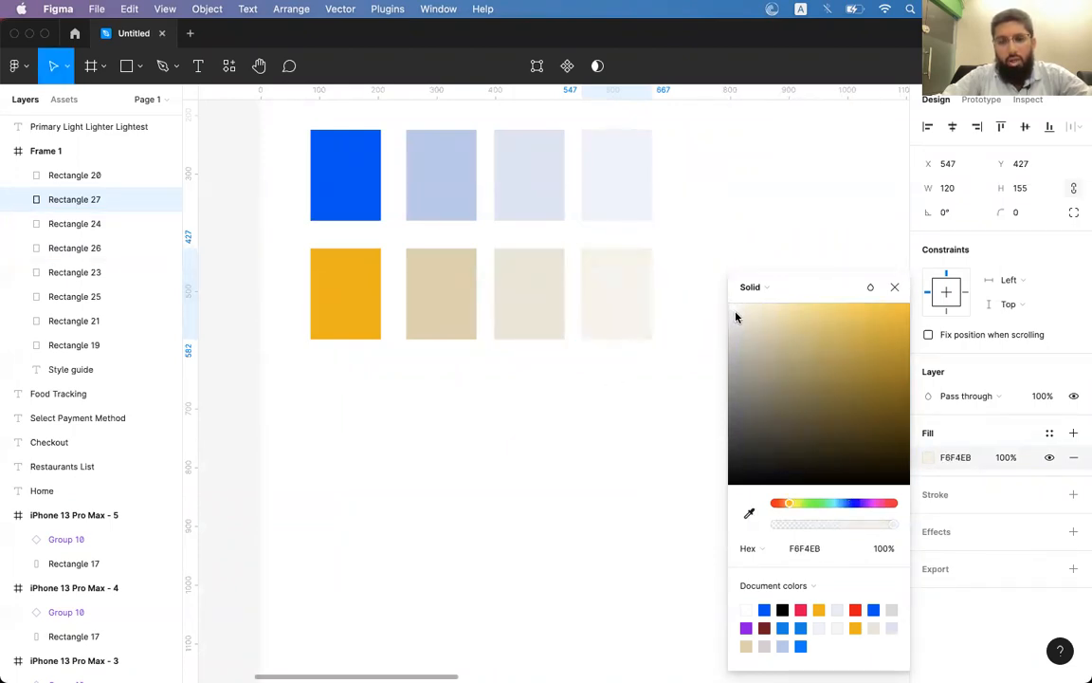
# Delete the stray text listing Primary, Light, Lighter and Lightest beside the style guide frame.
pyautogui.click(895, 289)
pyautogui.click(728, 280)
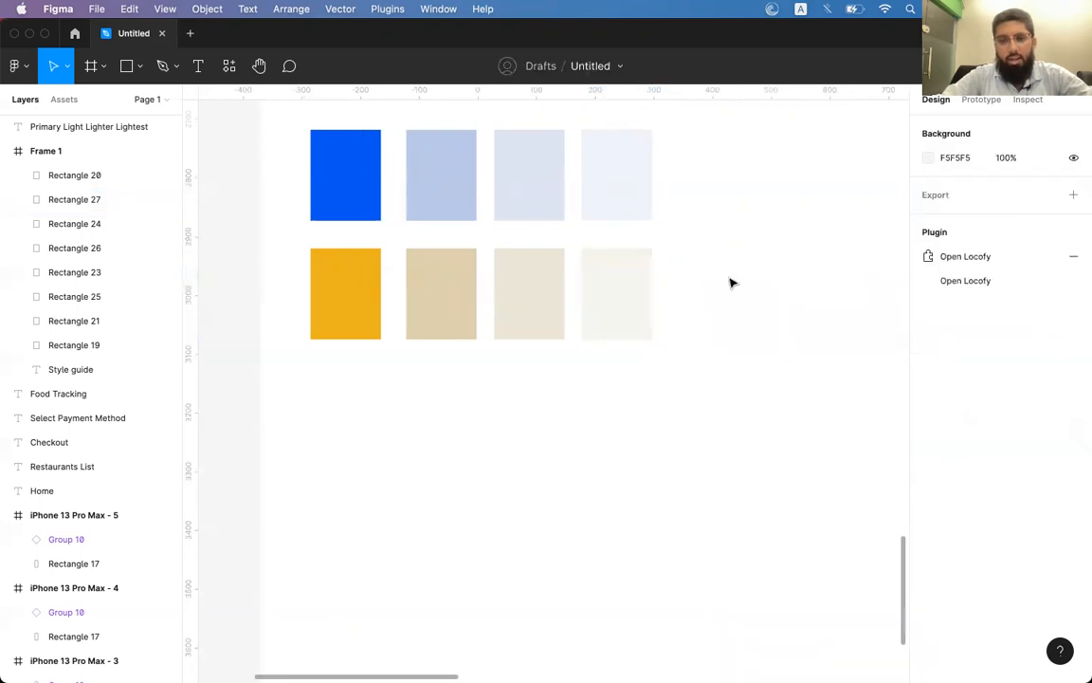
pyautogui.hscroll(-10, 539, 246)
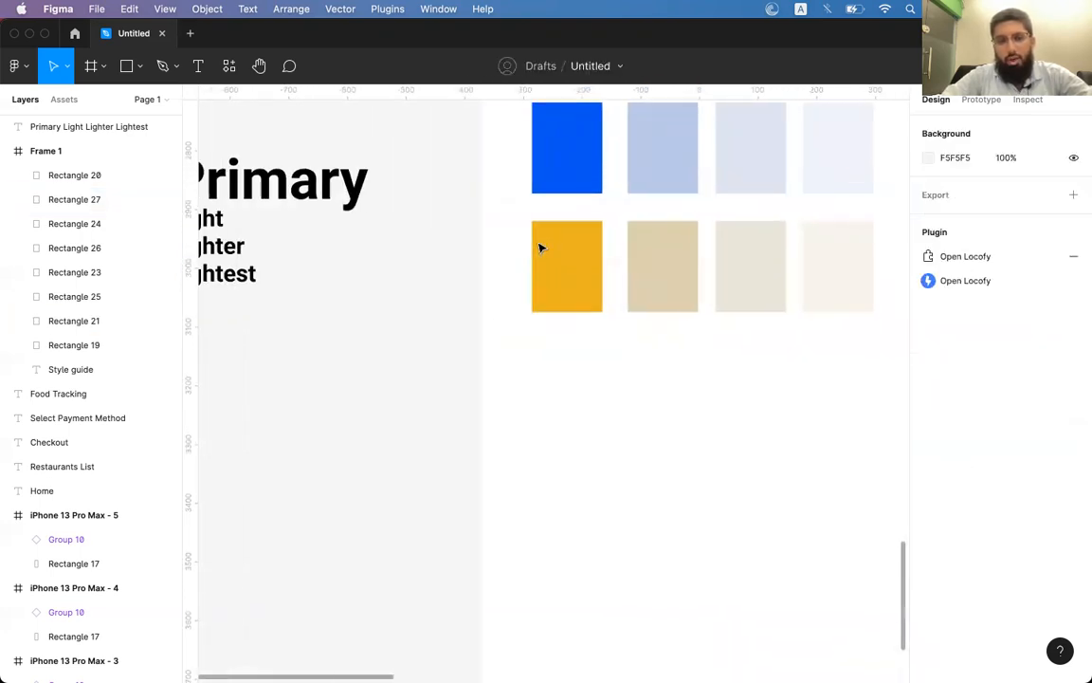
pyautogui.moveTo(339, 168); pyautogui.dragTo(561, 336)
pyautogui.press('Delete')
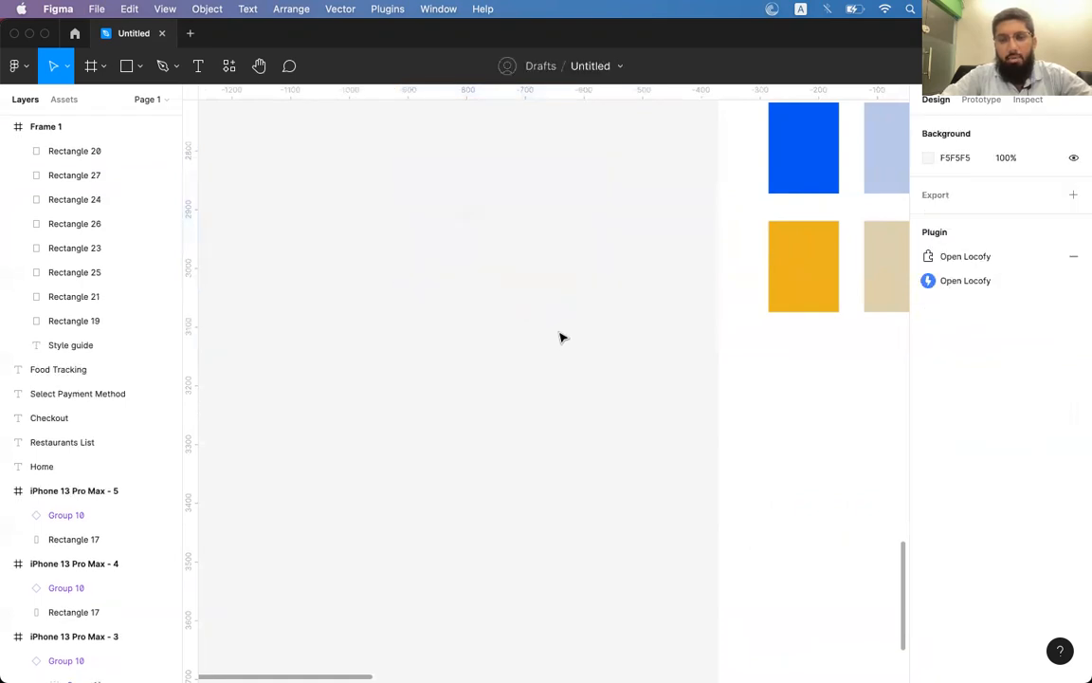
# Move the orange swatch and its three beige tints straight down together to about Y 523.
pyautogui.hscroll(10, 568, 332)
pyautogui.click(477, 328)
pyautogui.keyDown('shift'); pyautogui.click(577, 319); pyautogui.keyUp('shift')
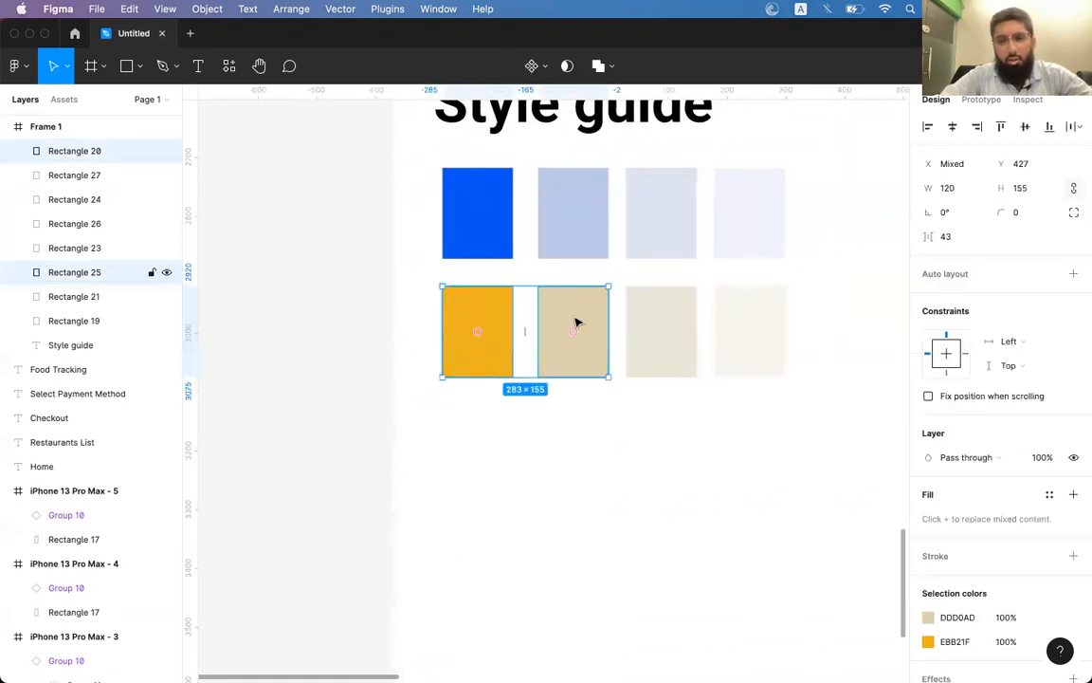
pyautogui.keyDown('shift'); pyautogui.click(661, 322); pyautogui.keyUp('shift')
pyautogui.keyDown('shift'); pyautogui.click(731, 326); pyautogui.keyUp('shift')
pyautogui.moveTo(731, 326); pyautogui.dragTo(695, 385)
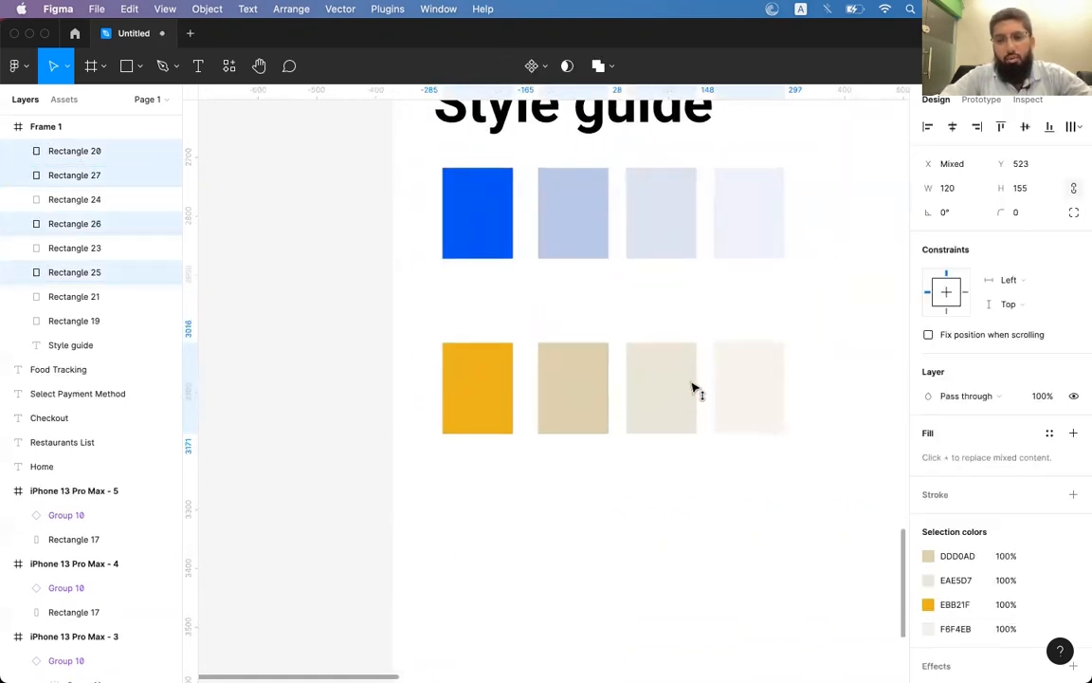
# Add the four blue-row swatches to the selection and move both rows down about 80 px, leaving room under the heading.
pyautogui.keyDown('shift'); pyautogui.click(560, 206); pyautogui.keyUp('shift')
pyautogui.keyDown('shift'); pyautogui.click(499, 207); pyautogui.keyUp('shift')
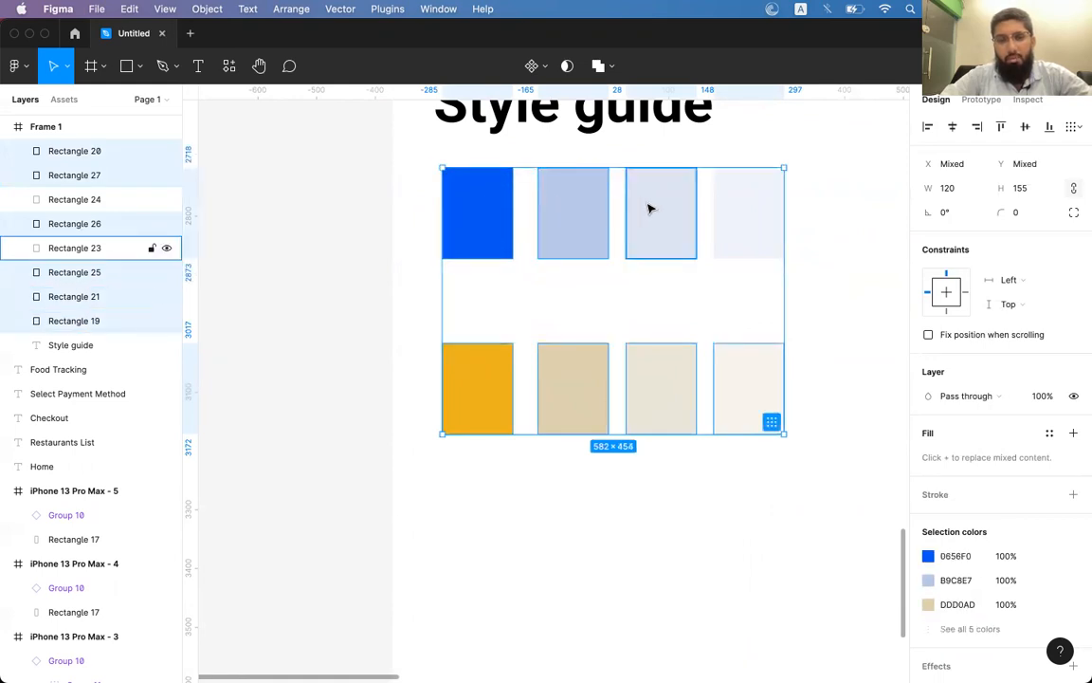
pyautogui.keyDown('shift'); pyautogui.click(649, 207); pyautogui.keyUp('shift')
pyautogui.keyDown('shift'); pyautogui.click(744, 206); pyautogui.keyUp('shift')
pyautogui.moveTo(639, 219); pyautogui.dragTo(641, 269)
# Add the placeholder text "saasd" above the blue swatch row.
pyautogui.press('t')
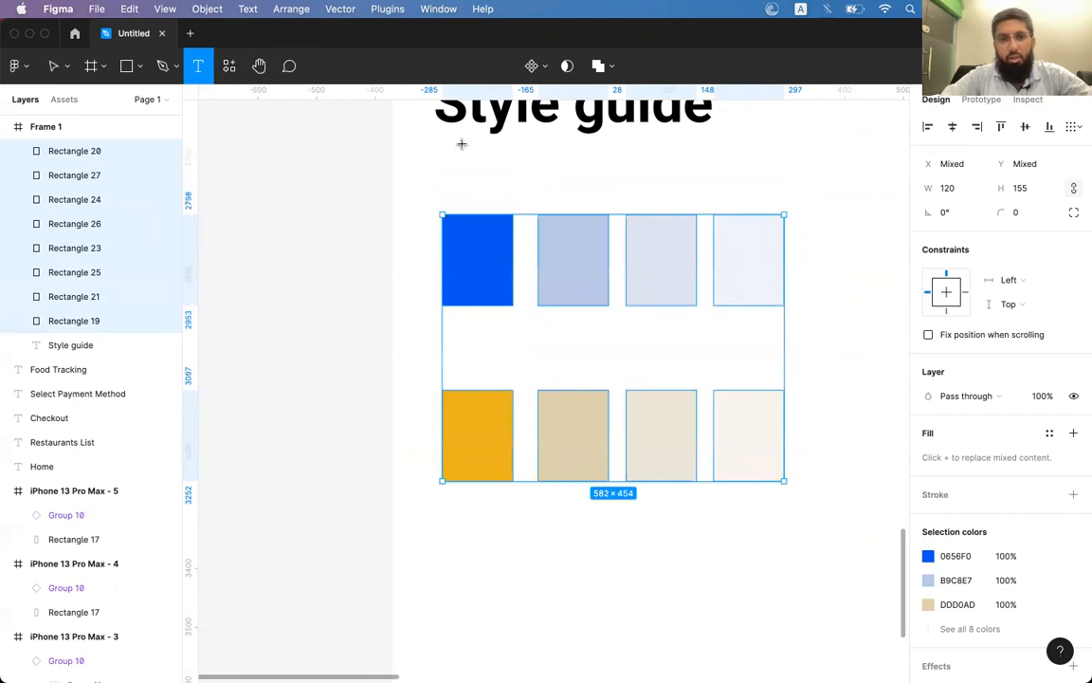
pyautogui.click(477, 178)
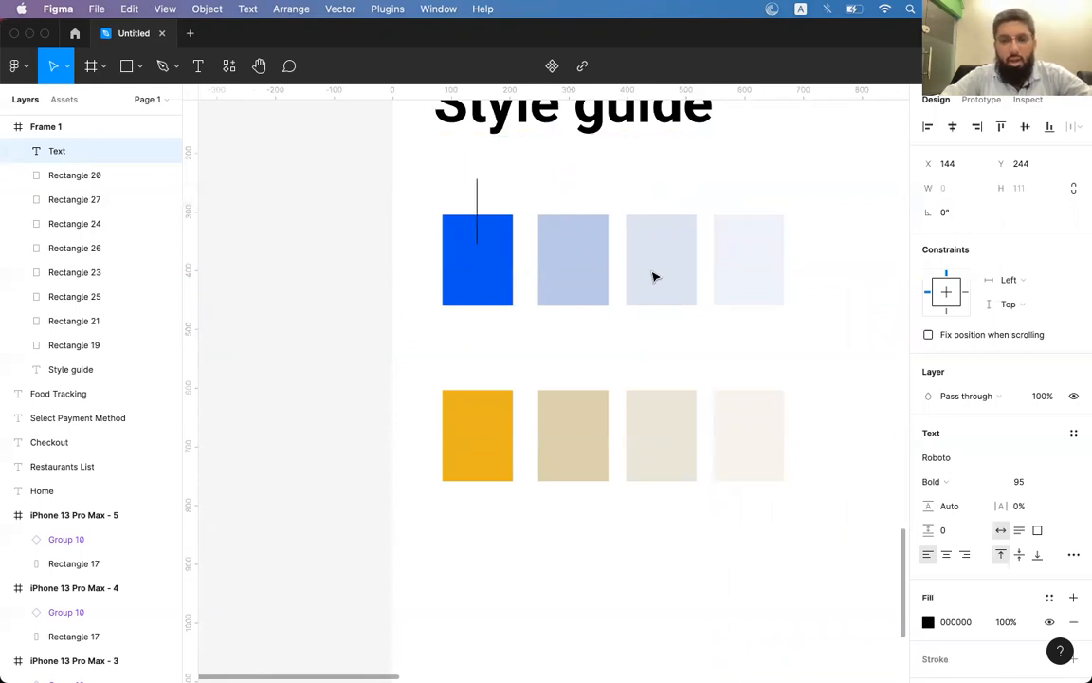
pyautogui.write('saasd')
pyautogui.press('Escape')
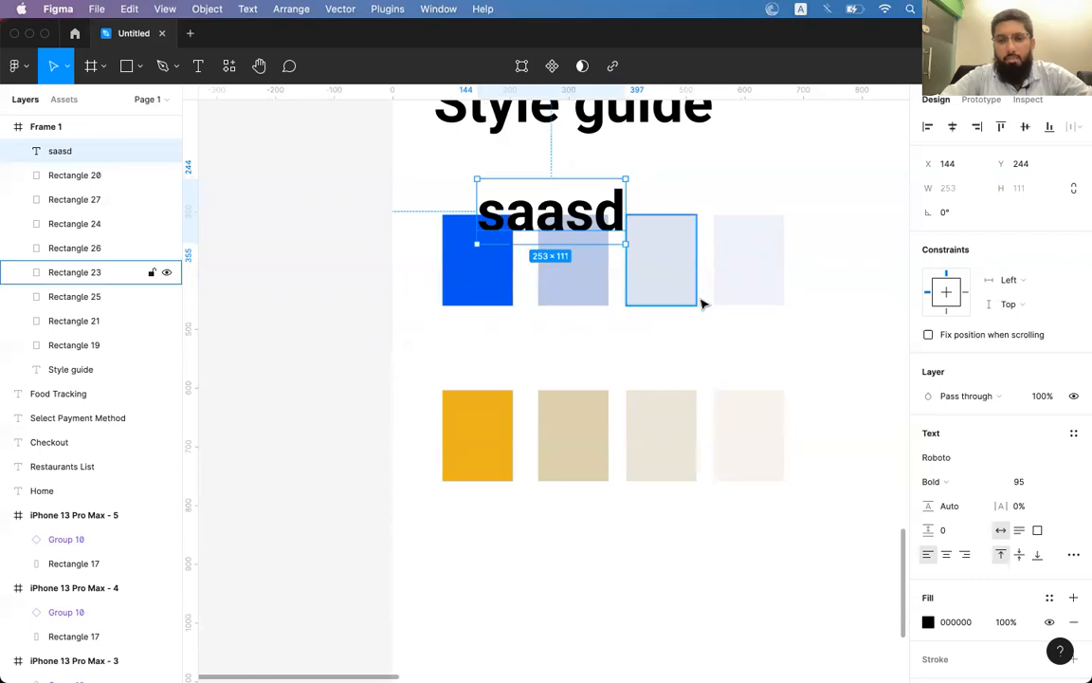
# Switch to Chrome, examine the reference style guide's colors, buttons and input forms, and return to Figma.
pyautogui.scroll(-2, 838, 246)
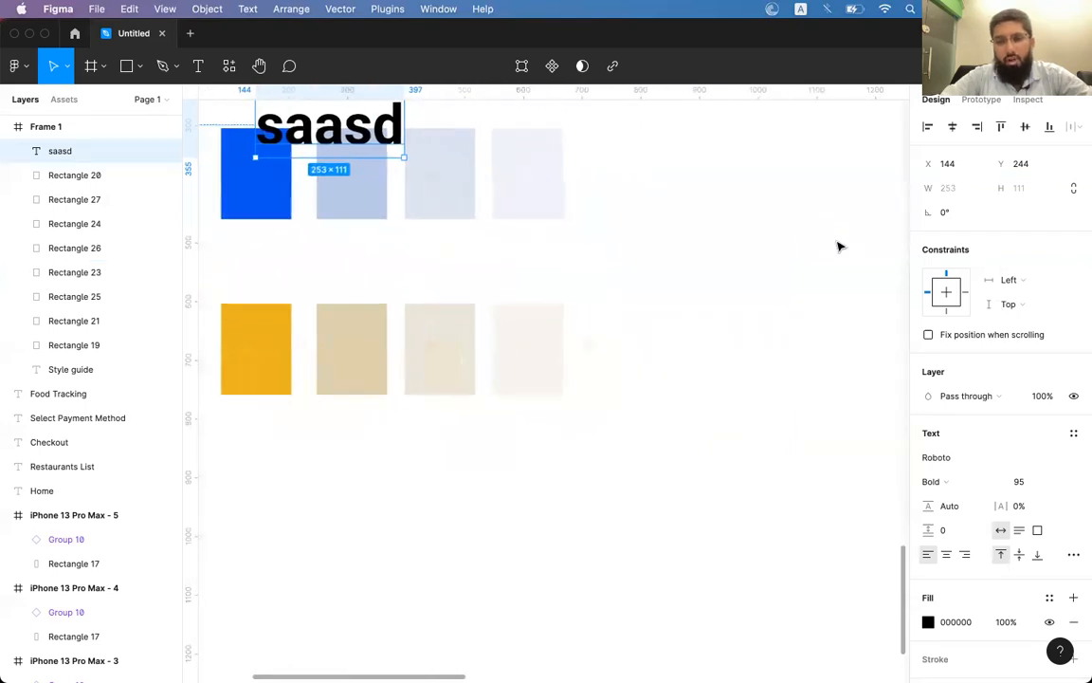
pyautogui.press('super+Tab')
pyautogui.scroll(-3, 802, 266)
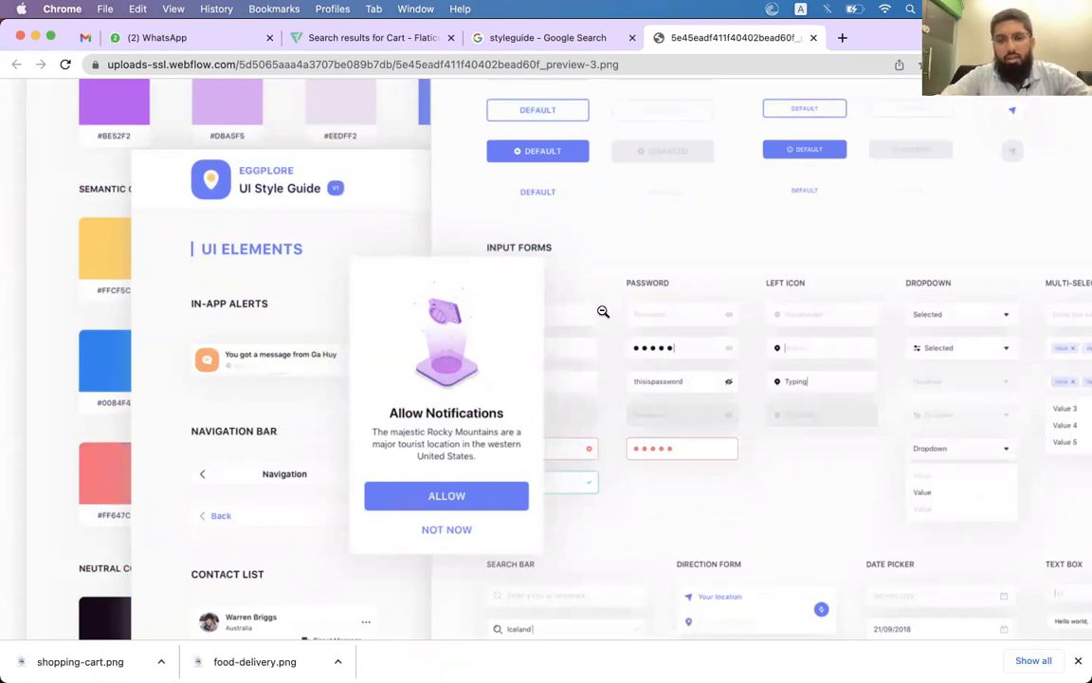
pyautogui.scroll(-2, 603, 311)
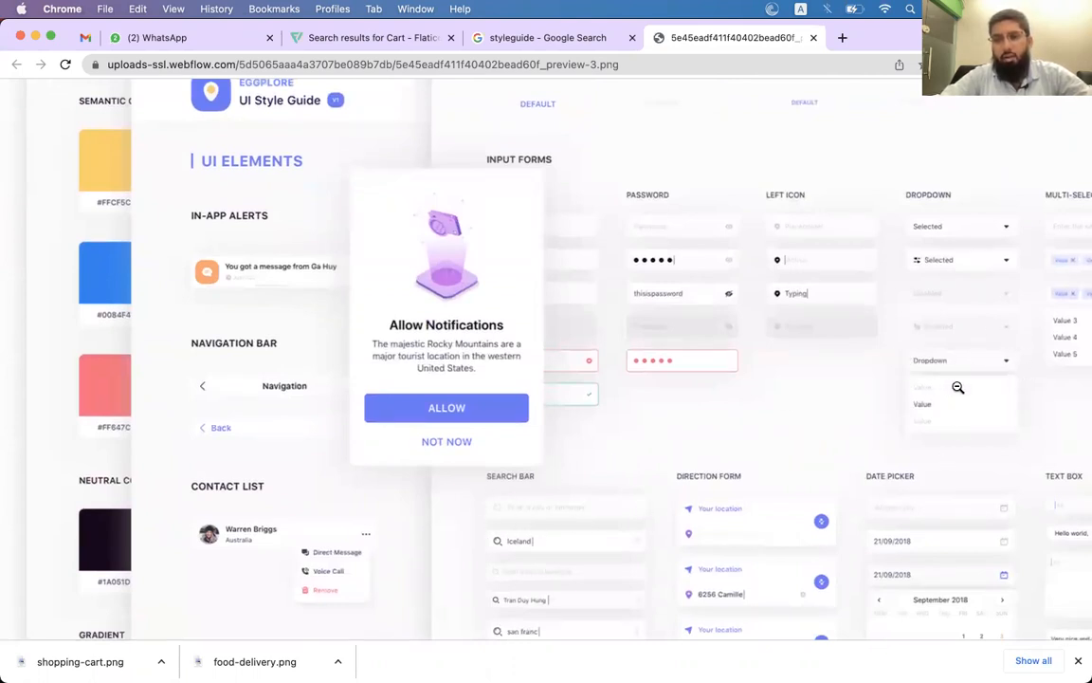
pyautogui.scroll(6, 958, 387)
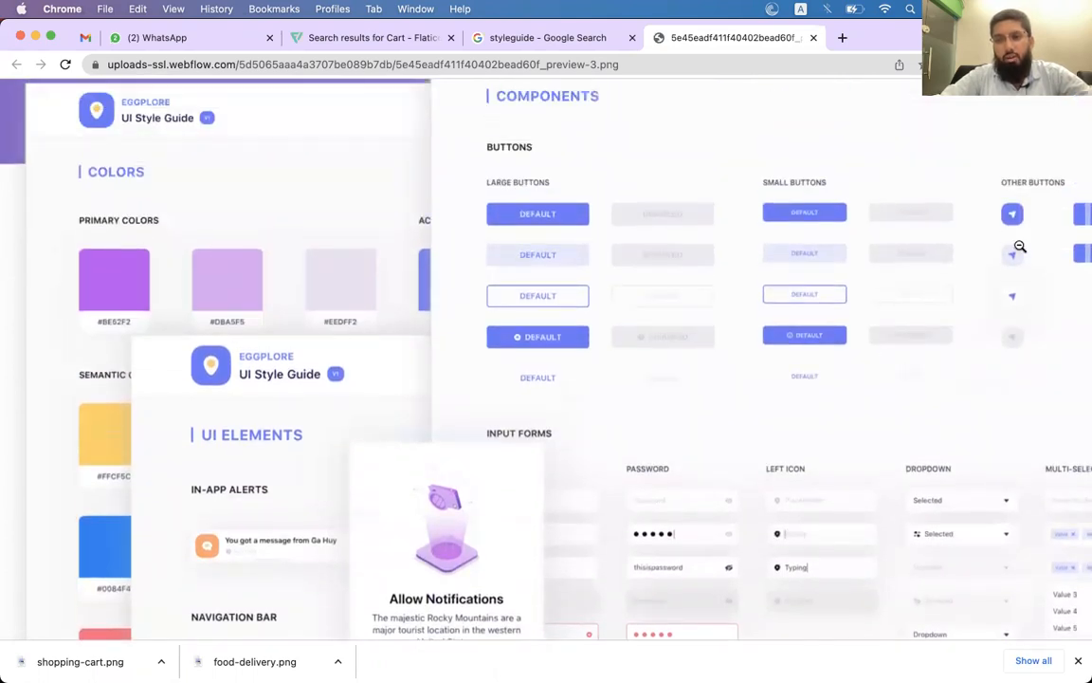
pyautogui.press('super+Tab')
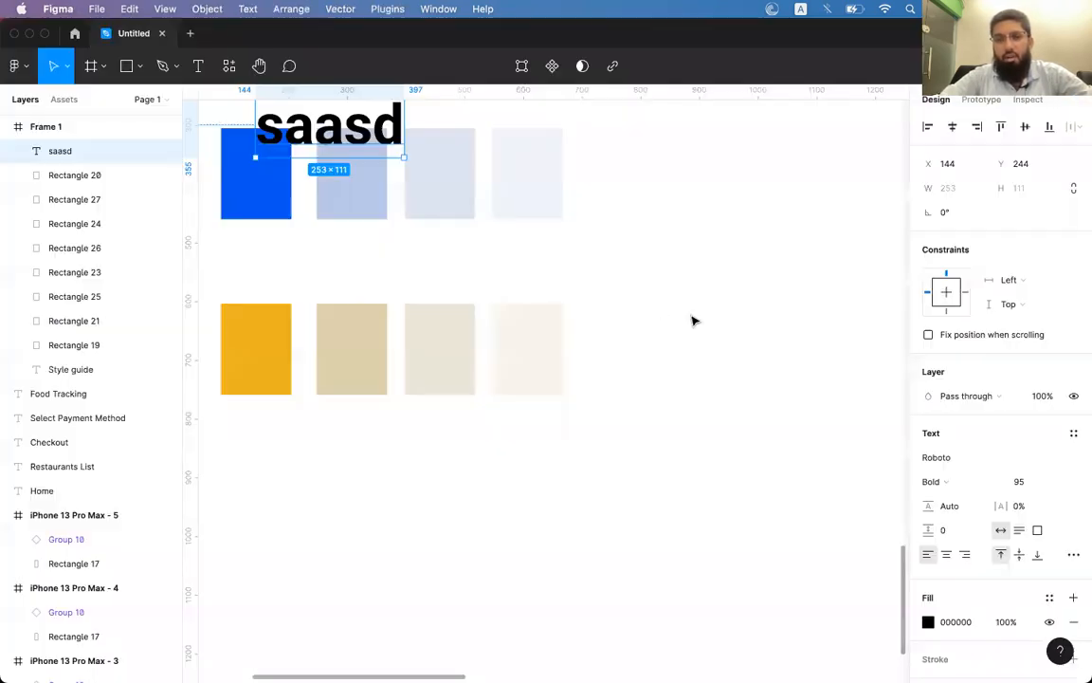
# Fill the Restaurants List screen's background rectangle with the light blue tint B9C8E7 sampled from the style guide.
pyautogui.hscroll(8, 653, 307)
pyautogui.scroll(4, 653, 307)
pyautogui.hscroll(-2, 653, 307)
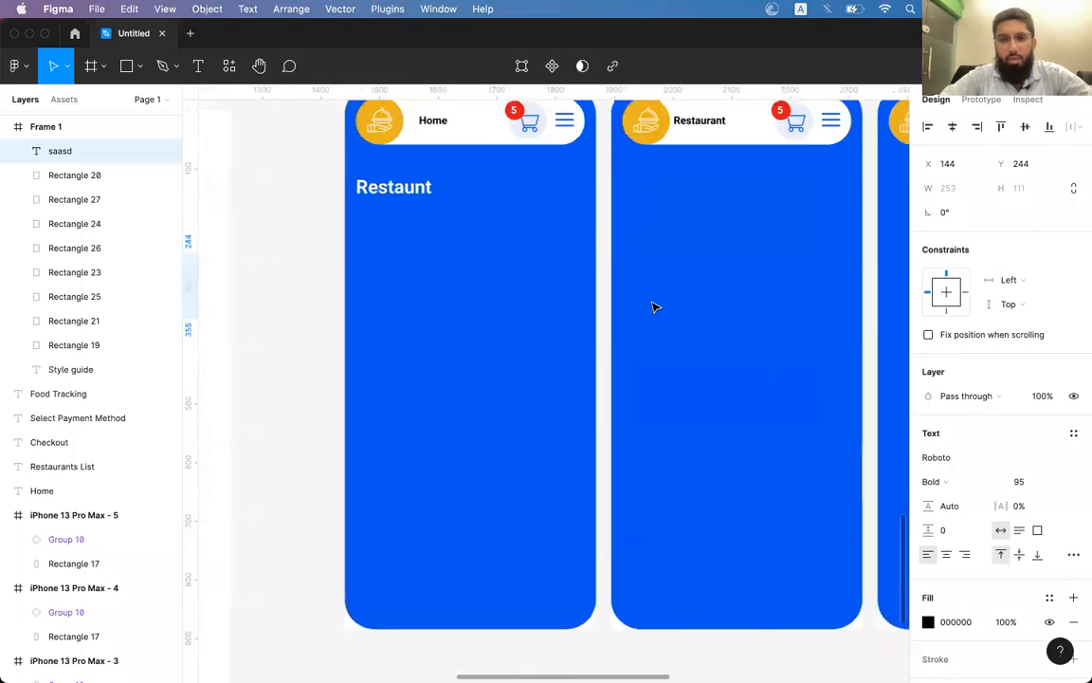
pyautogui.scroll(2, 653, 307)
pyautogui.hscroll(5, 653, 307)
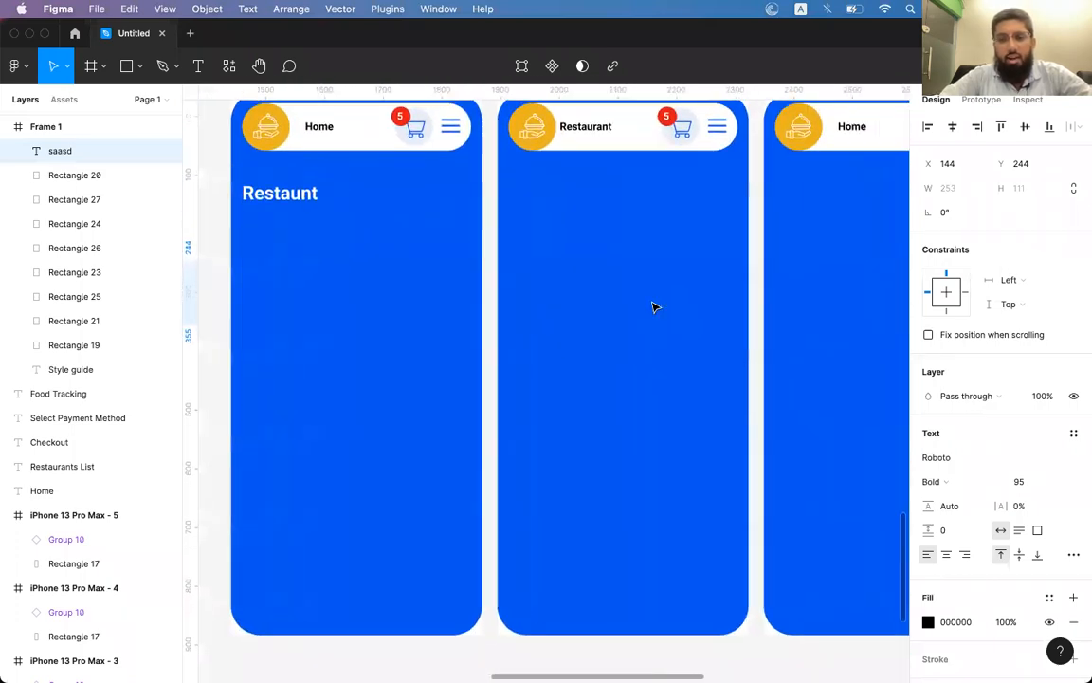
pyautogui.scroll(-3, 653, 308)
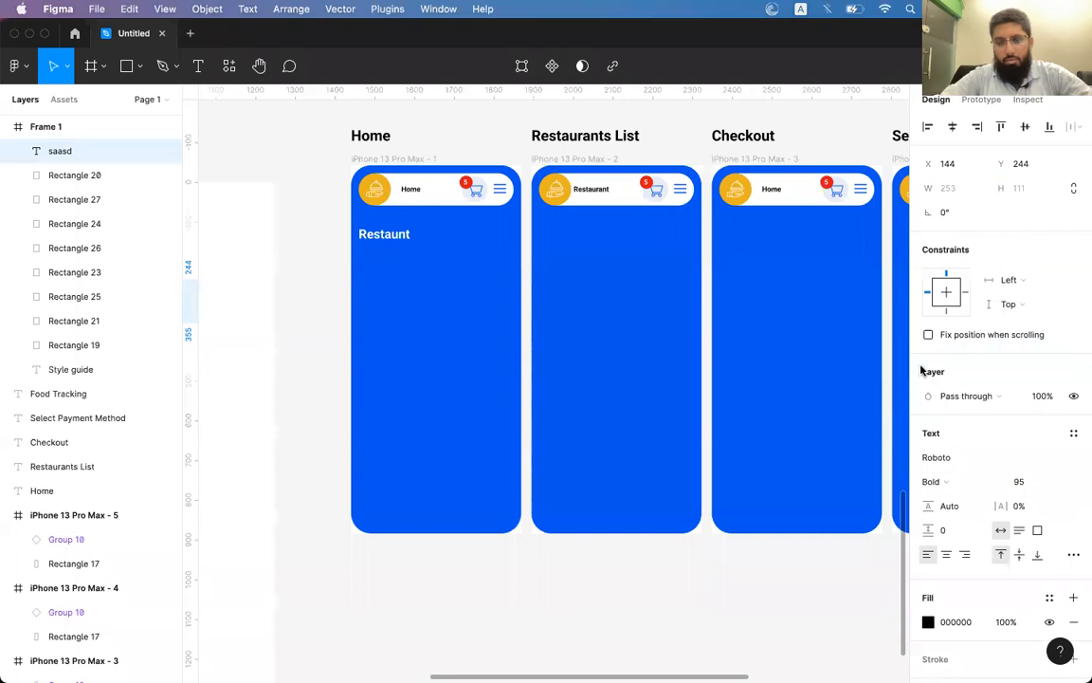
pyautogui.click(675, 304)
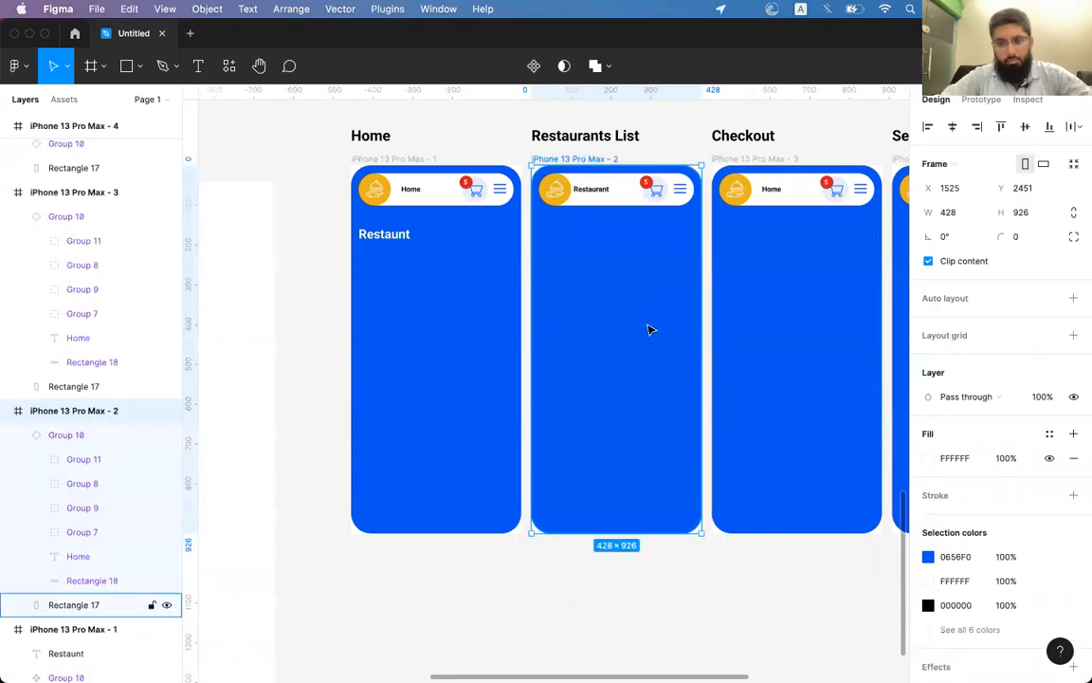
pyautogui.click(649, 329)
pyautogui.press('i')
pyautogui.hscroll(-5, 650, 323)
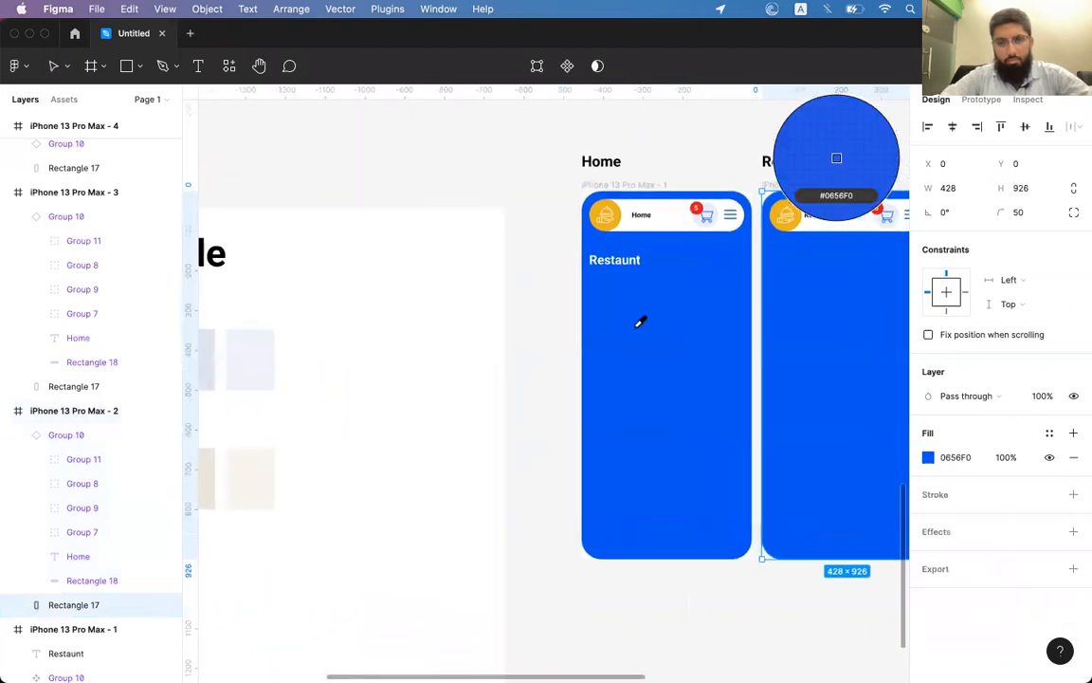
pyautogui.hscroll(-5, 641, 320)
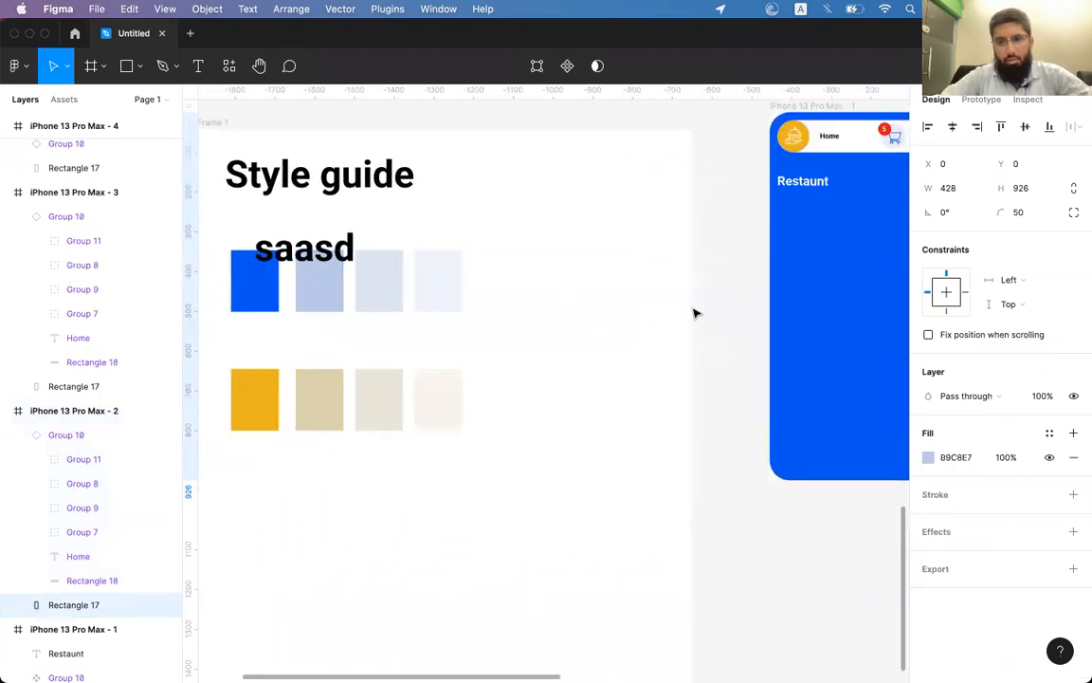
# Refill the Restaurants List background with the lightest blue tint sampled from the style guide's blue row.
pyautogui.press('i')
pyautogui.click(439, 289)
pyautogui.hscroll(1, 741, 386)
pyautogui.hscroll(10, 742, 386)
pyautogui.click(714, 366)
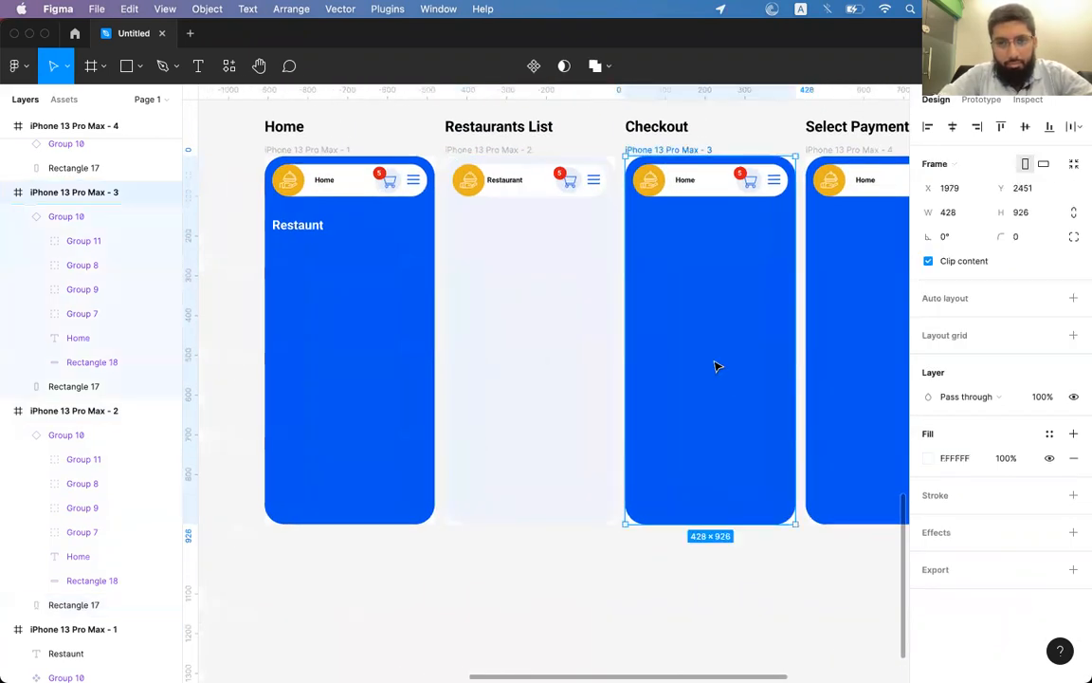
pyautogui.click(573, 306)
pyautogui.click(535, 188)
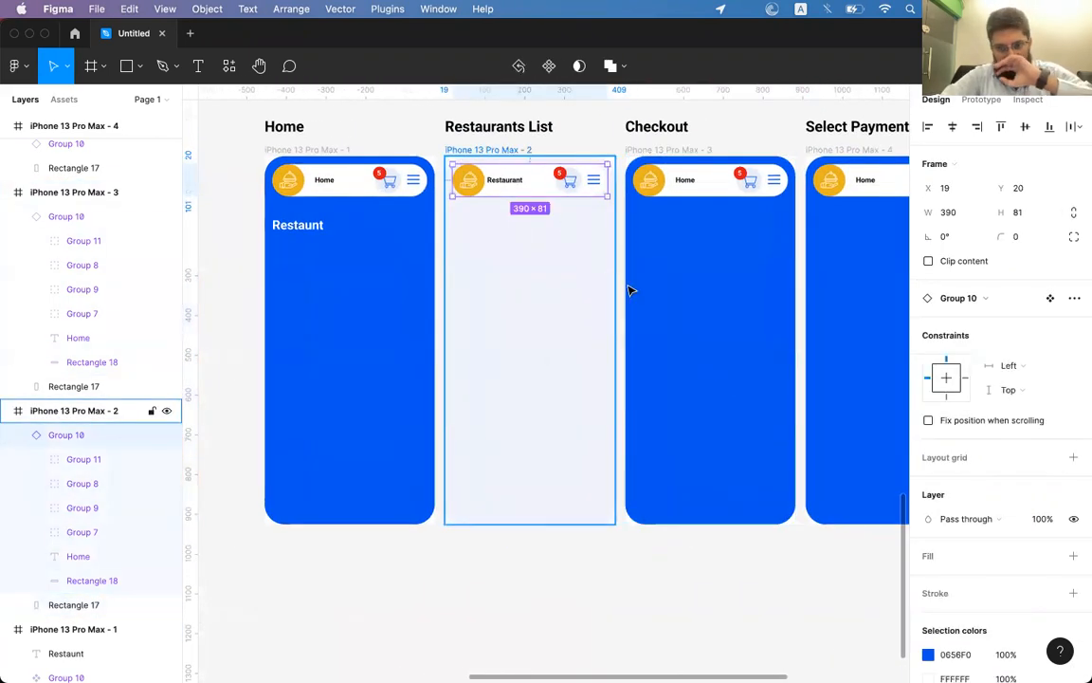
pyautogui.hscroll(3, 752, 390)
pyautogui.click(653, 363)
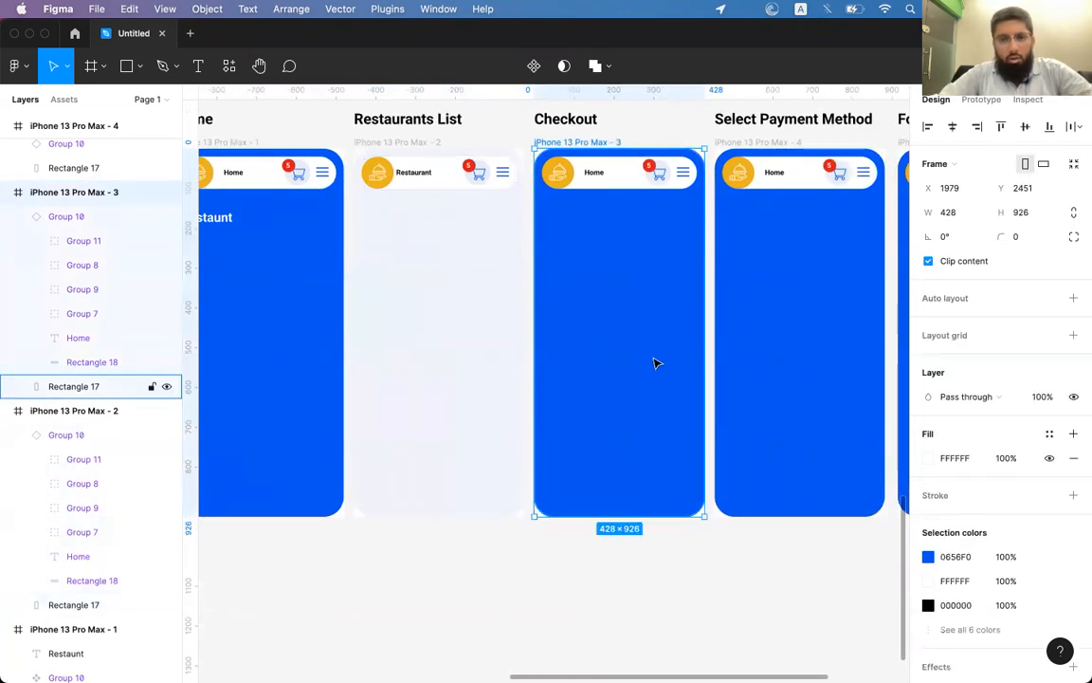
pyautogui.hscroll(2, 654, 298)
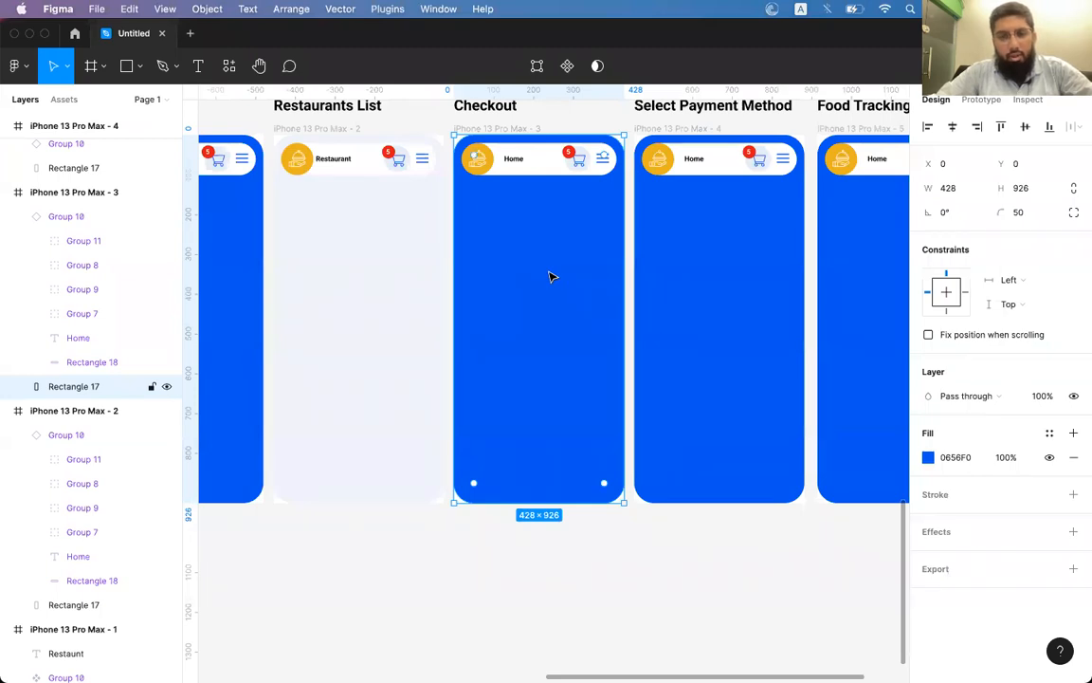
pyautogui.hscroll(-4, 551, 276)
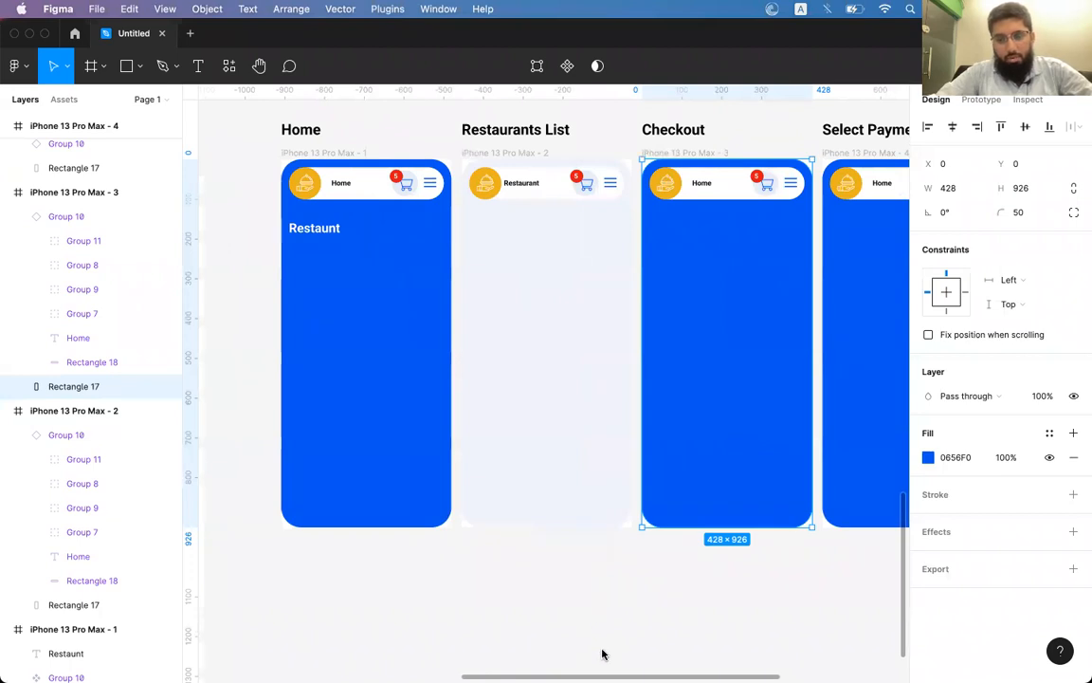
pyautogui.hscroll(2, 741, 374)
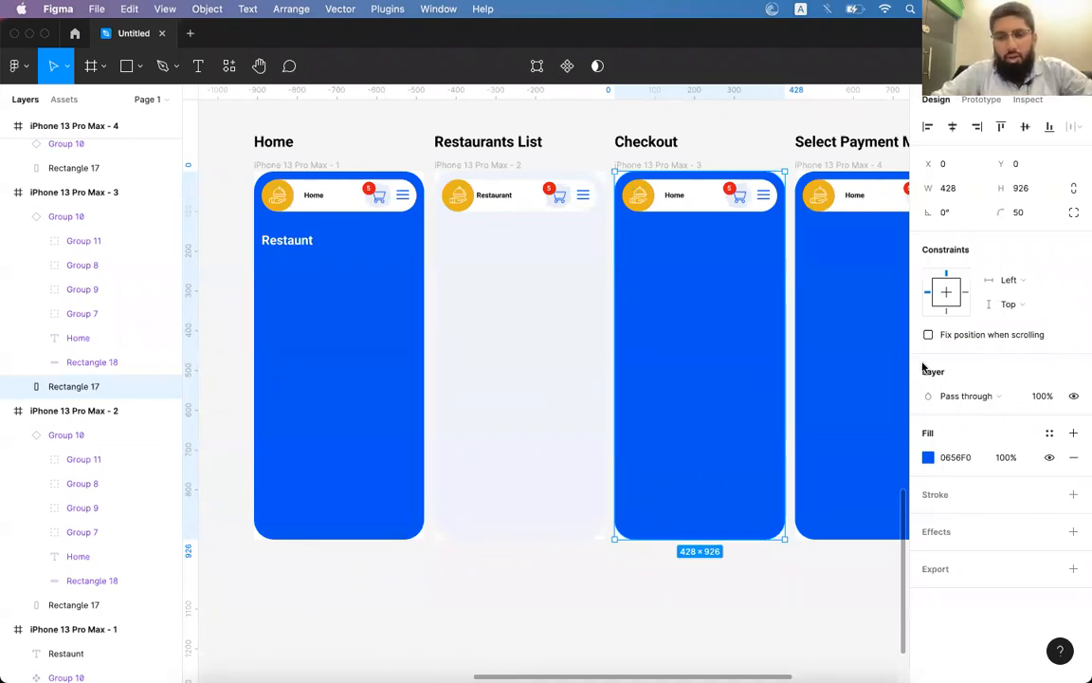
# Compare the Home header component with the Checkout header, and detach the Checkout header instance from its component.
pyautogui.click(356, 208)
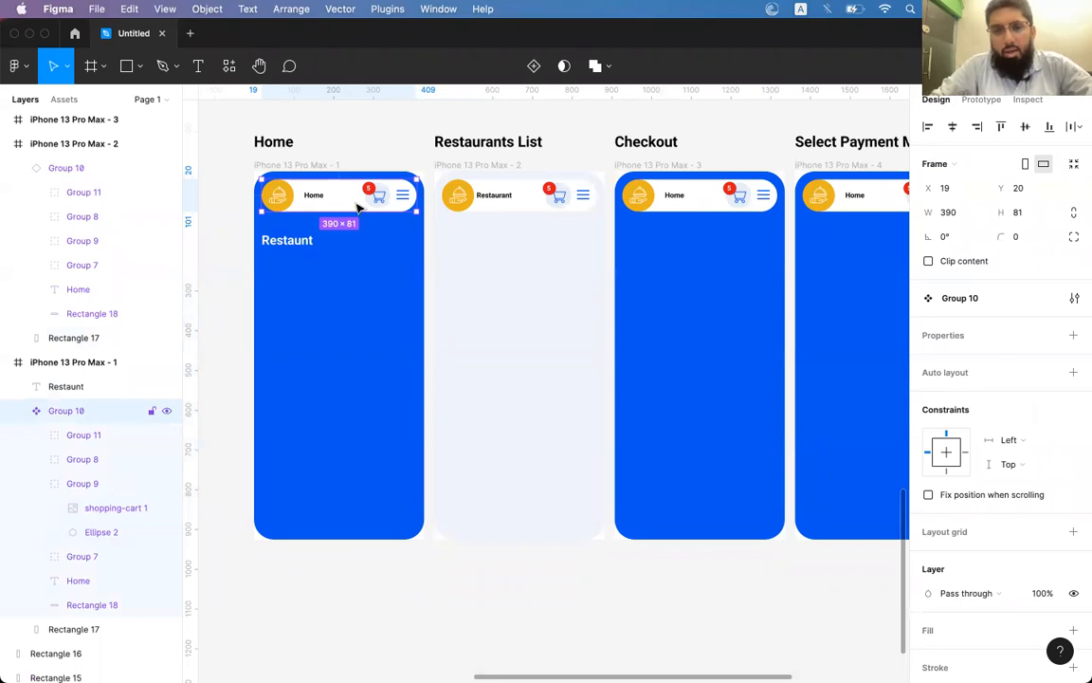
pyautogui.click(656, 201)
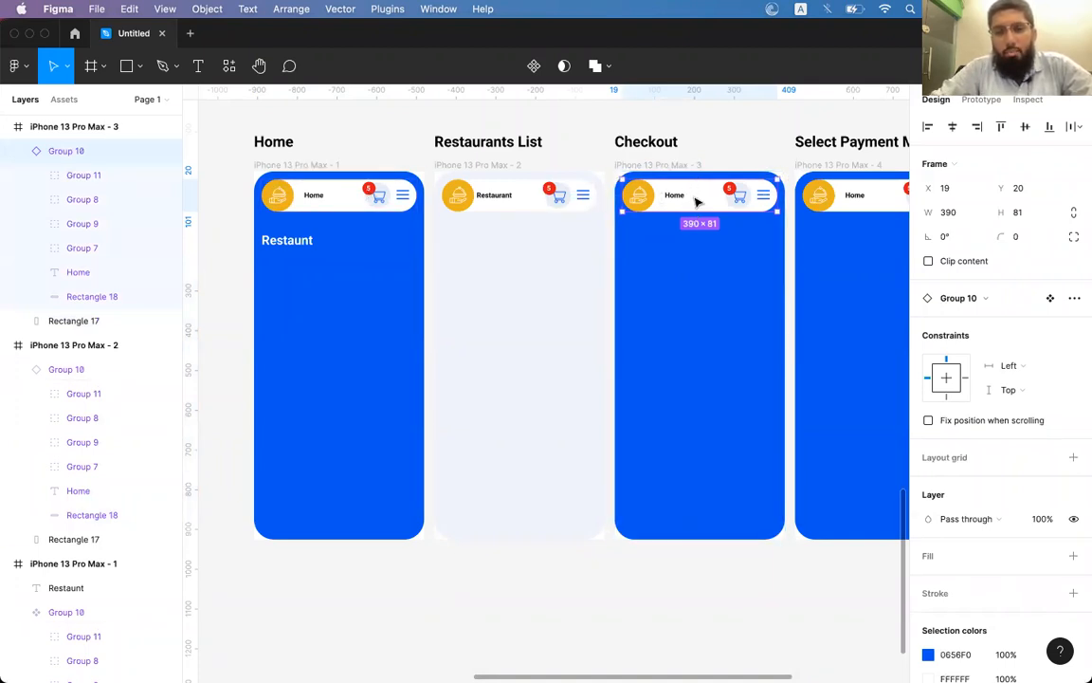
pyautogui.click(321, 201)
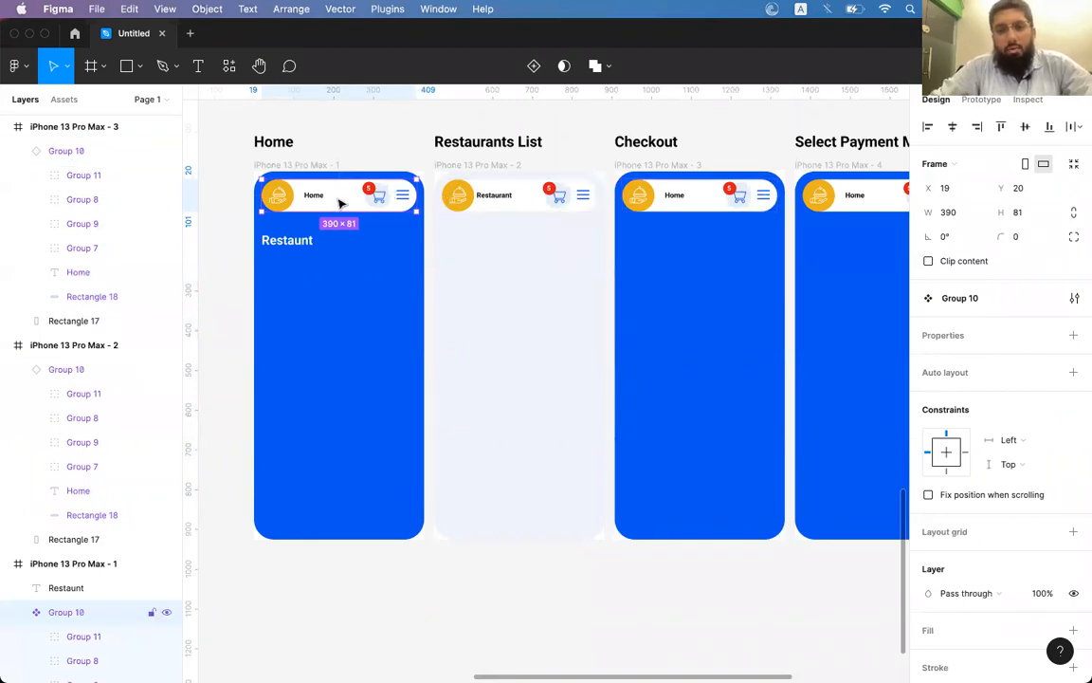
pyautogui.click(673, 203)
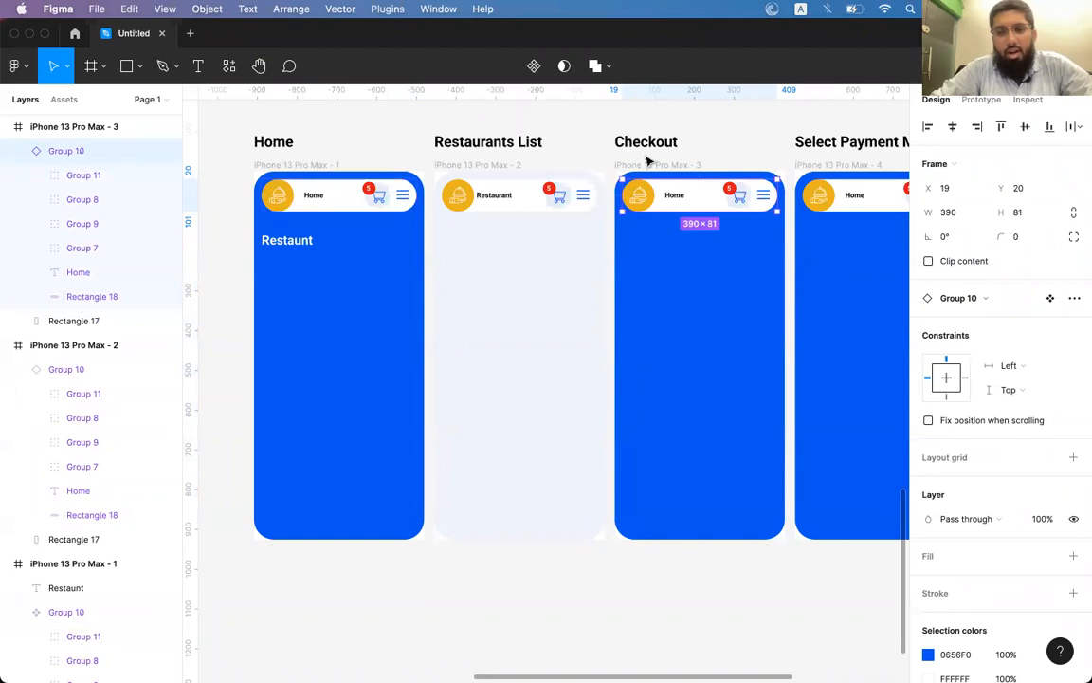
pyautogui.rightClick(689, 195)
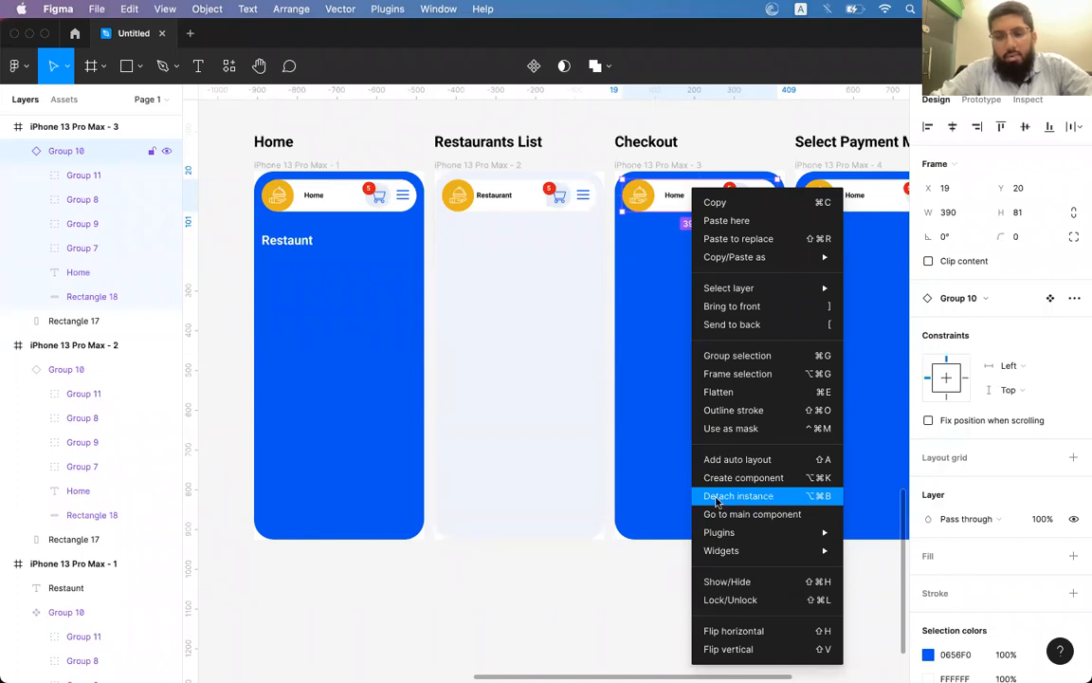
pyautogui.click(775, 496)
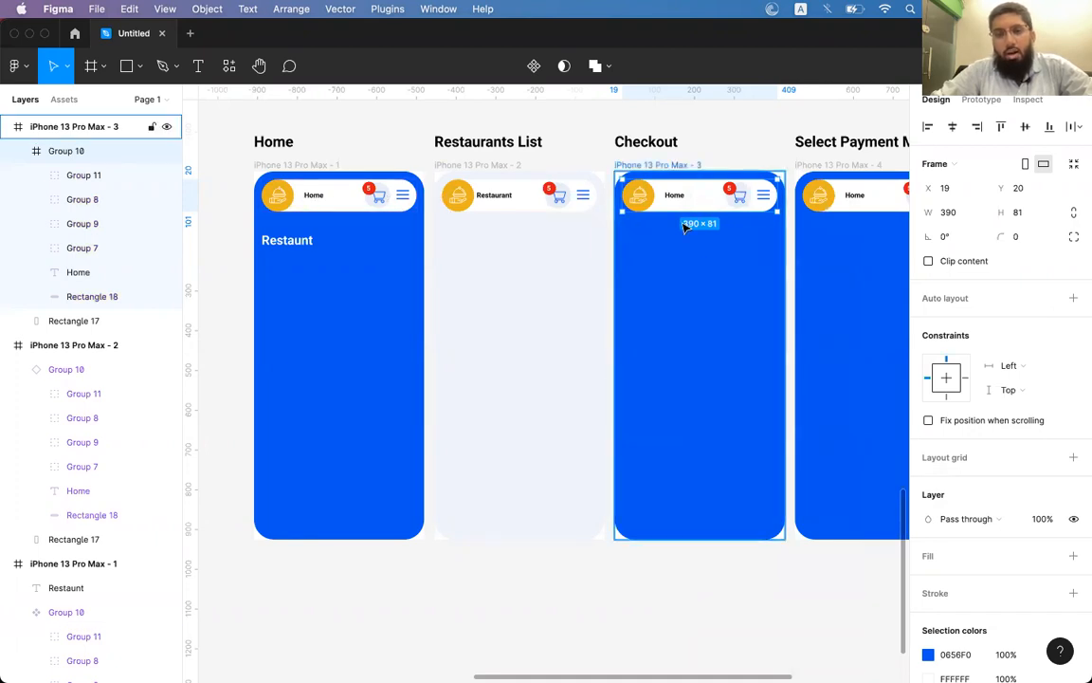
# Test the header component by moving the Home header's cart icon next to the logo, and undo the move.
pyautogui.doubleClick(376, 197)
pyautogui.moveTo(380, 202); pyautogui.dragTo(309, 201)
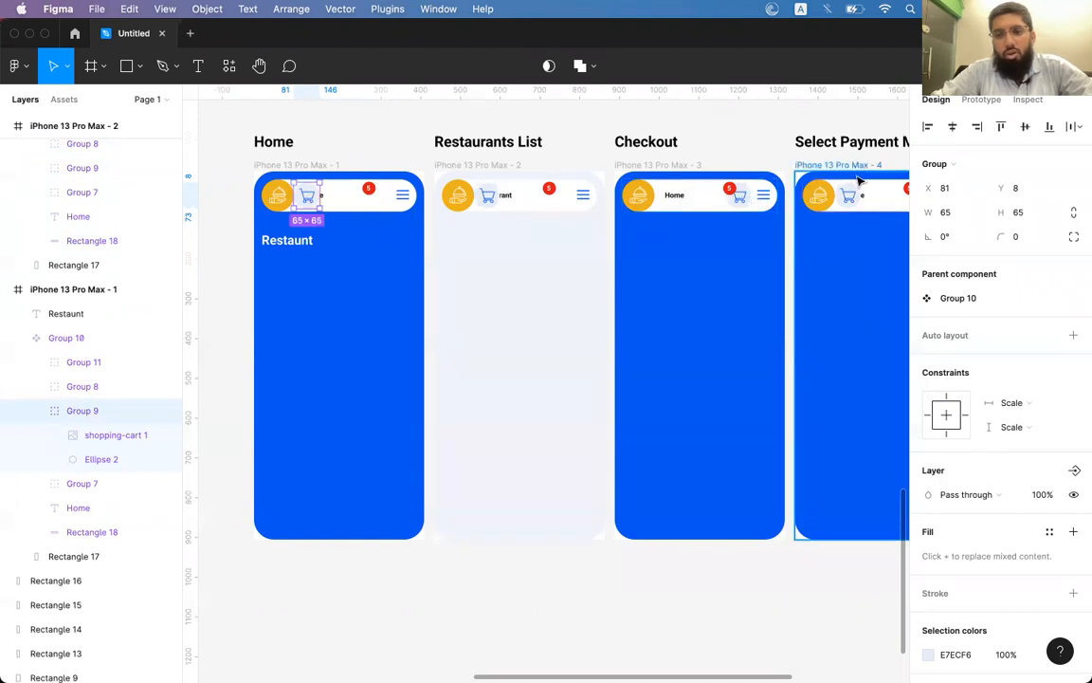
pyautogui.moveTo(311, 201)
pyautogui.mouseDown()
pyautogui.moveTo(351, 201)
pyautogui.moveTo(296, 194)
pyautogui.mouseUp()
pyautogui.hotkey('ctrl', 'z')
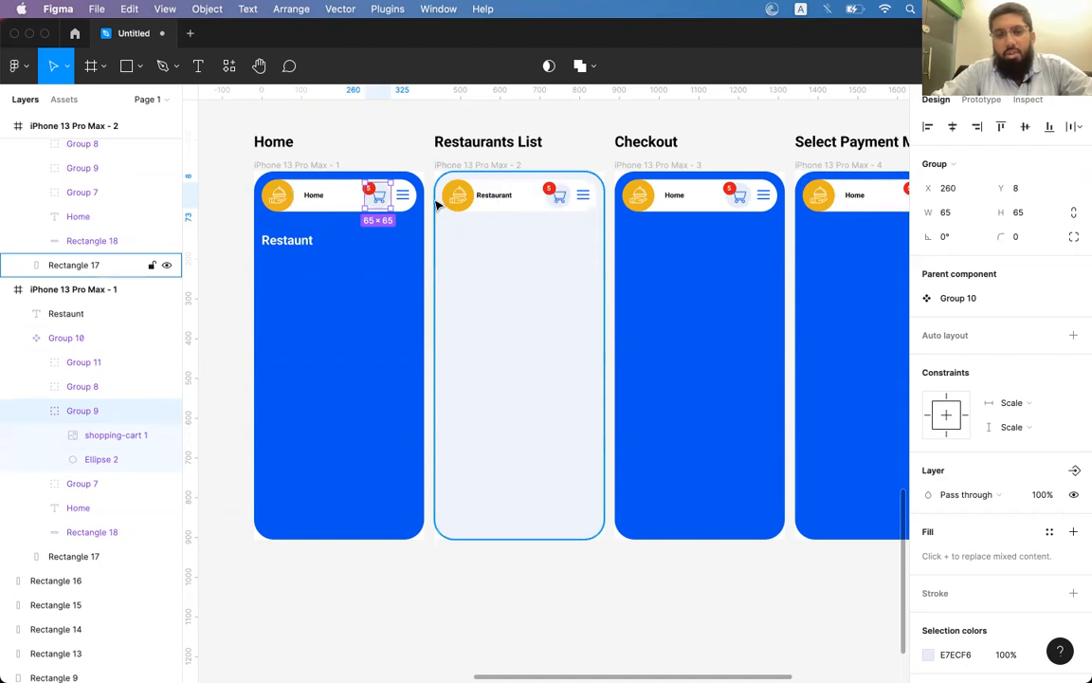
pyautogui.click(728, 197)
pyautogui.press('super+z')
pyautogui.press('super+z')
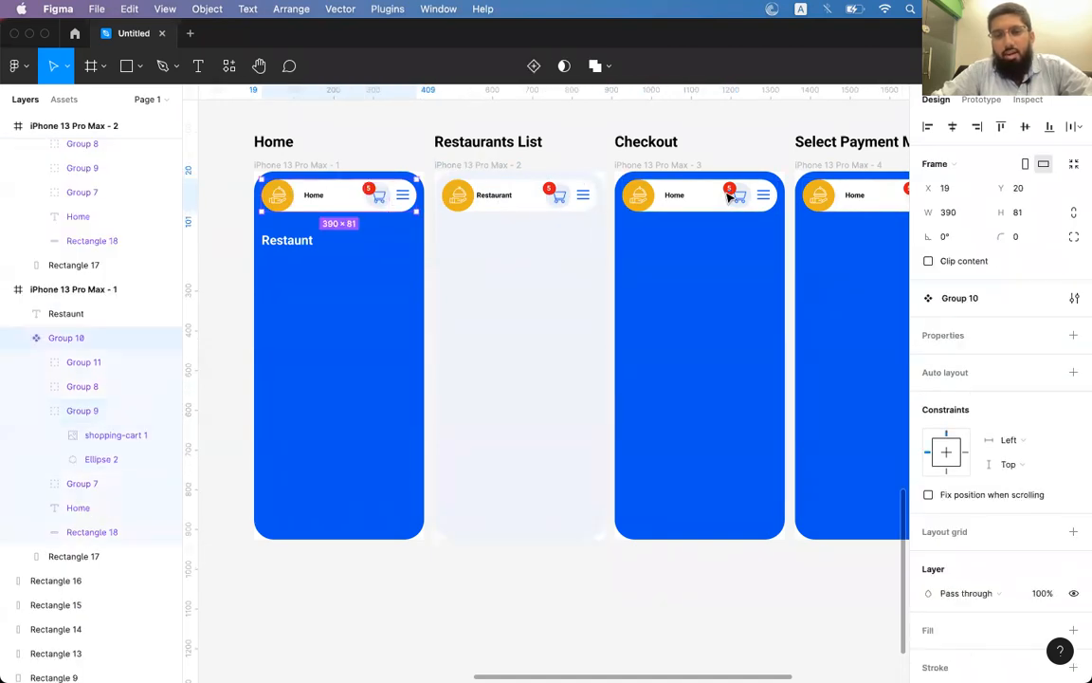
# Undo the detaching of the Checkout header and select that header as a component instance.
pyautogui.press('super+z')
pyautogui.press('super+z')
pyautogui.press('super+z')
pyautogui.click(710, 194)
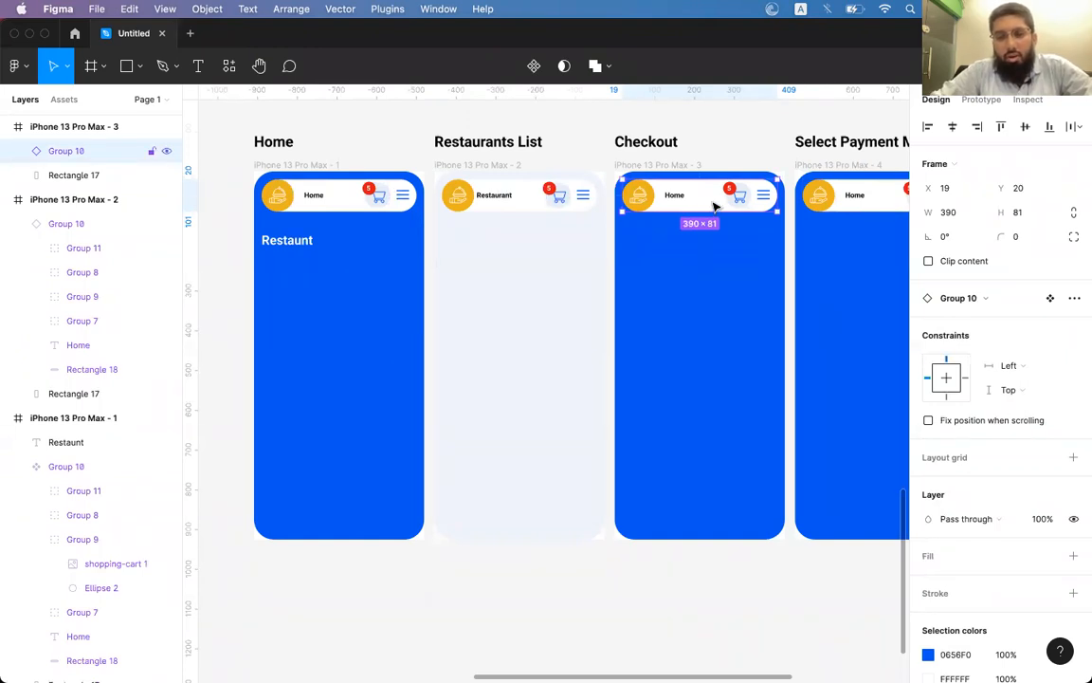
# Try placing a copy of the Home header component in the empty area below the Home screen, and undo it.
pyautogui.hscroll(5, 716, 207)
pyautogui.scroll(-2, 716, 207)
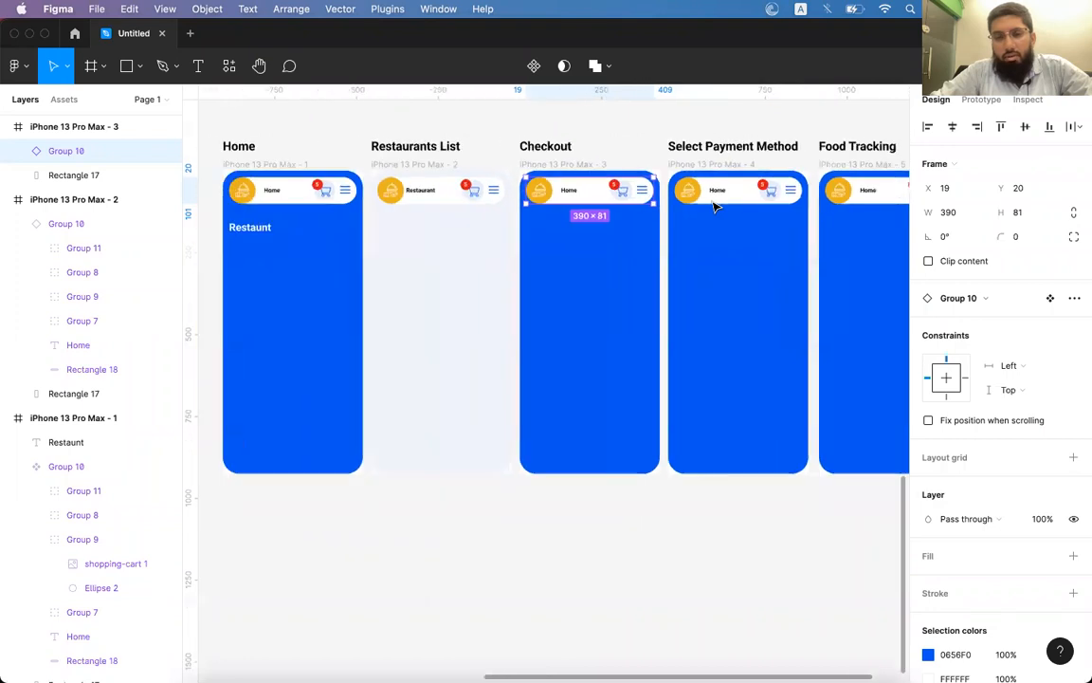
pyautogui.scroll(-3, 716, 207)
pyautogui.hscroll(-2, 716, 206)
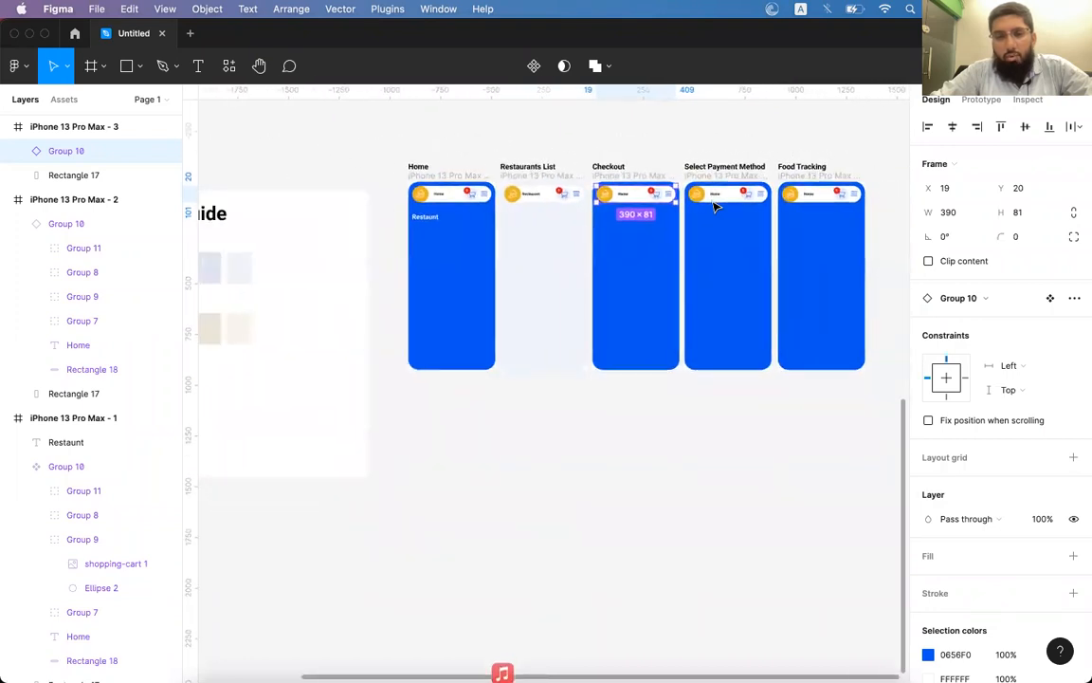
pyautogui.click(464, 200)
pyautogui.moveTo(465, 199); pyautogui.dragTo(465, 458)
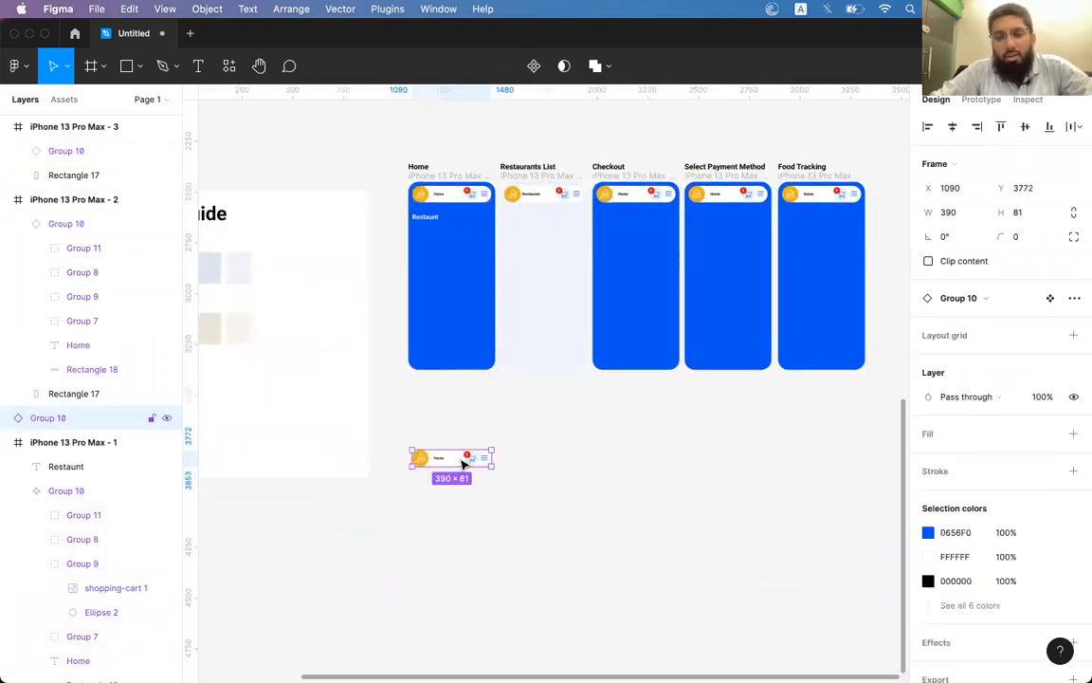
pyautogui.hotkey('ctrl', 'z')
pyautogui.click(643, 201)
pyautogui.click(556, 200)
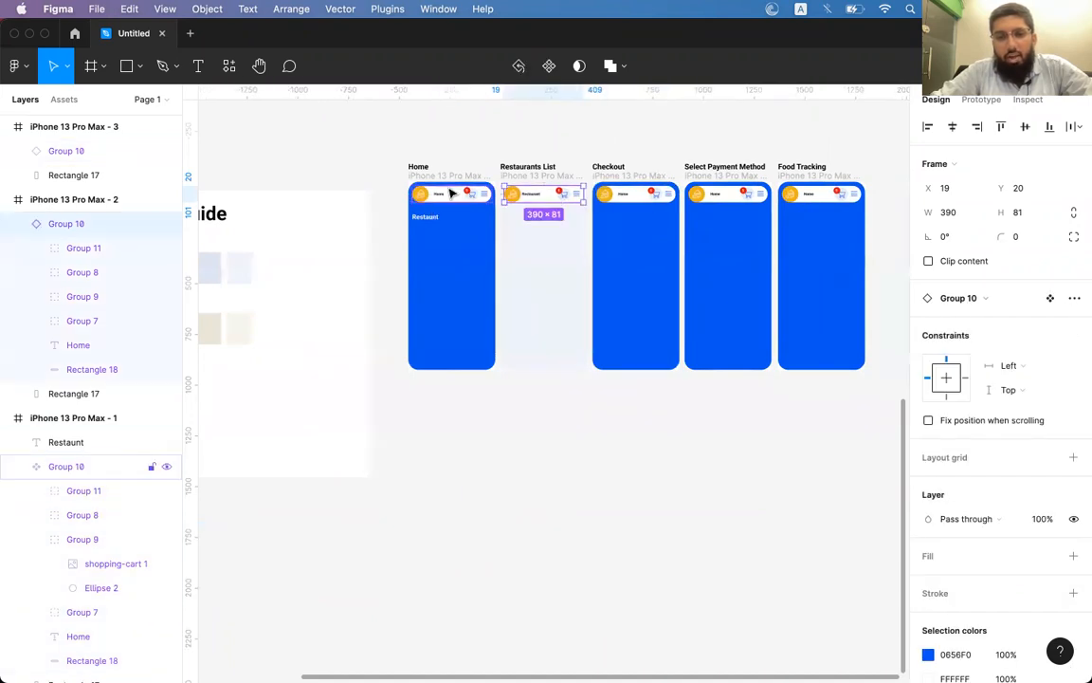
# Duplicate the Home screen frame and place the copy beyond the Food Tracking screen at the end of the row.
pyautogui.moveTo(418, 168); pyautogui.dragTo(858, 176)
pyautogui.hotkey('ctrl', 'z')
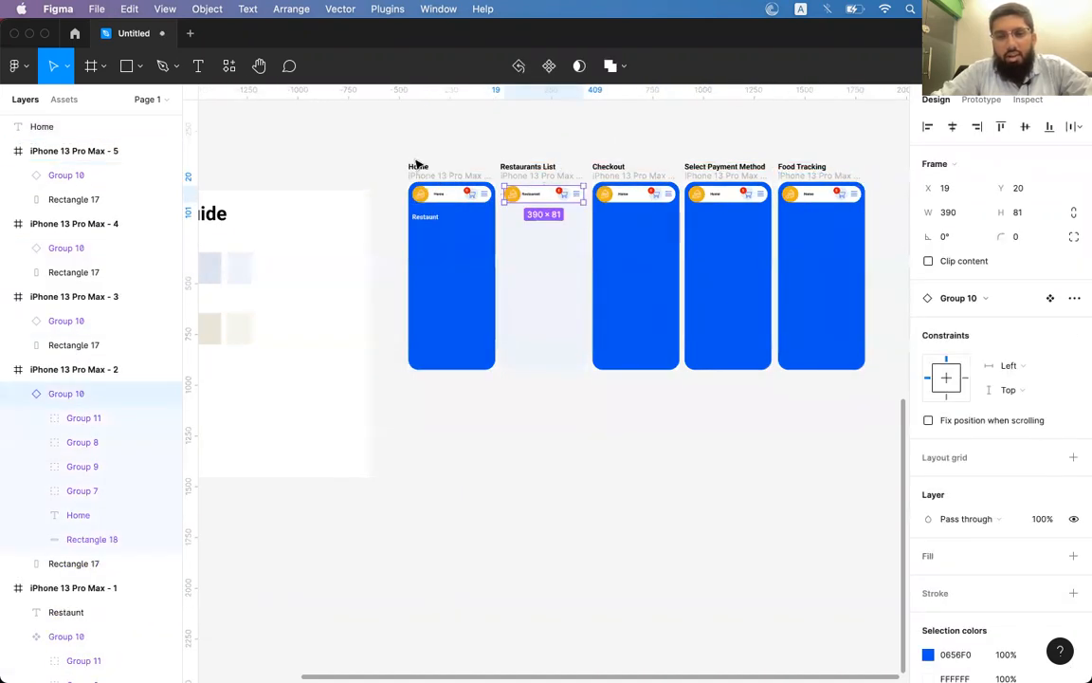
pyautogui.click(445, 176)
pyautogui.hscroll(3, 462, 180)
pyautogui.moveTo(332, 165); pyautogui.dragTo(836, 169)
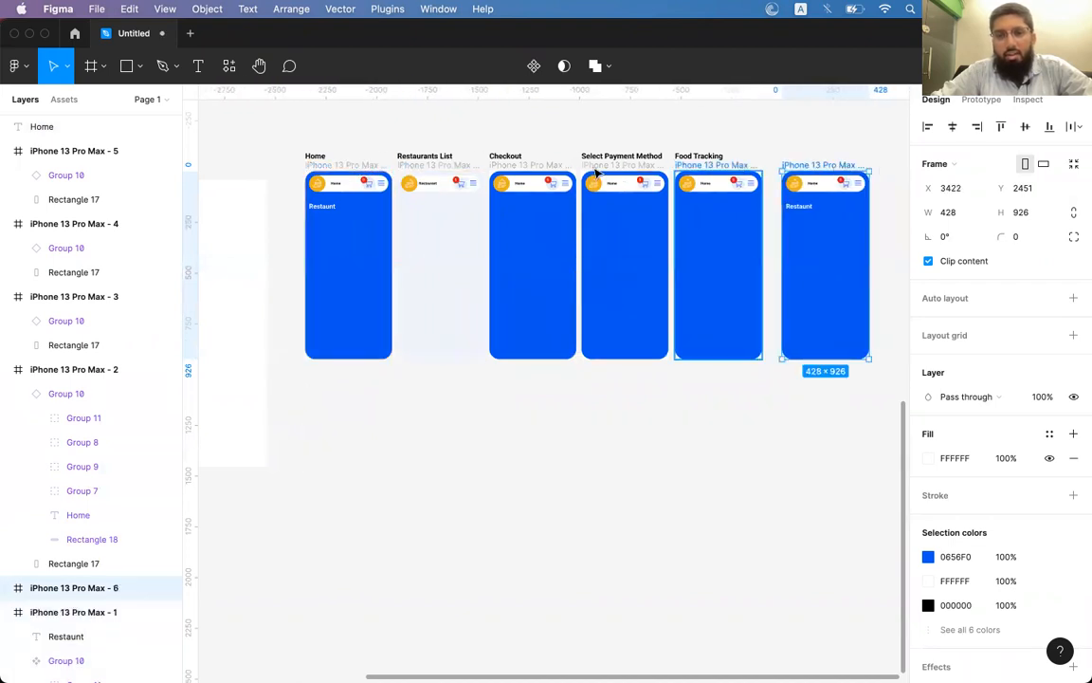
# Move the style guide frame farther away from the Home screen to make room beside the screens.
pyautogui.click(547, 167)
pyautogui.hscroll(-5, 428, 178)
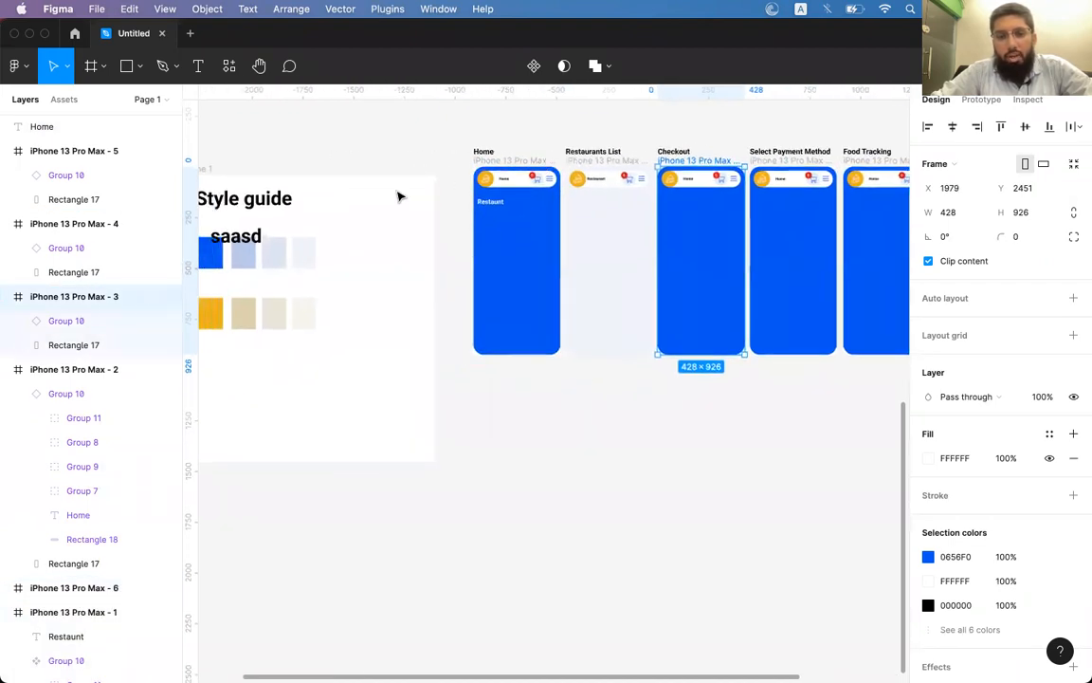
pyautogui.hscroll(-8, 405, 185)
pyautogui.moveTo(490, 150); pyautogui.dragTo(324, 151)
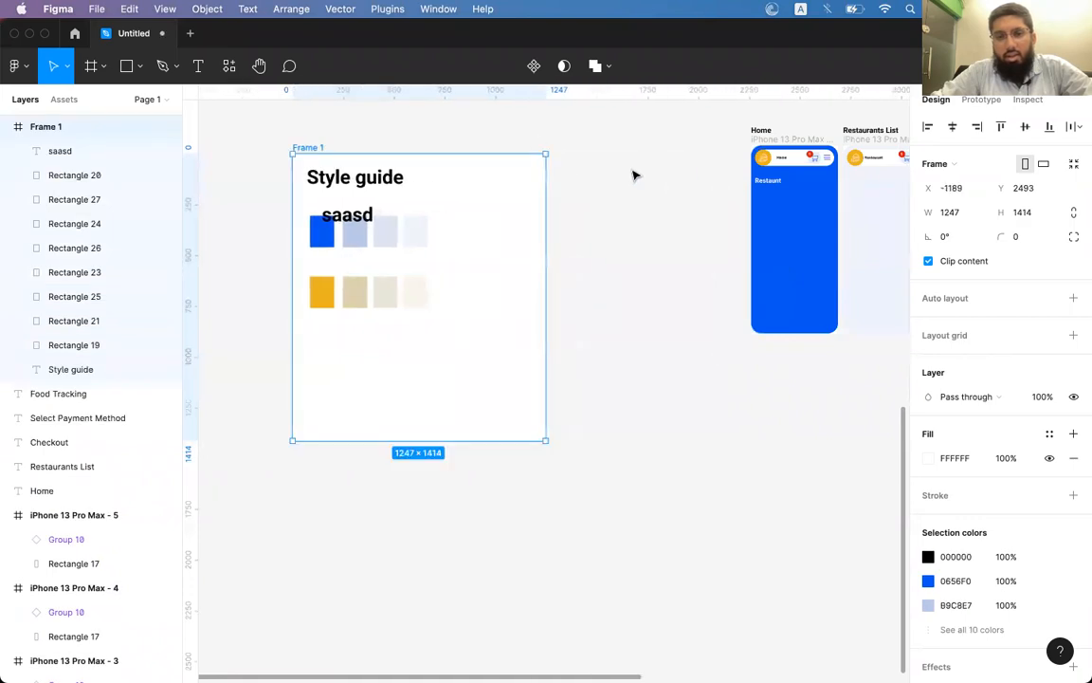
# Duplicate the Select Payment Method and Food Tracking screens and place both copies between the style guide and the Home screen.
pyautogui.hscroll(10, 726, 148)
pyautogui.moveTo(740, 140); pyautogui.dragTo(371, 142)
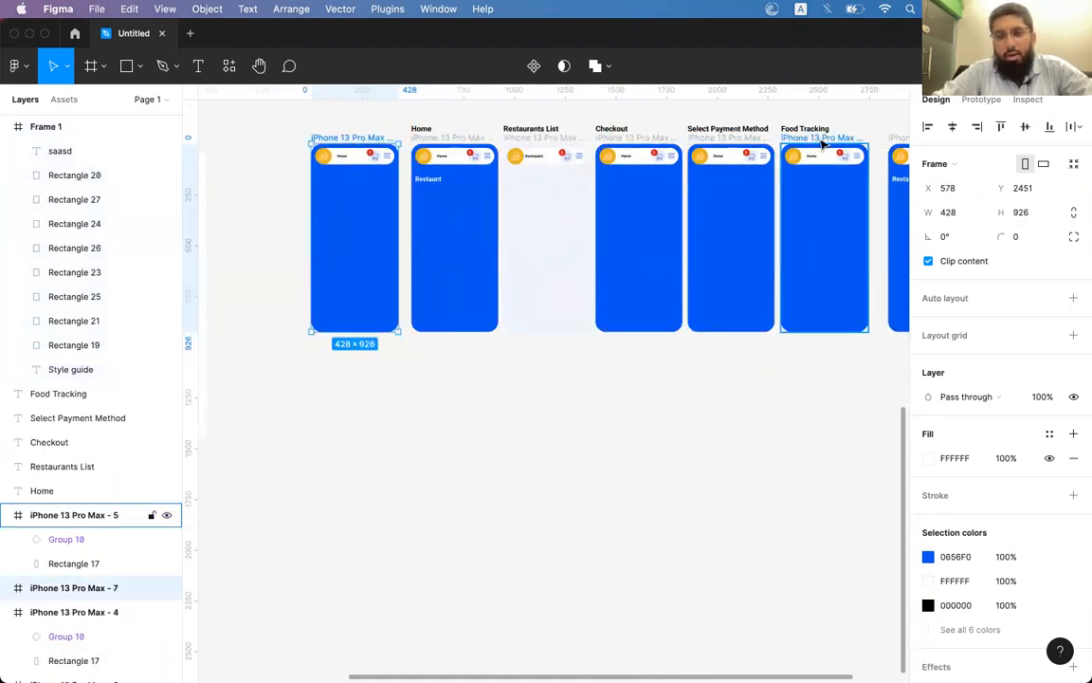
pyautogui.click(815, 130)
pyautogui.click(849, 139)
pyautogui.moveTo(849, 139); pyautogui.dragTo(283, 174)
pyautogui.click(588, 313)
pyautogui.hscroll(-5, 588, 314)
pyautogui.scroll(2, 588, 314)
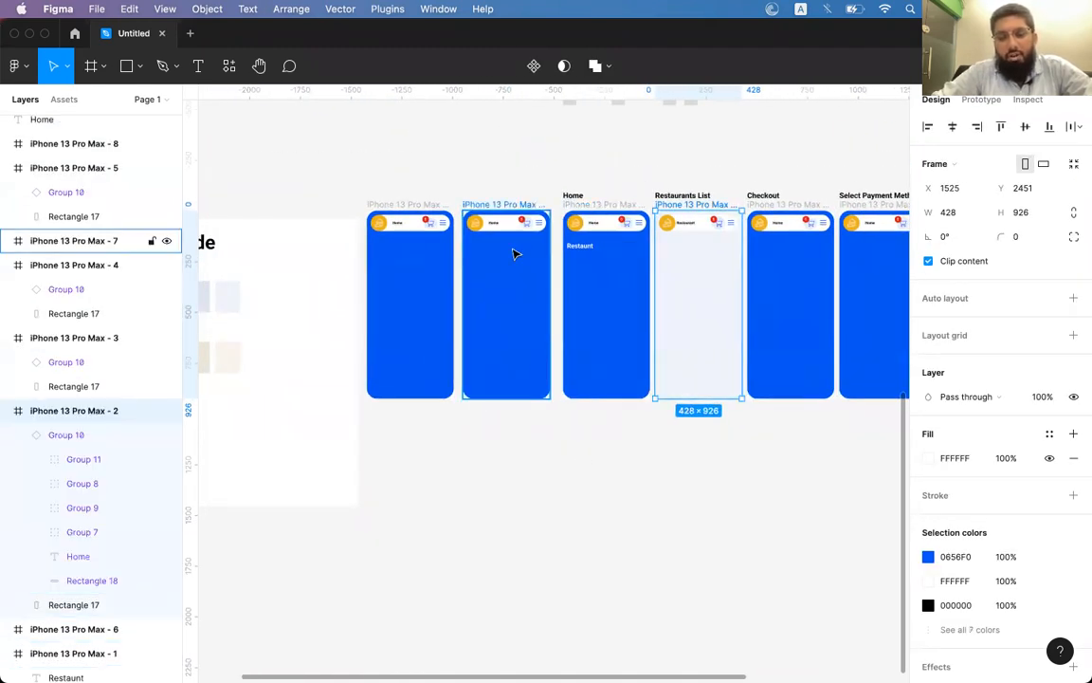
# Examine the headers across the original and duplicated screens to tell the main component from its instances.
pyautogui.click(587, 230)
pyautogui.click(799, 230)
pyautogui.hscroll(3, 799, 234)
pyautogui.hscroll(1, 802, 239)
pyautogui.click(846, 204)
pyautogui.click(696, 201)
pyautogui.click(746, 201)
pyautogui.hscroll(-3, 360, 225)
pyautogui.scroll(1, 361, 225)
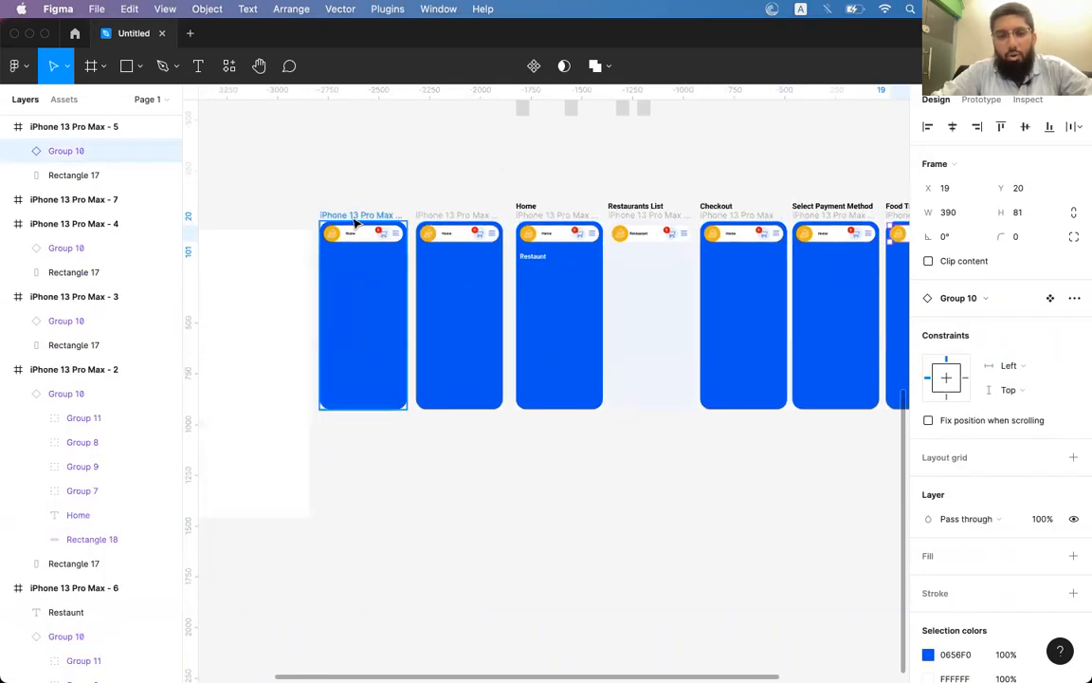
pyautogui.click(364, 234)
pyautogui.click(562, 237)
pyautogui.hscroll(8, 561, 237)
pyautogui.scroll(-1, 561, 237)
pyautogui.hscroll(-8, 561, 237)
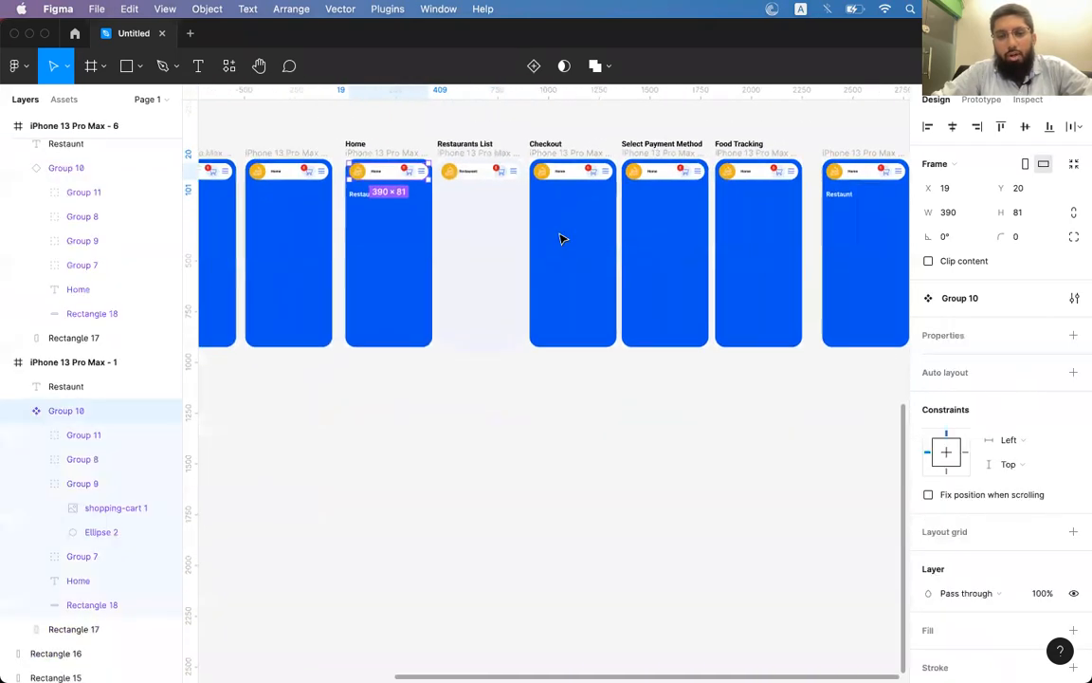
pyautogui.hscroll(3, 562, 239)
pyautogui.scroll(-1, 561, 239)
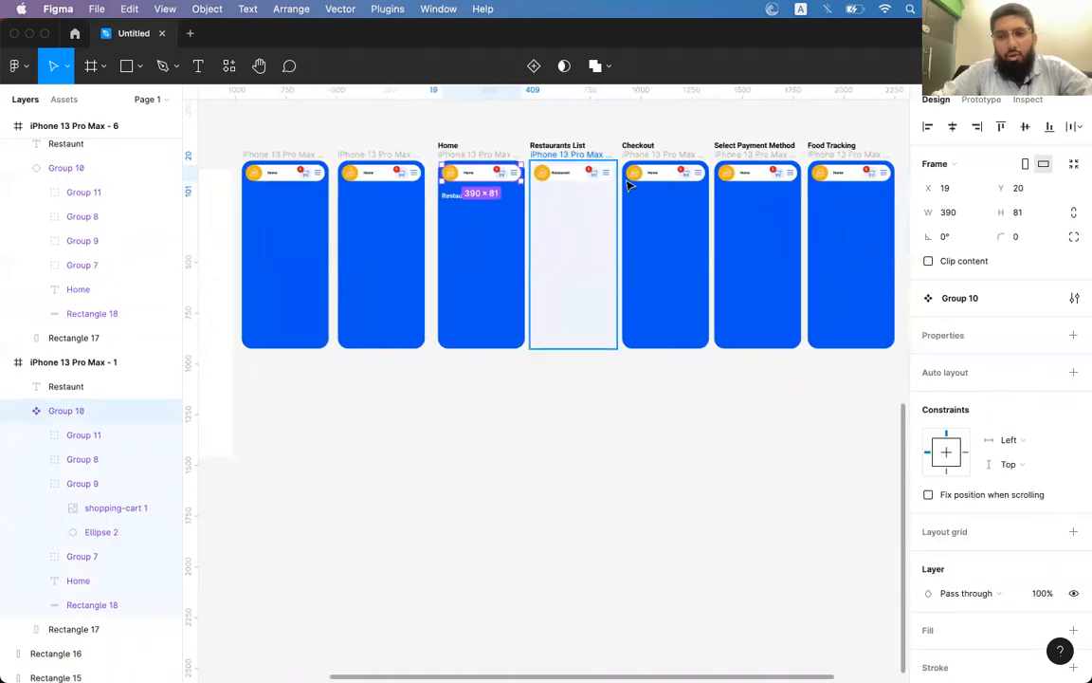
pyautogui.click(670, 174)
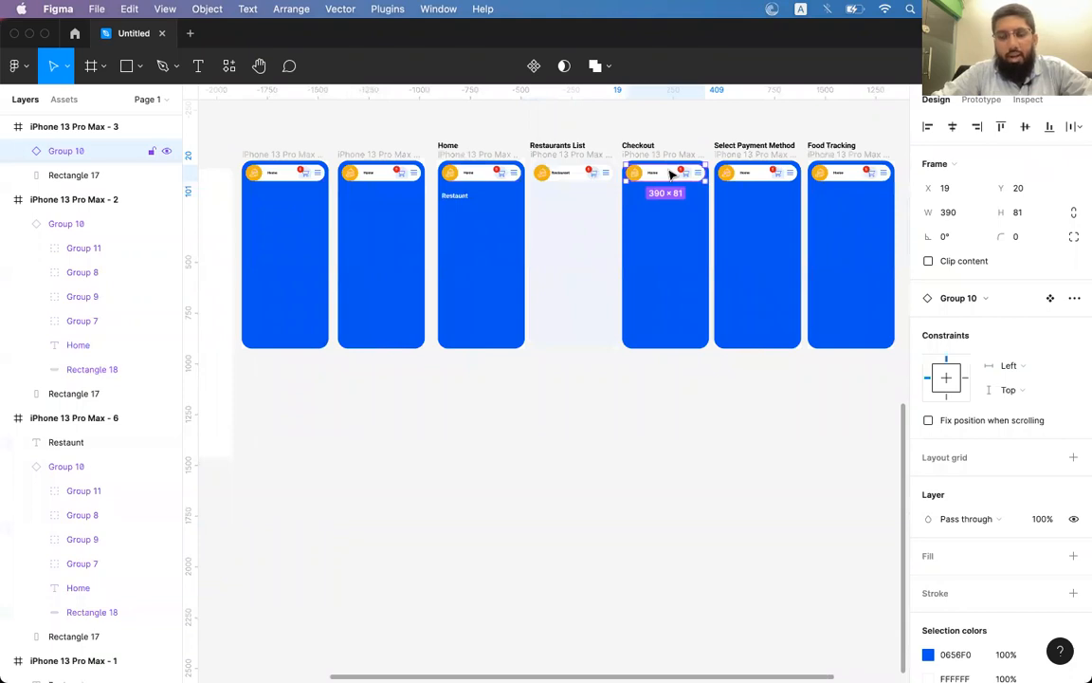
# Go from the Select Payment Method header instance to its main component and view it among the screens.
pyautogui.click(772, 176)
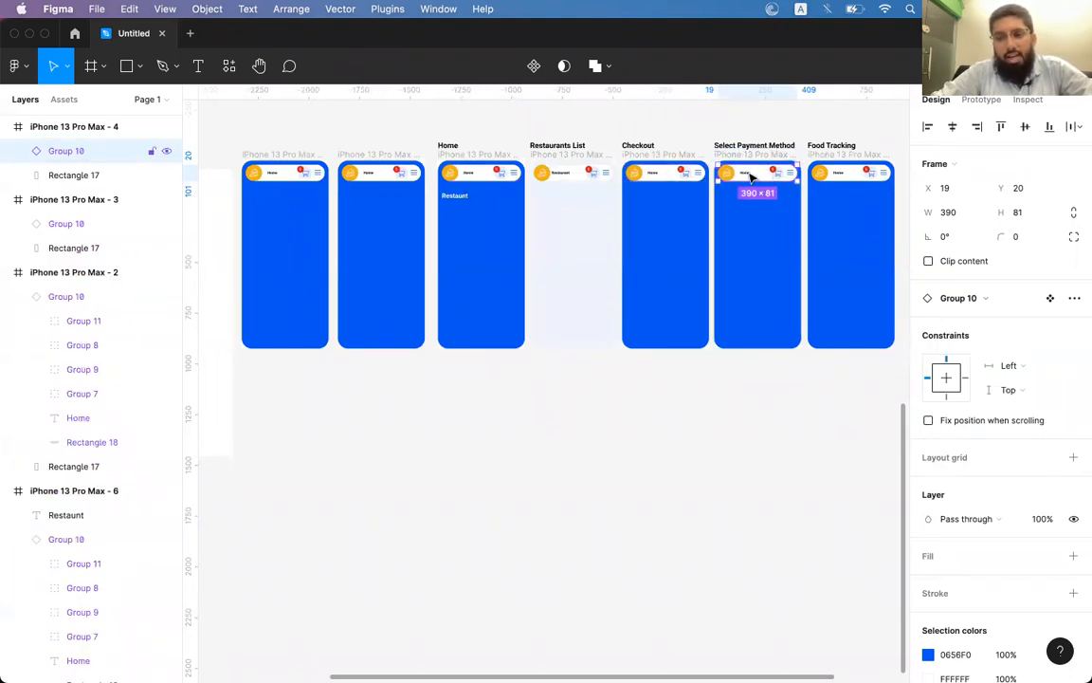
pyautogui.click(1051, 299)
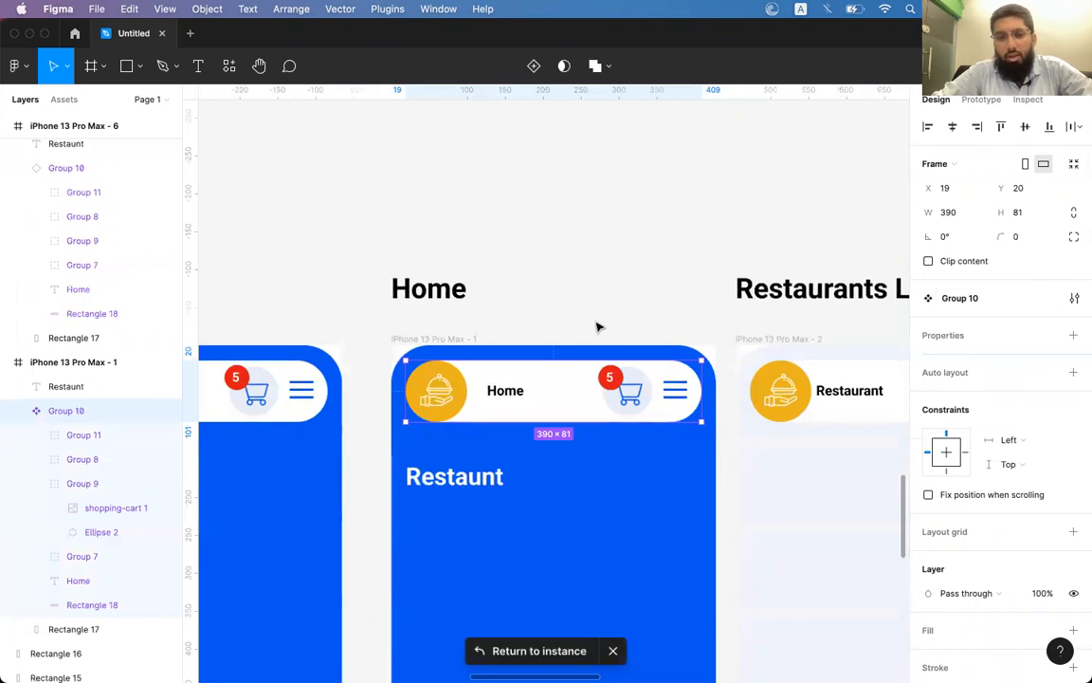
pyautogui.scroll(-6, 483, 420)
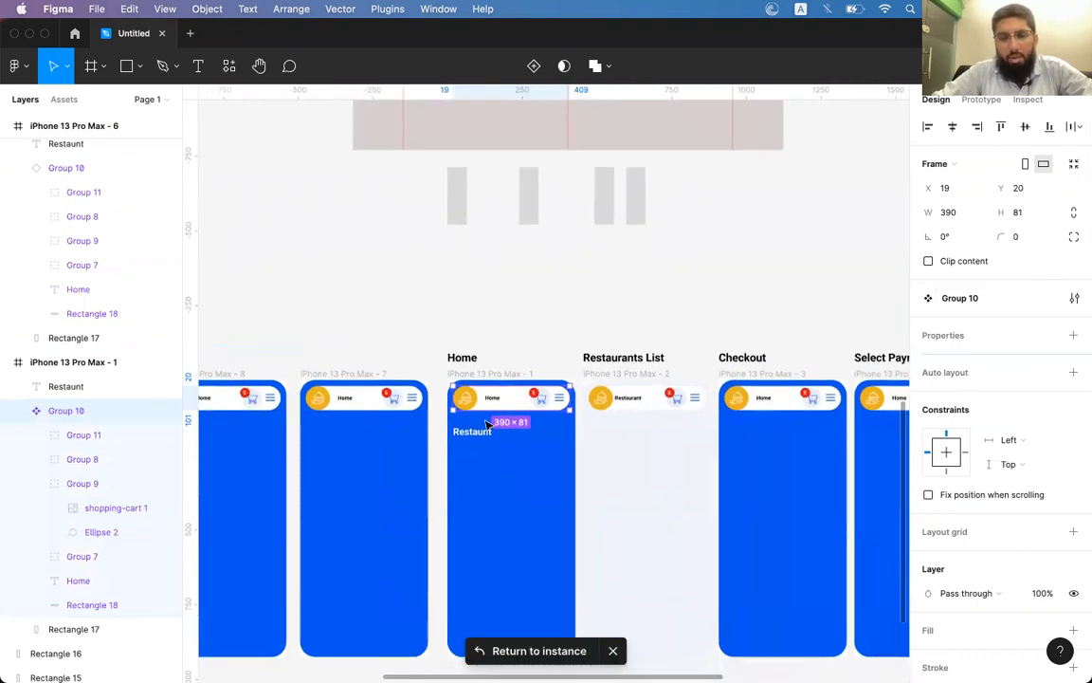
pyautogui.scroll(-1, 489, 426)
pyautogui.hscroll(-1, 489, 426)
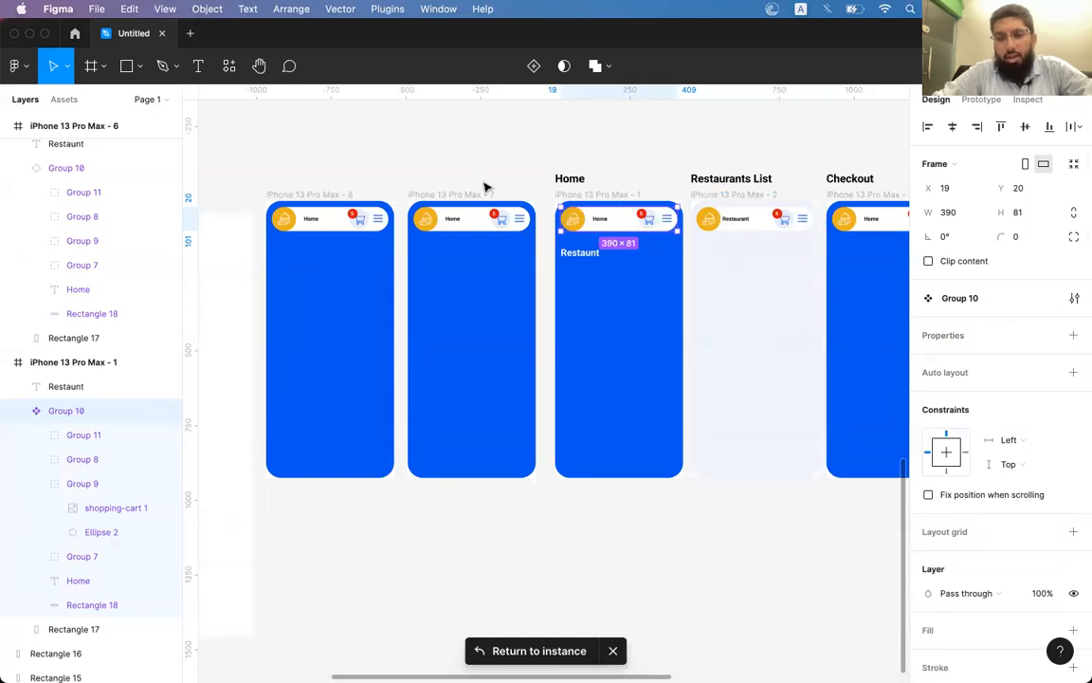
# Go to the main component from the header instance on the duplicated screen next to Home.
pyautogui.click(479, 219)
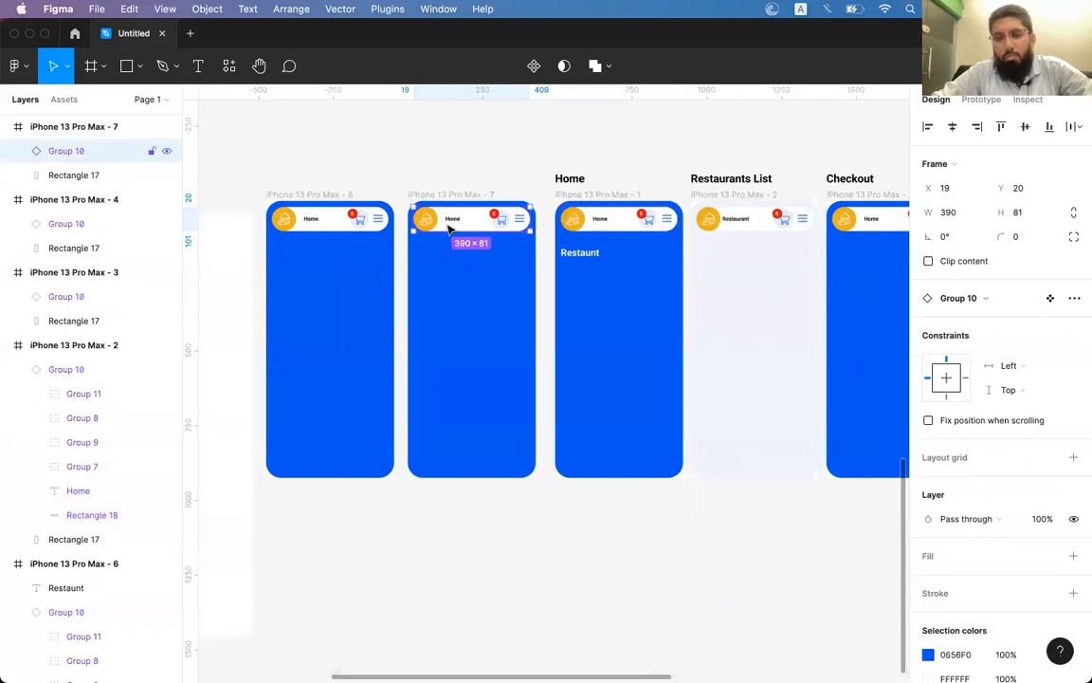
pyautogui.click(1049, 299)
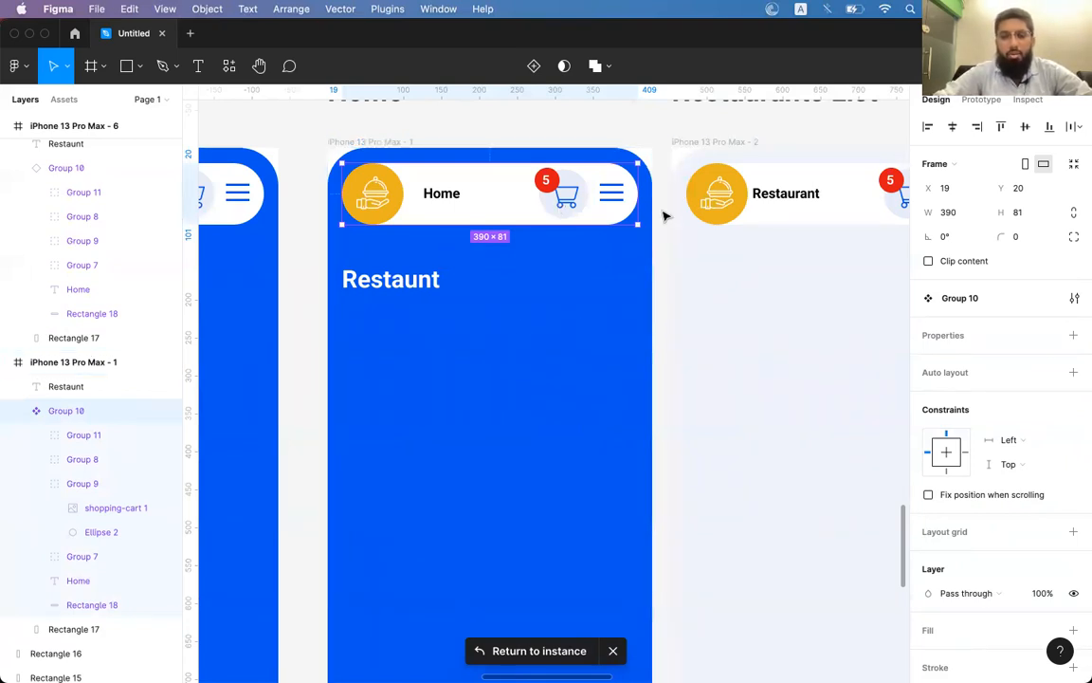
pyautogui.scroll(-3, 664, 216)
pyautogui.scroll(2, 664, 216)
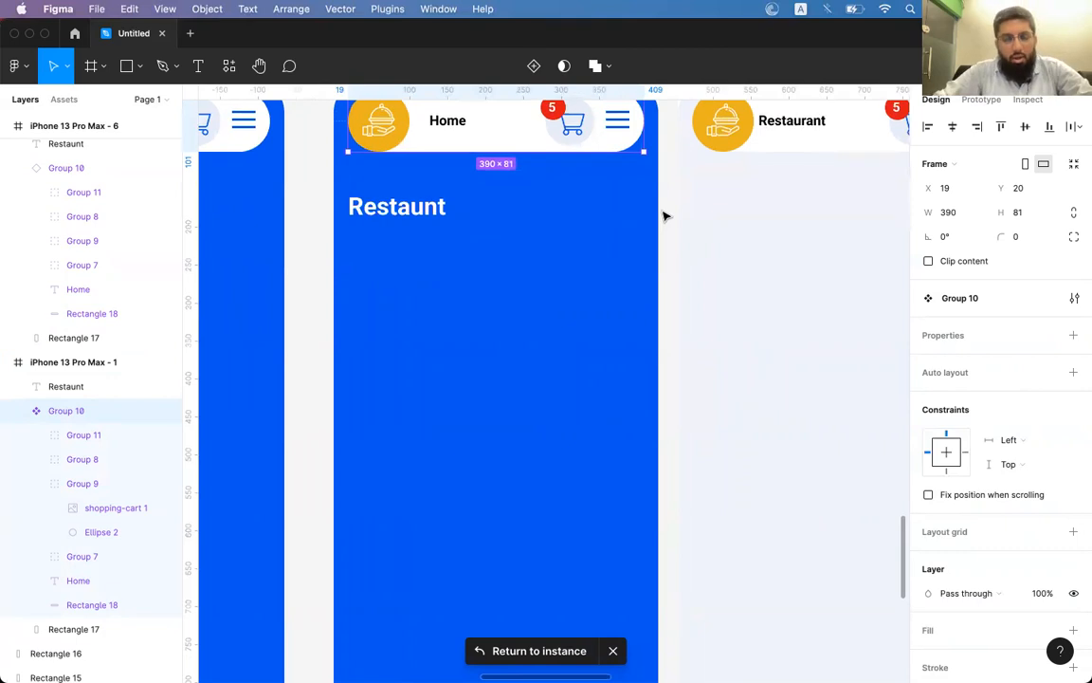
pyautogui.press('super+Tab')
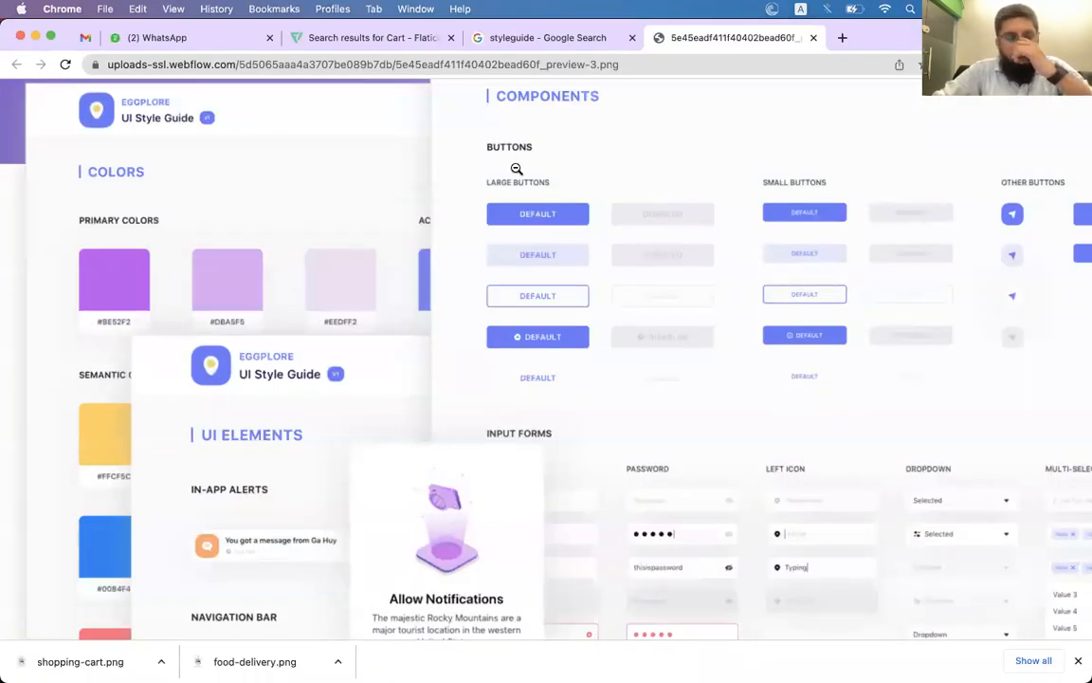
pyautogui.press('super+Tab')
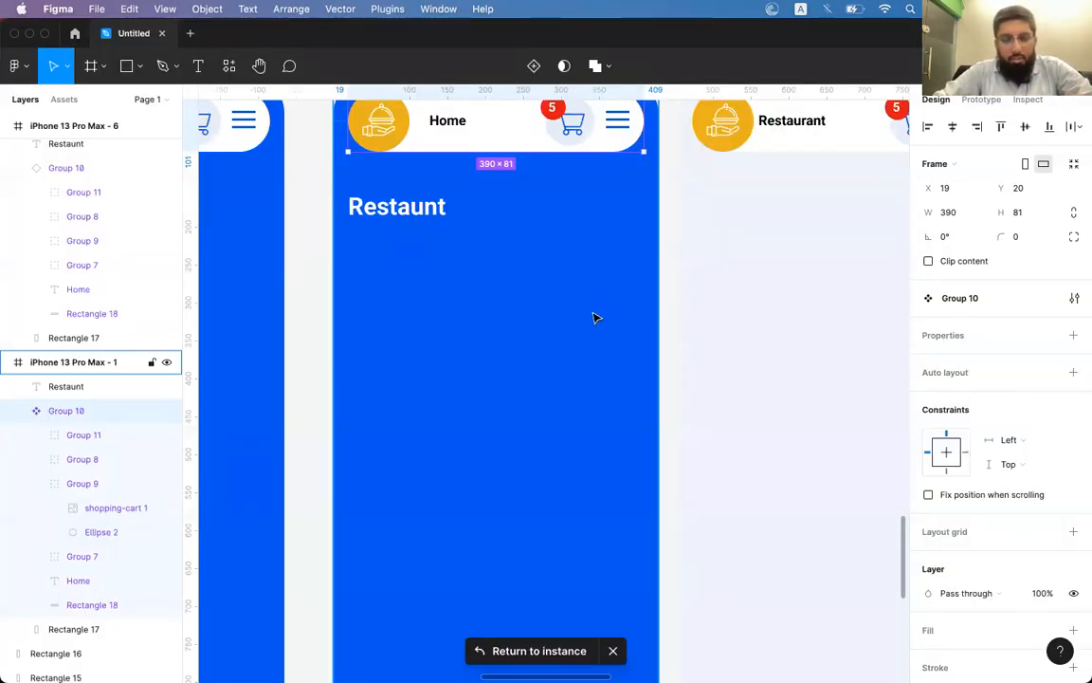
pyautogui.scroll(2, 569, 286)
pyautogui.hscroll(-2, 568, 285)
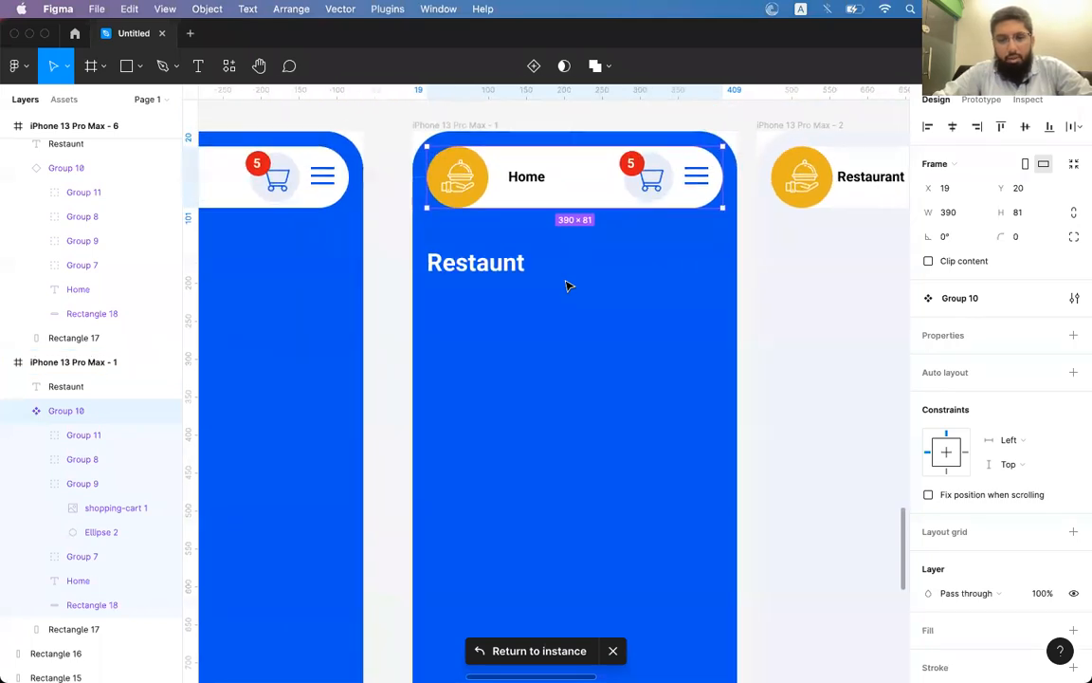
# Switch to Chrome, open flaticon.com in a new tab, and place that tab beside the Flaticon cart search results.
pyautogui.press('super+Tab')
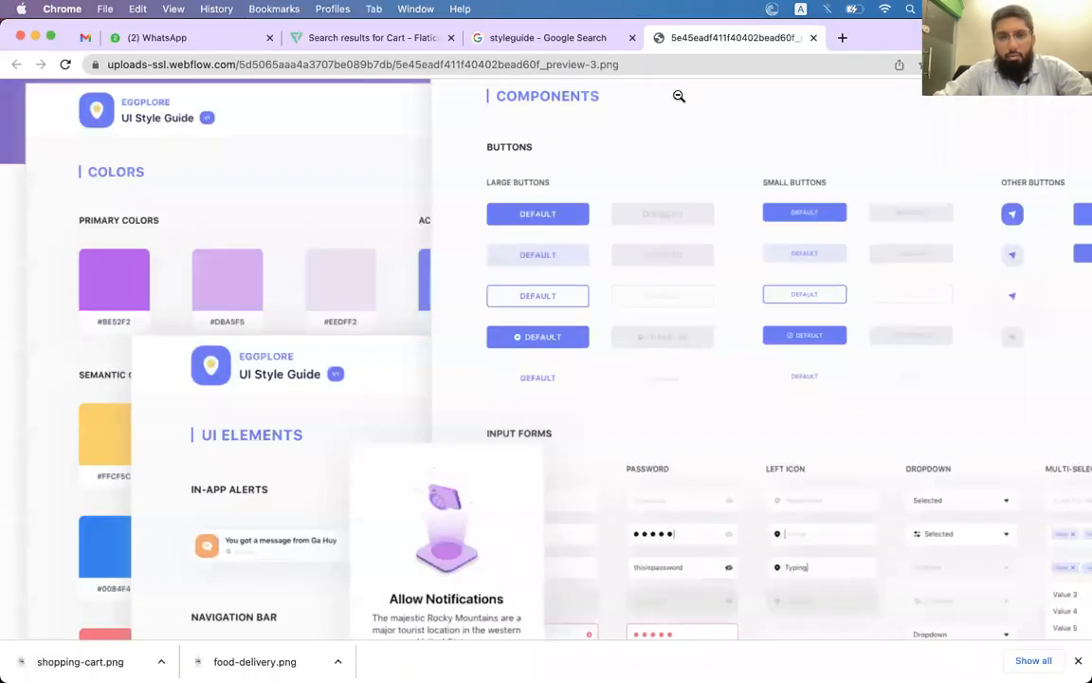
pyautogui.click(842, 38)
pyautogui.write('lf')
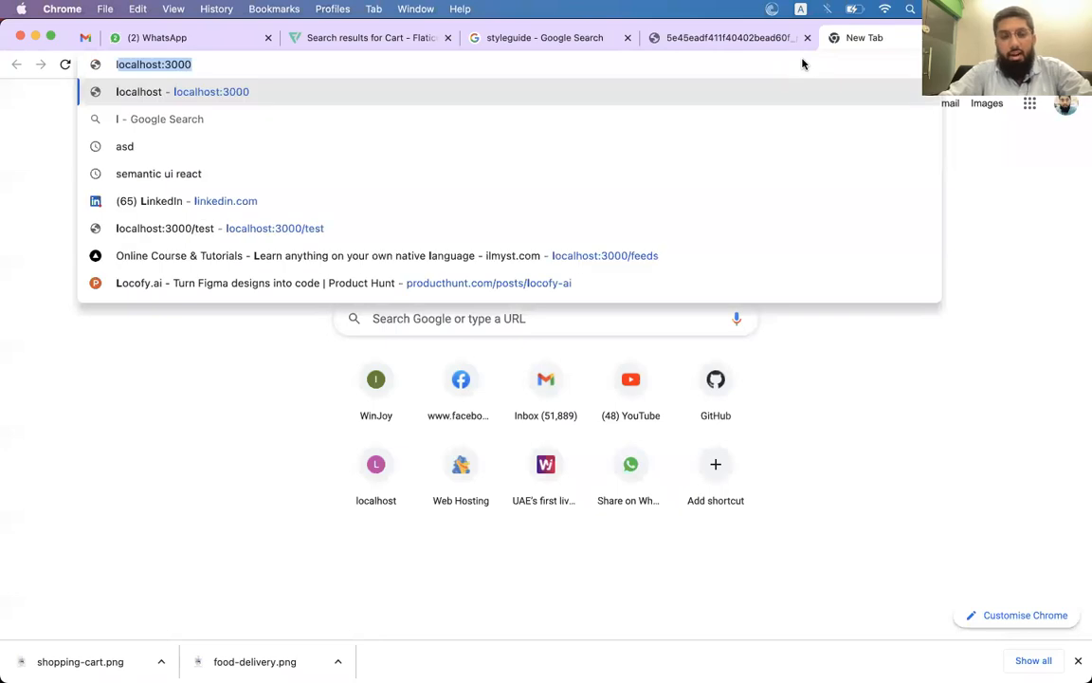
pyautogui.press('BackSpace')
pyautogui.press('BackSpace')
pyautogui.write('flati')
pyautogui.press('Return')
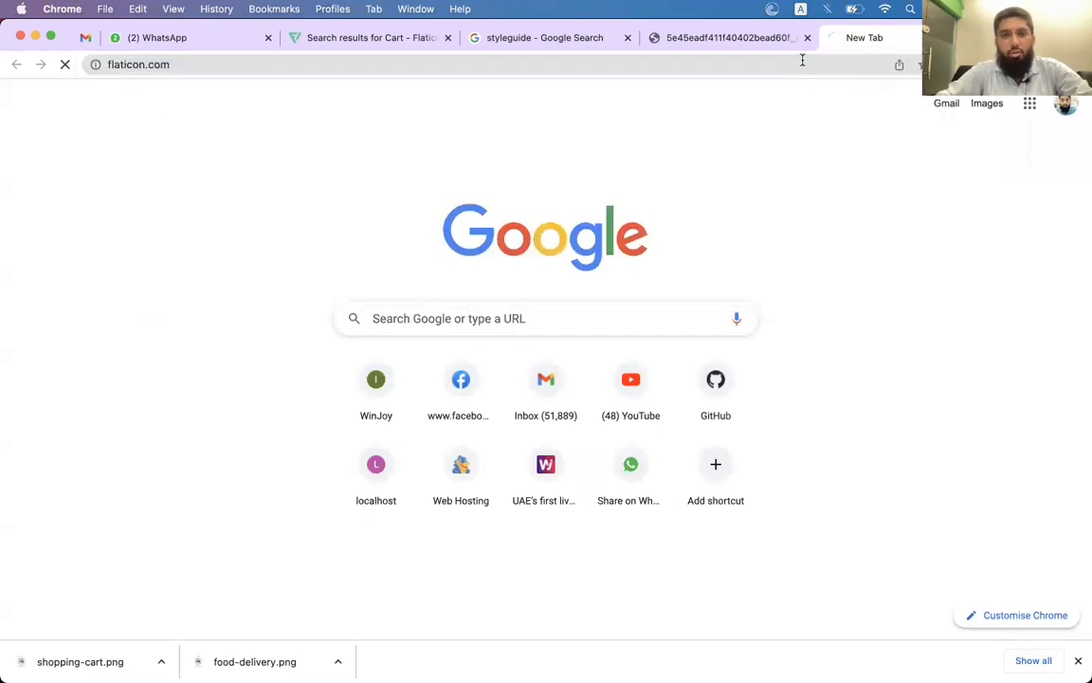
pyautogui.moveTo(843, 38); pyautogui.dragTo(480, 35)
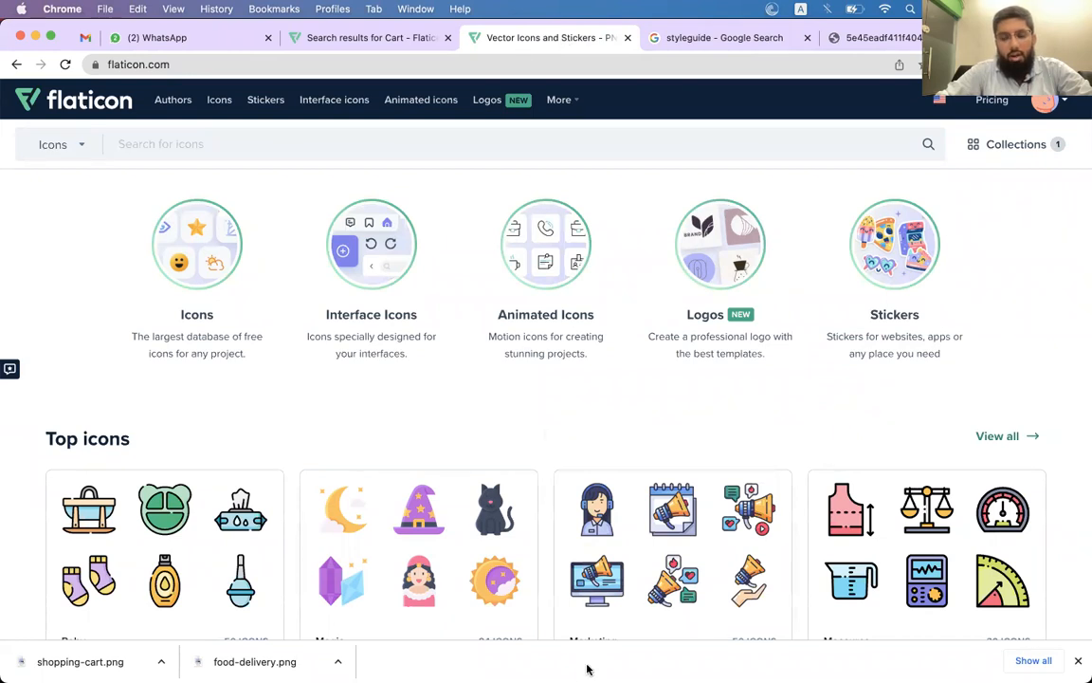
# Open icofont.com in a new browser tab and move that tab to the end of the open tabs.
pyautogui.click(730, 38)
pyautogui.click(863, 38)
pyautogui.press('super+t')
pyautogui.moveTo(863, 37); pyautogui.dragTo(648, 46)
pyautogui.click(537, 169)
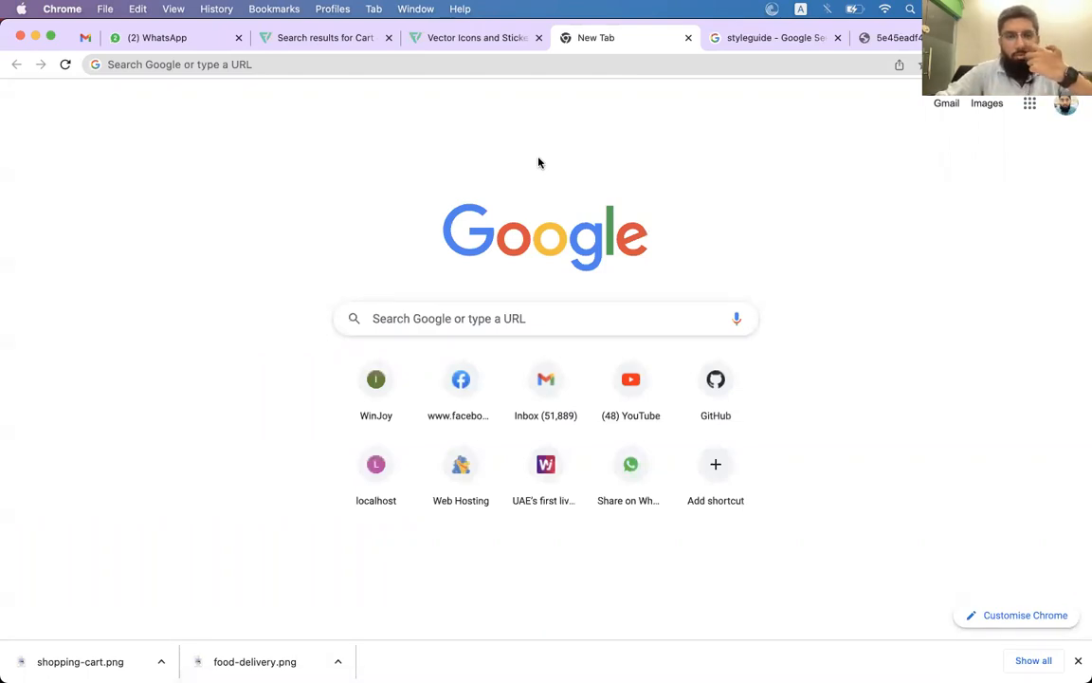
pyautogui.click(585, 64)
pyautogui.write('fl')
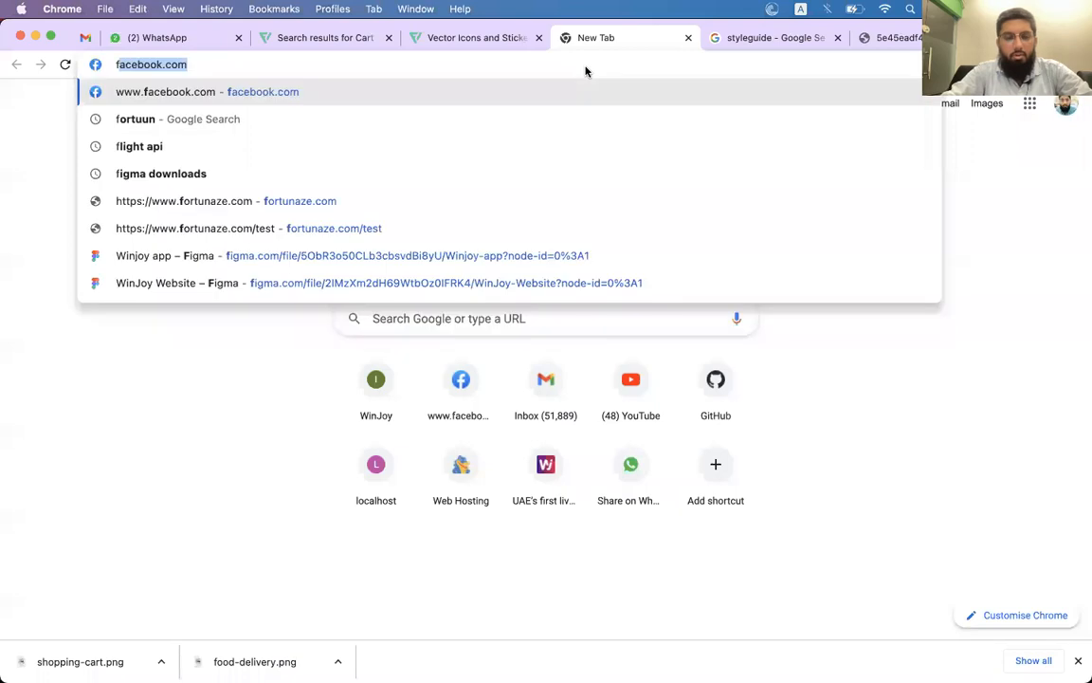
pyautogui.press('BackSpace')
pyautogui.press('BackSpace')
pyautogui.press('BackSpace')
pyautogui.write('icofo')
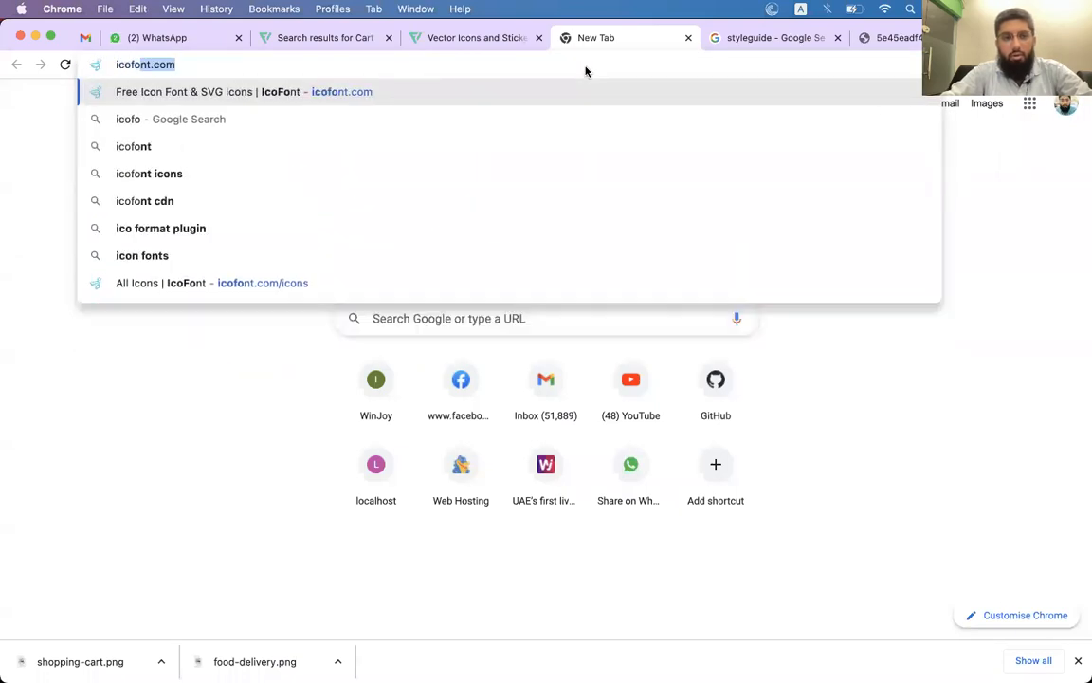
pyautogui.press('Return')
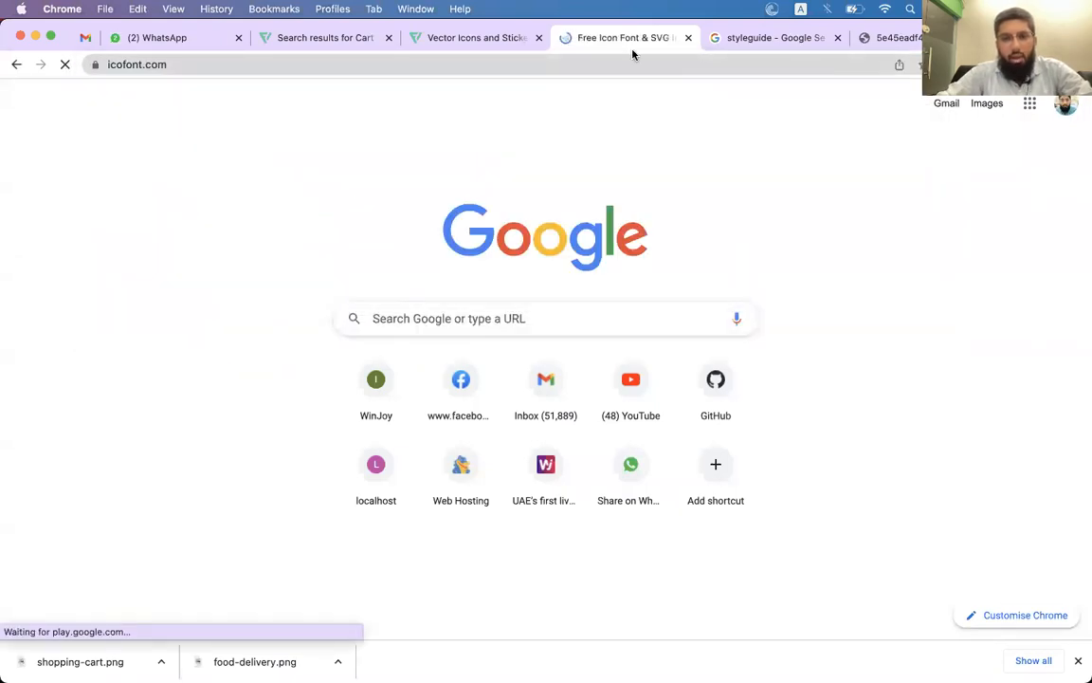
pyautogui.moveTo(589, 42); pyautogui.dragTo(884, 43)
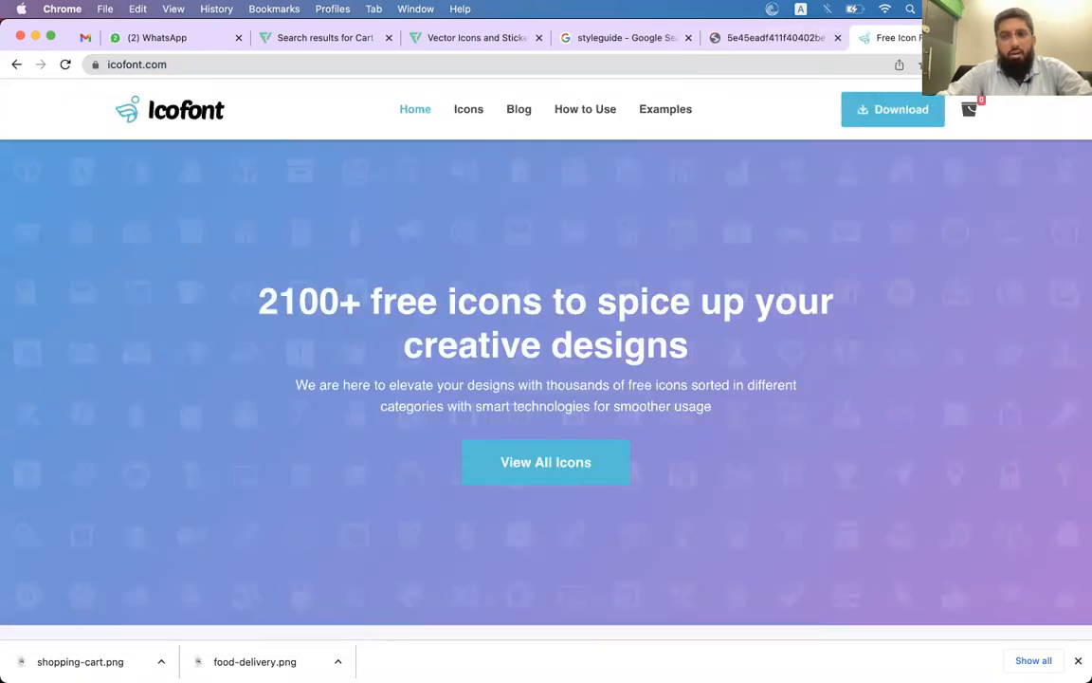
# Search Google for "fontawesome" in a new browser tab.
pyautogui.press('super+t')
pyautogui.click(836, 64)
pyautogui.write('fontawesome')
pyautogui.press('Return')
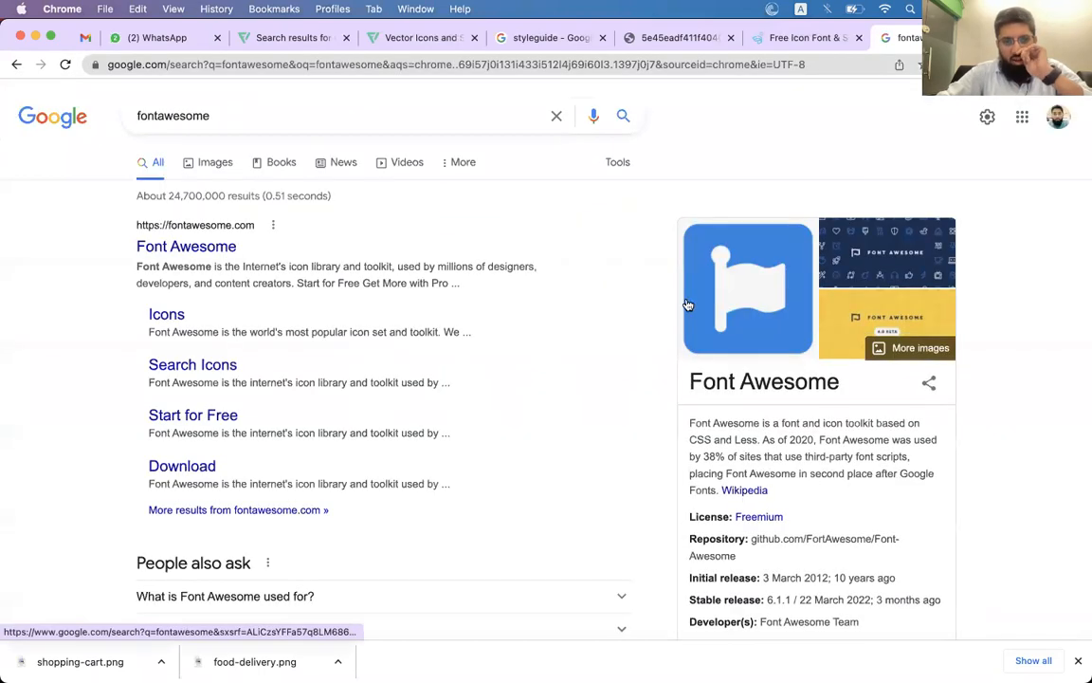
# Open the Font Awesome website from the search results and return to the IcoFont tab.
pyautogui.click(224, 247)
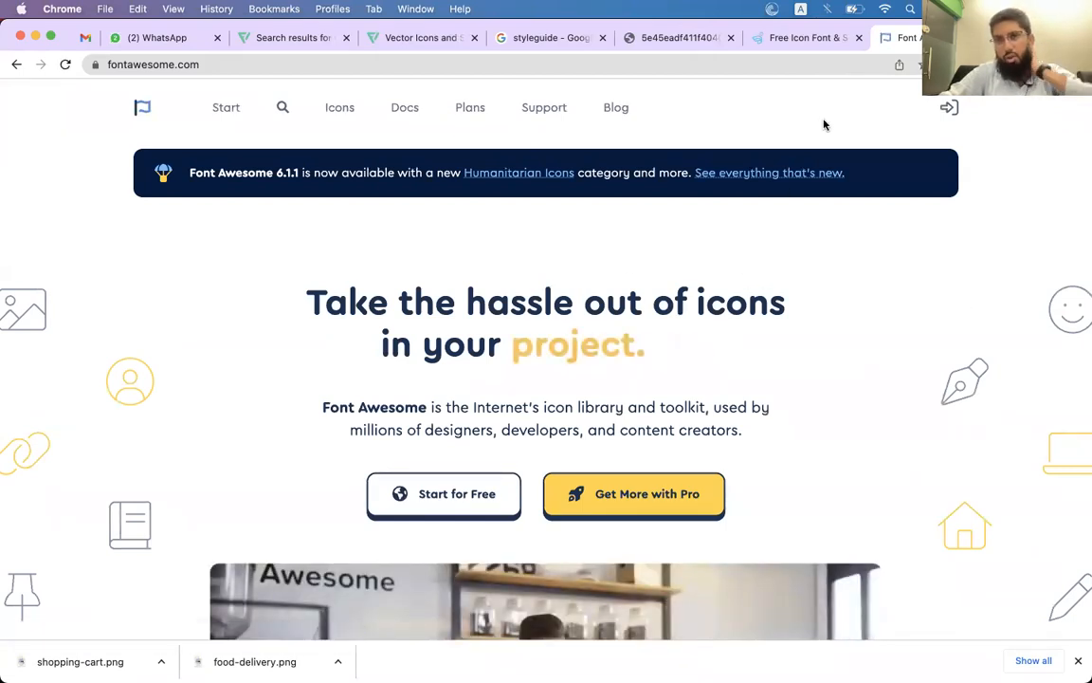
pyautogui.click(804, 39)
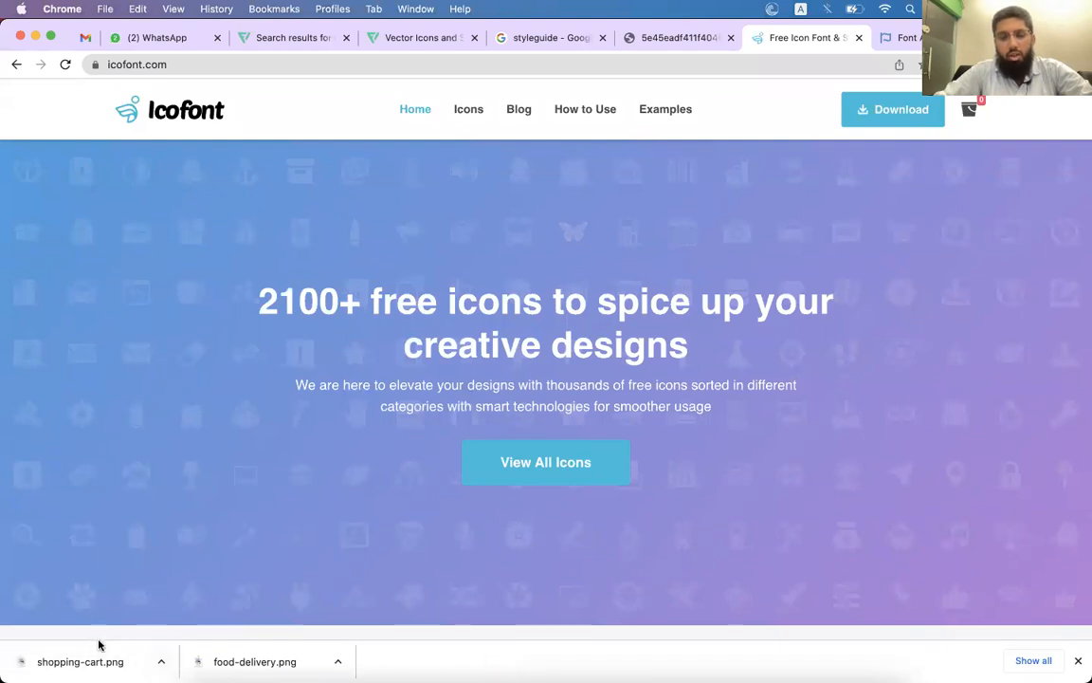
# Switch to Figma and paste a copy of the main header component's shopping-cart image onto the empty canvas below the screens.
pyautogui.press('super+Tab')
pyautogui.press('Tab')
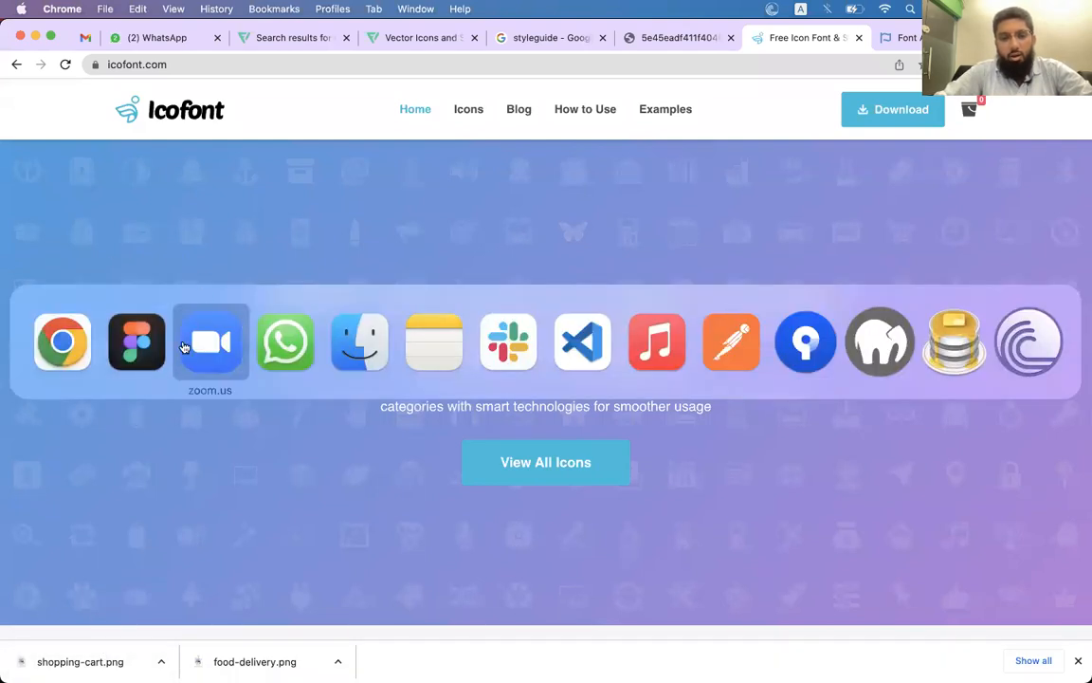
pyautogui.press('super+Tab')
pyautogui.click(215, 341)
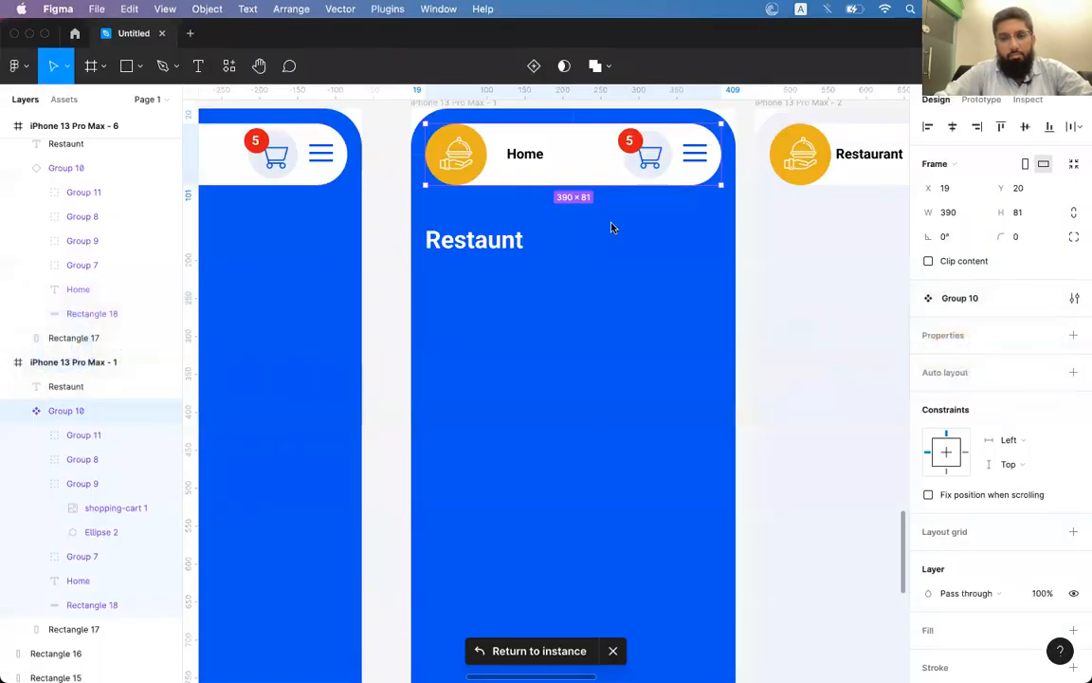
pyautogui.click(649, 161)
pyautogui.doubleClick(650, 164)
pyautogui.press('super+c')
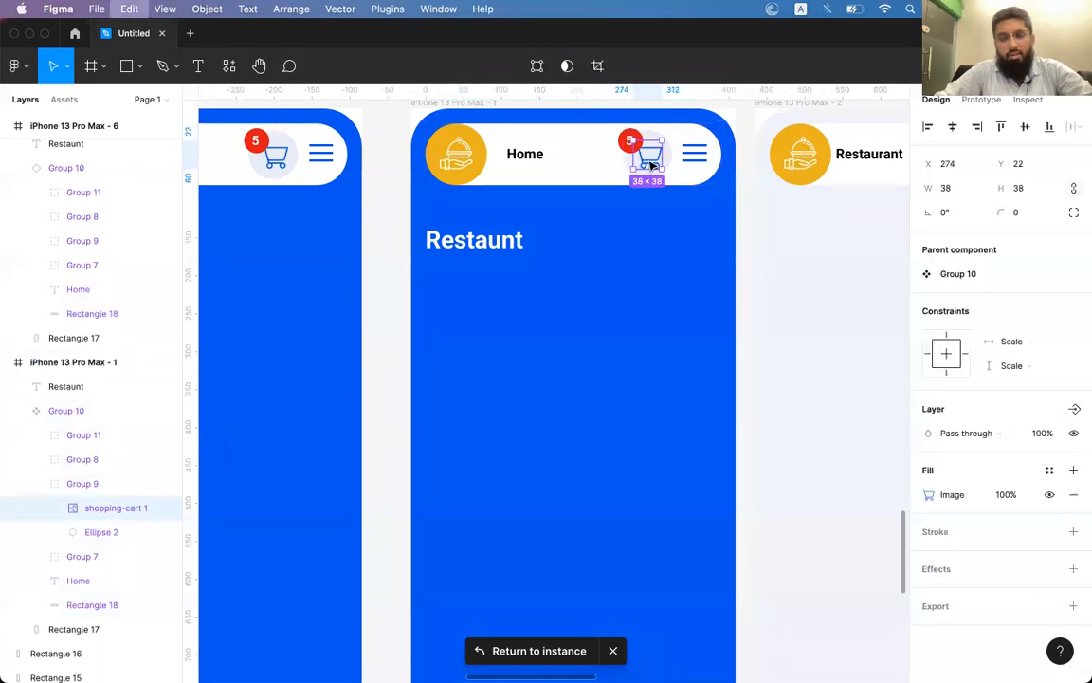
pyautogui.scroll(-10, 654, 165)
pyautogui.click(653, 167)
pyautogui.click(629, 477)
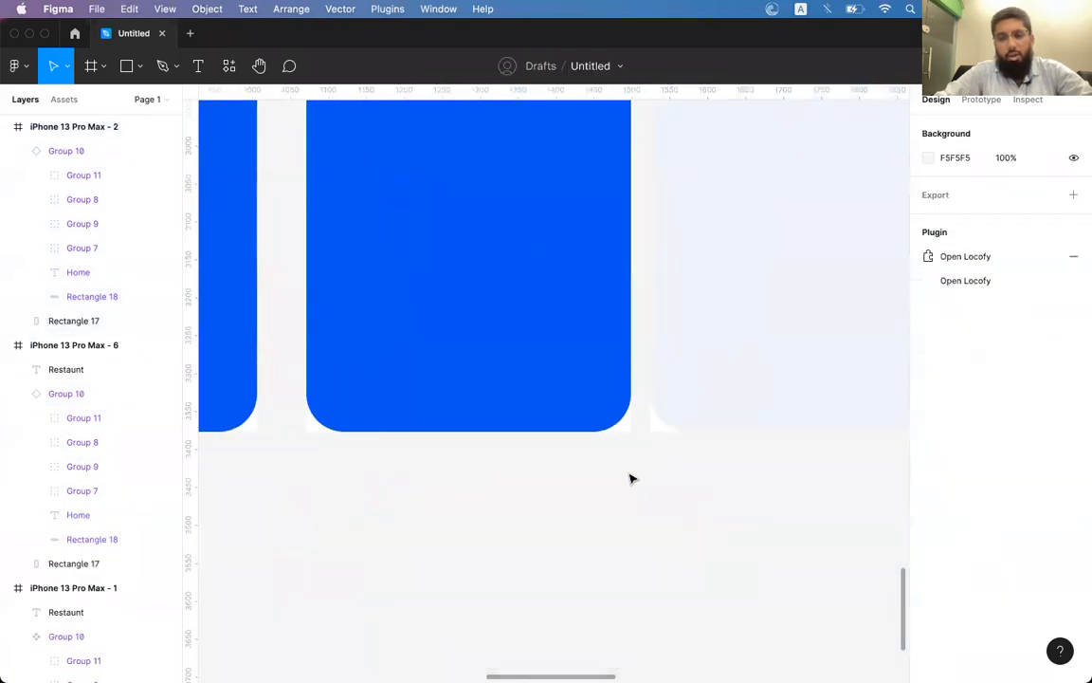
pyautogui.press('super+v')
# Enlarge the pasted cart image proportionally to 3372 × 3372 and examine the edges of its wheel up close.
pyautogui.moveTo(564, 280); pyautogui.dragTo(900, 595)
pyautogui.scroll(-1, 701, 533)
pyautogui.scroll(-5, 701, 534)
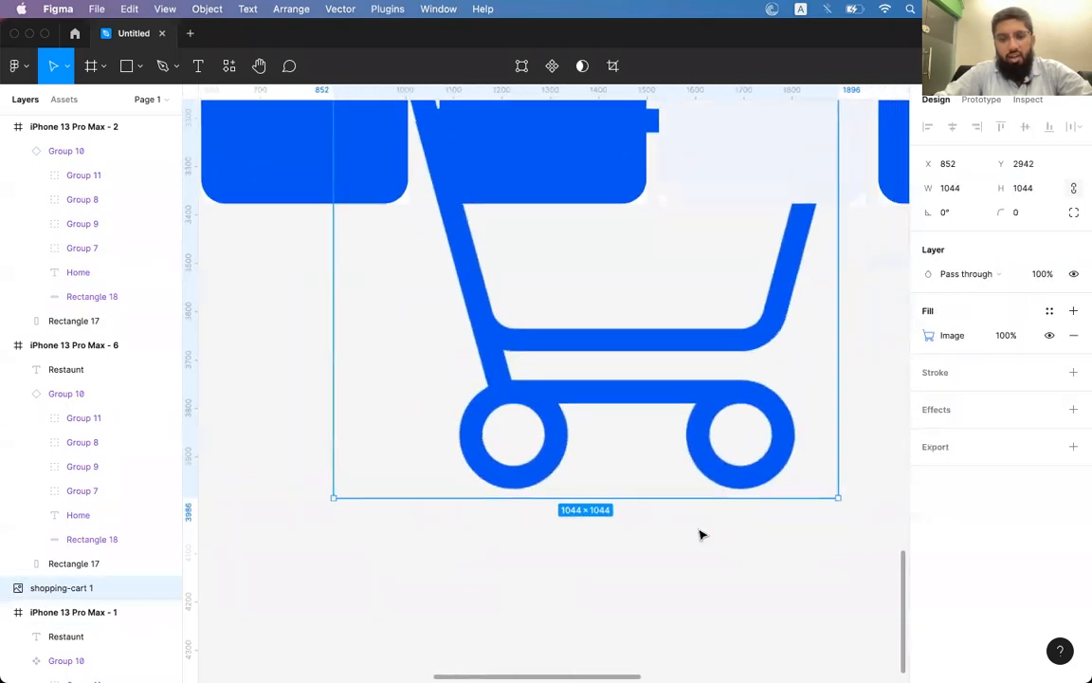
pyautogui.moveTo(507, 511); pyautogui.dragTo(387, 626)
pyautogui.scroll(10, 519, 489)
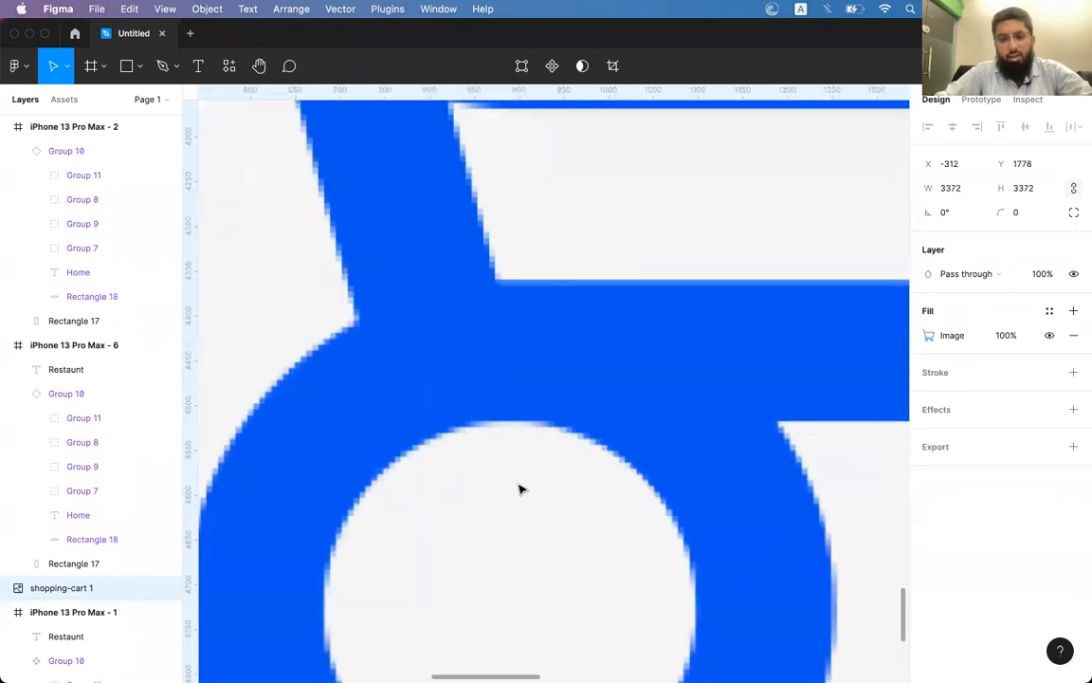
pyautogui.scroll(-3, 520, 489)
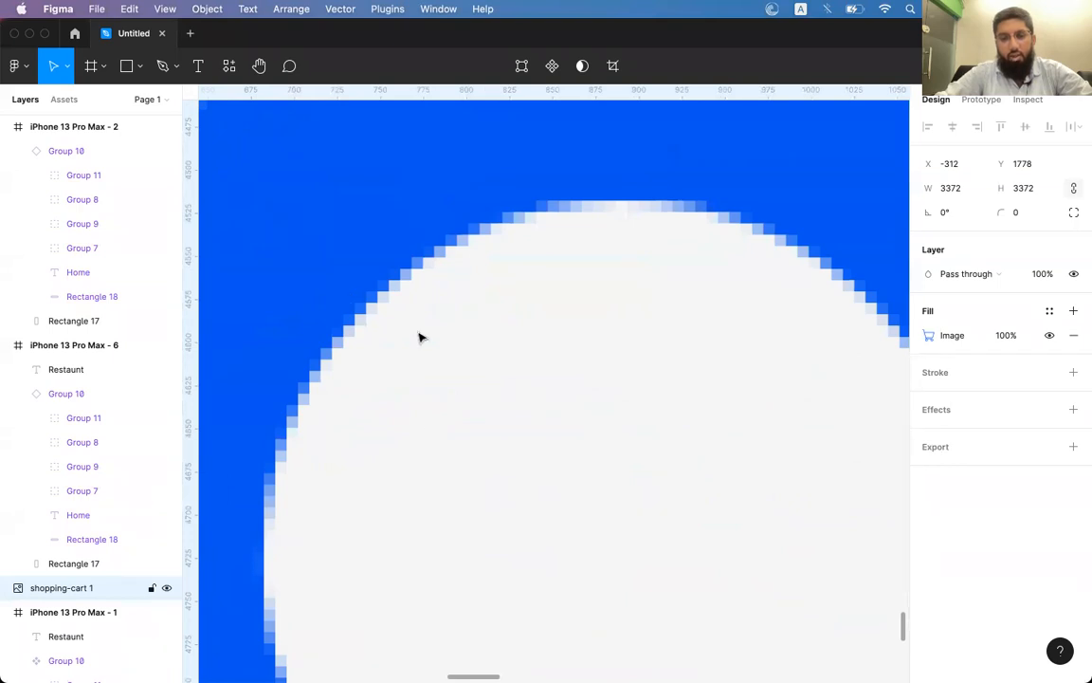
pyautogui.scroll(-5, 478, 321)
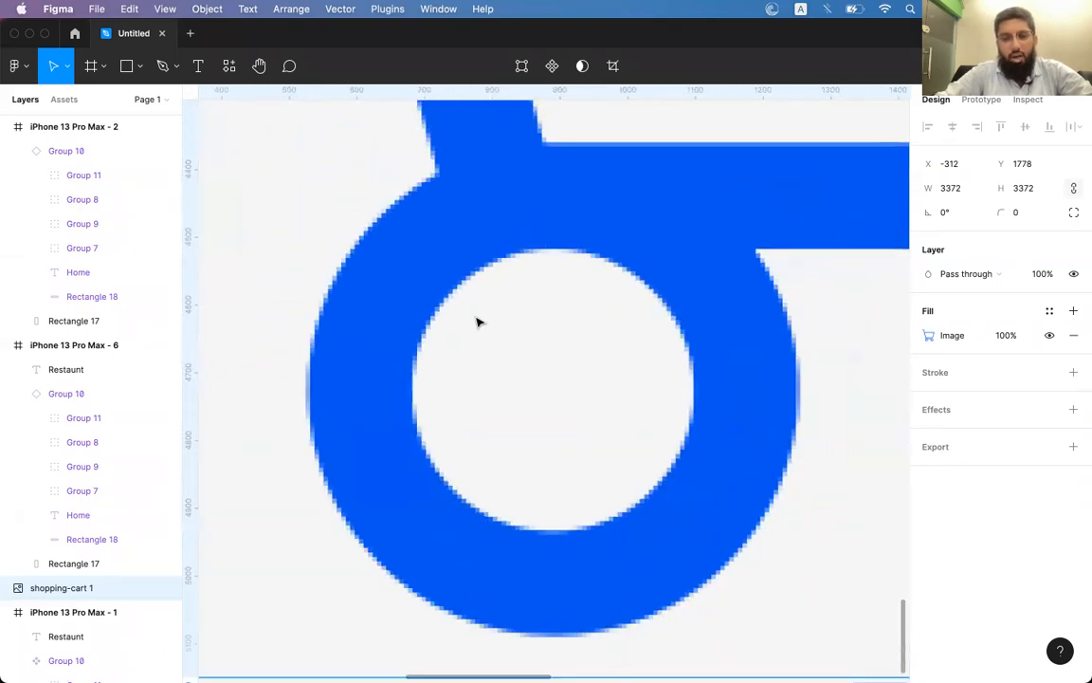
pyautogui.scroll(5, 462, 303)
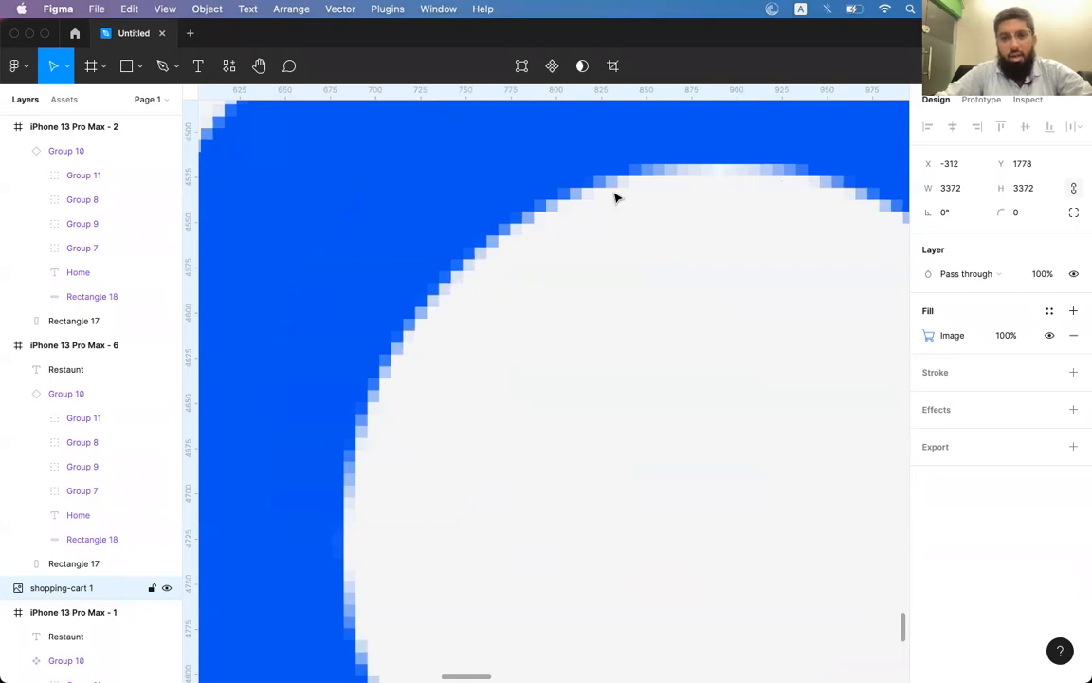
pyautogui.scroll(-10, 557, 246)
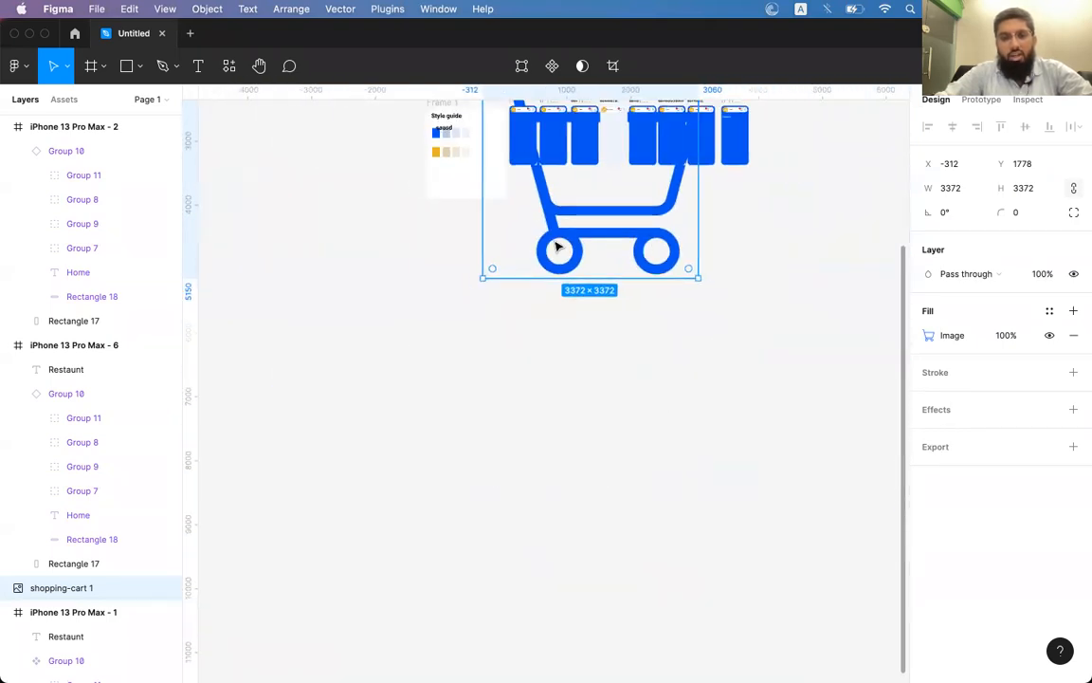
# Delete the enlarged shopping-cart copy and select the header instance on the iPhone 13 Pro Max - 8 screen.
pyautogui.moveTo(562, 245); pyautogui.dragTo(545, 331)
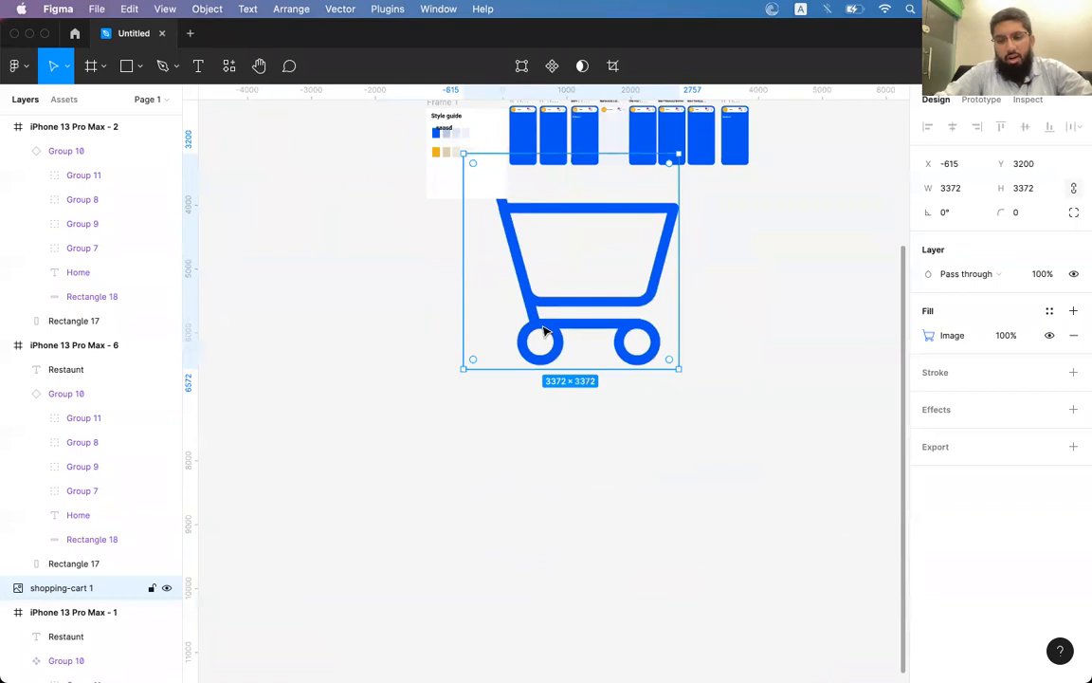
pyautogui.press('Delete')
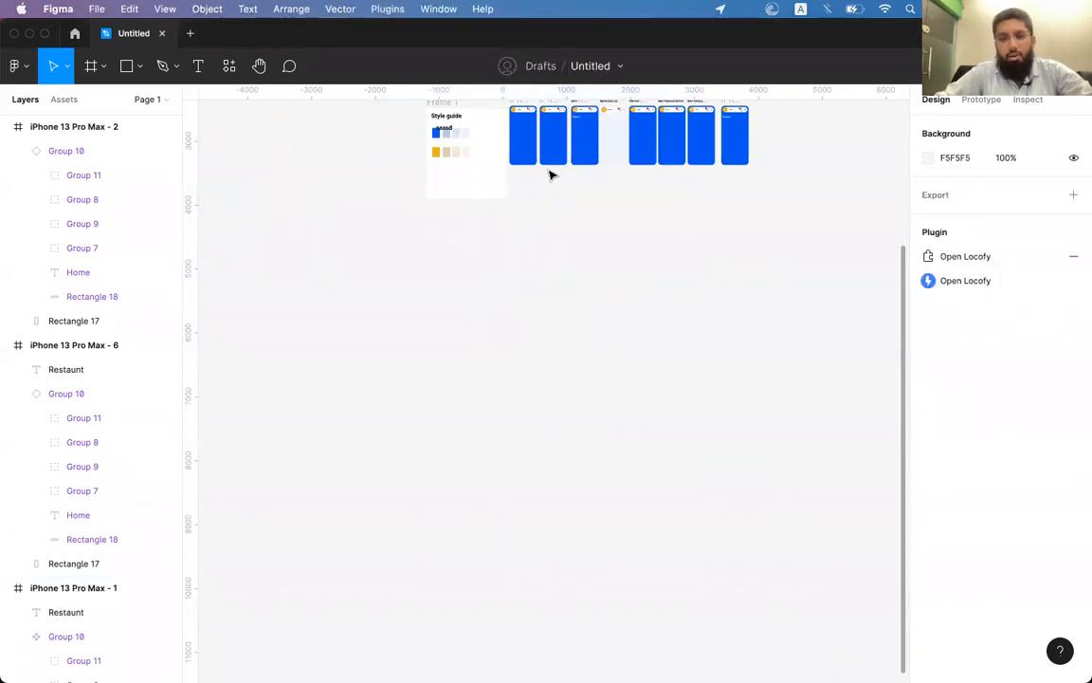
pyautogui.scroll(10, 550, 175)
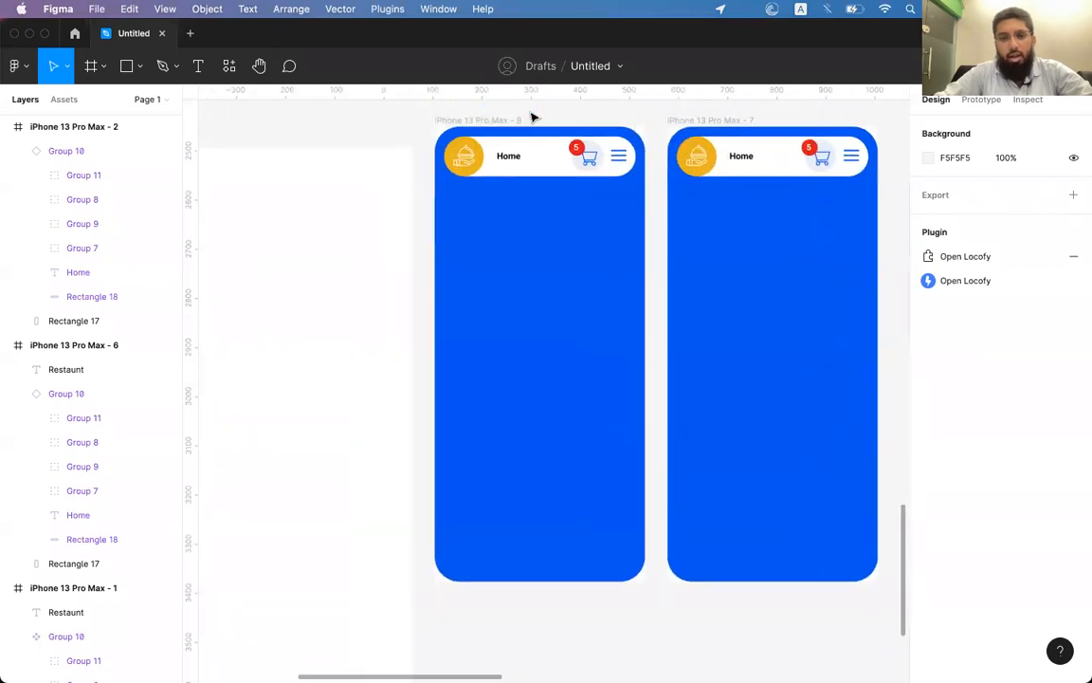
pyautogui.click(583, 163)
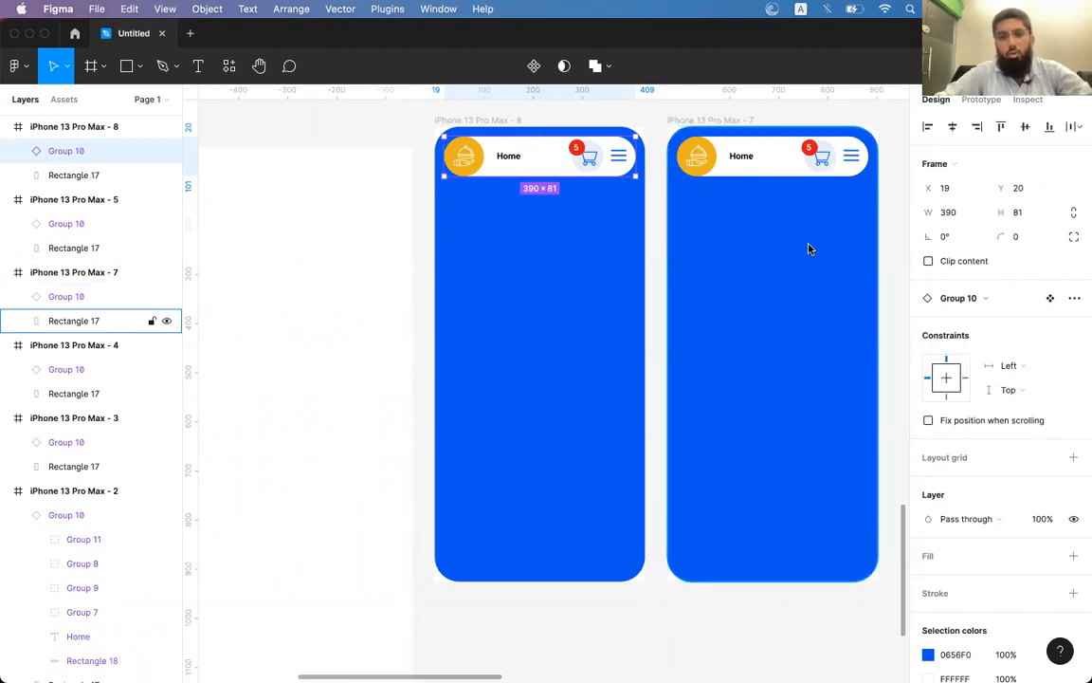
# Switch to Chrome and open IcoFont's full icon collection to browse the Web Application icons.
pyautogui.press('super+Tab')
pyautogui.press('super+Tab')
pyautogui.click(221, 340)
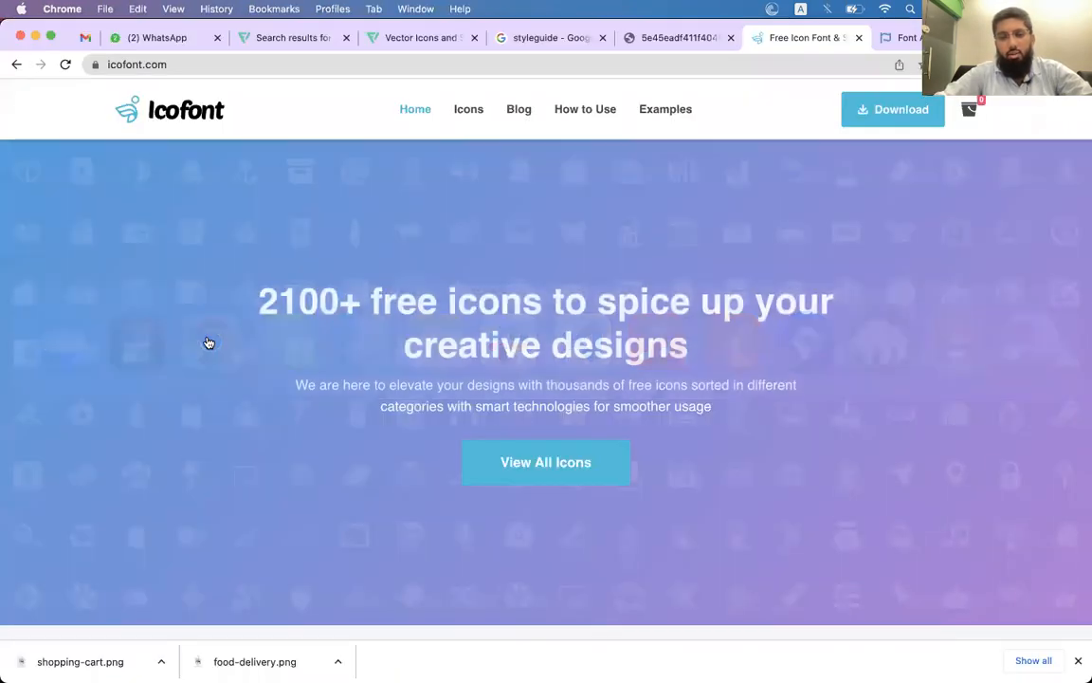
pyautogui.click(475, 111)
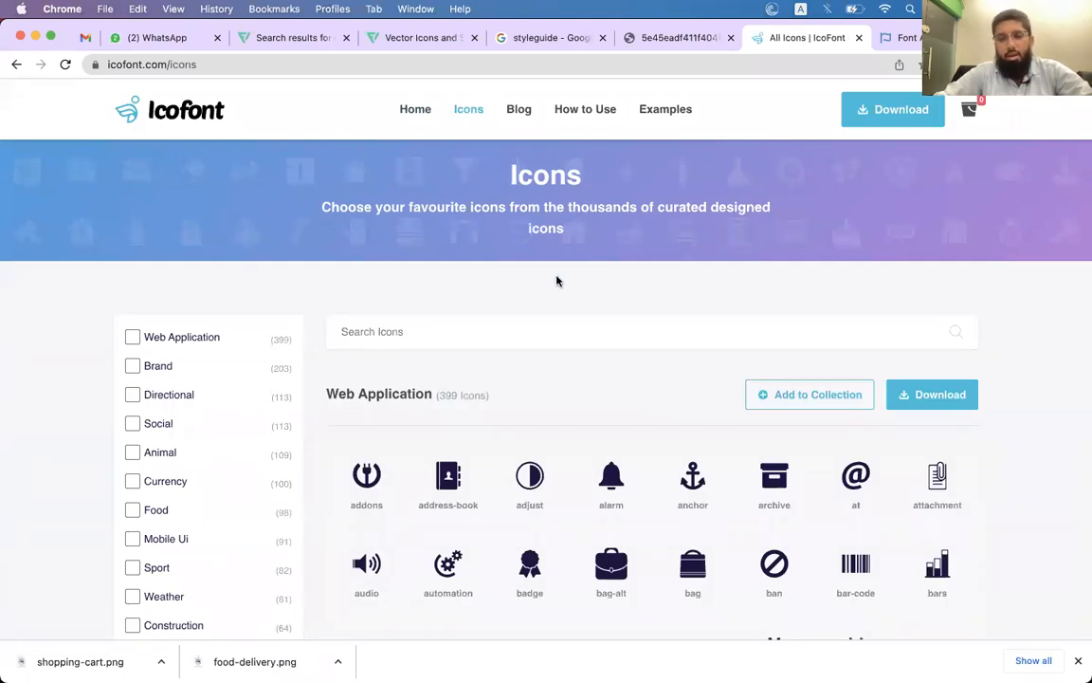
pyautogui.scroll(-5, 557, 280)
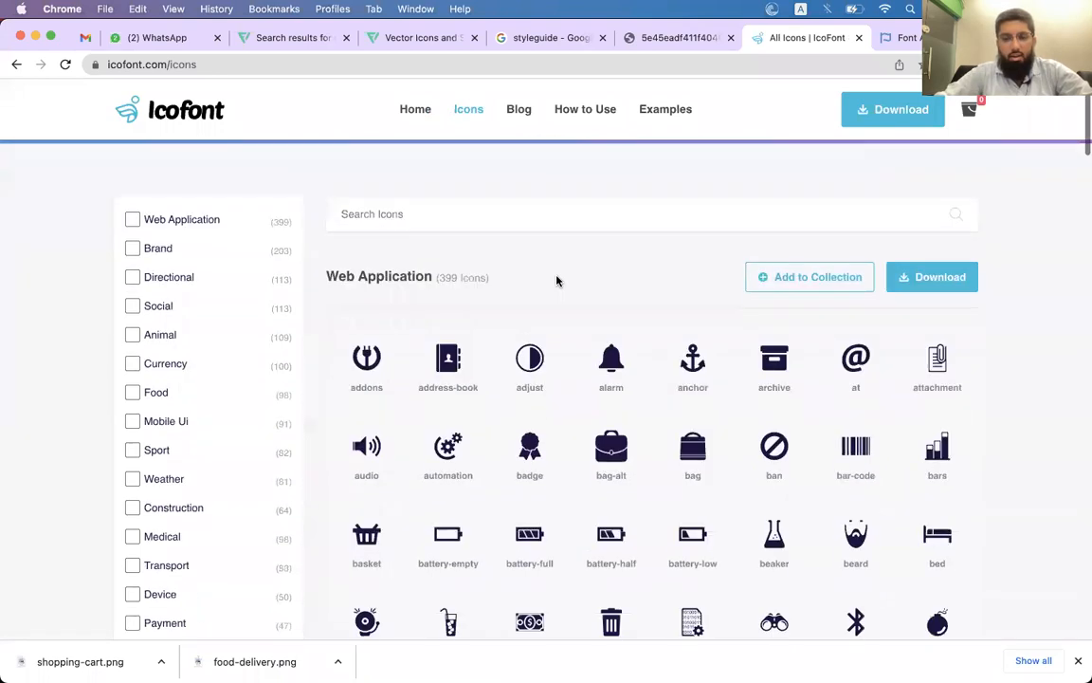